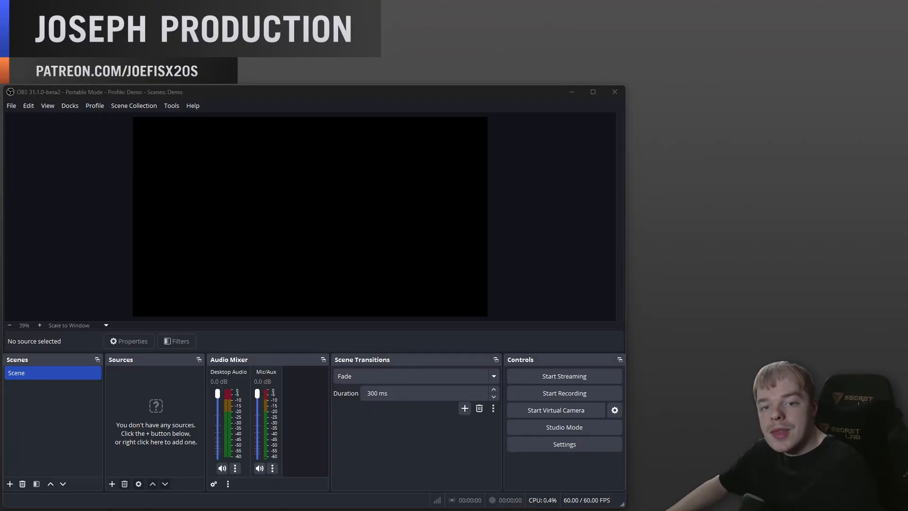
Switch to the browser and review the plugin pages for Downstream Keyer, Source Clone, Source Dock, Gradient Source, Stroke Glow Shadow and Source toggler.
left_click_drag(497, 510, 700, 55)
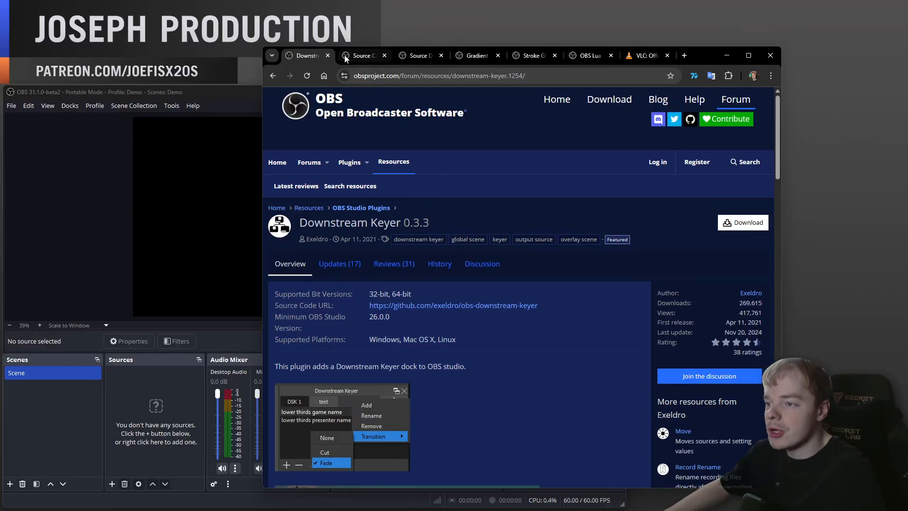
left_click_drag(304, 224, 406, 224)
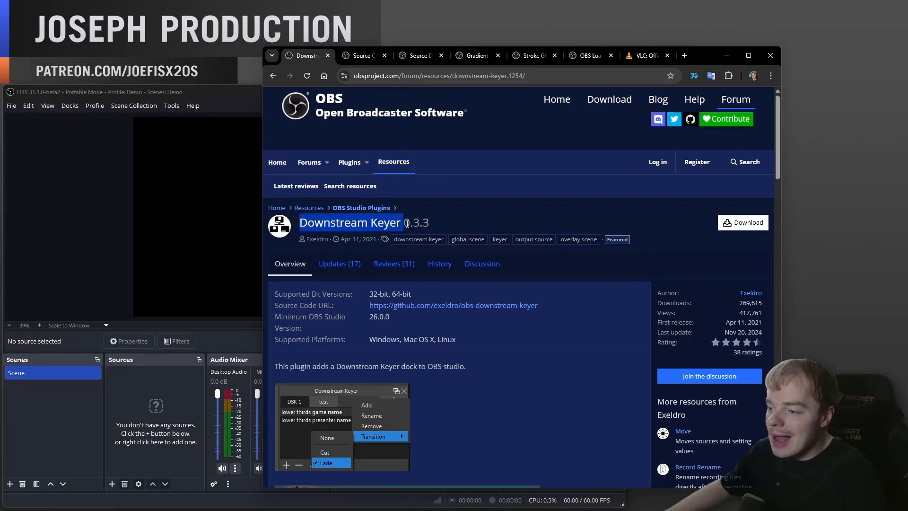
left_click(362, 57)
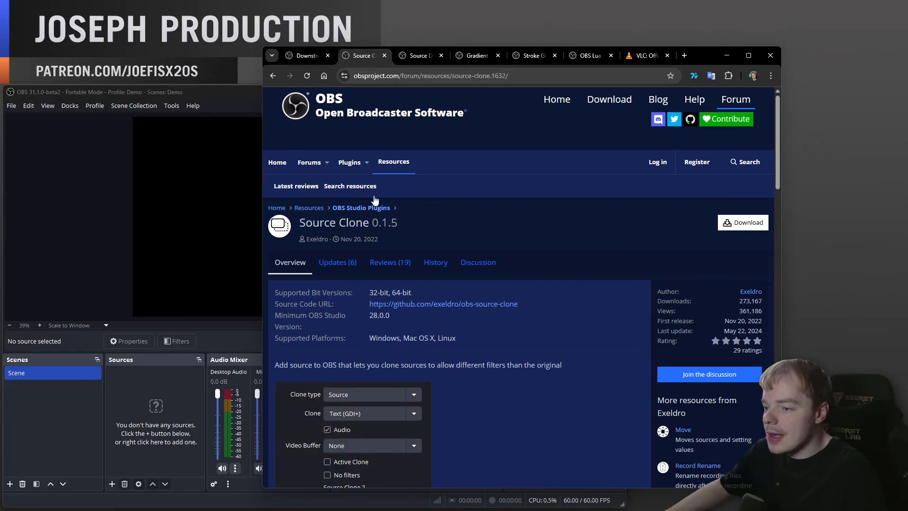
left_click(419, 56)
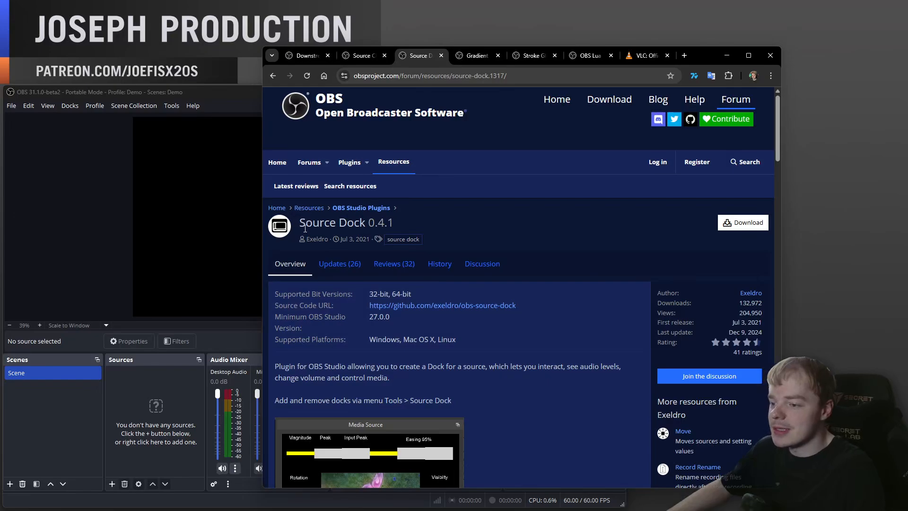
left_click(470, 55)
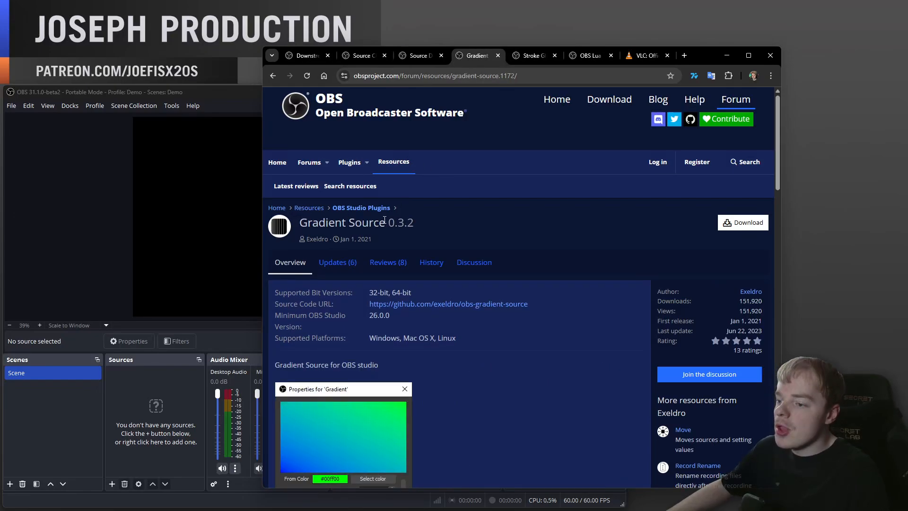
left_click(533, 56)
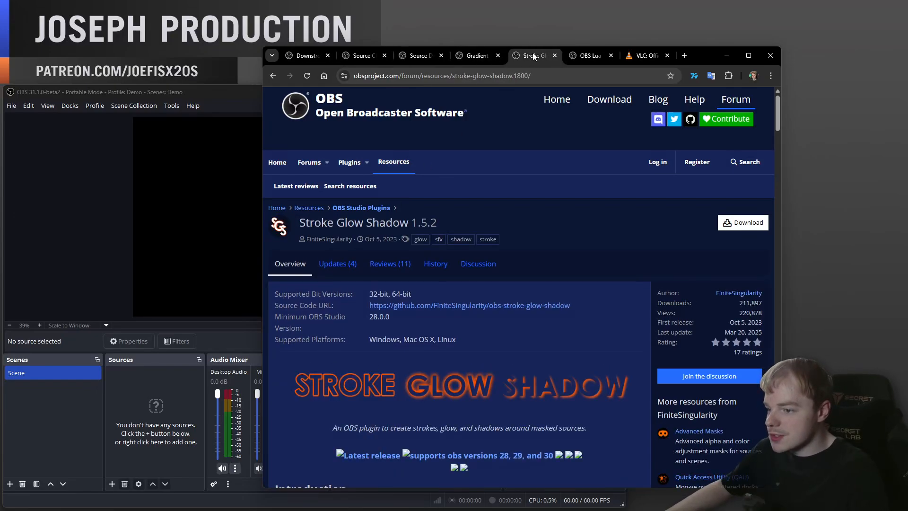
left_click(589, 55)
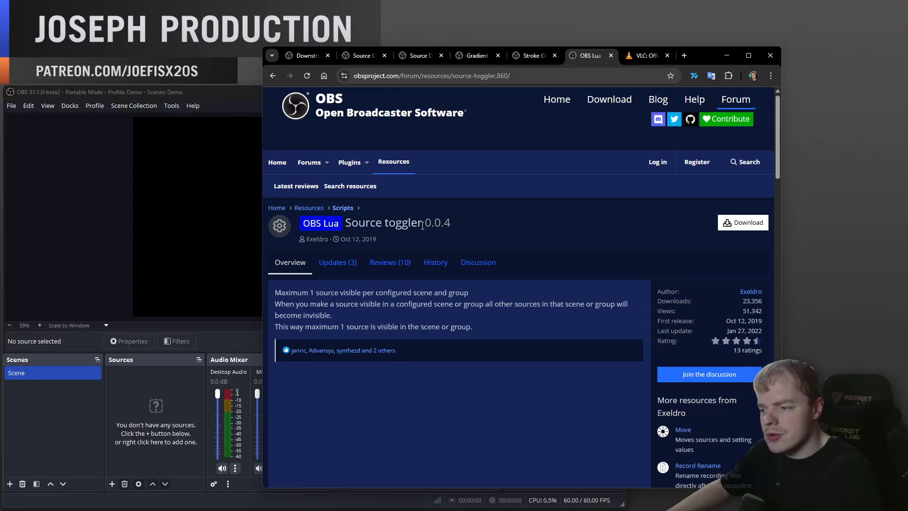
Check the Windows 64bit download option for VLC media player on the VideoLAN site, and return to OBS.
left_click(650, 57)
left_click(607, 264)
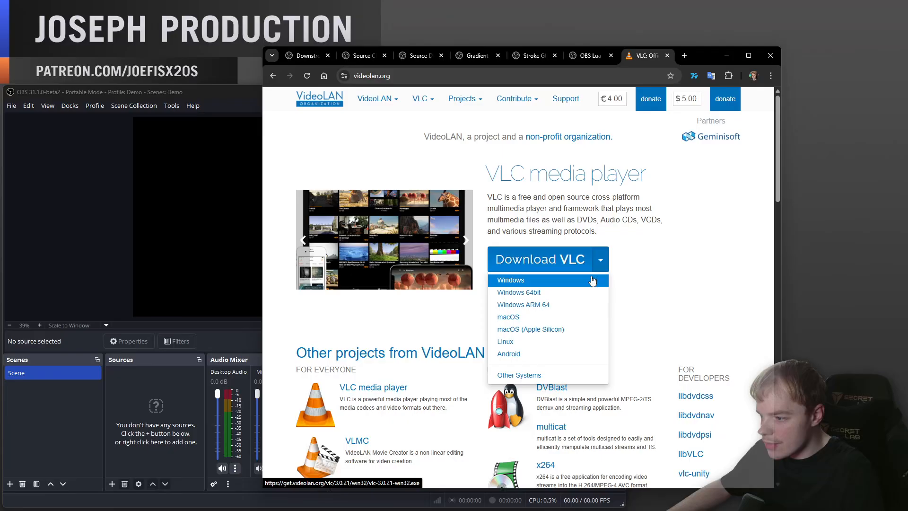
left_click(543, 293)
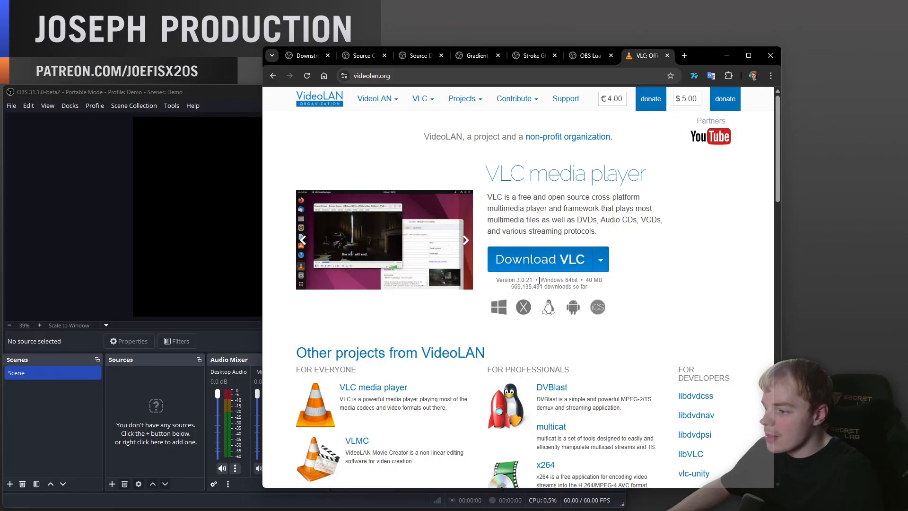
left_click_drag(540, 280, 577, 281)
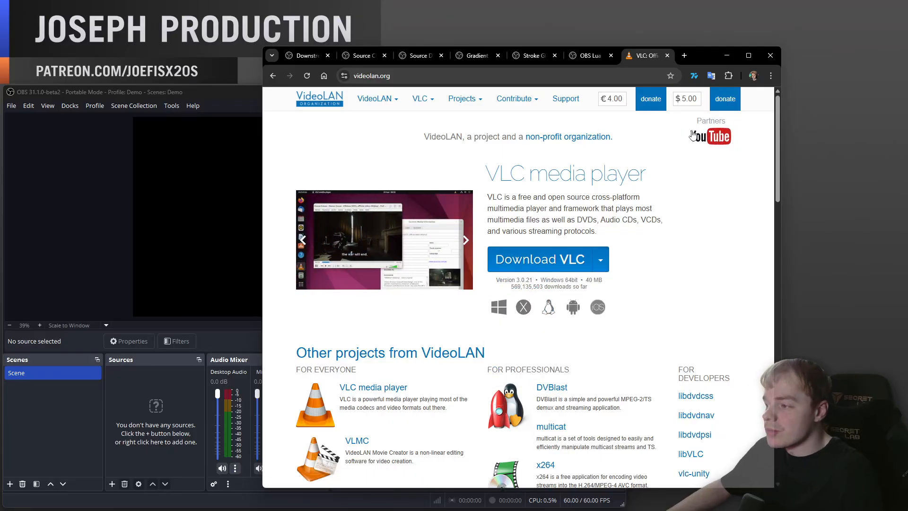
left_click(730, 56)
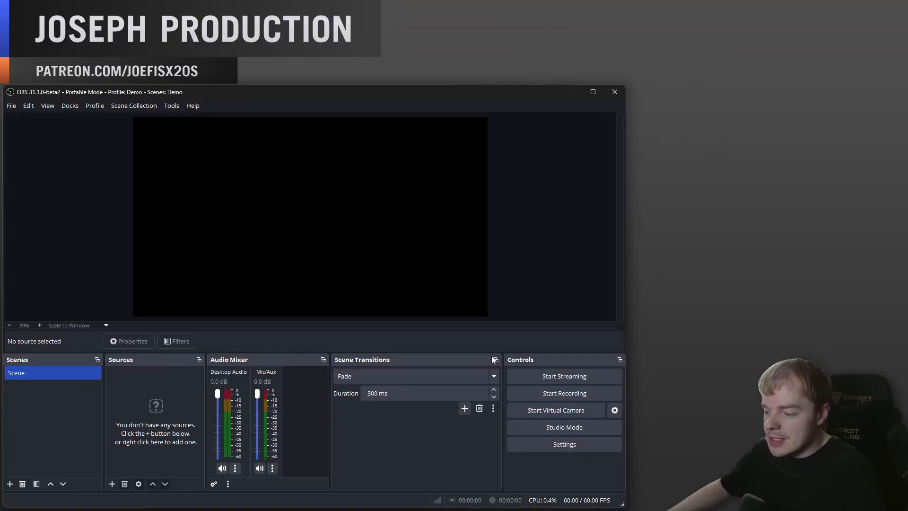
Set the interface density to Classic and the font size to 9 in the appearance settings.
left_click(549, 445)
left_click(102, 159)
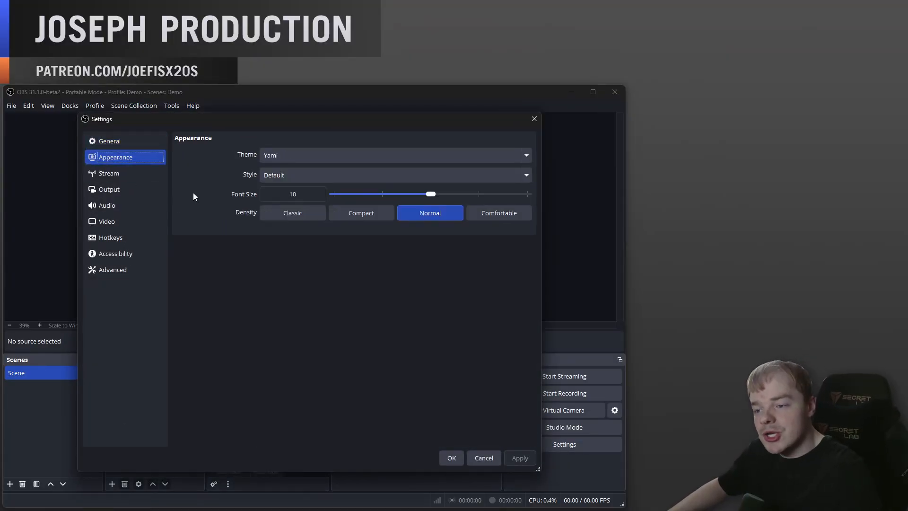
left_click(302, 212)
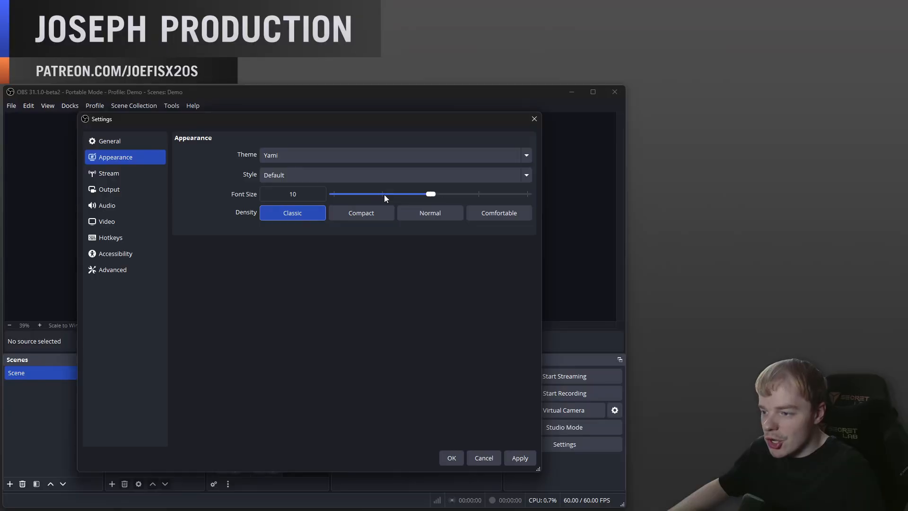
left_click(383, 194)
left_click(526, 458)
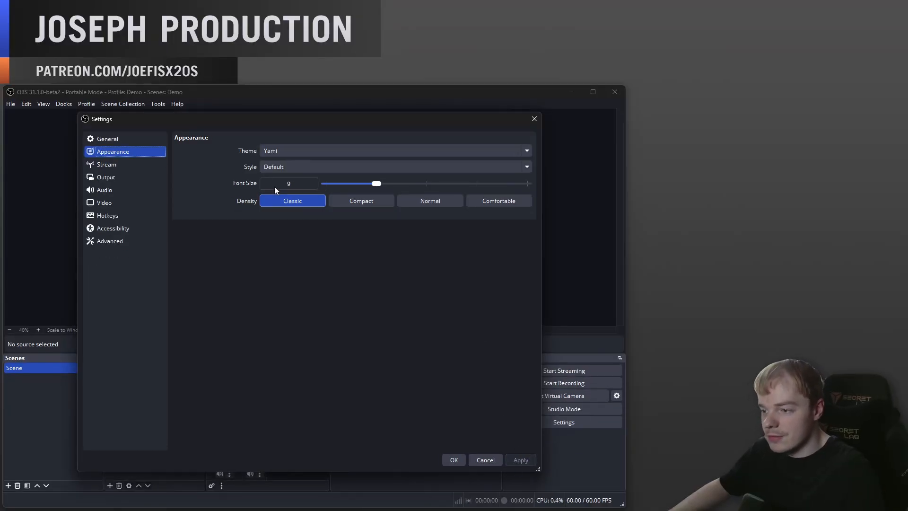
Change the Yami theme's style to Grey and close the settings.
left_click(280, 166)
left_click(299, 212)
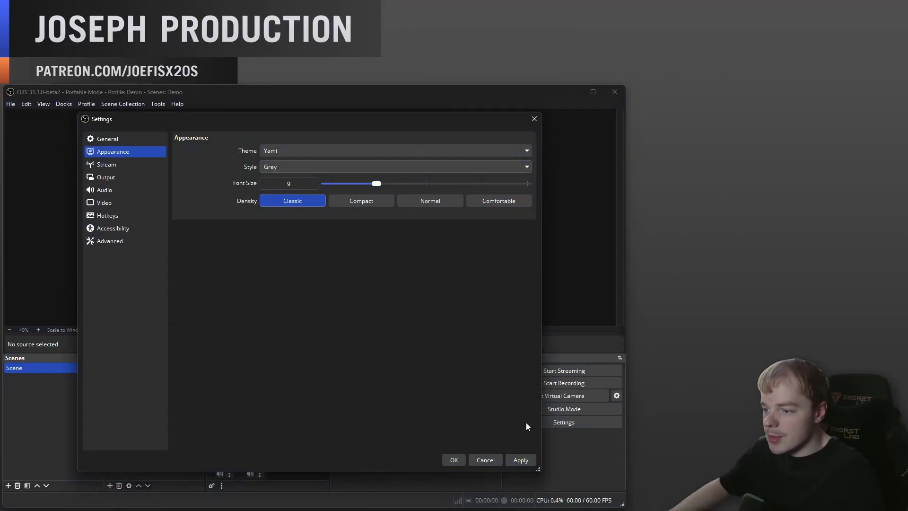
left_click(451, 460)
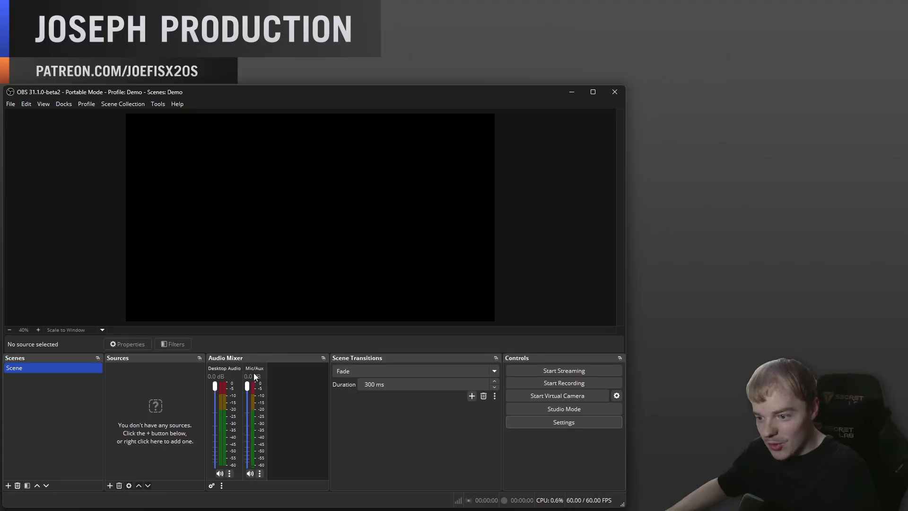
Disable the global Desktop Audio and Mic/Auxiliary Audio devices in the audio settings and apply the change.
left_click(575, 422)
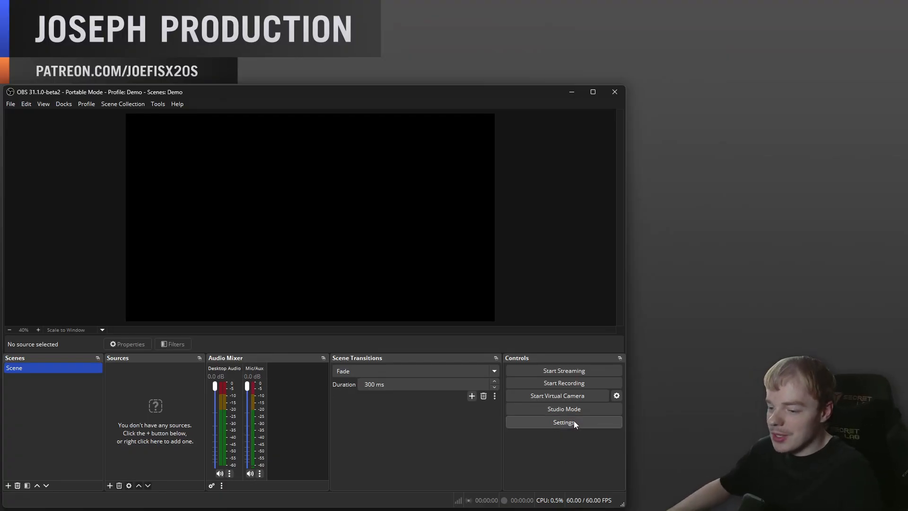
left_click(117, 194)
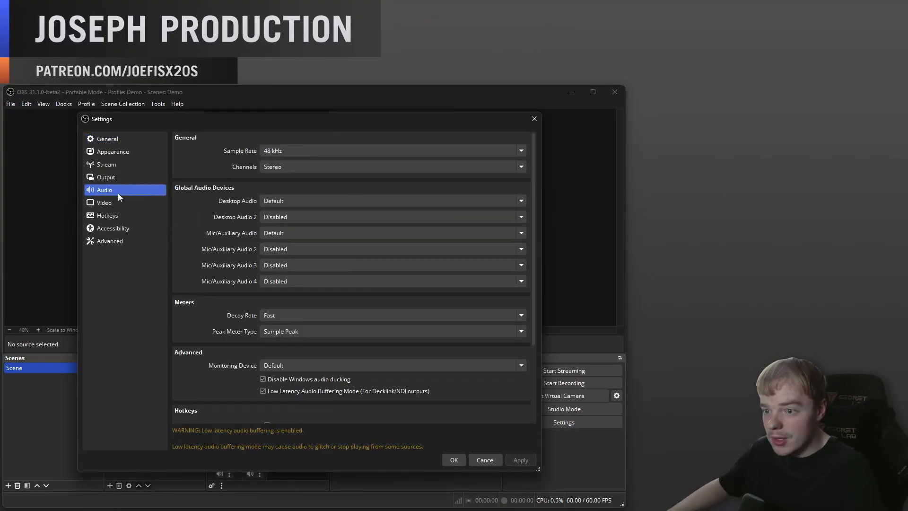
left_click(271, 200)
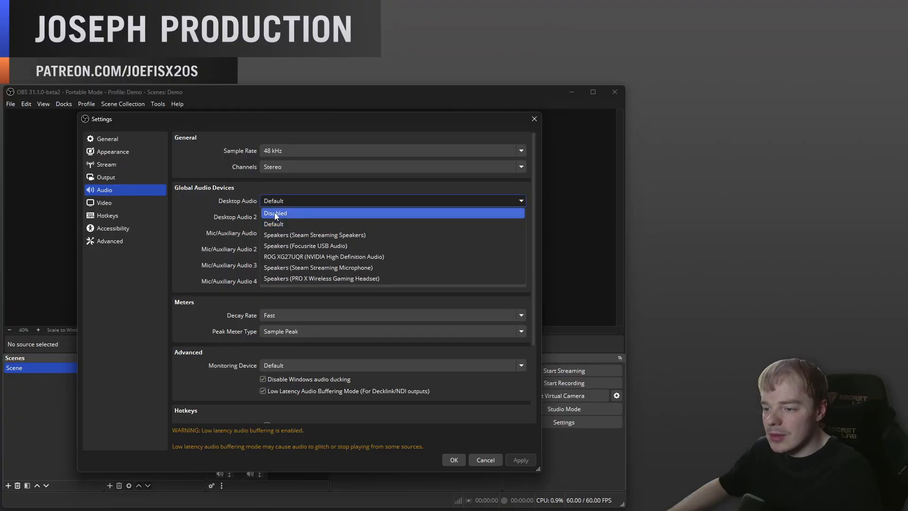
left_click(276, 212)
left_click(294, 234)
left_click(287, 244)
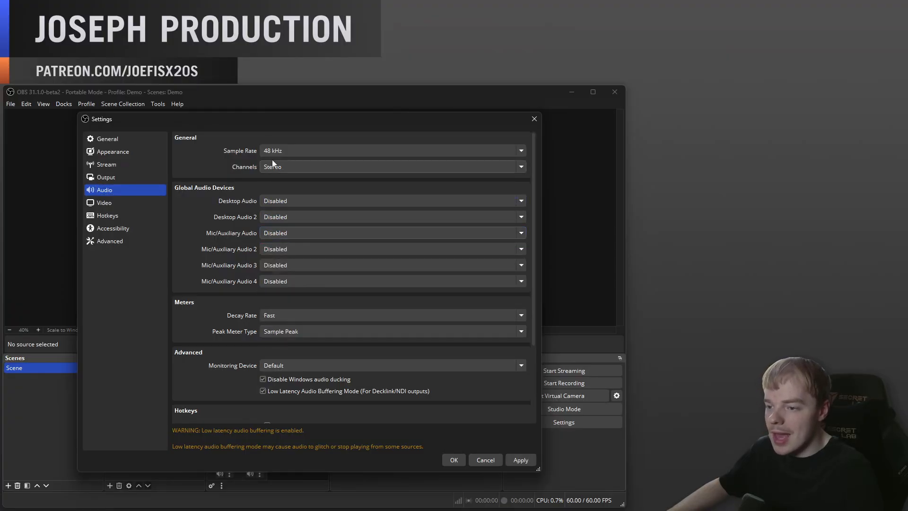
left_click_drag(267, 121, 504, 85)
left_click(746, 422)
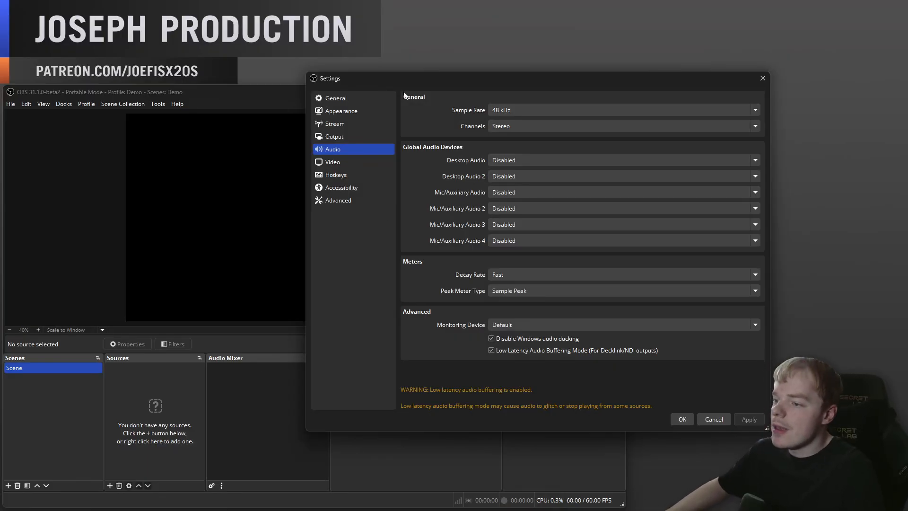
Set the output resolution to 1280x720 and the frame rate to 30 FPS in the video settings.
left_click_drag(408, 76, 386, 88)
left_click(309, 171)
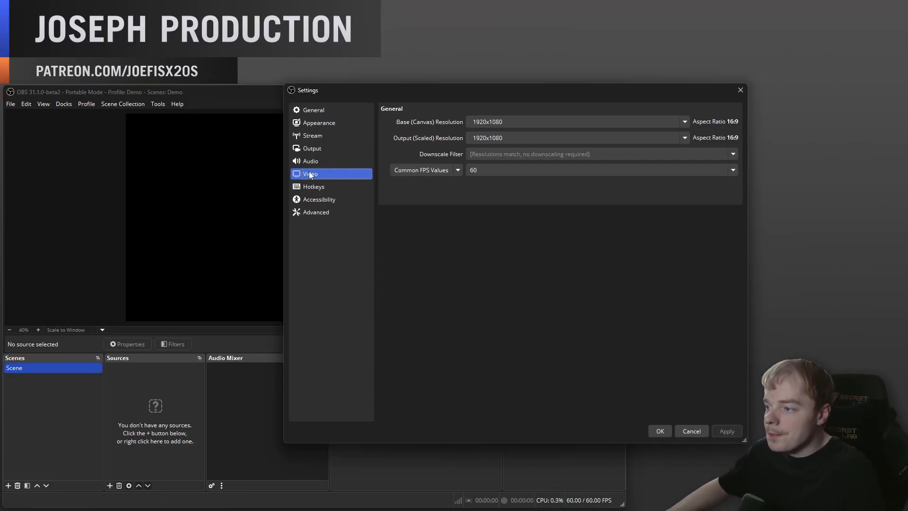
left_click(684, 138)
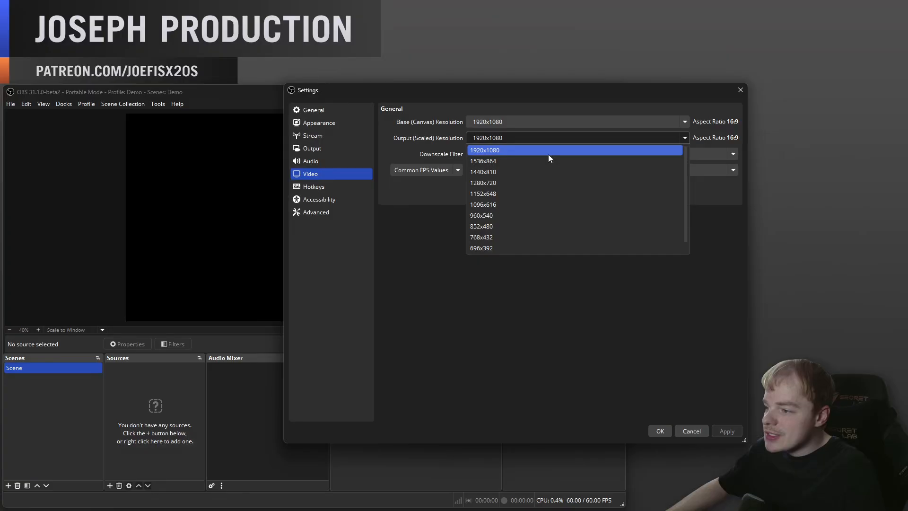
left_click(500, 183)
left_click(499, 172)
left_click(483, 237)
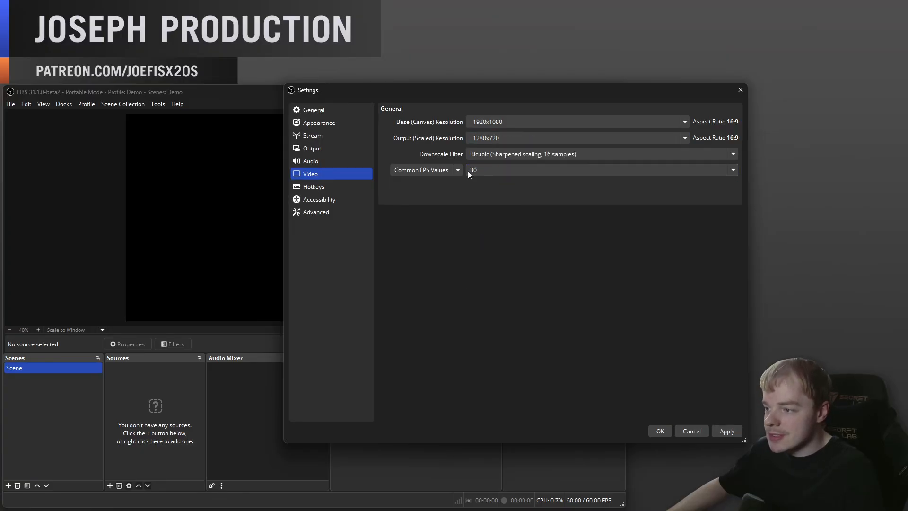
Set the output resolution to 1920x1080 and the frame rate to 60 FPS, and close the settings.
left_click(670, 138)
left_click(521, 150)
left_click(515, 172)
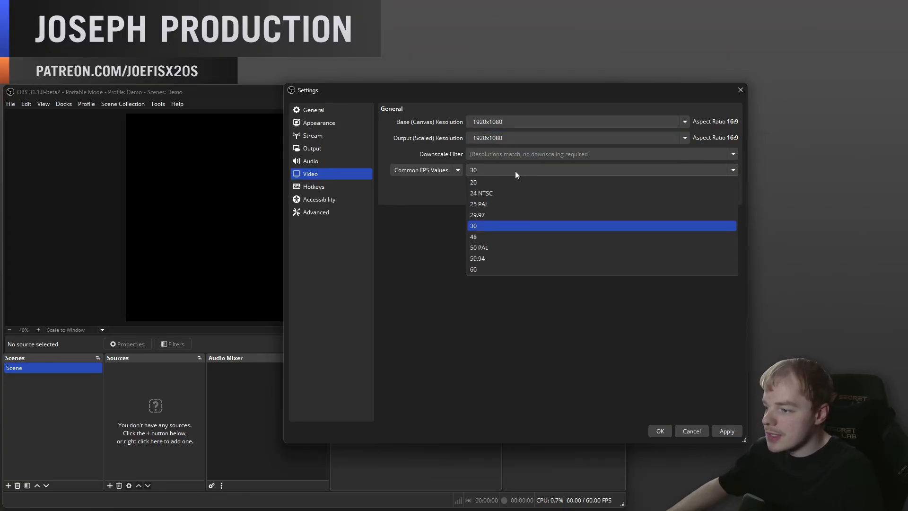
left_click(487, 279)
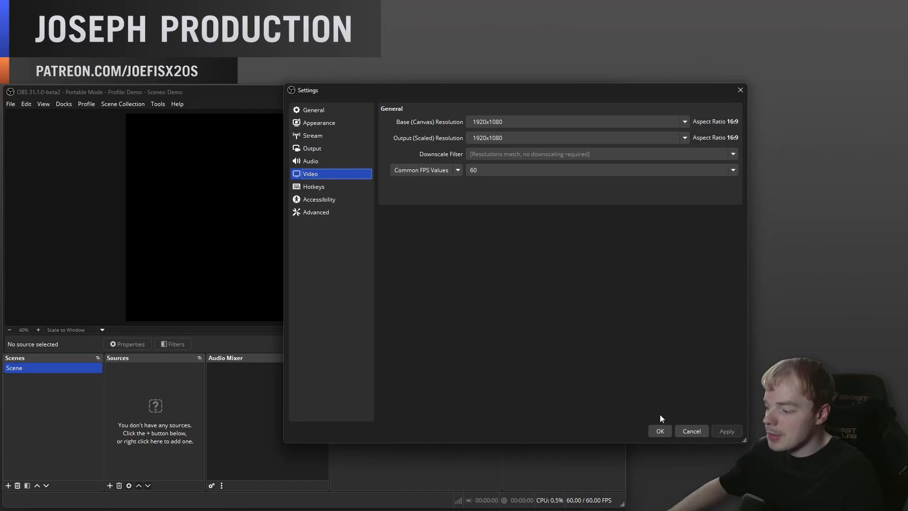
left_click(660, 431)
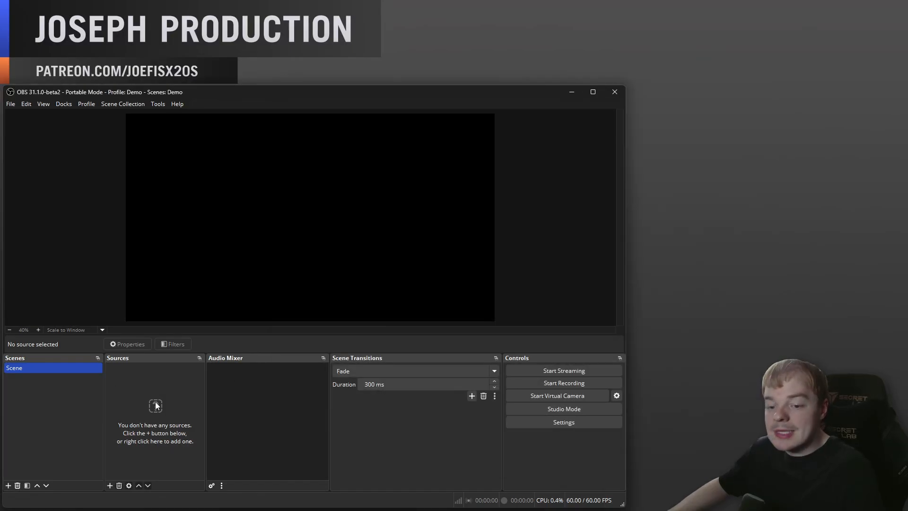
Rename the existing scene as Break.
right_click(71, 372)
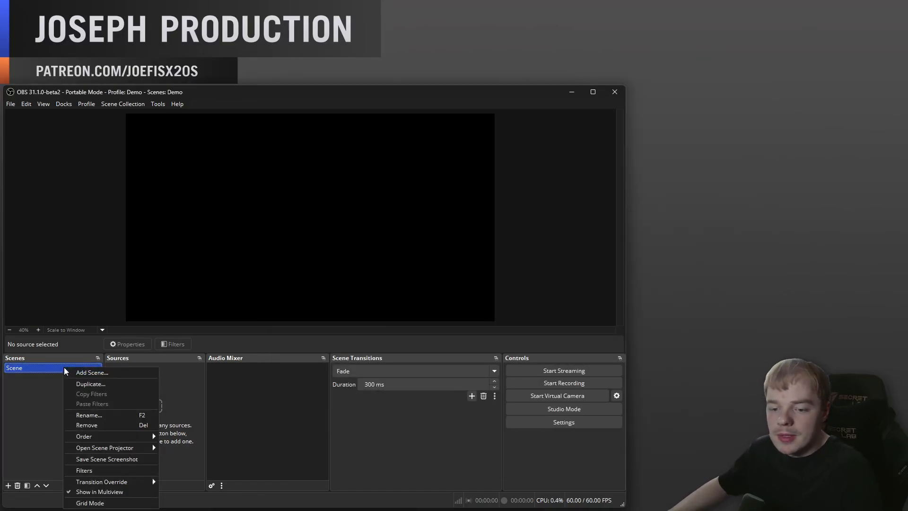
left_click(104, 415)
type("Break")
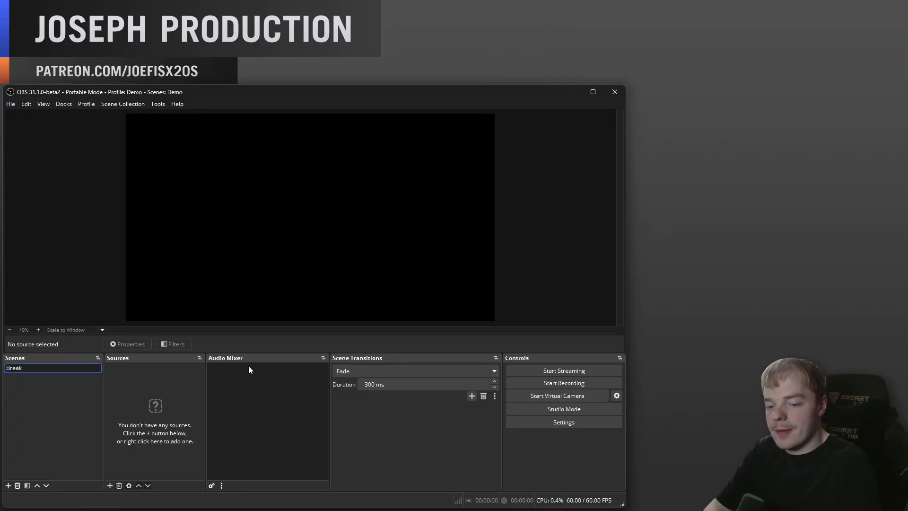
key("Return")
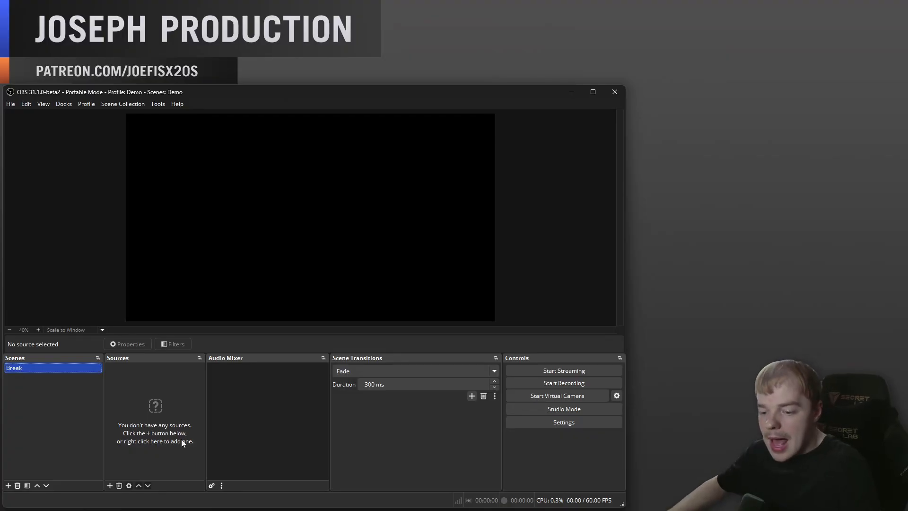
Add a new Gradient source with the default name to the Break scene.
left_click(109, 485)
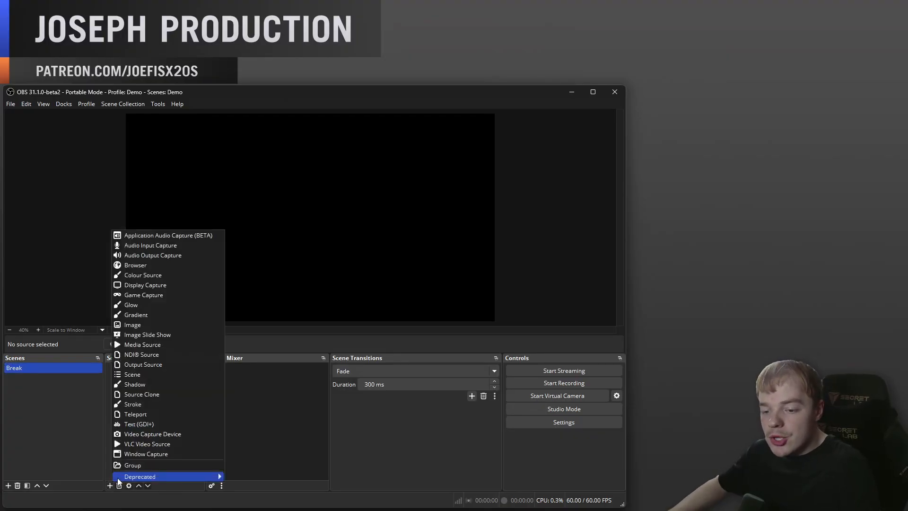
left_click(137, 315)
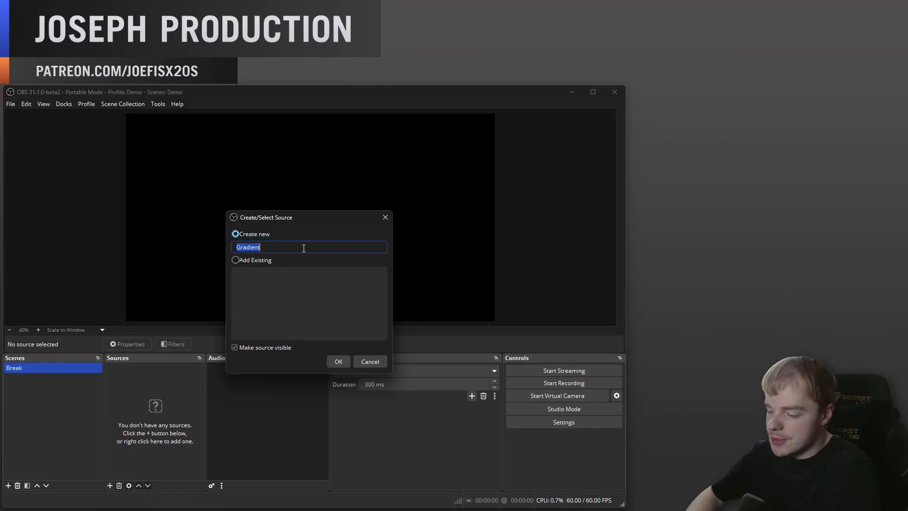
key("Return")
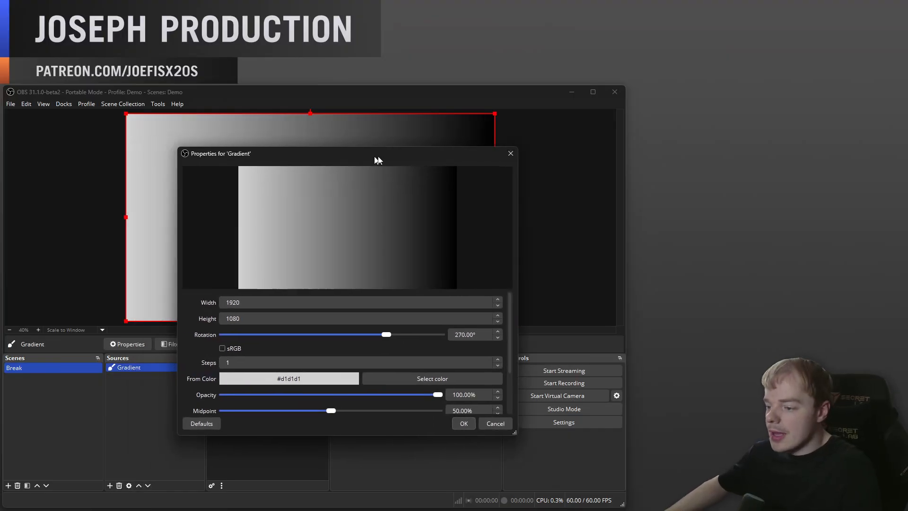
Set the gradient's From Color to the dark slate blue #292e3e.
left_click_drag(334, 154, 641, 140)
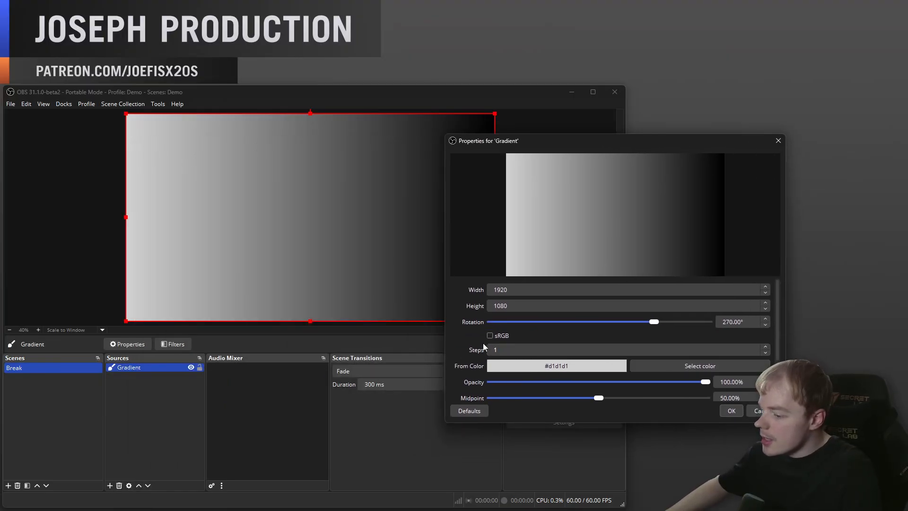
scroll(662, 341, "down", 2)
left_click(674, 337)
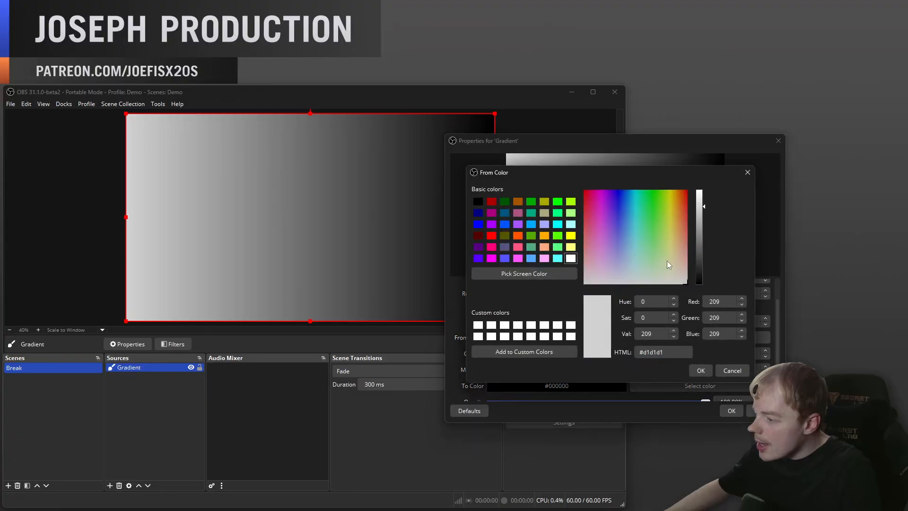
left_click(621, 259)
left_click_drag(700, 210, 702, 256)
left_click_drag(621, 258, 622, 252)
left_click(701, 261)
left_click(705, 371)
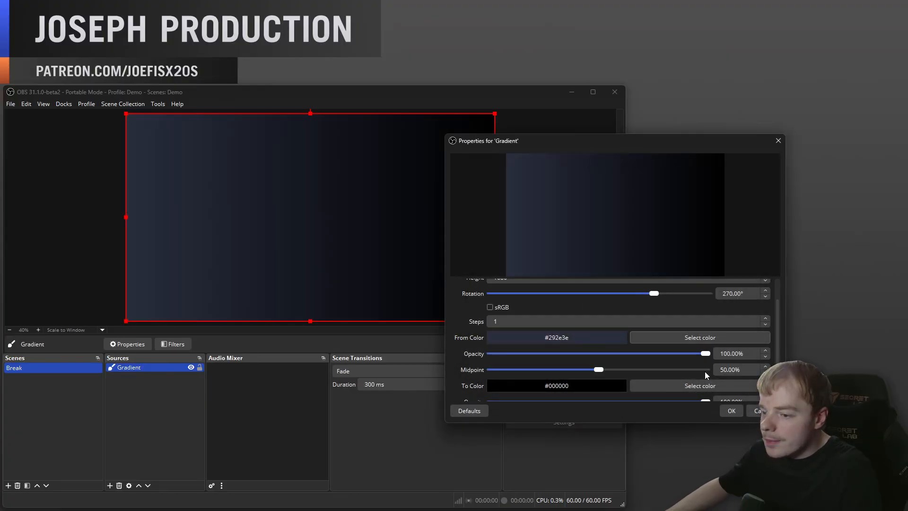
Set the gradient's To Color to the muted blue #424866.
left_click(684, 387)
left_click(619, 256)
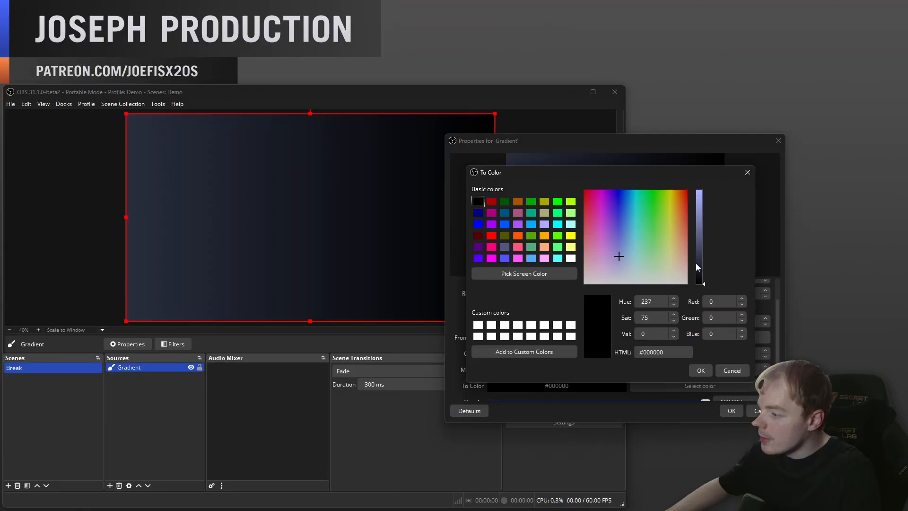
left_click(702, 255)
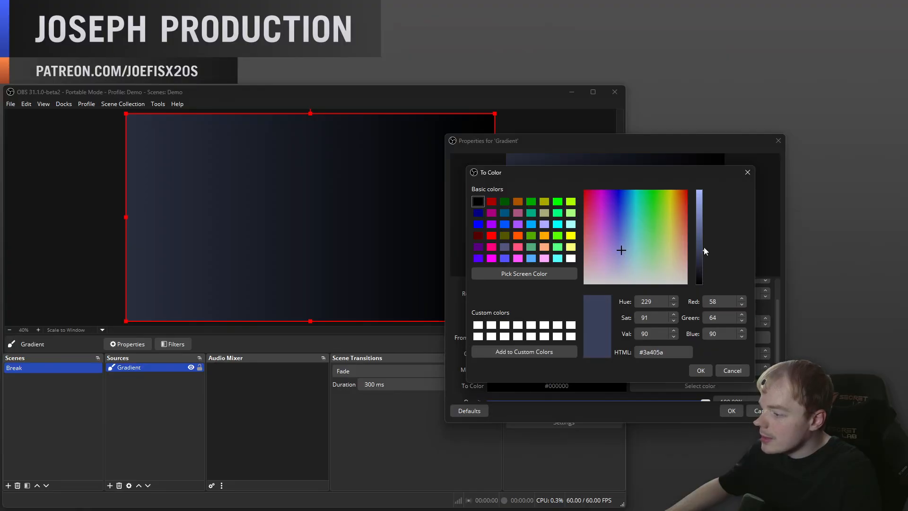
left_click(702, 246)
left_click(701, 370)
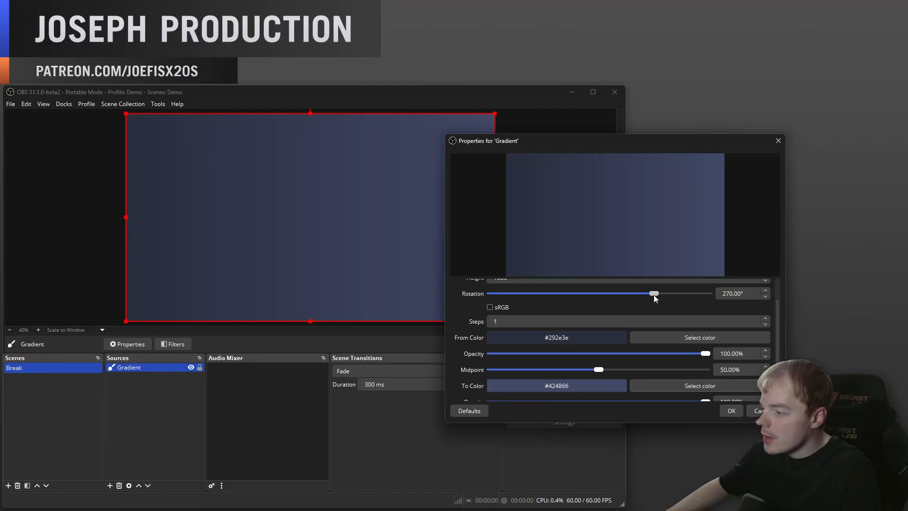
Rotate the gradient to 155°, accept its properties and deselect the source.
left_click_drag(654, 294, 677, 295)
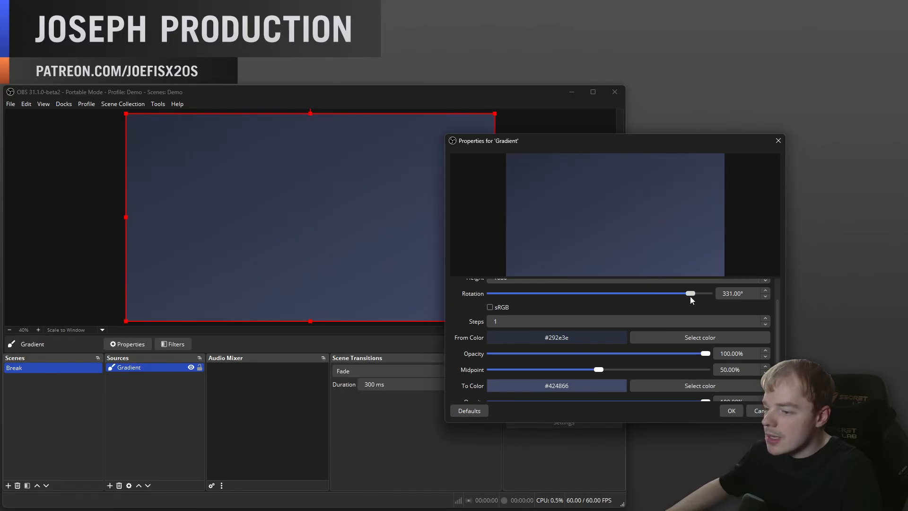
left_click_drag(689, 296, 575, 303)
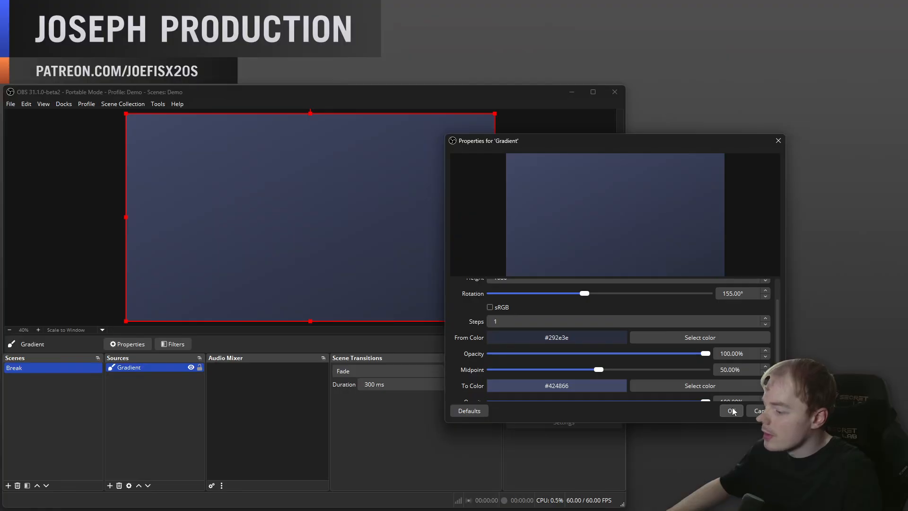
left_click(731, 410)
left_click(586, 315)
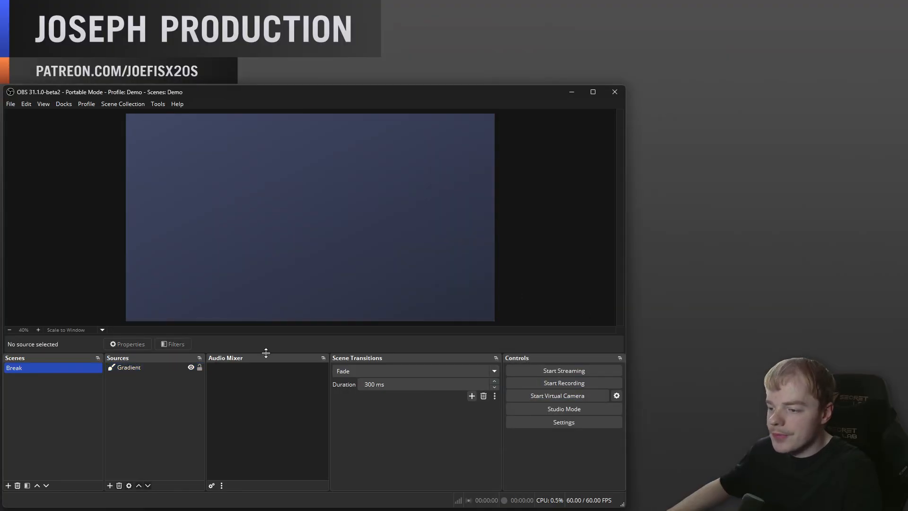
Add a new Text (GDI+) source named CD to the Break scene.
left_click(110, 486)
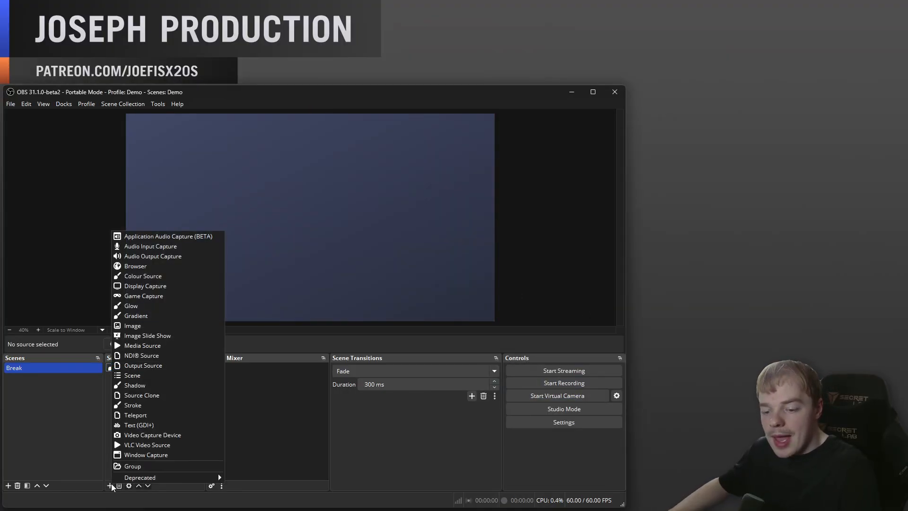
left_click(158, 424)
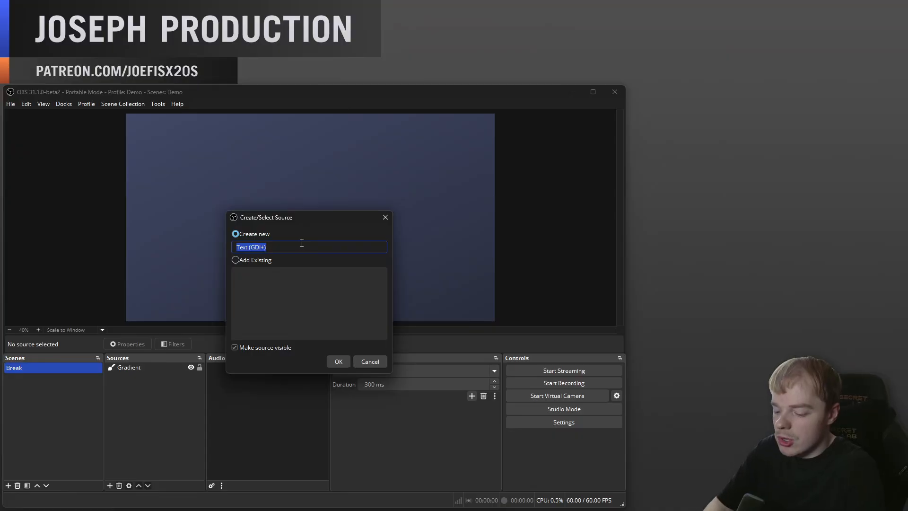
type("CD")
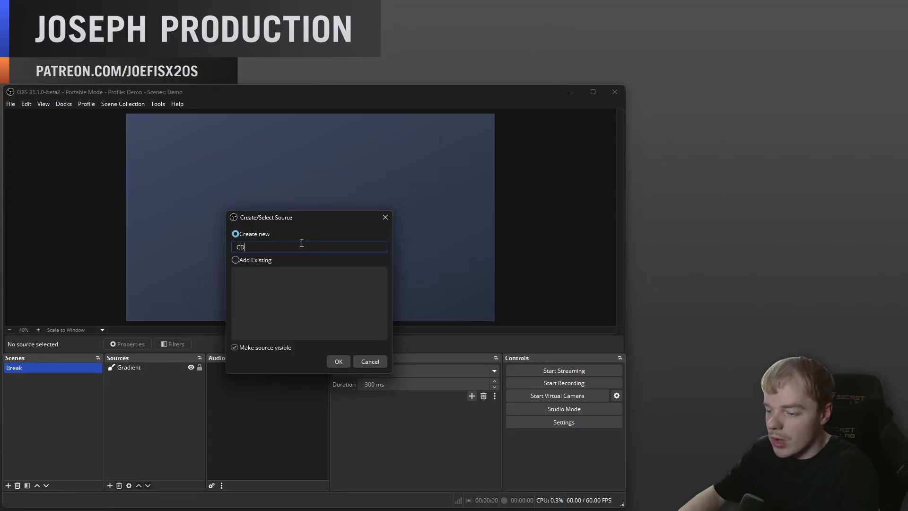
left_click(337, 361)
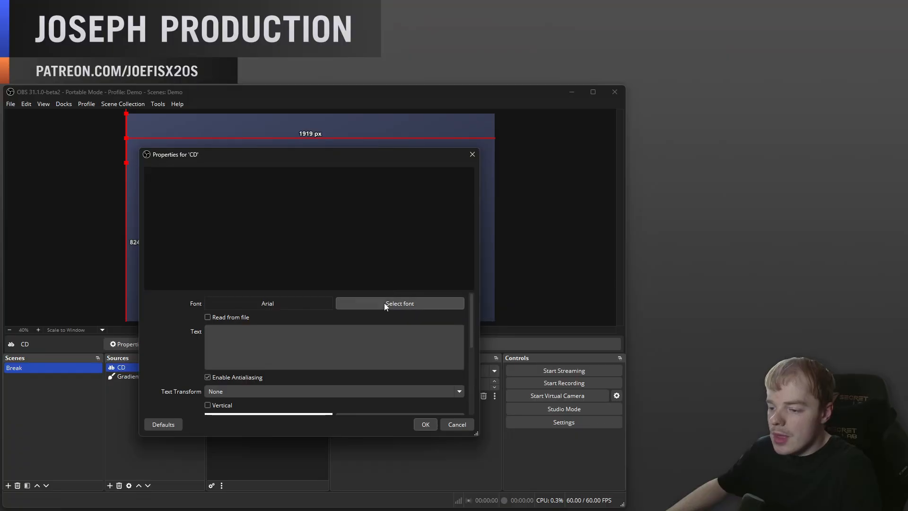
Set the CD text source's font to Bahnschrift Regular.
left_click(384, 302)
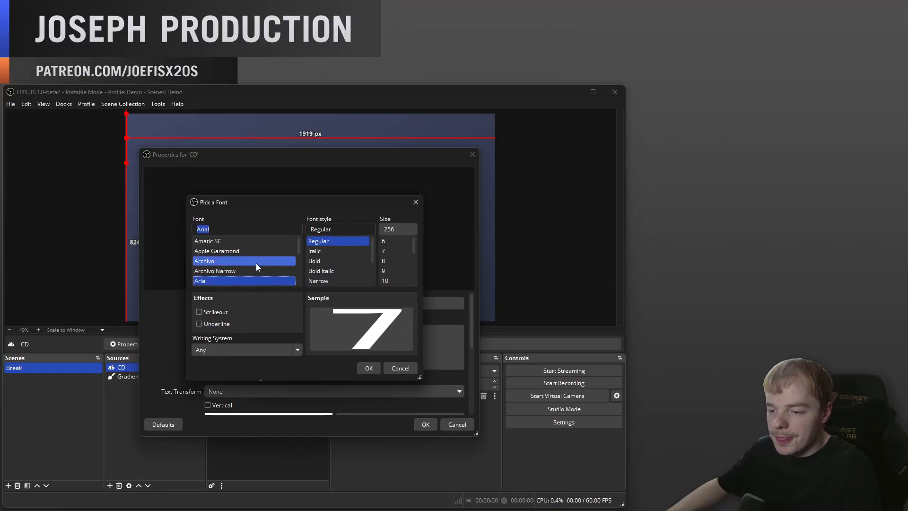
left_click(246, 278)
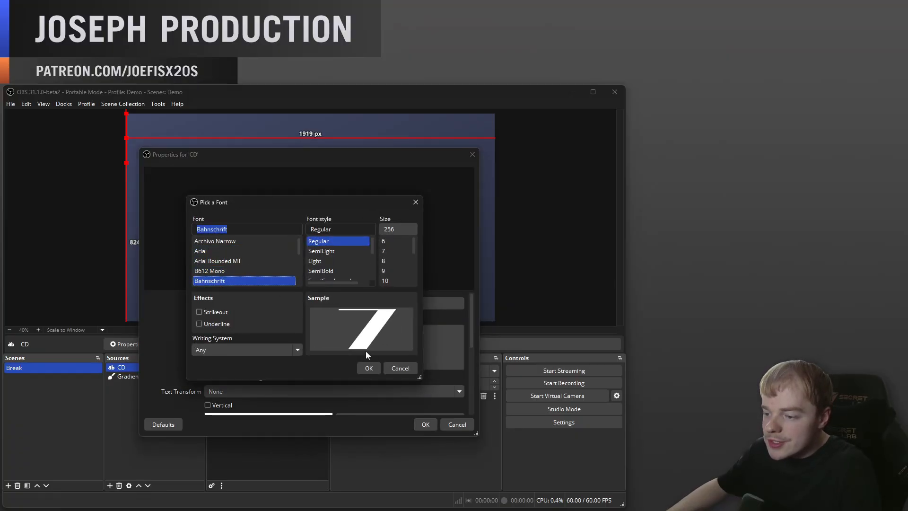
left_click(364, 368)
left_click(410, 303)
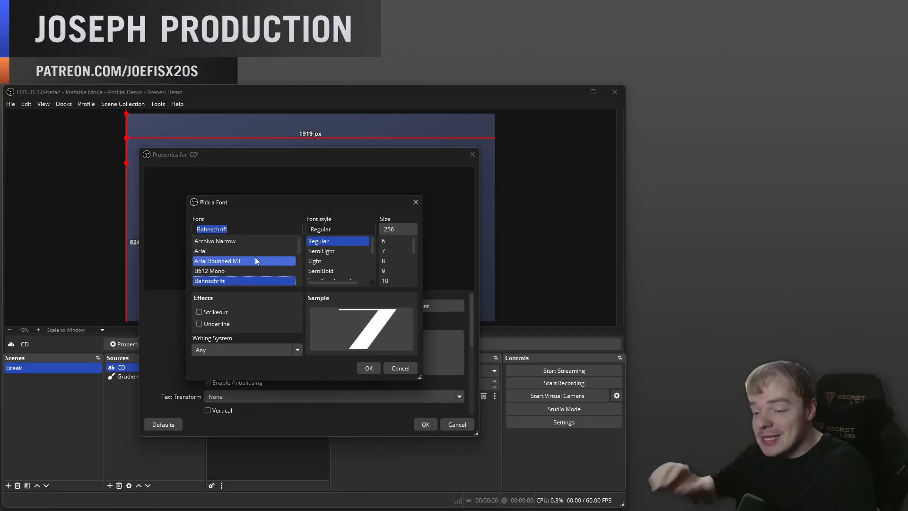
left_click(370, 369)
Give the CD source the text 00:00:00 and place it in the lower-right corner of the canvas.
type("00:00")
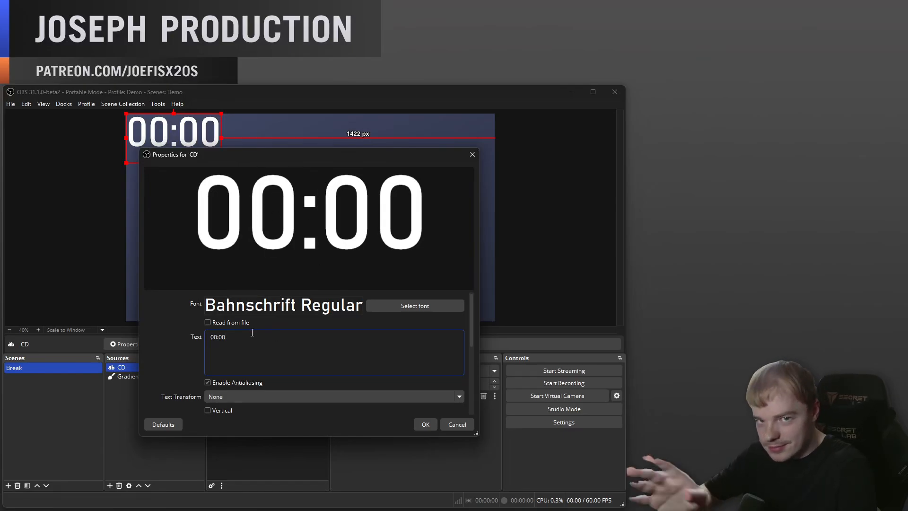
type(":00")
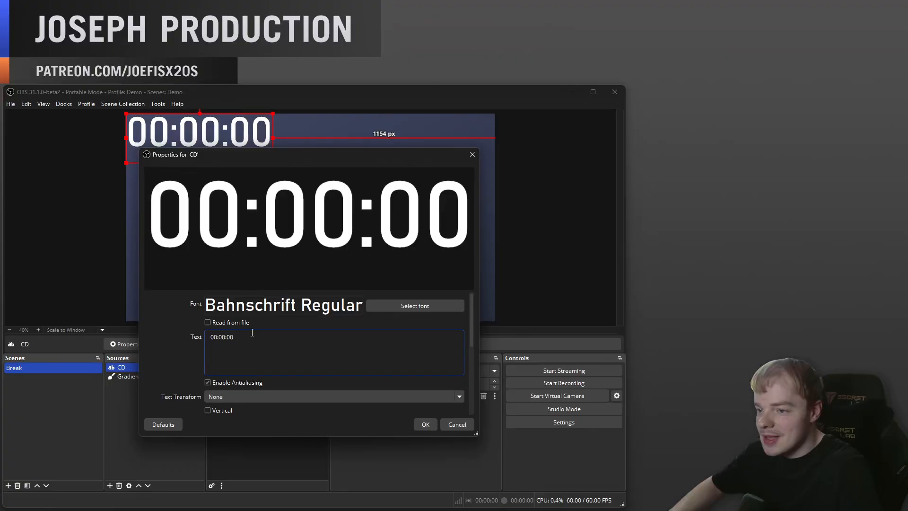
left_click(429, 427)
left_click_drag(249, 148, 456, 300)
left_click(605, 243)
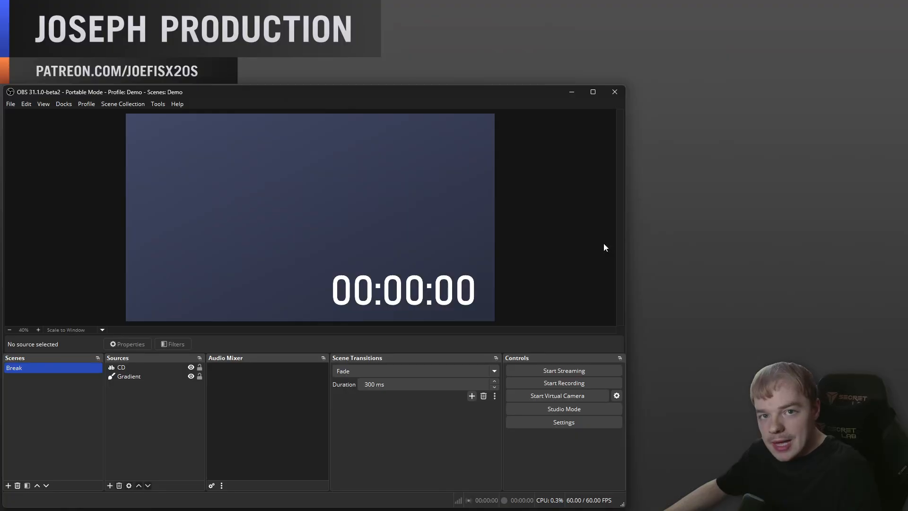
Remove the loaded countdown.lua script from OBS and add countdown.lua again from the scripts folder.
left_click(159, 104)
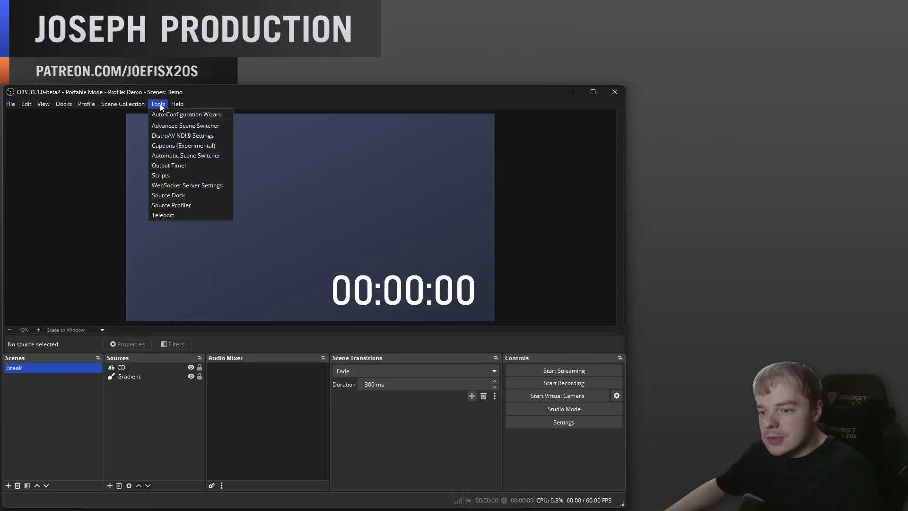
left_click(171, 177)
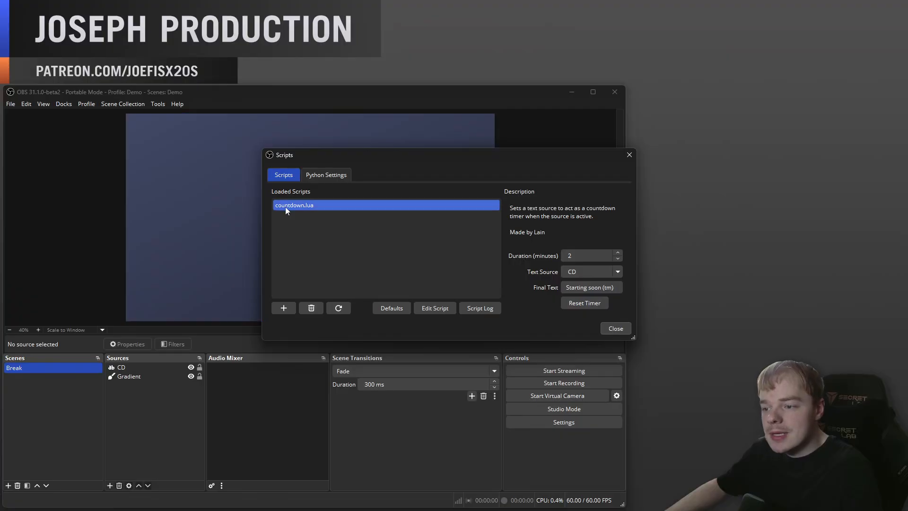
left_click(315, 310)
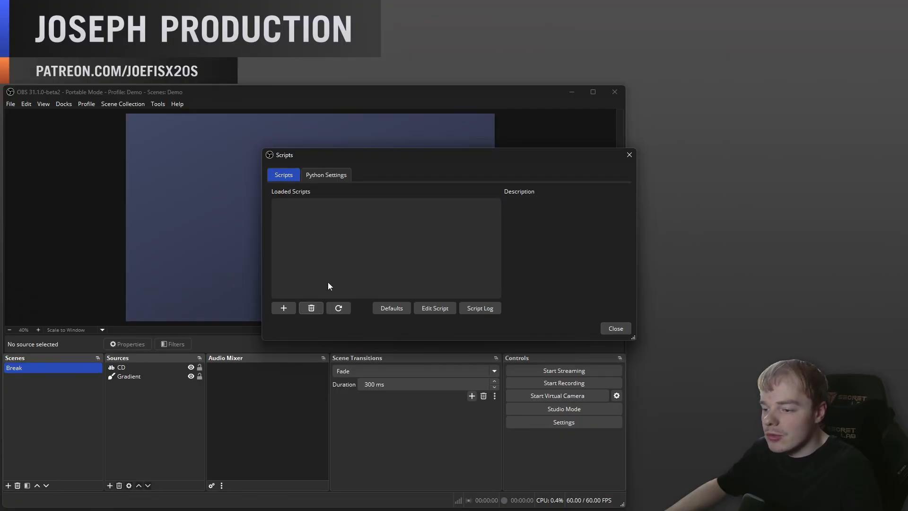
left_click(283, 308)
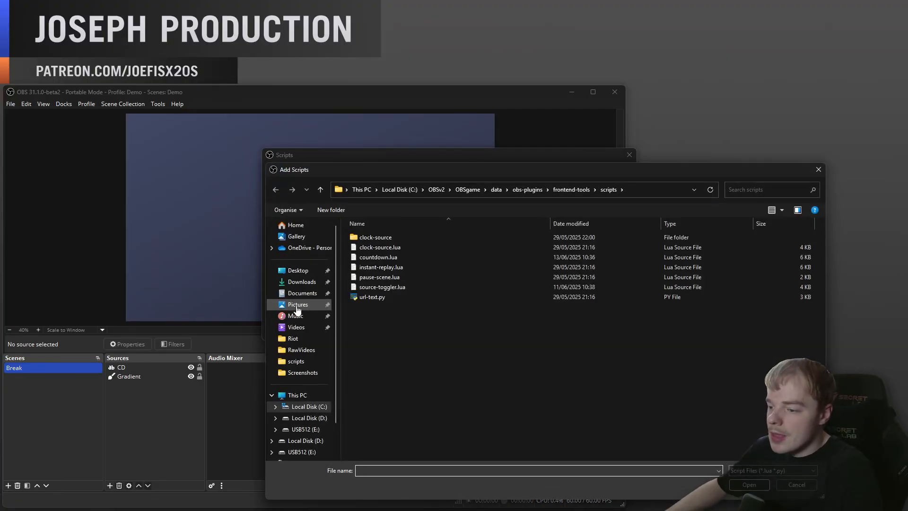
double_click(382, 257)
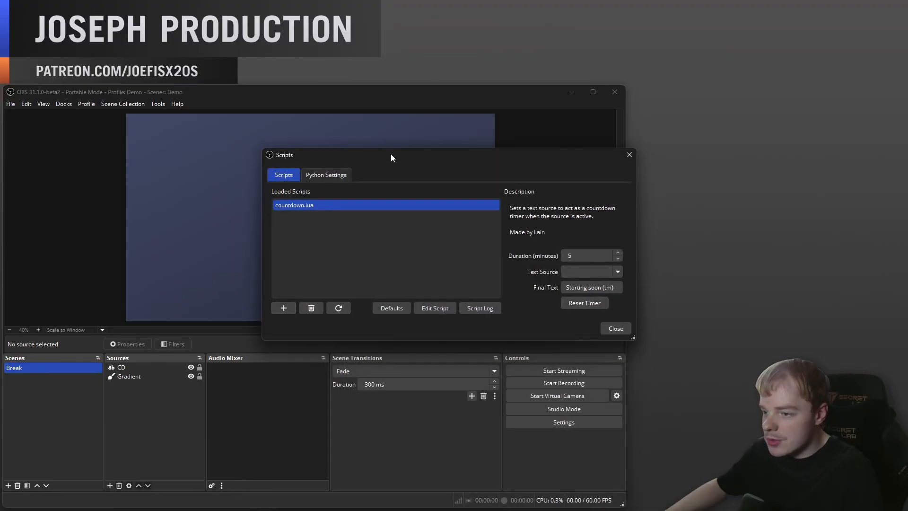
left_click_drag(390, 158, 286, 161)
left_click(179, 312)
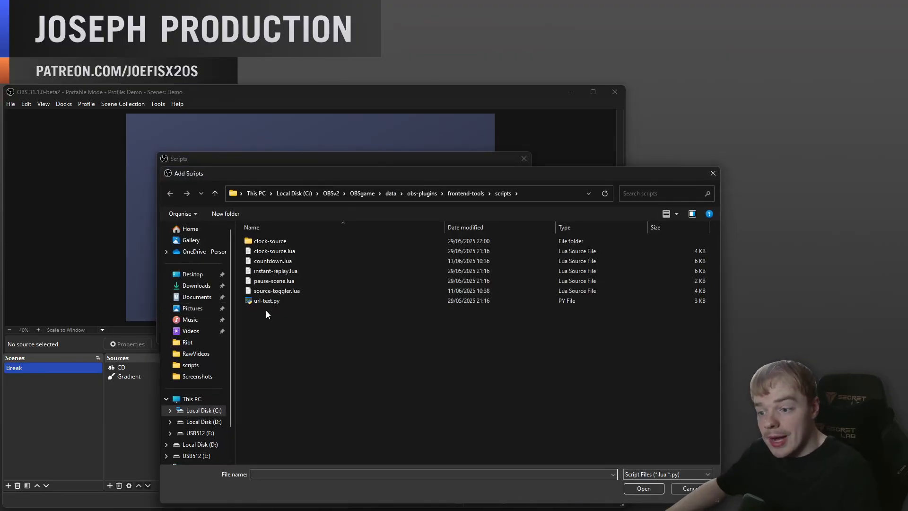
left_click(279, 291)
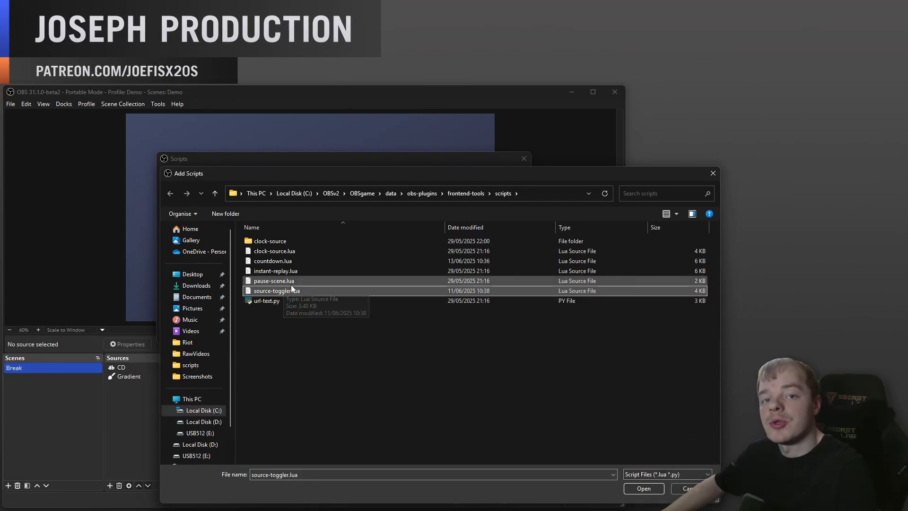
left_click(712, 174)
left_click(268, 269)
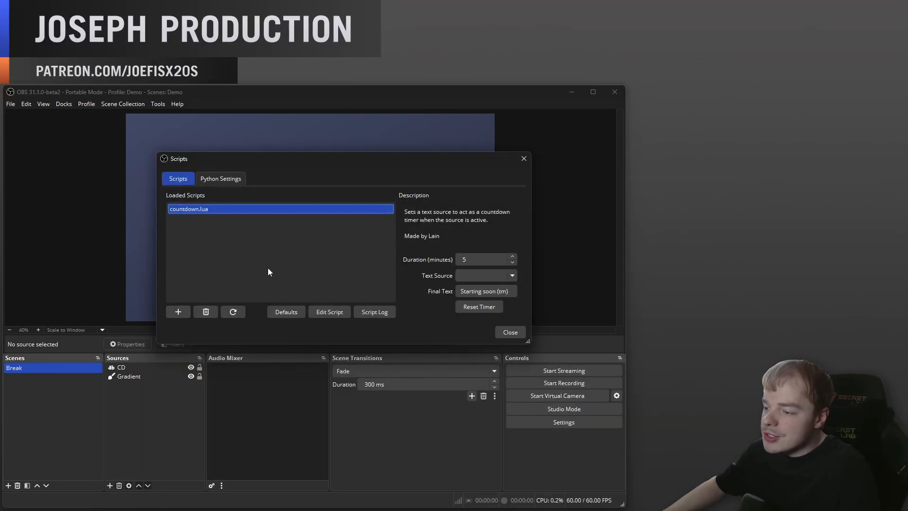
Set the countdown script's text source to CD and its final text to 00:00:00, and close the Scripts window.
left_click_drag(402, 158, 284, 43)
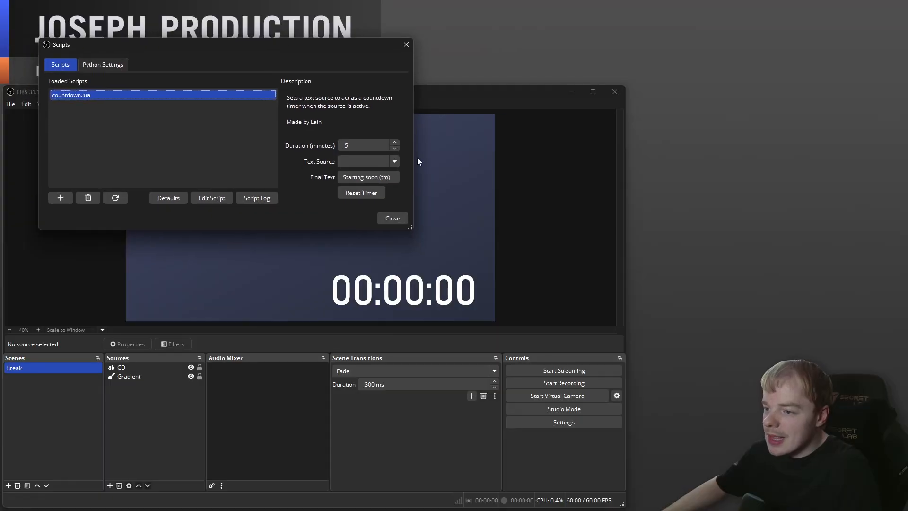
left_click(398, 162)
left_click(356, 175)
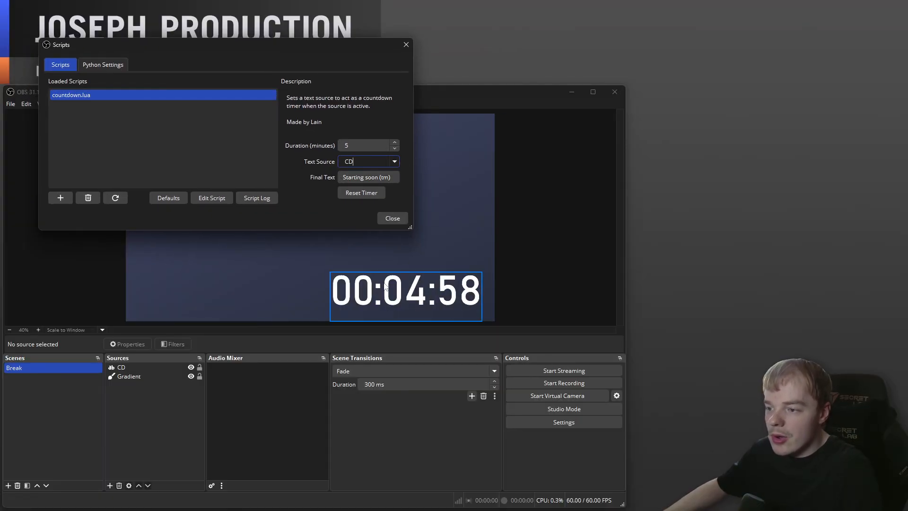
left_click(390, 177)
left_click_drag(395, 177, 327, 178)
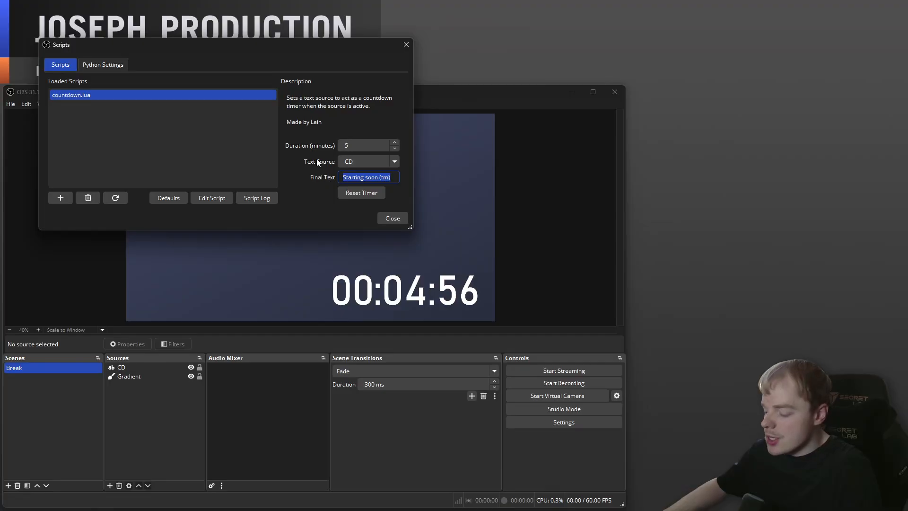
type("00:00:00")
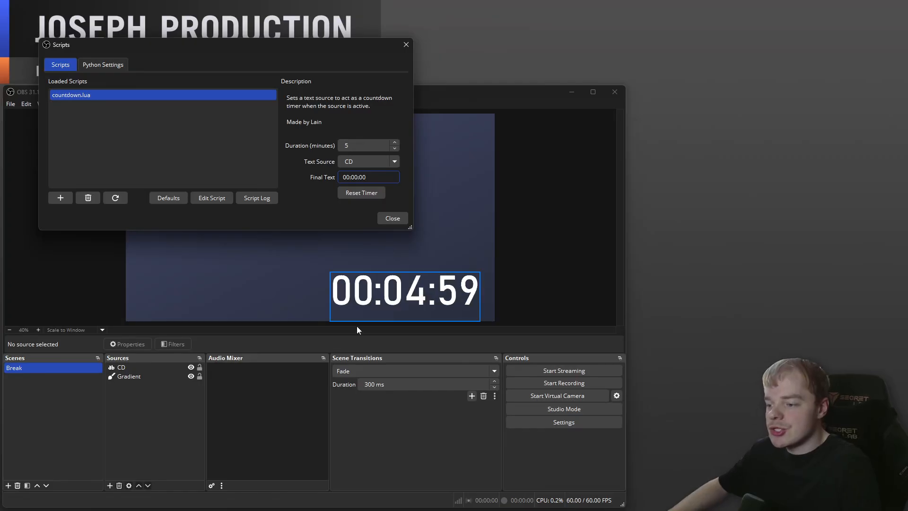
left_click(218, 167)
left_click(393, 219)
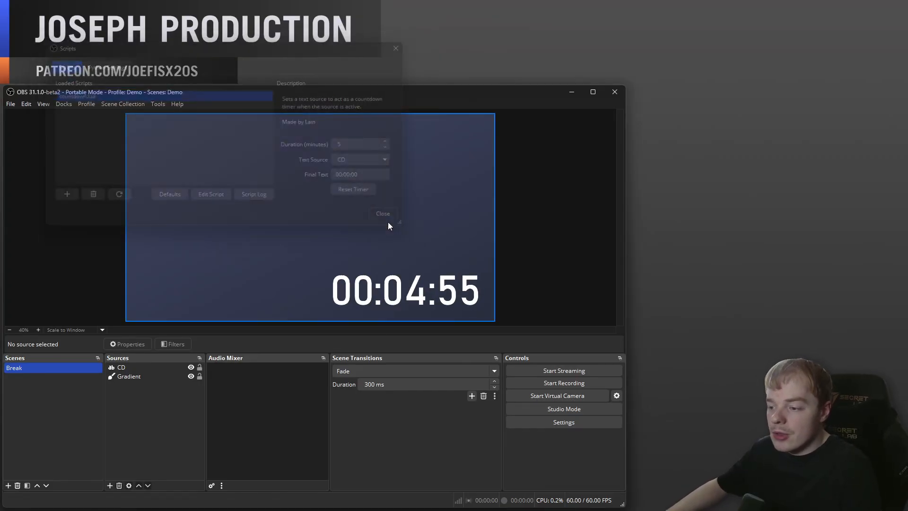
Shrink the CD countdown text and move it to about 147 px from the canvas's right edge and 46 px from its lower edge.
left_click(38, 330)
left_click(38, 330)
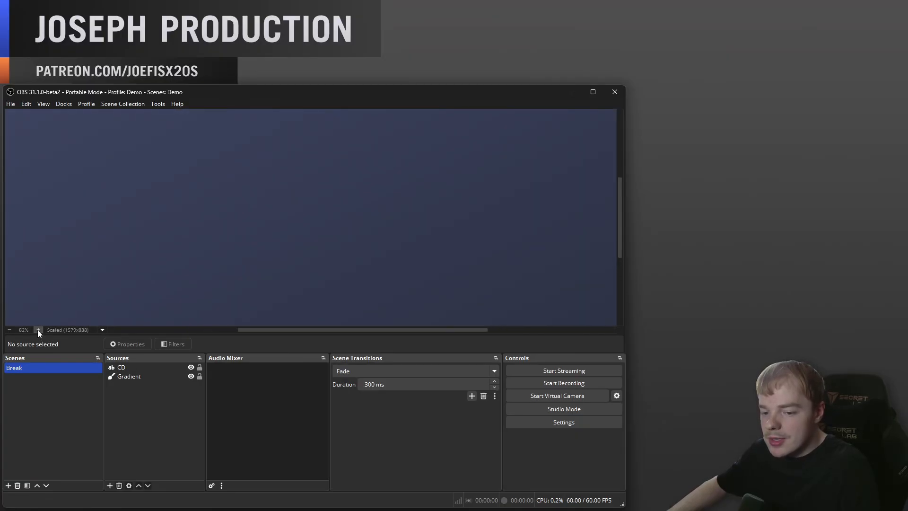
left_click_drag(621, 217, 619, 265)
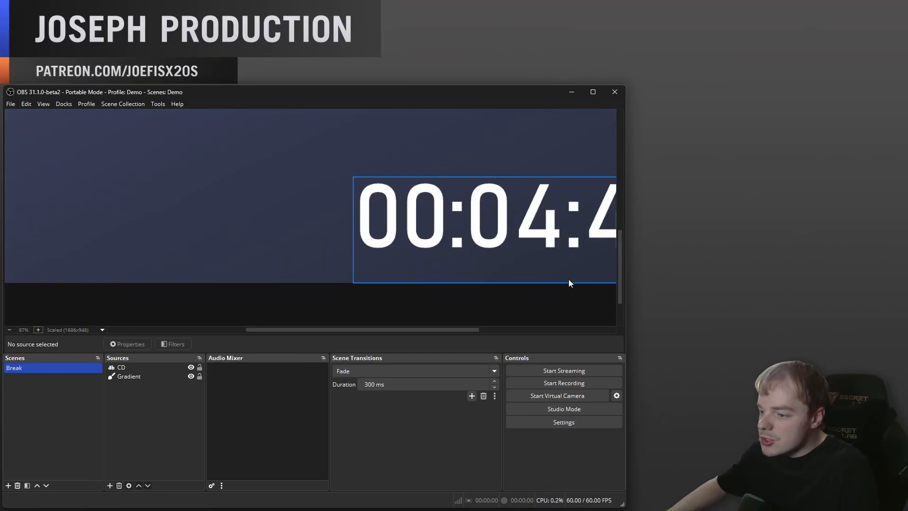
left_click_drag(403, 330, 465, 337)
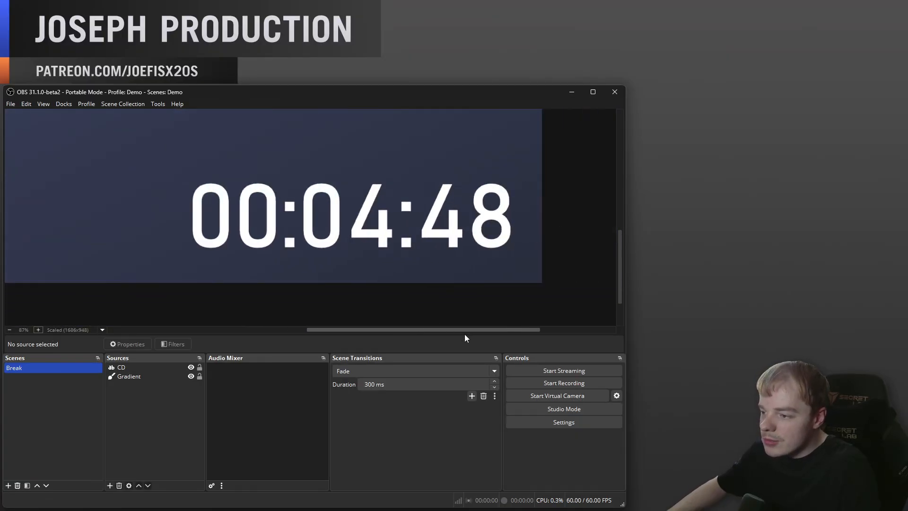
left_click(39, 330)
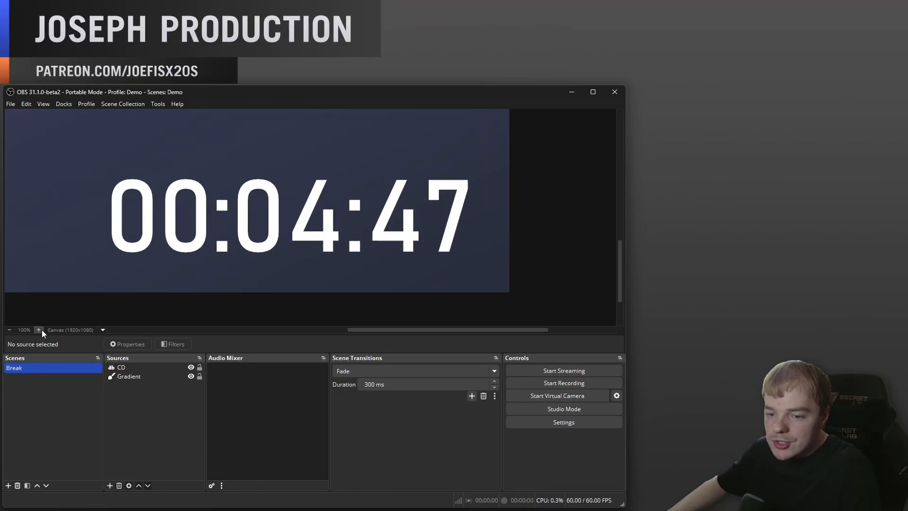
left_click(277, 225)
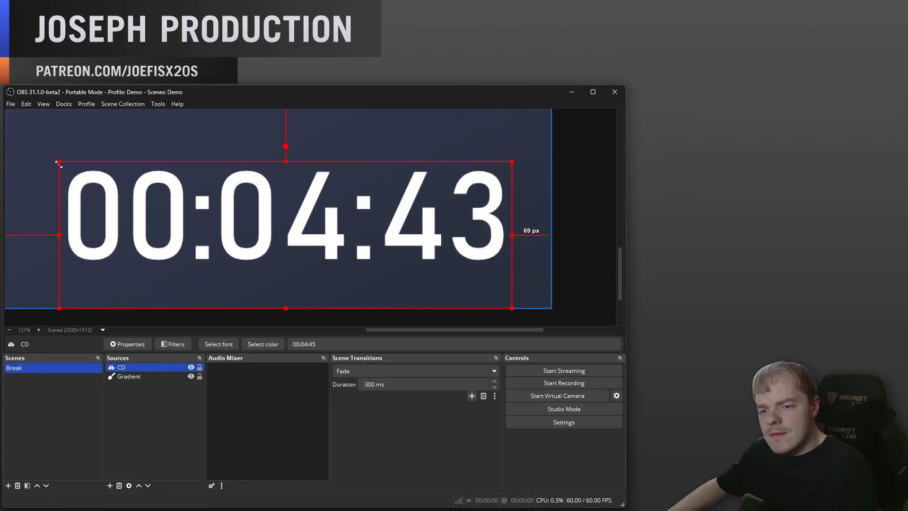
left_click_drag(58, 160, 309, 256)
left_click_drag(433, 274, 391, 247)
left_click(617, 249)
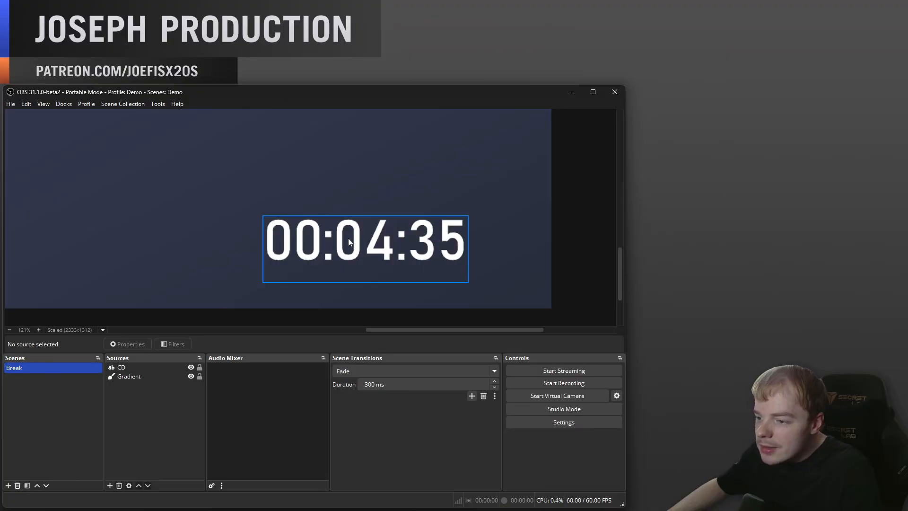
Set the CD source's scale filtering to Bilinear.
left_click(126, 368)
right_click(126, 368)
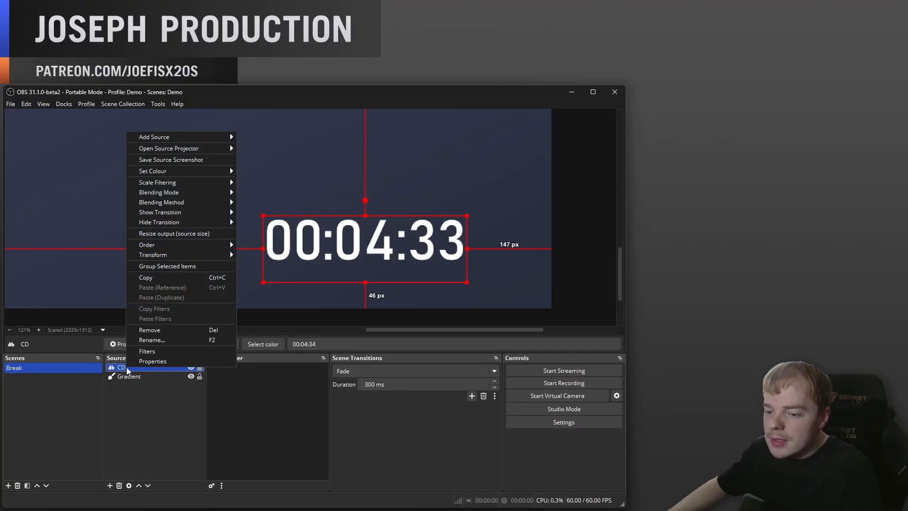
mouse_move(185, 194)
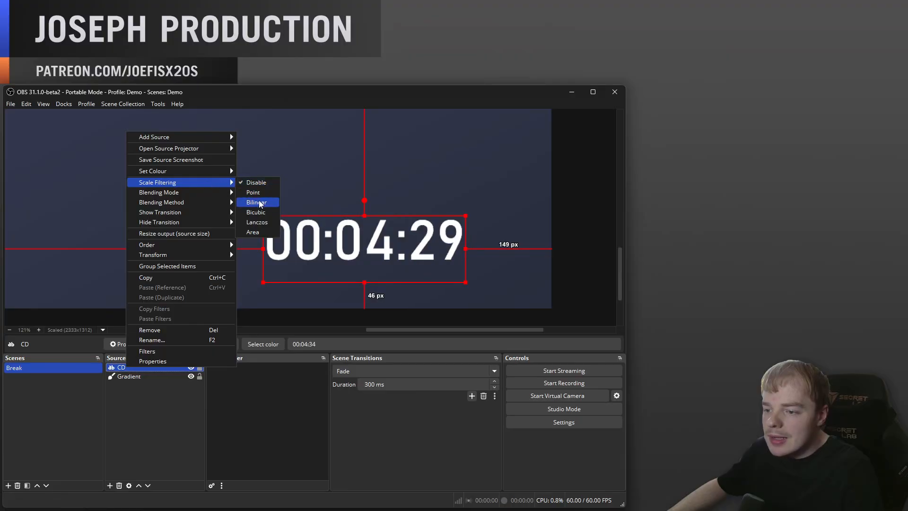
left_click(259, 203)
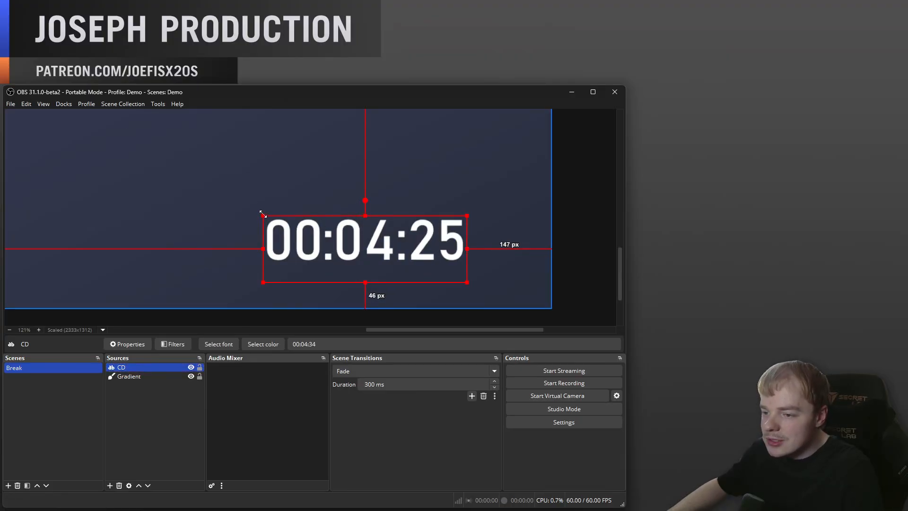
Enlarge the CD countdown text from its upper-left corner and review the source's scale filtering options.
left_click_drag(263, 217, 157, 179)
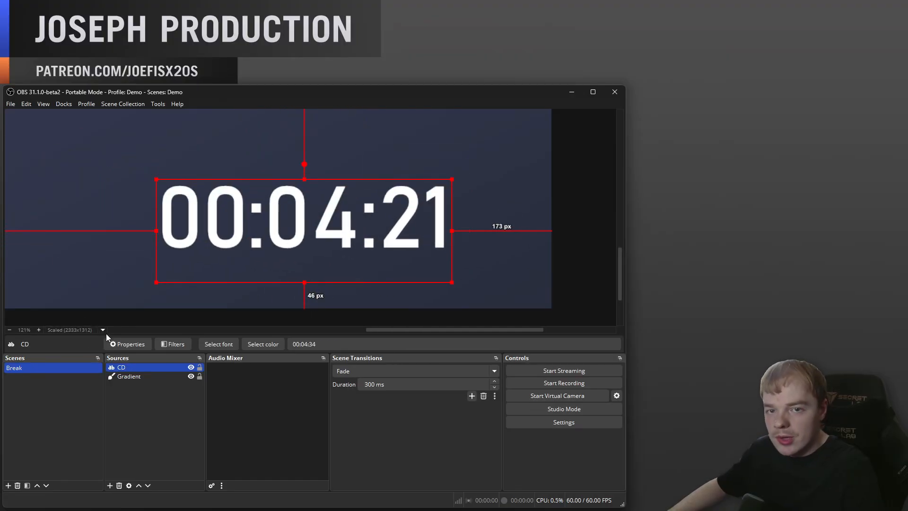
right_click(138, 367)
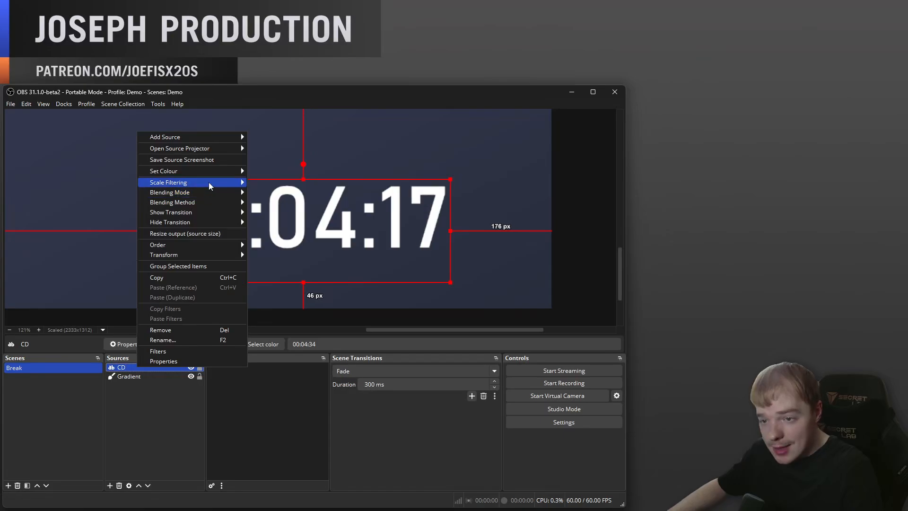
mouse_move(207, 188)
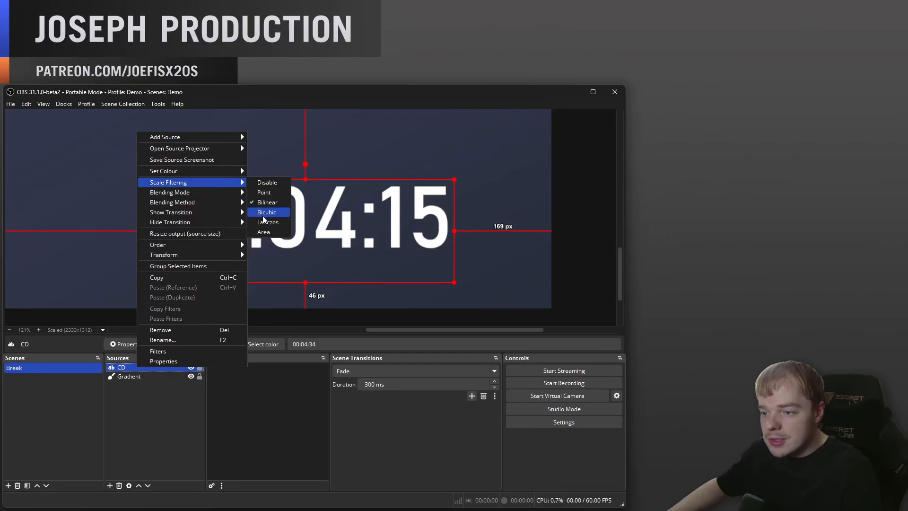
left_click(119, 397)
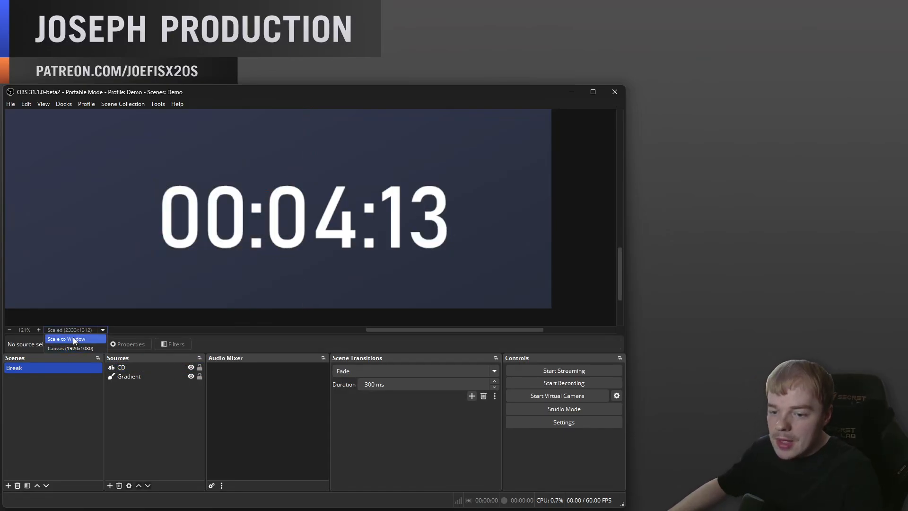
Enlarge the CD countdown text and place it against the lower edge of the canvas, near the right corner.
left_click(73, 337)
left_click(430, 288)
left_click_drag(363, 278, 296, 252)
left_click_drag(399, 286, 423, 294)
left_click(562, 282)
left_click(538, 294)
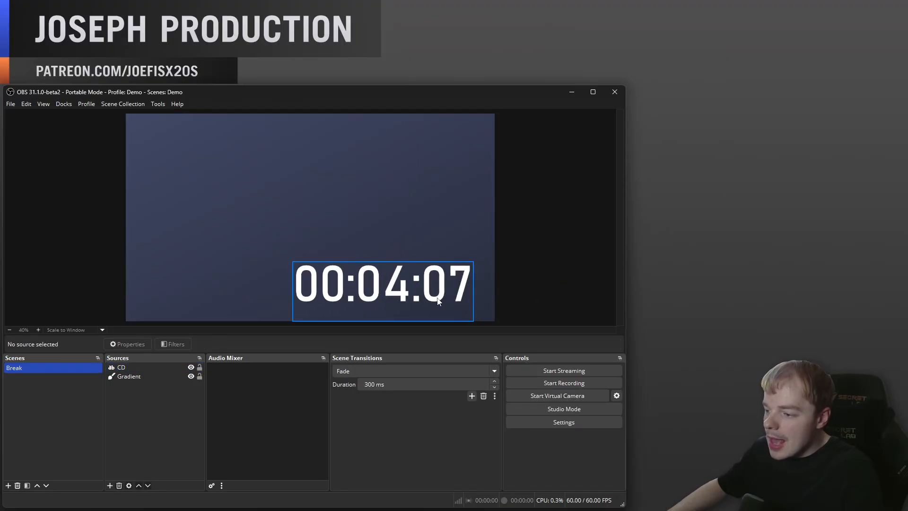
left_click(440, 297)
left_click(558, 283)
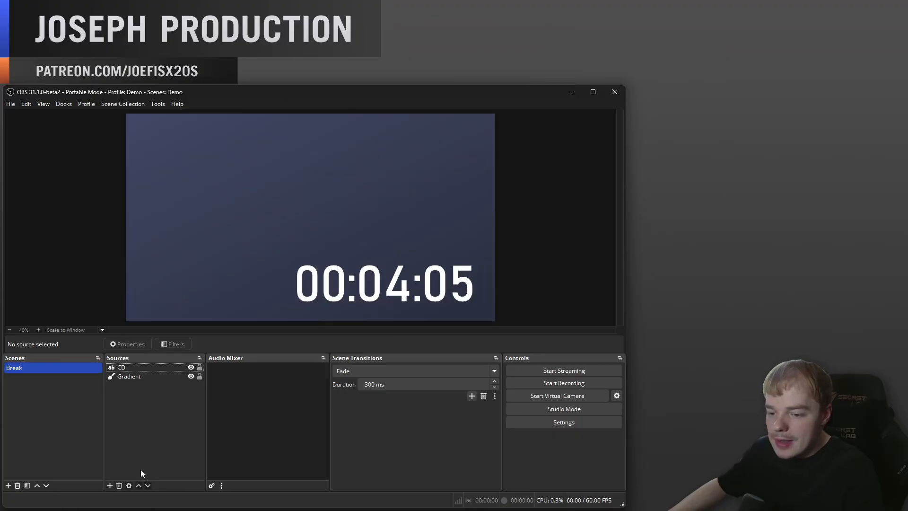
Add a new VLC Video Source named Music to the Break scene.
left_click(110, 485)
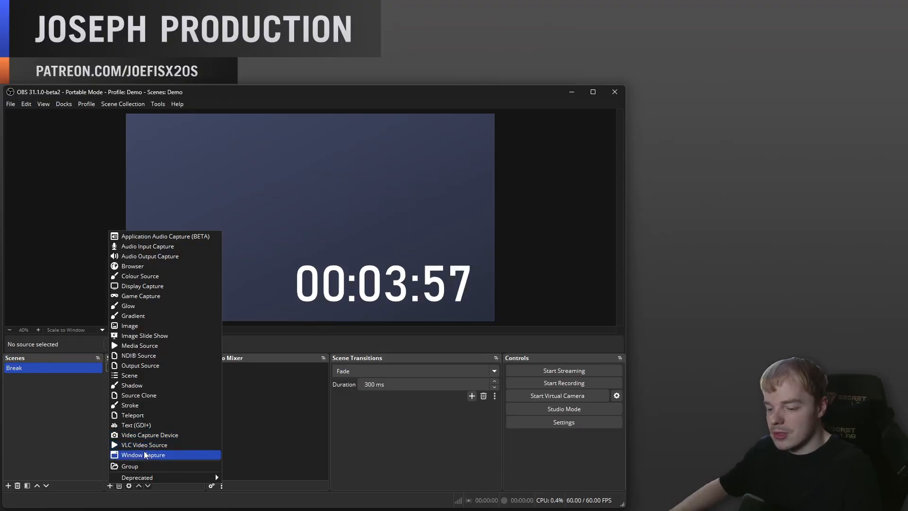
left_click(128, 445)
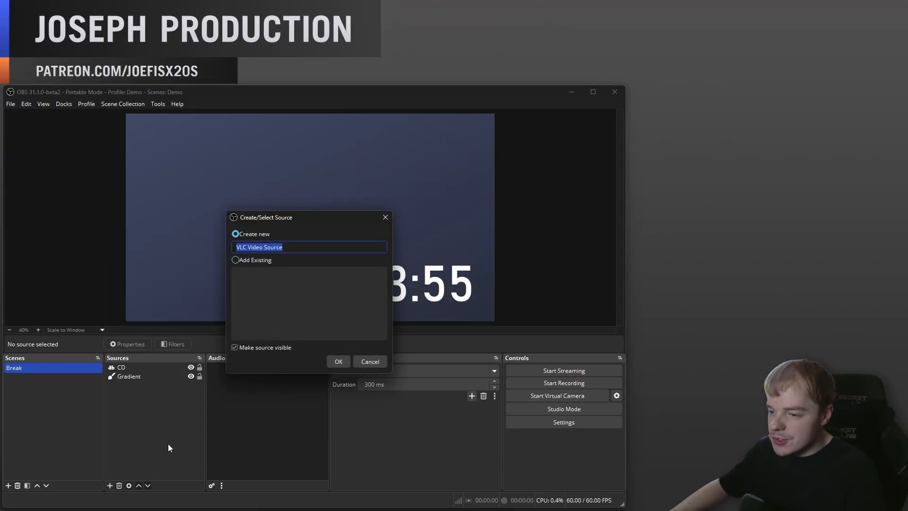
type("Music")
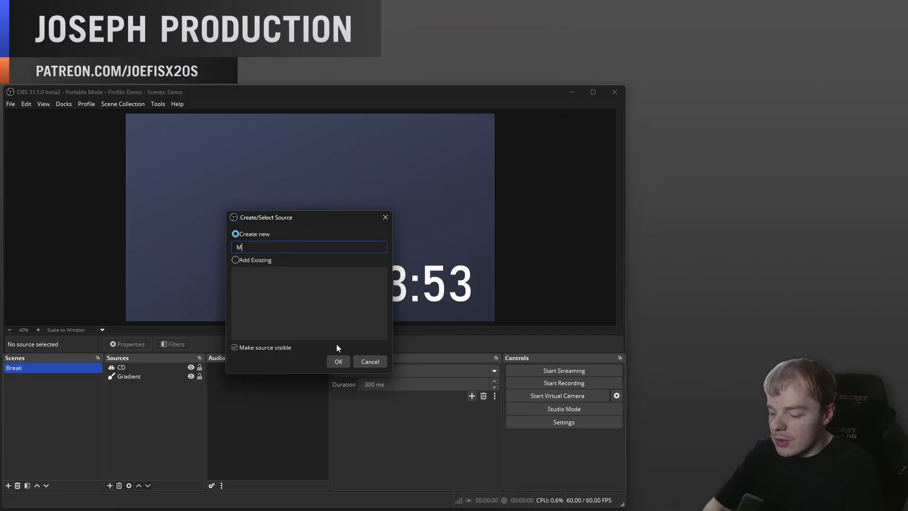
left_click(339, 362)
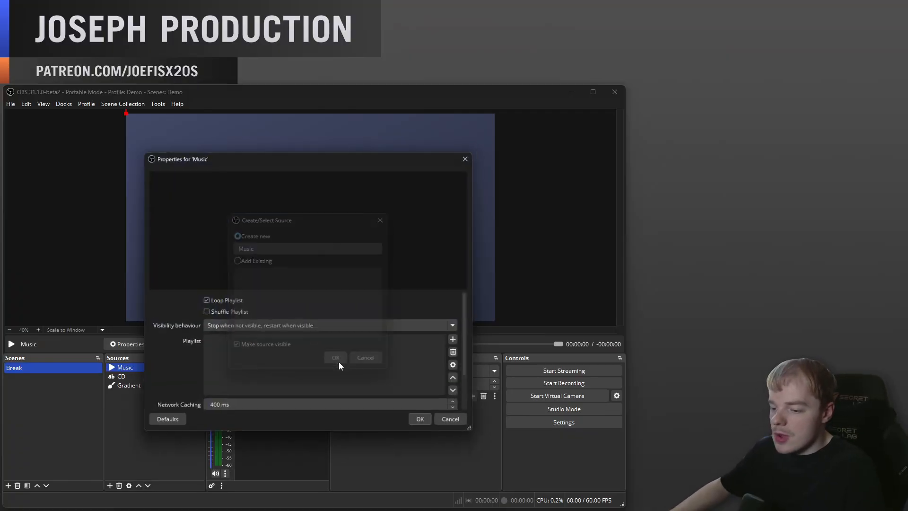
Add the Sims directory from the Music folder to the Music source's playlist and accept its properties.
left_click_drag(331, 155, 471, 140)
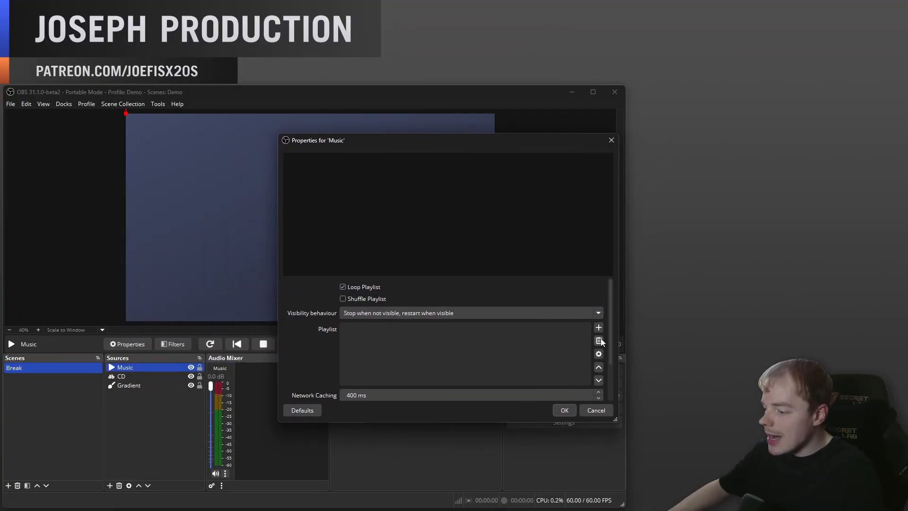
left_click(599, 327)
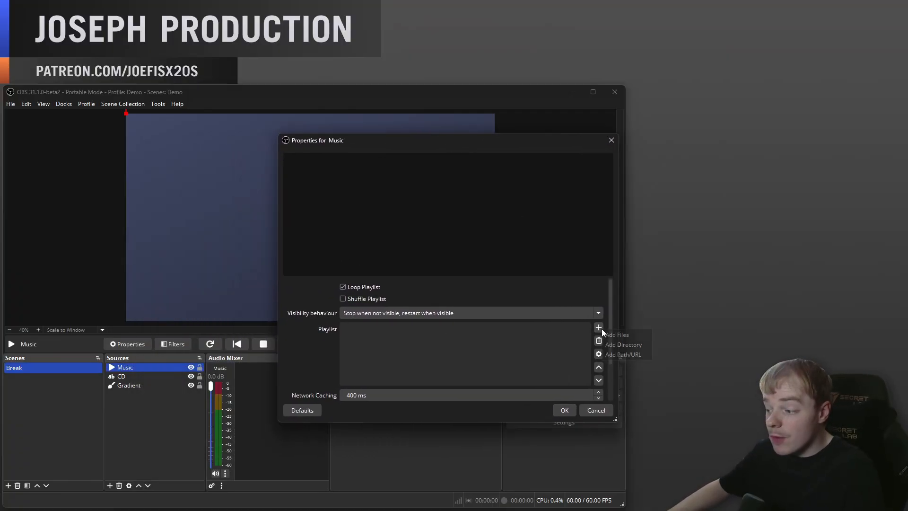
left_click(616, 349)
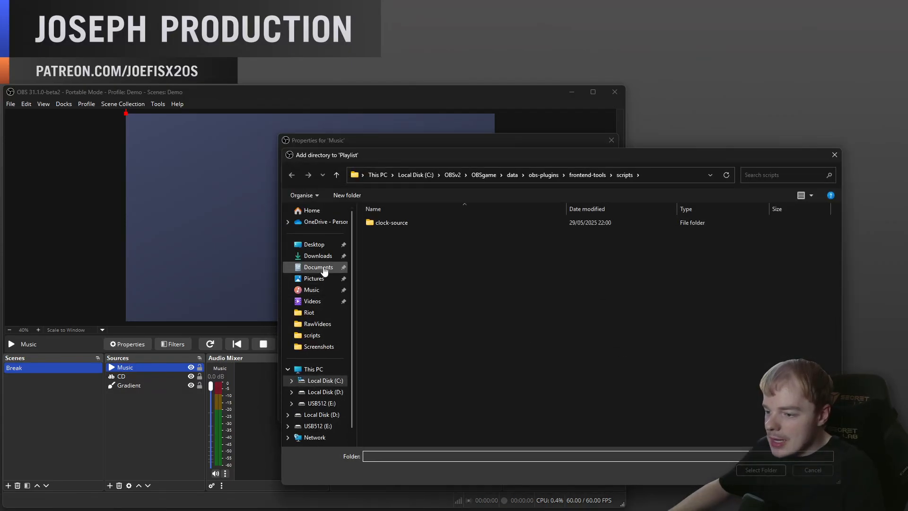
left_click(317, 290)
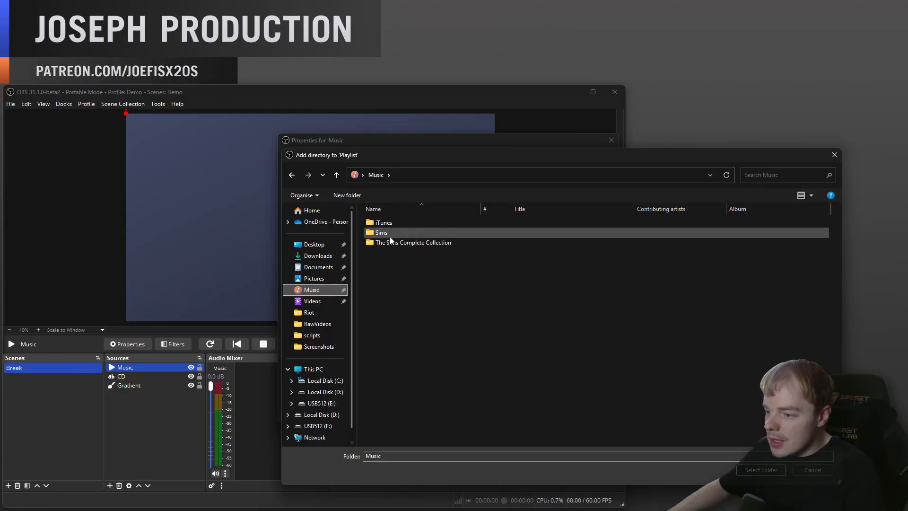
left_click(390, 233)
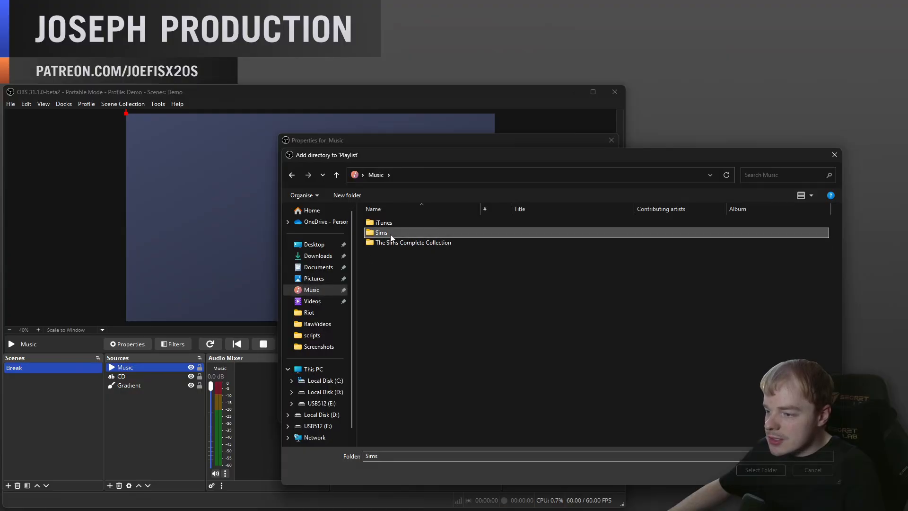
left_click(758, 471)
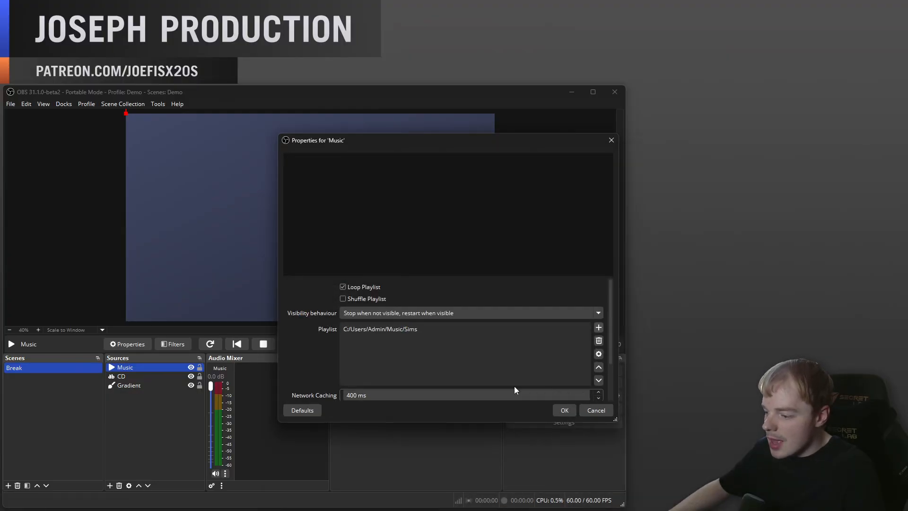
scroll(314, 354, "down", 2)
left_click(565, 410)
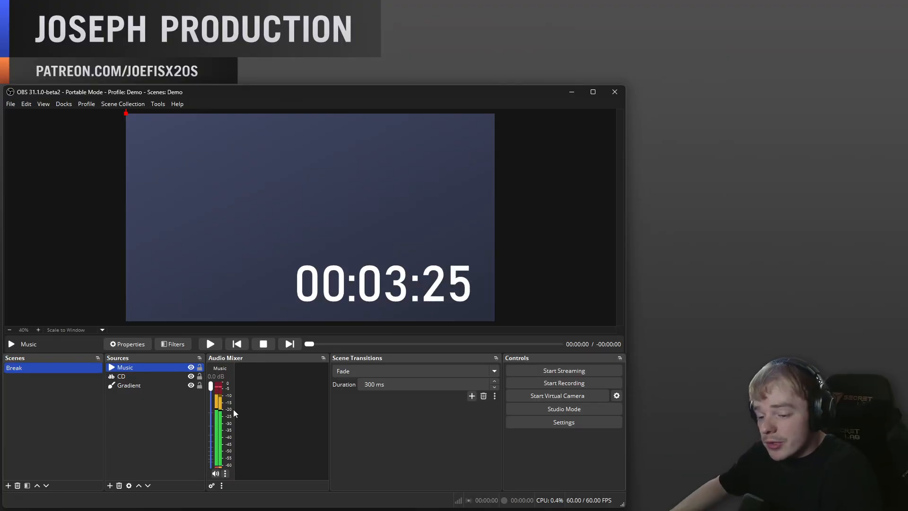
Lower the Music source's volume to about -17.5 dB and set its audio monitoring to Monitor and Output.
left_click_drag(211, 386, 215, 426)
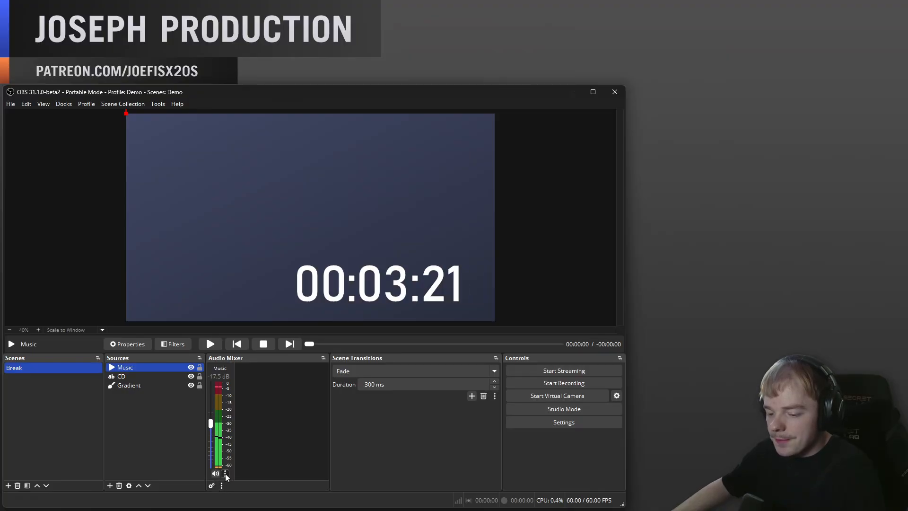
left_click(225, 473)
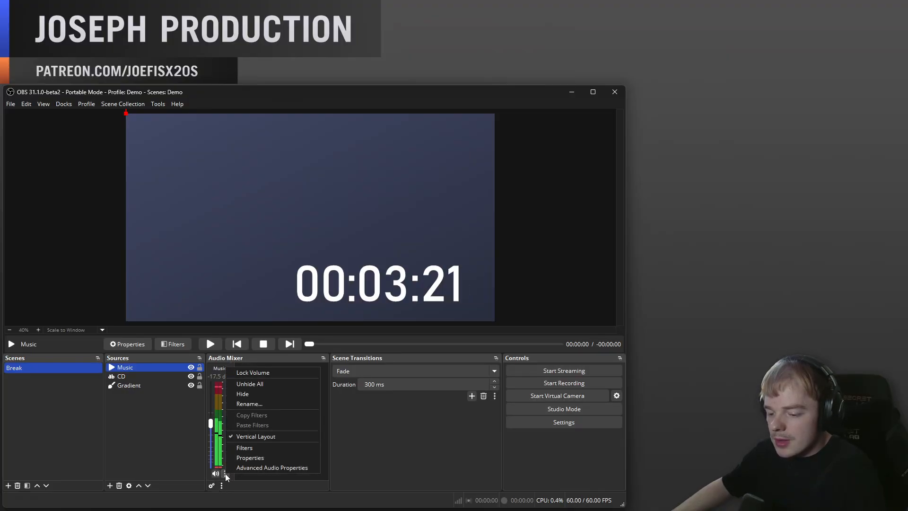
left_click(266, 469)
left_click(428, 247)
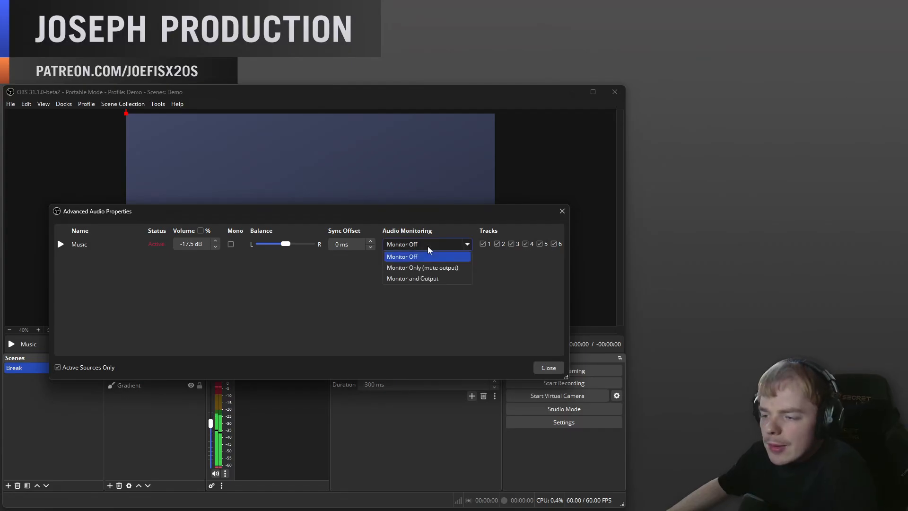
left_click(433, 280)
left_click(547, 367)
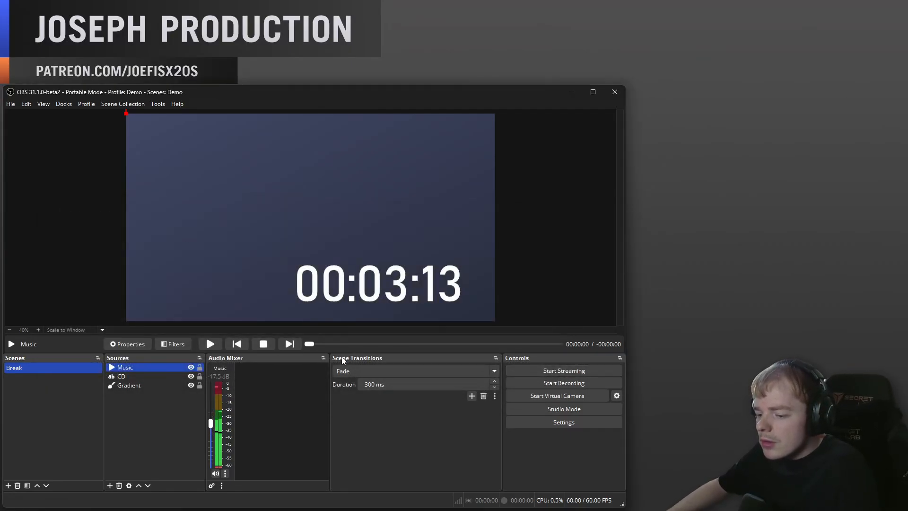
Try the Music source's playback controls by seeking and skipping to the next track, and set its volume to about -14.1 dB.
left_click(123, 376)
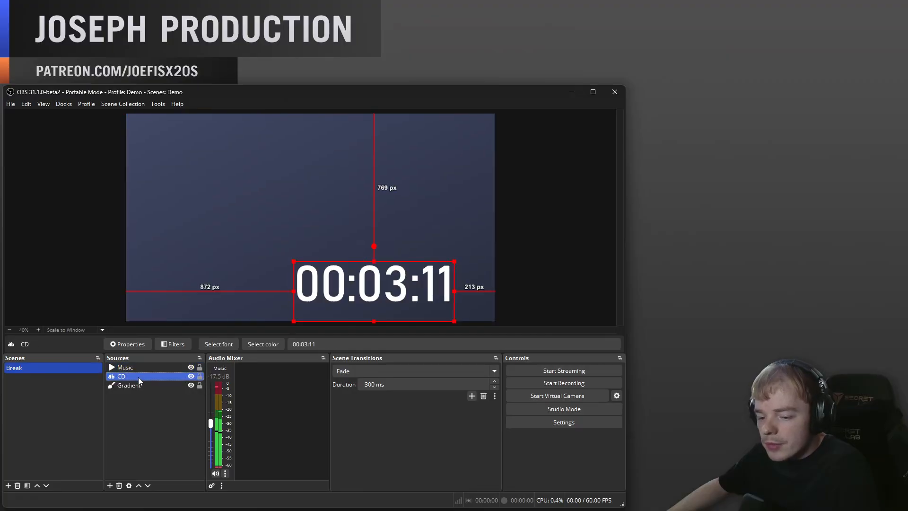
left_click(125, 368)
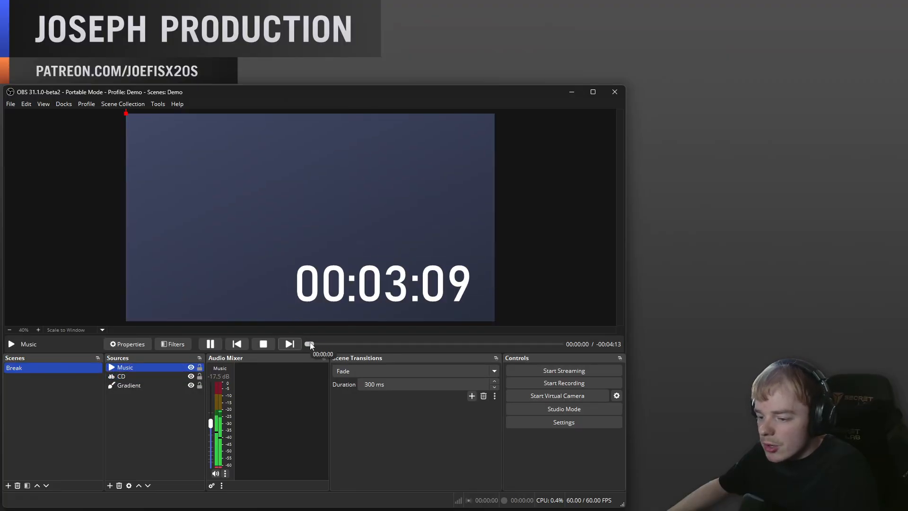
left_click_drag(382, 346, 409, 345)
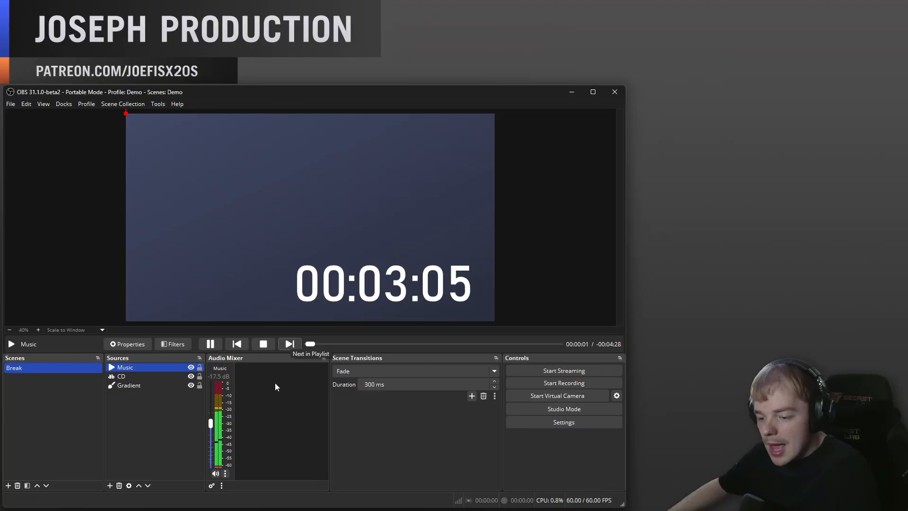
left_click_drag(210, 424, 211, 418)
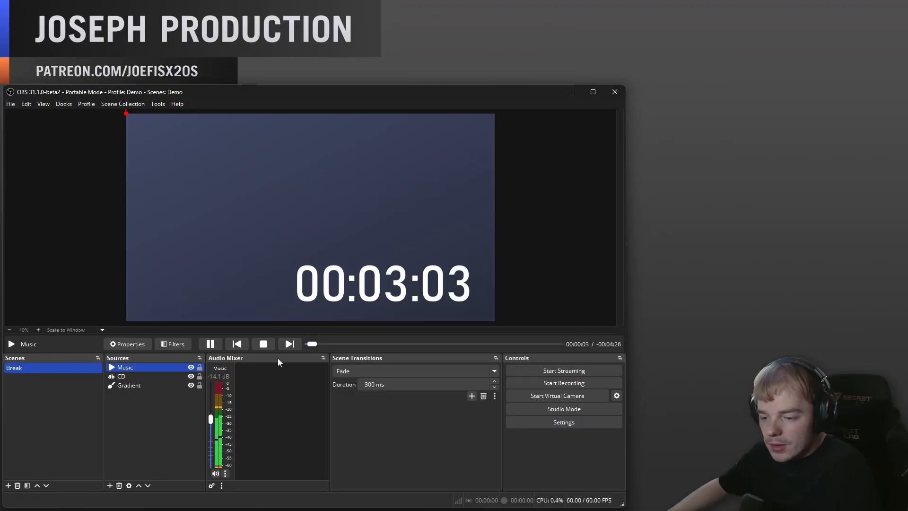
Set the Music source's audio monitoring to Monitor Off in the advanced audio properties.
left_click(225, 474)
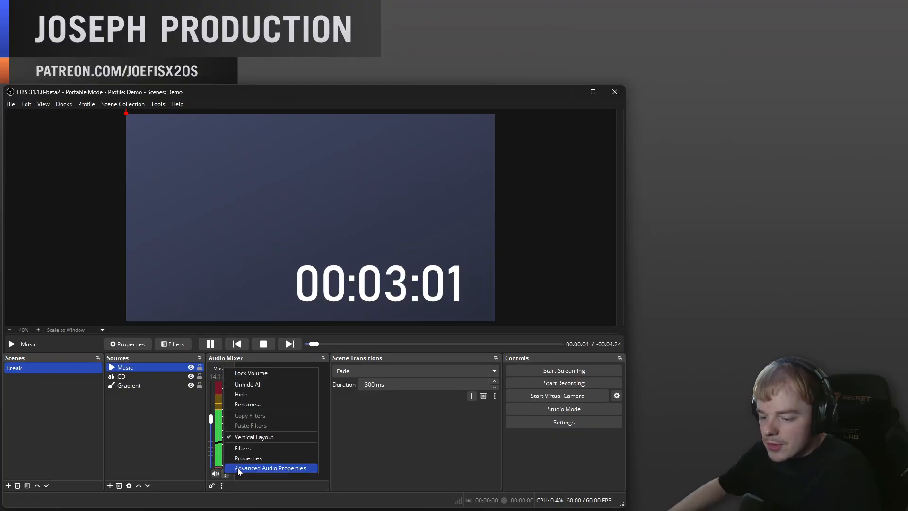
left_click(239, 467)
left_click(417, 244)
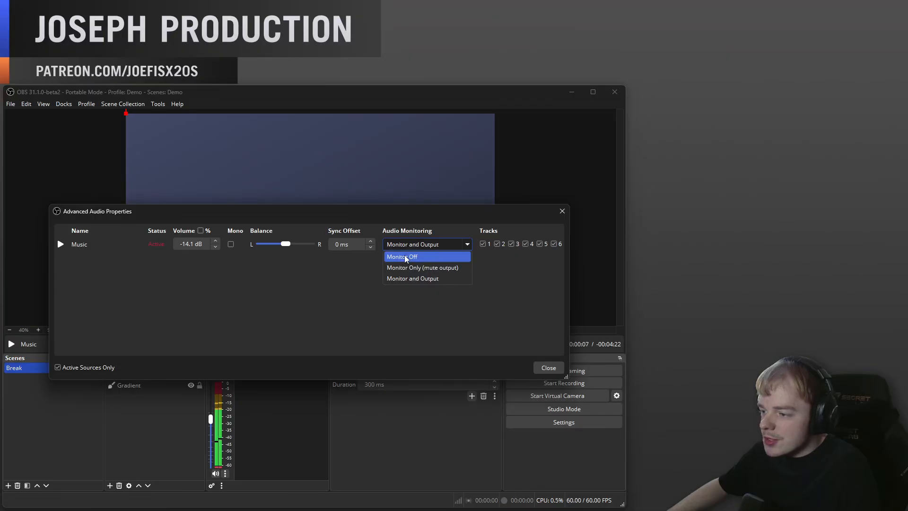
left_click(405, 255)
left_click(555, 370)
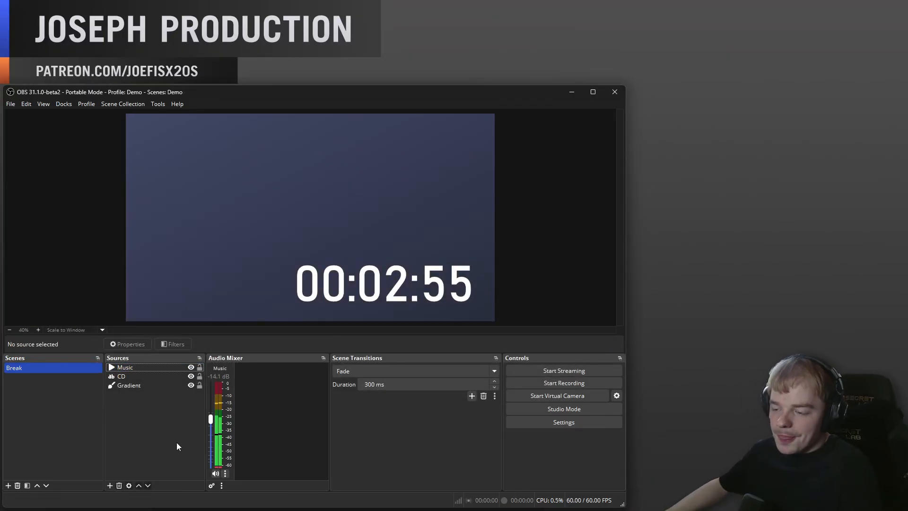
Add a new scene named Audio.
left_click(8, 486)
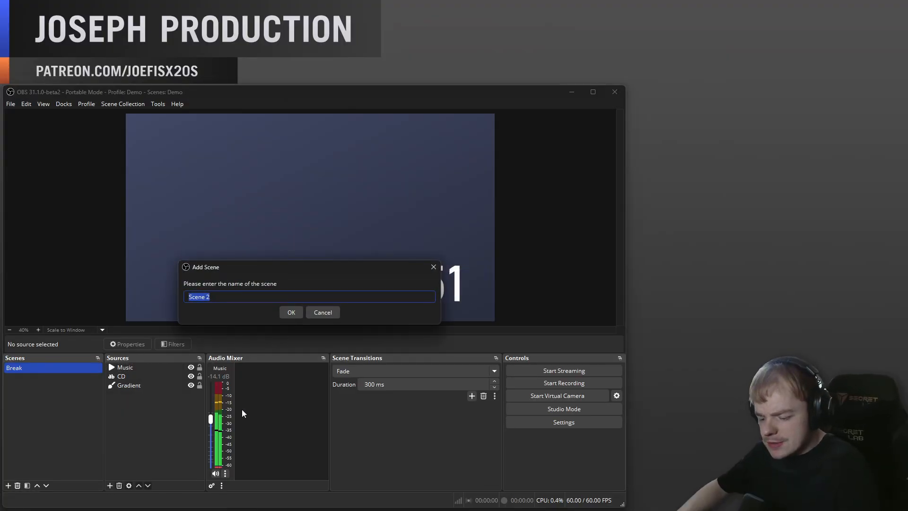
type("Audio")
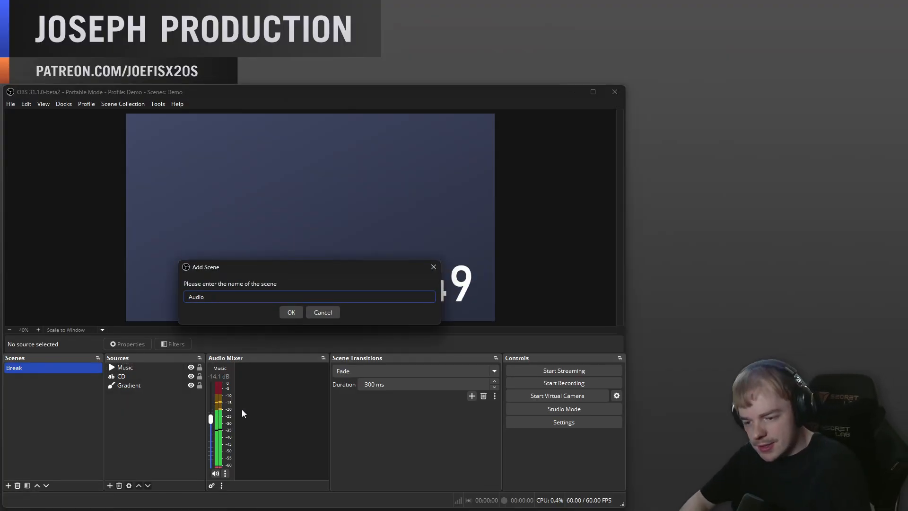
key("Return")
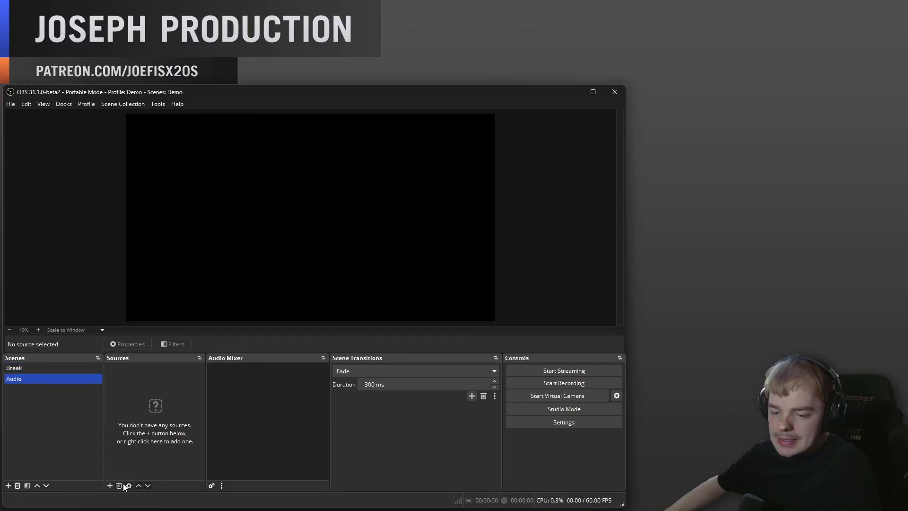
Add a new Browser source named Podcaster1Feed to the Audio scene.
left_click(109, 486)
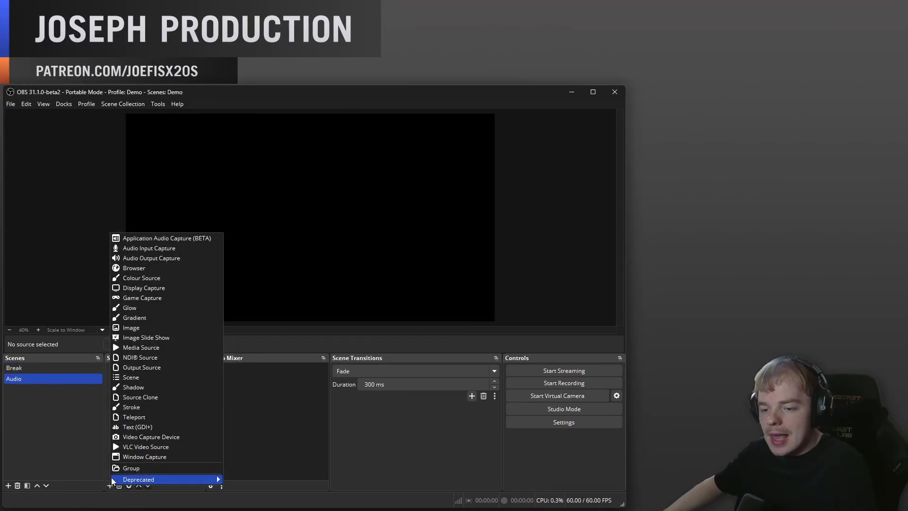
left_click(138, 268)
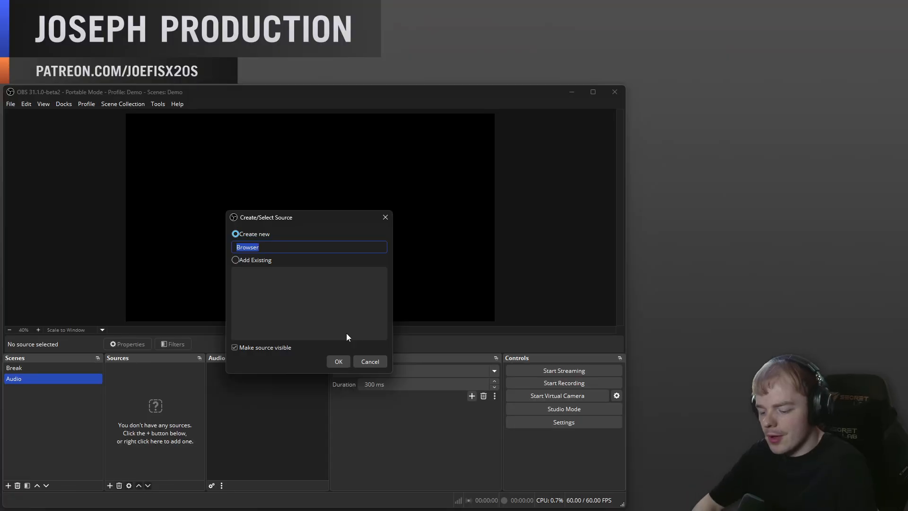
type("Podcas")
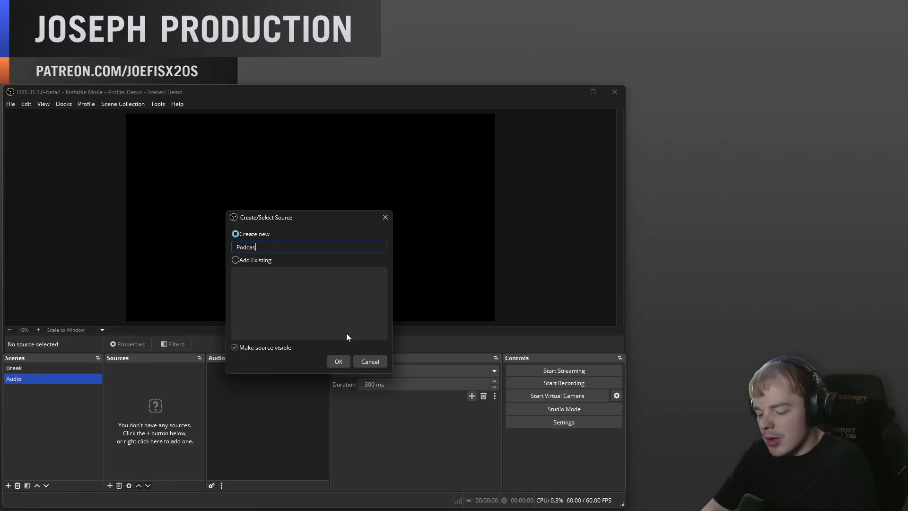
type("ter1Feed")
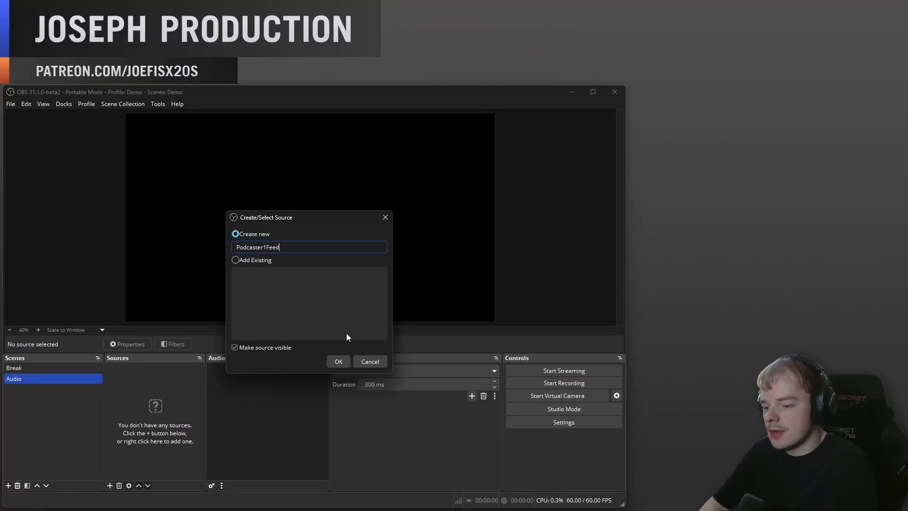
key("Return")
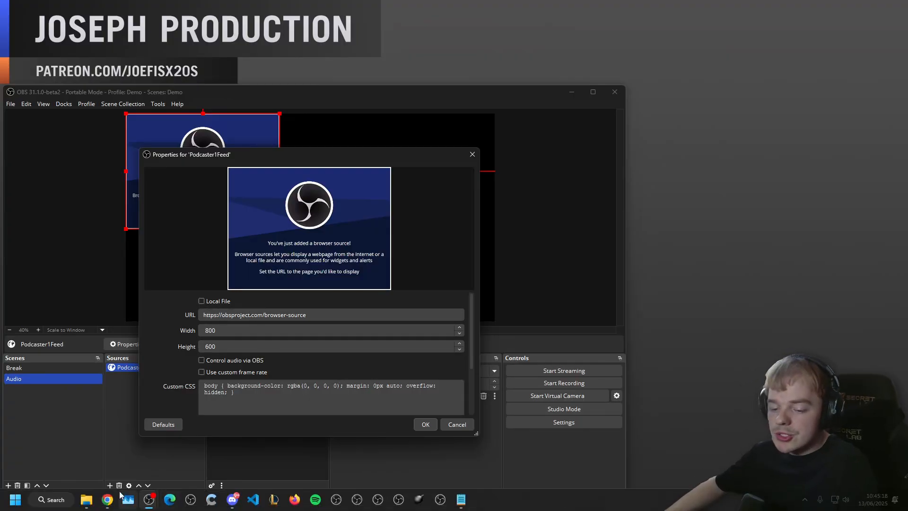
Switch to Chrome, open vdo.ninja in a new tab, and narrow and move the browser window clear of the source properties dialog.
left_click(107, 502)
left_click(684, 55)
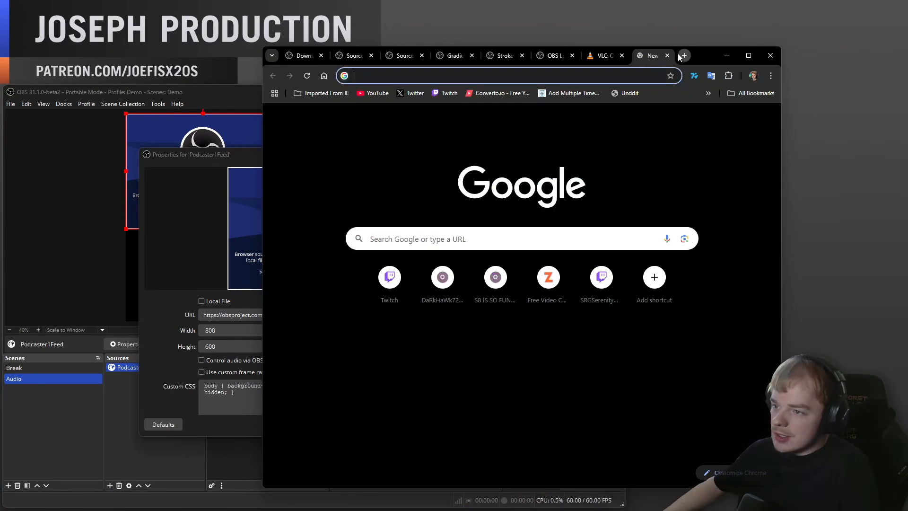
type("vd")
key("Return")
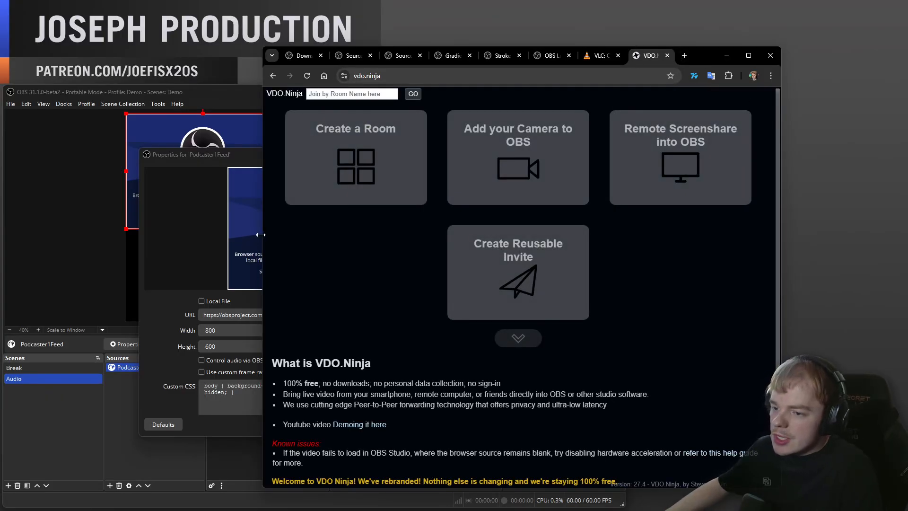
left_click_drag(261, 234, 422, 232)
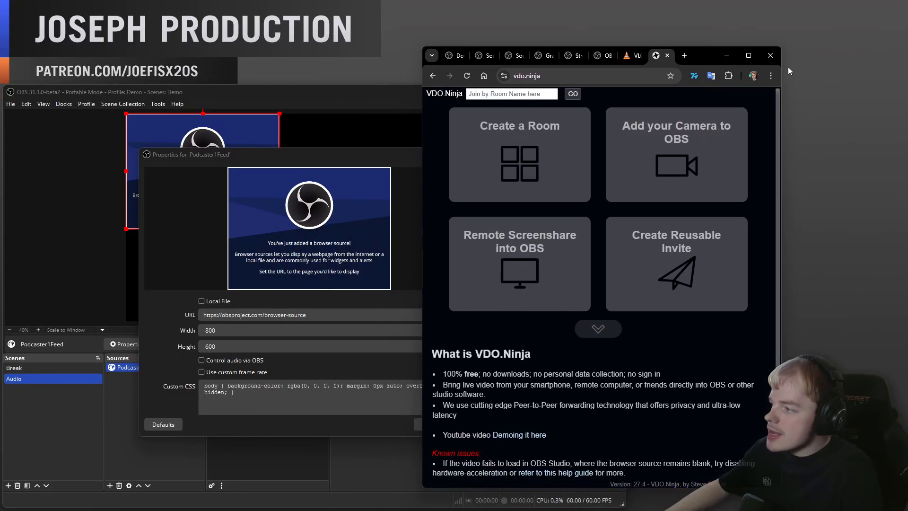
left_click_drag(709, 57, 770, 46)
Load the VDO.Ninja push link vdo.ninja/?push=joepod1 in the same tab.
left_click(636, 65)
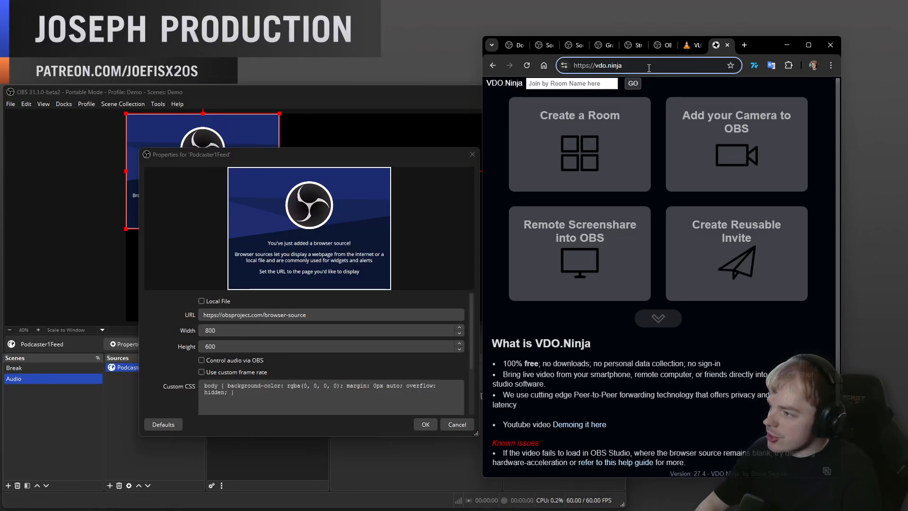
type("?")
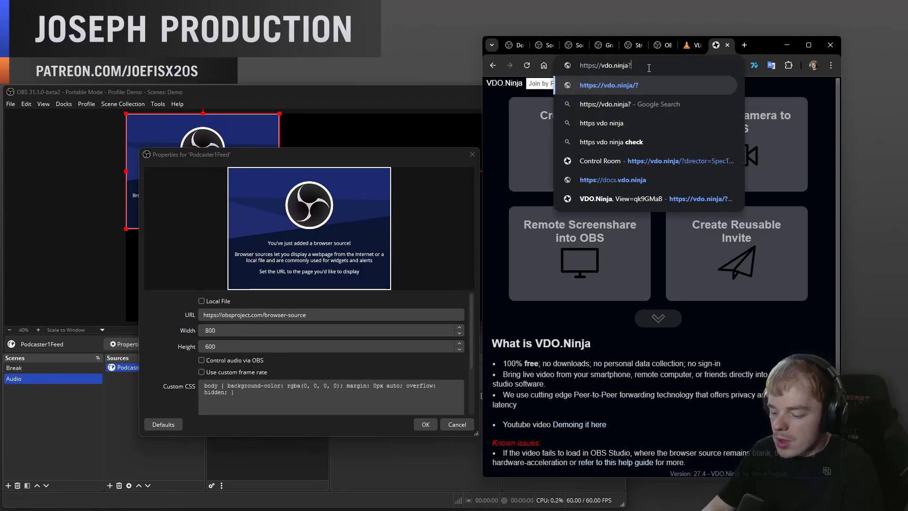
type("push=")
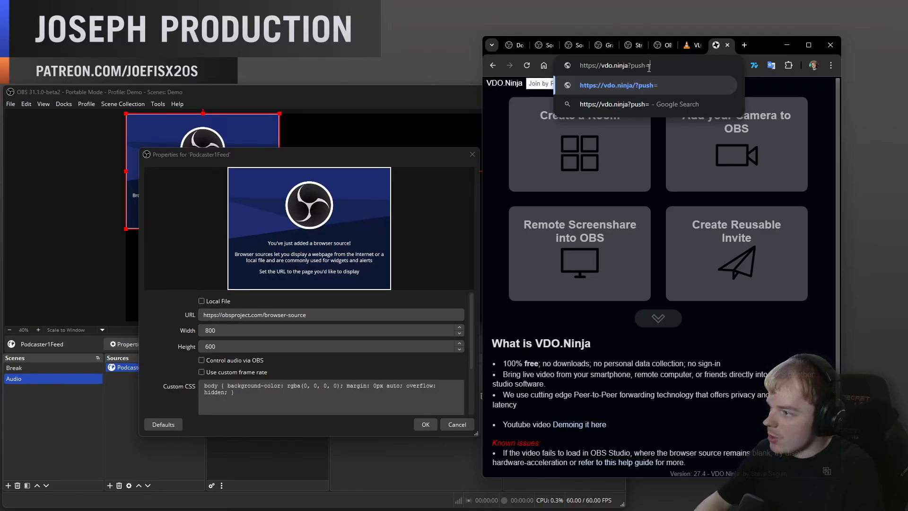
type("joepod1")
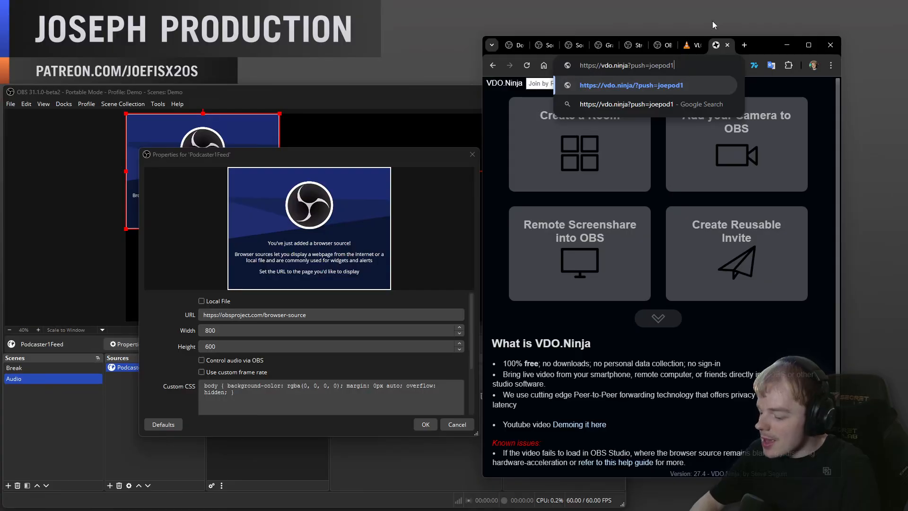
key("Return")
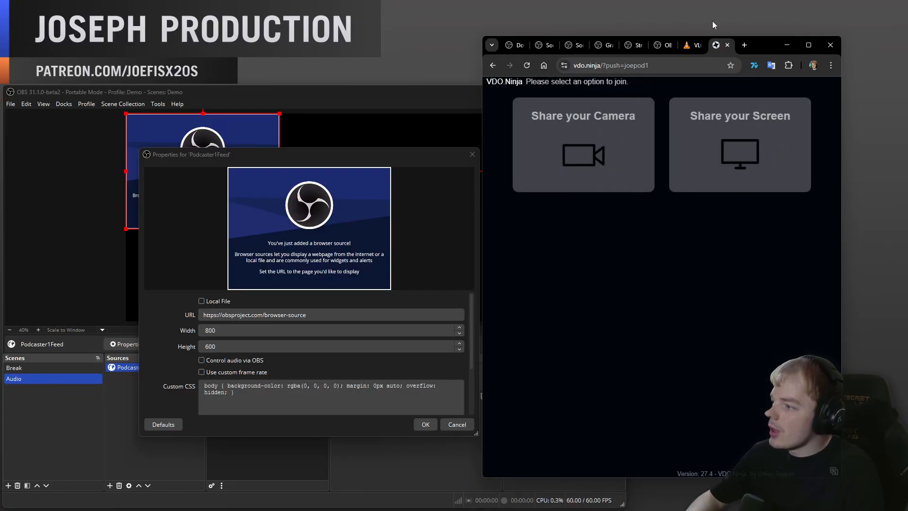
Choose to share the camera, allow camera and microphone access while visiting the site, and set the video source to OBS Virtual Camera.
left_click(581, 138)
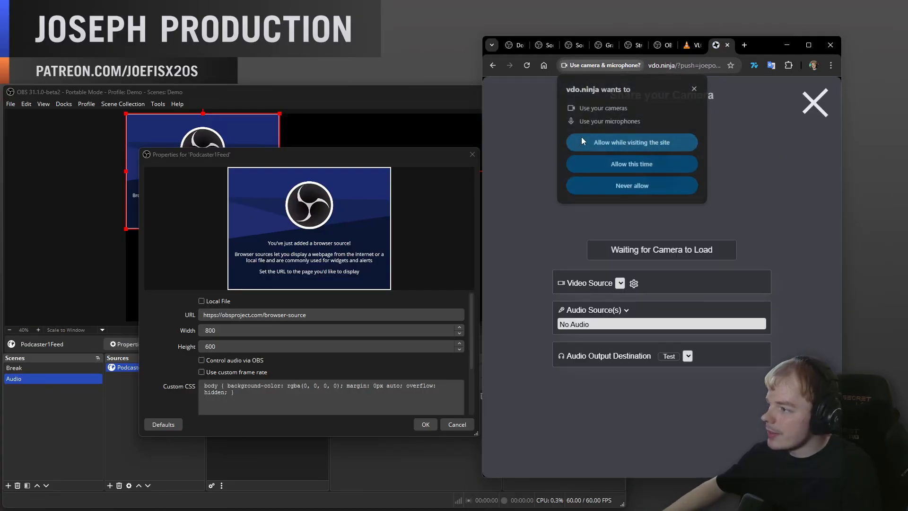
left_click(644, 146)
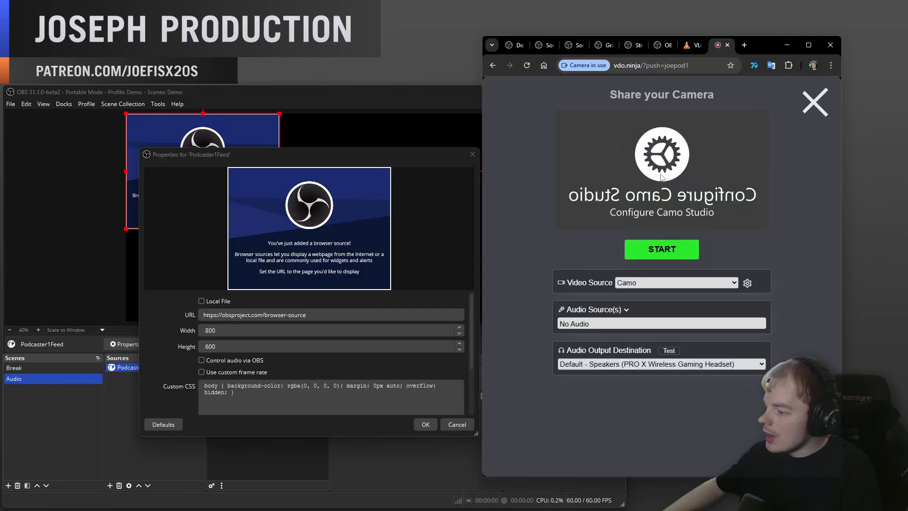
left_click(666, 285)
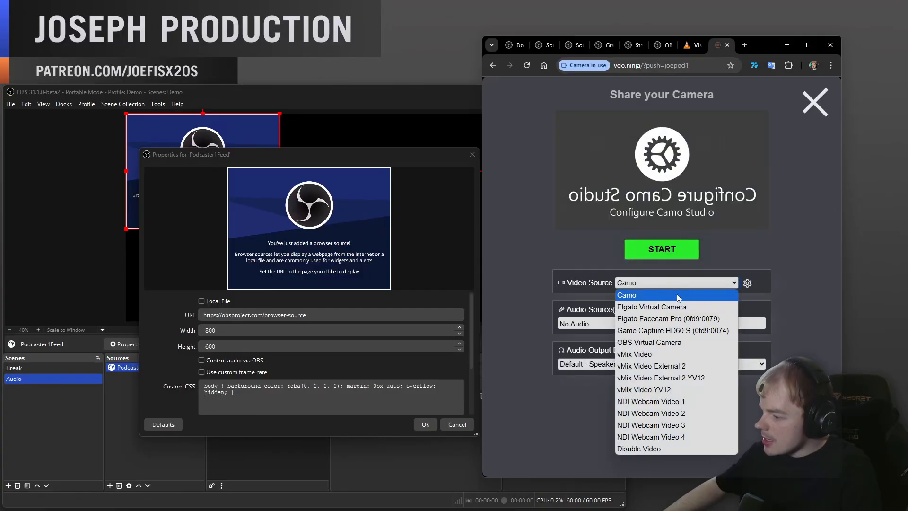
left_click(677, 343)
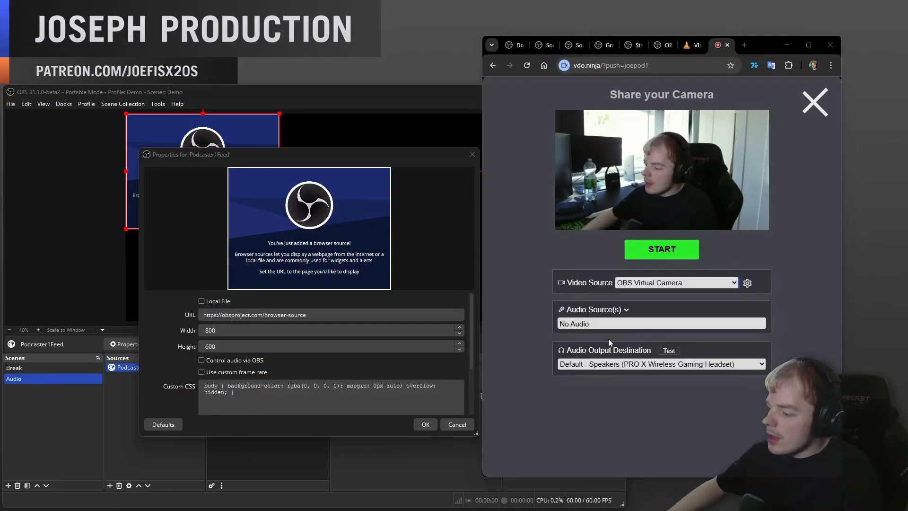
Set the audio source to Analogue 1 + 2 (Focusrite USB Audio) and start the VDO.Ninja feed.
left_click(587, 310)
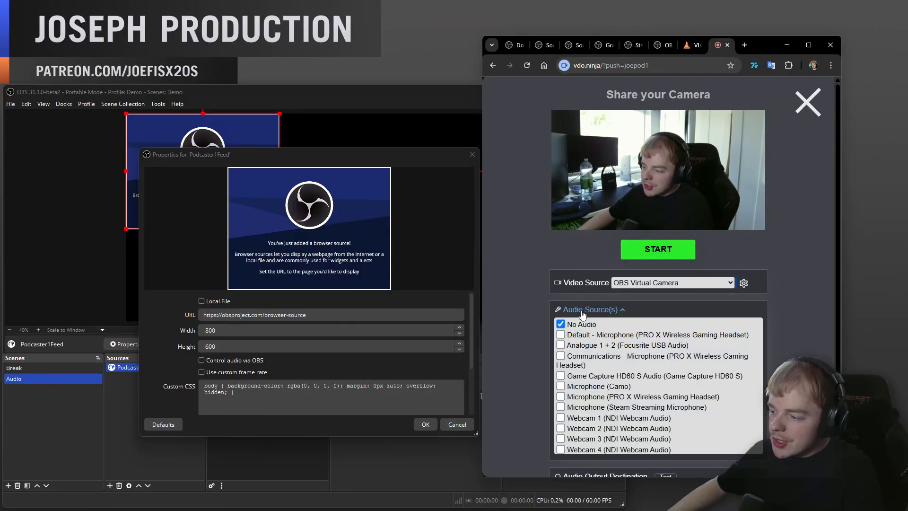
left_click(561, 346)
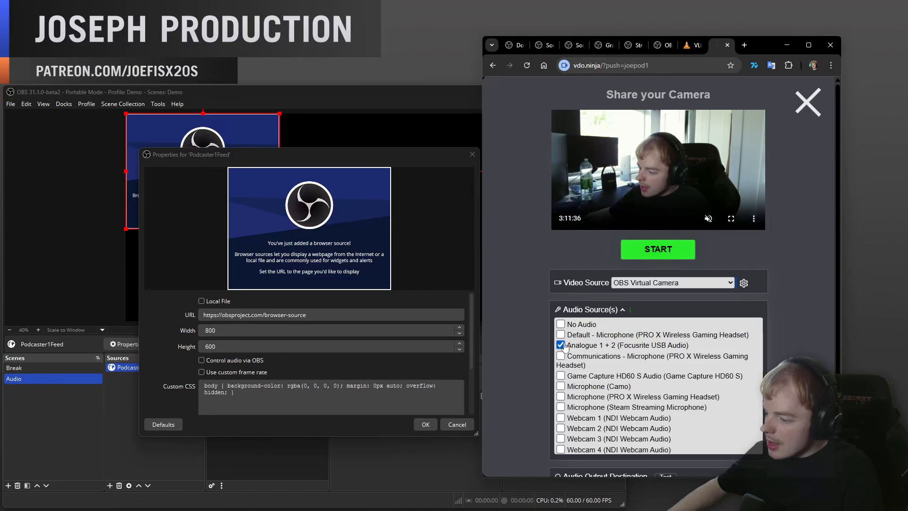
left_click(591, 310)
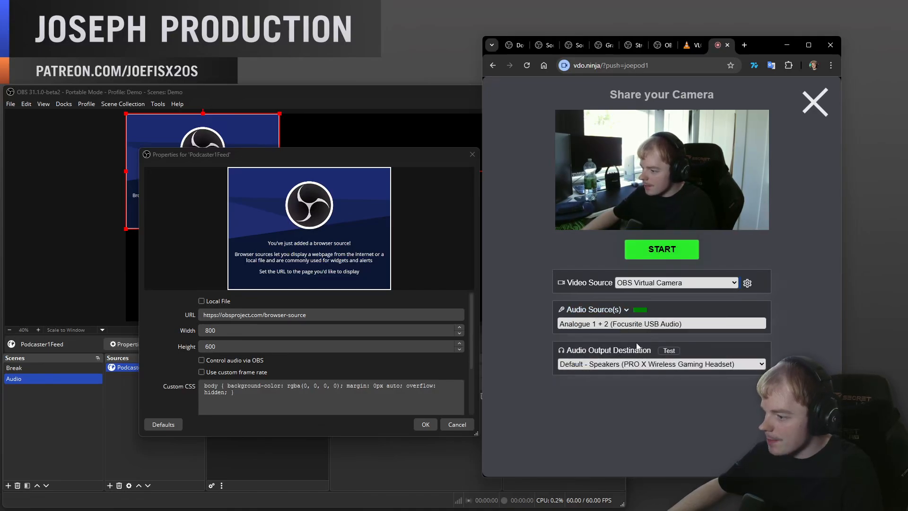
left_click(651, 246)
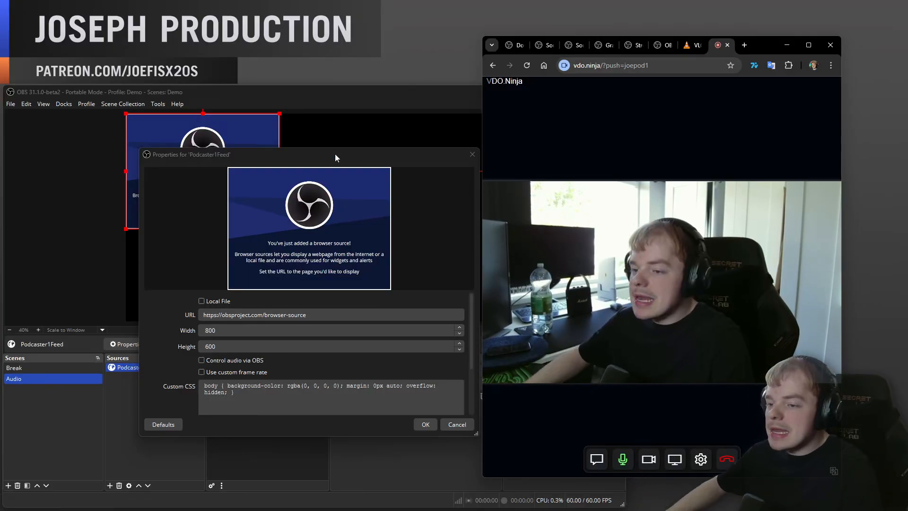
left_click_drag(335, 158, 283, 160)
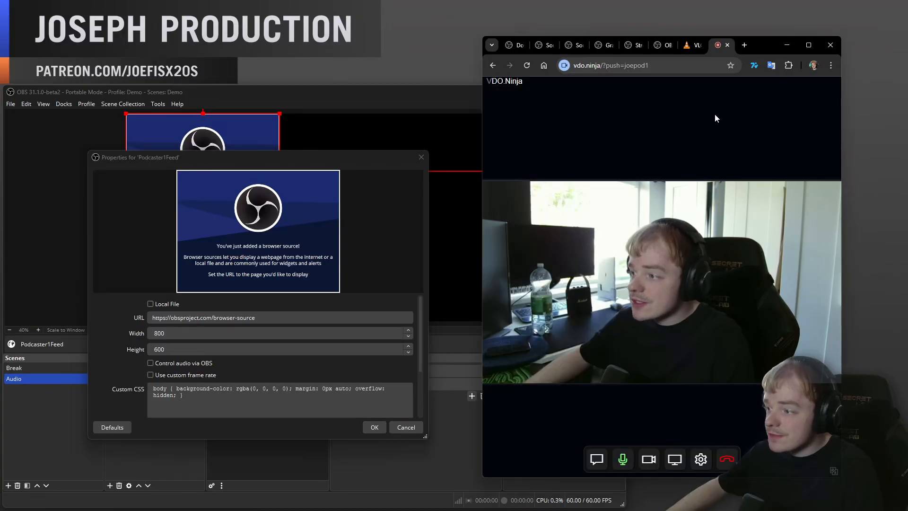
left_click(567, 66)
key("ctrl+c")
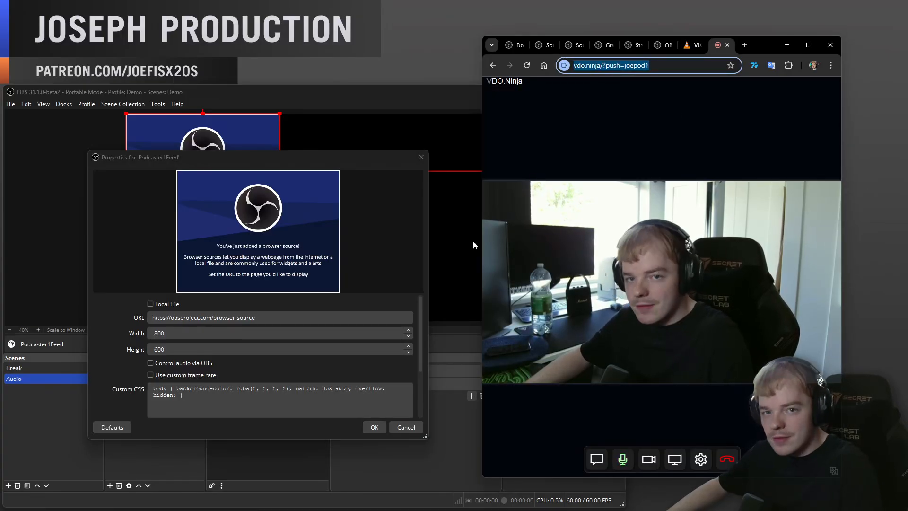
left_click(220, 317)
key("ctrl+a")
key("ctrl+v")
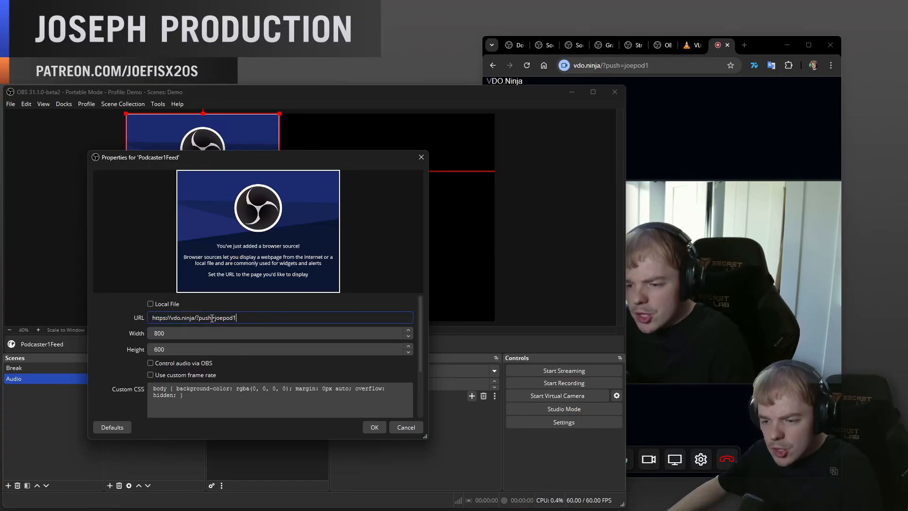
double_click(212, 318)
type("view")
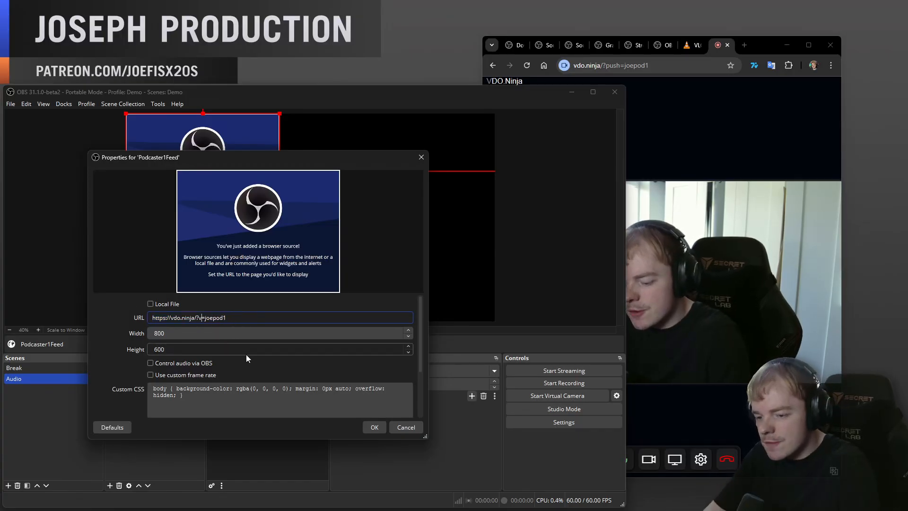
Set the Podcaster1Feed source to 1920 by 1080, enable Control audio via OBS, and accept its properties.
key("Tab")
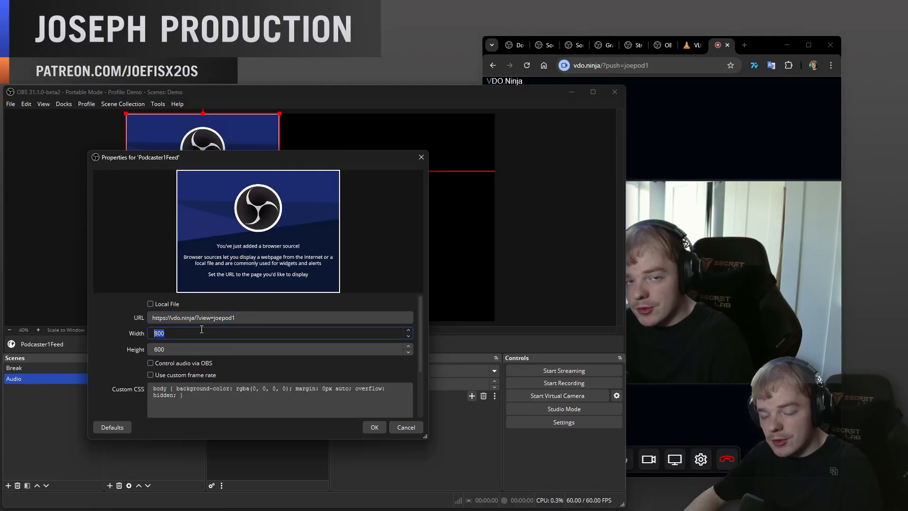
key("Tab")
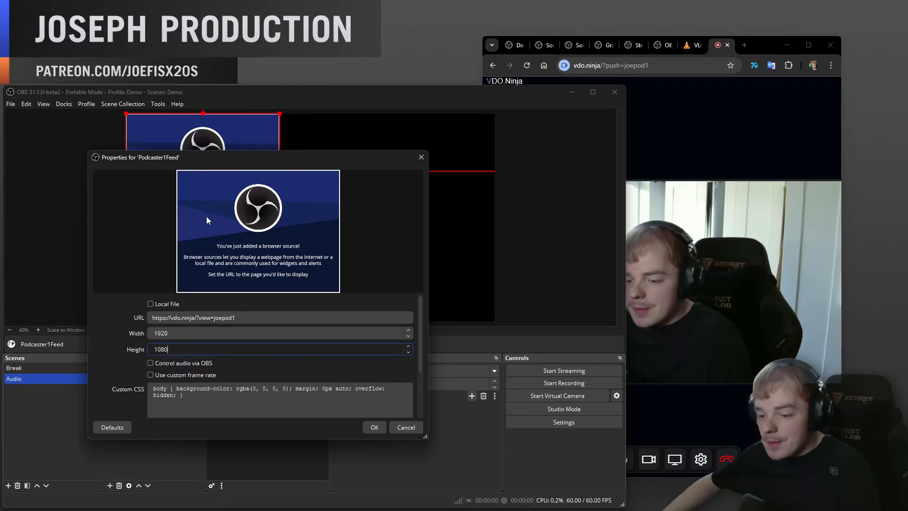
left_click(151, 363)
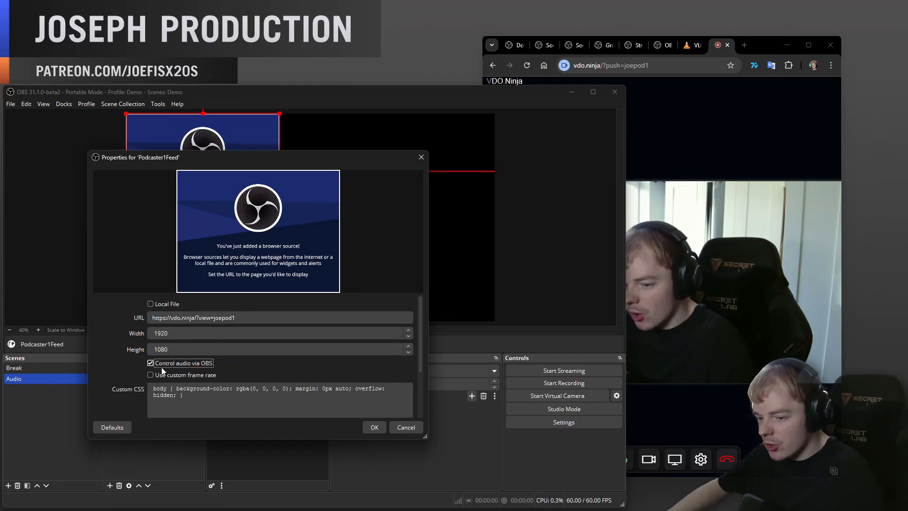
left_click(375, 428)
left_click(550, 269)
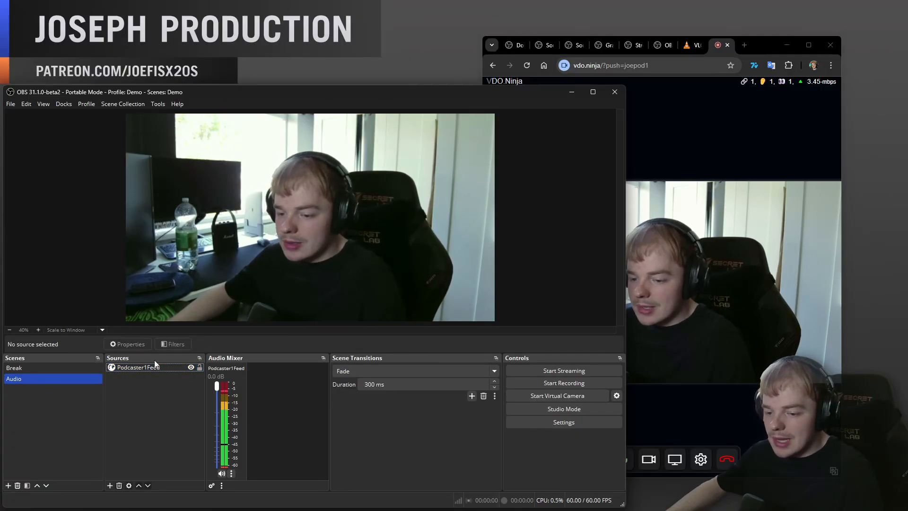
left_click(146, 370)
right_click(146, 370)
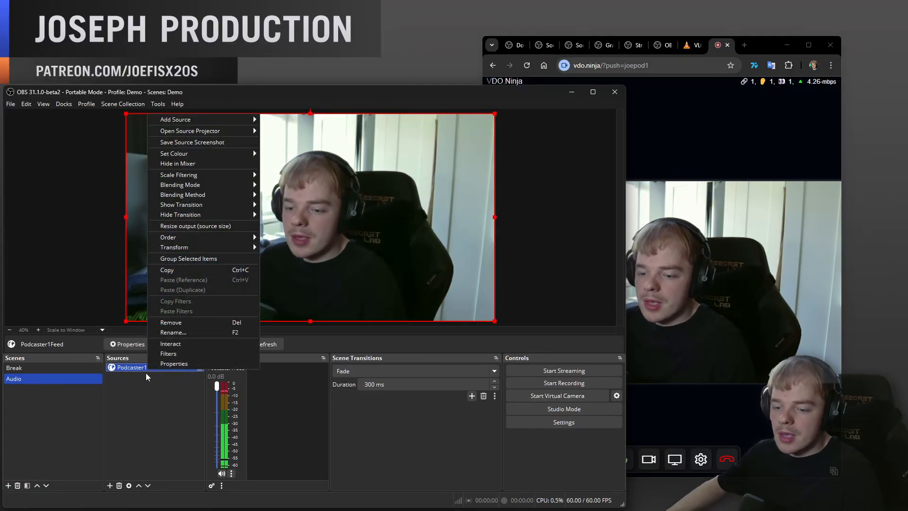
left_click(123, 436)
Add a new Browser source named Podcaster2Feed to the Audio scene.
left_click(110, 485)
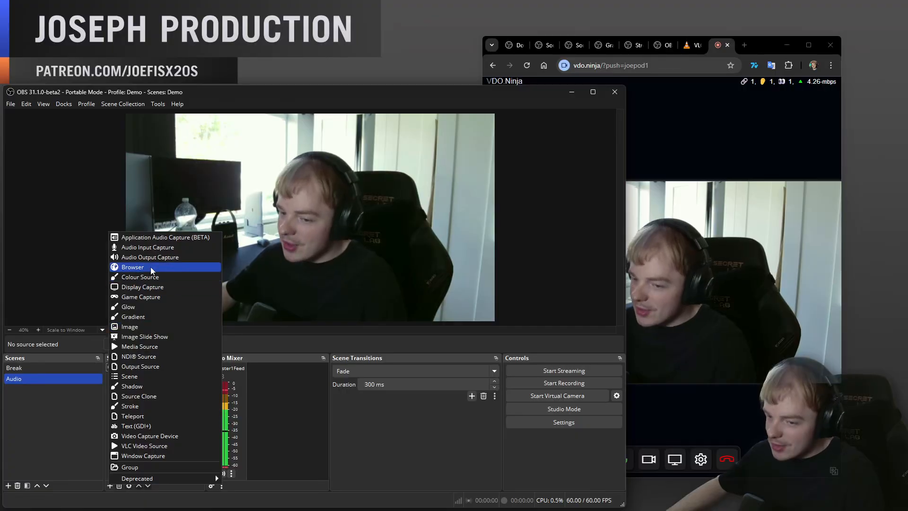
left_click(132, 267)
type("Podcast")
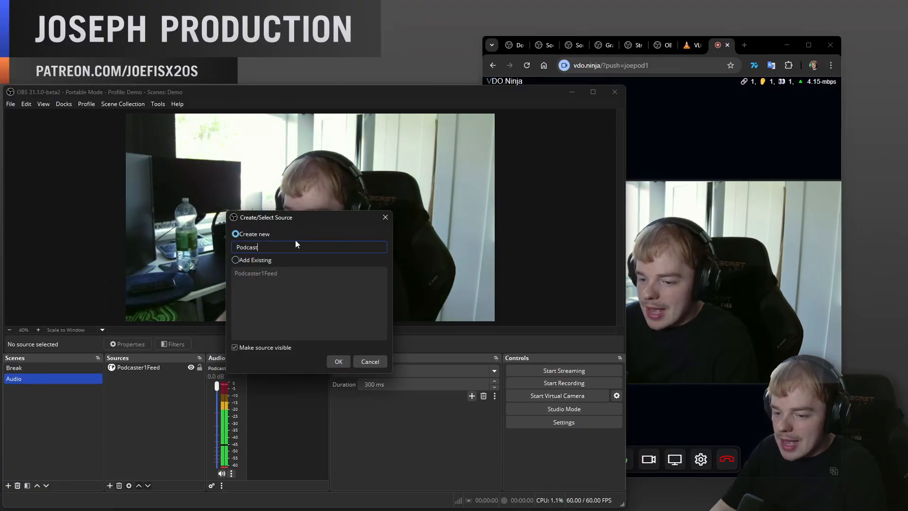
type("er2Feed")
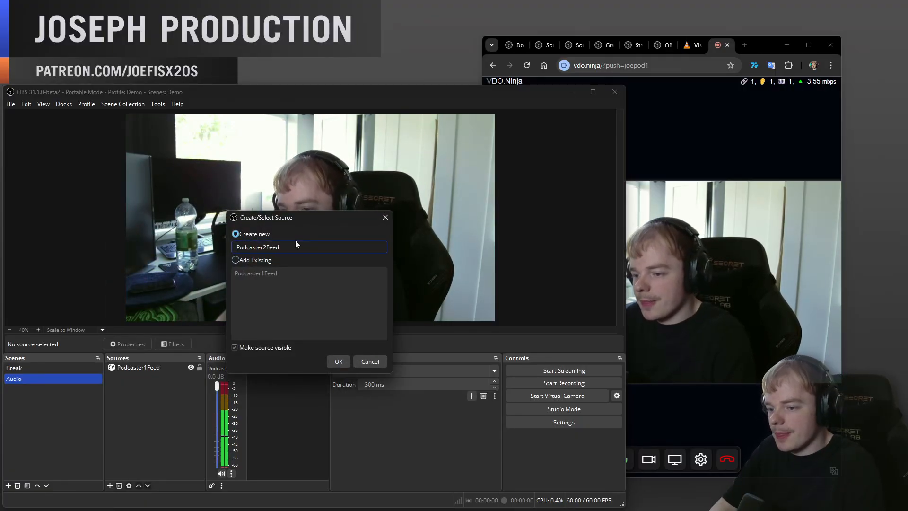
key("Return")
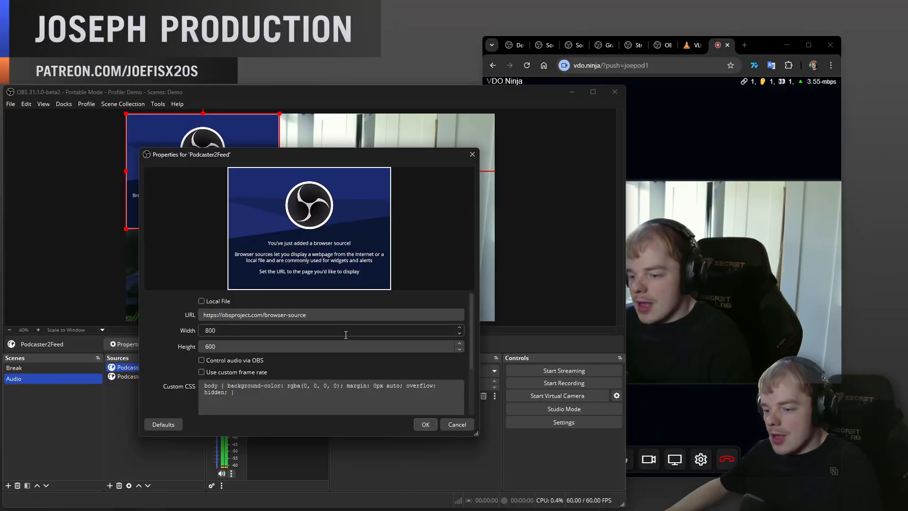
triple_click(263, 316)
key("ctrl+v")
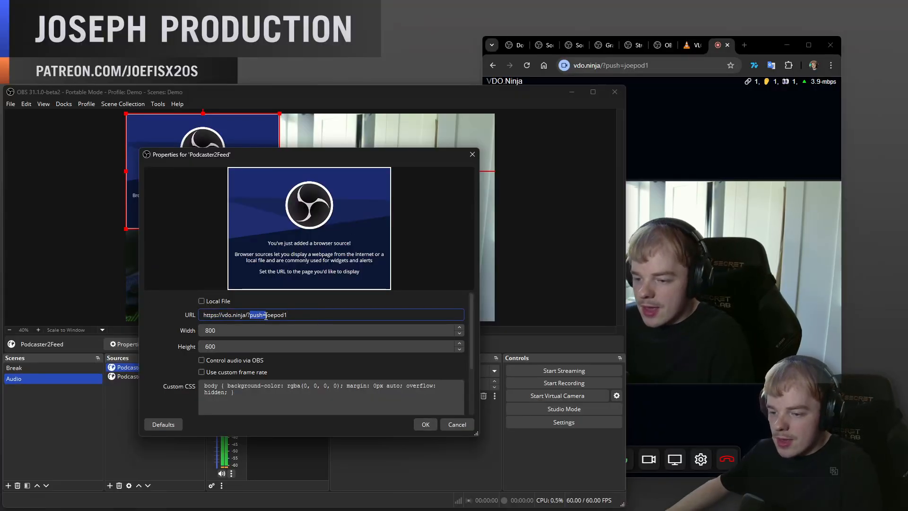
type("view")
key("Tab")
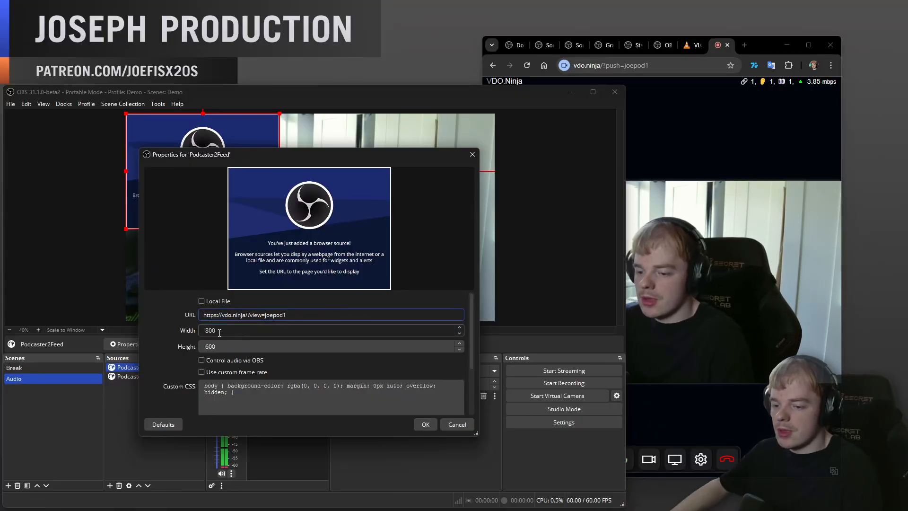
Set the Podcaster2Feed source to 1920 by 1080, enable Control audio via OBS, and accept its properties.
type("1920")
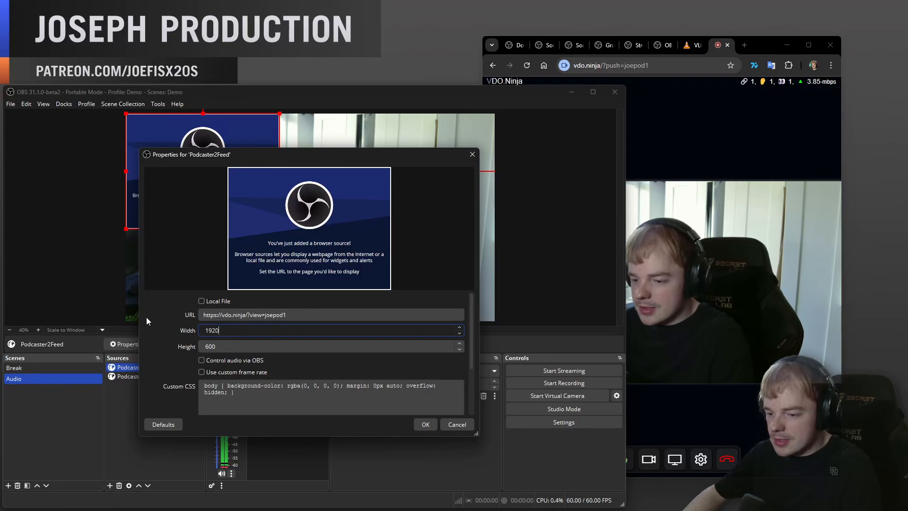
key("Tab")
type("1080")
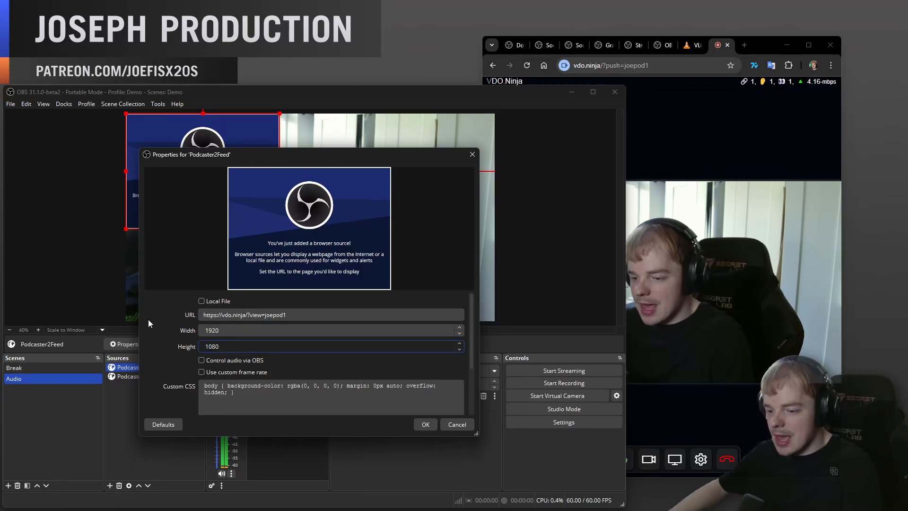
left_click(200, 360)
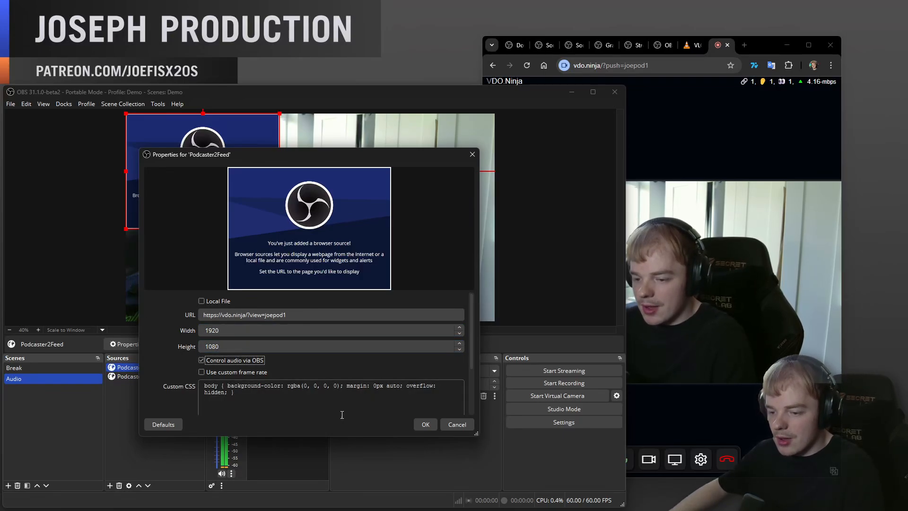
left_click(429, 425)
left_click(177, 402)
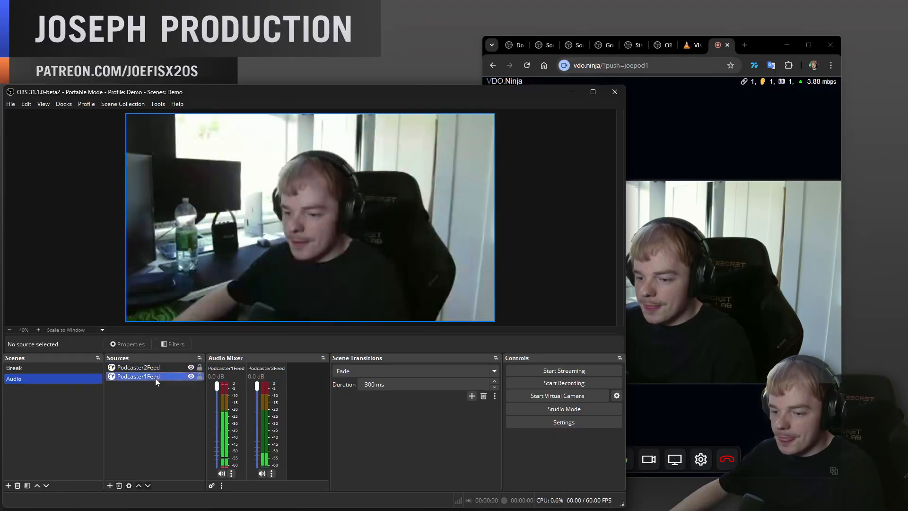
Shrink the Podcaster1Feed and Podcaster2Feed sources to about half the canvas width each.
left_click(146, 369)
left_click(138, 376)
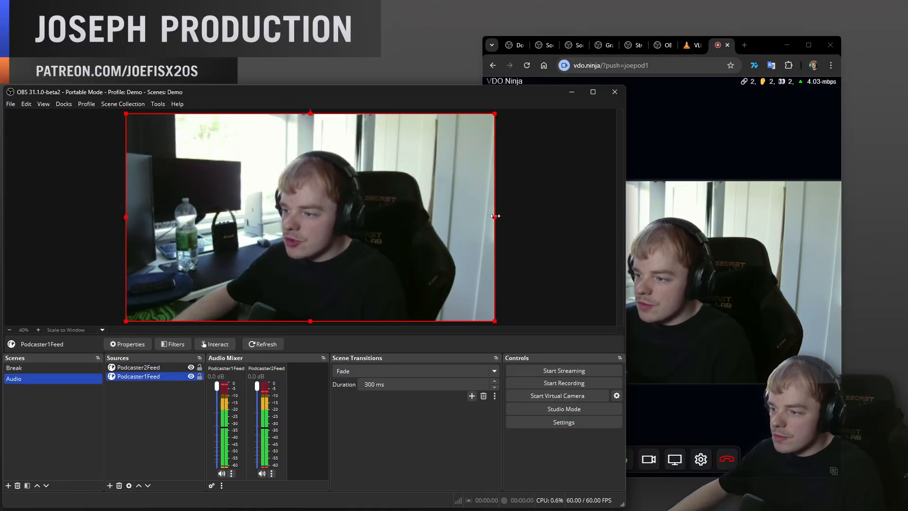
left_click_drag(494, 218, 307, 194)
left_click(307, 194)
left_click_drag(495, 217, 305, 214)
Move Podcaster2Feed beside Podcaster1Feed along the canvas's upper edge and fit it flush, about 937 px from the canvas's left edge.
left_click_drag(245, 184, 437, 186)
left_click(554, 207)
left_click(382, 189)
left_click_drag(320, 161, 308, 164)
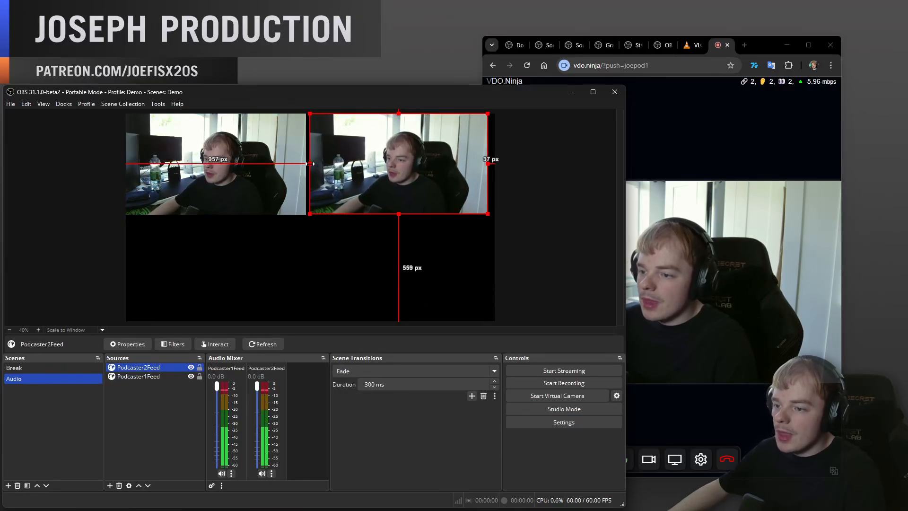
left_click_drag(453, 189, 453, 183)
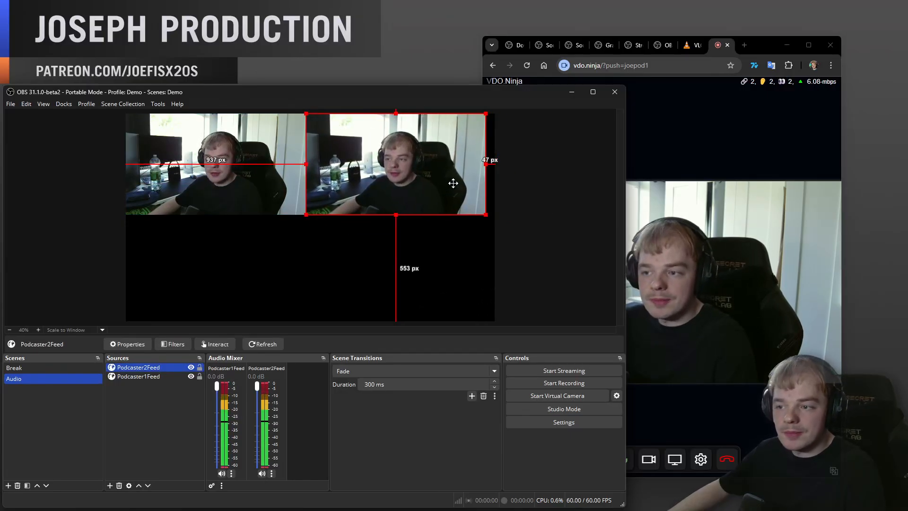
left_click(550, 218)
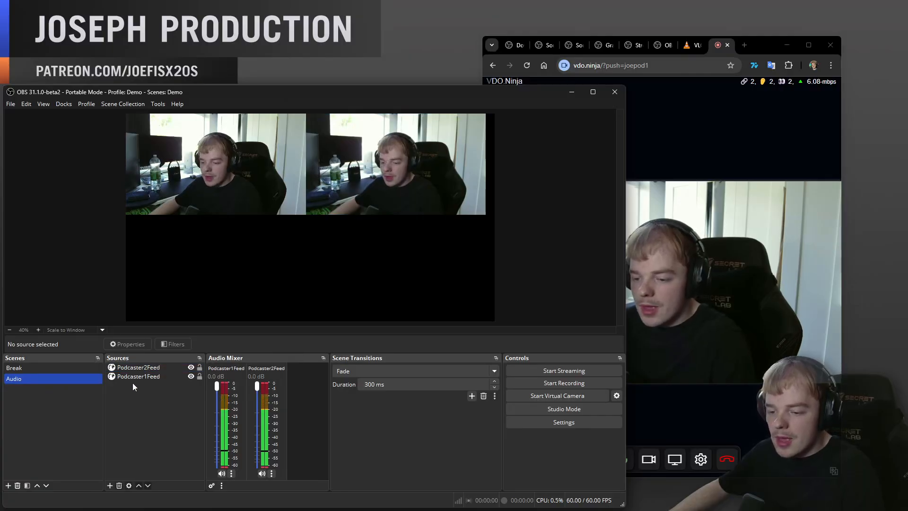
left_click(145, 407)
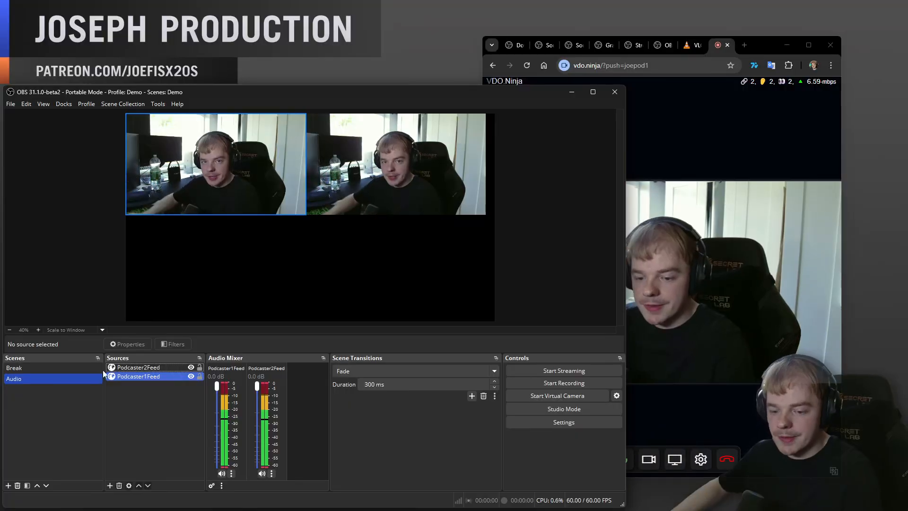
Create a new scene named 2Box and move it above the Audio scene in the scene order.
left_click(8, 486)
type("3")
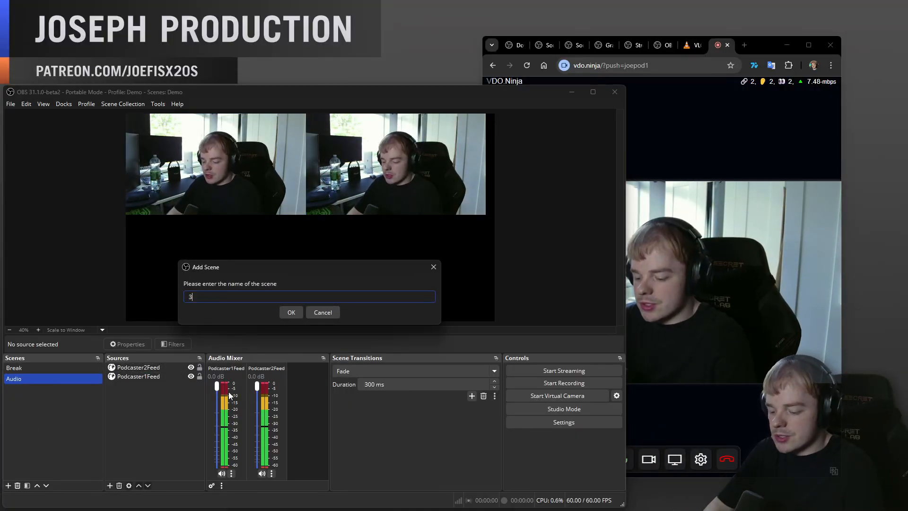
key("BackSpace")
type("2")
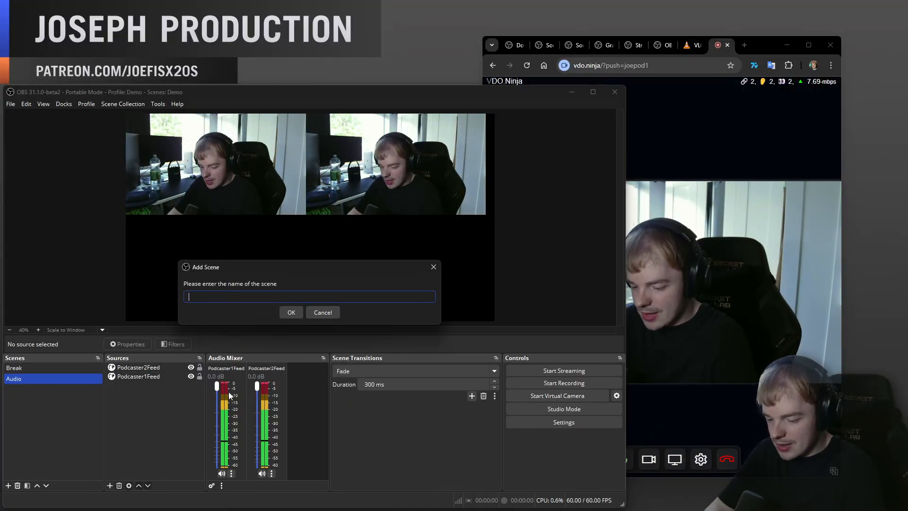
type("Box")
key("Return")
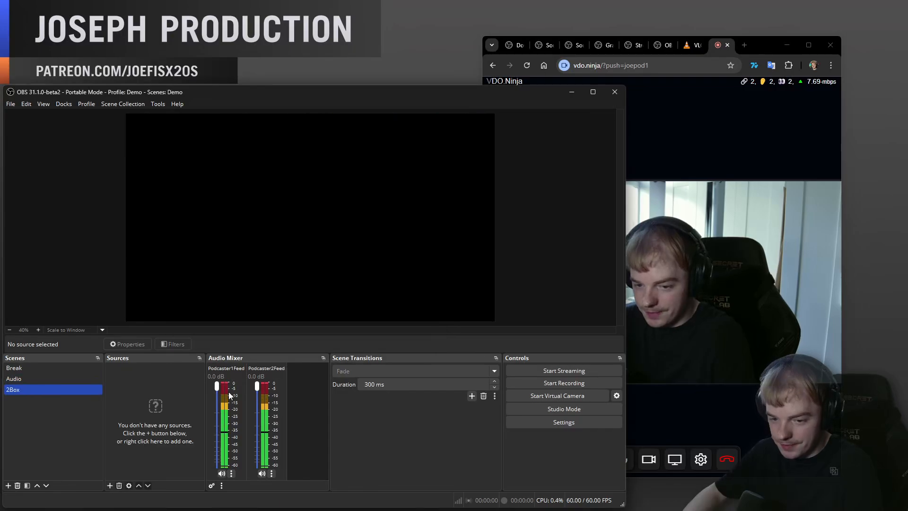
left_click(37, 485)
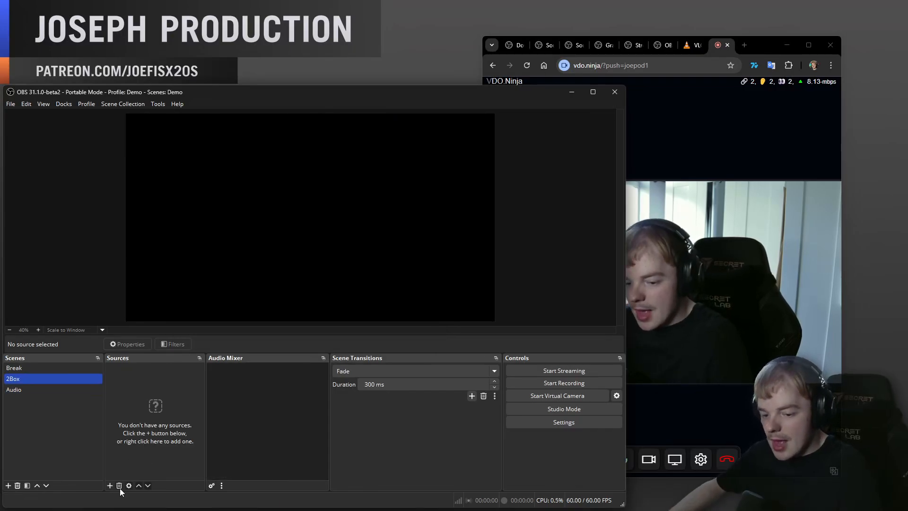
Copy the Gradient source from the Break scene and paste it as a reference into the 2Box scene.
left_click(24, 368)
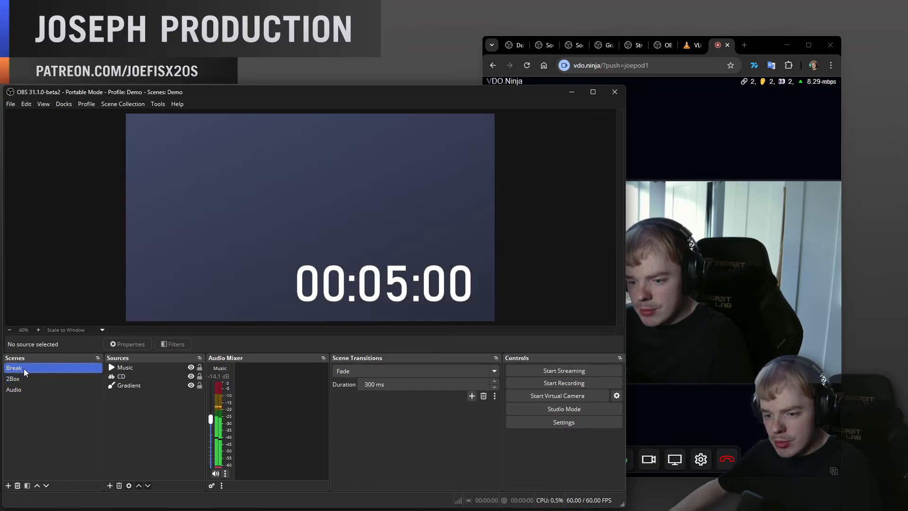
left_click(137, 385)
left_click(135, 386)
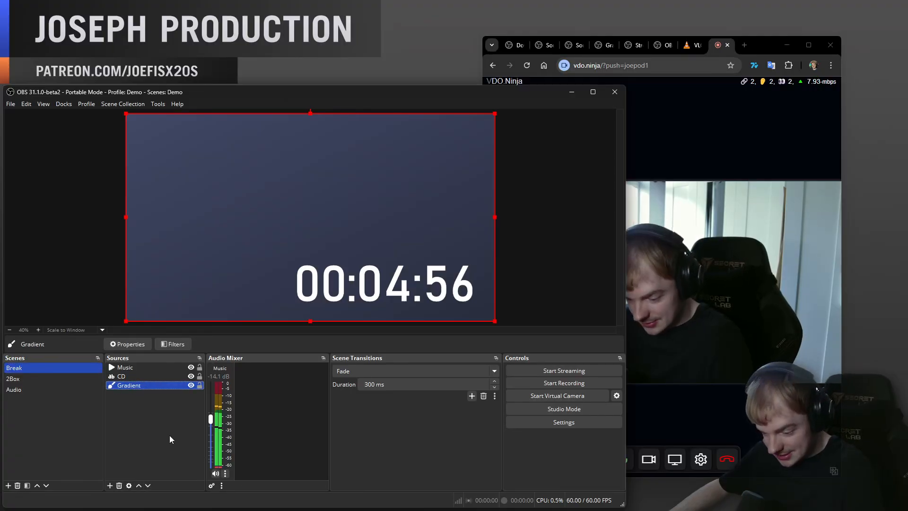
right_click(133, 388)
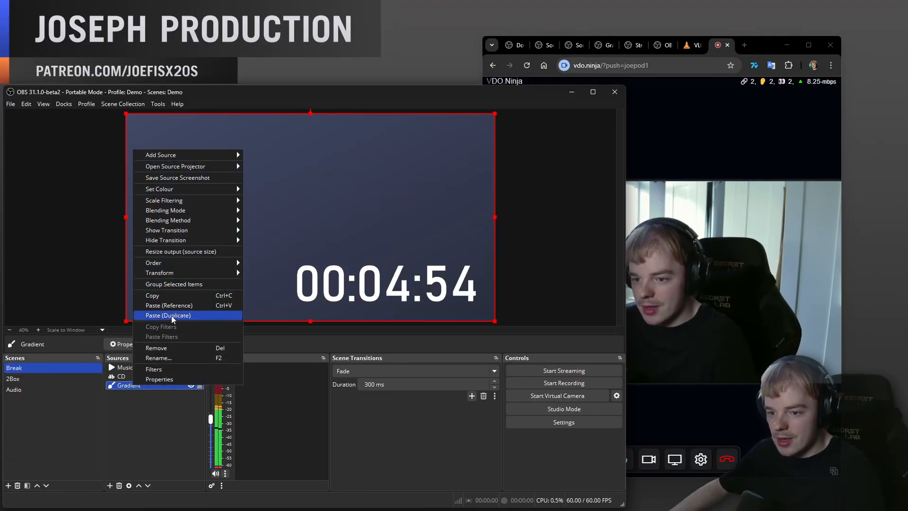
left_click(171, 297)
left_click(40, 379)
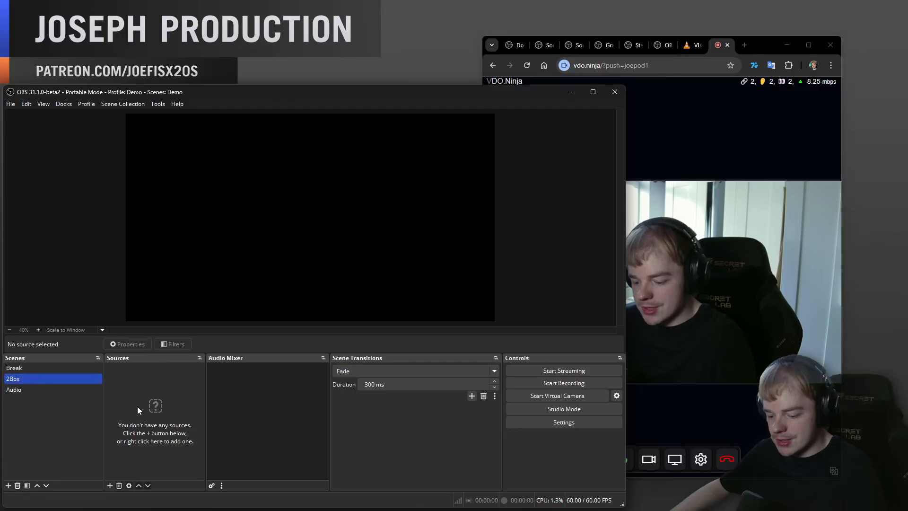
key("ctrl+v")
right_click(141, 430)
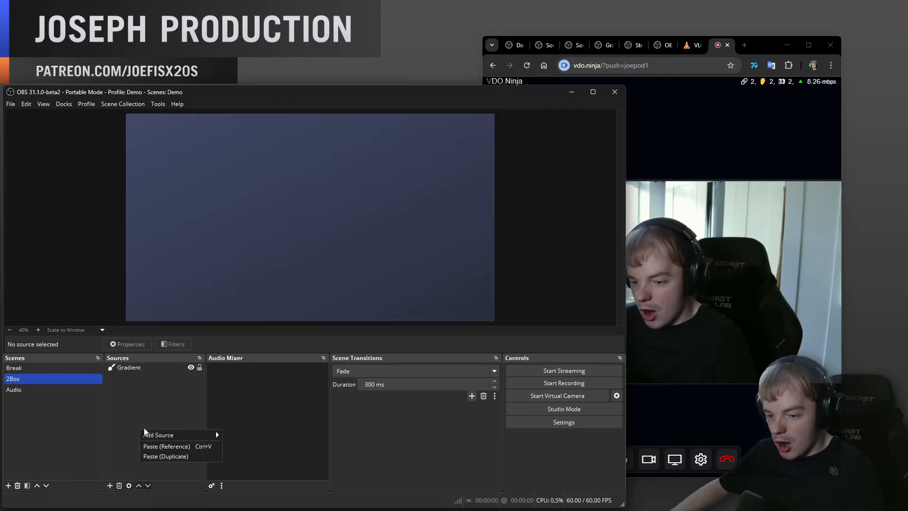
left_click(161, 448)
right_click(144, 401)
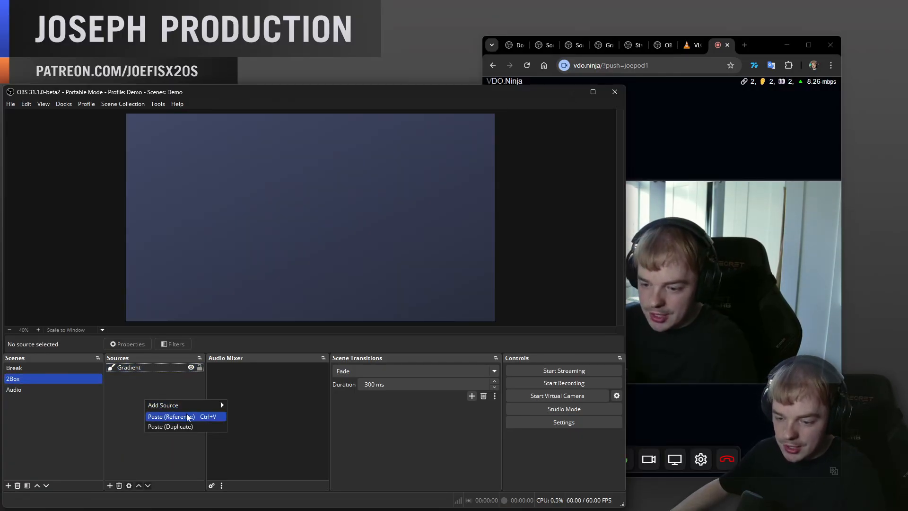
left_click(169, 368)
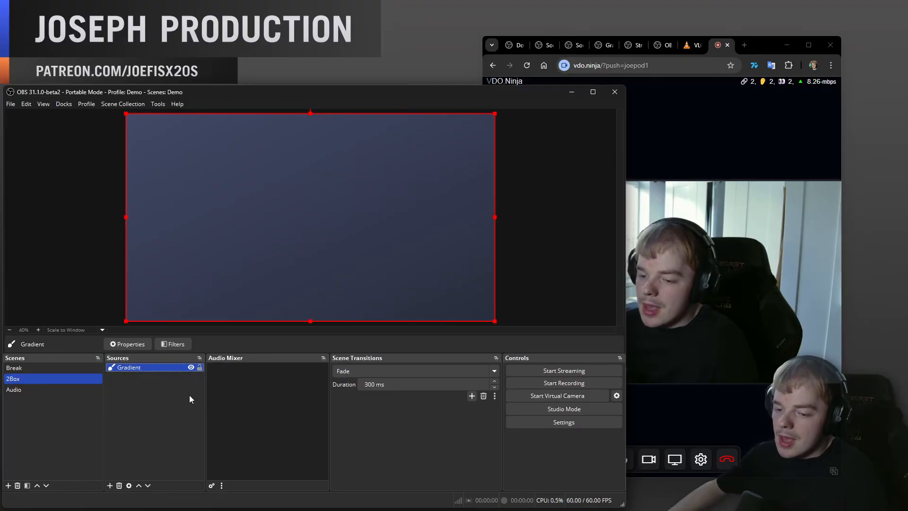
left_click(178, 377)
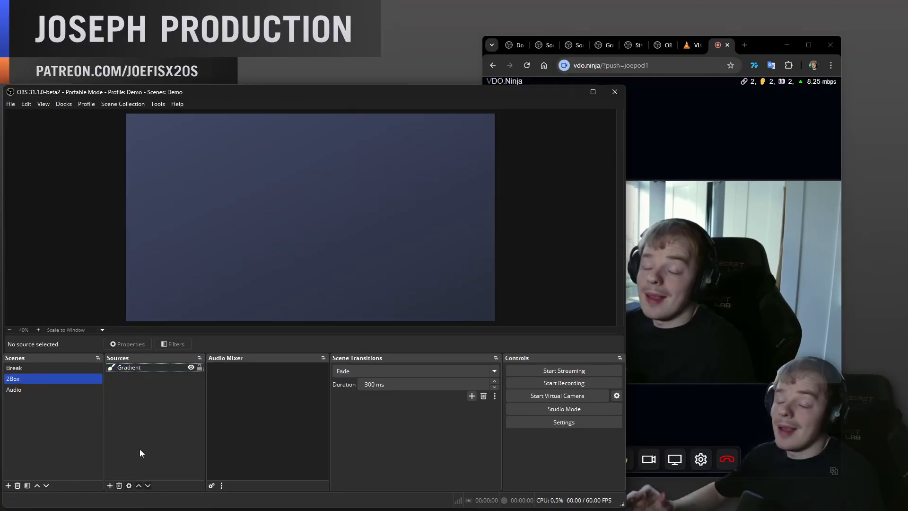
Add a Source Clone named Podcaster1 to the 2Box scene, cloning Podcaster1Feed with its Audio option turned off.
left_click(109, 486)
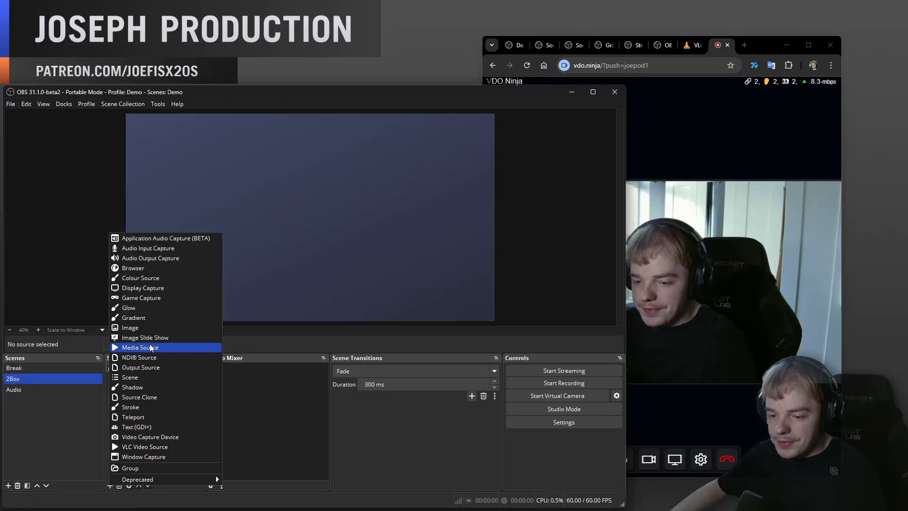
left_click(154, 402)
type("Pod")
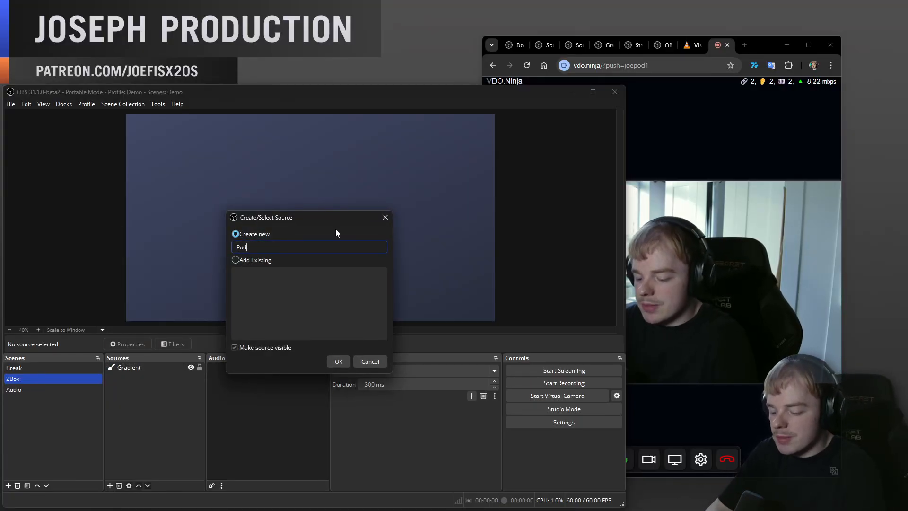
type("caster1")
key("Return")
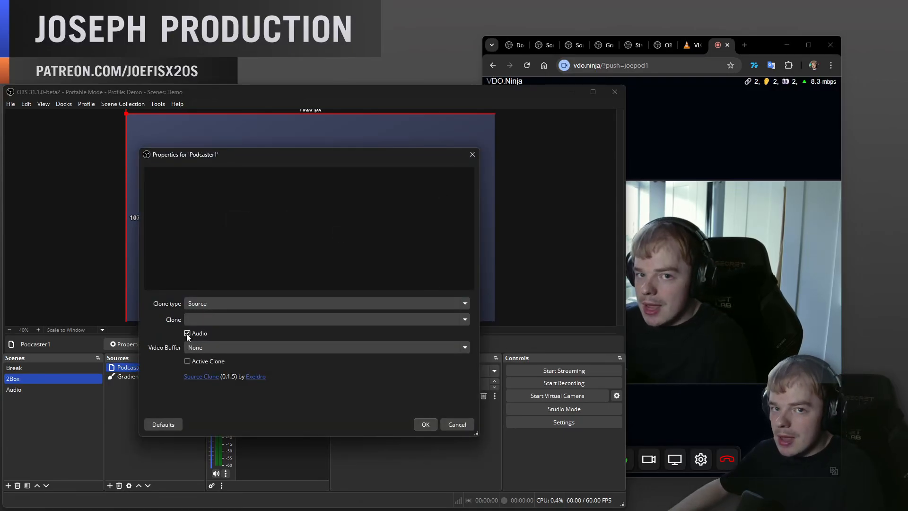
left_click(463, 321)
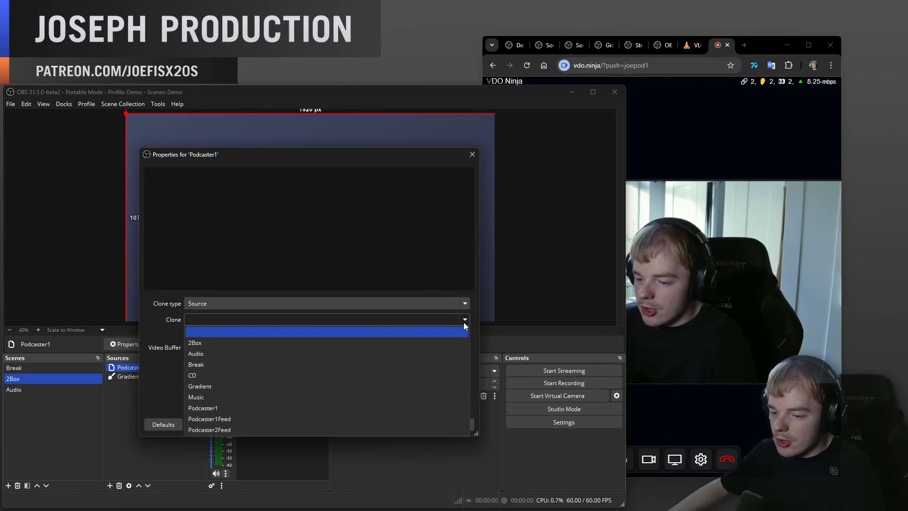
left_click(396, 421)
left_click(425, 424)
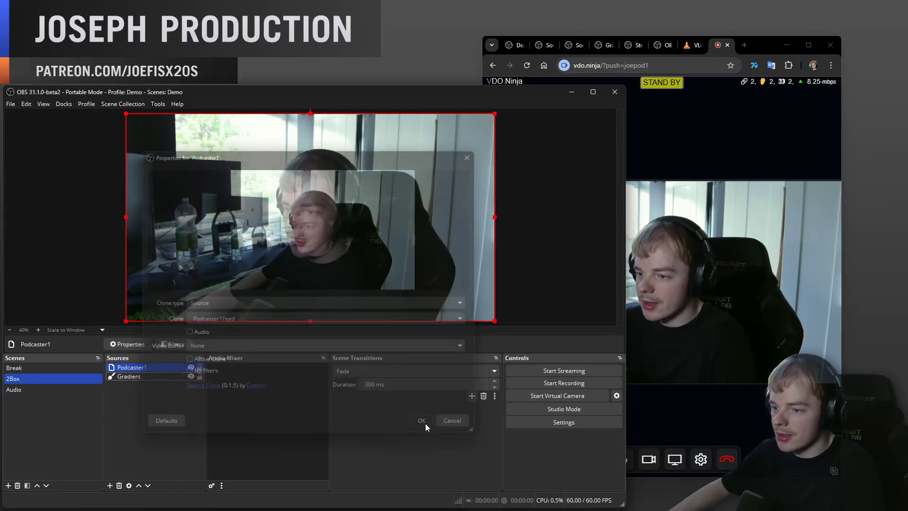
Shrink Podcaster1 to about 741 px wide and place it about 140 px from the canvas's left edge and 118 px from its top.
left_click_drag(495, 217, 252, 188)
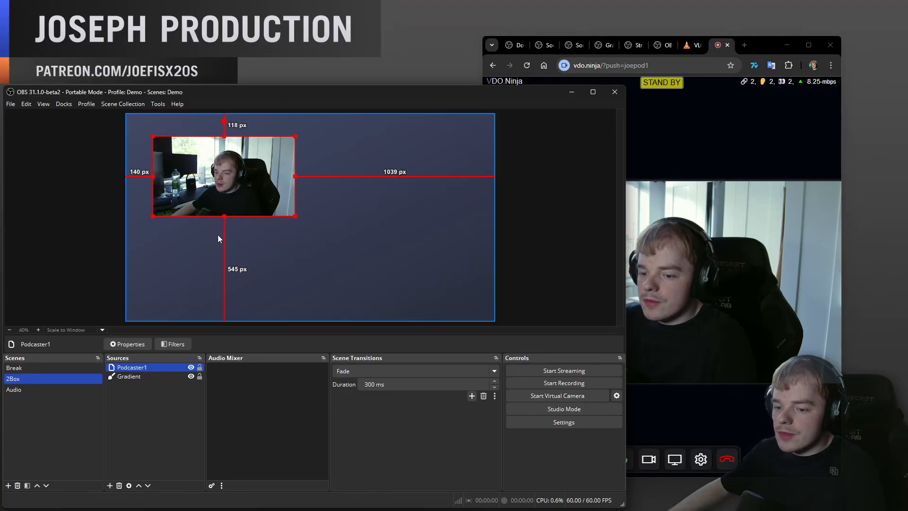
left_click(146, 383)
Duplicate Podcaster1 in the 2Box scene and place the copy beside it, about 119 px from the canvas's top and 242 px from its right edge.
left_click(141, 368)
right_click(140, 368)
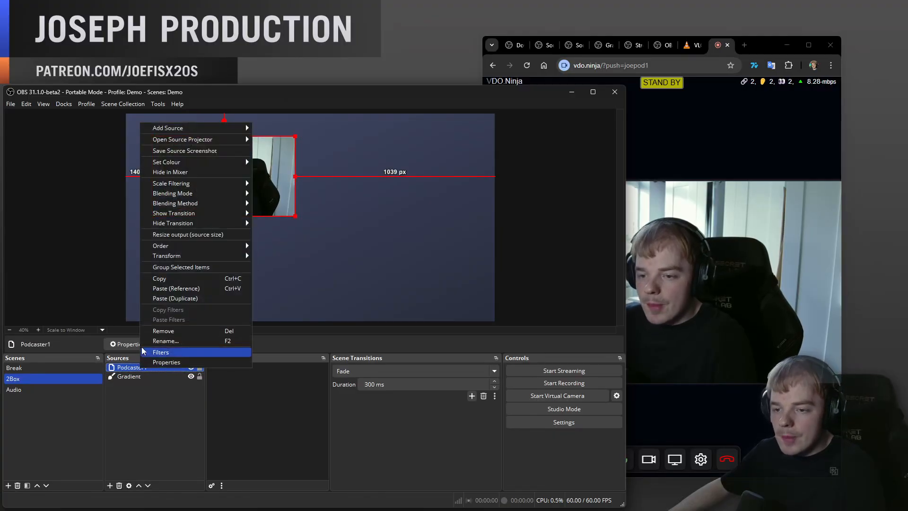
left_click(172, 280)
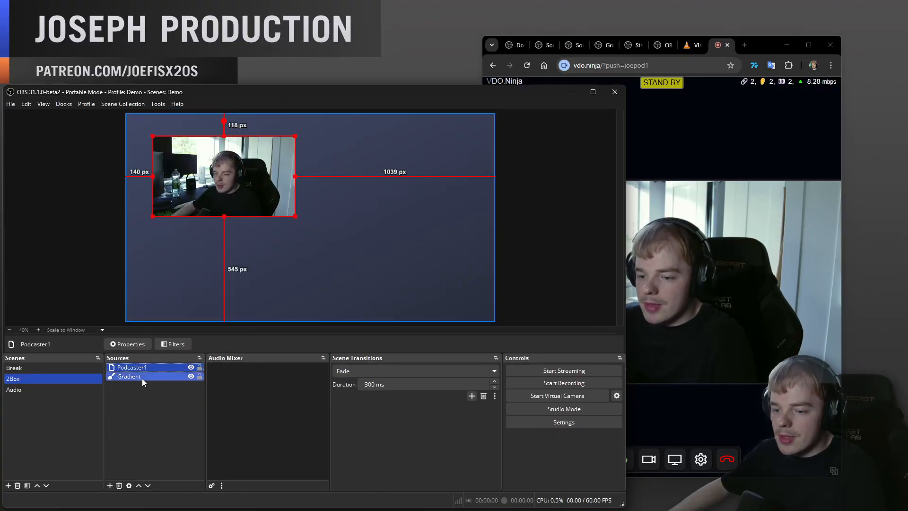
right_click(146, 406)
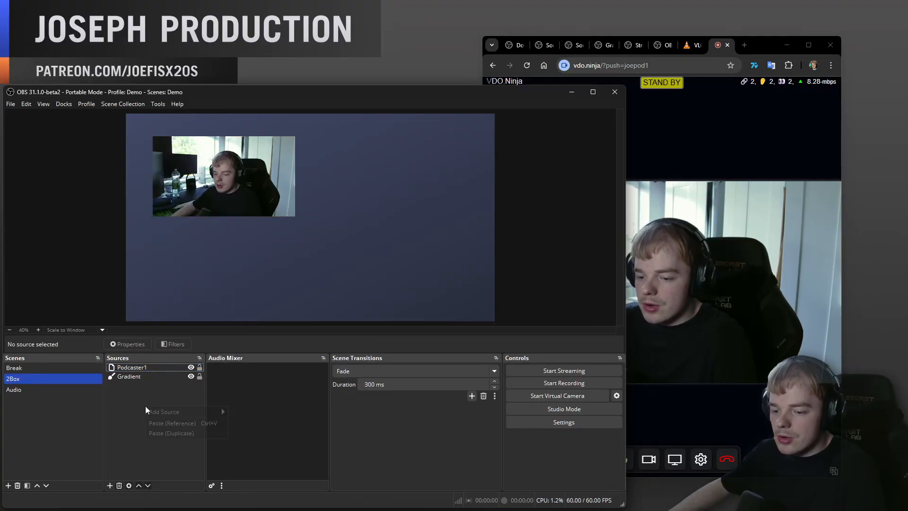
left_click(176, 434)
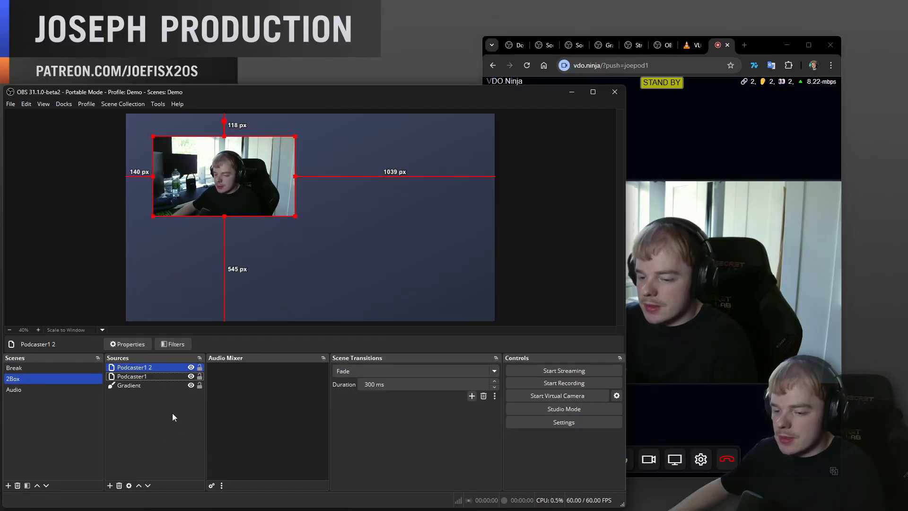
left_click_drag(212, 190, 366, 190)
Set the duplicated Podcaster1 source to clone Podcaster2Feed.
left_click(142, 368)
right_click(145, 369)
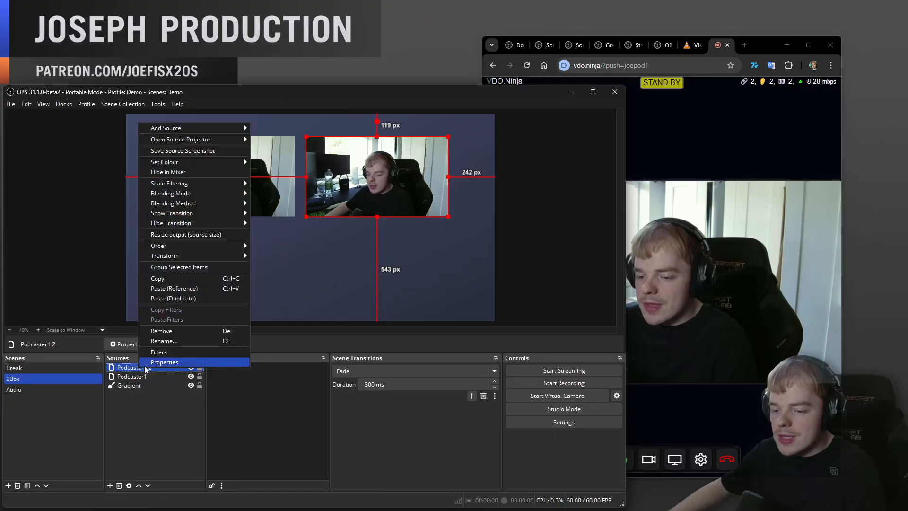
left_click(165, 363)
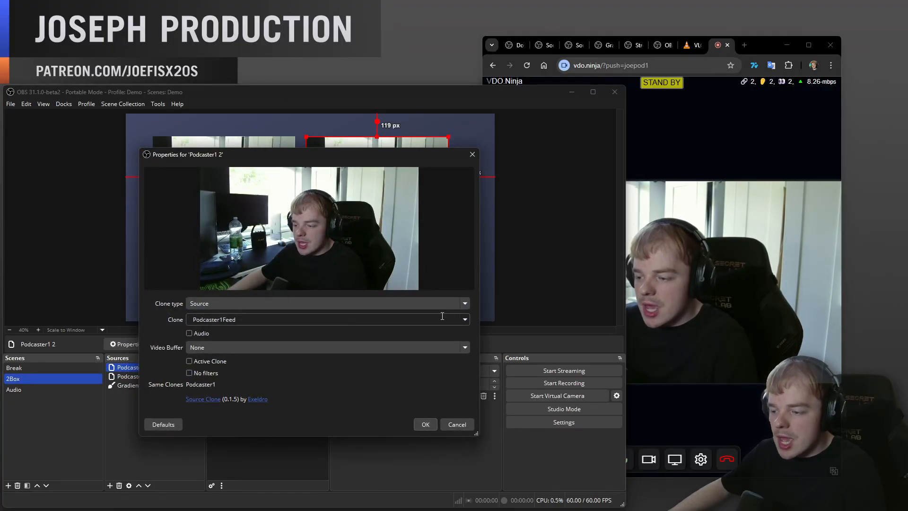
left_click(251, 320)
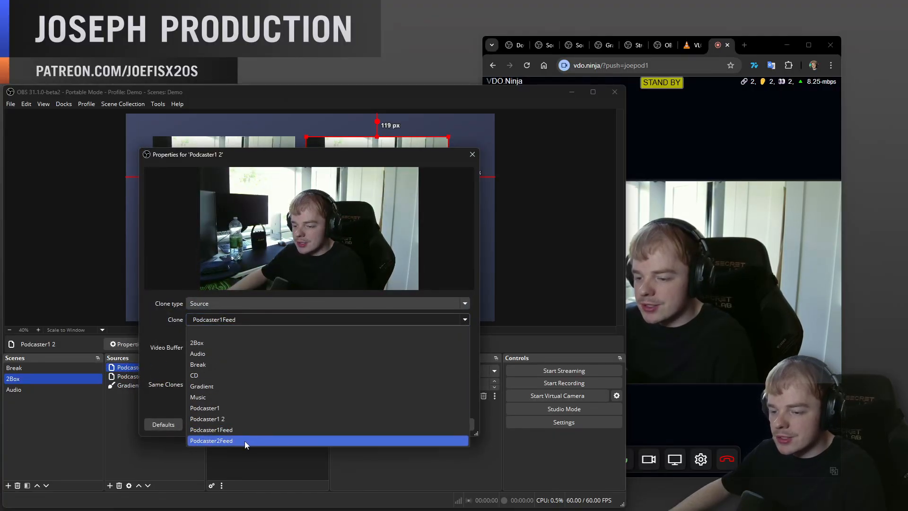
left_click(245, 441)
left_click(426, 424)
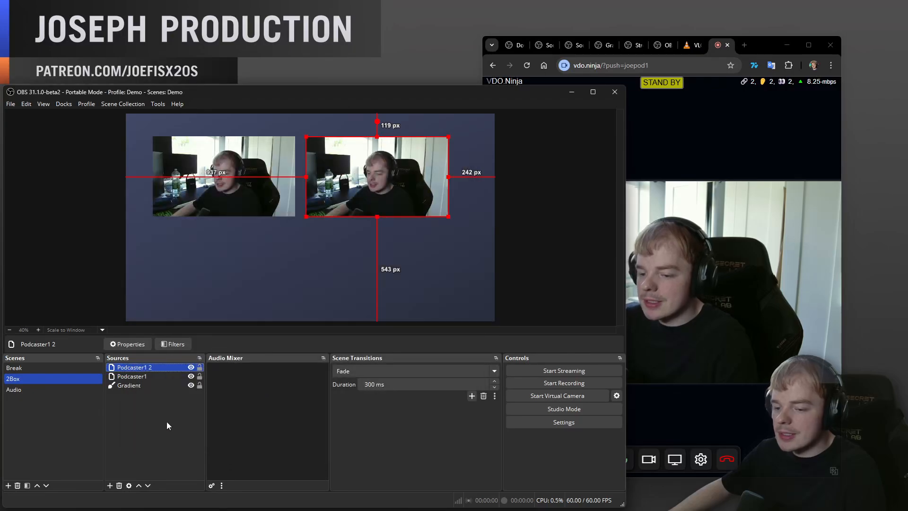
left_click(167, 421)
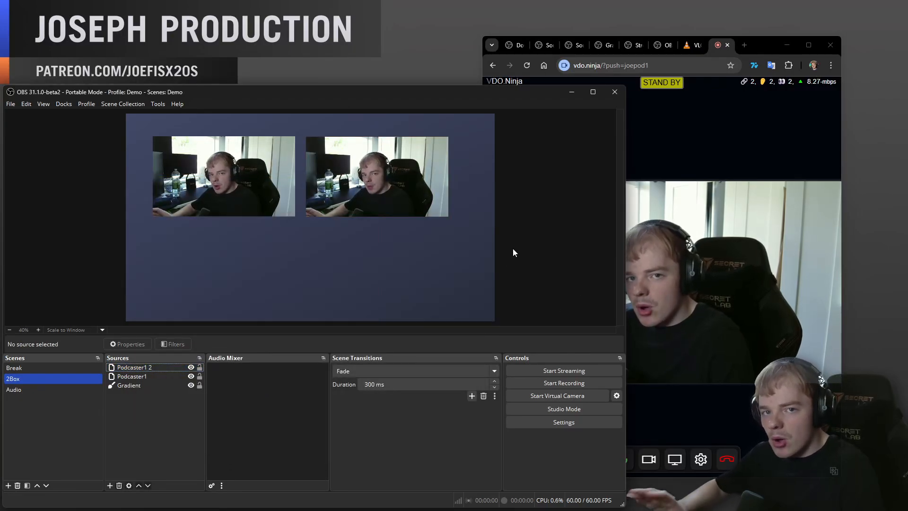
Switch to the browser, widen its window, duplicate the VDO.Ninja tab and load vdo.ninja/?push=joepod2 in the copy.
left_click(610, 65)
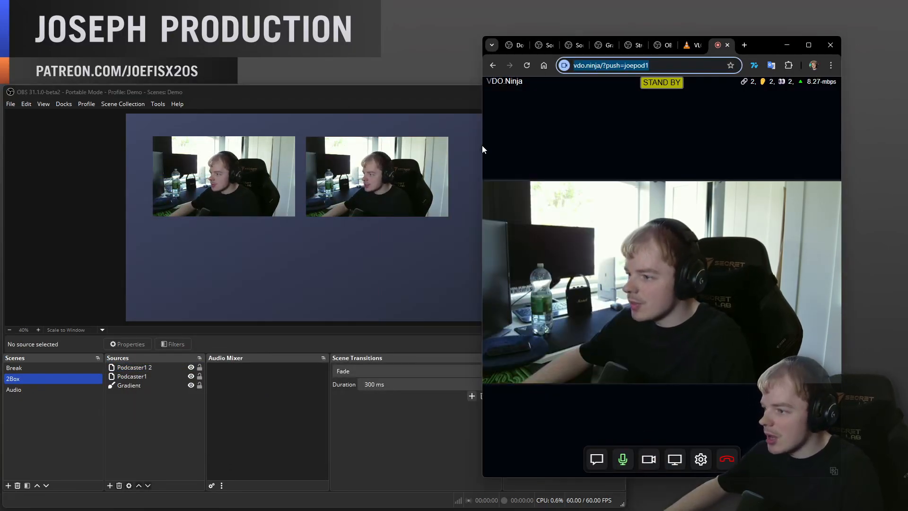
left_click_drag(484, 148, 324, 155)
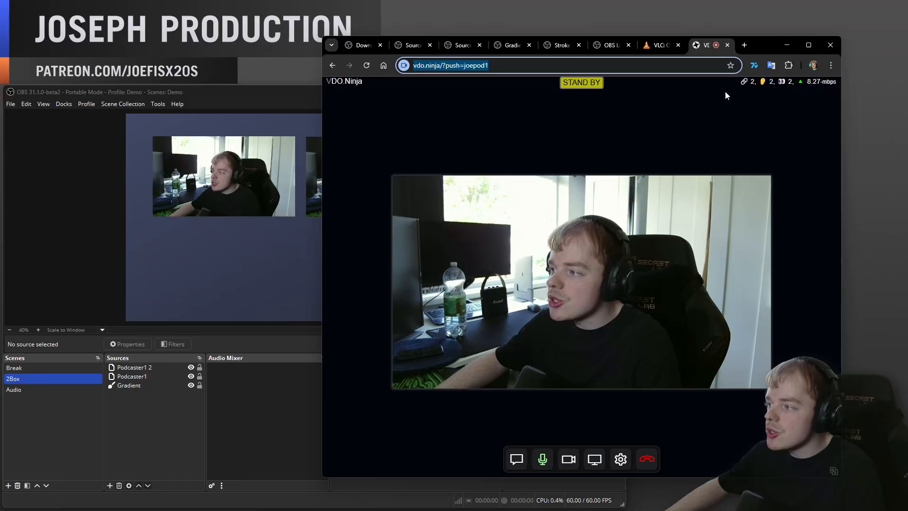
right_click(708, 48)
left_click(756, 132)
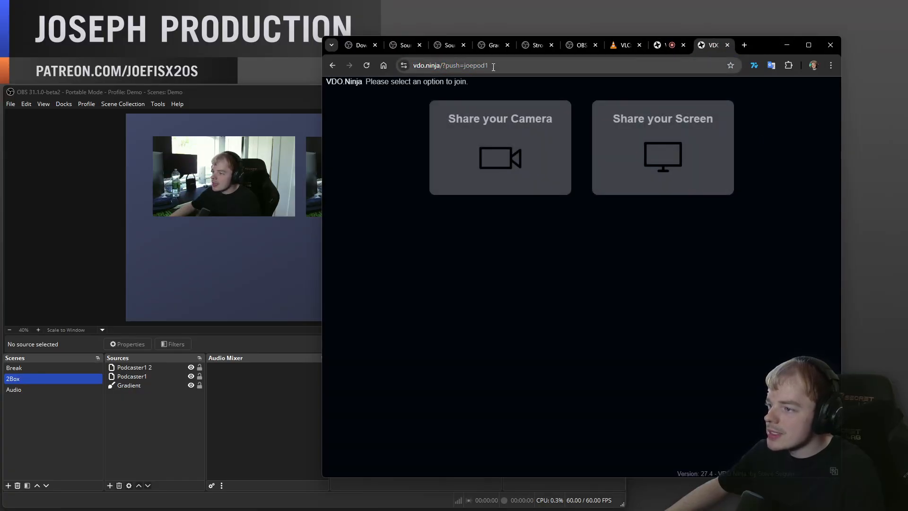
type("2")
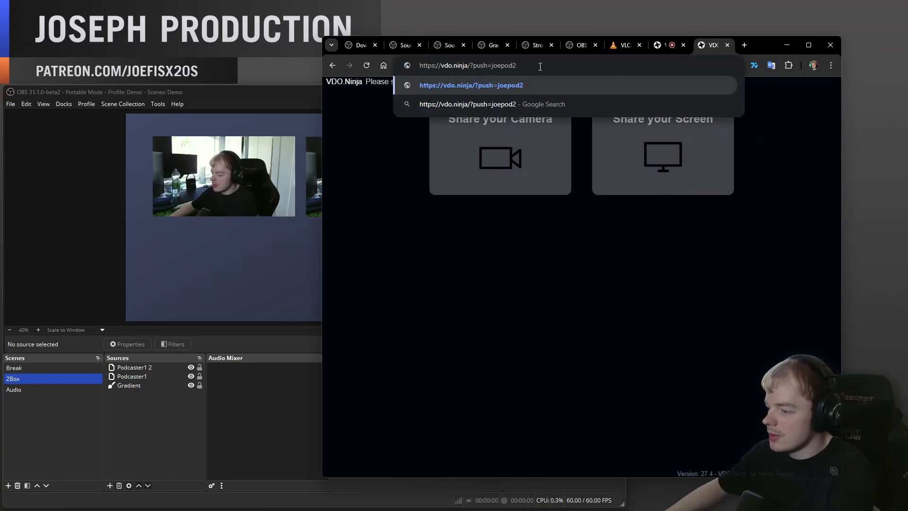
key("Return")
Start sharing a camera on VDO.Ninja with Camo as the video source, and narrow the browser window to uncover OBS.
left_click(552, 148)
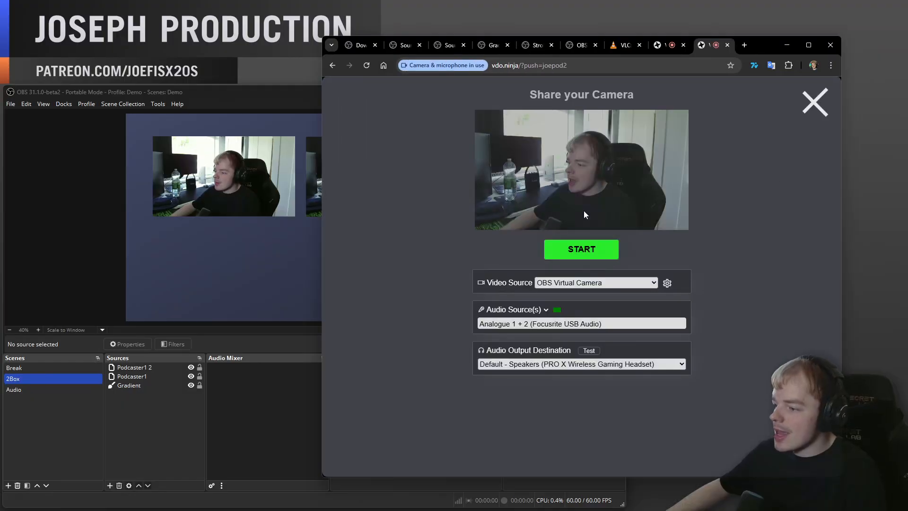
left_click(589, 283)
left_click(589, 306)
left_click(589, 284)
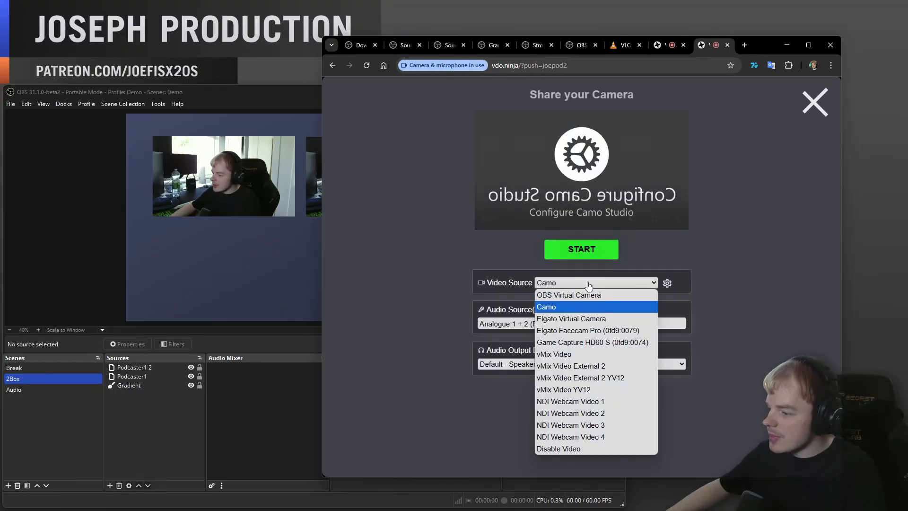
left_click(476, 256)
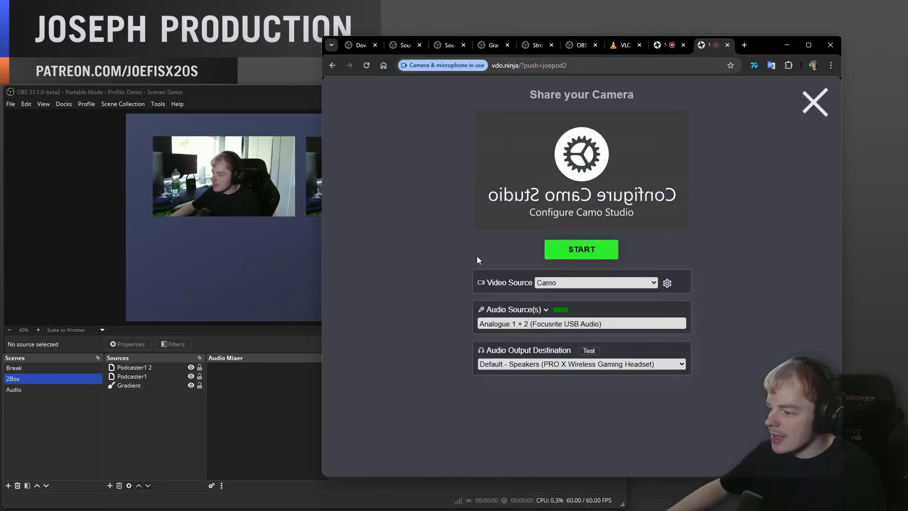
left_click(591, 255)
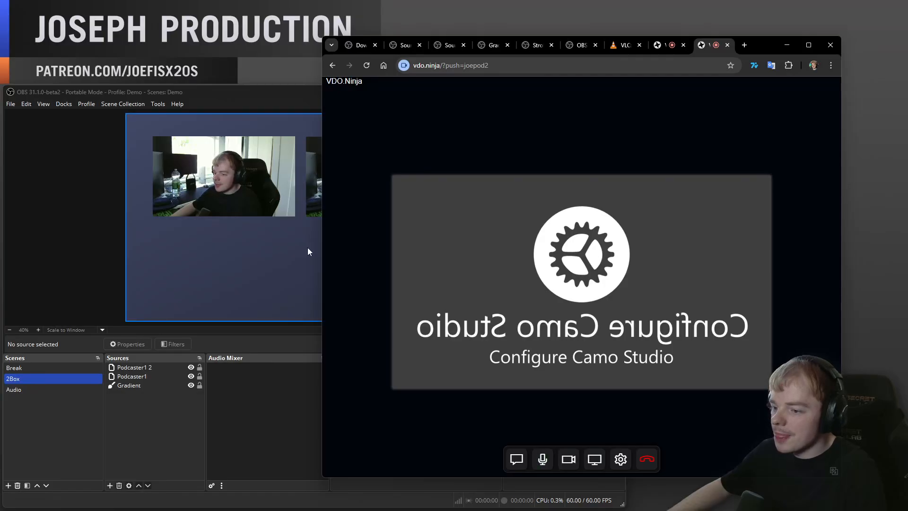
left_click_drag(321, 248, 585, 272)
left_click(370, 441)
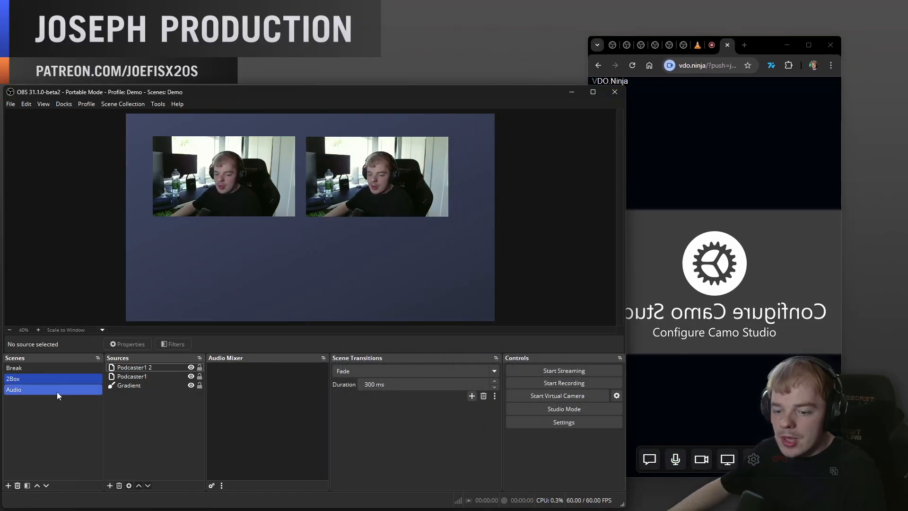
left_click(32, 390)
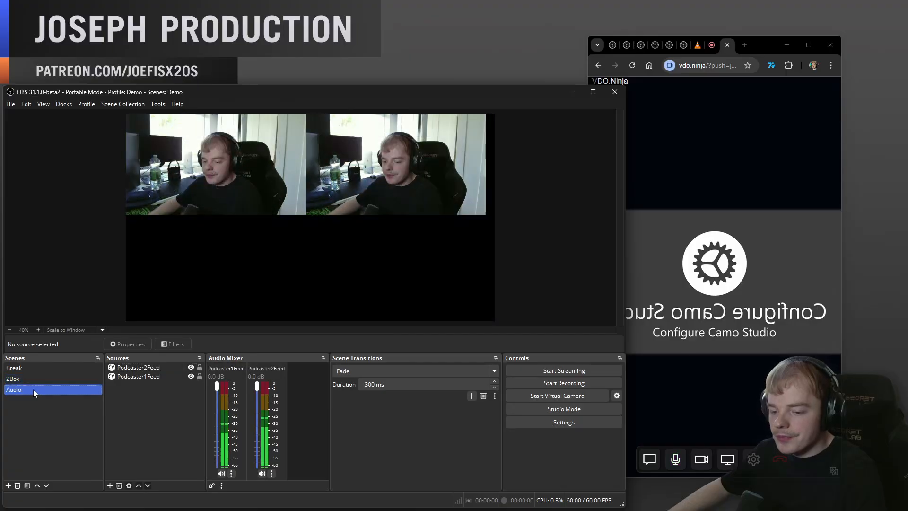
left_click(142, 368)
double_click(148, 369)
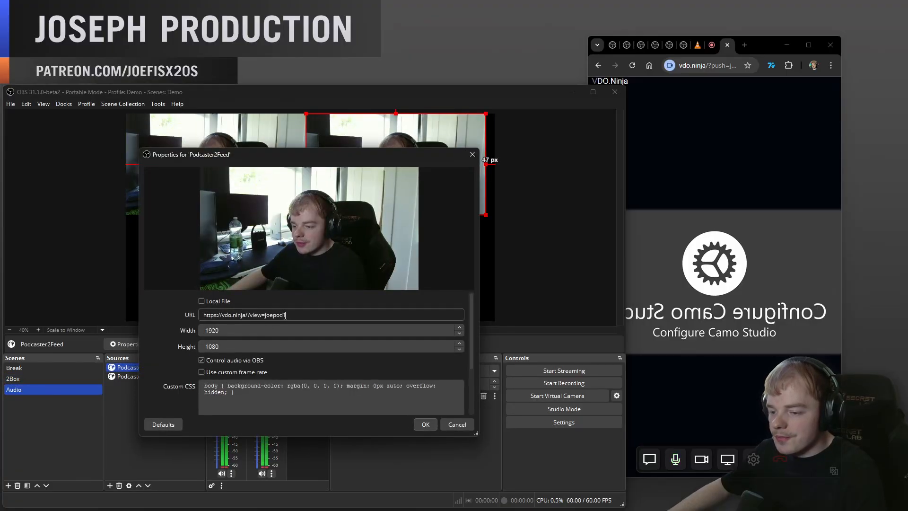
type("2")
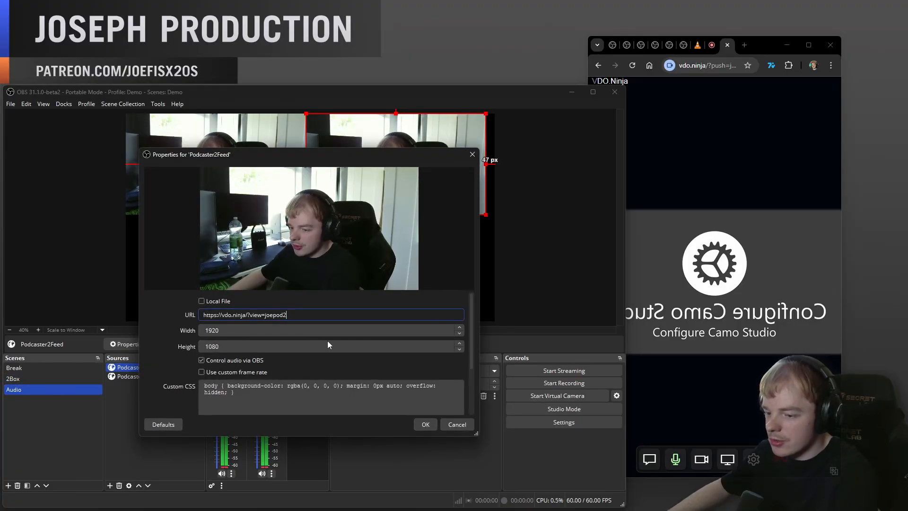
left_click(425, 425)
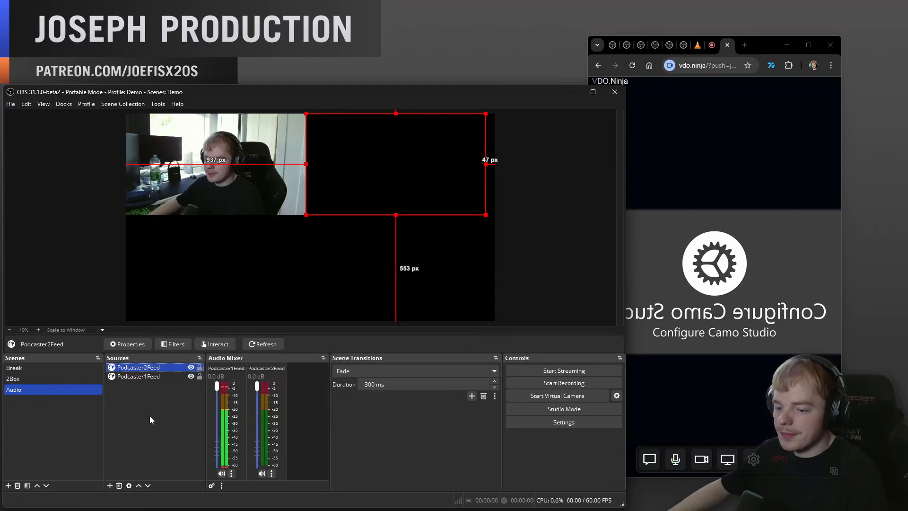
left_click(149, 416)
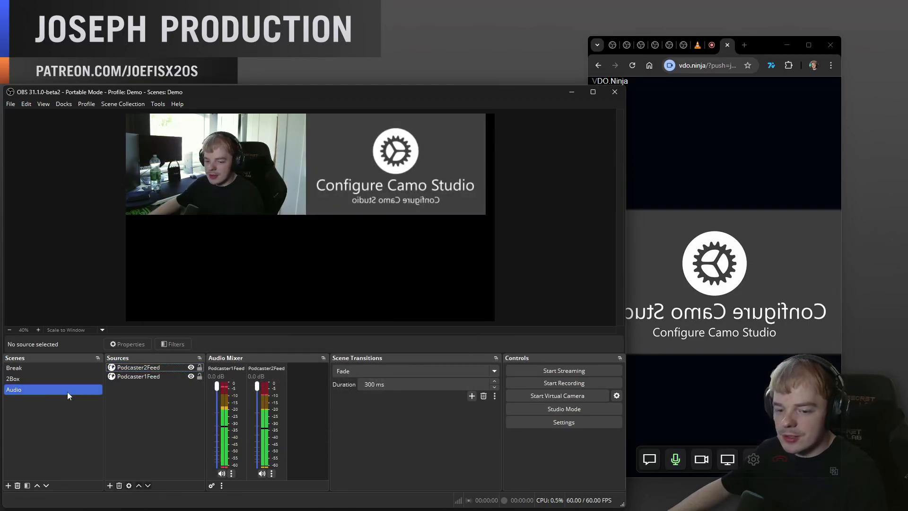
Rename the duplicated clone source in the 2Box scene as Podcaster2.
left_click(15, 381)
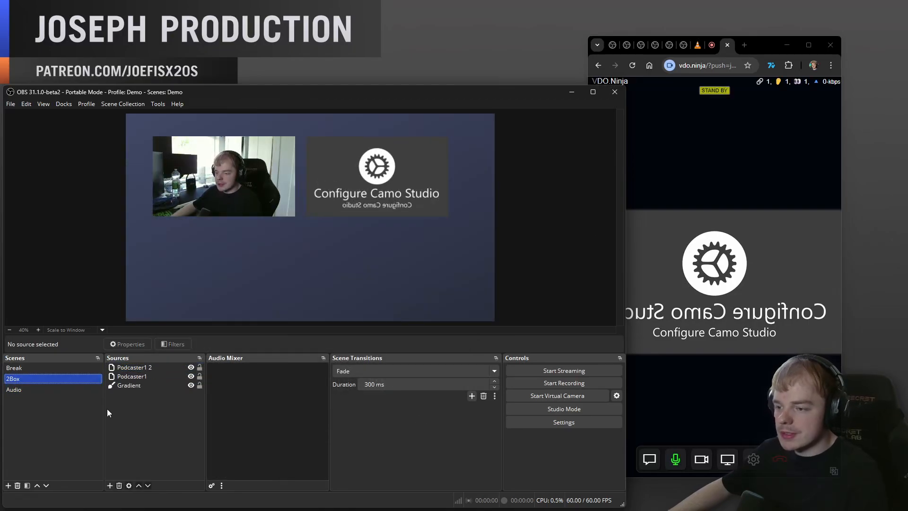
left_click(397, 180)
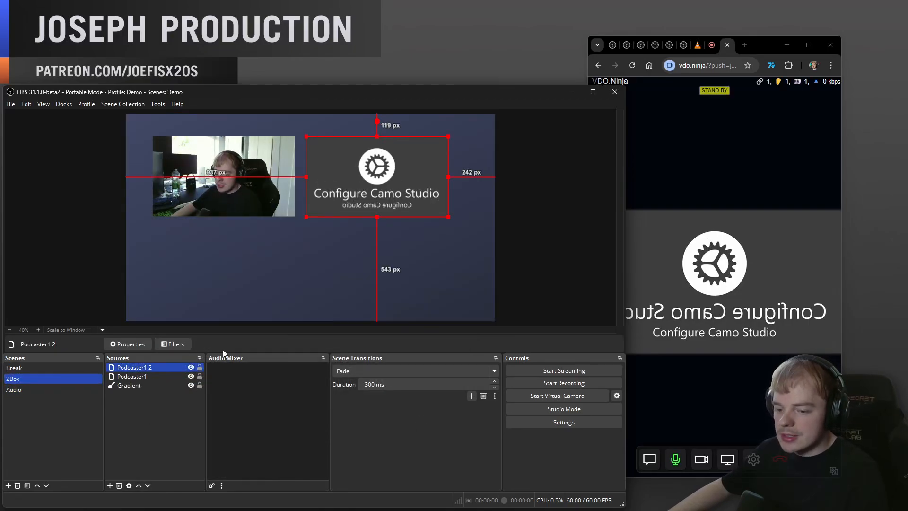
right_click(153, 368)
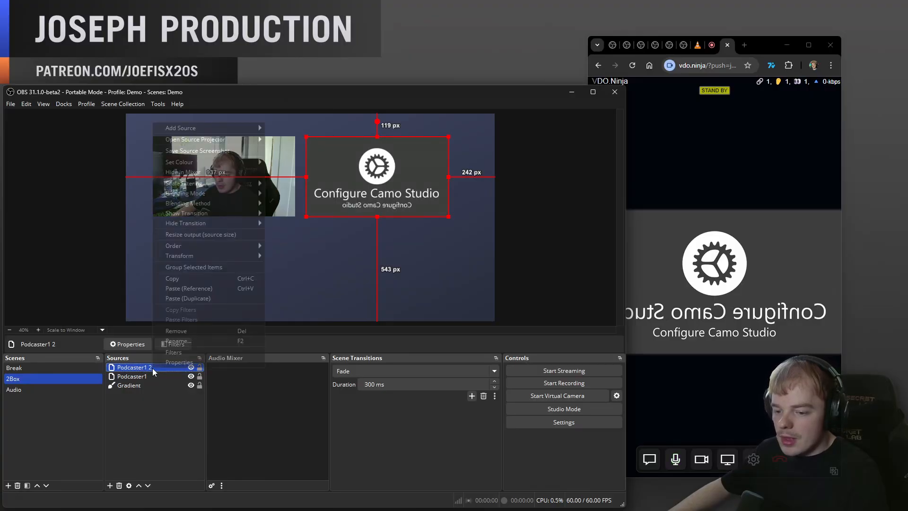
left_click(189, 329)
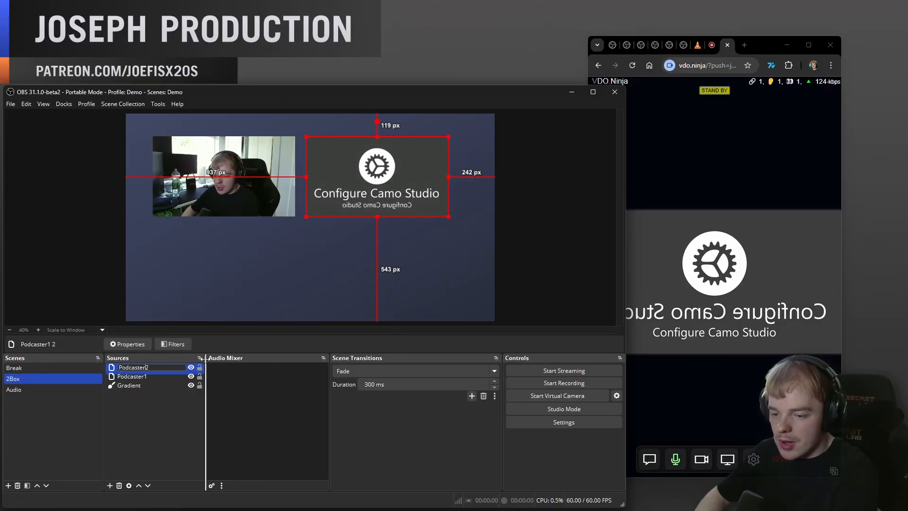
key("Return")
left_click(188, 412)
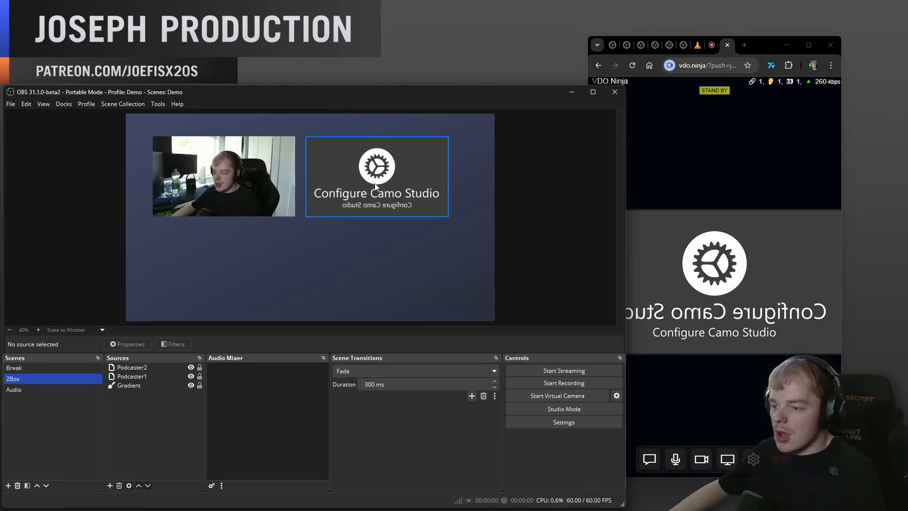
Widen the gap between the two feeds by moving Podcaster2 to the right and Podcaster1 slightly down and left.
left_click_drag(375, 186, 384, 186)
left_click_drag(258, 191, 257, 193)
left_click_drag(406, 196, 411, 195)
left_click(547, 209)
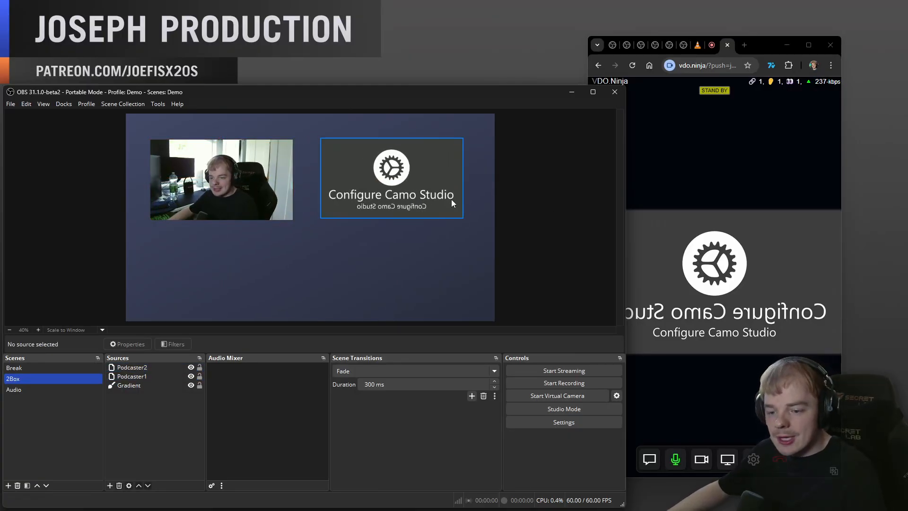
left_click(109, 485)
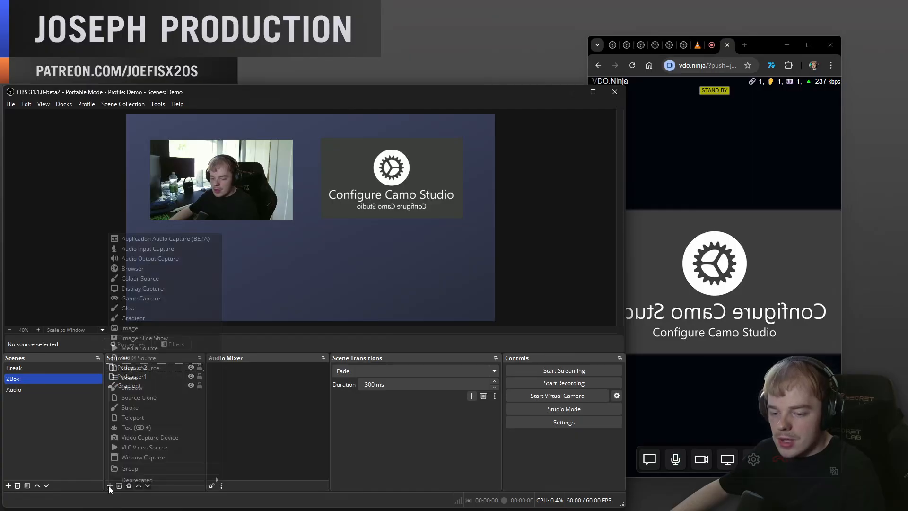
left_click(151, 428)
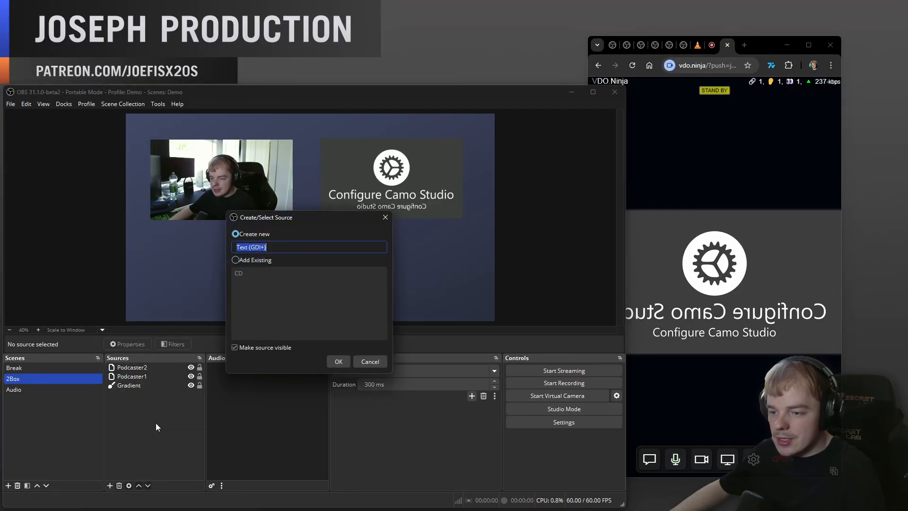
left_click(374, 361)
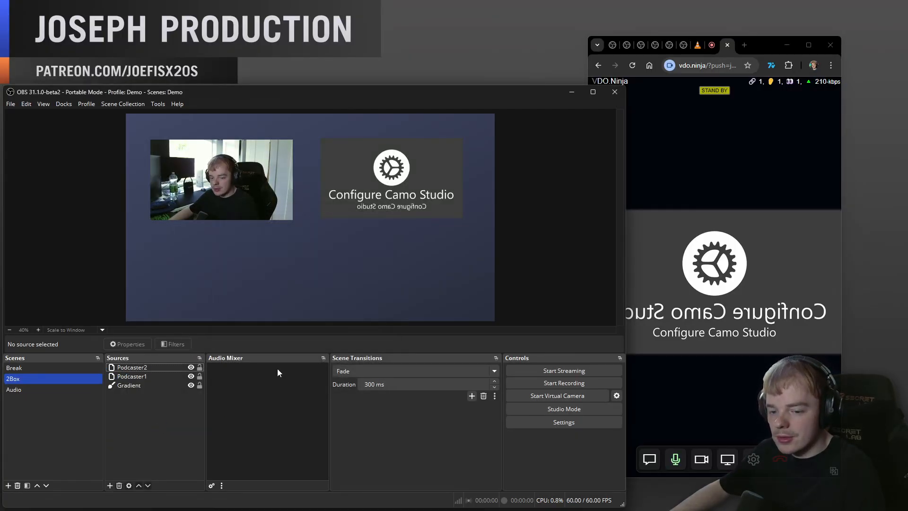
Copy the CD countdown text from the Break scene, paste it as a duplicate into the 2Box scene, and place it beneath the Podcaster1 feed.
left_click(74, 370)
left_click(135, 378)
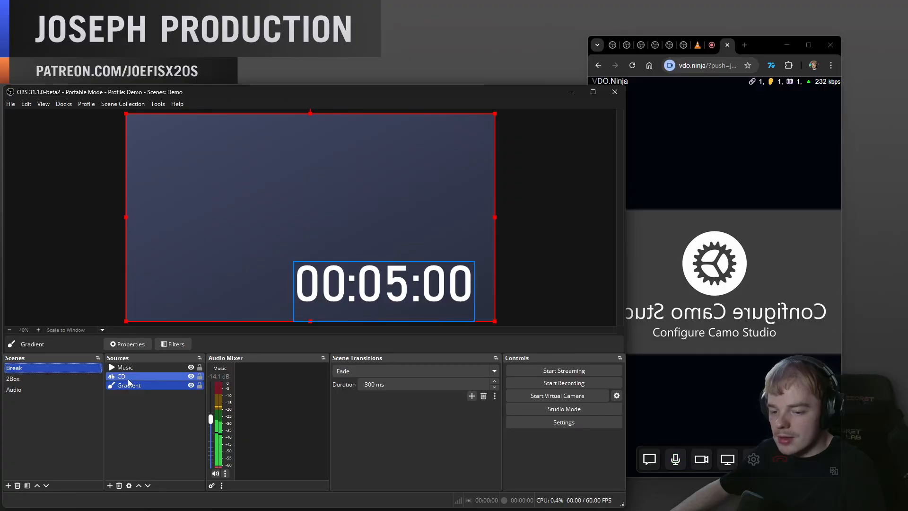
right_click(135, 377)
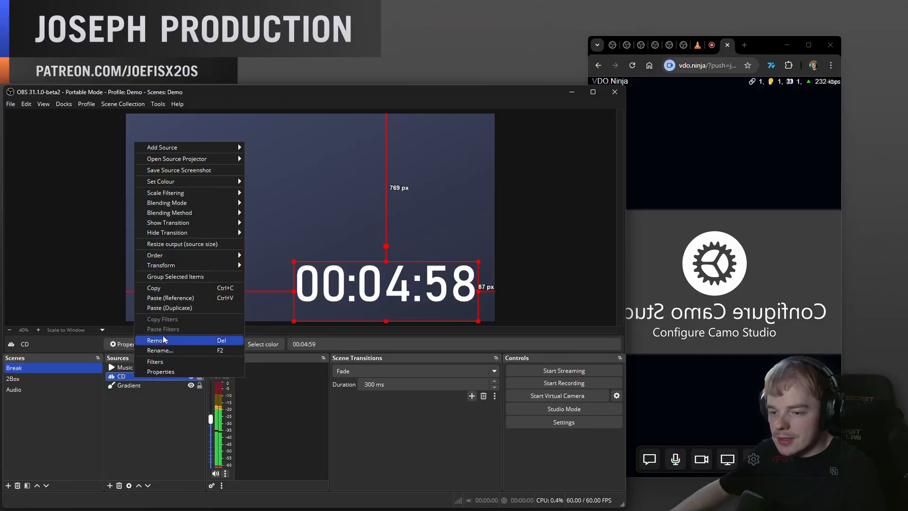
left_click(180, 291)
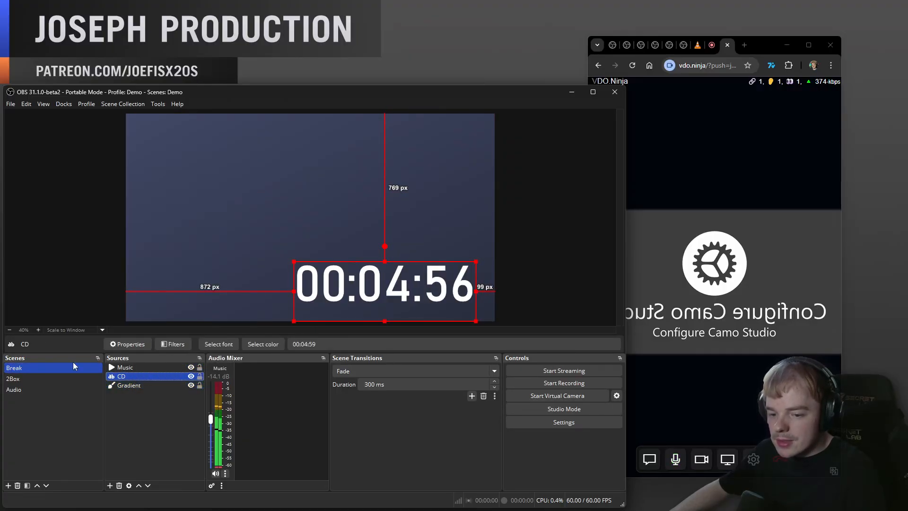
left_click(49, 378)
right_click(124, 407)
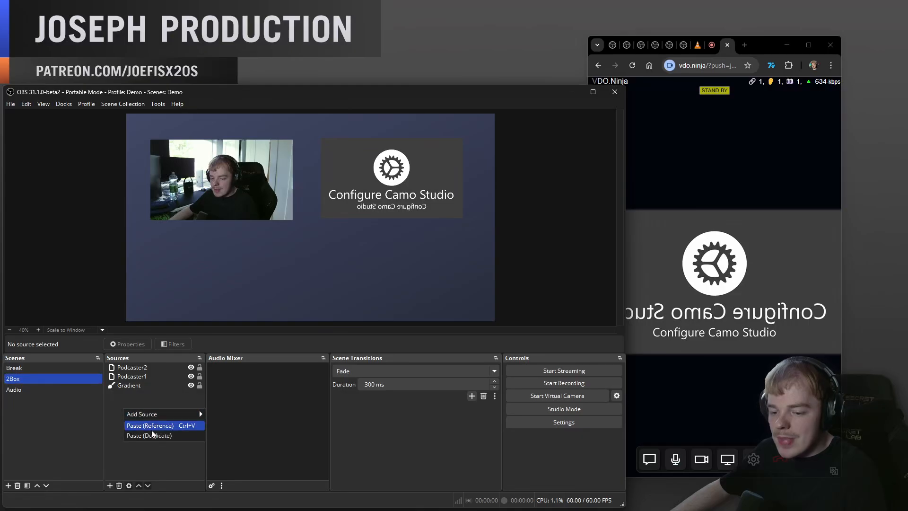
left_click(149, 437)
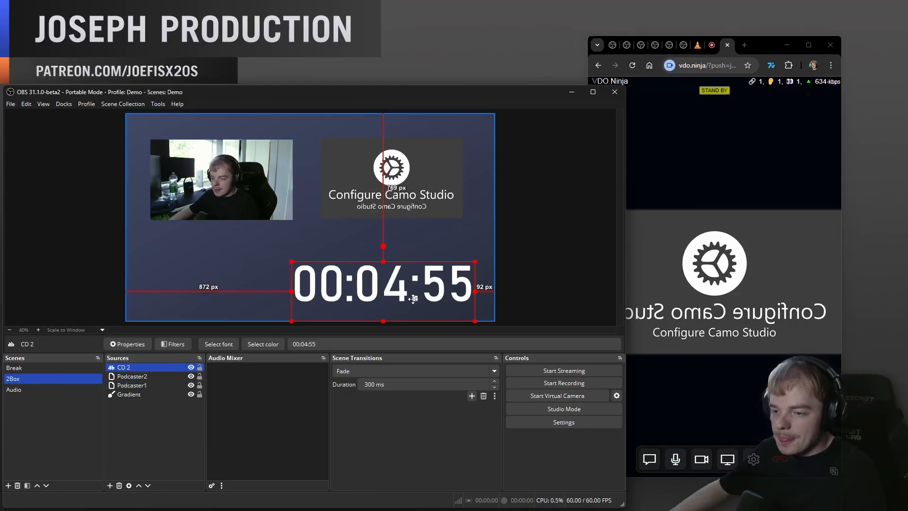
left_click_drag(402, 293, 259, 252)
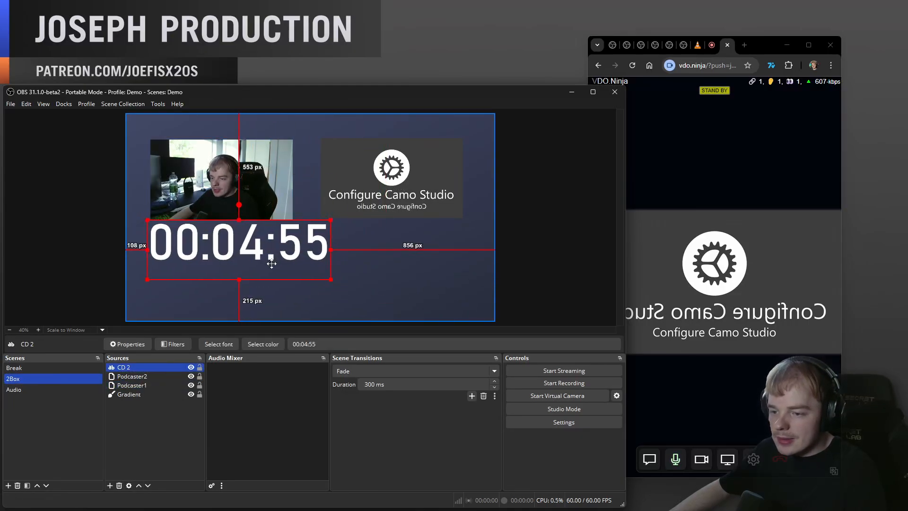
Open the transform settings of the CD 2 text, move the dialog clear of the preview, and reset the text's transform.
right_click(130, 367)
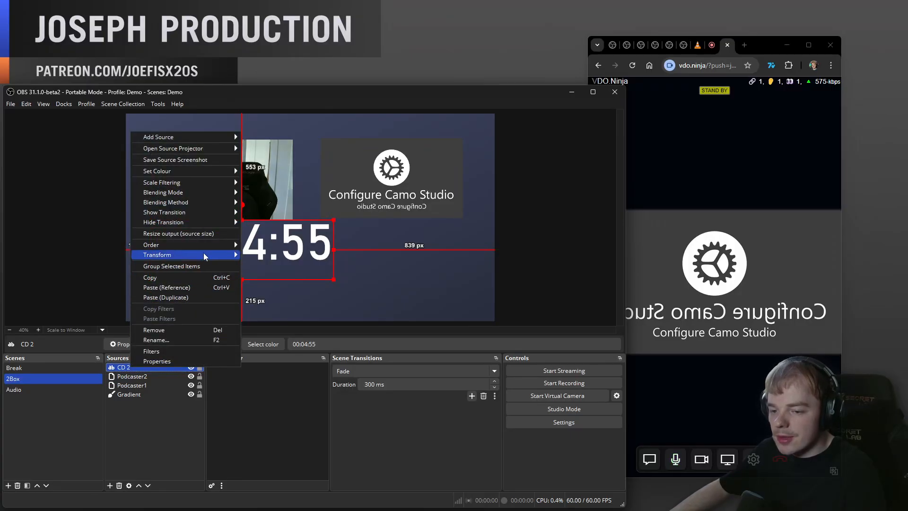
mouse_move(206, 255)
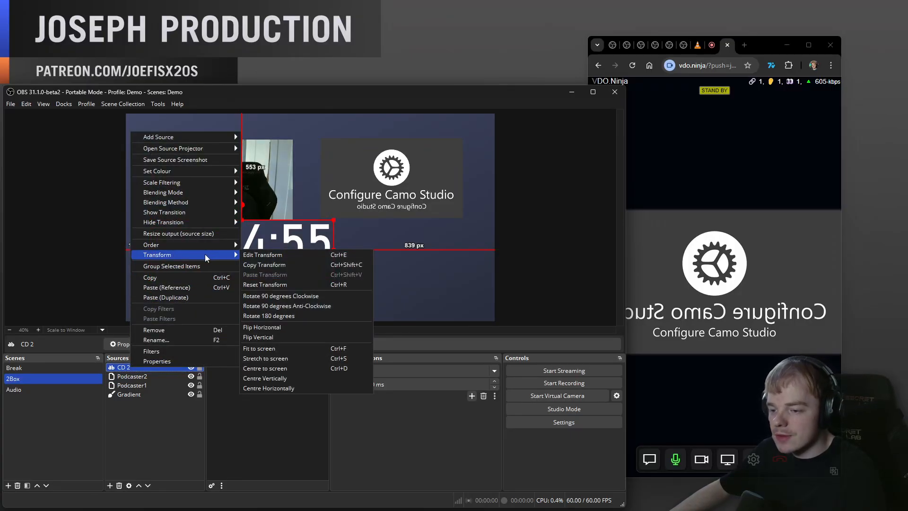
left_click(258, 256)
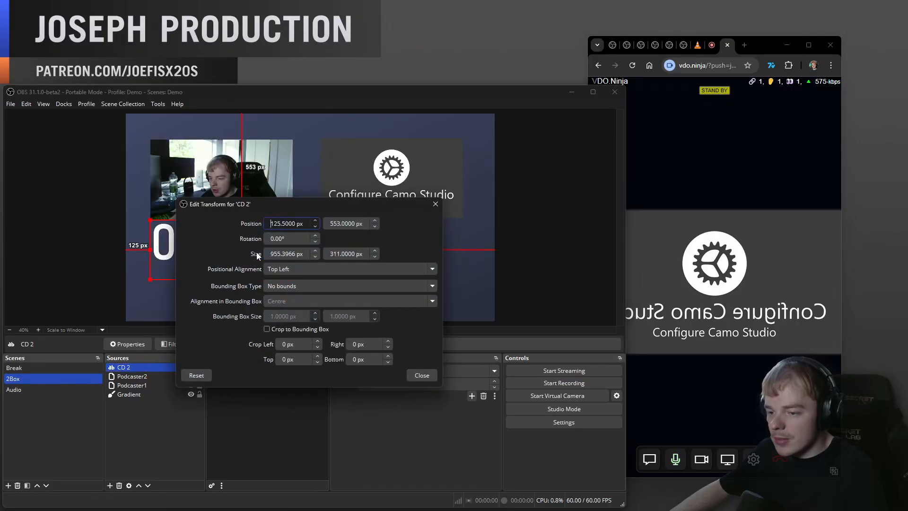
left_click_drag(278, 204, 526, 232)
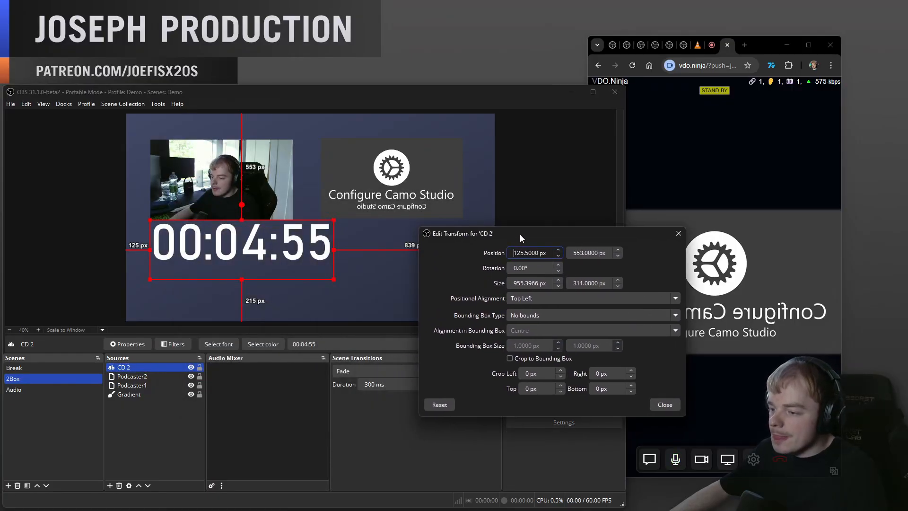
left_click(131, 368)
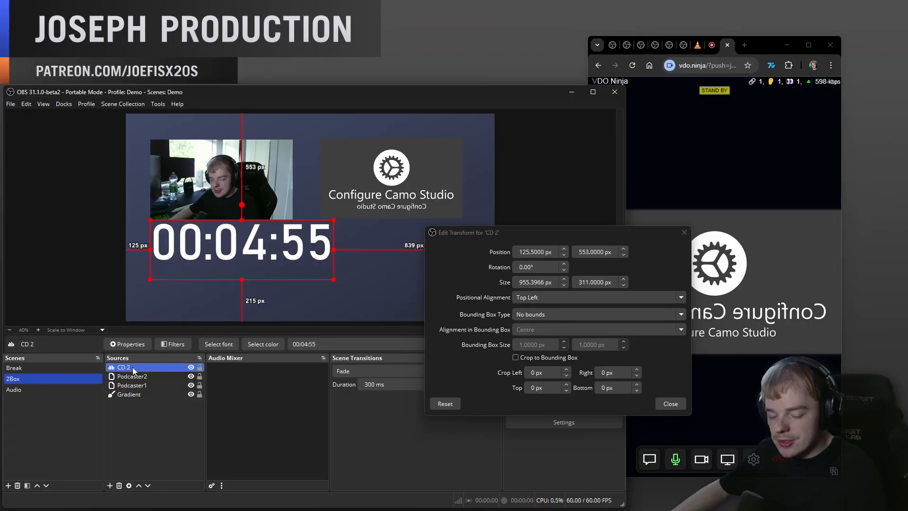
key("ctrl+r")
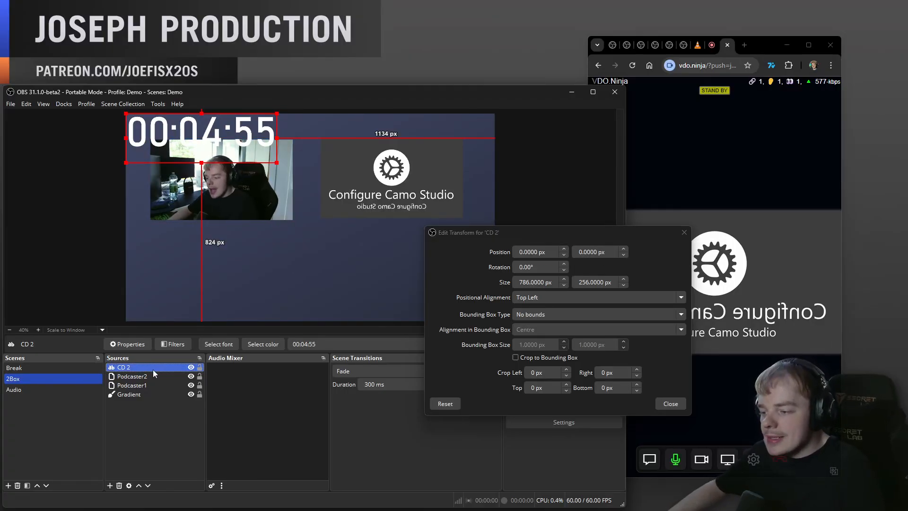
Test the transform reset by moving the CD 2 text to the lower part of the canvas and resetting it each time.
right_click(130, 367)
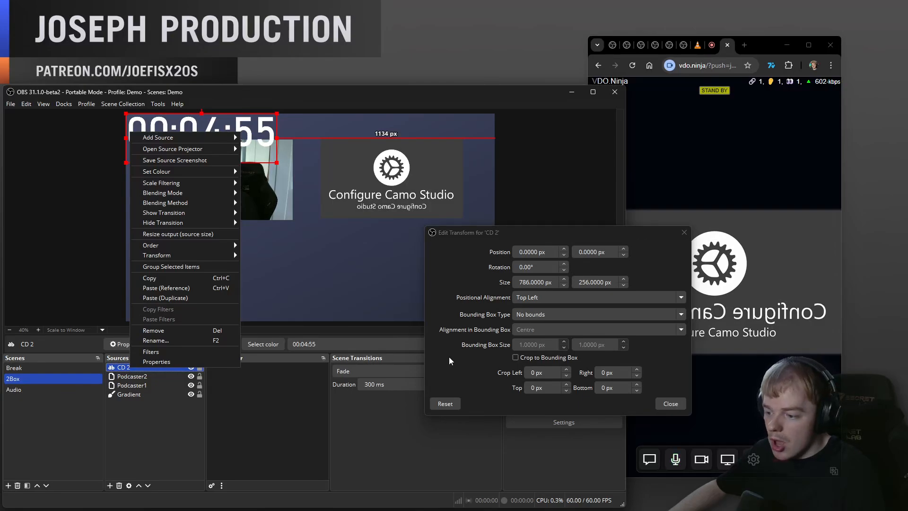
left_click(446, 404)
left_click_drag(194, 136, 369, 294)
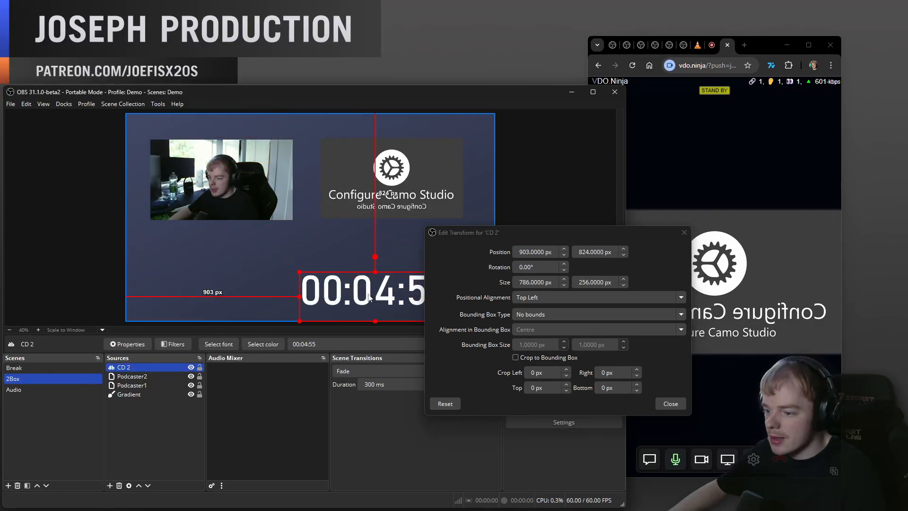
left_click(452, 404)
left_click_drag(195, 136, 346, 321)
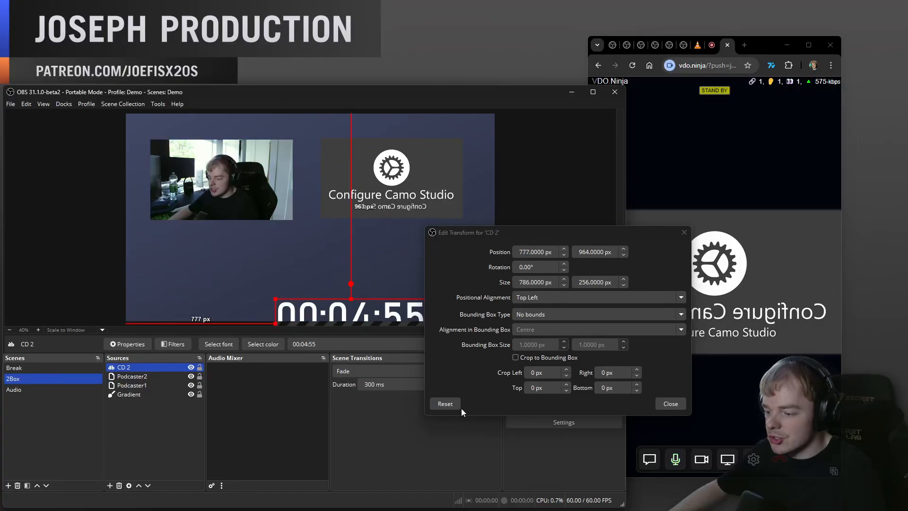
left_click(451, 405)
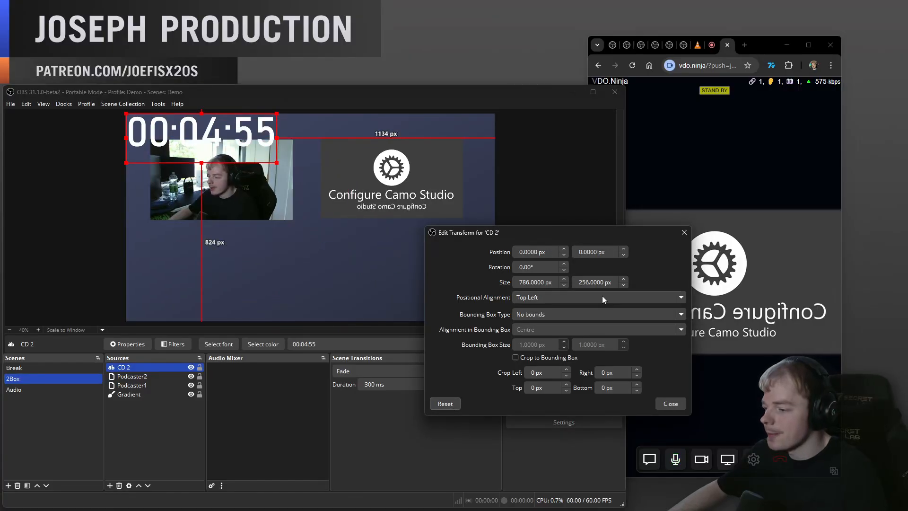
Set CD 2's bounding box type to Maximum size only and move the text beneath the Podcaster1 feed, at about 127, 605 px.
left_click(530, 314)
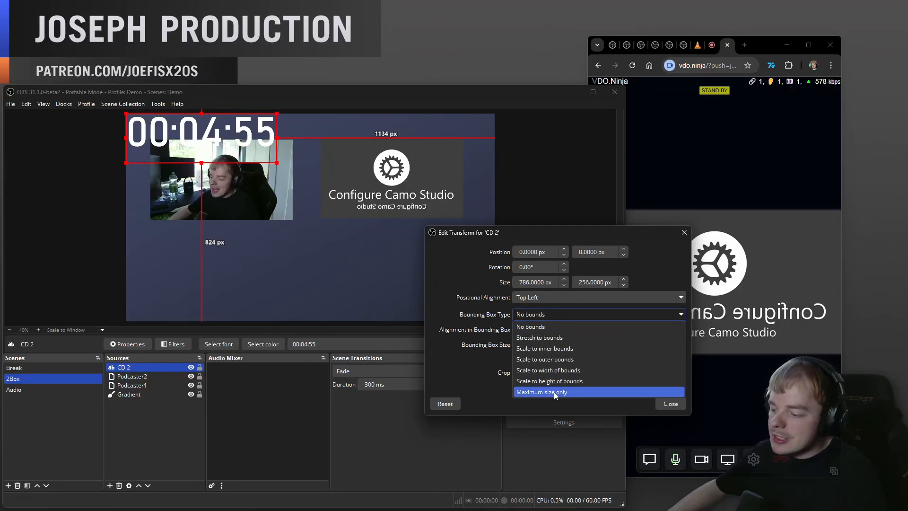
left_click(554, 392)
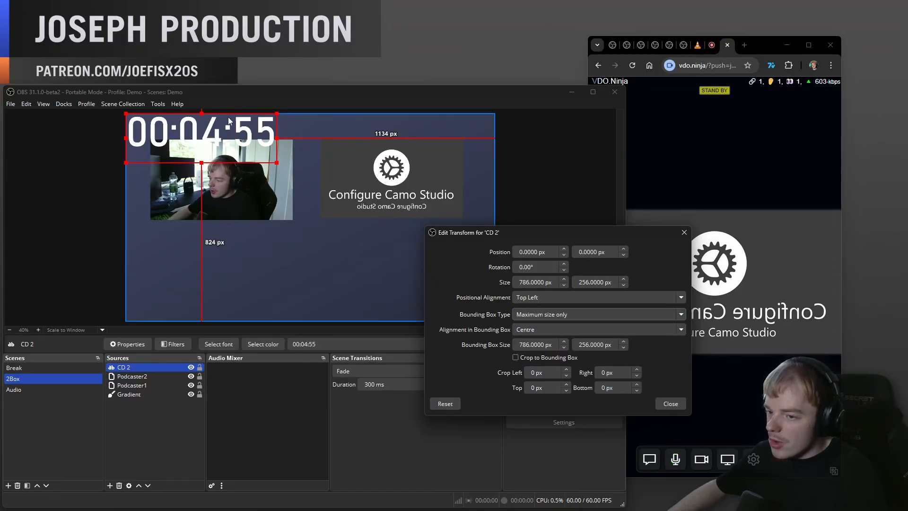
left_click_drag(230, 148, 259, 258)
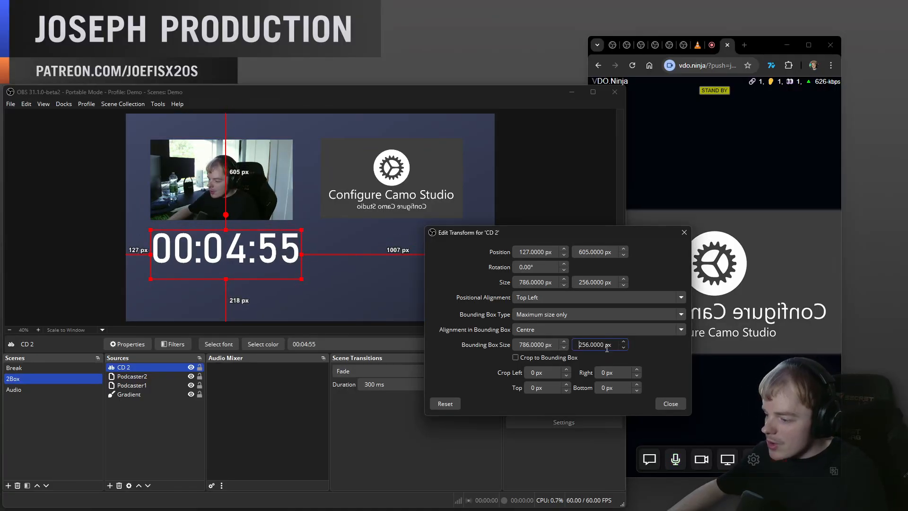
Shrink CD 2's bounding box to about 614 by 84 px and position it under the Podcaster1 feed at about 183, 580 px.
scroll(601, 346, "down", 10)
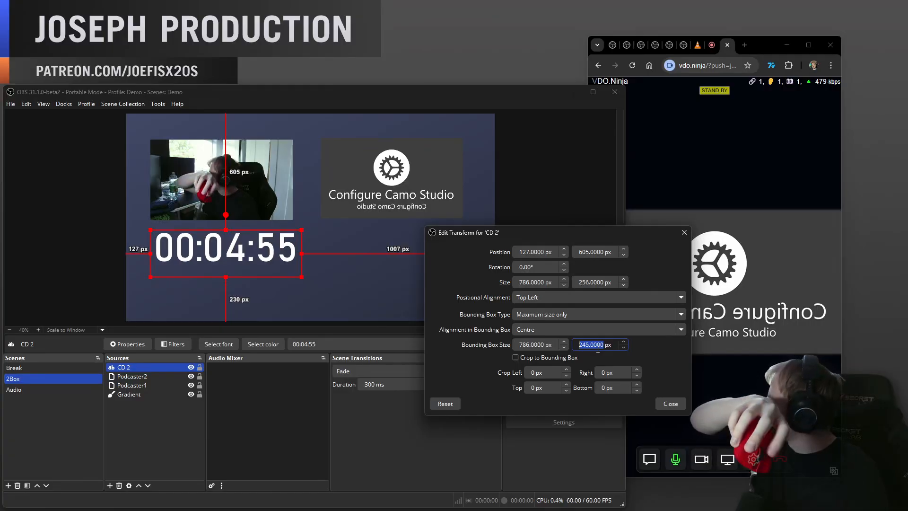
scroll(598, 349, "down", 20)
scroll(598, 349, "down", 10)
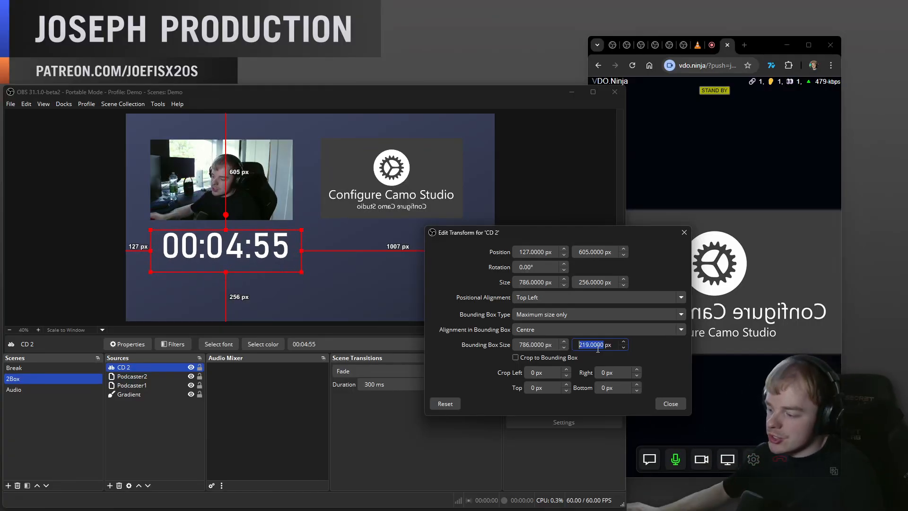
scroll(600, 352, "down", 15)
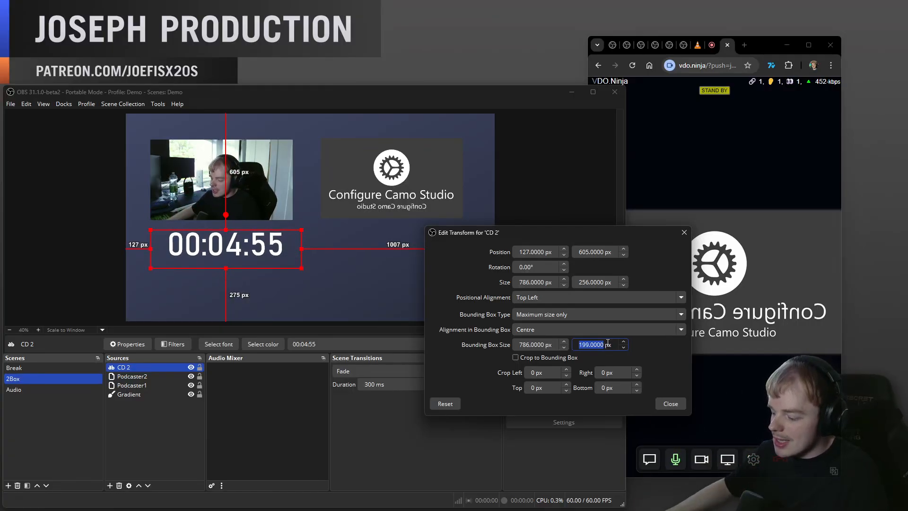
scroll(609, 344, "down", 20)
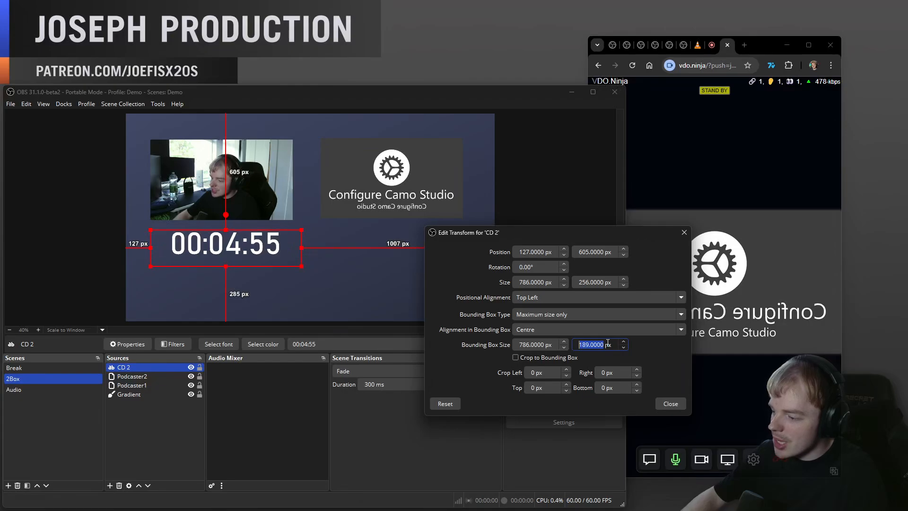
scroll(608, 345, "down", 20)
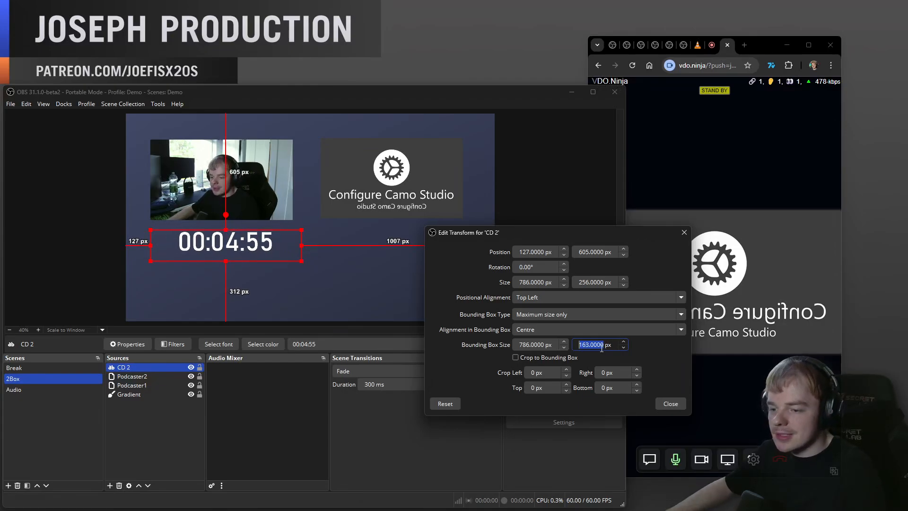
scroll(601, 348, "down", 7)
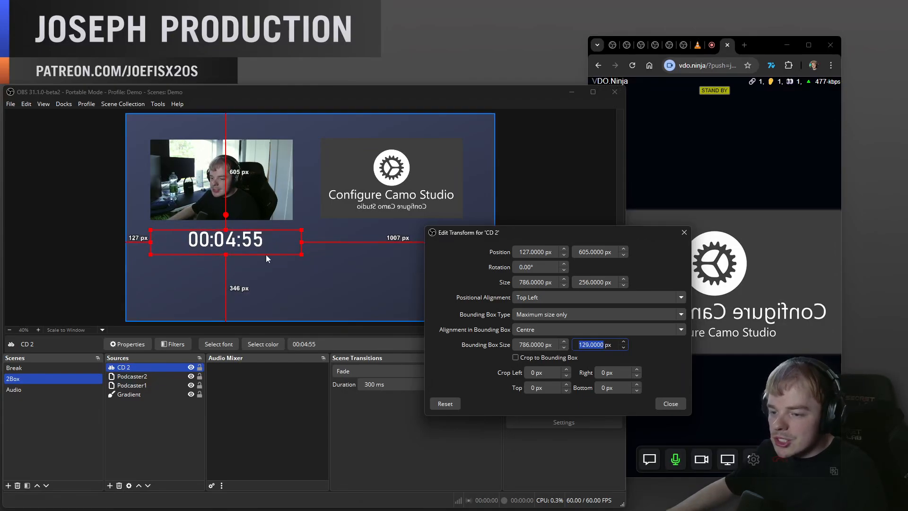
left_click_drag(272, 245, 272, 244)
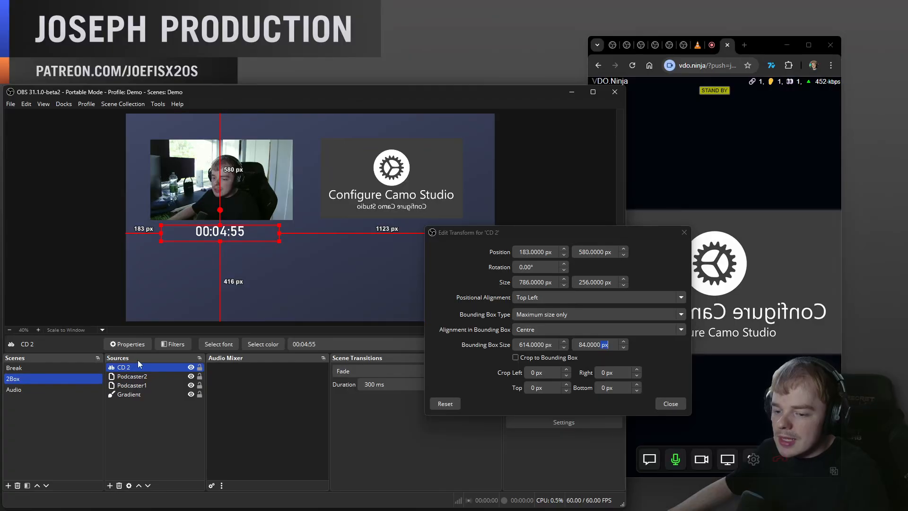
Test the bounding box by adding a long run of h characters to the CD 2 text, and delete them again.
left_click(324, 344)
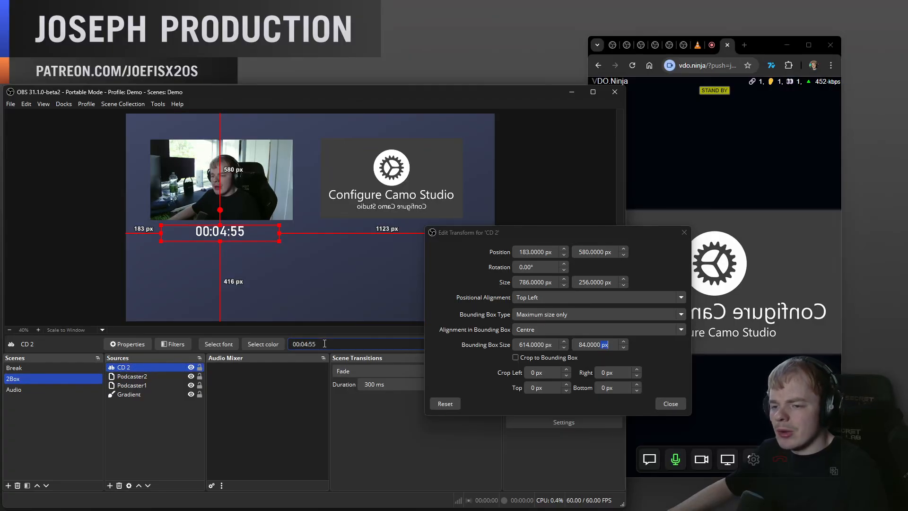
type("h")
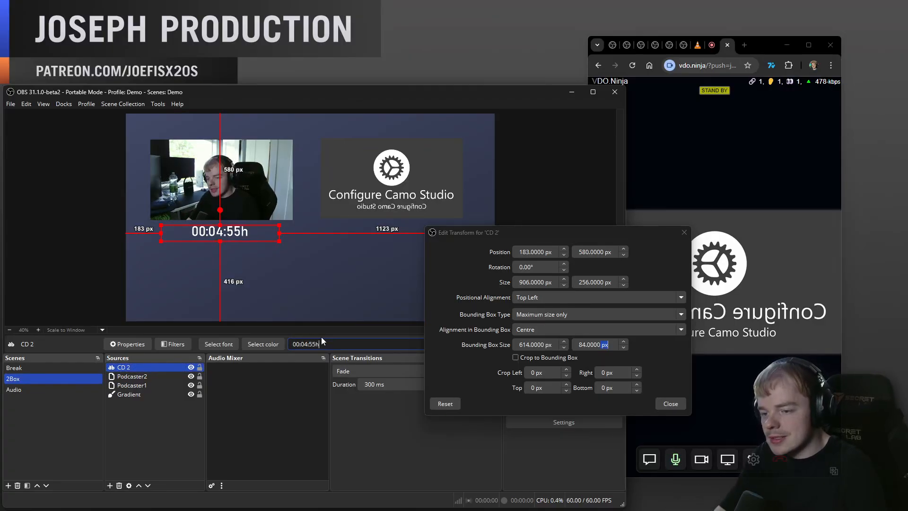
type("hhhhhhhh")
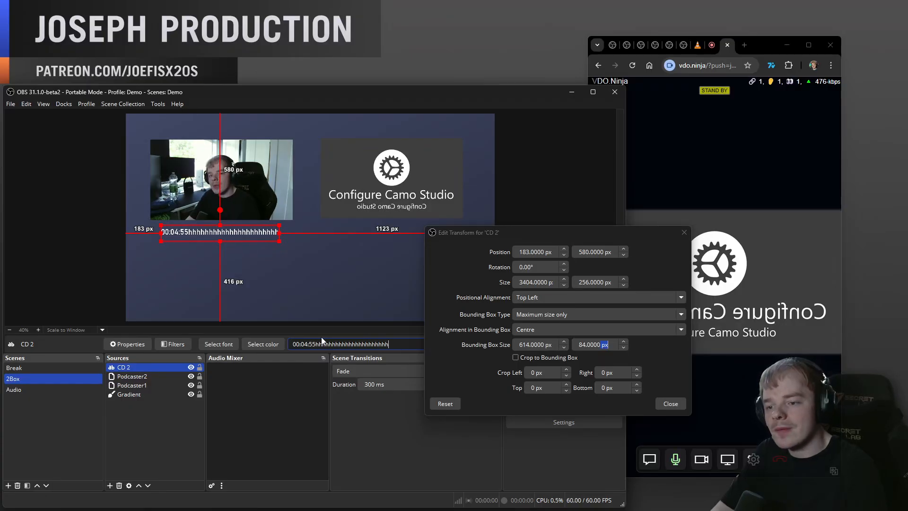
key("BackSpace")
key("BackSpace")
key("BackSpace")
key("BackSpace")
key("BackSpace")
key("BackSpace")
key("BackSpace")
key("BackSpace")
key("BackSpace")
key("BackSpace")
key("BackSpace")
key("BackSpace")
key("BackSpace")
key("BackSpace")
key("BackSpace")
key("BackSpace")
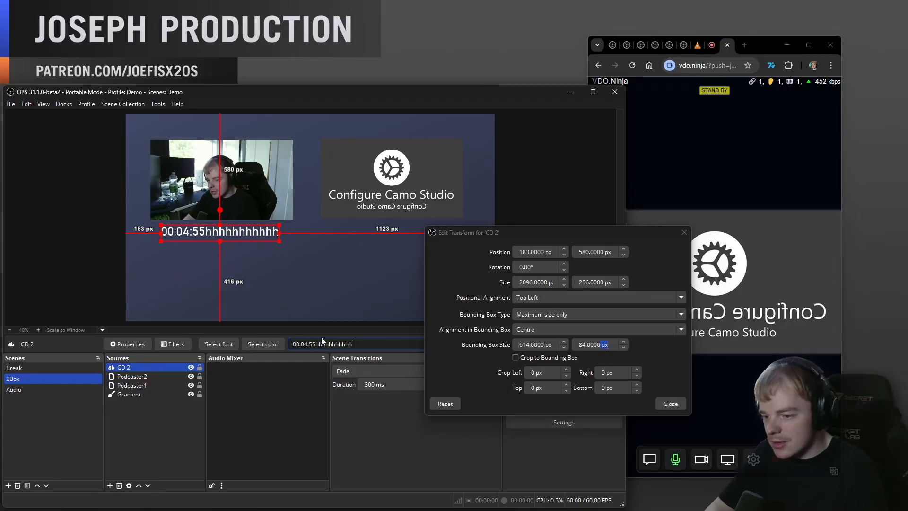
key("BackSpace")
key("BackSpace")
key("BackSpace")
key("BackSpace")
key("BackSpace")
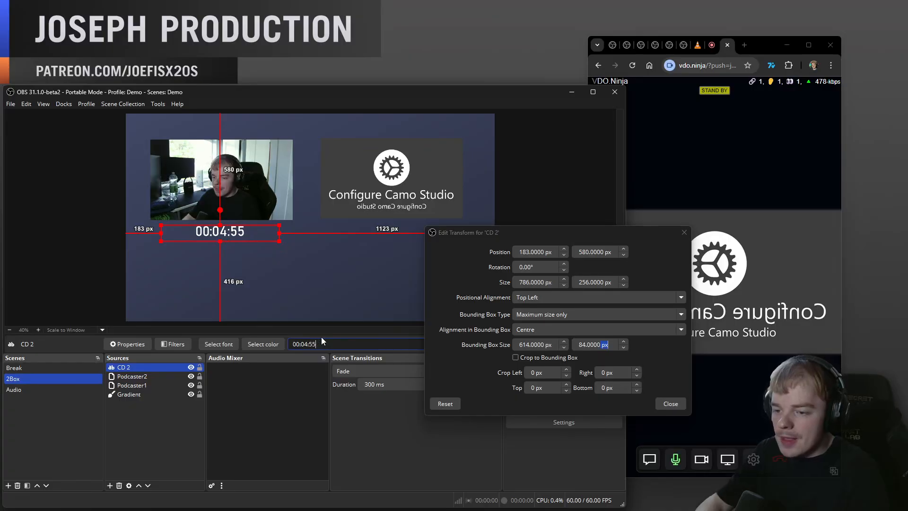
Set the scale filtering of the CD 2 text source to Bilinear.
right_click(130, 367)
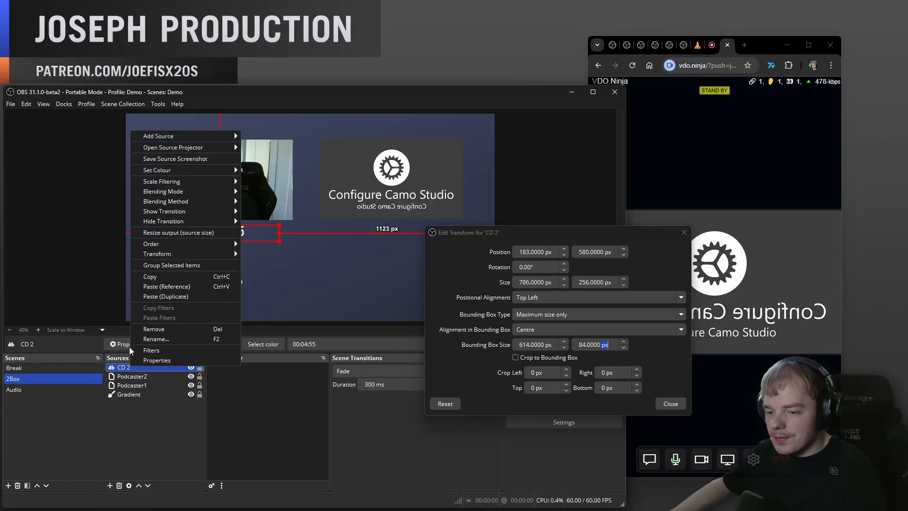
mouse_move(171, 184)
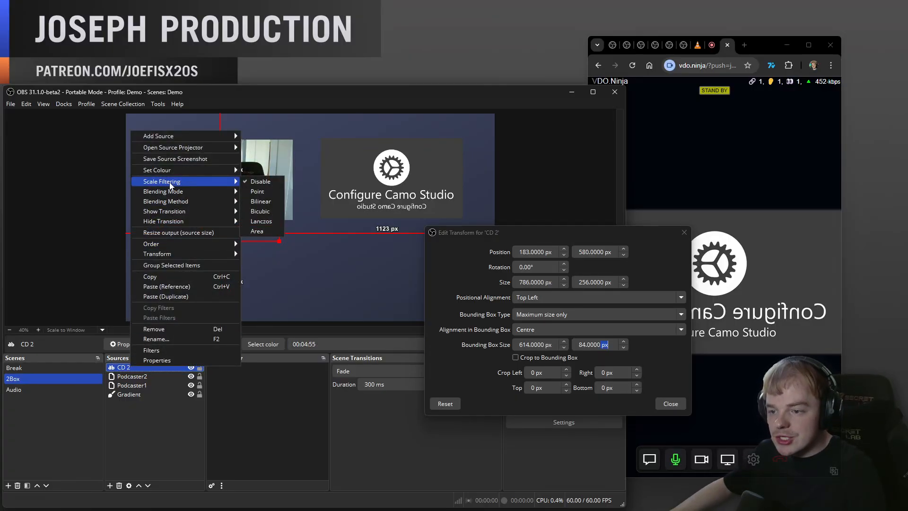
left_click(273, 201)
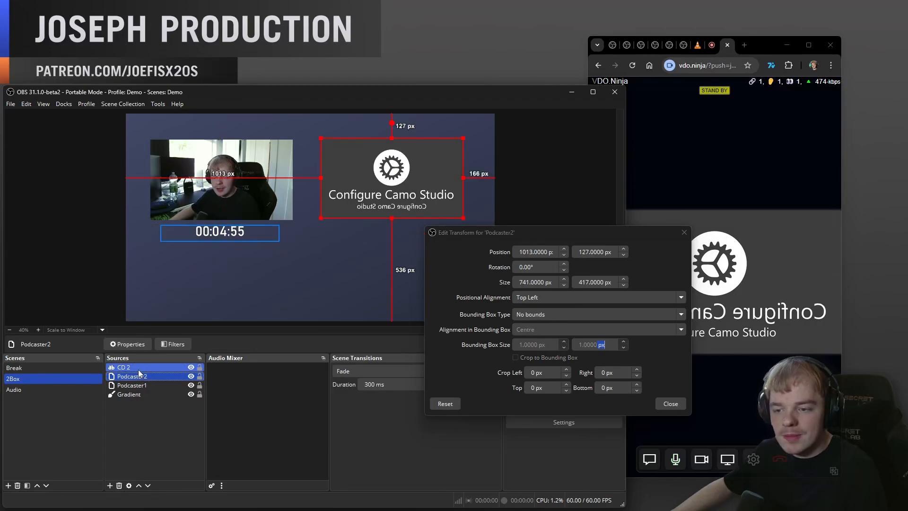
Move the main window clear of the Edit Transform dialog and close the dialog.
left_click(143, 387)
right_click(143, 388)
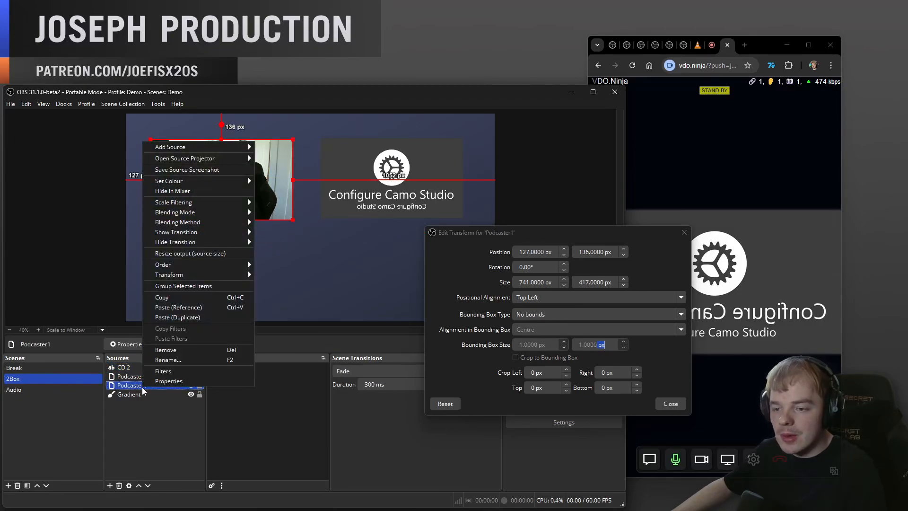
left_click(89, 288)
left_click_drag(274, 96, 557, 83)
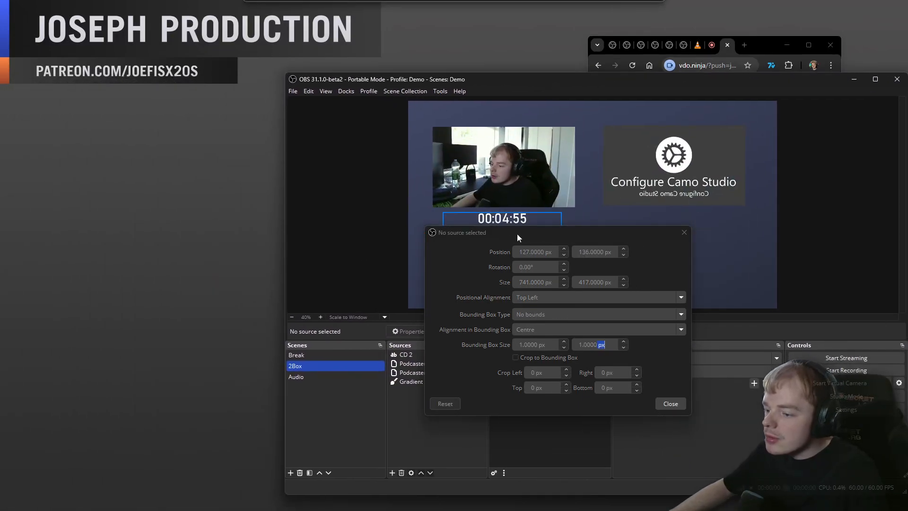
left_click(667, 401)
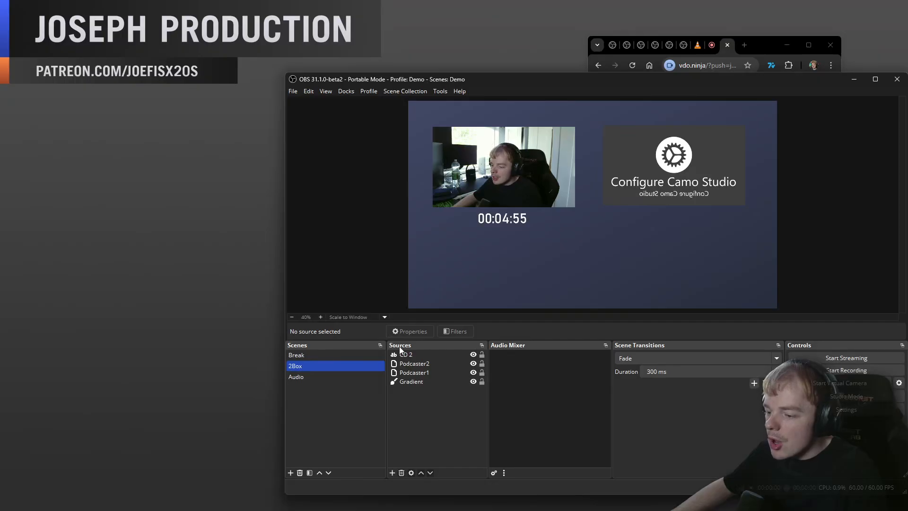
Dock the Sources list in a column beside the preview, then enlarge the window and the preview area.
left_click_drag(400, 349, 296, 209)
left_click_drag(282, 442, 126, 421)
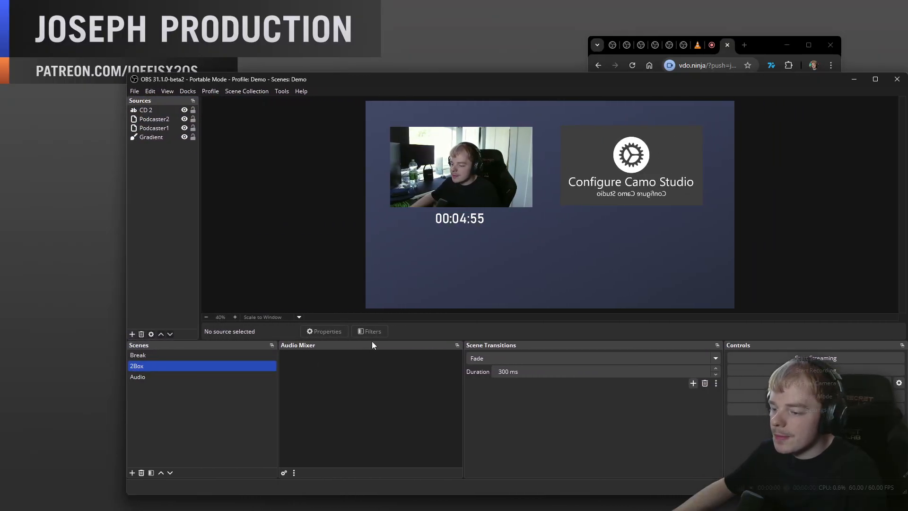
left_click_drag(373, 340, 374, 374)
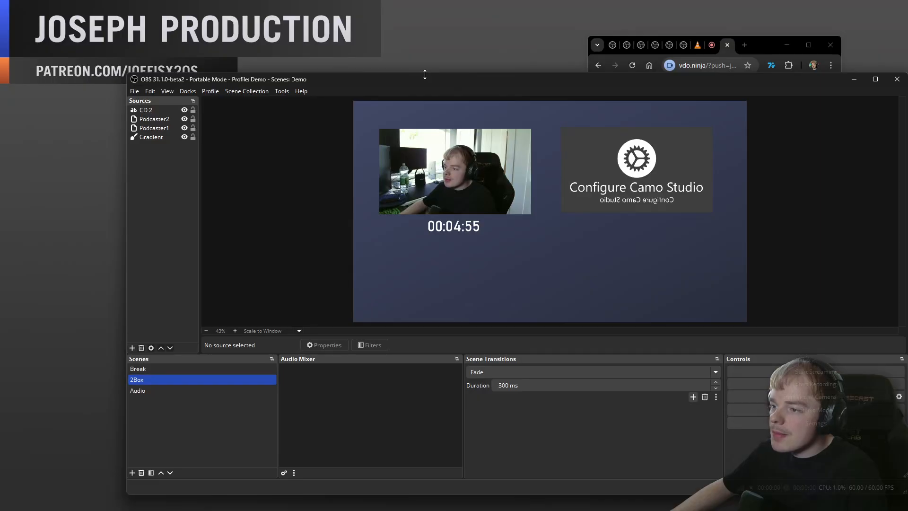
left_click_drag(425, 74, 378, 37)
Set the scale filtering of the Podcaster1 feed to Bilinear and deselect the source.
left_click(392, 140)
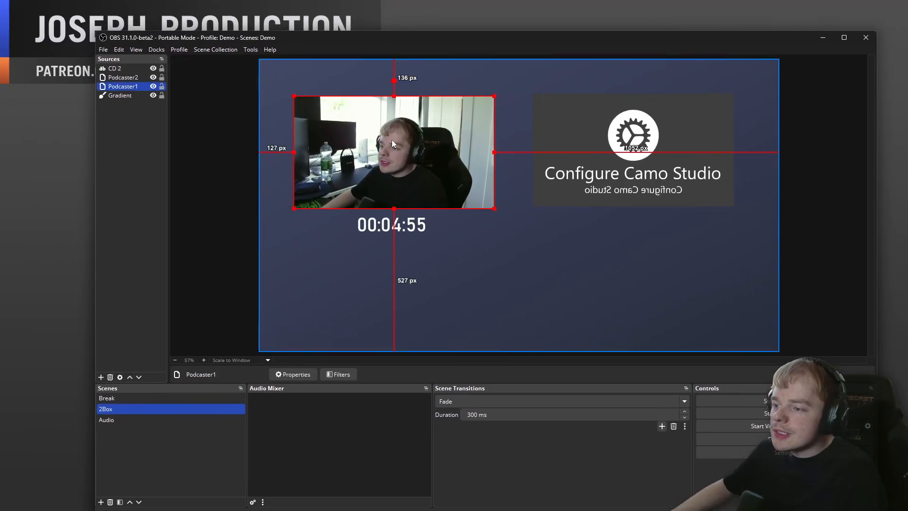
right_click(126, 88)
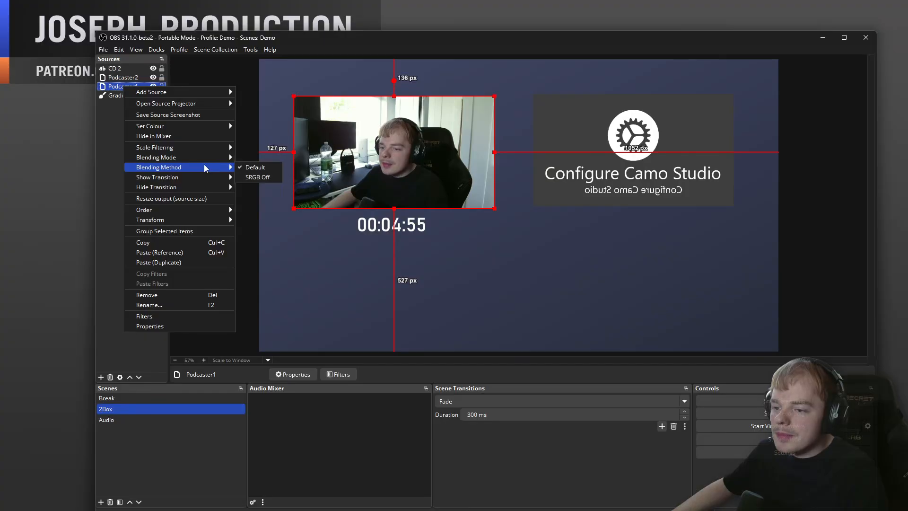
mouse_move(197, 146)
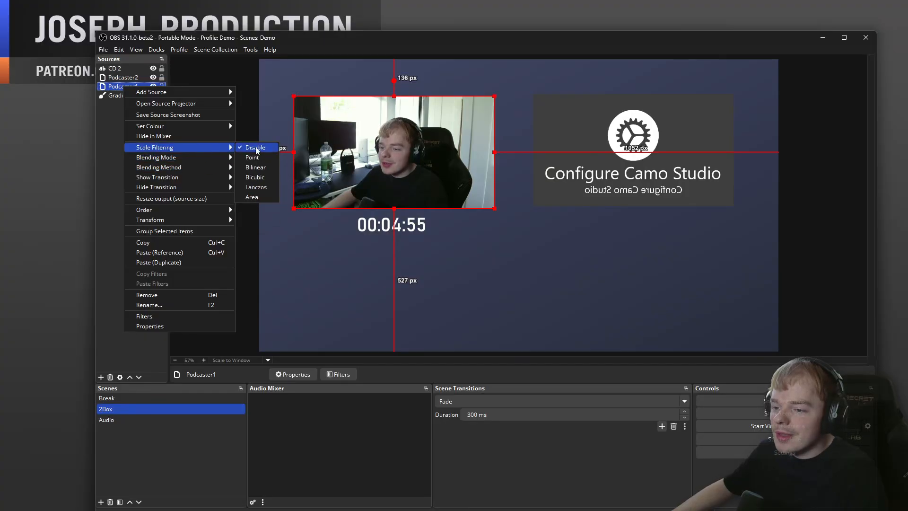
left_click(260, 167)
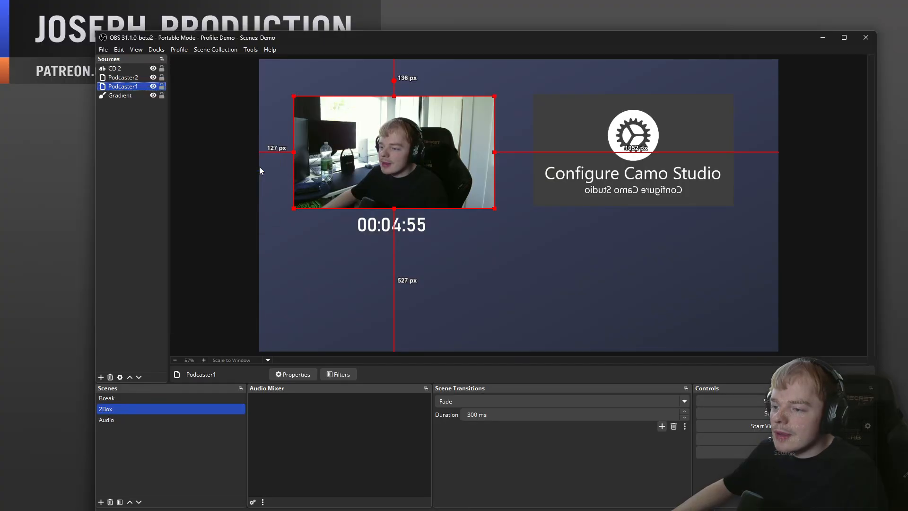
left_click(160, 114)
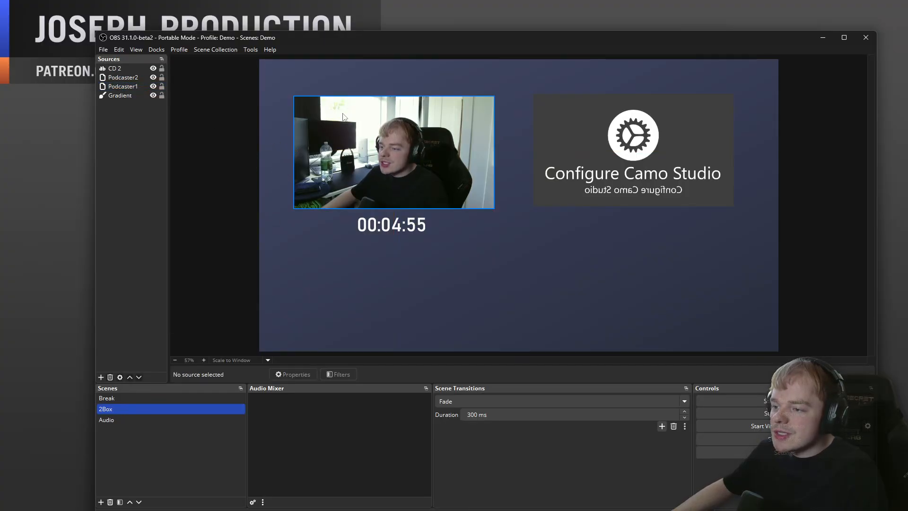
Move the Podcaster1 feed around the canvas and place it above the CD 2 text at about 142, 130 px.
left_click(126, 77)
left_click(303, 114)
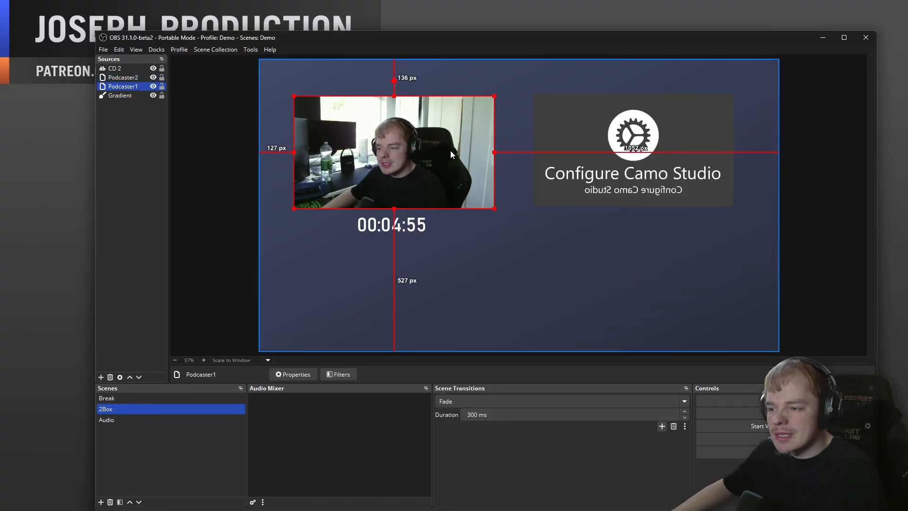
left_click_drag(451, 150, 410, 282)
mouse_move(460, 239)
left_mouse_down()
mouse_move(364, 275)
mouse_move(461, 237)
left_mouse_up()
left_click_drag(405, 305, 436, 165)
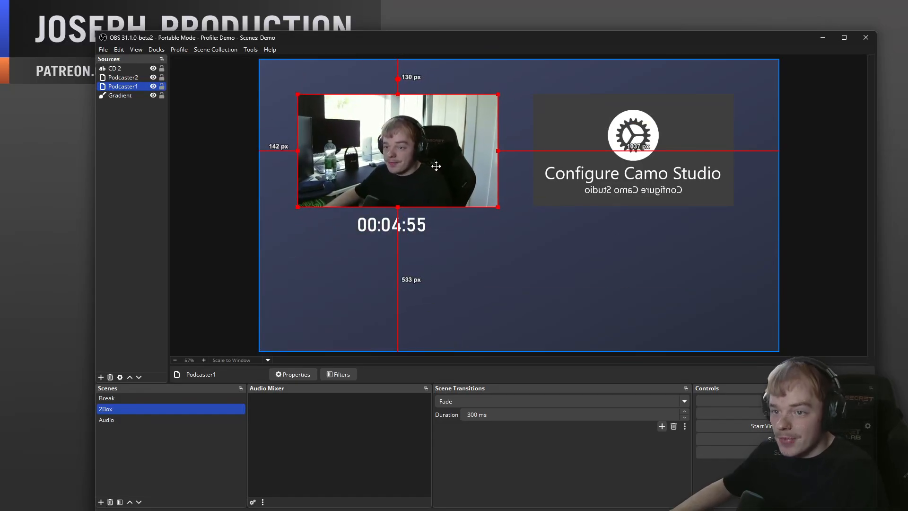
Set the scale filtering of the Podcaster2 feed to Bilinear and deselect the source.
right_click(122, 77)
mouse_move(208, 137)
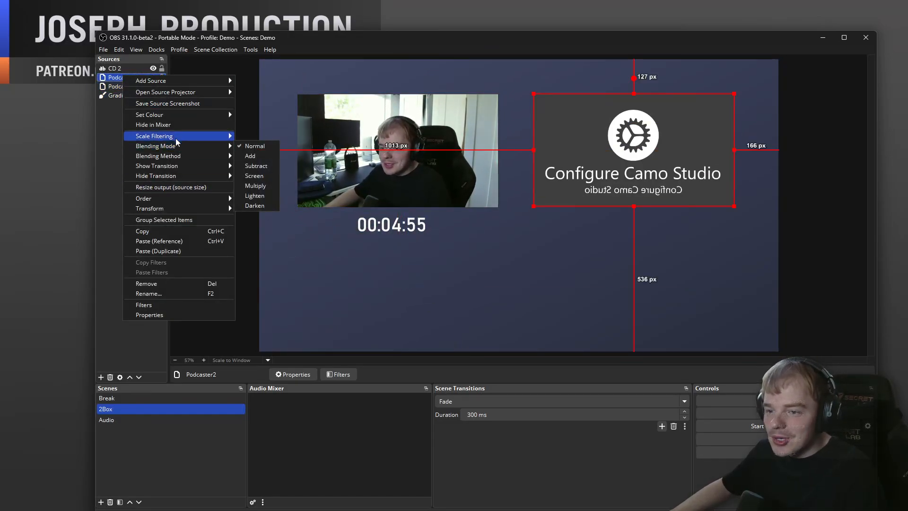
left_click(259, 156)
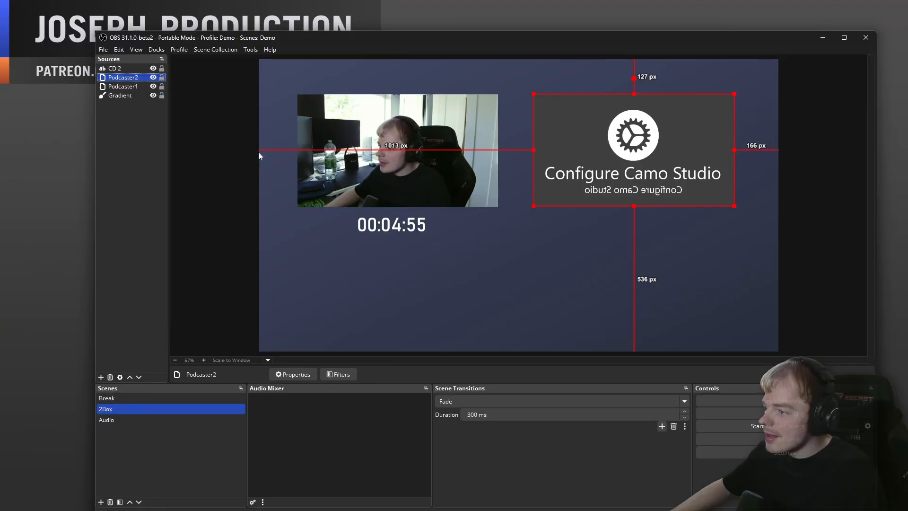
left_click(833, 184)
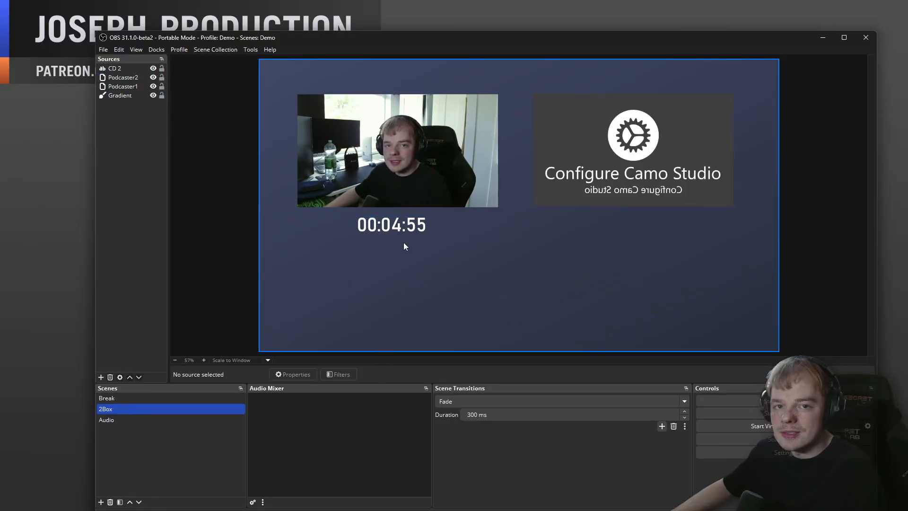
Move the CD 2 text slightly down beneath the Podcaster1 feed, to about 183, 585 px.
mouse_move(404, 242)
left_mouse_down()
mouse_move(412, 235)
mouse_move(394, 229)
left_mouse_up()
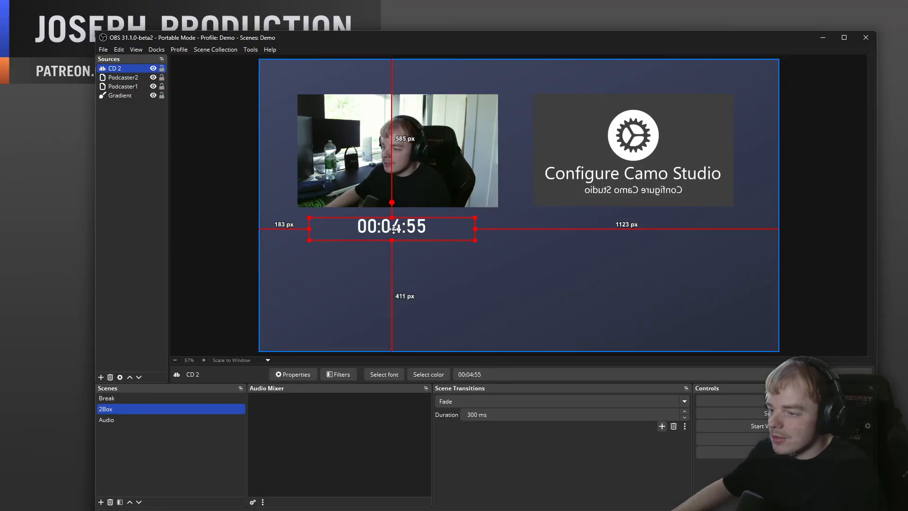
left_click(221, 235)
right_click(118, 68)
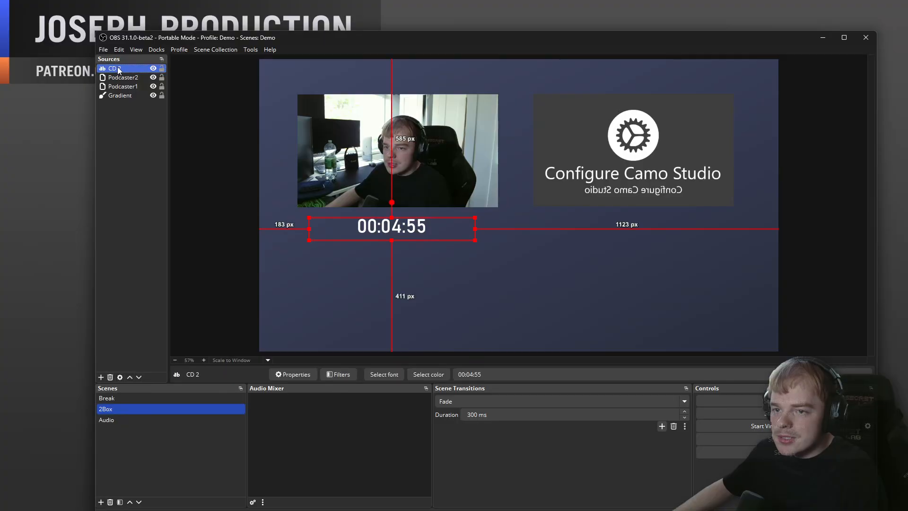
left_click(112, 187)
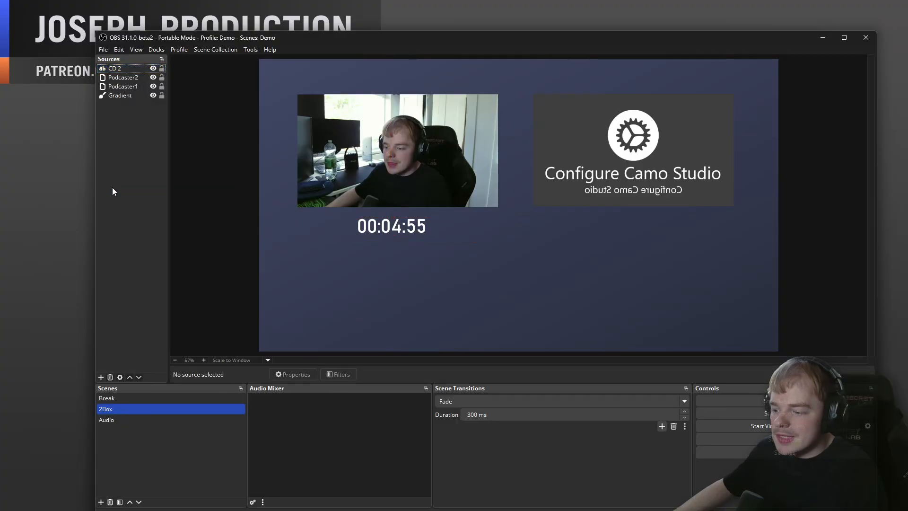
Dock the Sources list between Scenes and Audio Mixer, and replace the CD 2 text with the podcaster's first name.
left_click(127, 68)
left_click_drag(126, 61, 320, 405)
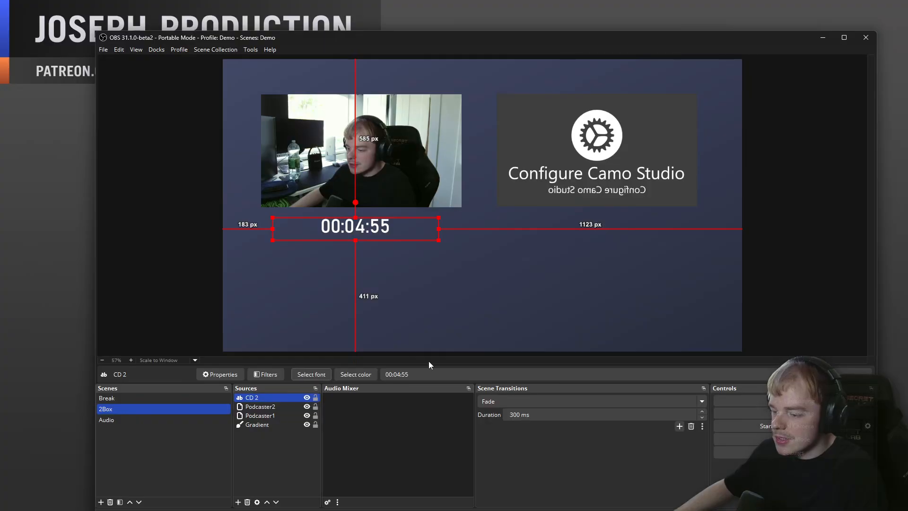
triple_click(397, 374)
type("Joseph")
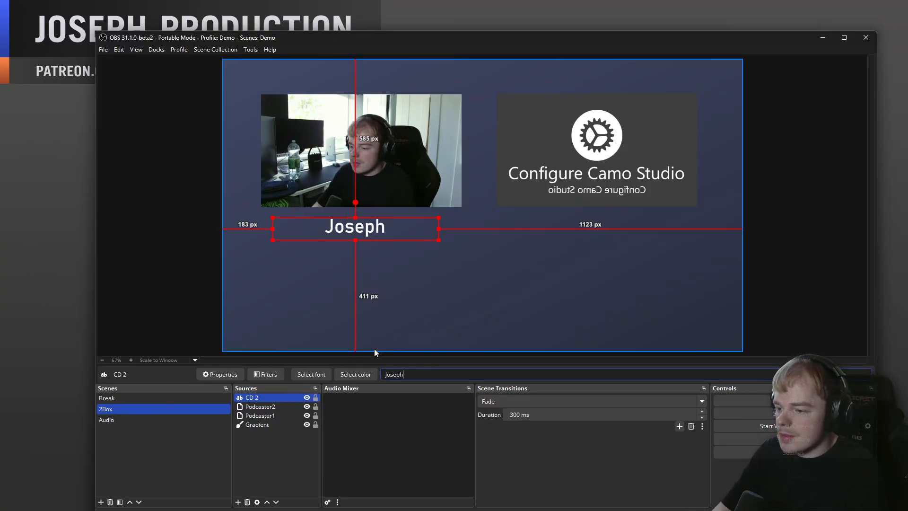
Rename the CD 2 text source as Pod1Name.
right_click(258, 399)
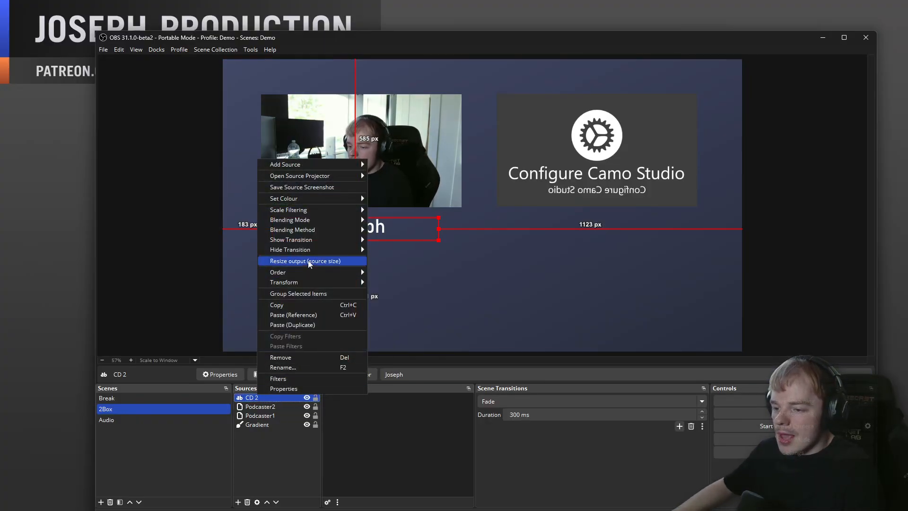
left_click(297, 365)
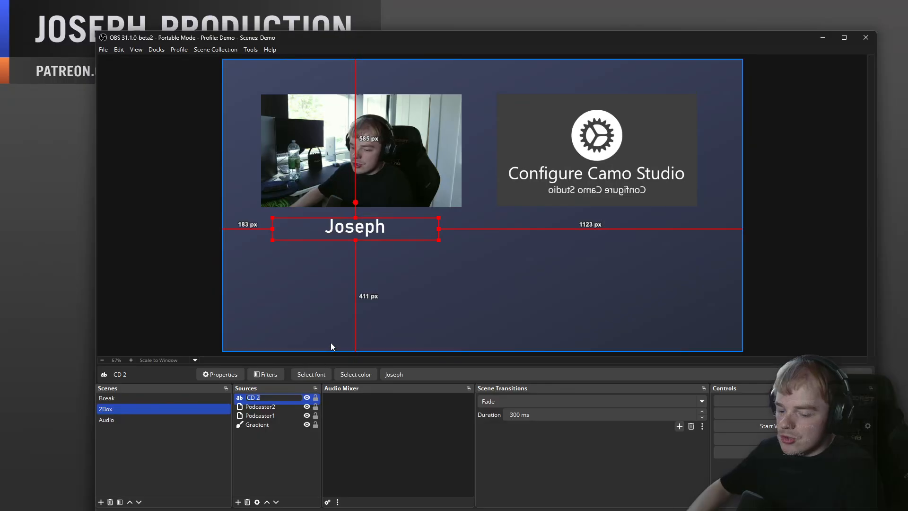
type("Pod")
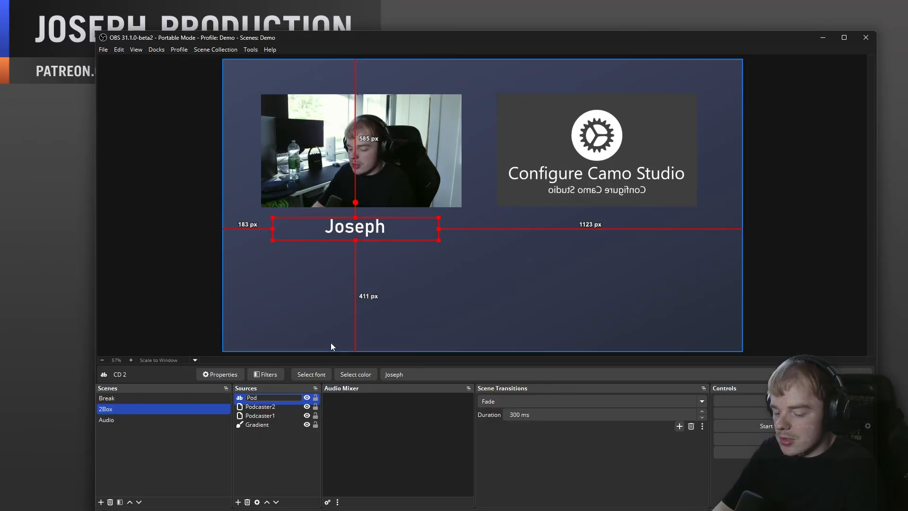
type("1Name")
key("Return")
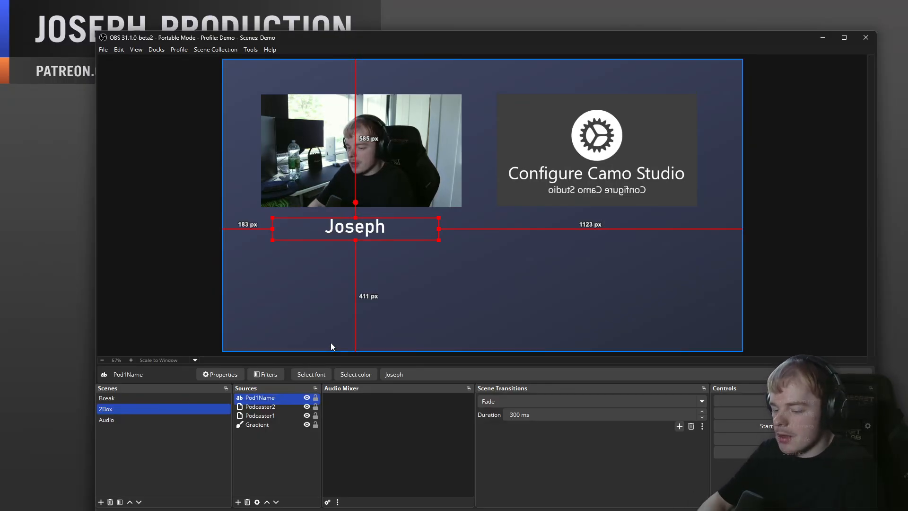
Copy the Pod1Name source and paste it into the 2Box scene as a duplicate.
right_click(281, 160)
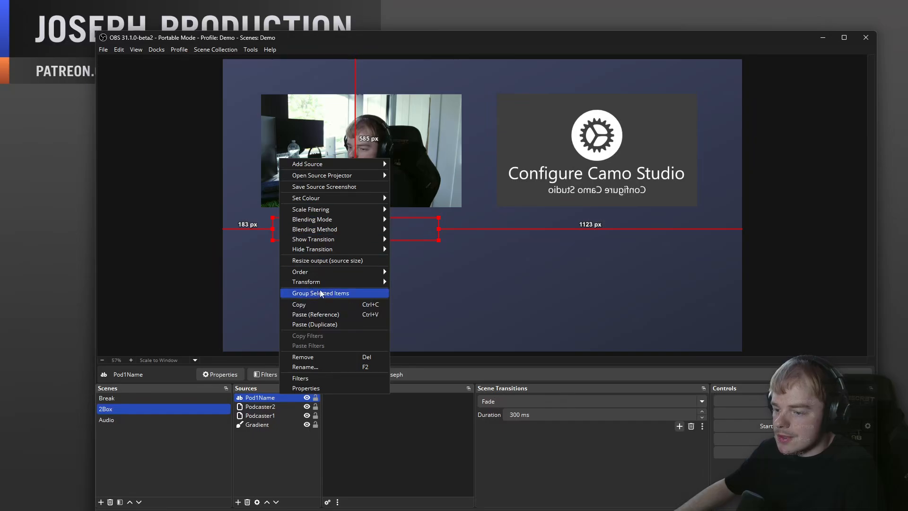
left_click(313, 304)
right_click(287, 441)
left_click(307, 467)
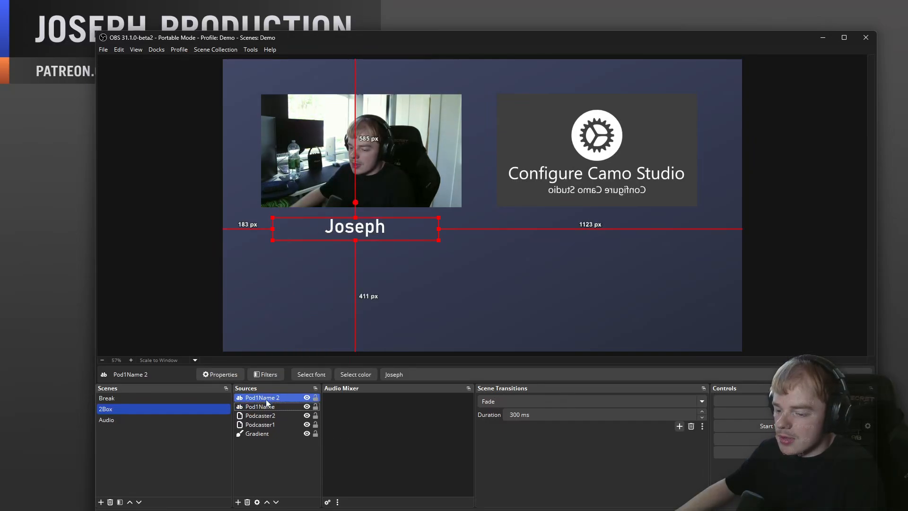
Rename the duplicated name text source as Pod2Name.
right_click(267, 400)
left_click(304, 374)
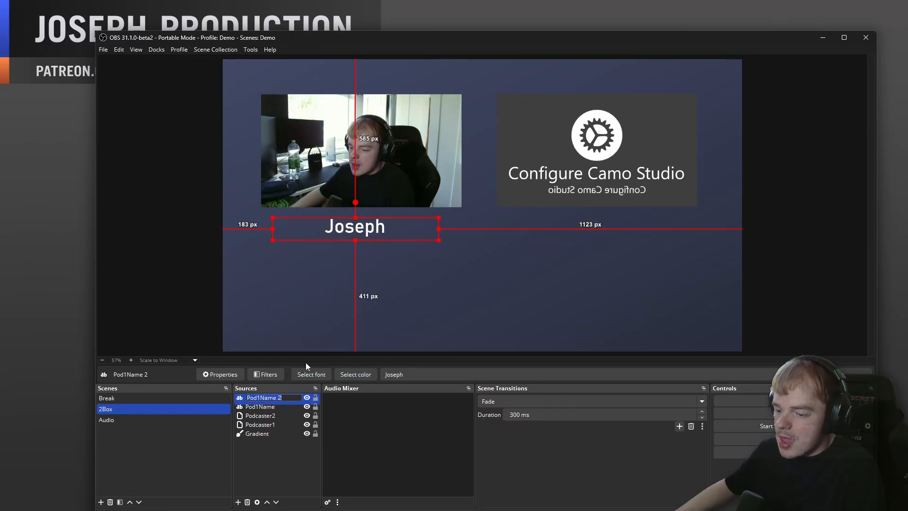
key("BackSpace")
key("BackSpace")
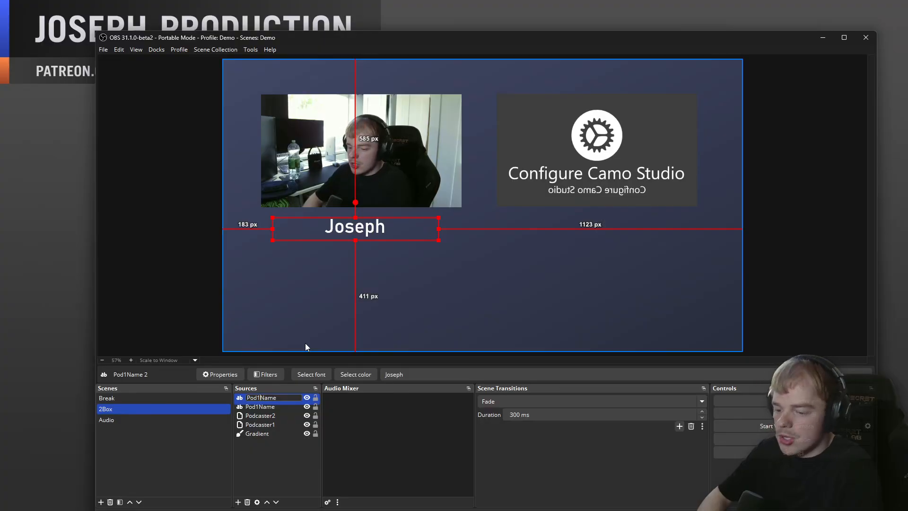
key("BackSpace")
type("2")
key("Return")
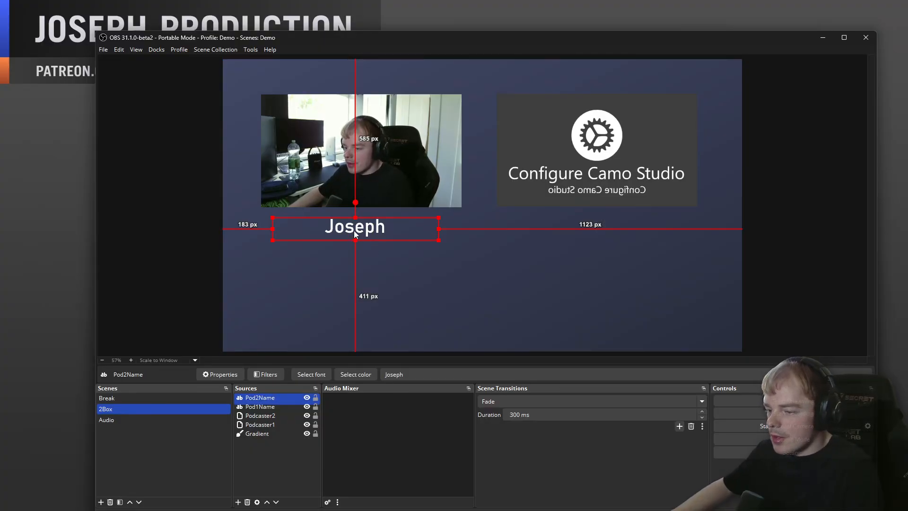
Move the Pod2Name text beneath the Podcaster2 feed, to about 1106, 592 px.
right_click(258, 399)
left_click(251, 402)
left_click_drag(354, 231, 605, 232)
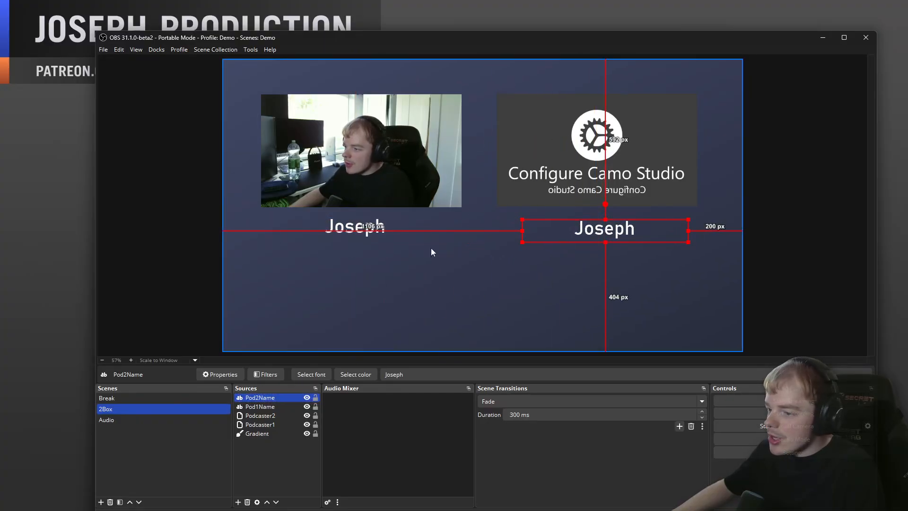
Nudge the Pod2Name text vertically to line up with Pod1Name, at about 1106, 584 px.
left_click(364, 233)
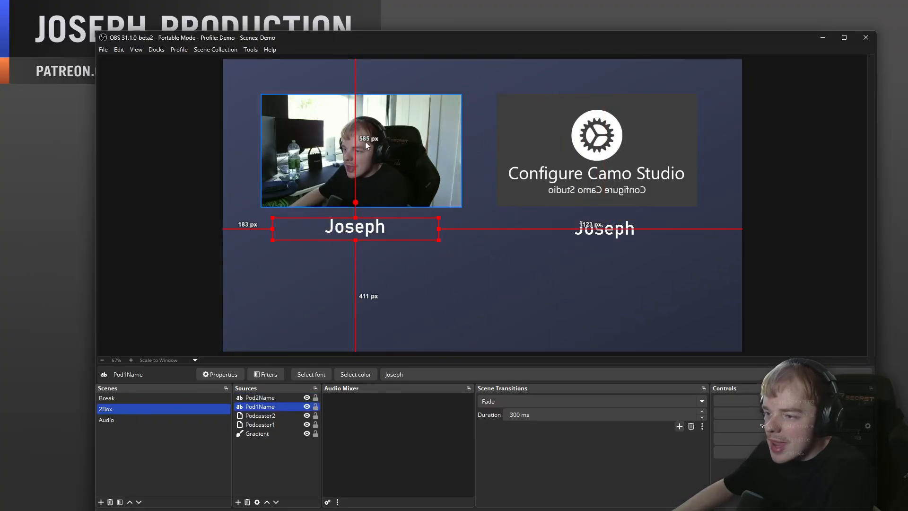
left_click(600, 231)
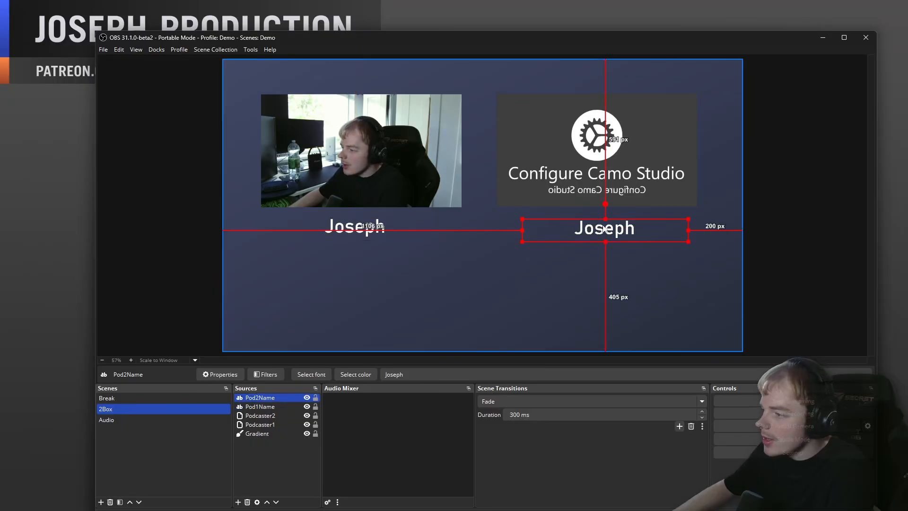
key("Up")
key("Up")
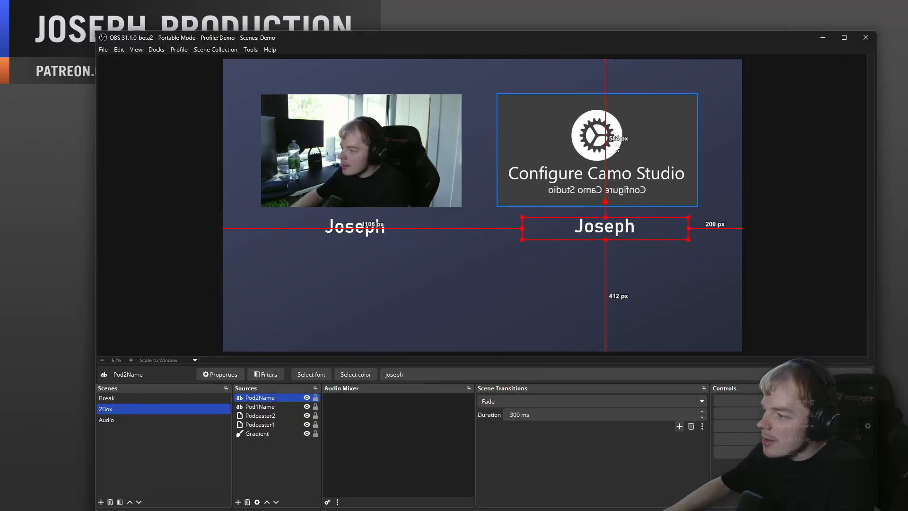
left_click(407, 232)
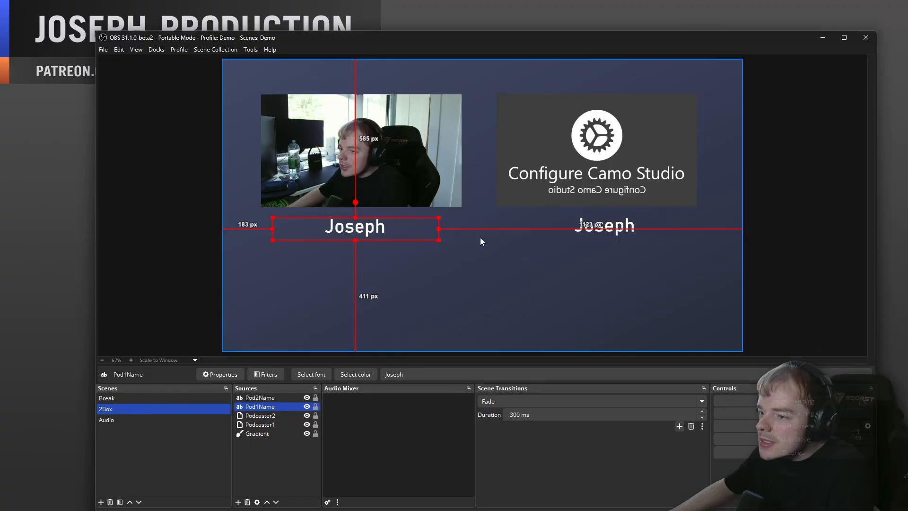
left_click(619, 231)
key("Down")
key("Down")
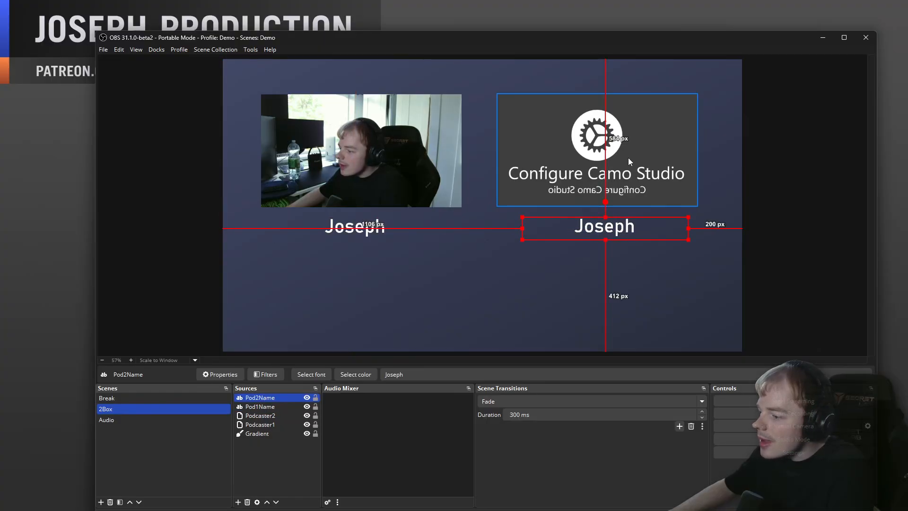
Nudge the Pod2Name text sideways to centre it beneath the Podcaster2 feed, about 229 px from the canvas's right edge.
left_click(371, 218)
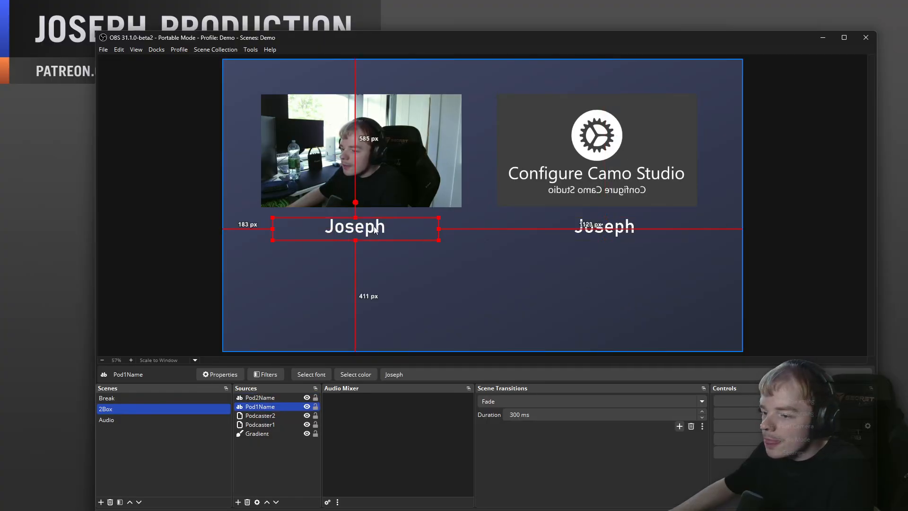
left_click(602, 232)
key("Left")
key("Left")
key("Left")
key("Left")
key("Left")
key("Left")
key("Left")
key("Left")
key("Left")
key("Left")
key("Left")
key("Left")
key("Left")
key("Left")
key("Left")
key("Left")
key("Left")
key("Left")
key("Left")
key("Left")
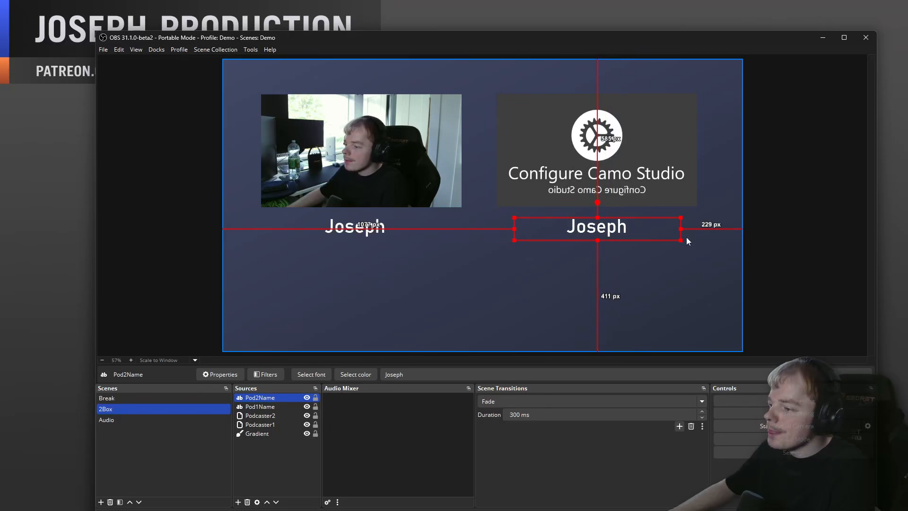
left_click(786, 233)
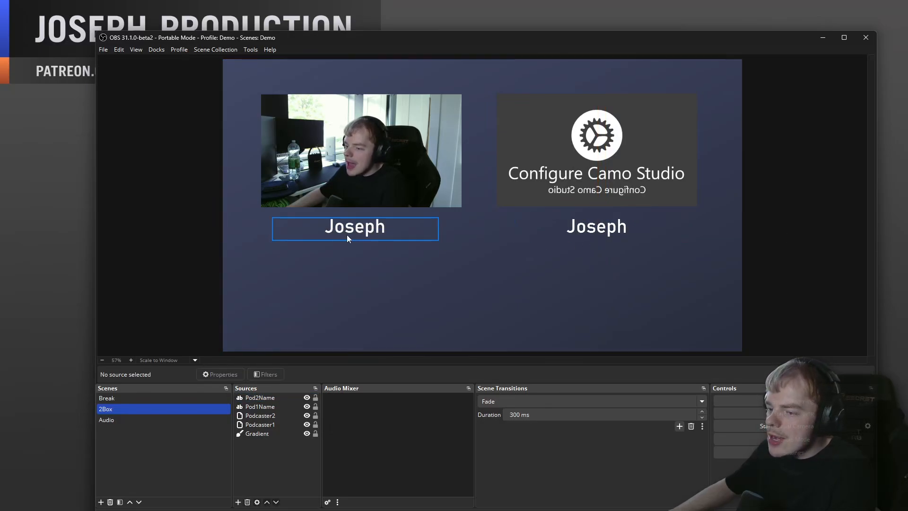
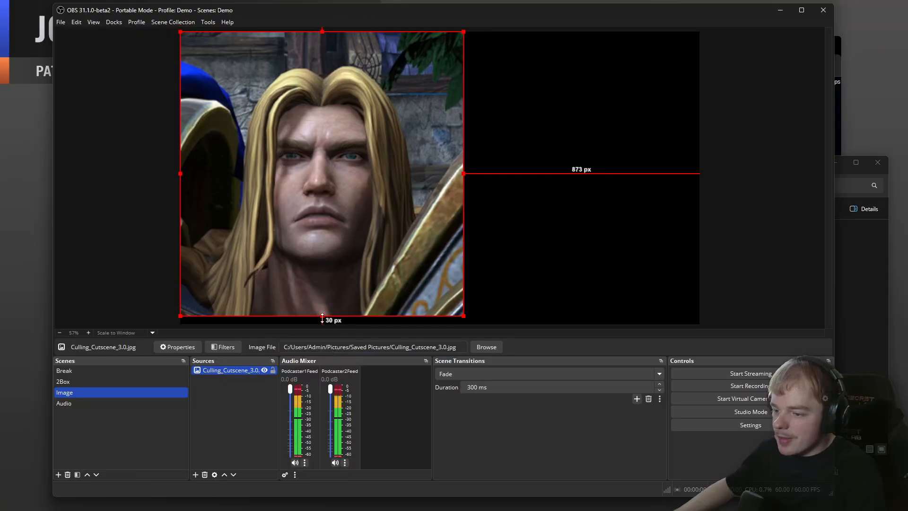
Enlarge the Culling_Cutscene_3.0.jpg image to full canvas height centred horizontally, and review the source alignment snapping settings.
left_click_drag(322, 316, 322, 325)
left_click_drag(330, 286, 447, 285)
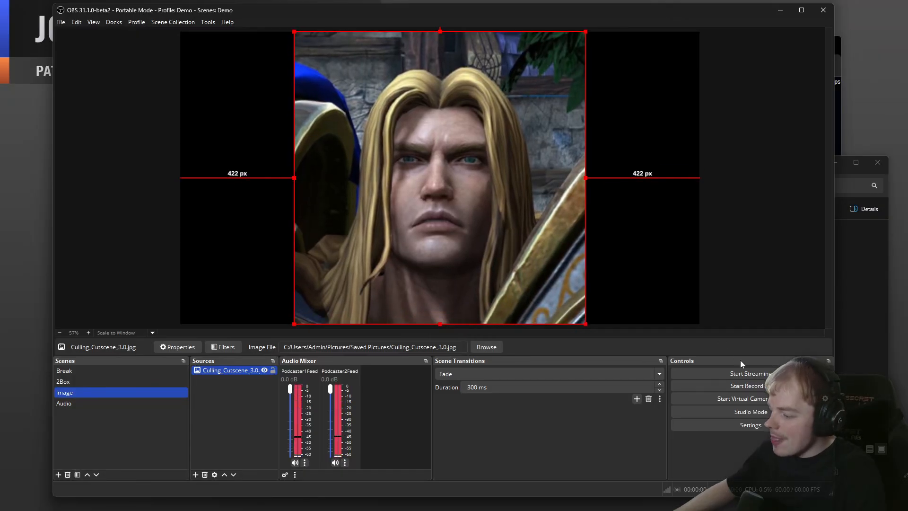
left_click(742, 424)
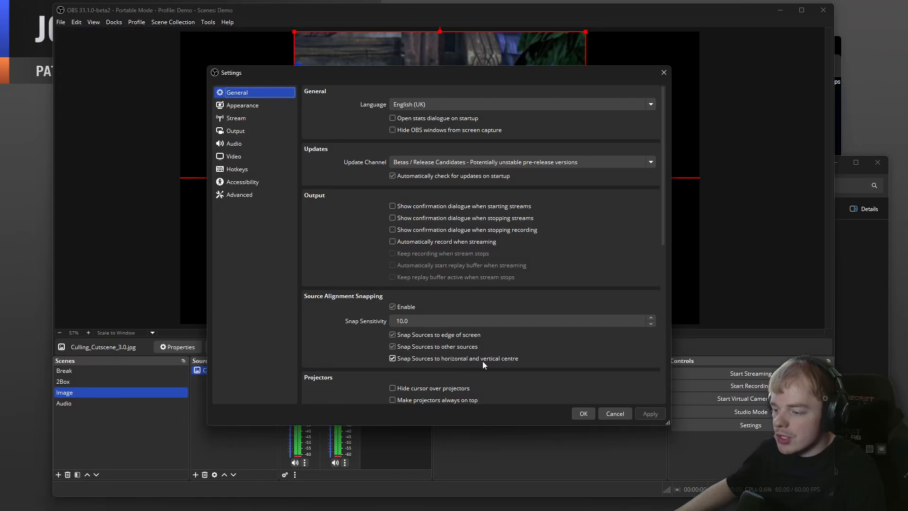
left_click(578, 414)
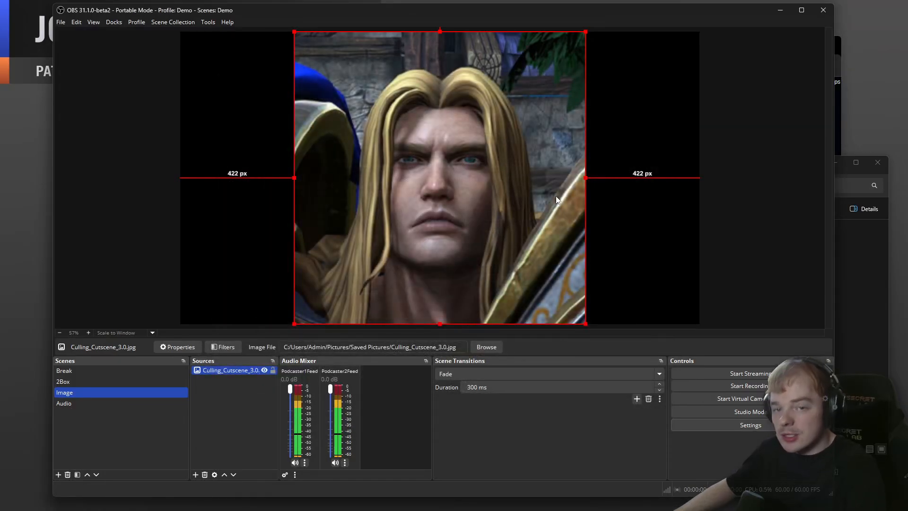
Shrink the image and centre it on the canvas, leaving about 640 px at each side and 219 px above and below.
left_click_drag(441, 32, 444, 150)
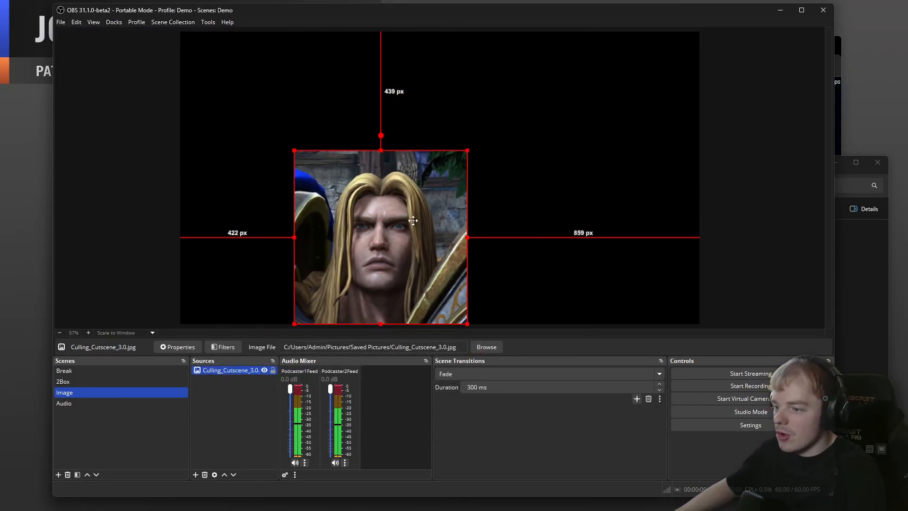
left_click_drag(415, 221, 474, 162)
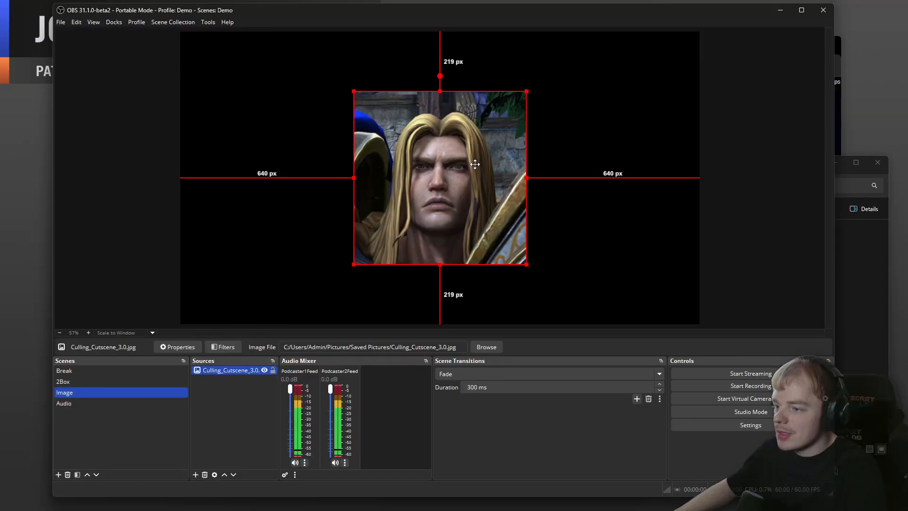
left_click(618, 181)
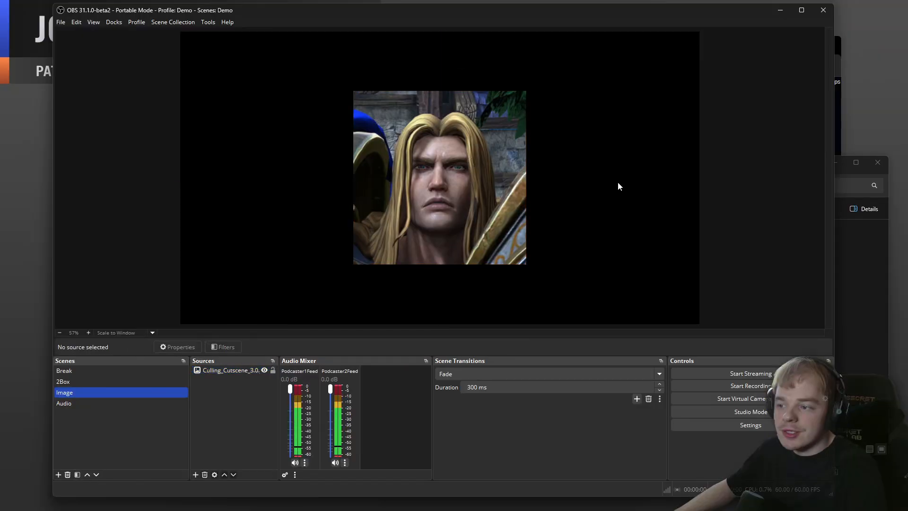
left_click(410, 183)
left_click(235, 427)
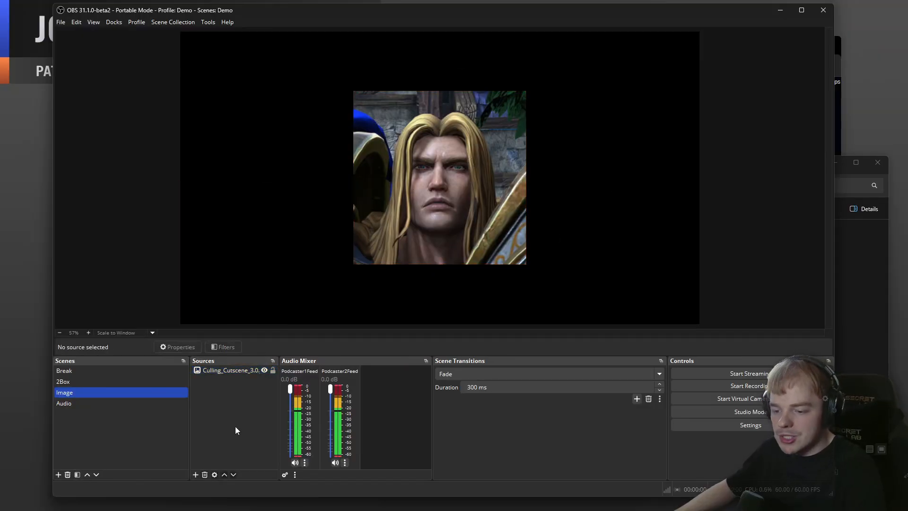
Set the scene transition to Cut and test it by switching between the 2Box and Image scenes.
left_click(81, 381)
left_click(454, 373)
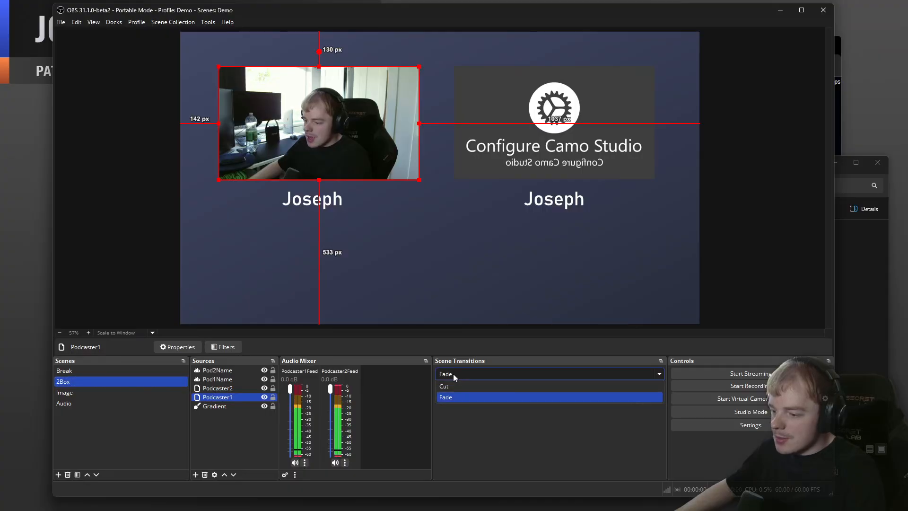
left_click(445, 385)
left_click(115, 393)
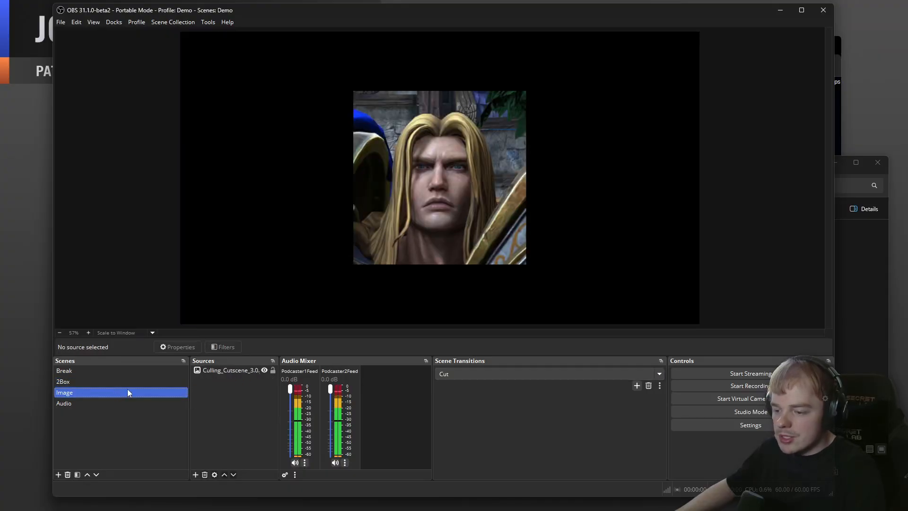
left_click(116, 382)
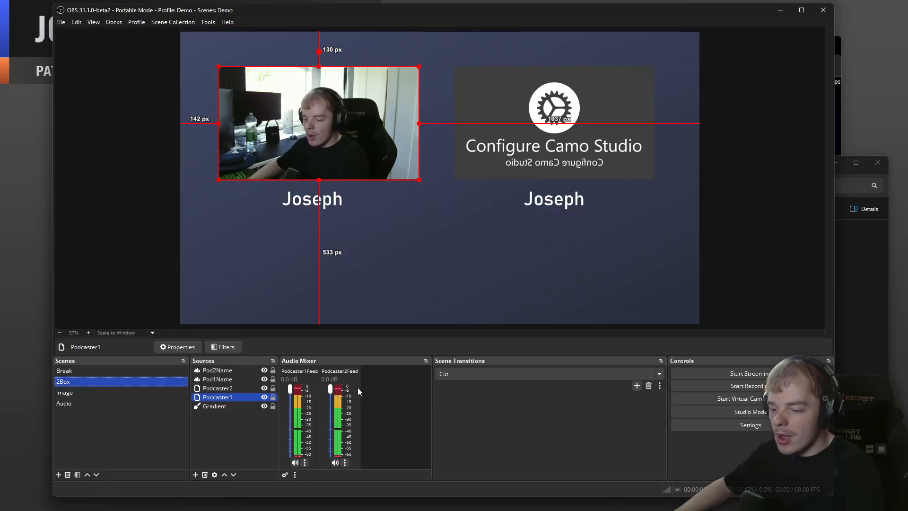
left_click(127, 394)
left_click(120, 383)
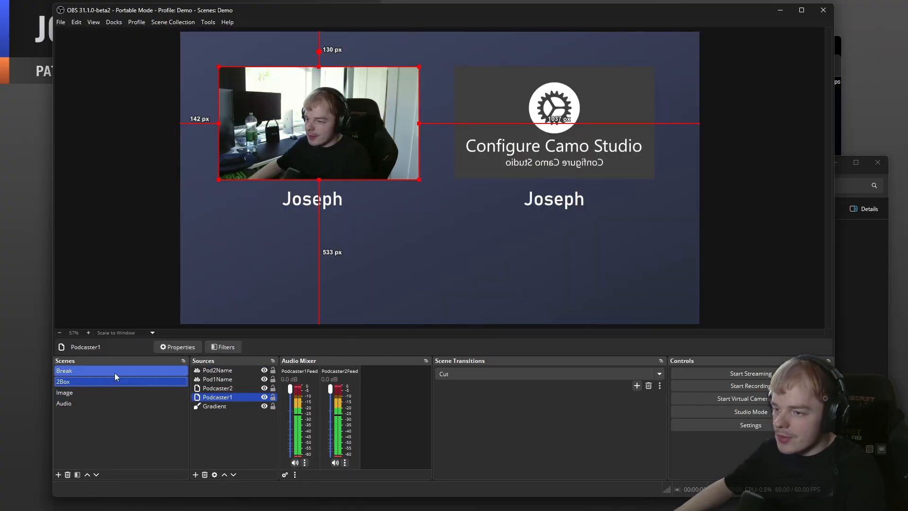
Mute Podcaster1Feed and Podcaster2Feed while on the Break scene, and unmute both again.
left_click(114, 372)
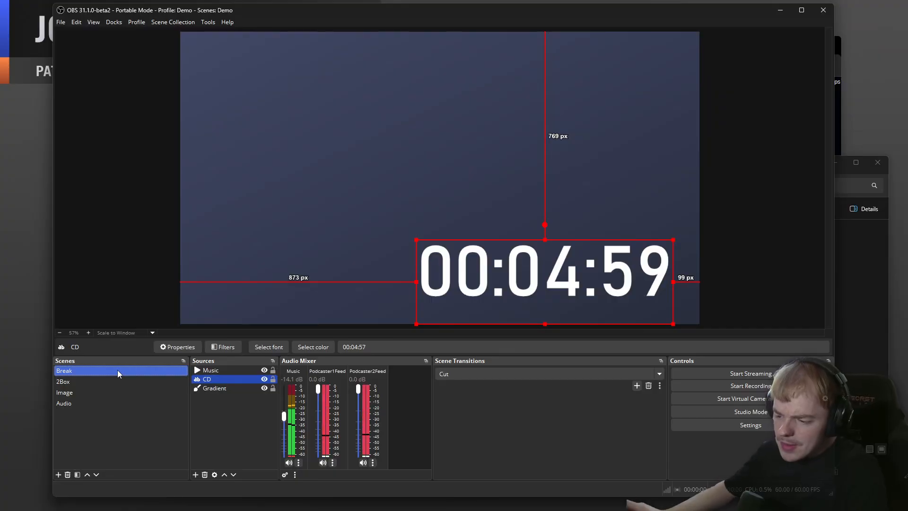
left_click(322, 462)
left_click(363, 463)
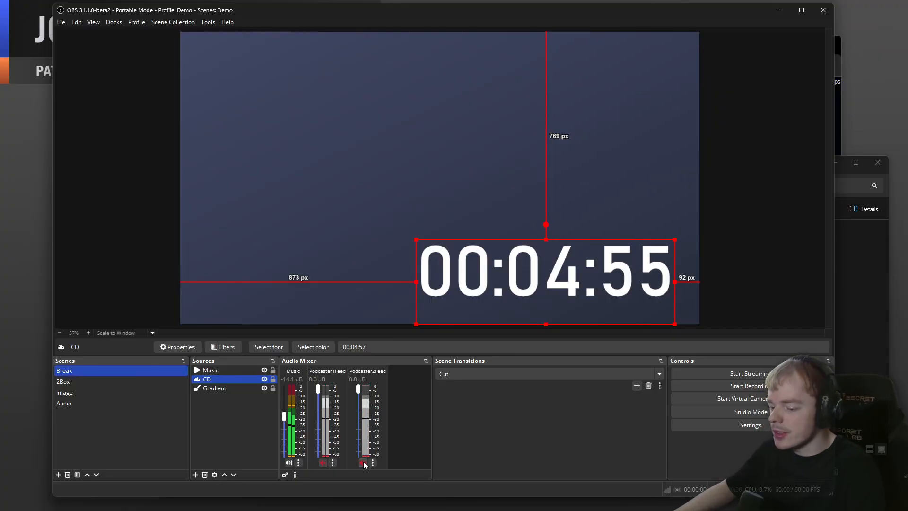
left_click(364, 463)
left_click(321, 463)
left_click(107, 401)
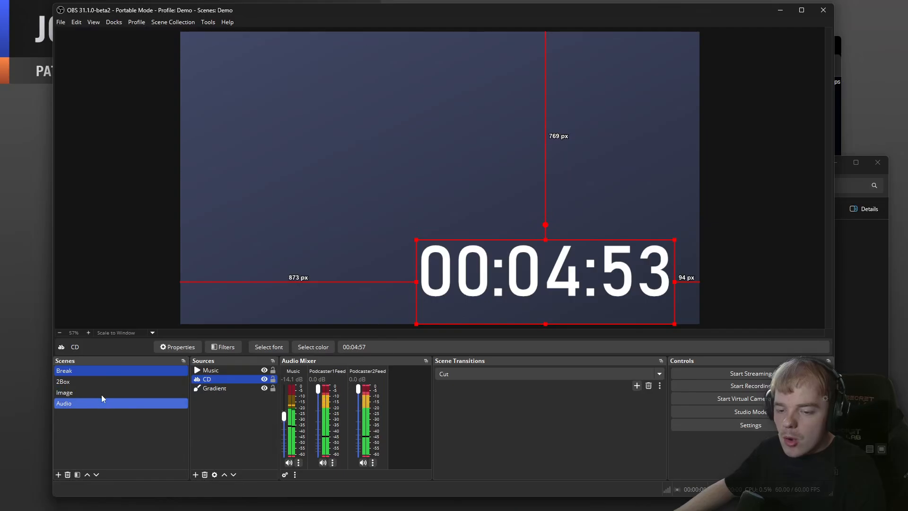
Exclude the Break scene from DSK 1 in the Downstream Keyer dock and close the dock.
left_click(114, 23)
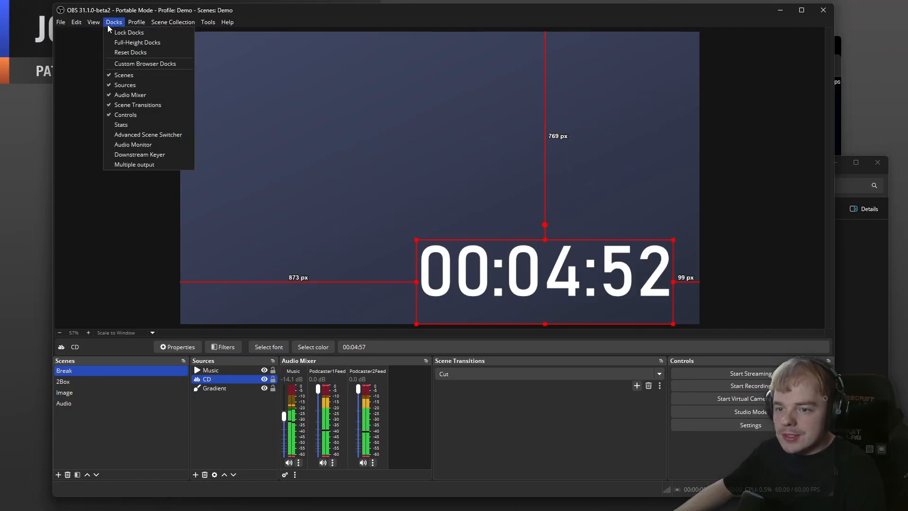
left_click(152, 156)
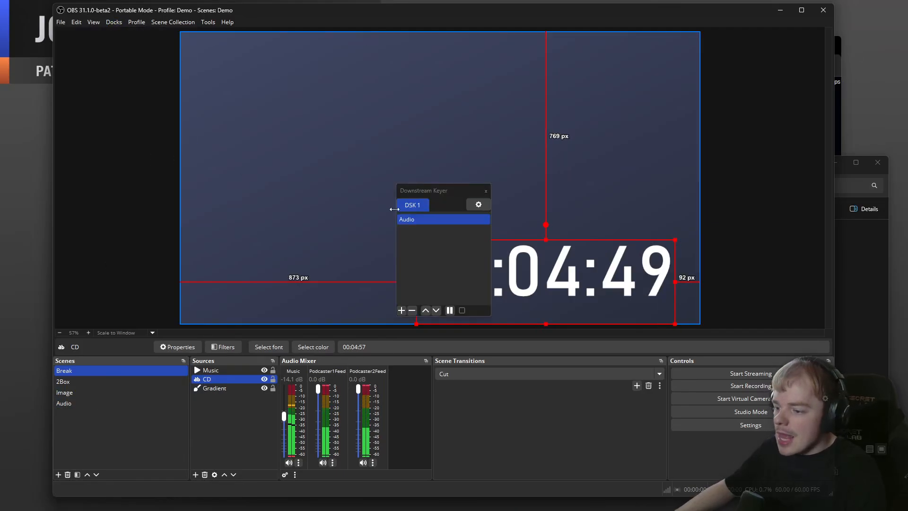
left_click_drag(410, 190, 259, 166)
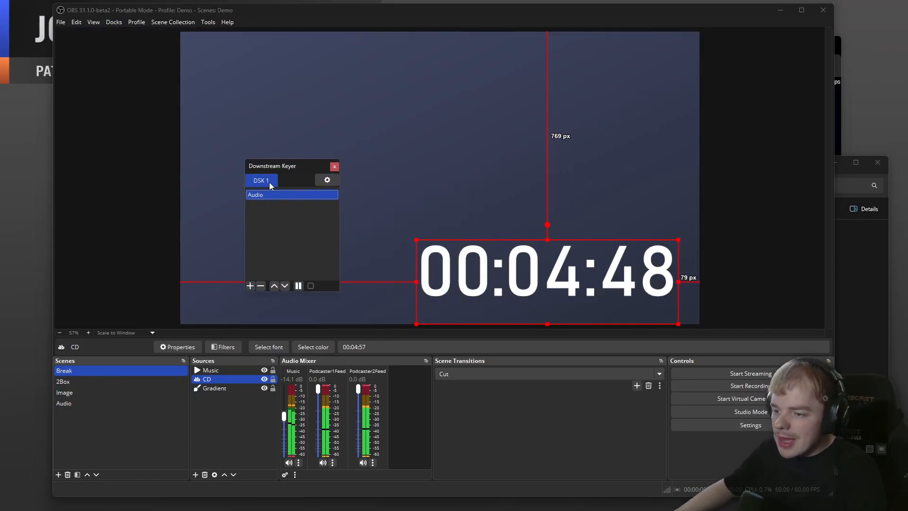
left_click(290, 194)
left_click(325, 181)
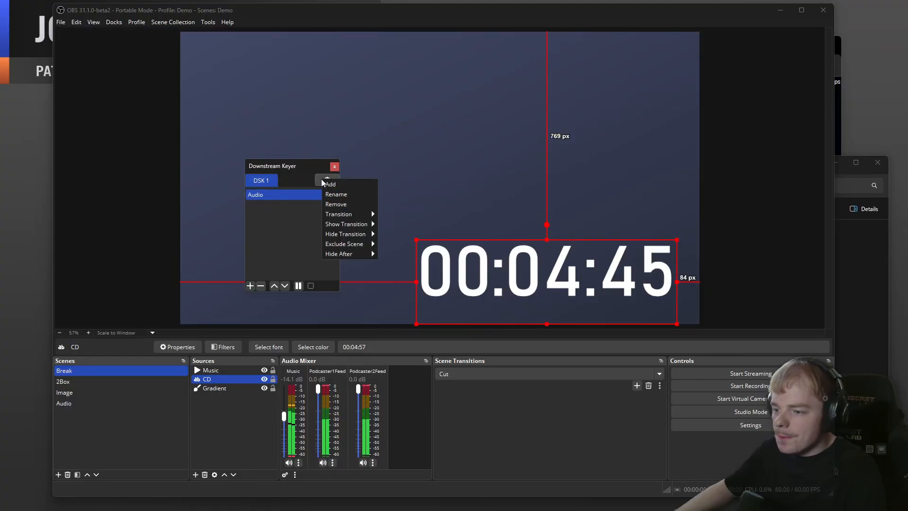
mouse_move(364, 218)
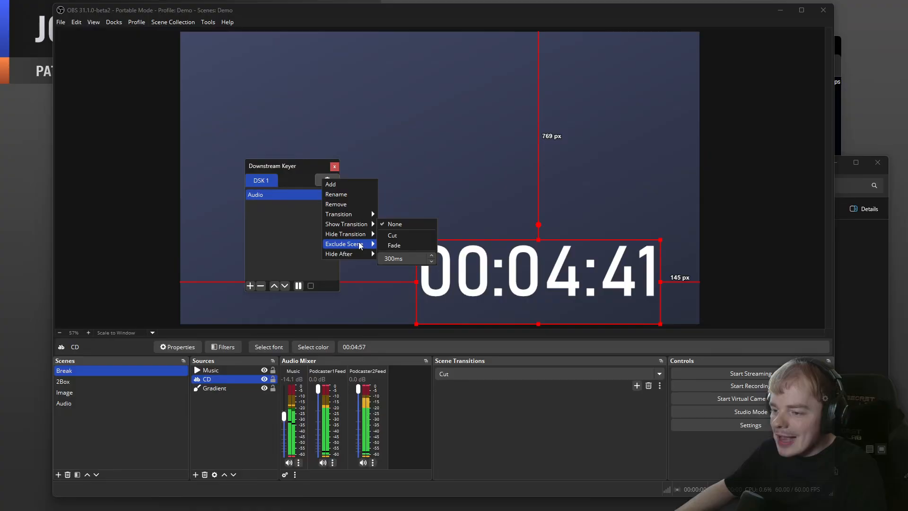
mouse_move(360, 247)
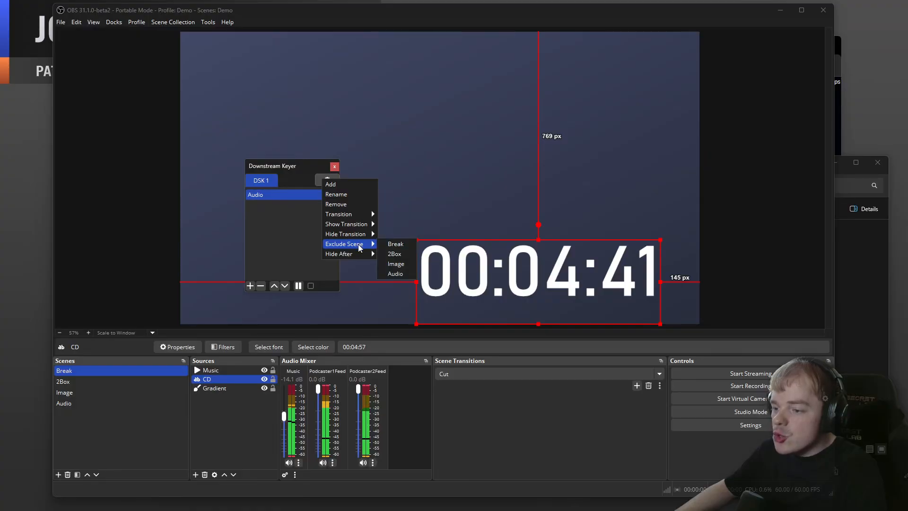
left_click(395, 244)
left_click(335, 166)
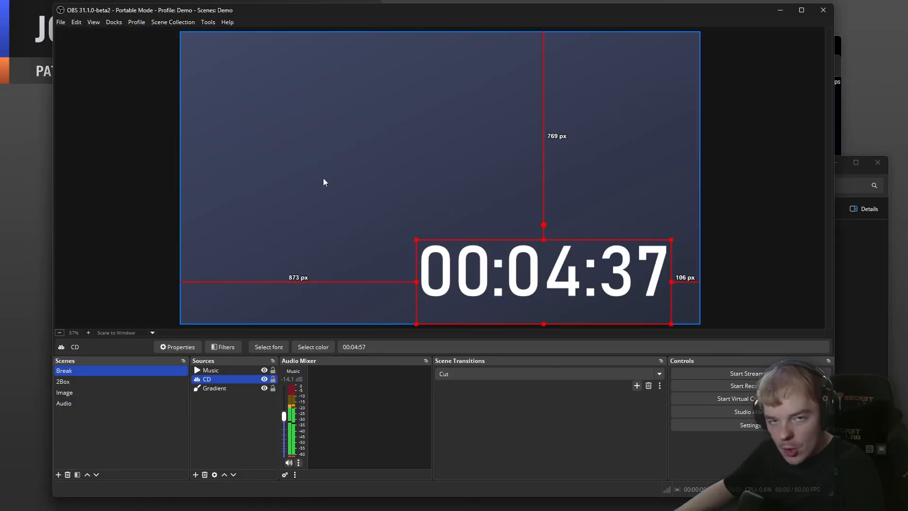
Check which audio sources the mixer shows in the 2Box, Image, Audio and Break scenes, ending on 2Box.
left_click(93, 383)
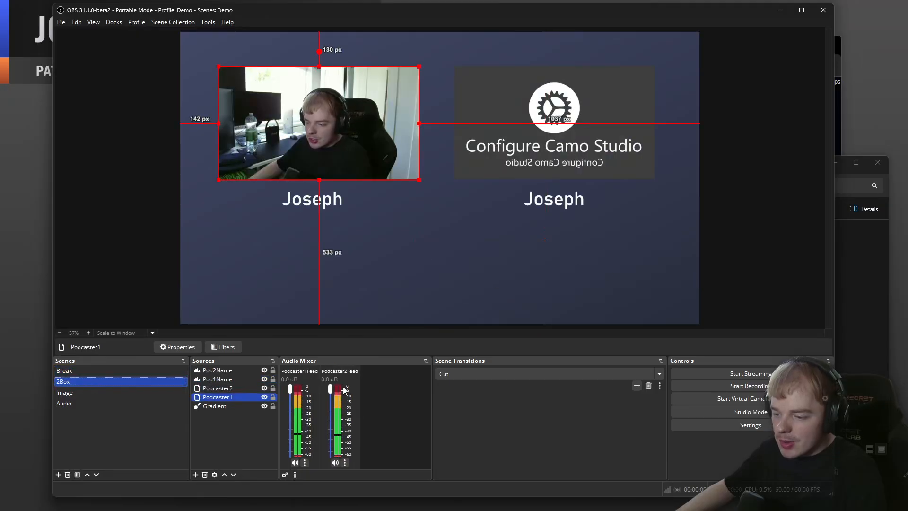
left_click(99, 392)
left_click(95, 403)
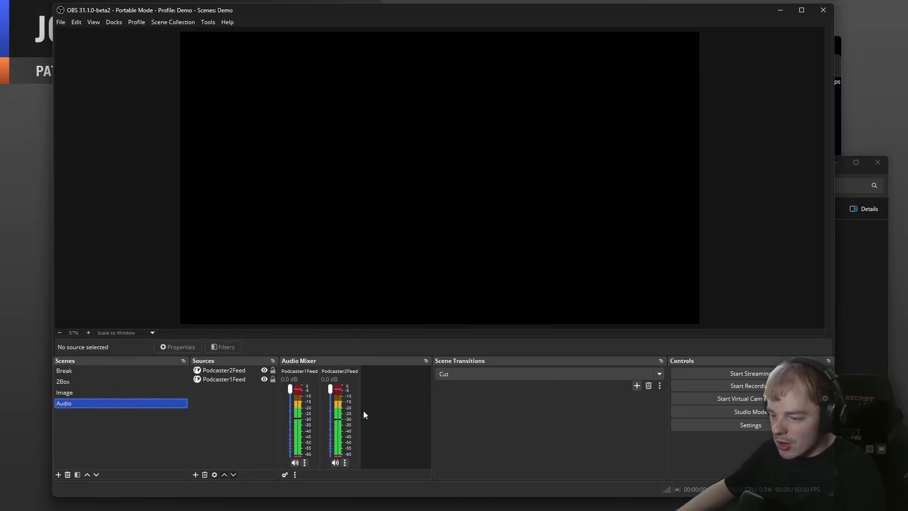
left_click(84, 393)
left_click(84, 381)
left_click(79, 371)
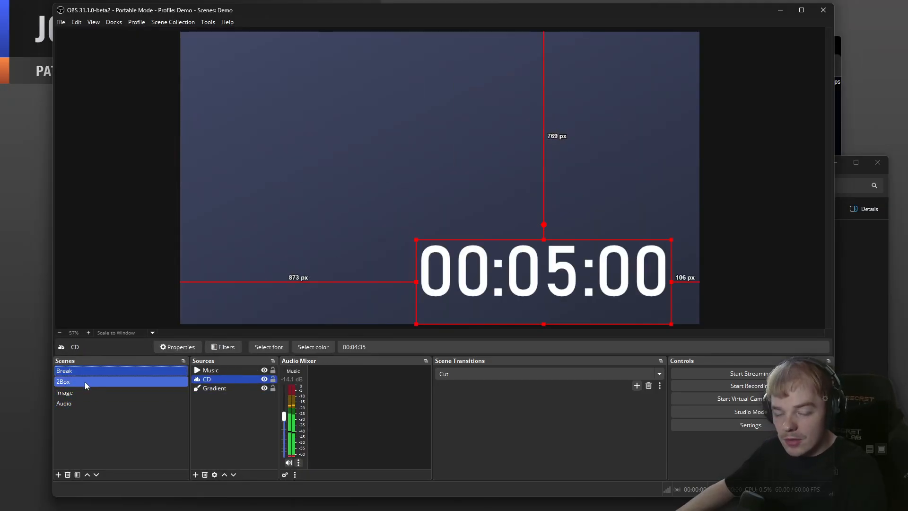
left_click(80, 383)
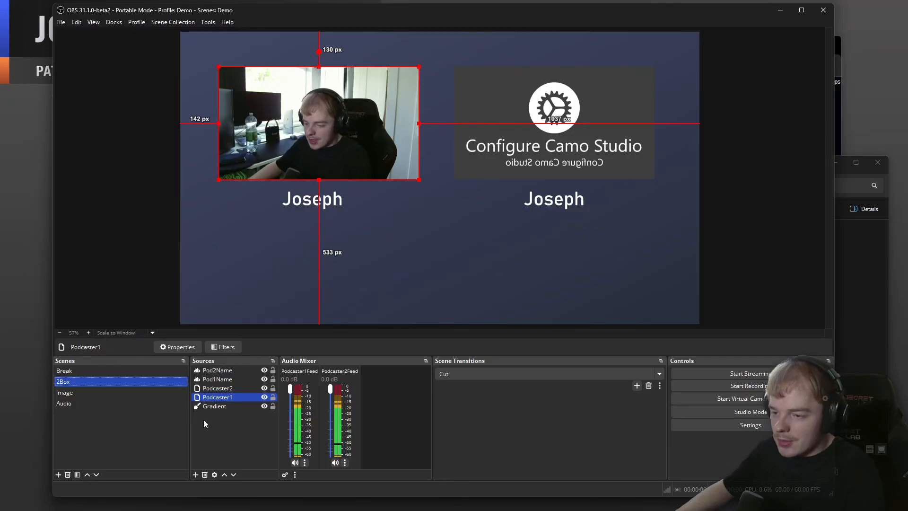
left_click(241, 406)
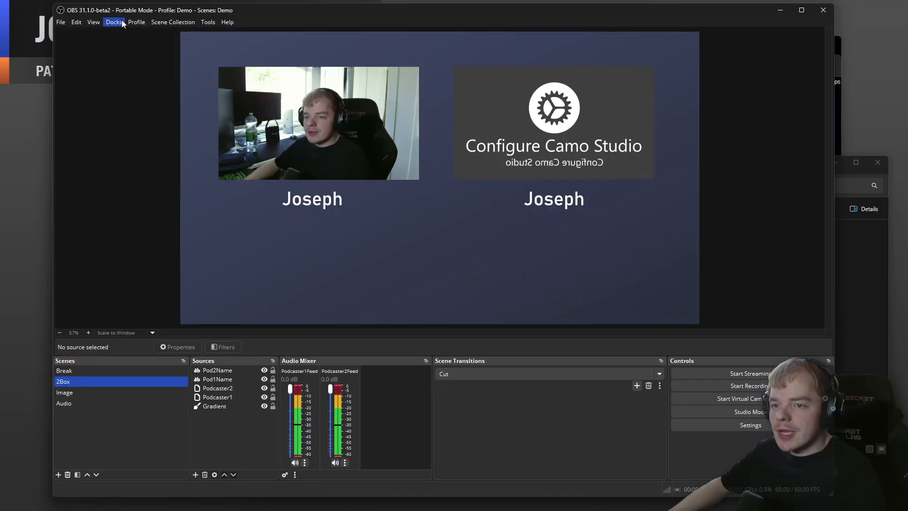
Add a source dock for the Audio scene and move its floating window clear of the Source Docks dialog.
left_click(203, 23)
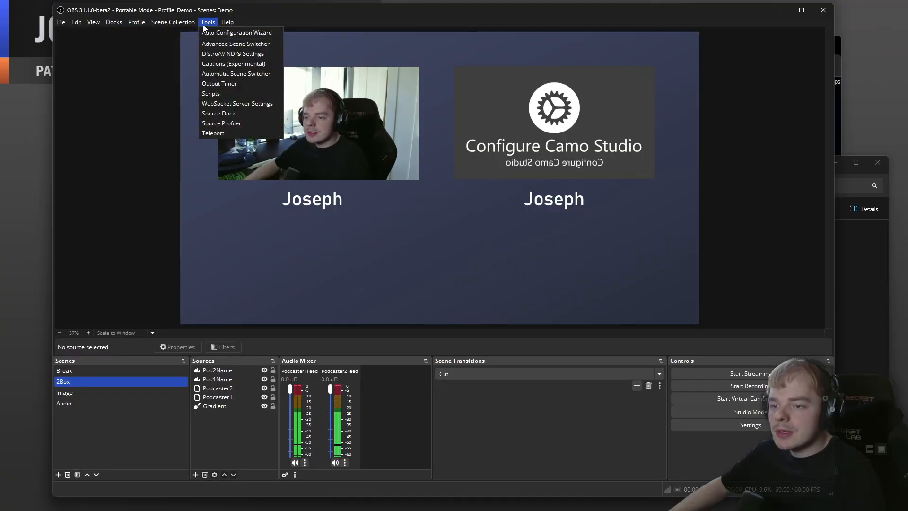
left_click(223, 113)
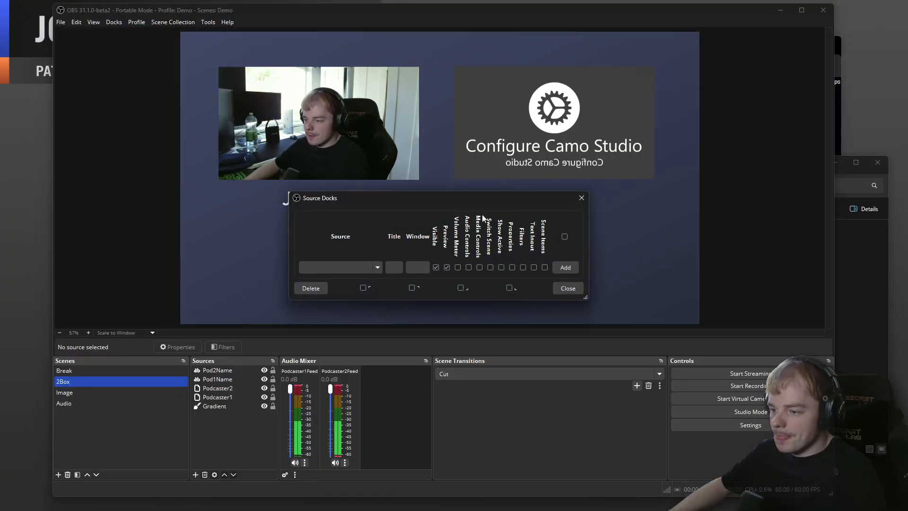
left_click_drag(587, 297, 602, 322)
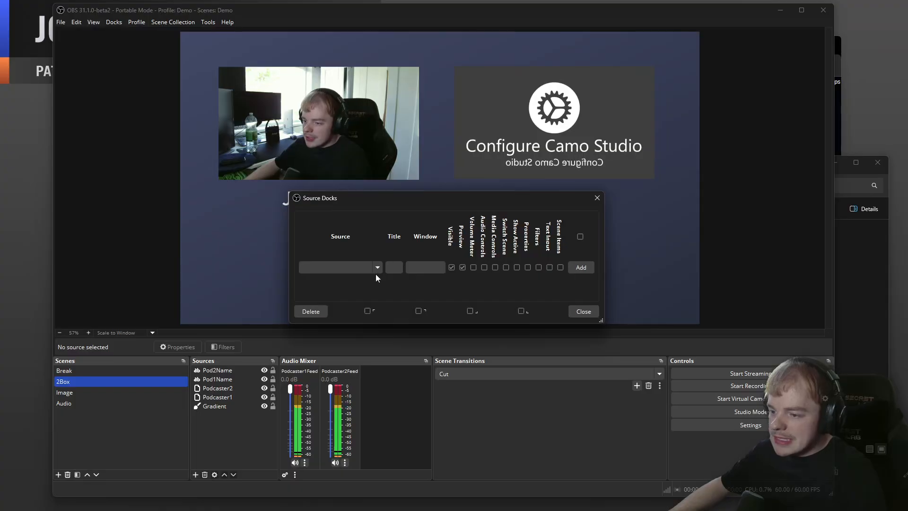
left_click(379, 268)
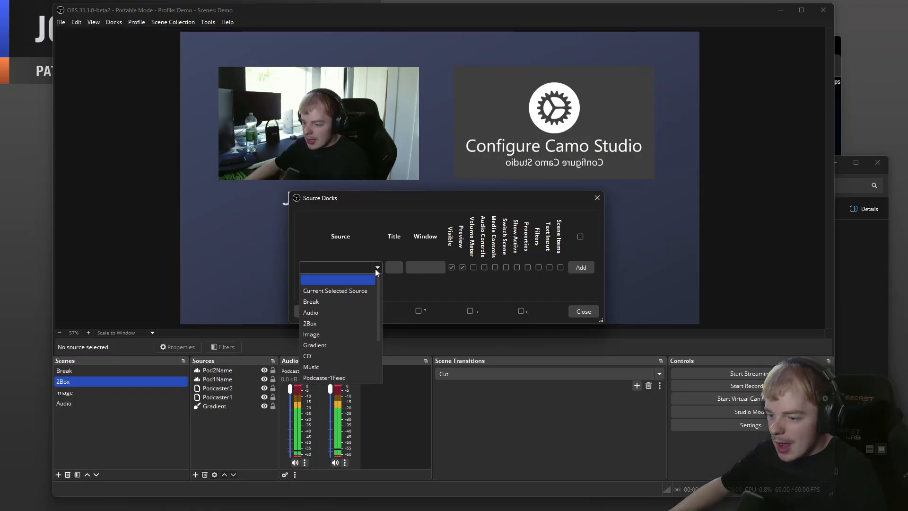
left_click(331, 312)
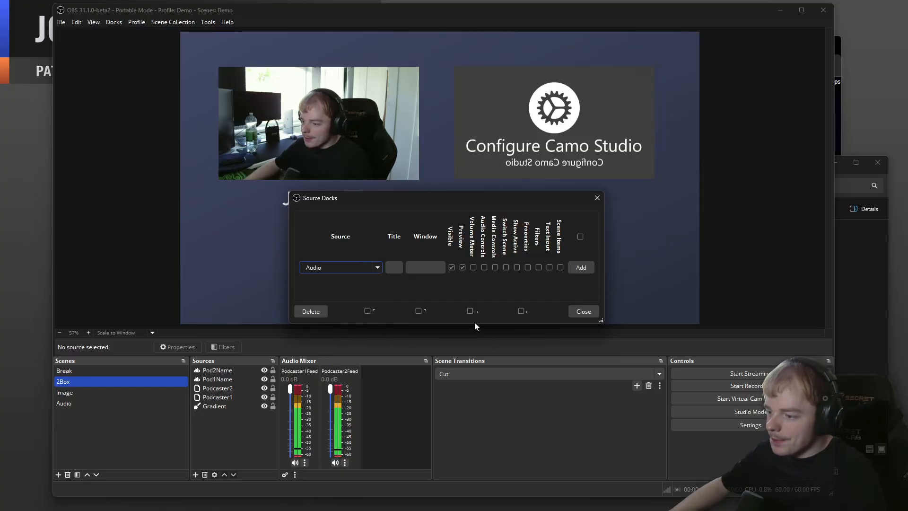
left_click(587, 267)
left_click_drag(504, 254, 689, 256)
left_click_drag(495, 323, 503, 344)
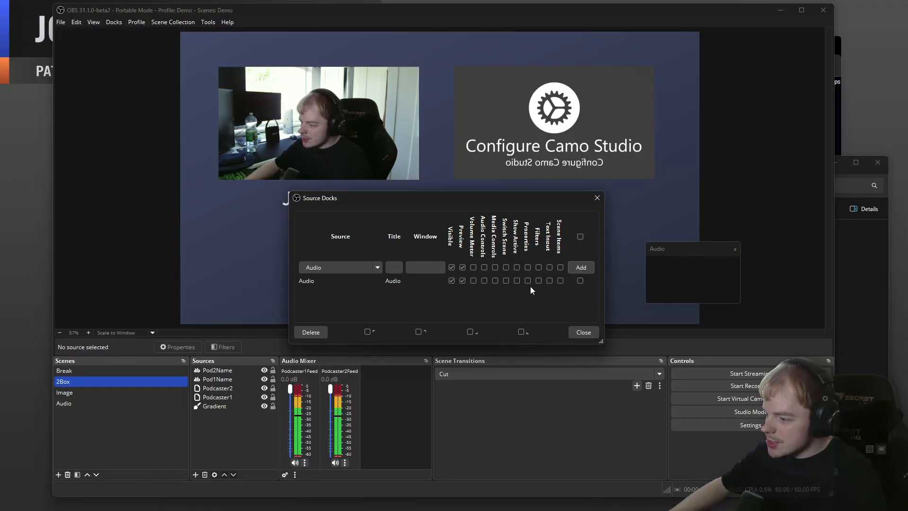
Disable Preview and enable Scene Items for the Audio dock, and make the floating dock slightly taller.
left_click(463, 281)
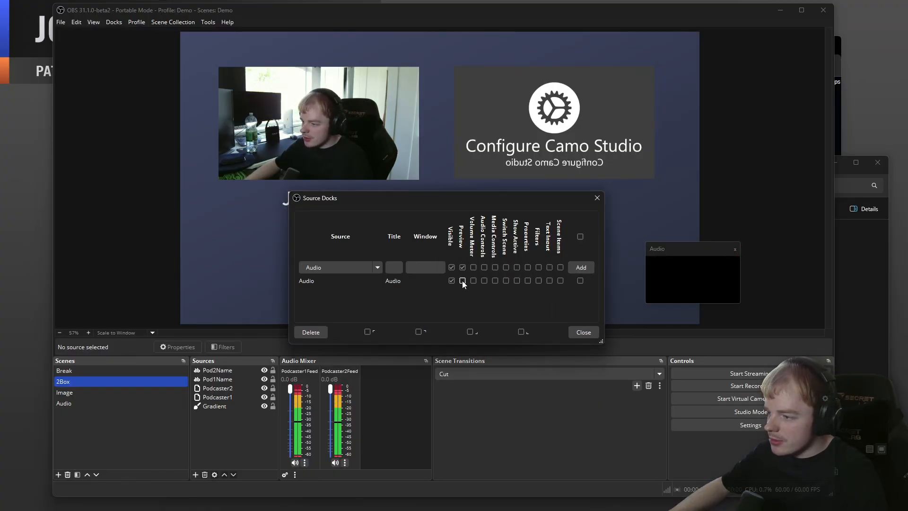
left_click(561, 282)
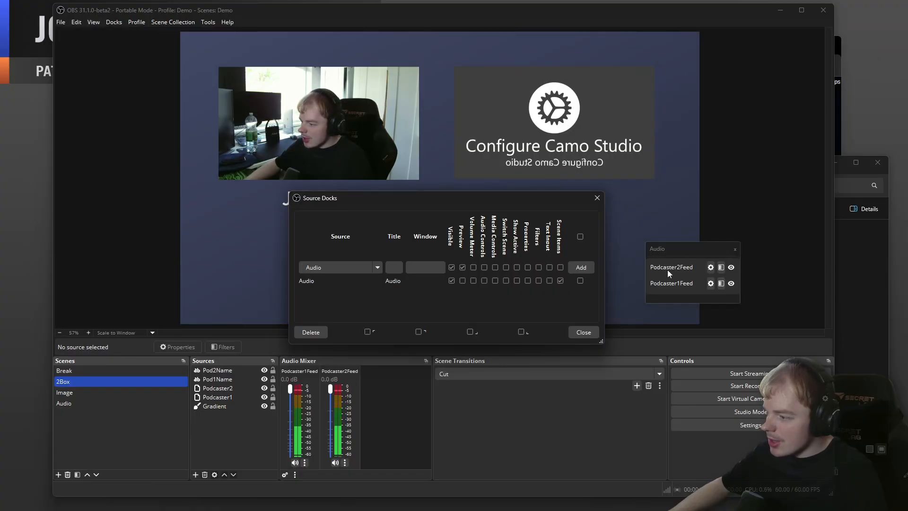
left_click(583, 332)
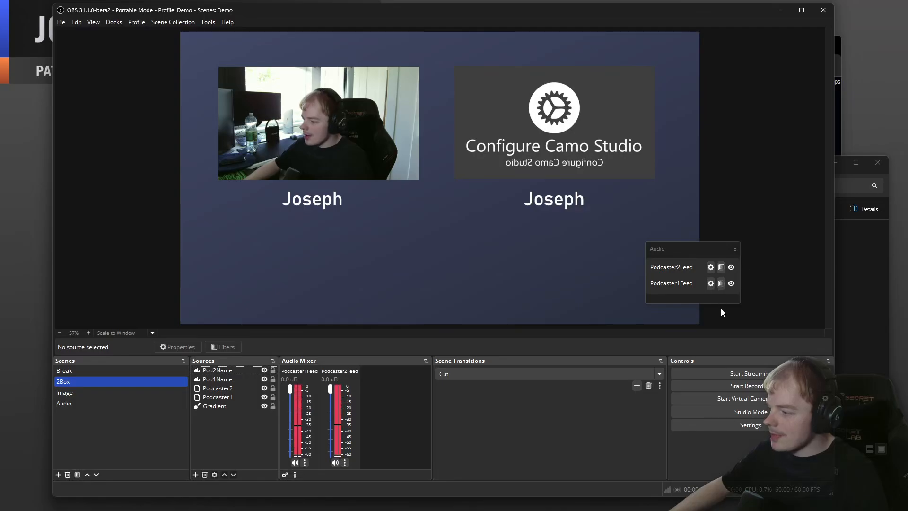
left_click_drag(731, 303, 731, 322)
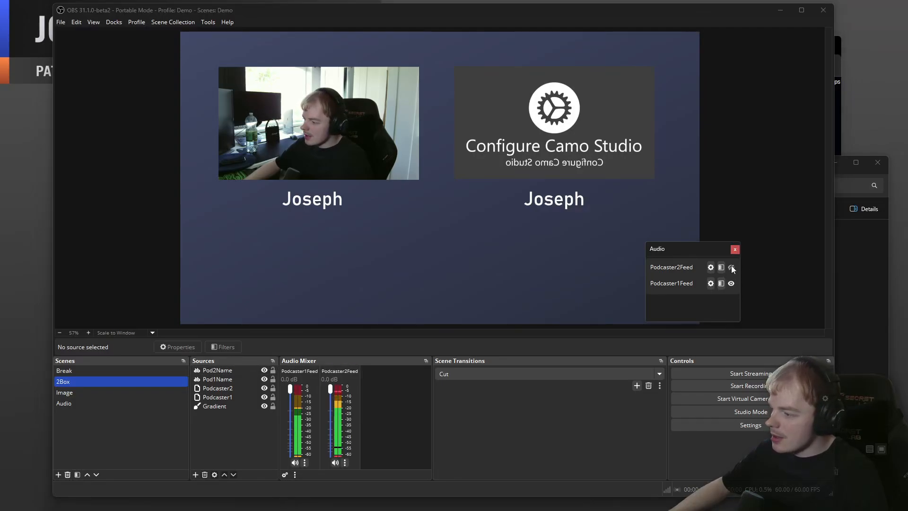
Hide both podcaster feeds in the floating Audio window, show them again, and move the window clear of the preview.
left_click(295, 464)
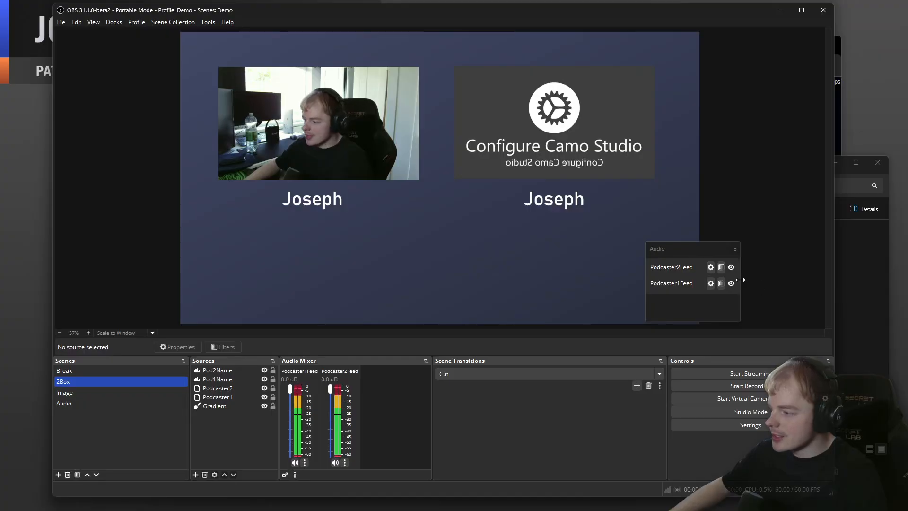
left_click(732, 268)
left_click(732, 283)
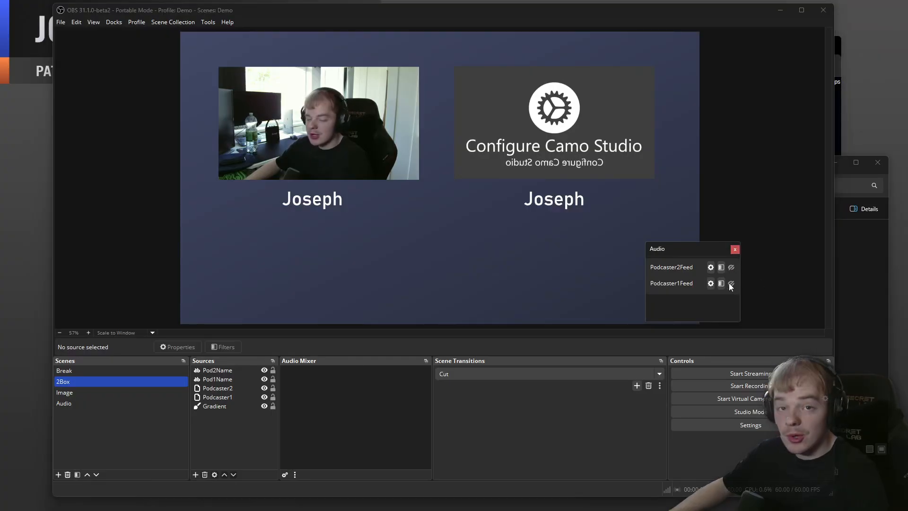
left_click(732, 284)
left_click(731, 268)
left_click_drag(703, 250, 860, 258)
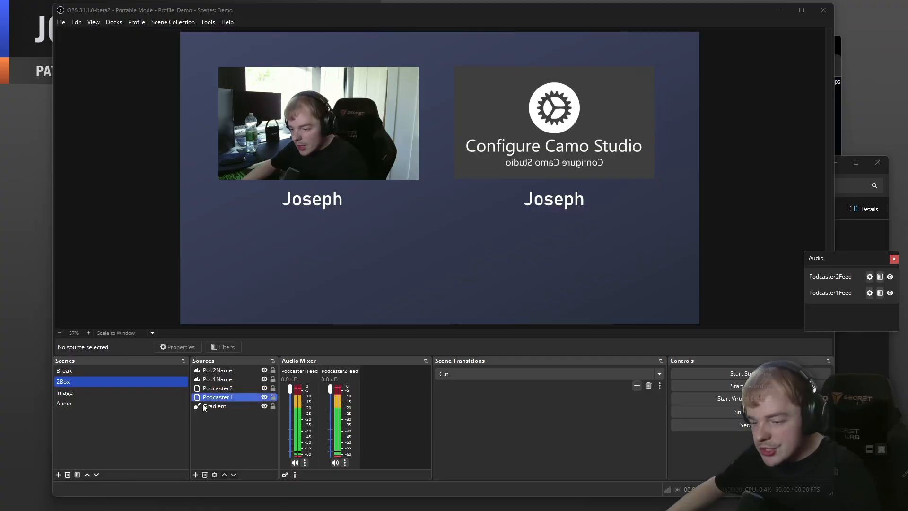
Add a new scene named Podcaster1Full.
left_click(59, 474)
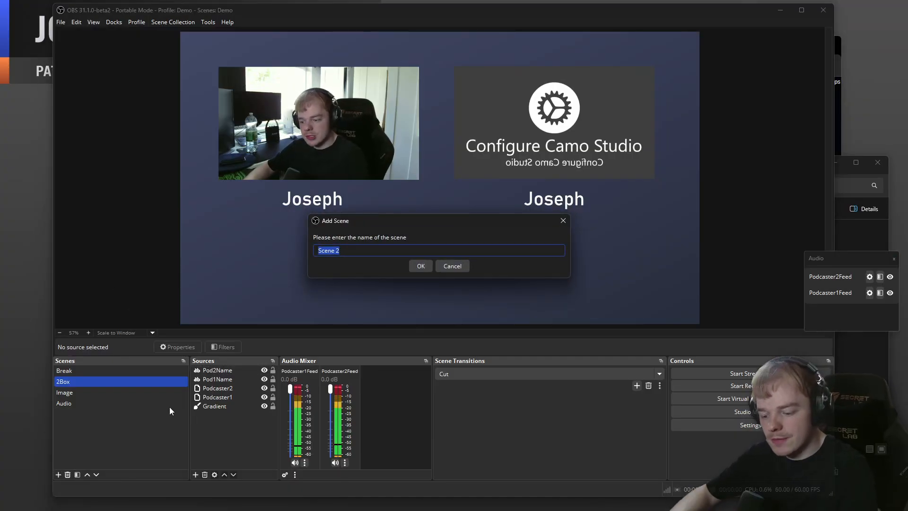
type("Podcas")
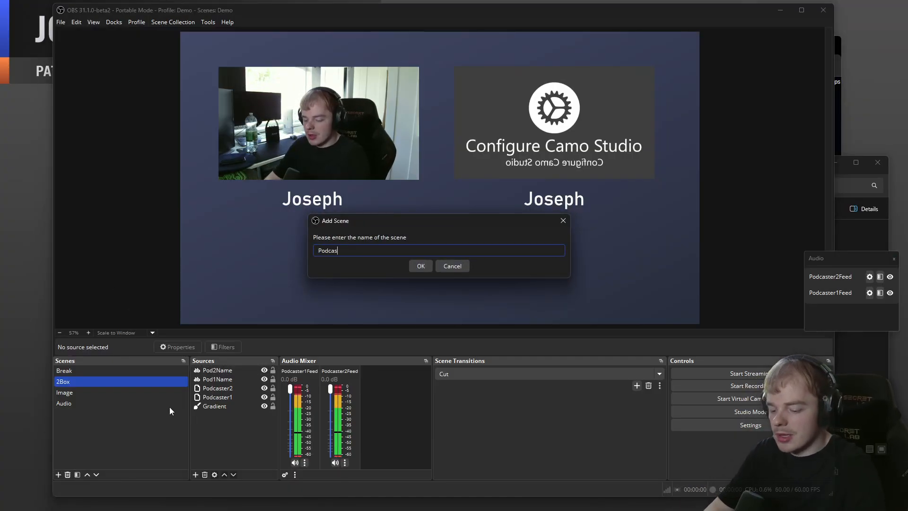
type("ter1Full")
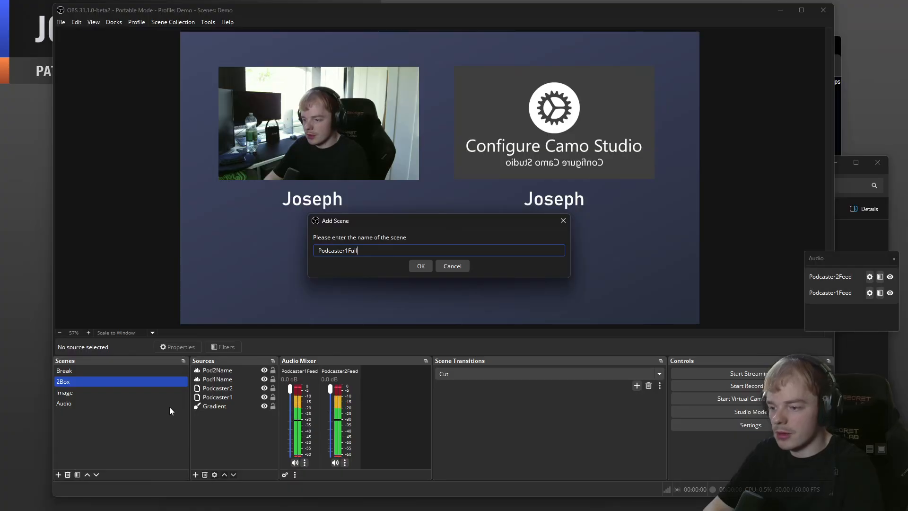
key("Return")
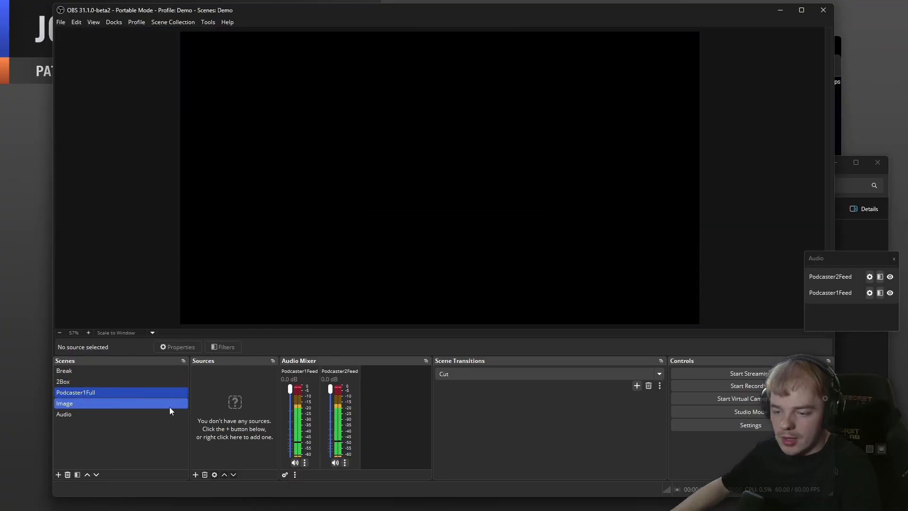
Copy the Podcaster1 source from the 2Box scene and paste it as a reference into Podcaster1Full.
left_click(115, 384)
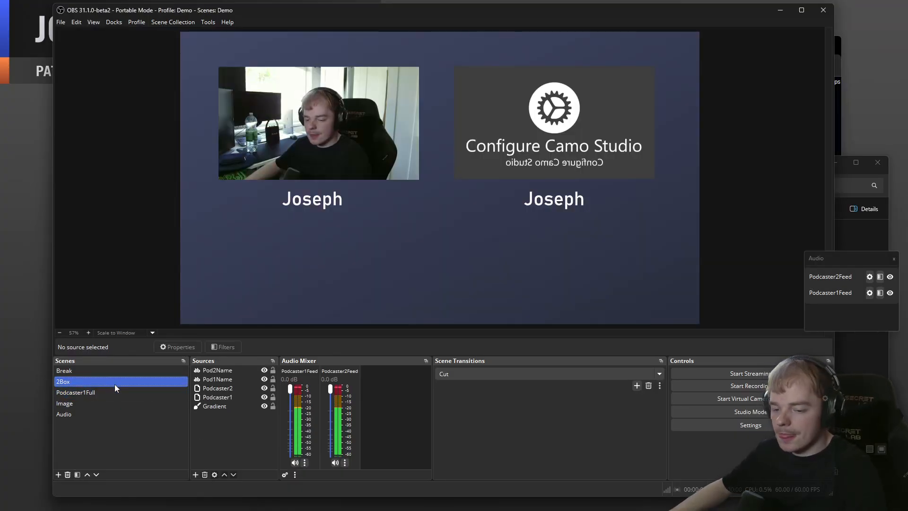
left_click(232, 399)
right_click(232, 398)
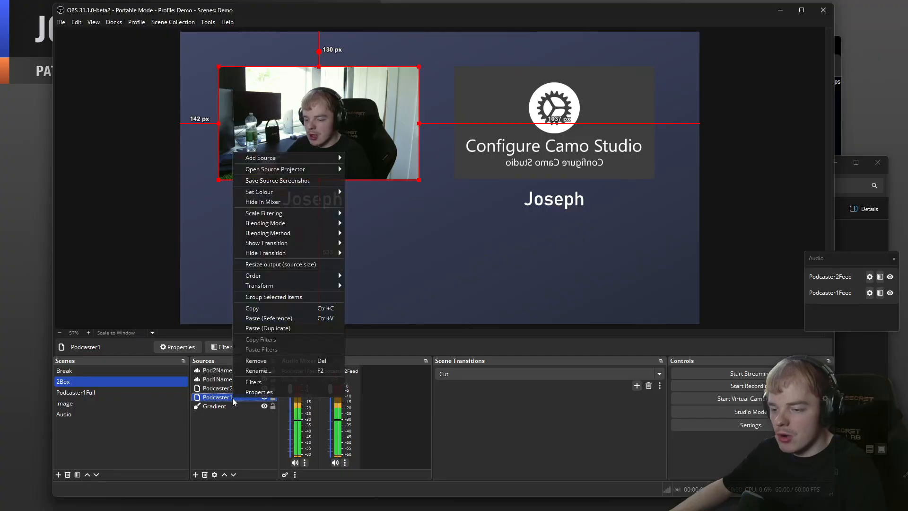
left_click(270, 308)
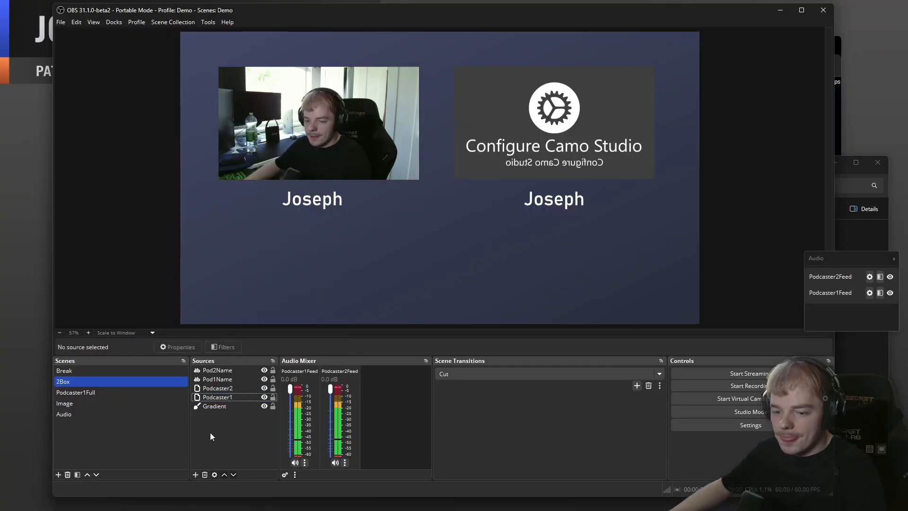
left_click(104, 391)
right_click(219, 396)
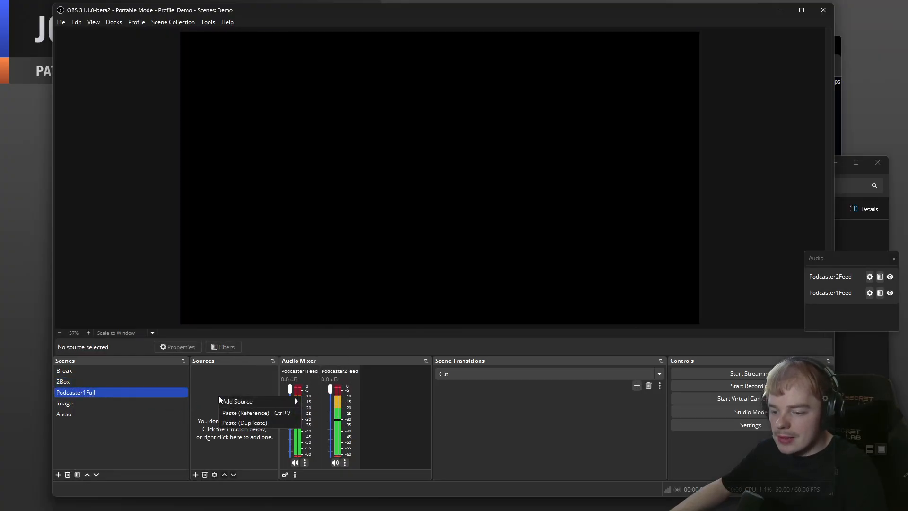
left_click(240, 411)
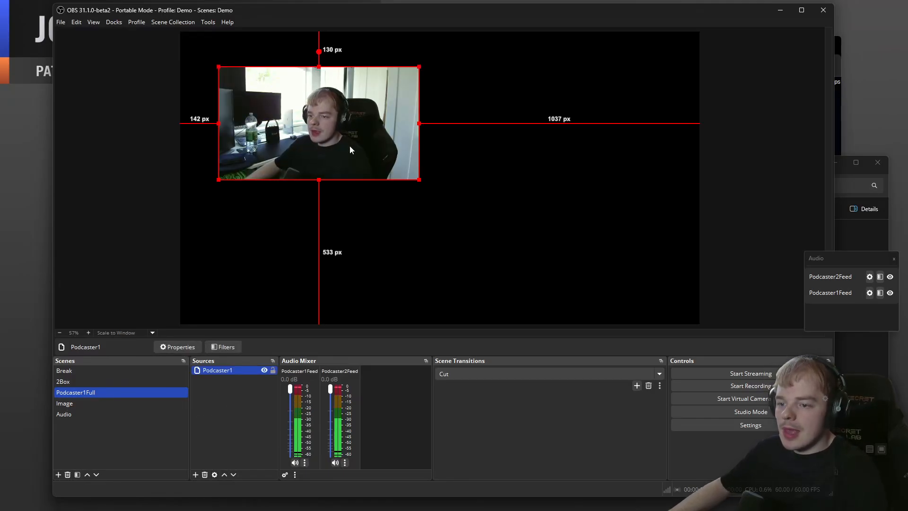
Fit the Podcaster1 source to the whole canvas and check its position and size in the transform settings.
key("ctrl+f")
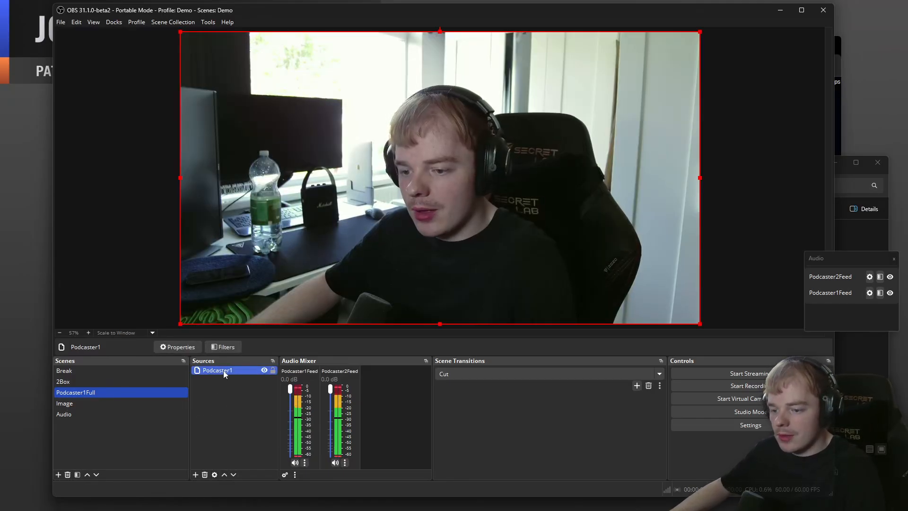
right_click(223, 370)
mouse_move(298, 256)
left_click(353, 258)
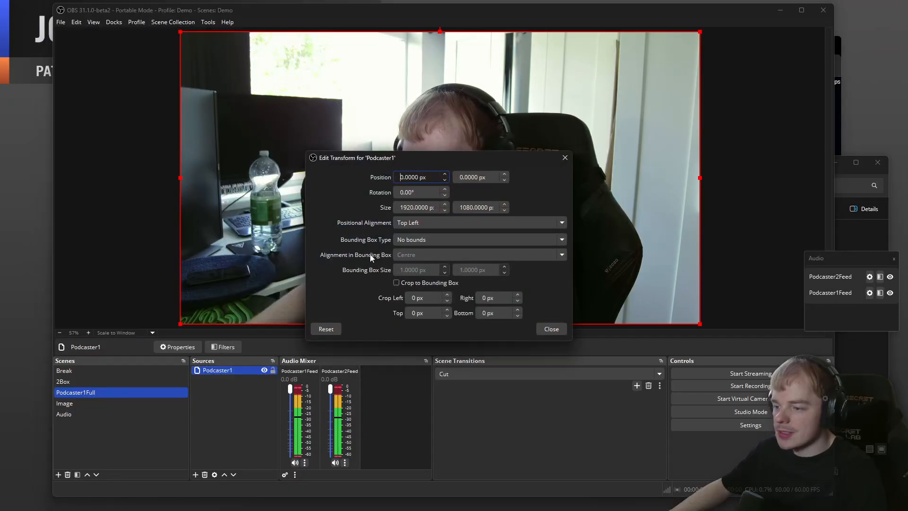
left_click(549, 329)
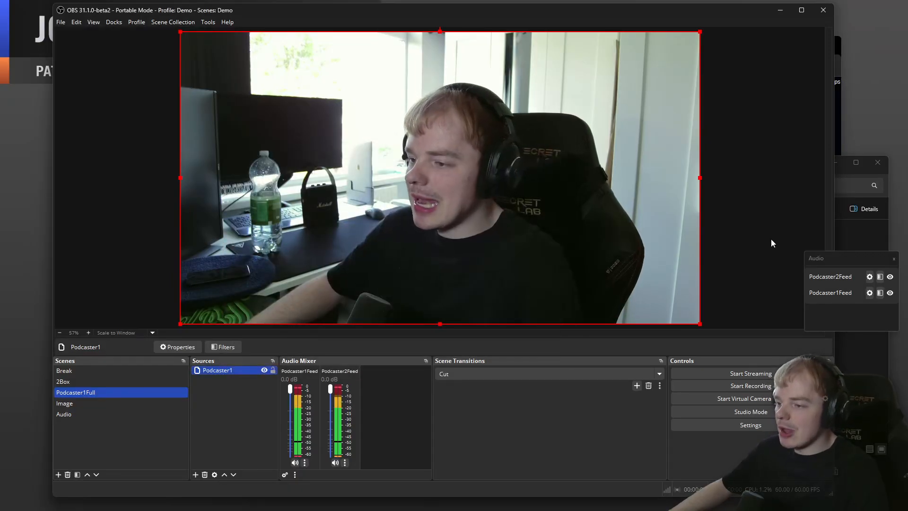
left_click(767, 246)
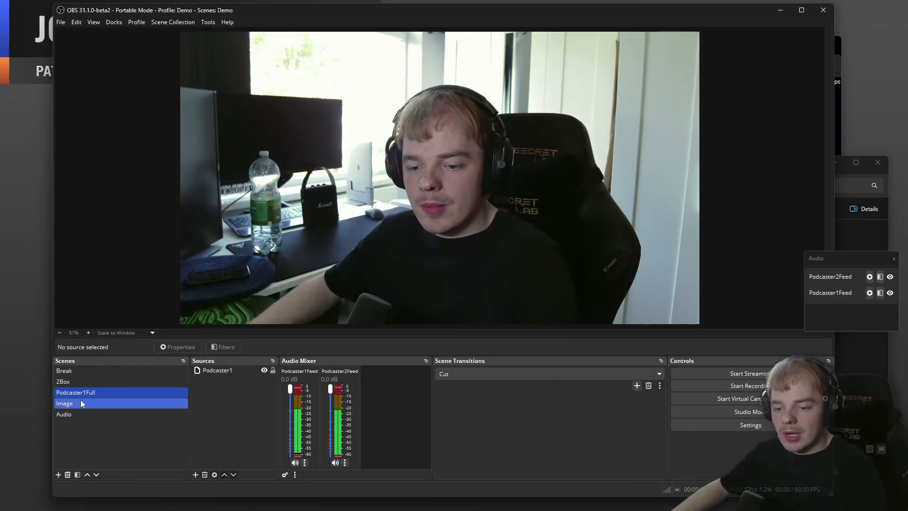
Add another scene named Podcaster2Full.
left_click(58, 474)
type("Podcas")
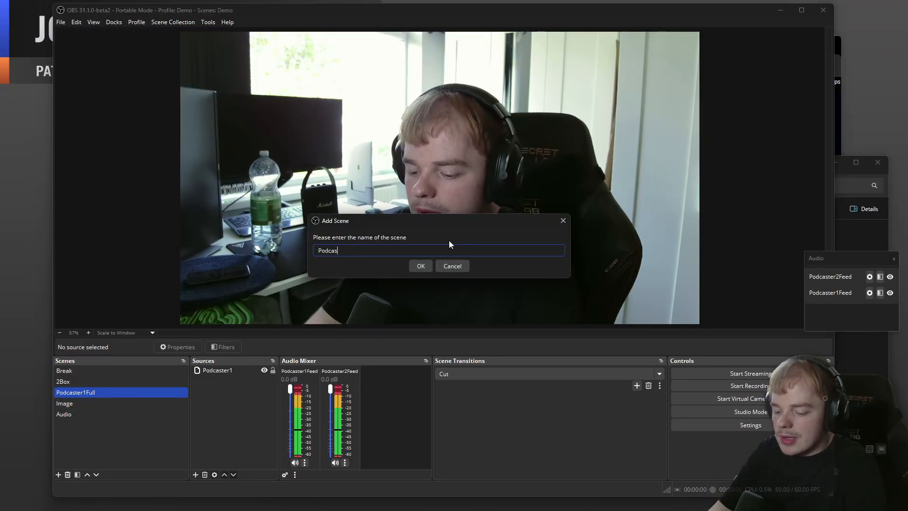
type("ter2Full")
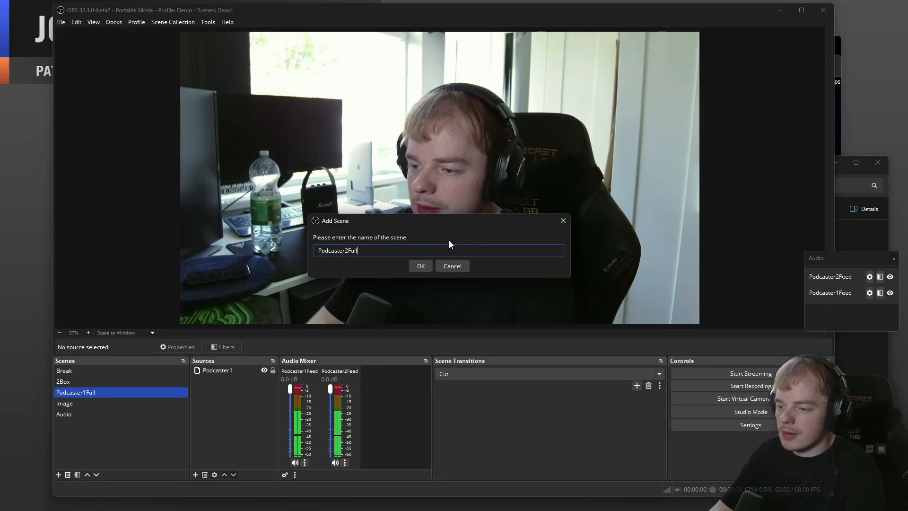
key("Return")
Copy the Podcaster2 source from the 2Box scene into Podcaster2Full as a reference and fit it to the canvas.
left_click(123, 393)
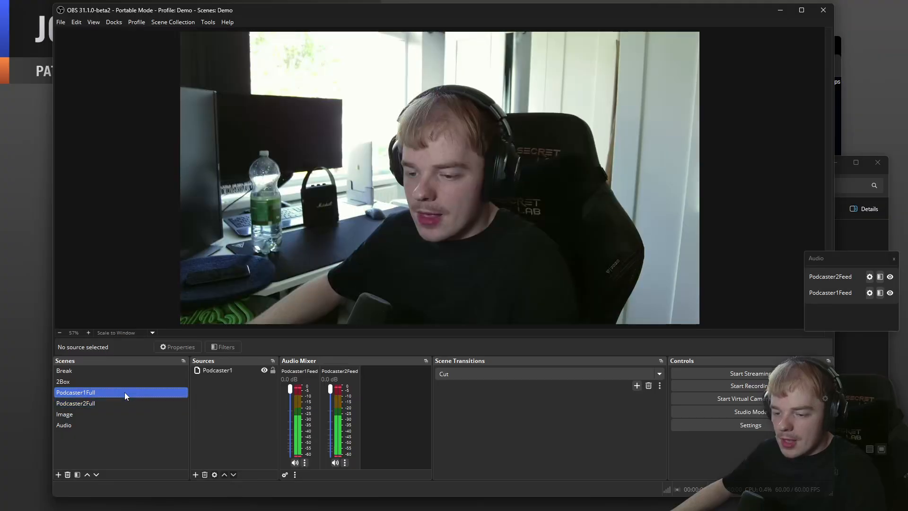
left_click(126, 382)
left_click(232, 389)
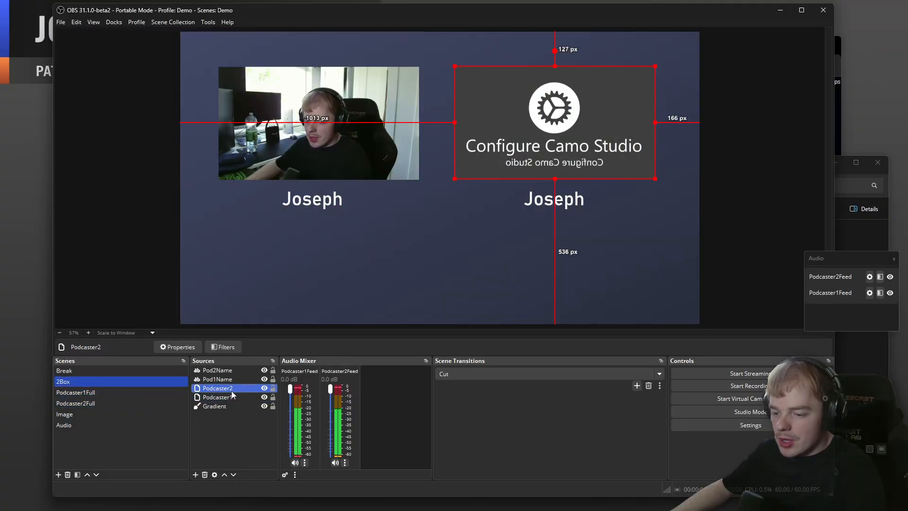
left_click(137, 403)
key("ctrl+v")
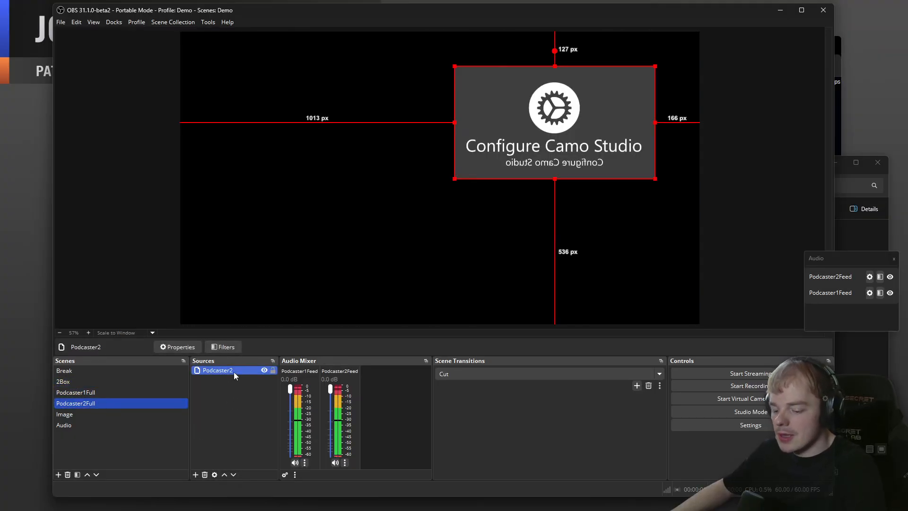
key("ctrl+f")
left_click(234, 402)
Compare the Podcaster1Full, Podcaster2Full and 2Box scenes by switching between them, ending on 2Box with no source selected.
left_click(113, 396)
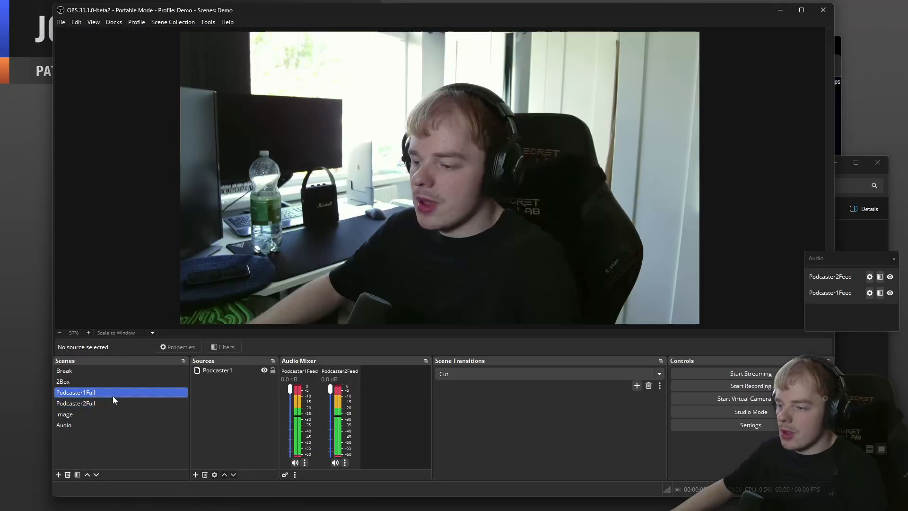
left_click(108, 404)
left_click(114, 392)
left_click(109, 402)
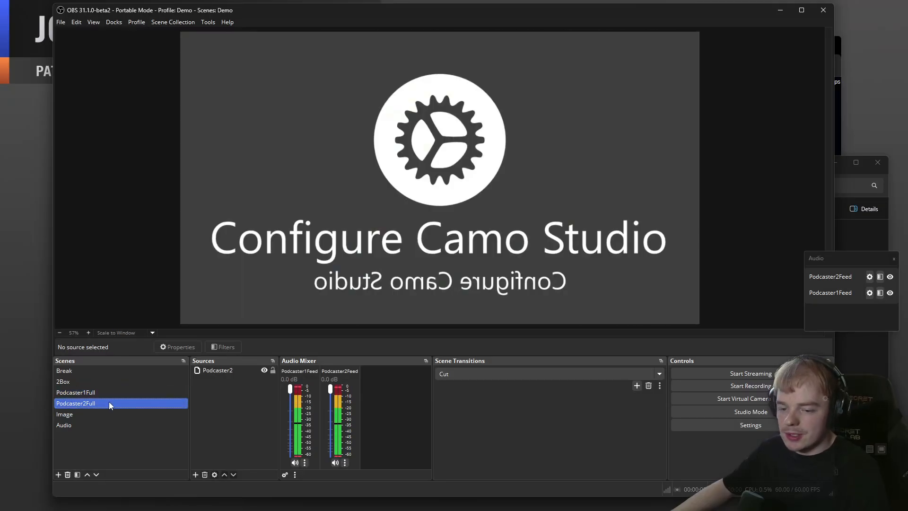
left_click(107, 392)
left_click(106, 383)
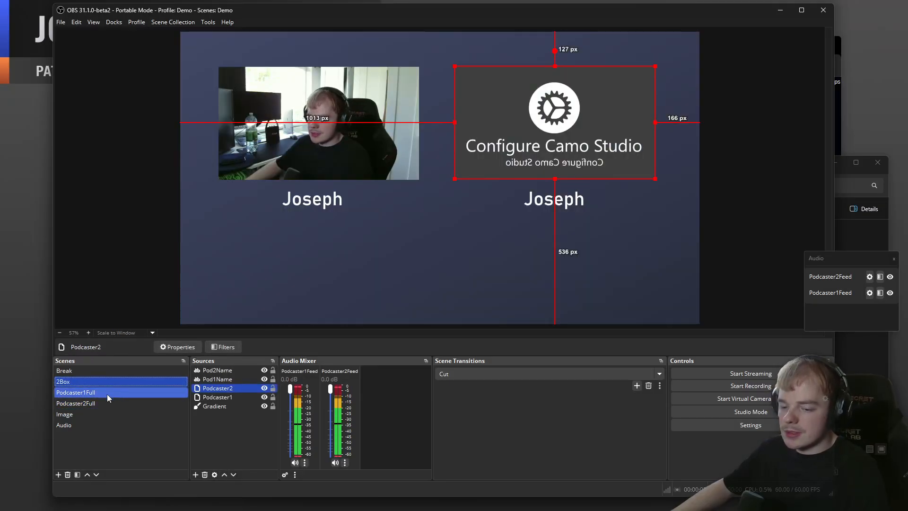
left_click(107, 393)
left_click(108, 405)
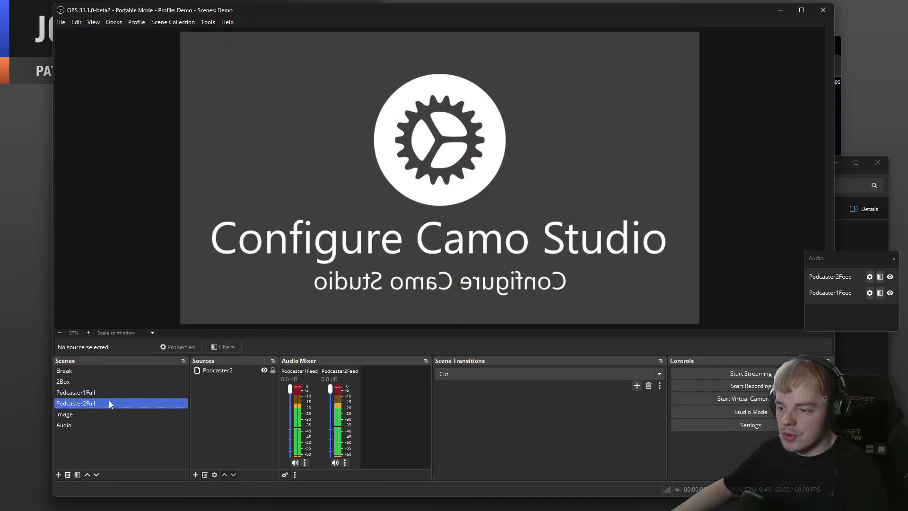
left_click(107, 392)
left_click(106, 382)
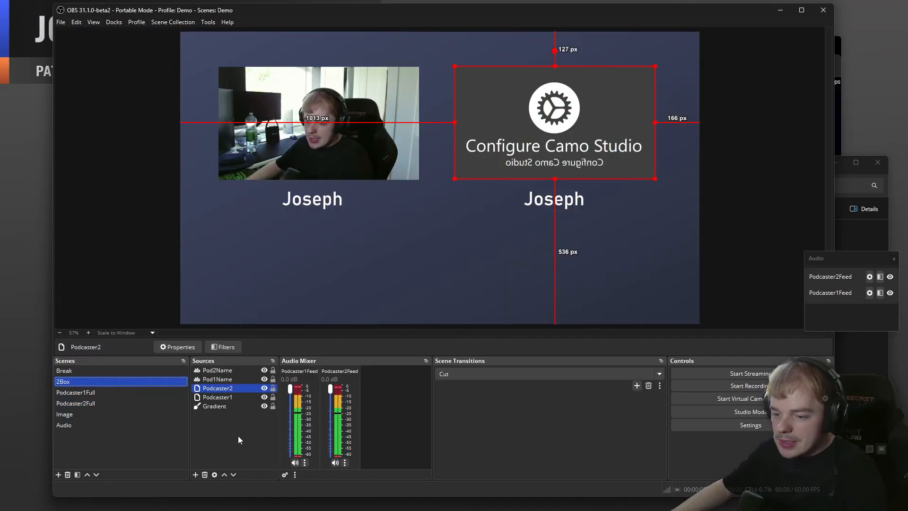
left_click(237, 439)
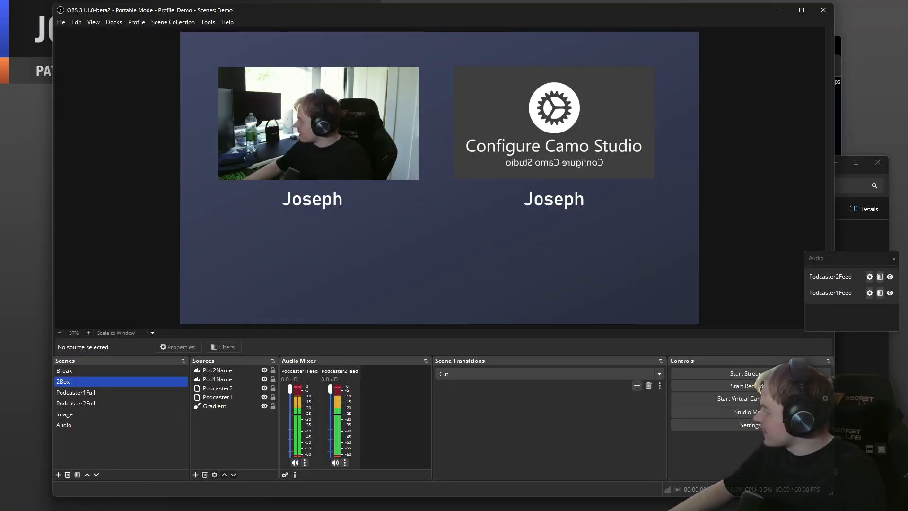
left_click(228, 443)
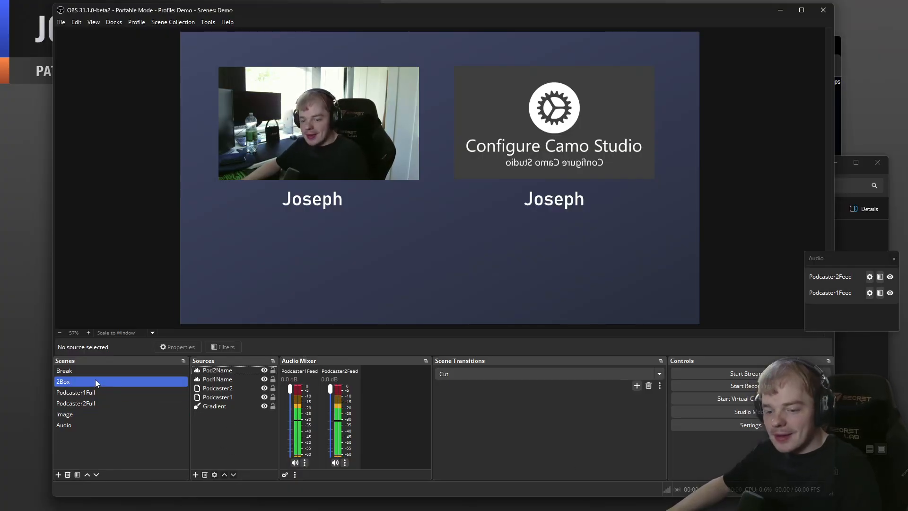
Duplicate the 2Box scene under the name 2Box-Preview.
right_click(73, 382)
left_click(114, 259)
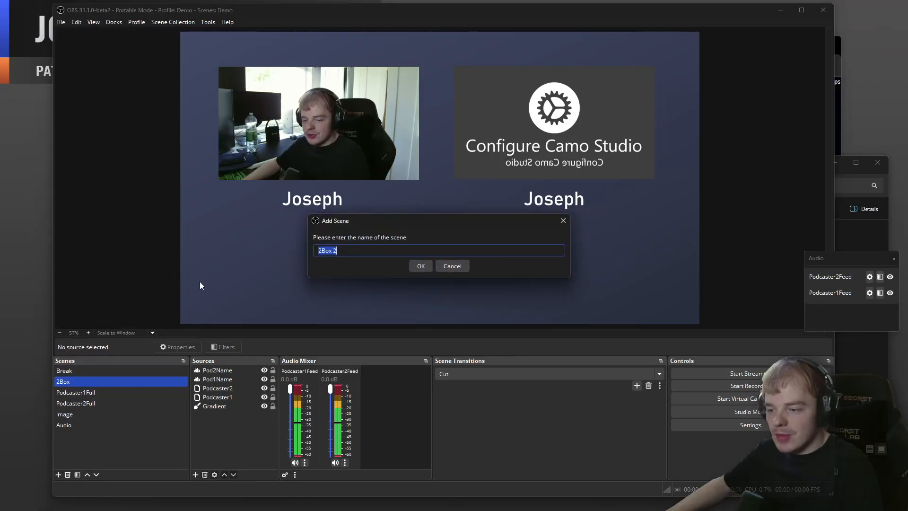
left_click_drag(359, 250, 334, 255)
key("BackSpace")
key("BackSpace")
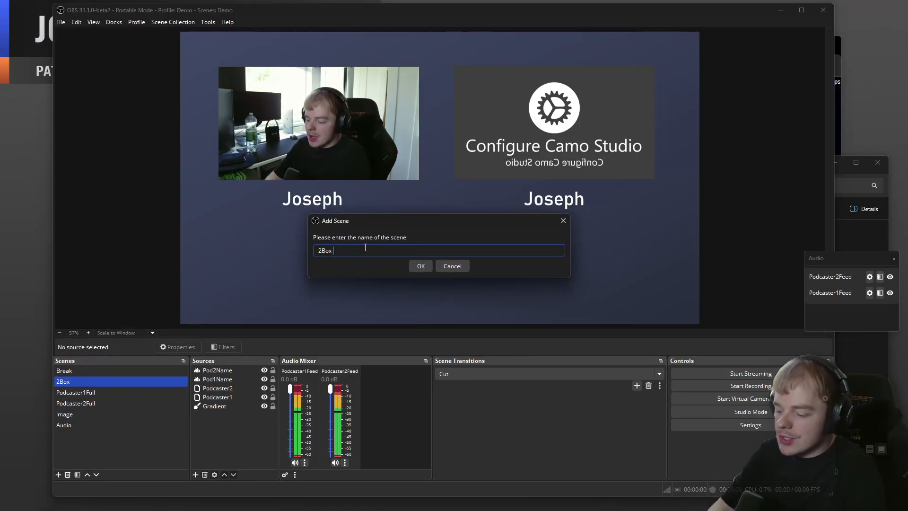
type("-Preview")
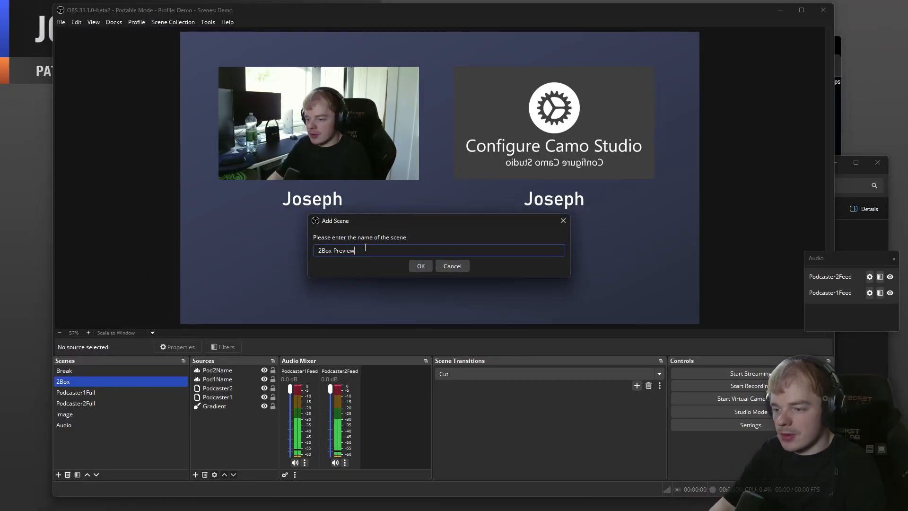
key("Return")
Select both podcaster boxes and both name labels in 2Box-Preview and move them together down to the lower part of the canvas.
left_click(228, 388)
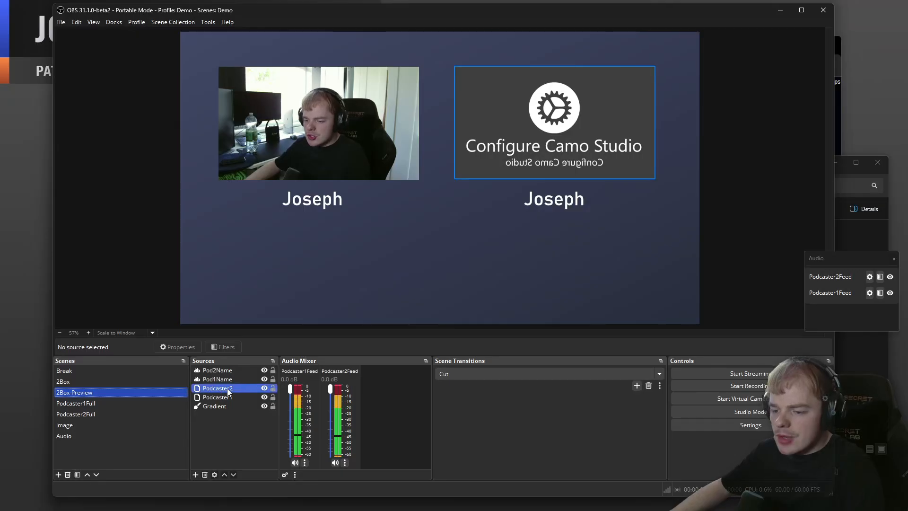
left_click(229, 399)
left_click(226, 389, "ctrl")
left_click(218, 381, "ctrl")
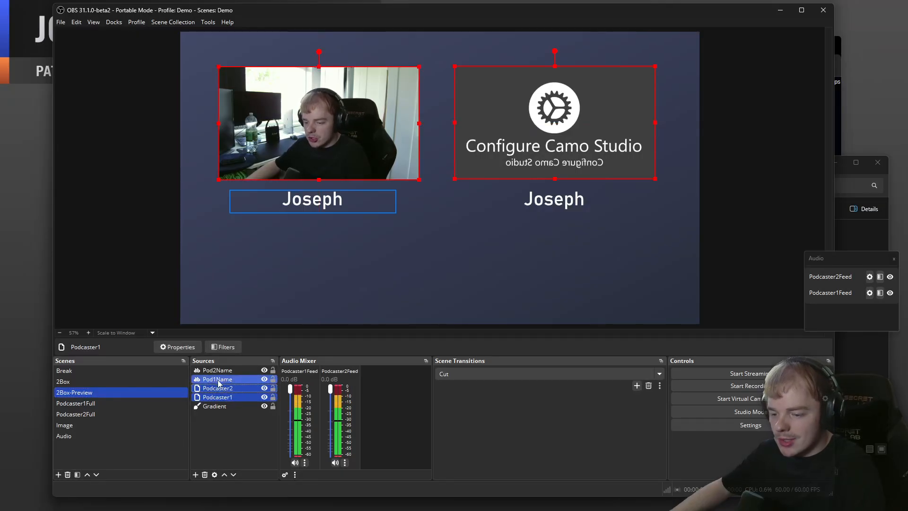
left_click(218, 371, "ctrl")
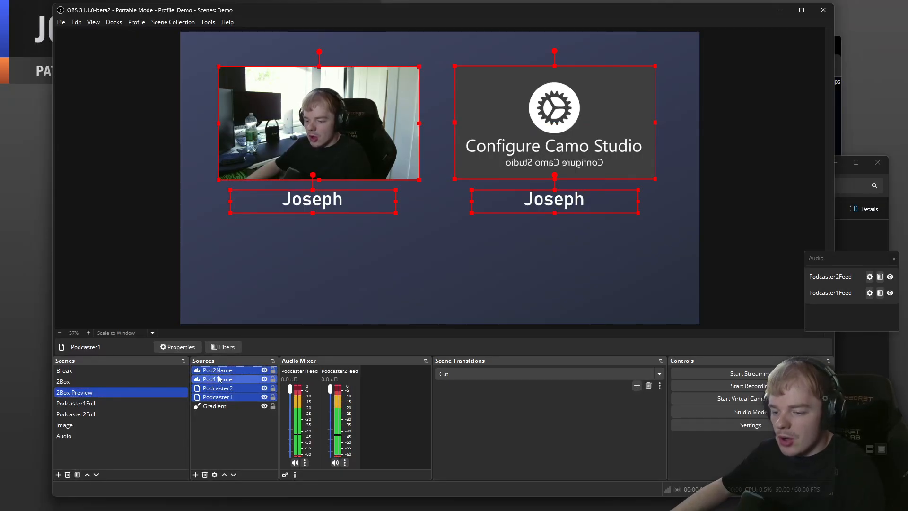
left_click(219, 372)
left_click(227, 397, "ctrl")
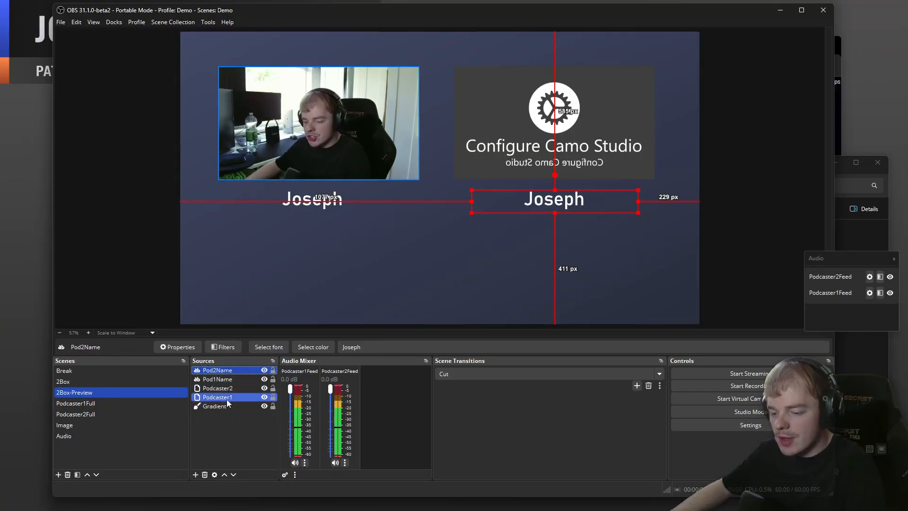
left_click(226, 397, "shift")
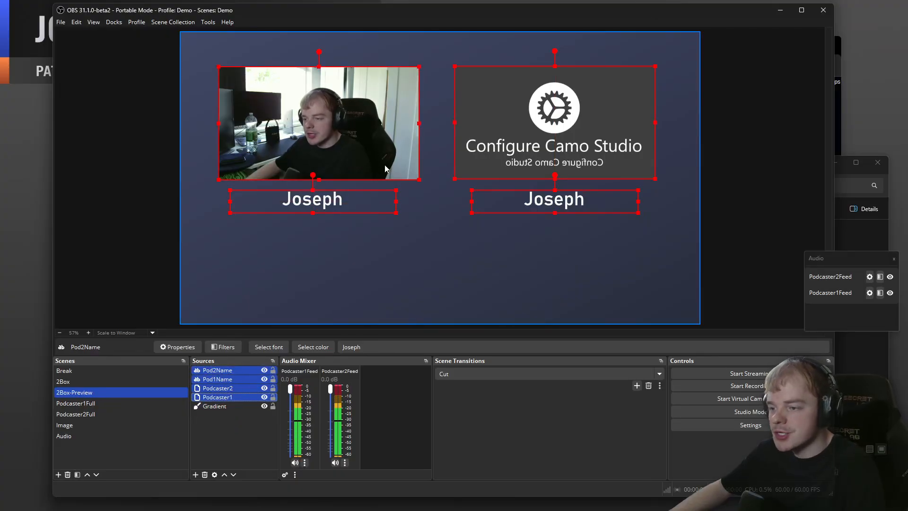
left_click_drag(371, 148, 371, 250)
left_click(682, 251)
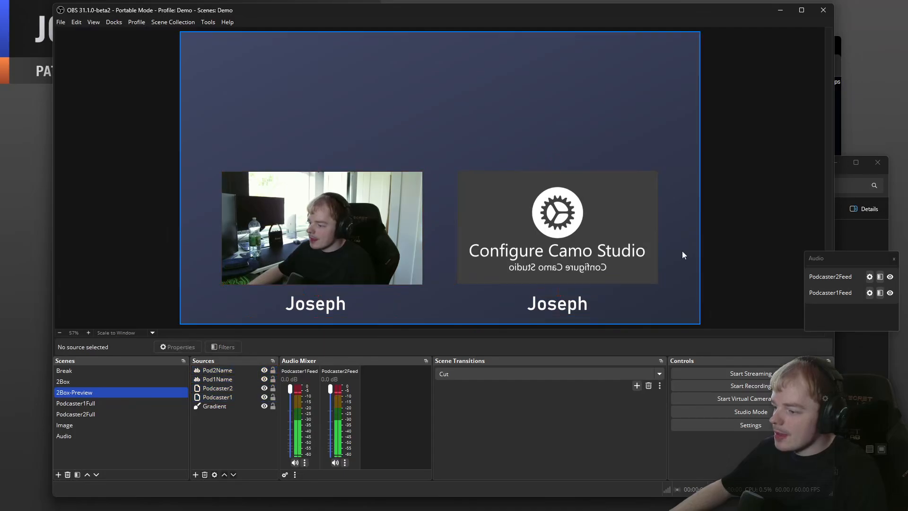
Shrink the Podcaster2 box to a little over half its size and scale the Pod2Name label to match, centred beneath it.
left_click(544, 235)
left_click_drag(457, 169, 546, 220)
left_click_drag(559, 318, 601, 301)
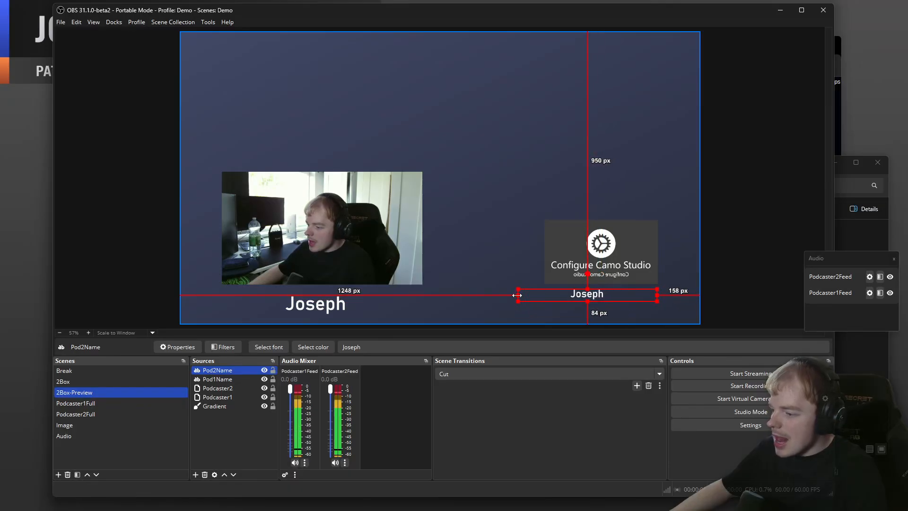
Copy the Podcaster2 transform onto Podcaster1 and place the resized Podcaster1 box just left of Podcaster2.
left_click(590, 275)
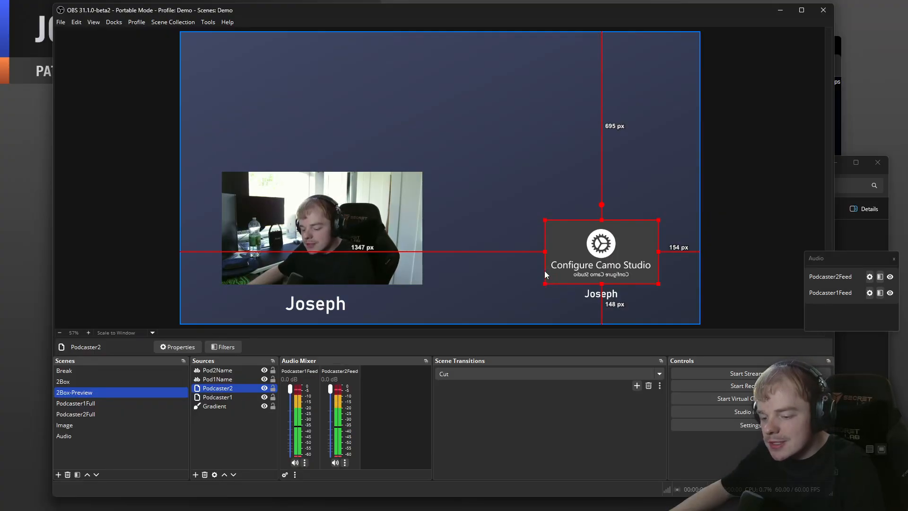
right_click(220, 390)
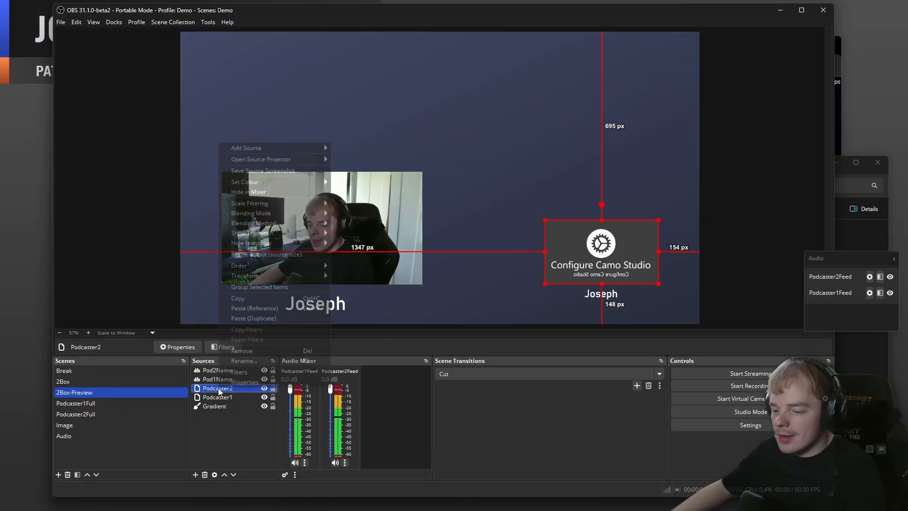
mouse_move(297, 275)
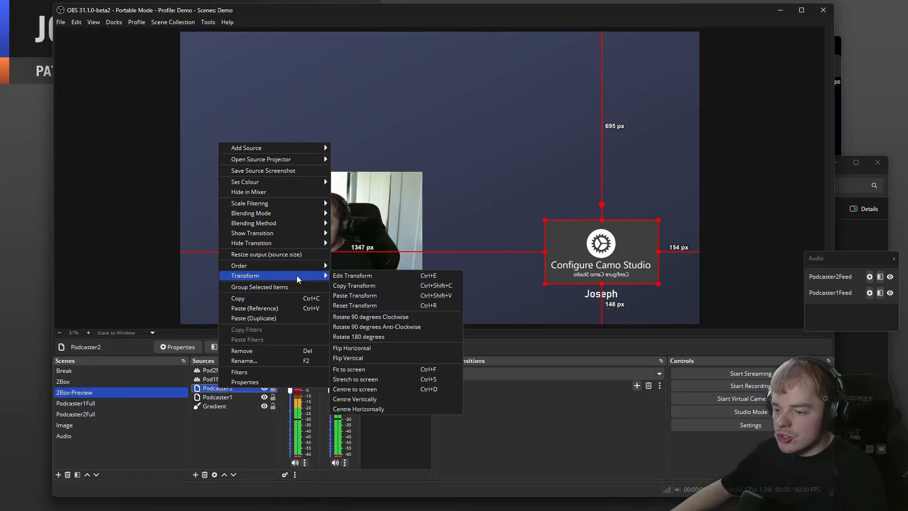
left_click(433, 287)
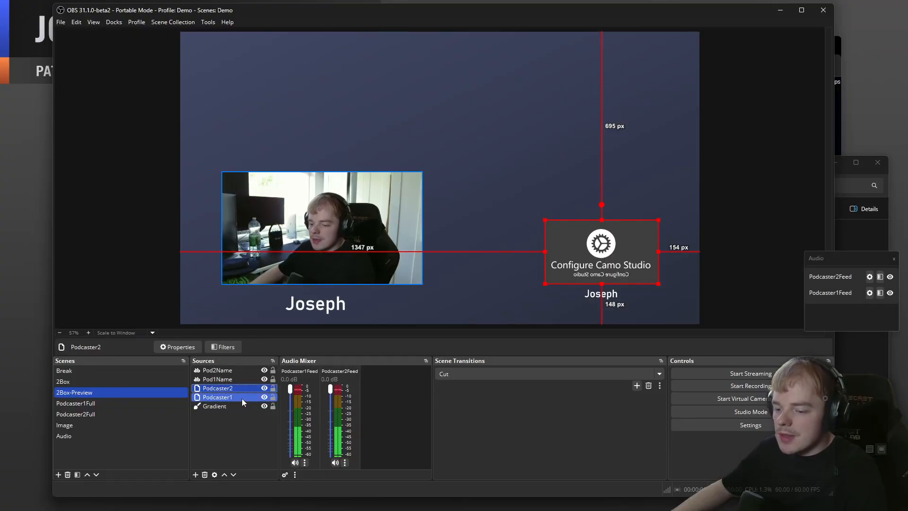
left_click(242, 398)
key("ctrl+shift+v")
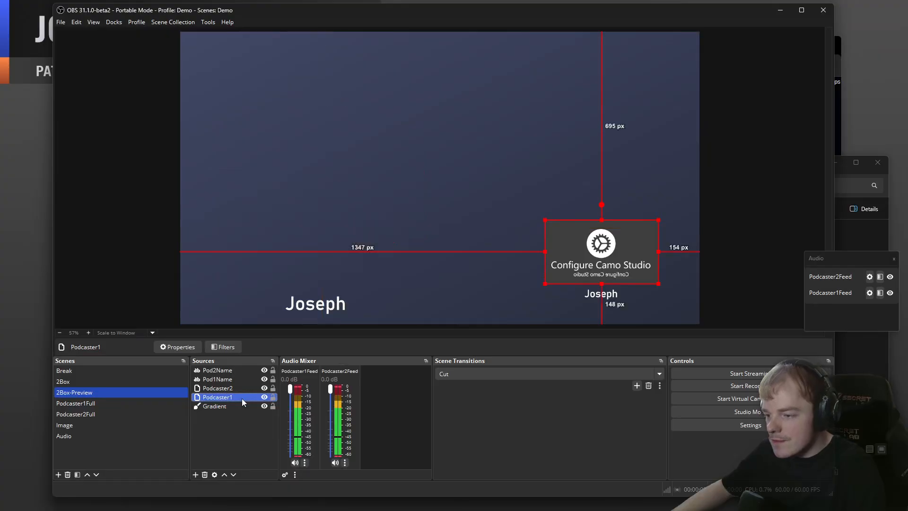
left_click_drag(622, 254, 491, 252)
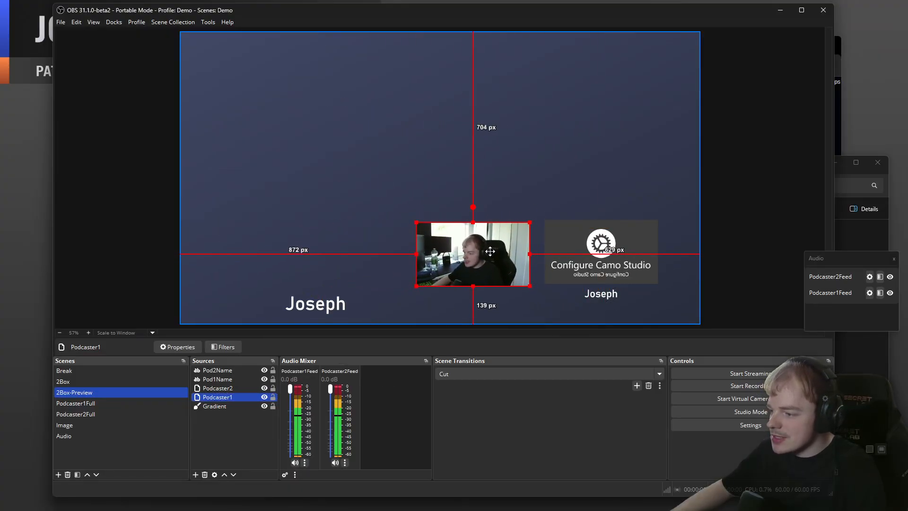
Copy the Pod2Name transform onto Pod1Name and place that label directly beneath the Podcaster1 box.
left_click(610, 294)
key("ctrl+shift+c")
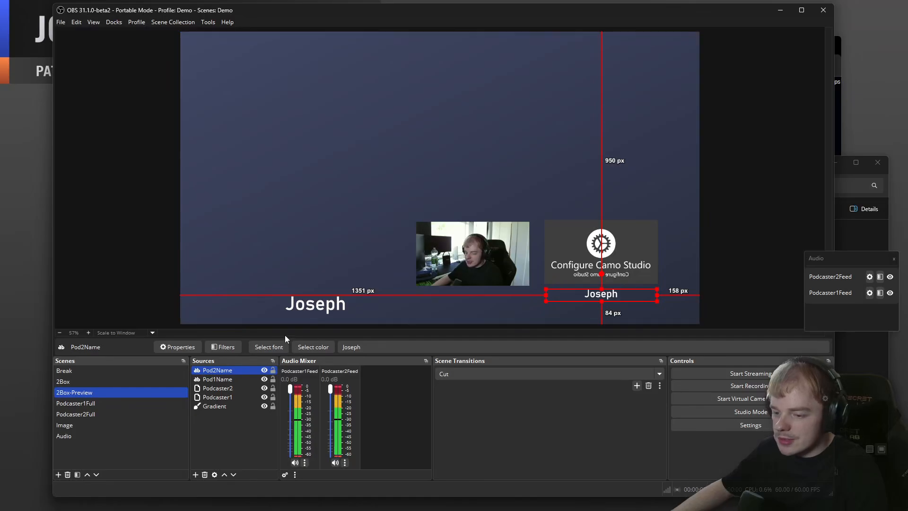
left_click(324, 307)
key("ctrl+shift+v")
left_click_drag(623, 297, 493, 293)
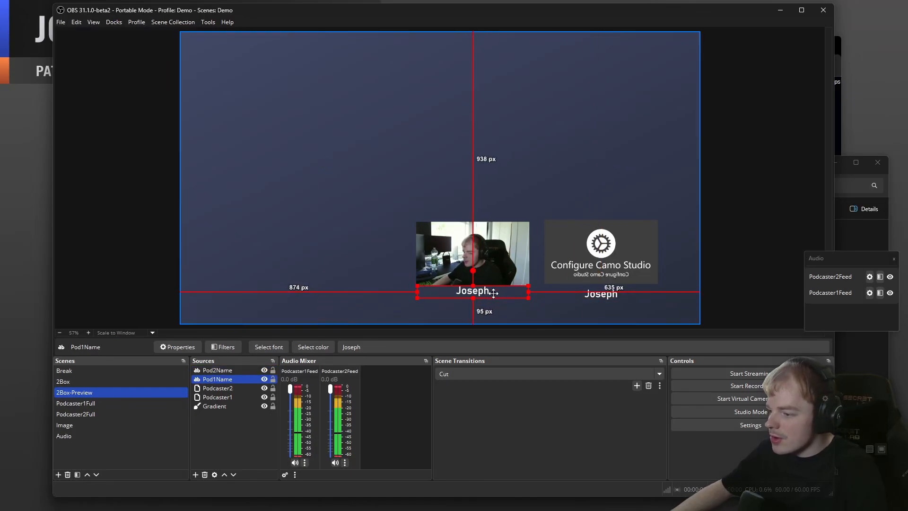
Lower the Pod2Name label slightly and nudge Pod1Name down until it sits about 84 px above the canvas's lower edge.
left_click_drag(606, 294, 608, 300)
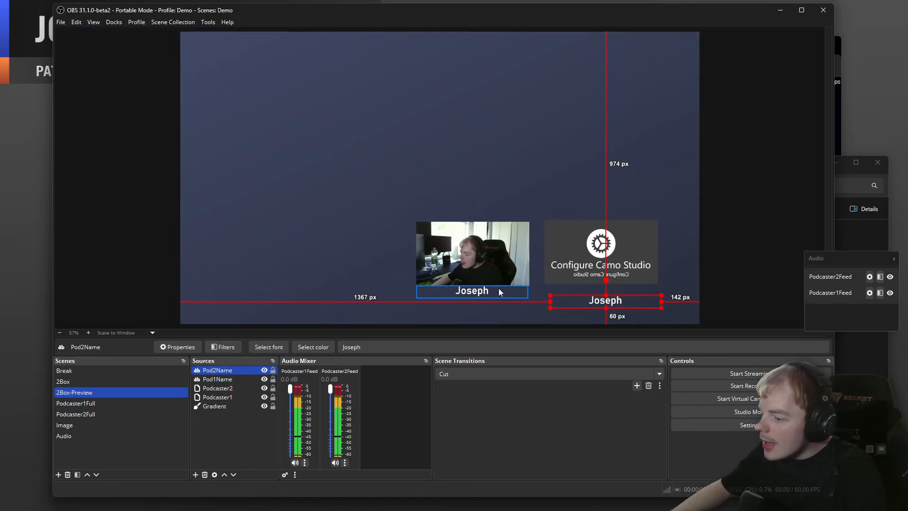
left_click_drag(498, 289, 500, 290)
key("Down")
key("Down")
key("Down")
key("Down")
key("Down")
key("Down")
key("Down")
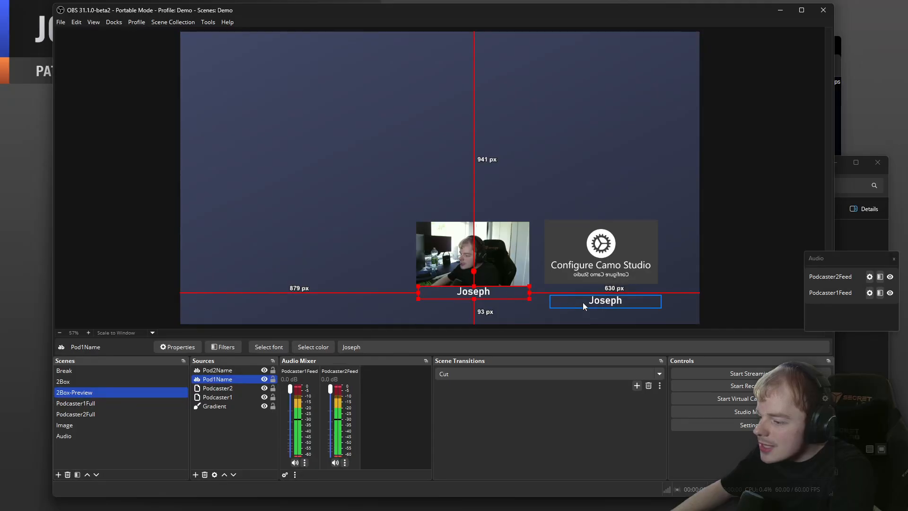
key("Down")
key("Down")
key("Down")
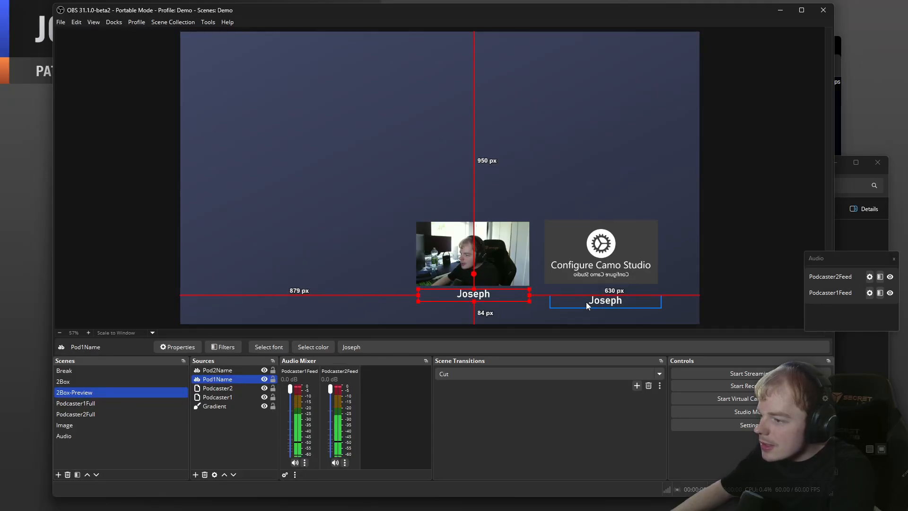
Nudge the Pod2Name label up to the height of Pod1Name, about 84 px above the lower edge, and centre it beneath Podcaster2.
left_click(586, 301)
key("Up")
key("Up")
key("Up")
key("Up")
key("Up")
key("Up")
key("Up")
key("Up")
key("Up")
key("Up")
key("Up")
key("Up")
key("Up")
key("Up")
key("Up")
key("Up")
key("Up")
key("Up")
key("Up")
key("Up")
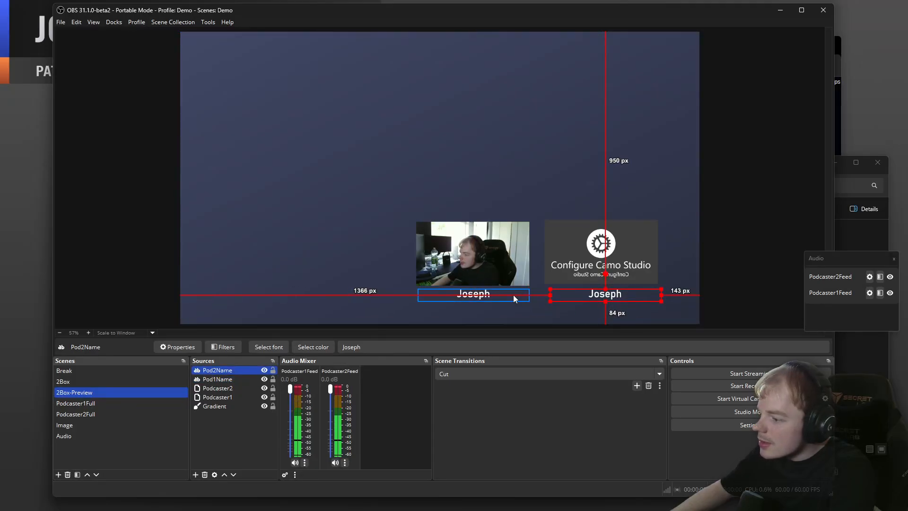
left_click(513, 294)
left_click_drag(594, 299, 591, 297)
left_click(720, 280)
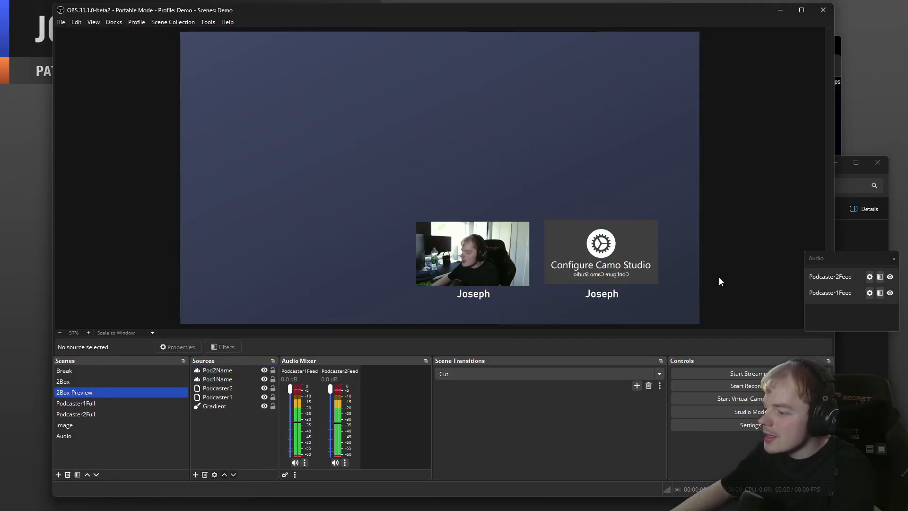
Move both podcaster boxes and their name labels together to the bottom centre of the canvas.
left_click(218, 370)
left_click(217, 397, "shift")
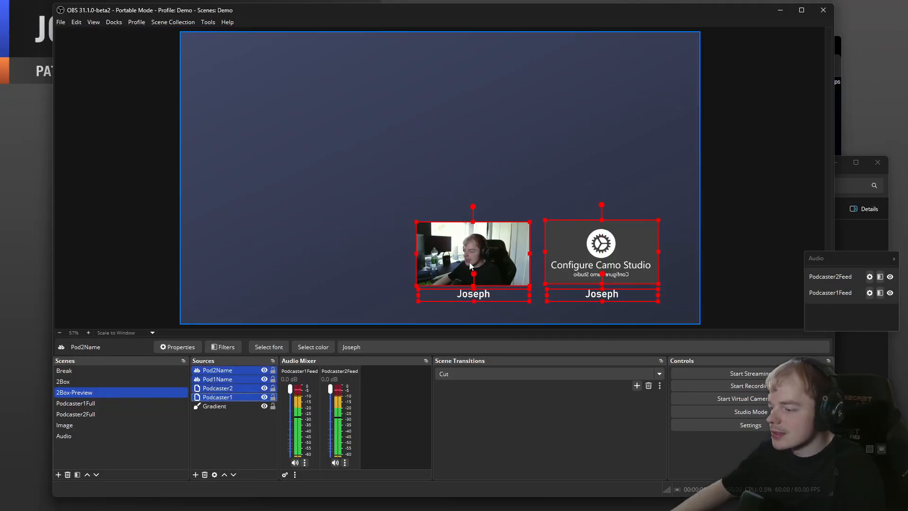
left_click_drag(469, 262, 373, 278)
left_click(749, 280)
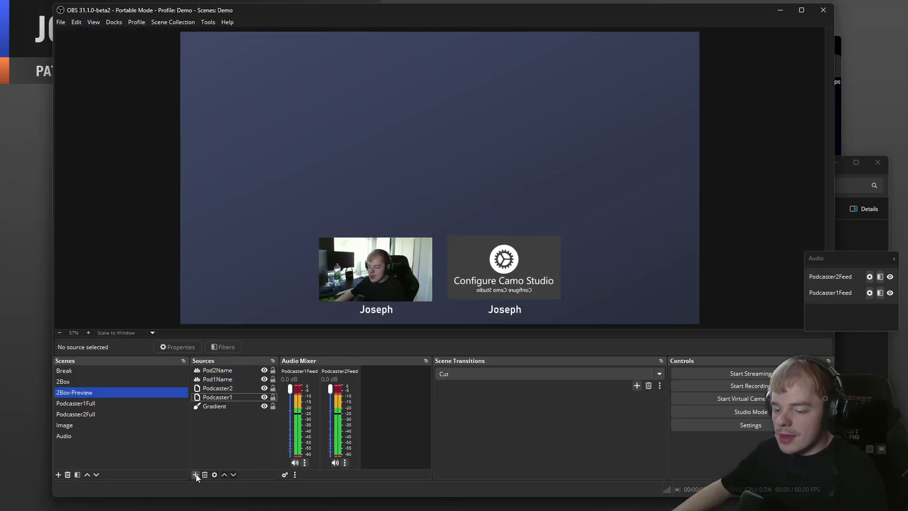
Add a scene named Preview and move it below Podcaster2Full in the scene order.
left_click(59, 474)
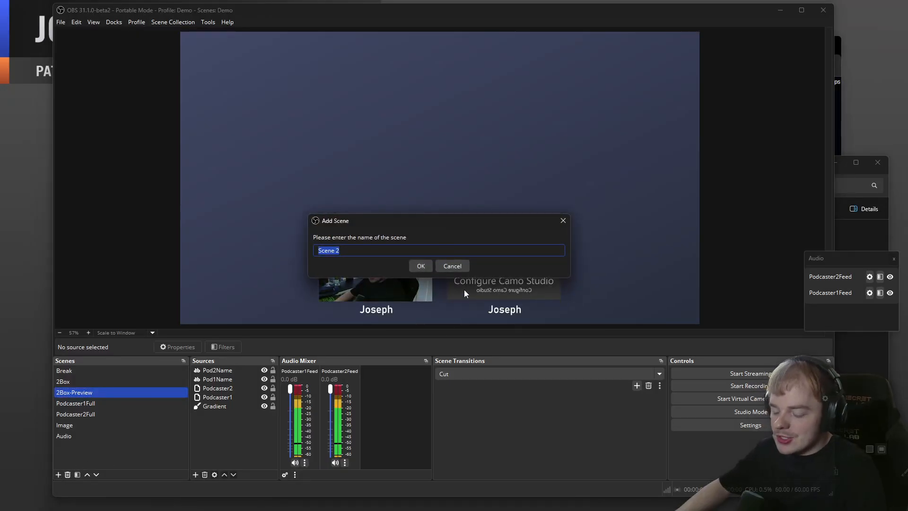
type("Preview")
key("Return")
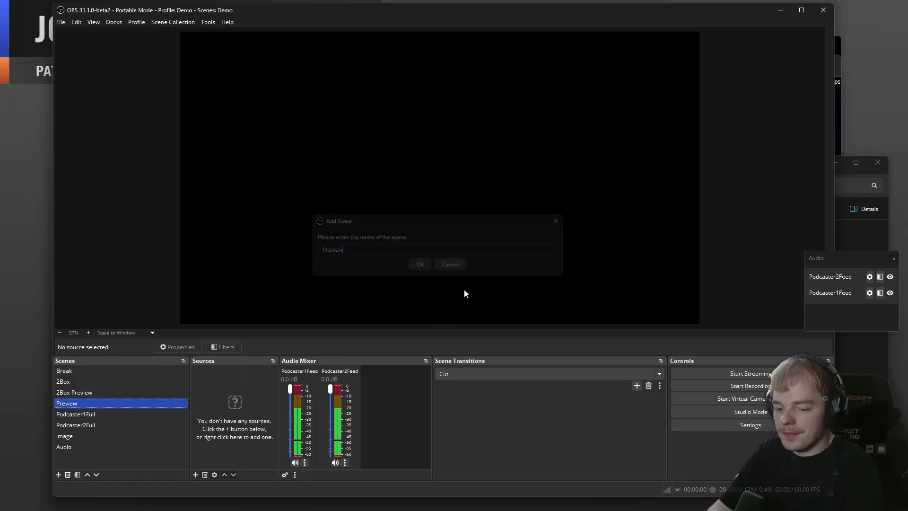
left_click(94, 476)
left_click(93, 476)
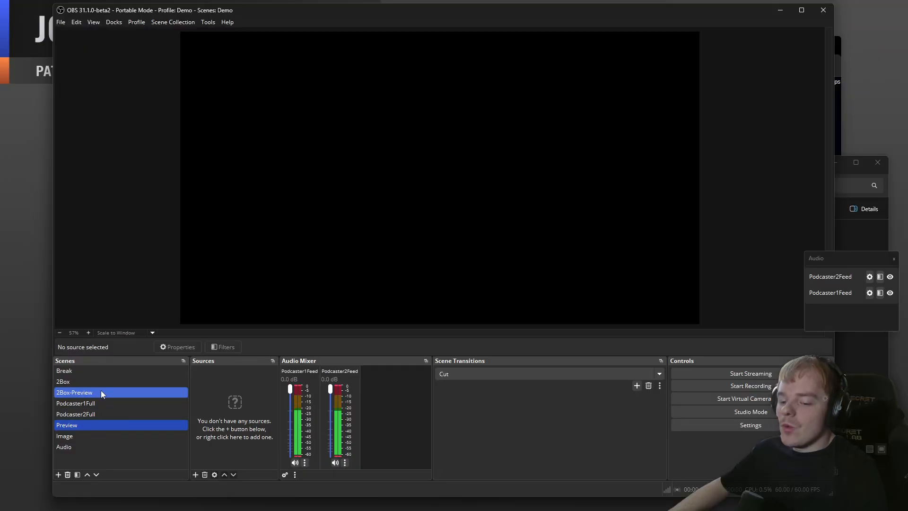
Try the picture from the Image scene as a source in the Preview scene and remove it again.
left_click(195, 475)
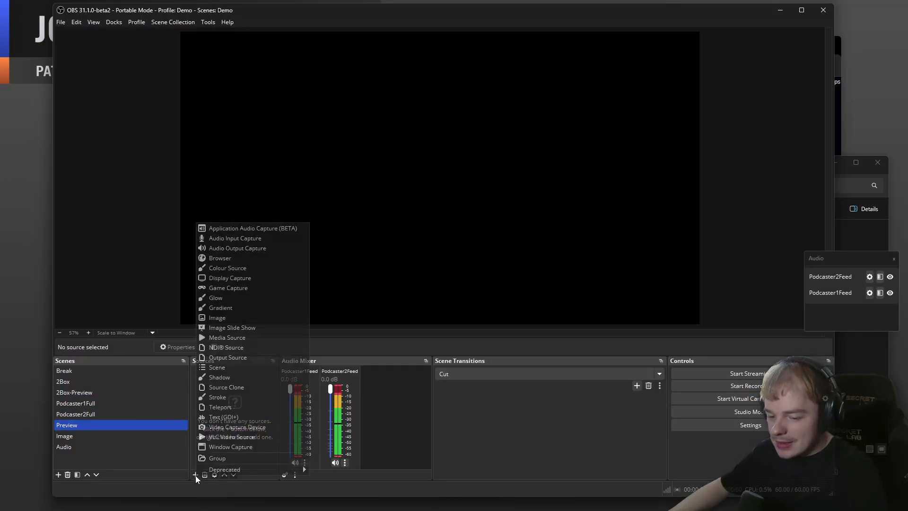
left_click(105, 434)
left_click(231, 371)
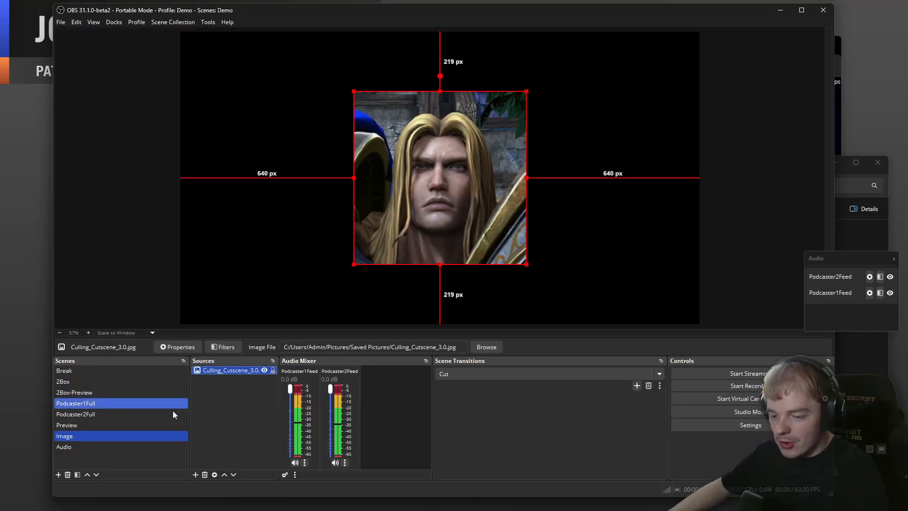
left_click(126, 425)
key("ctrl+v")
left_click_drag(466, 184, 332, 148)
key("Delete")
key("Return")
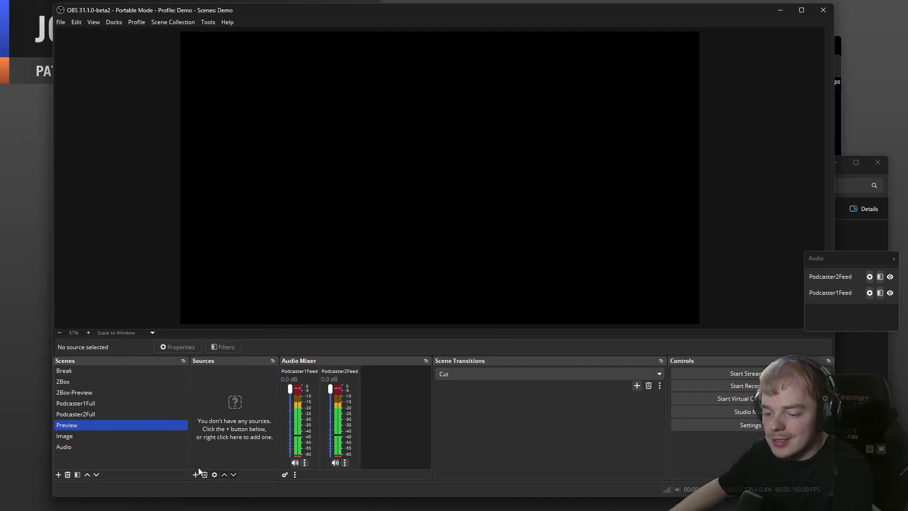
Add a Colour Source with the default #d1d1d1 colour to the Preview scene, filling the canvas.
left_click(196, 475)
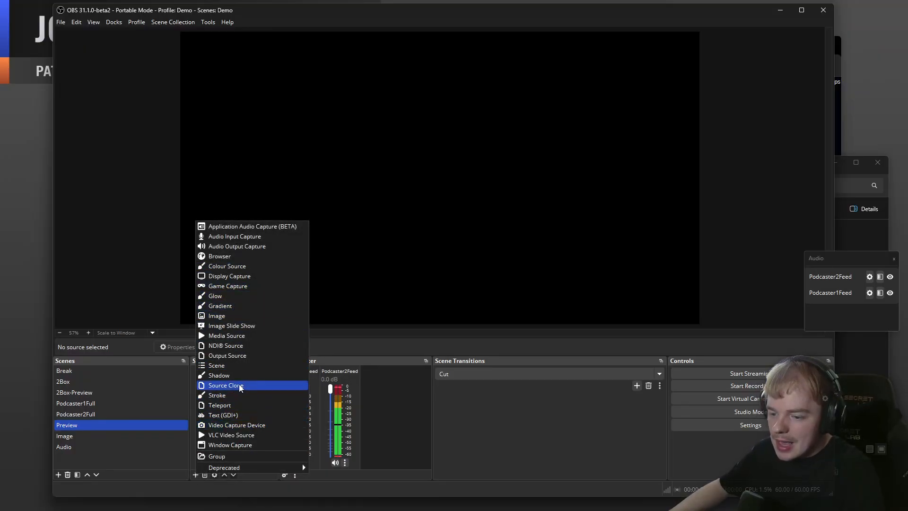
left_click(230, 268)
left_click(467, 316)
left_click(553, 377)
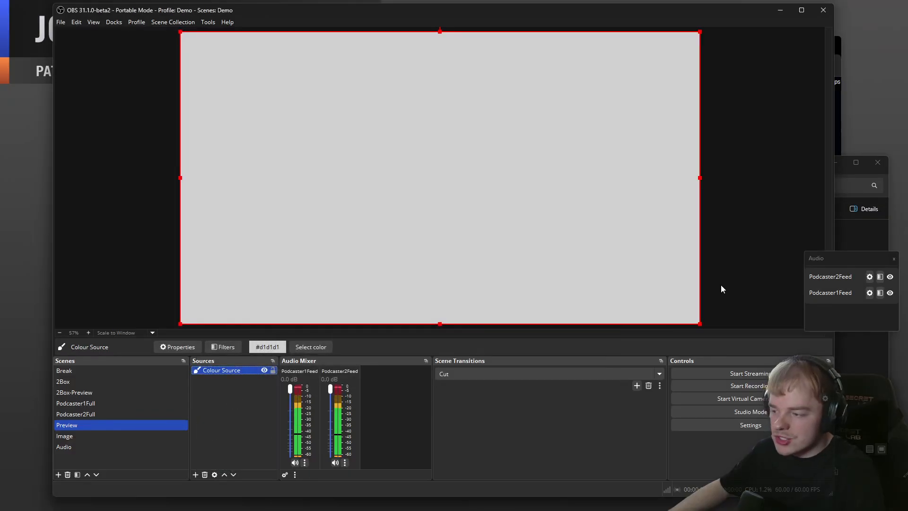
left_click(722, 285)
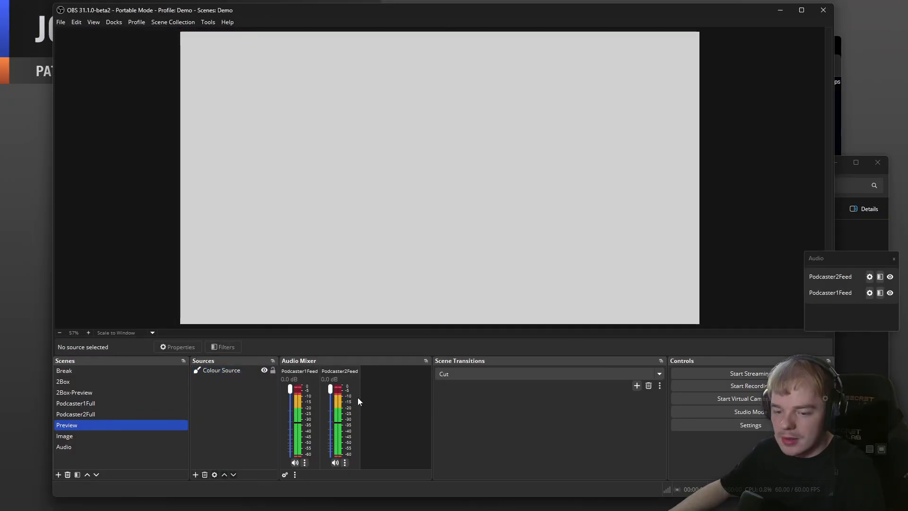
Add a Source Clone named PreviewRender to the 2Box-Preview scene, cloning the Preview scene.
left_click(151, 393)
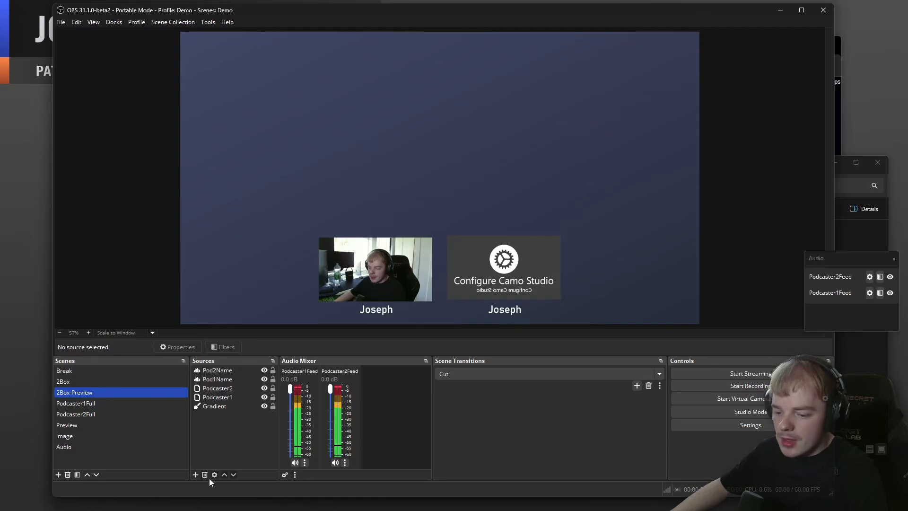
left_click(194, 475)
left_click(232, 386)
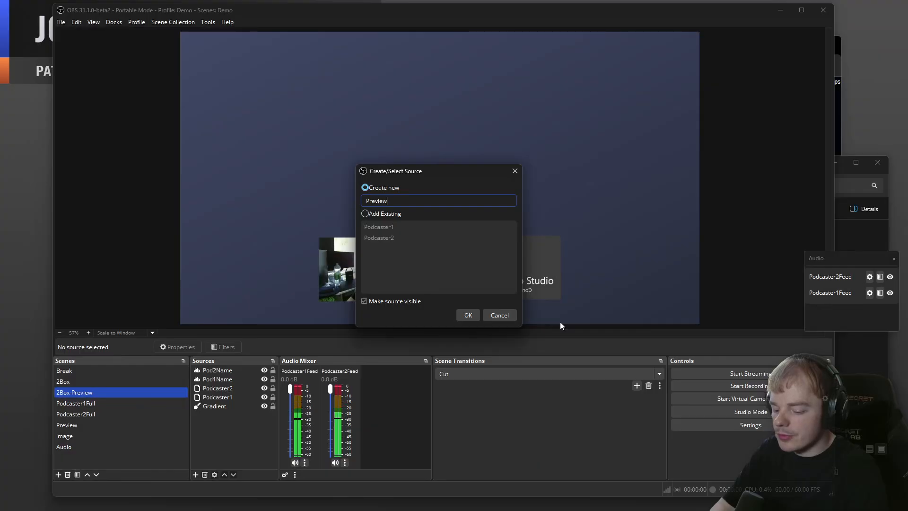
type("PreviewRender")
key("Return")
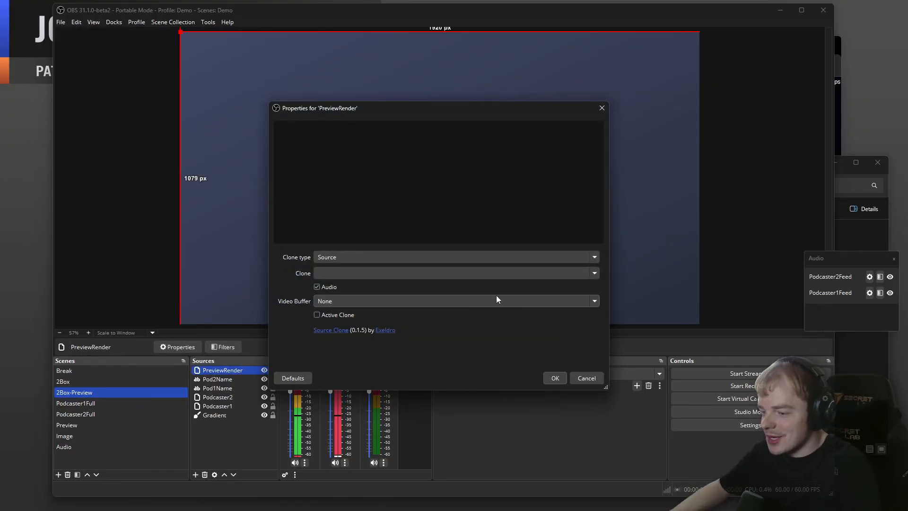
left_click(595, 274)
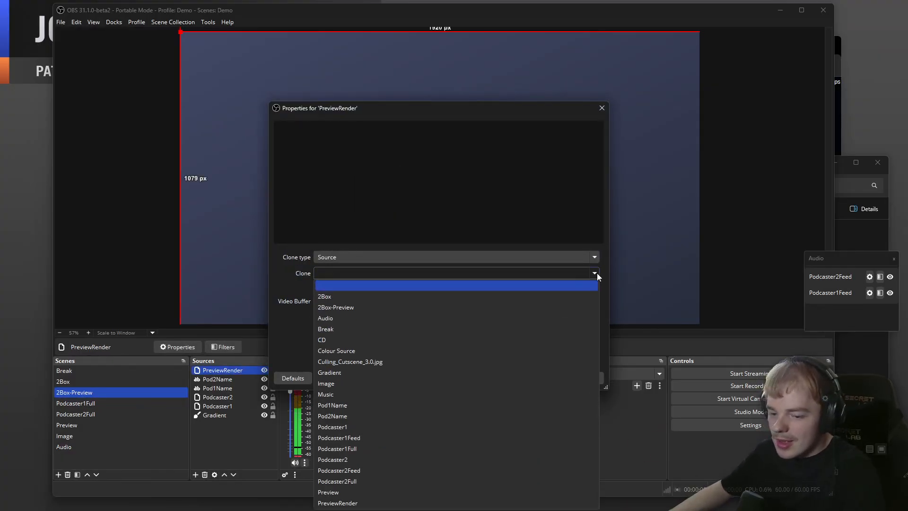
left_click(360, 491)
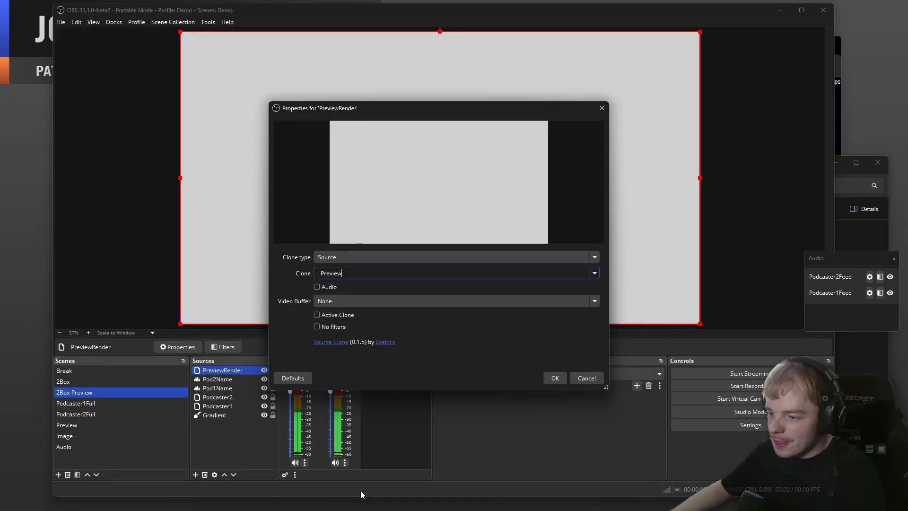
left_click(555, 379)
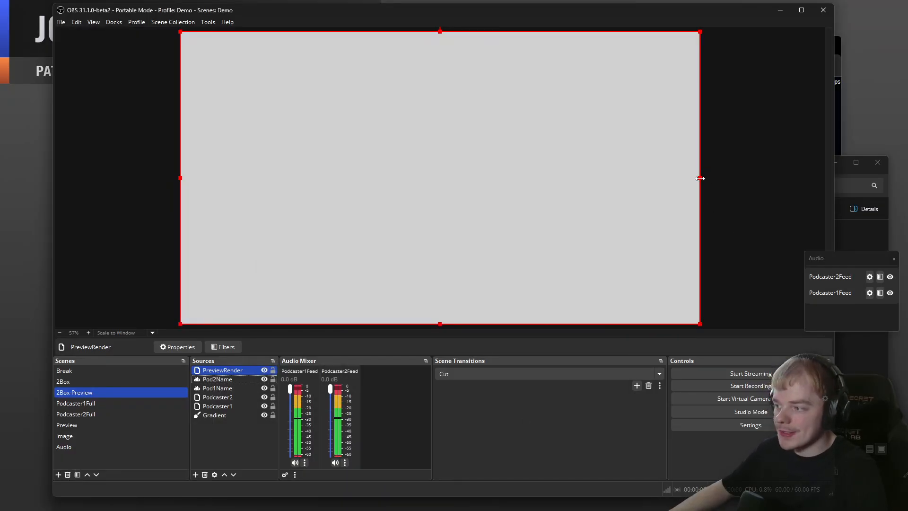
Scale PreviewRender down with Bilinear scale filtering and centre it above the podcaster boxes, about 368 px from each side and 40 px from the canvas top.
left_click_drag(701, 178, 459, 156)
left_click_drag(395, 132, 514, 162)
right_click(221, 374)
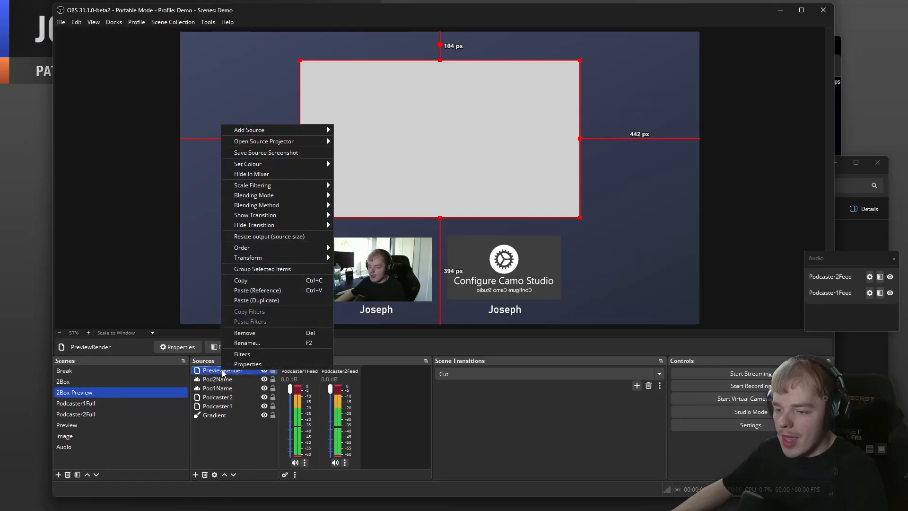
mouse_move(280, 197)
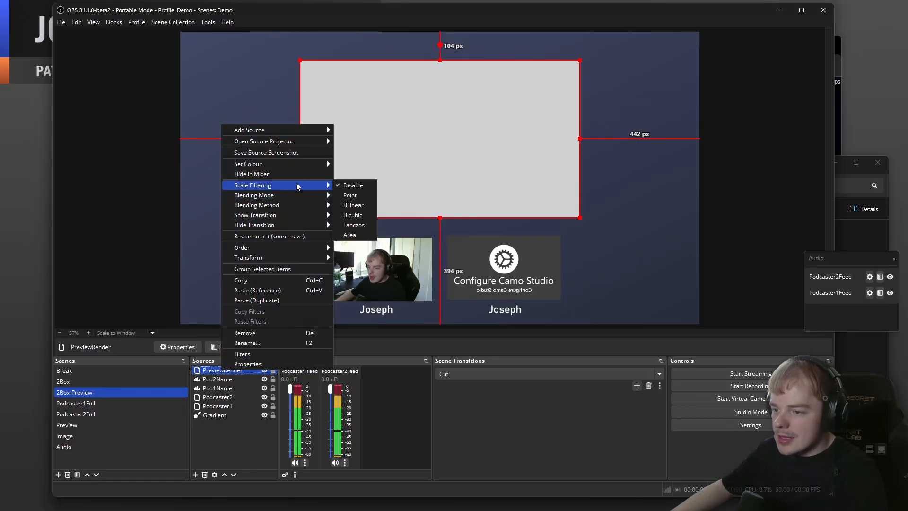
left_click(358, 205)
left_click_drag(501, 195, 501, 189)
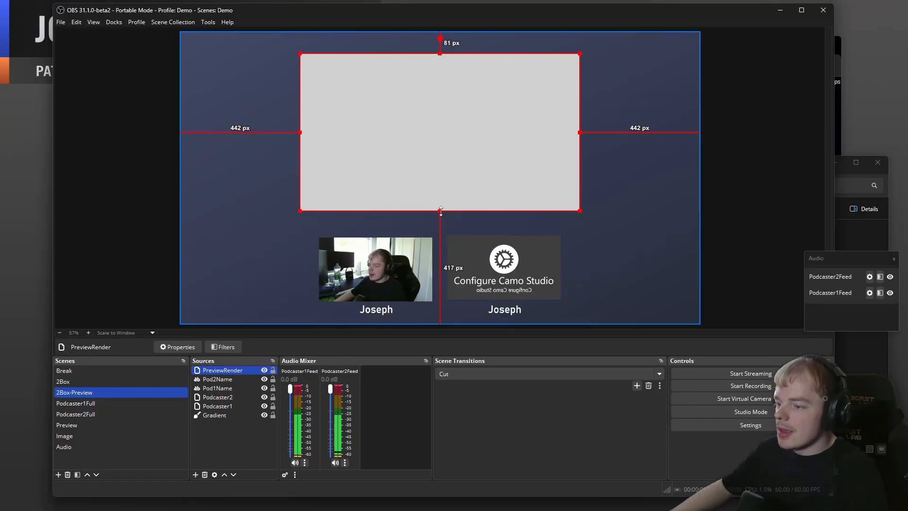
mouse_move(441, 211)
left_mouse_down()
mouse_move(446, 225)
mouse_move(463, 194)
mouse_move(440, 226)
mouse_move(446, 201)
left_mouse_up()
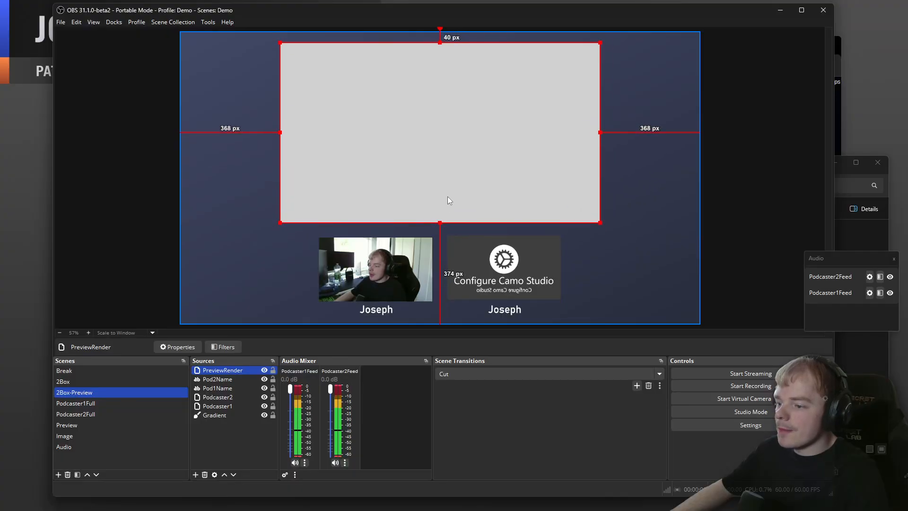
Narrow the main window, open a windowed Multiview projector, and move and enlarge it so all scenes are readable.
left_click(55, 151)
left_click_drag(52, 149, 287, 178)
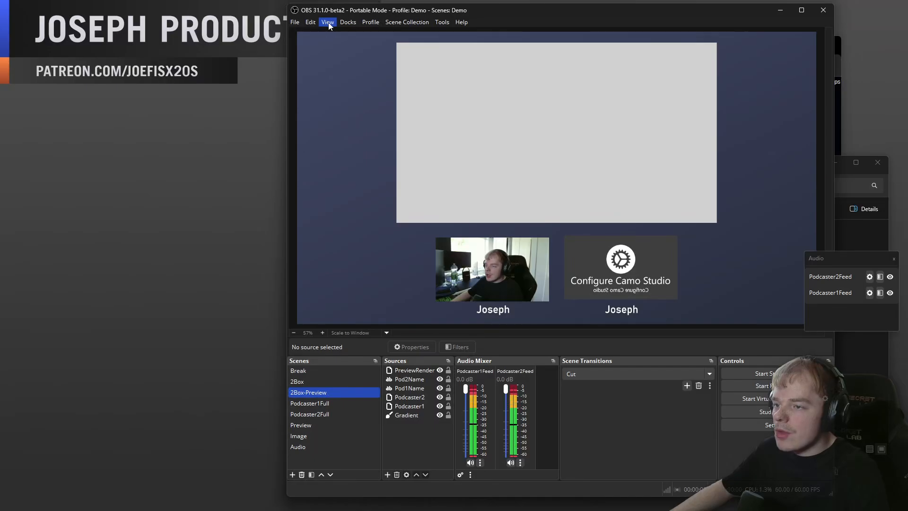
left_click(328, 23)
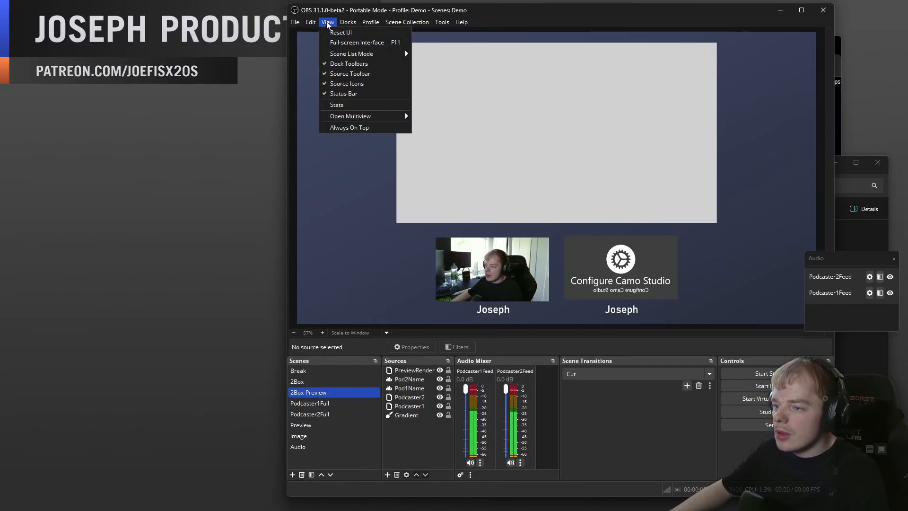
mouse_move(372, 118)
left_click(441, 148)
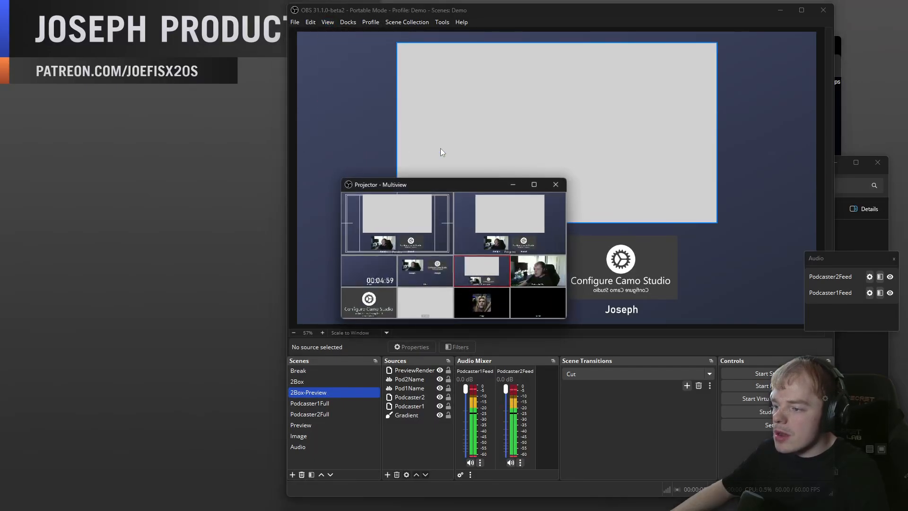
left_click_drag(455, 186, 155, 105)
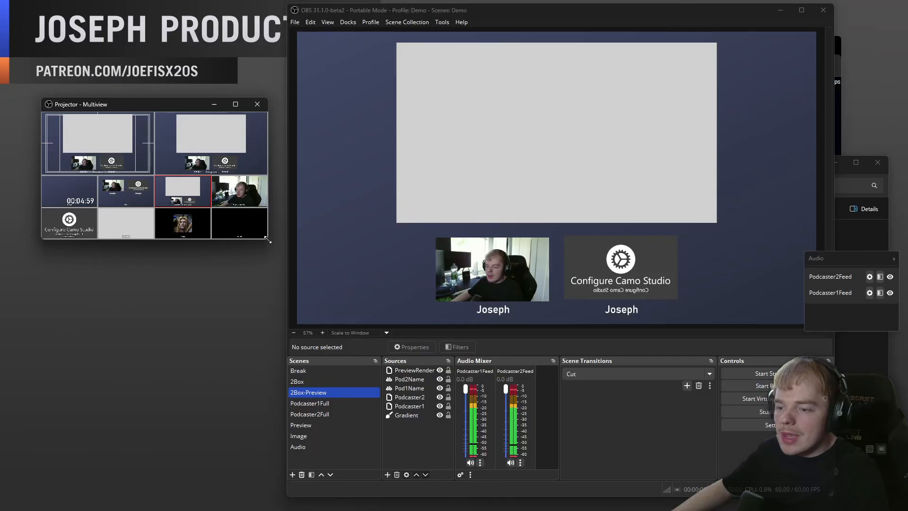
left_click_drag(268, 243, 610, 433)
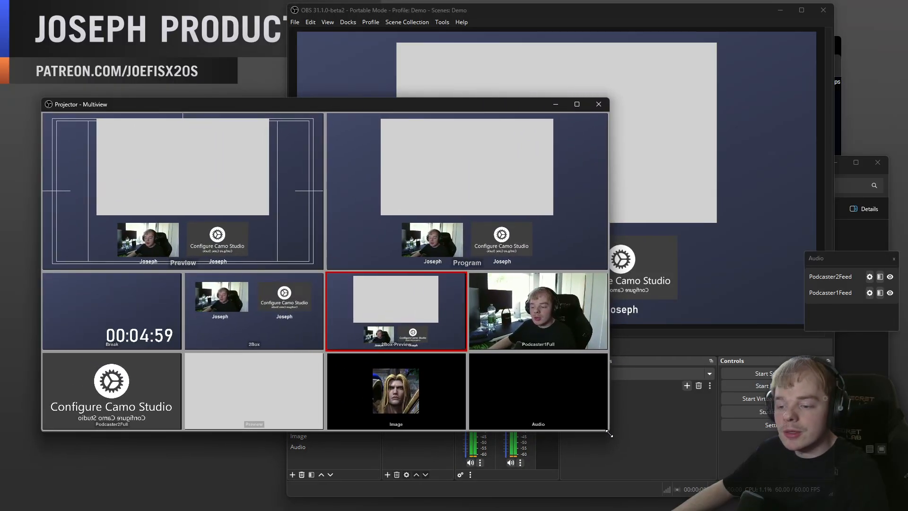
Switch from the multiview to 2Box, Podcaster1Full and Podcaster2Full, and return to 2Box.
left_click(249, 300)
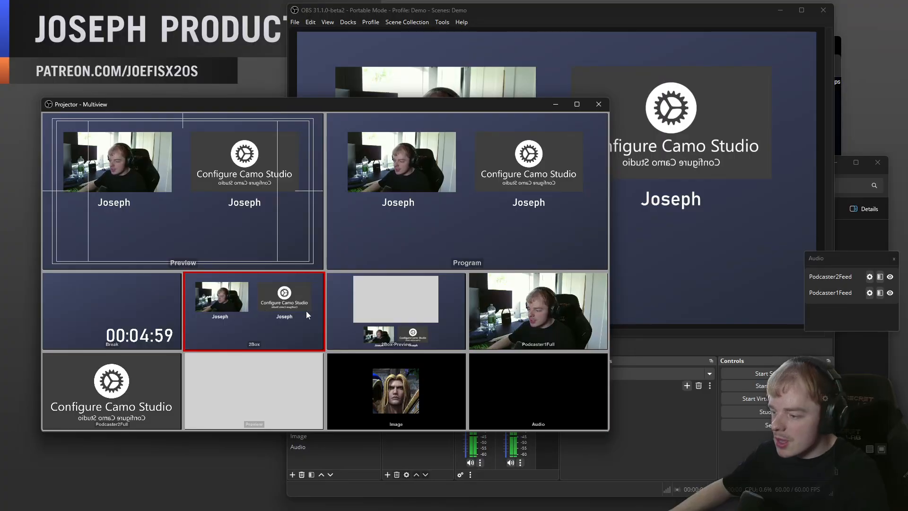
left_click(552, 313)
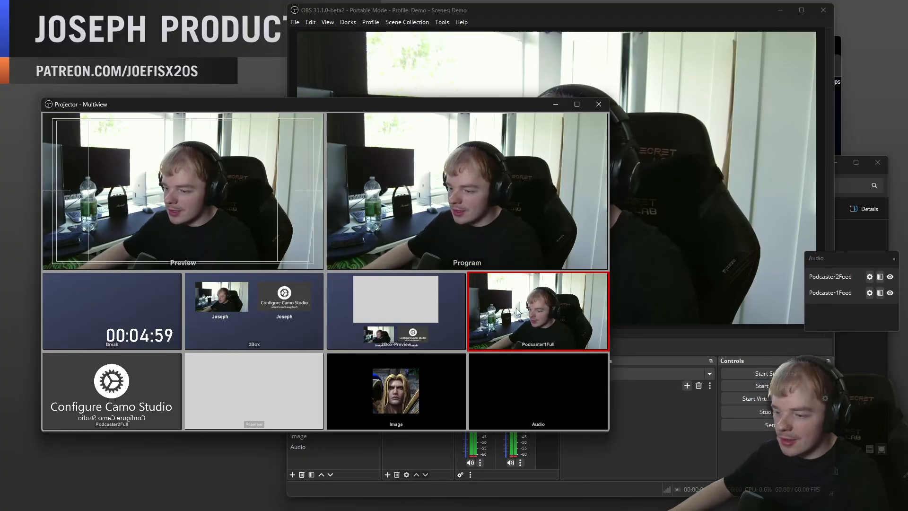
left_click(139, 401)
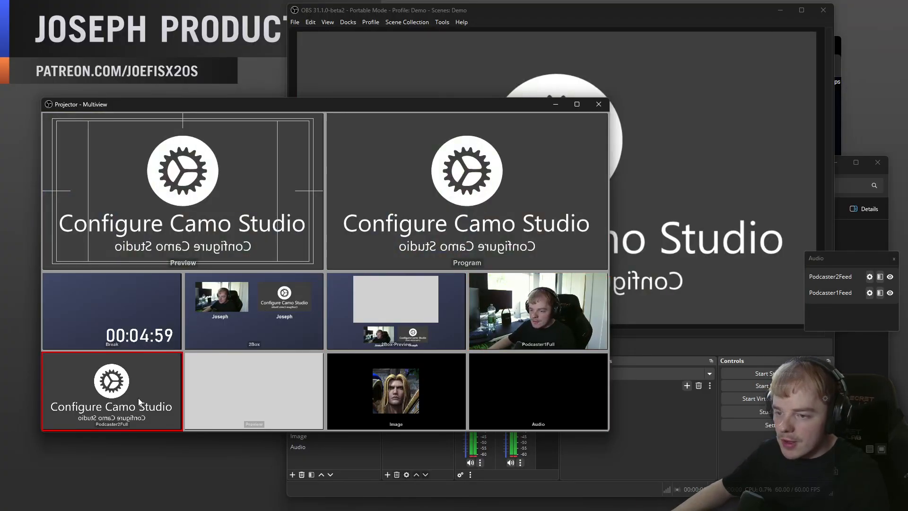
left_click(311, 330)
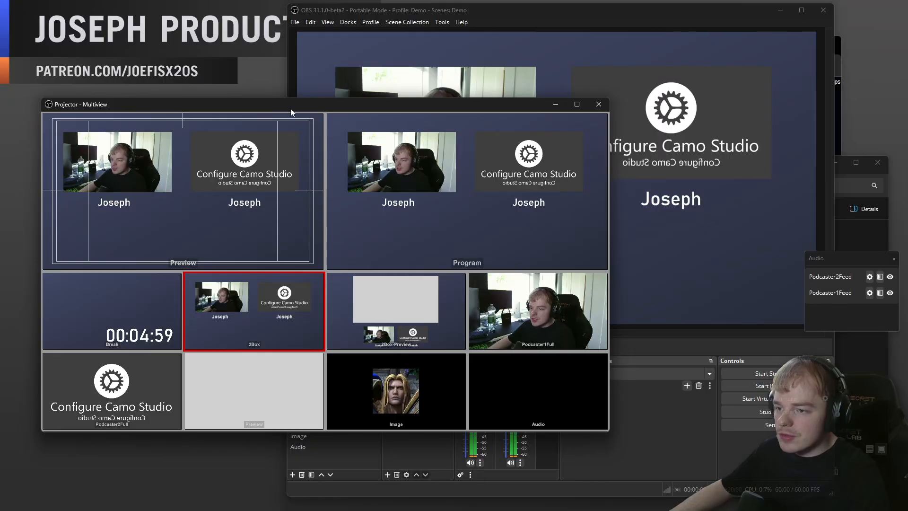
Arrange the multiview and main window side by side, and move the Break scene below Podcaster2Full in the scene order.
left_click_drag(291, 112, 333, 62)
left_click(339, 382)
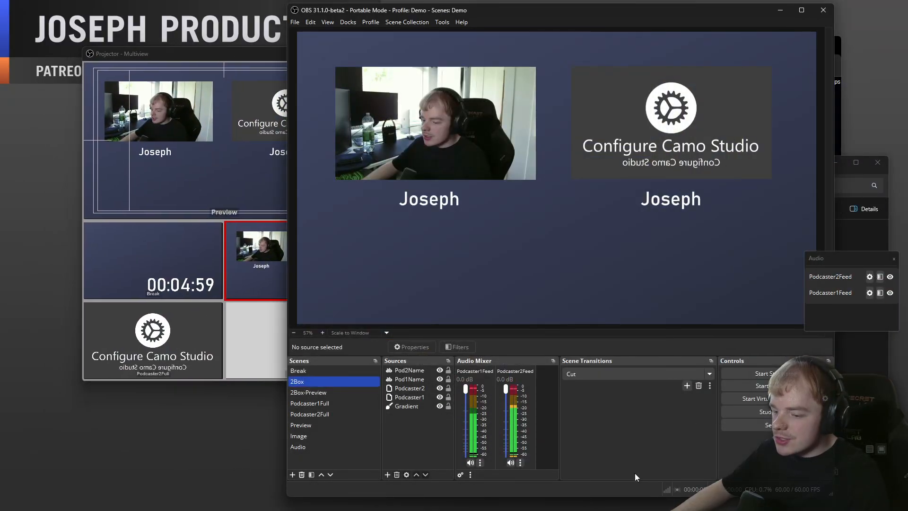
left_click(340, 374)
left_click_drag(386, 10, 589, 28)
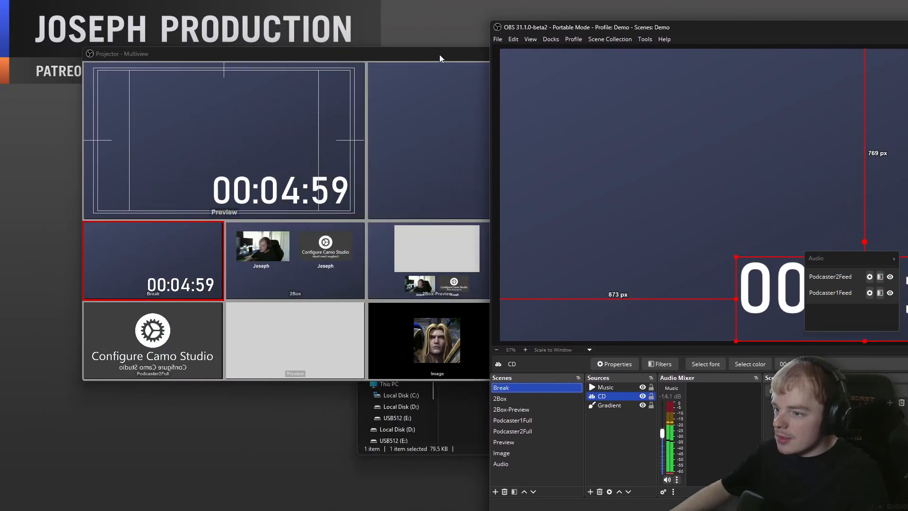
left_click_drag(439, 57, 365, 36)
left_click(533, 492)
left_click(534, 492)
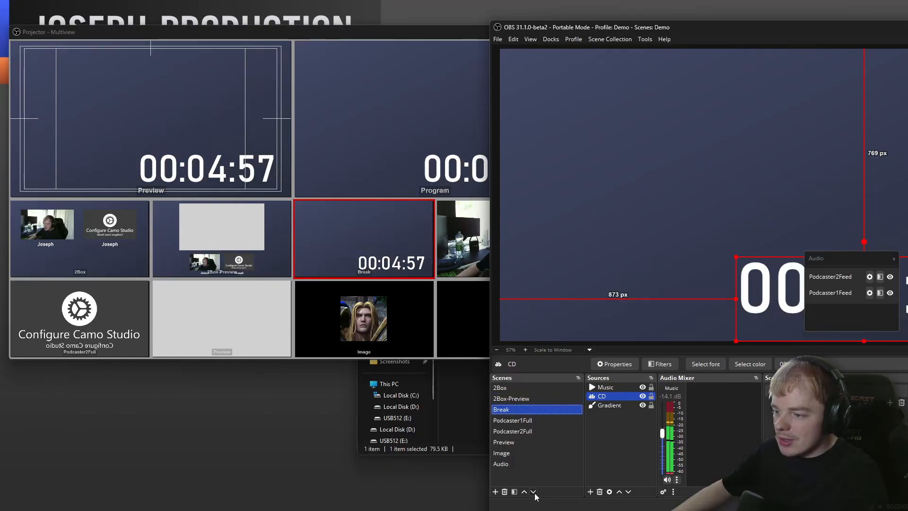
left_click(533, 492)
left_click(534, 492)
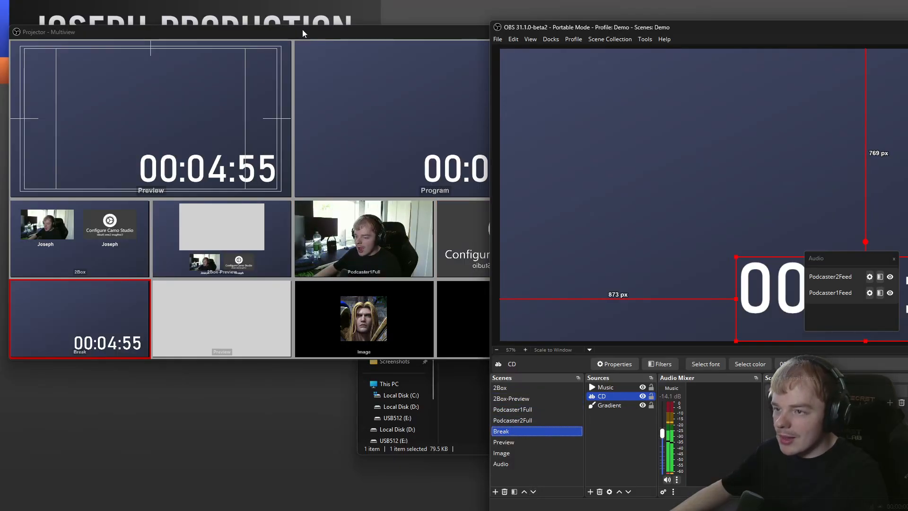
Bring the multiview forward and switch through the 2Box, 2Box-Preview, Podcaster1Full and Podcaster2Full scenes, ending on 2Box.
left_click_drag(302, 33, 324, 42)
left_click(131, 266)
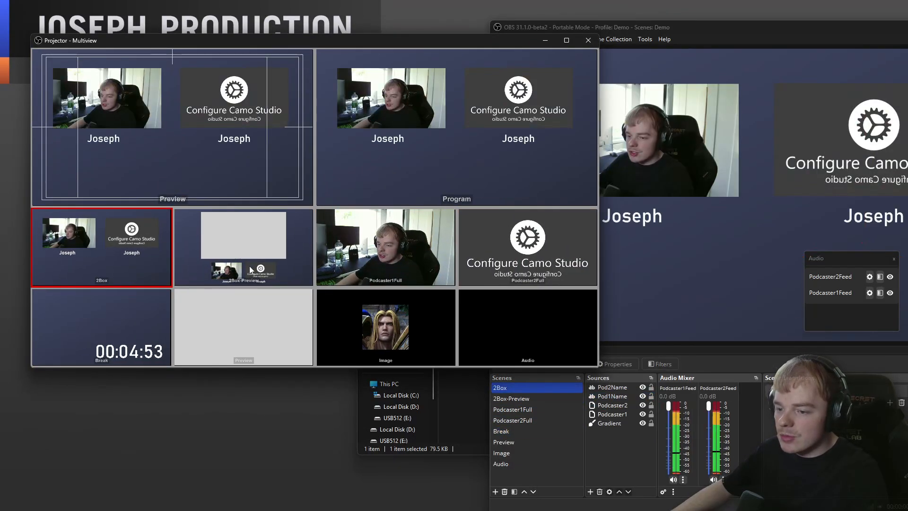
left_click(266, 254)
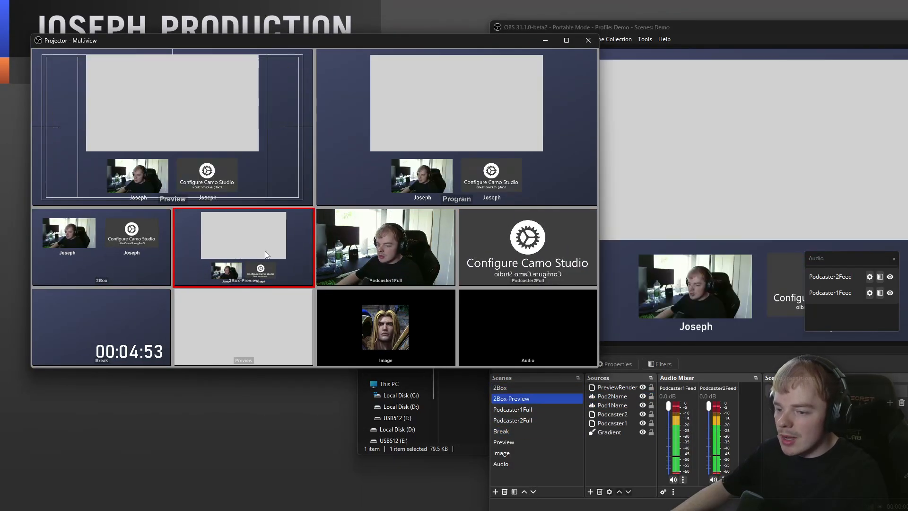
left_click(410, 256)
left_click(538, 255)
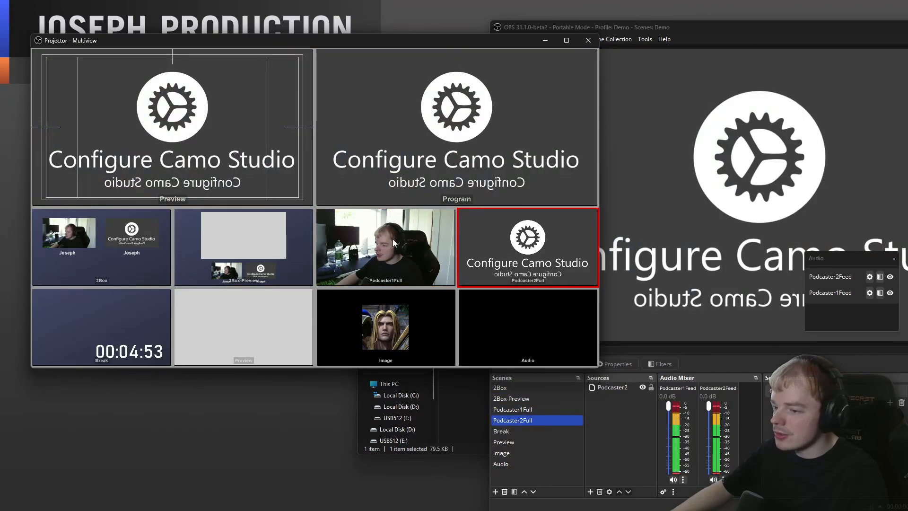
left_click(245, 250)
left_click(119, 245)
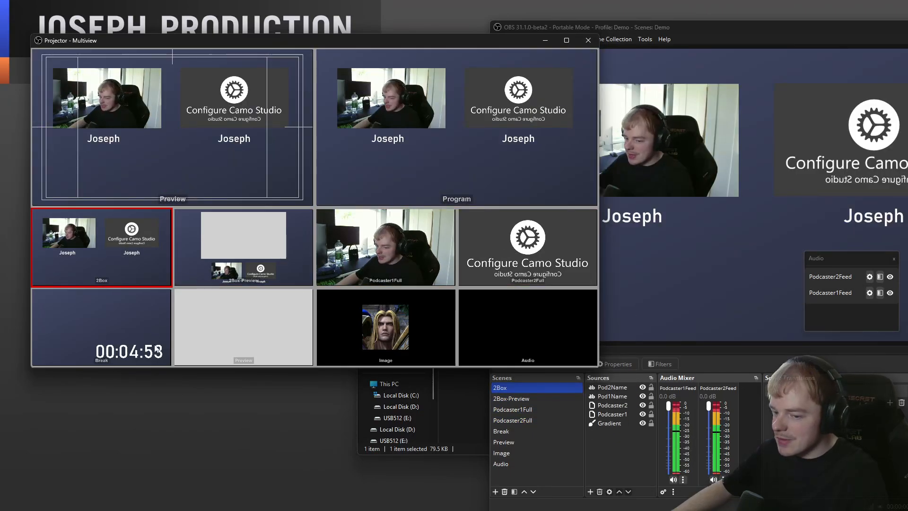
Switch to the Break scene in the multiview and cycle through the podcaster scenes again, finishing on 2Box.
left_click(133, 346)
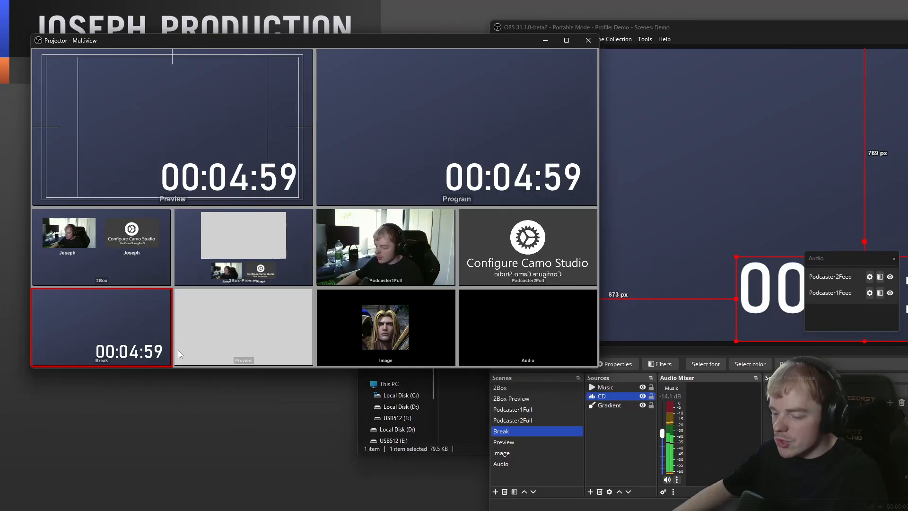
left_click(103, 250)
left_click(245, 243)
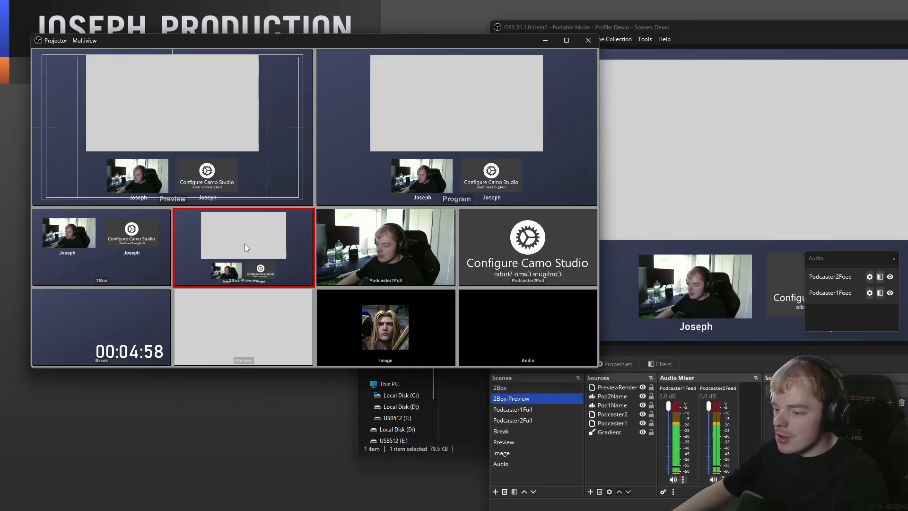
left_click(398, 251)
left_click(467, 261)
left_click(279, 270)
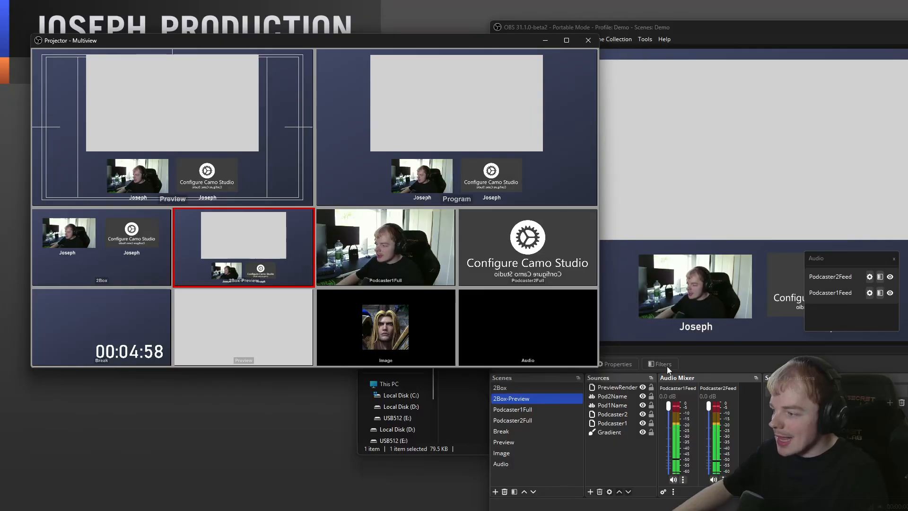
left_click(131, 270)
Bring the main window back into full view, enable Studio Mode and load the Preview scene as the preview while 2Box stays live.
left_click(639, 400)
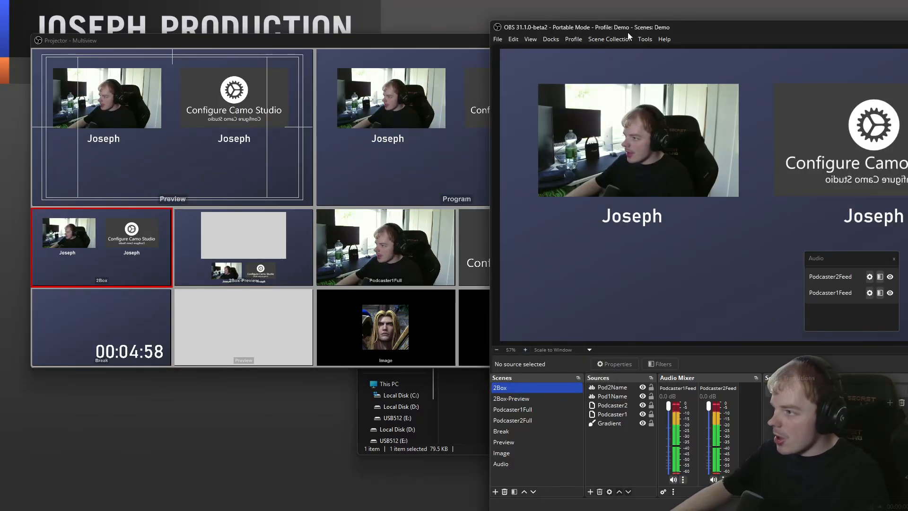
left_click_drag(629, 34, 441, 30)
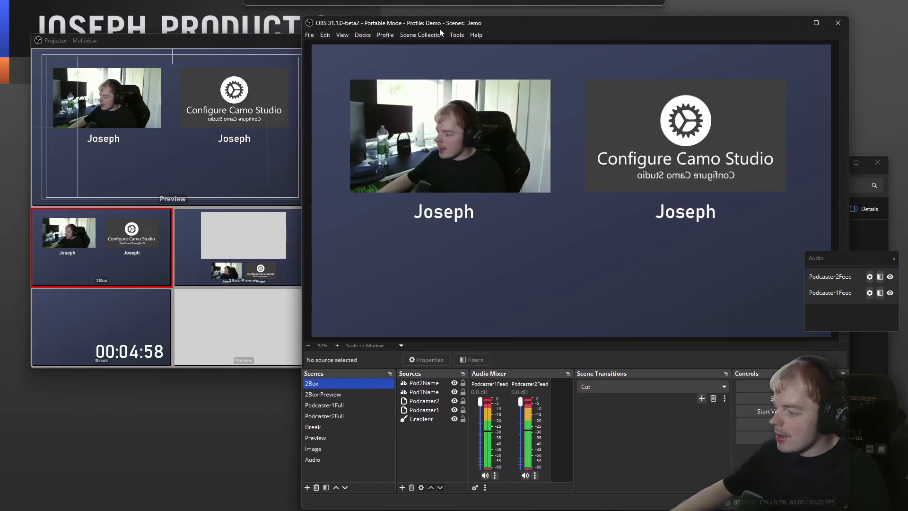
left_click(767, 426)
left_click(345, 439)
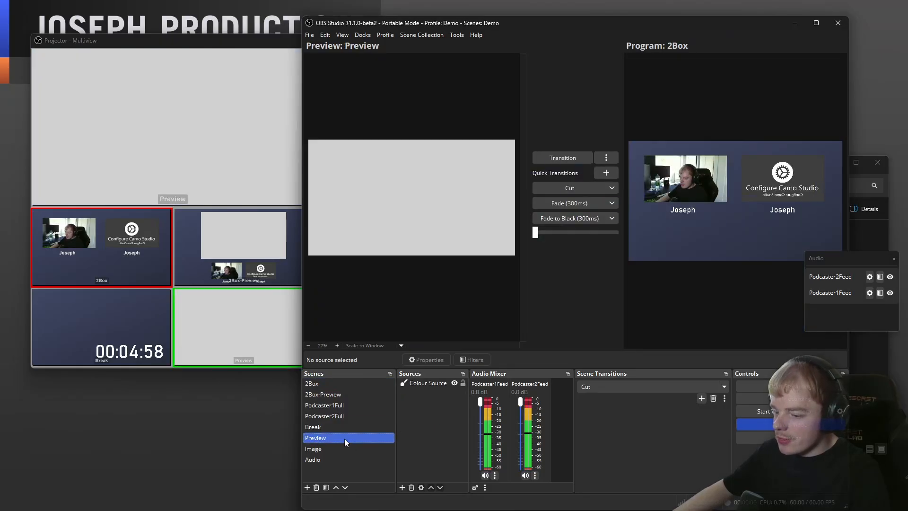
Add the existing Culling_Cutscene_3.0.jpg image source to the Preview scene.
left_click(428, 384)
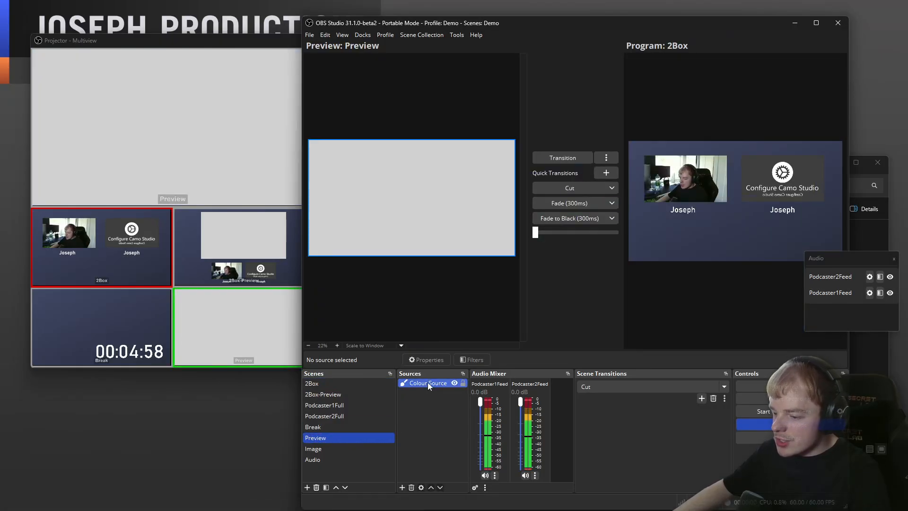
left_click(403, 488)
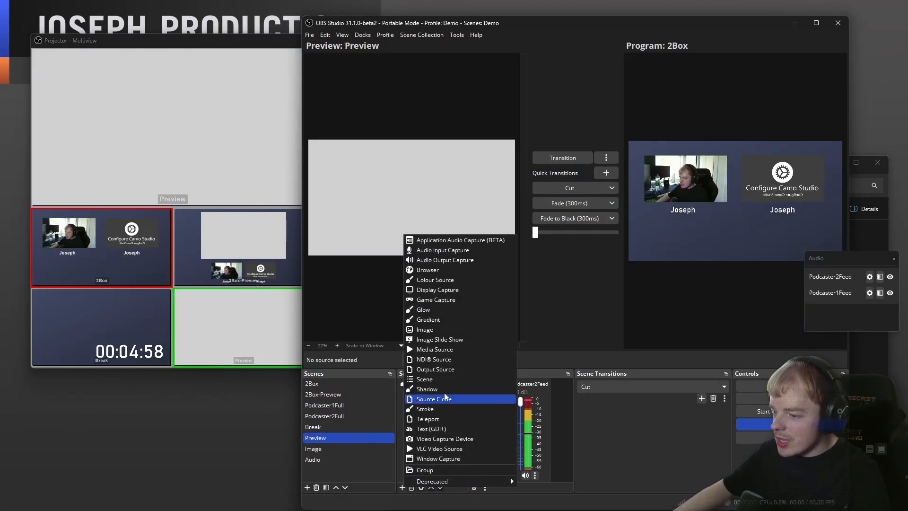
left_click(449, 330)
left_click(520, 227)
left_click(520, 239)
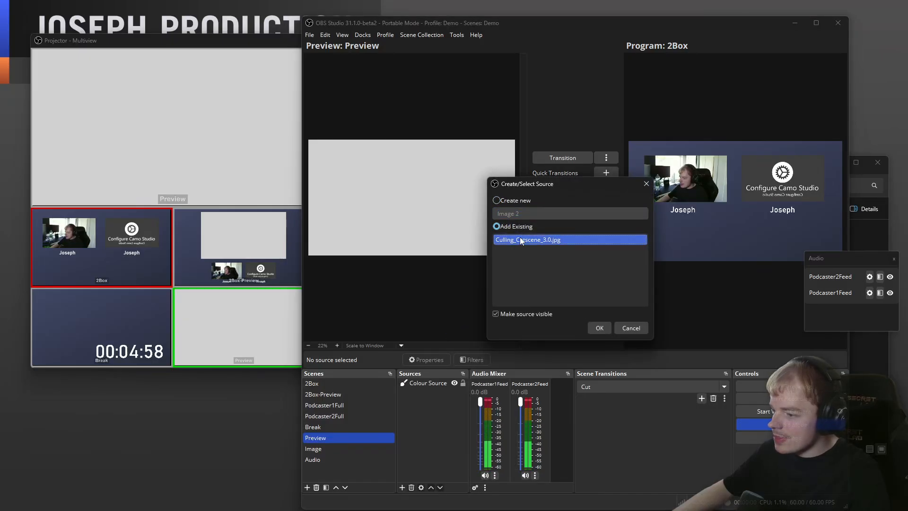
left_click(600, 328)
Scale the Culling_Cutscene_3.0.jpg image to the full canvas height and centre it horizontally over the colour source.
left_click_drag(341, 155, 425, 197)
left_click_drag(370, 219, 416, 219)
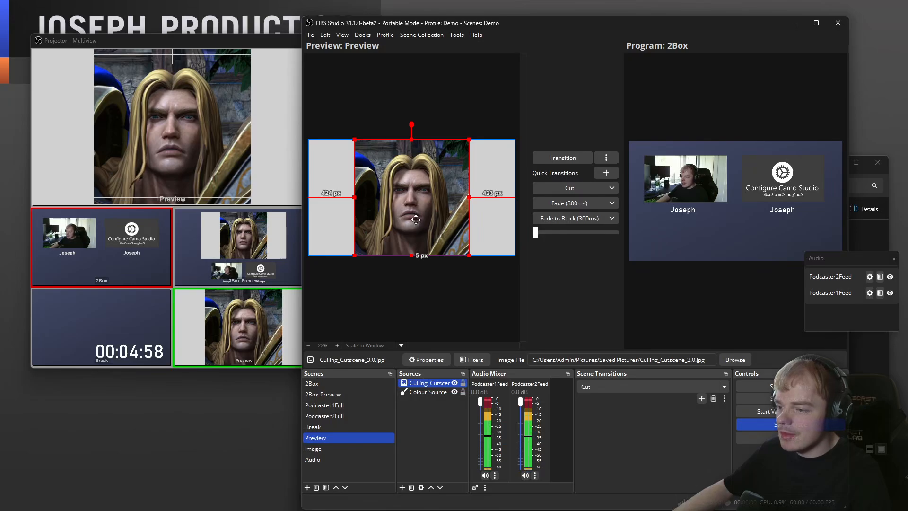
left_click_drag(411, 257, 424, 242)
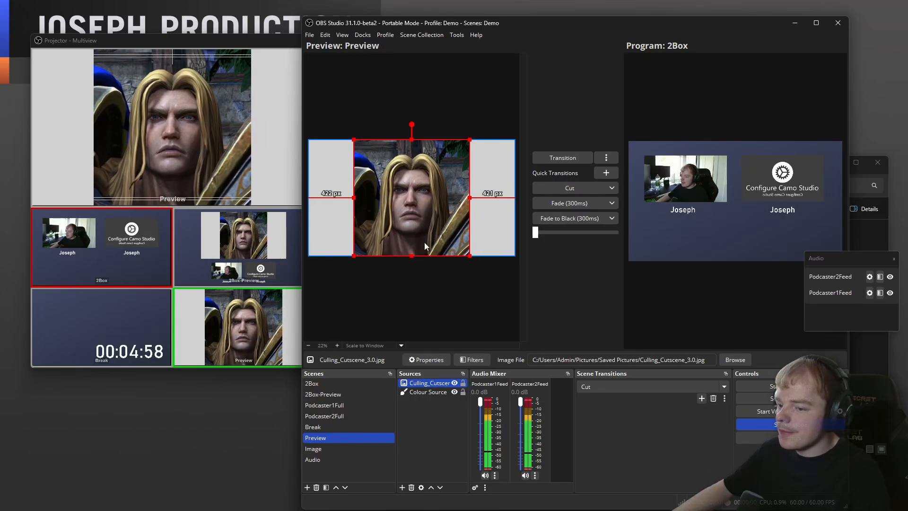
left_click(438, 287)
With Studio Mode off, select the 2Box scene, switch to 2Box-Preview from the multiview and bring the main window back to the front.
left_click(312, 383)
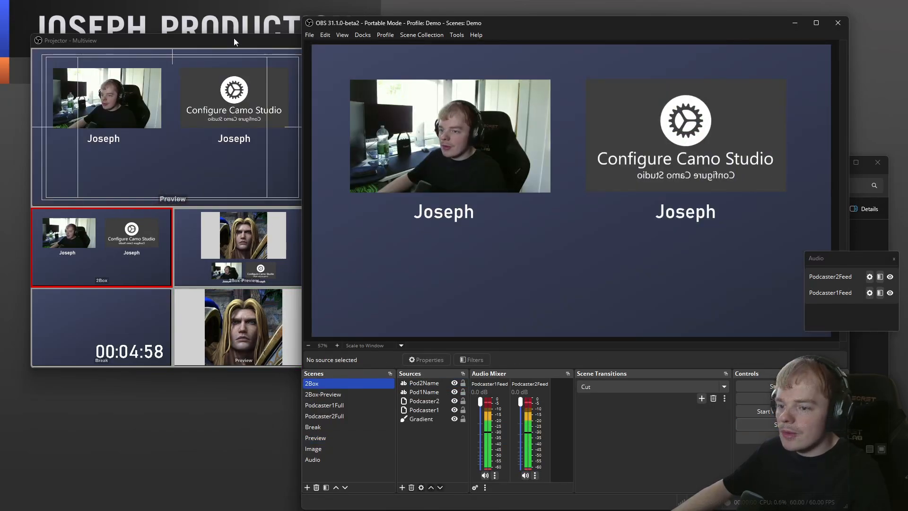
left_click(233, 38)
left_click(254, 249)
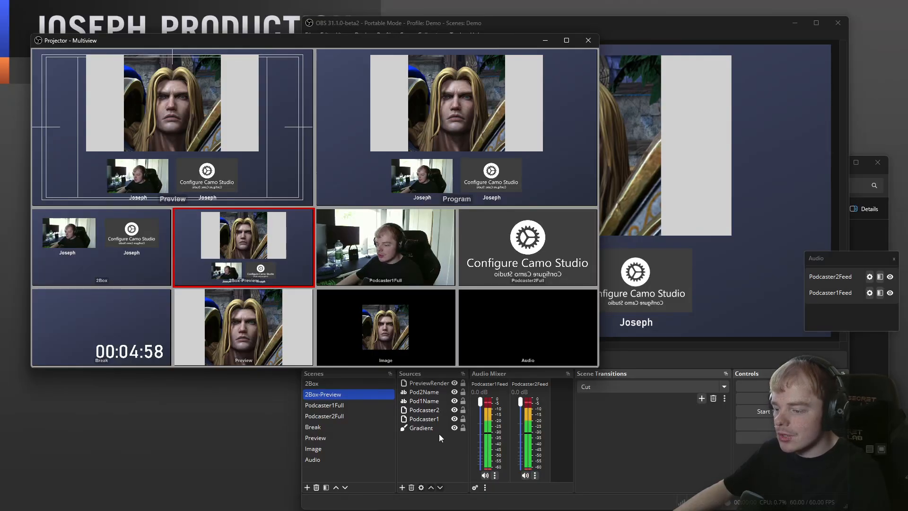
left_click(417, 460)
left_click(436, 393)
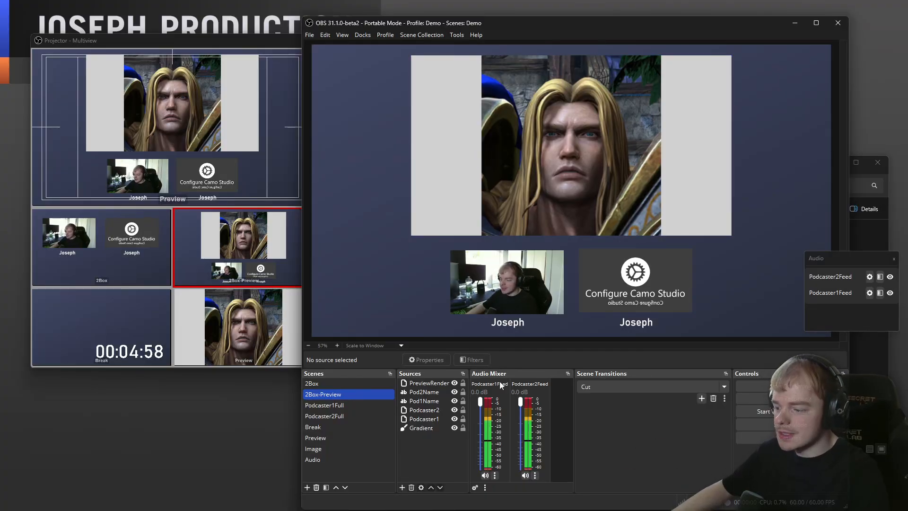
Move the floating Audio dock lower and shift the main window sideways to make room beside it.
double_click(831, 260)
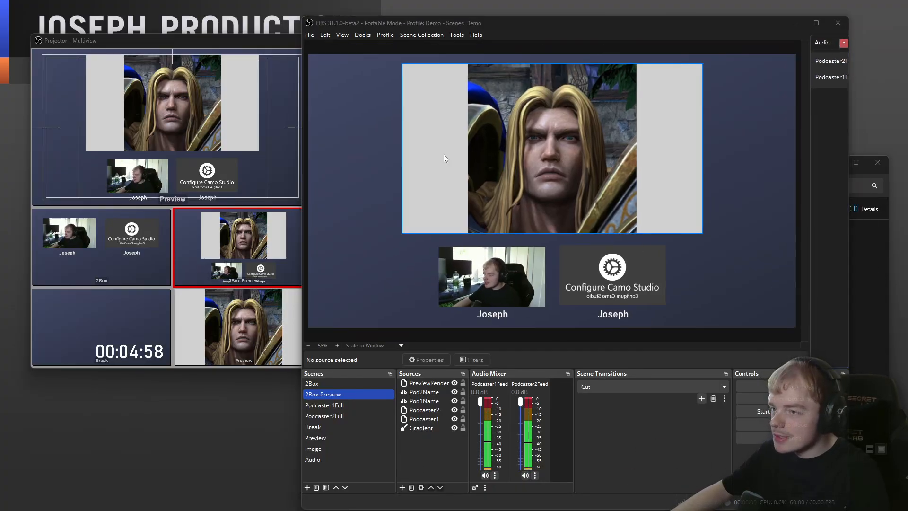
left_click_drag(820, 50, 749, 330)
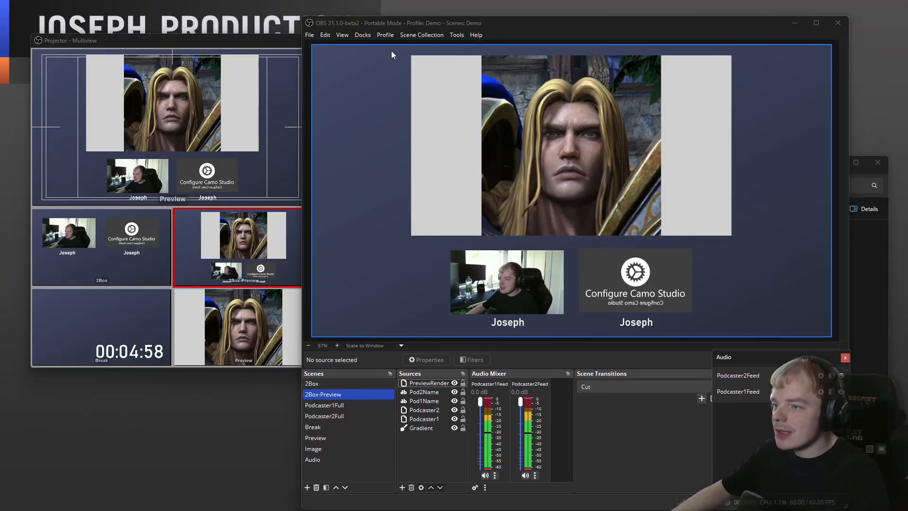
left_click_drag(396, 23, 165, 23)
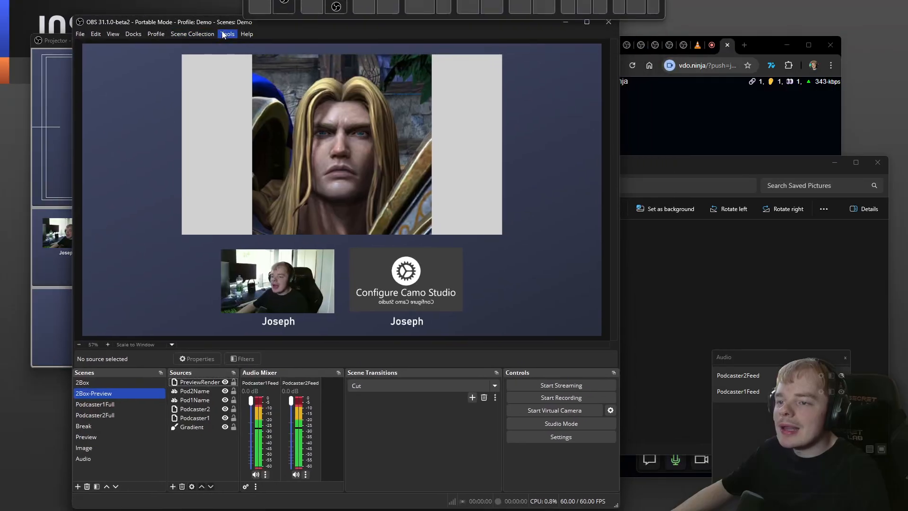
Open and enlarge the Source Docks settings, and add a dock for the PreviewRender source with Visible and Preview enabled.
left_click(227, 34)
left_click(255, 125)
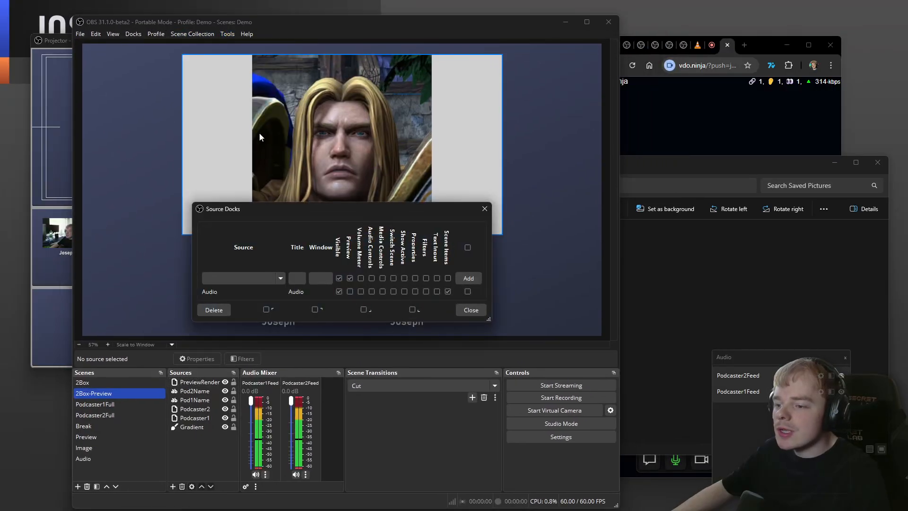
left_click_drag(494, 335, 528, 402)
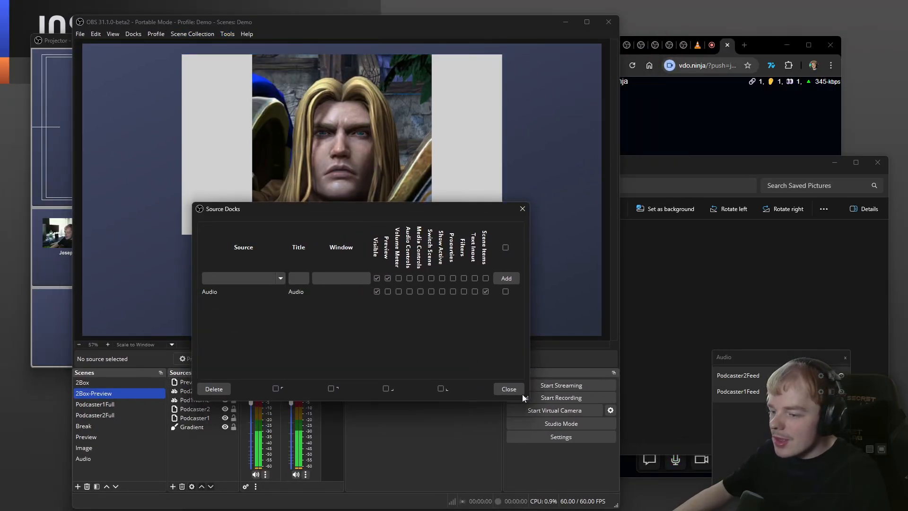
left_click(281, 279)
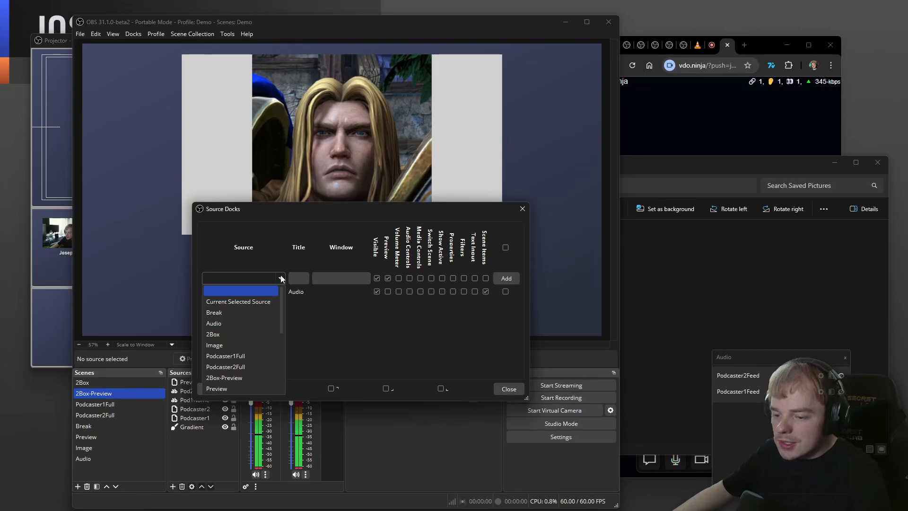
left_click(254, 205)
left_click_drag(255, 206, 350, 209)
left_click(305, 280)
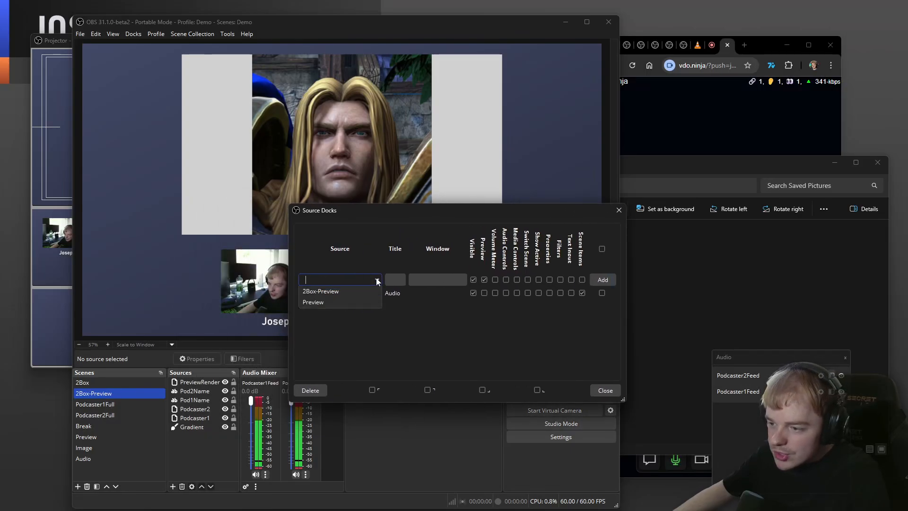
scroll(368, 361, "down", 5)
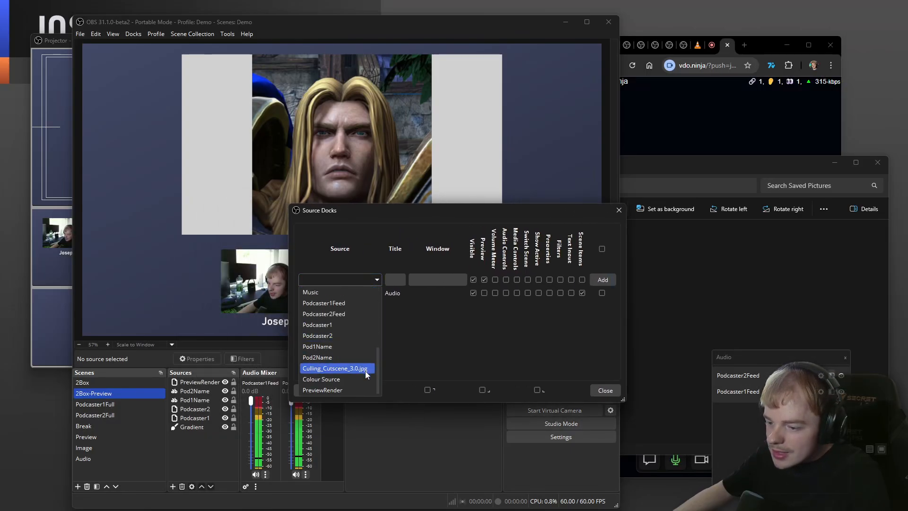
left_click(354, 389)
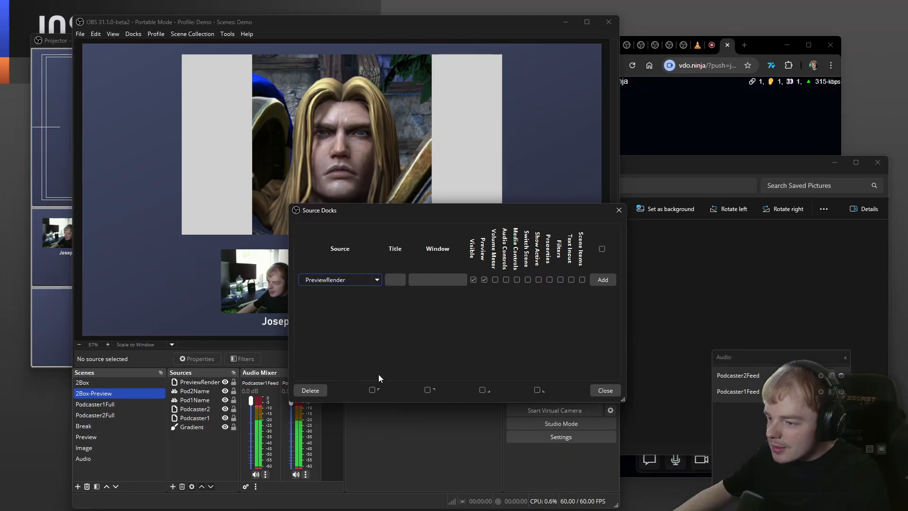
left_click(603, 281)
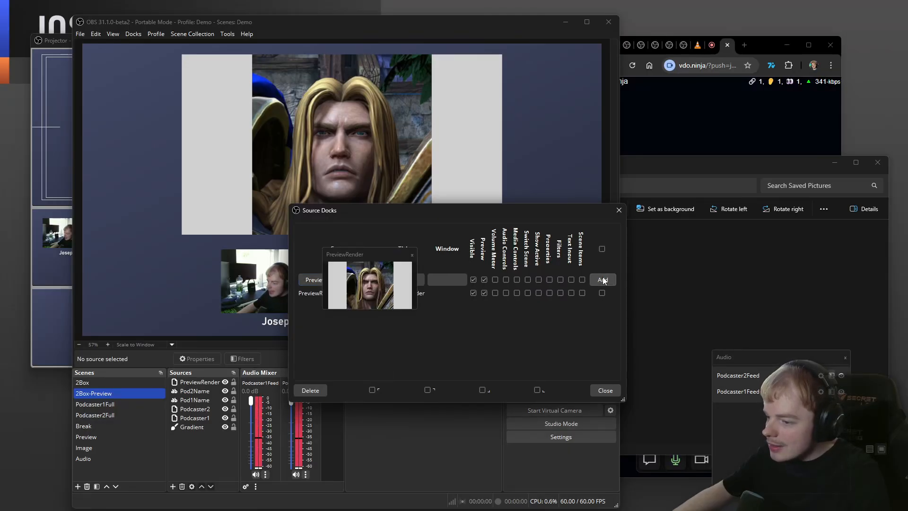
Enable both Preview and Filters for the PreviewRender dock, enlarge the floating dock and close the Source Docks settings.
left_click(560, 280)
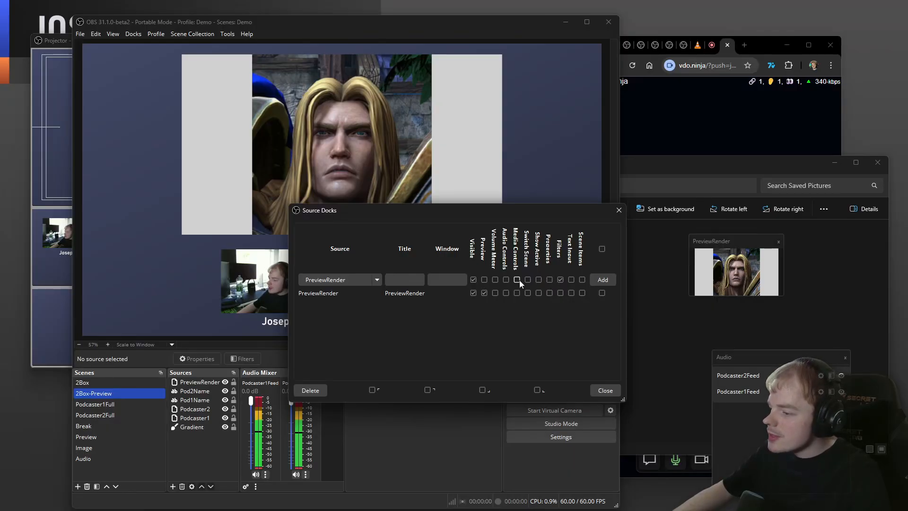
left_click(485, 293)
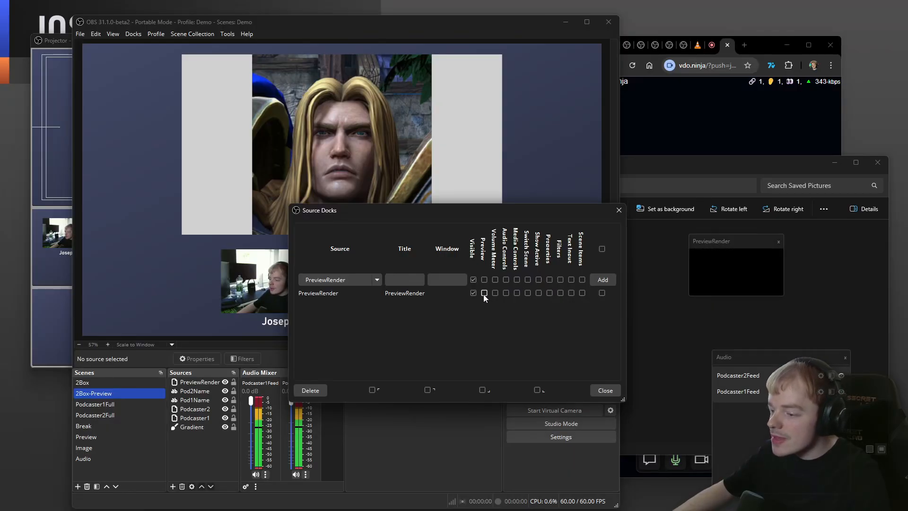
left_click(561, 293)
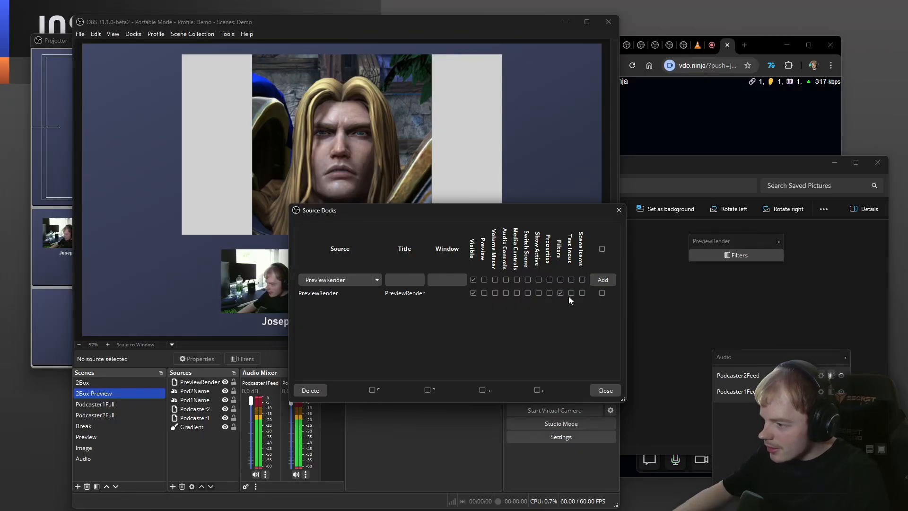
left_click(484, 294)
left_click_drag(735, 276, 736, 320)
left_click(602, 392)
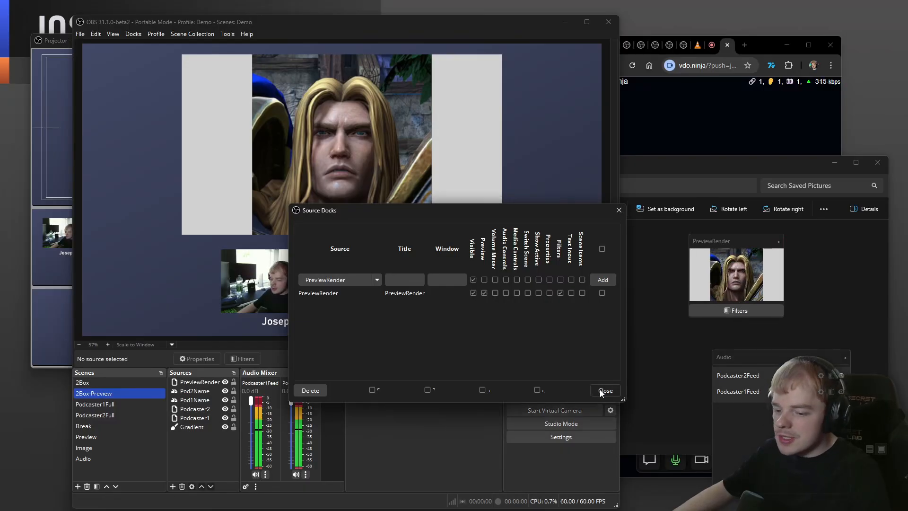
left_click(604, 391)
Add a Freeze effect filter with its default name and settings to the PreviewRender source in 2Box-Preview.
left_click(182, 385)
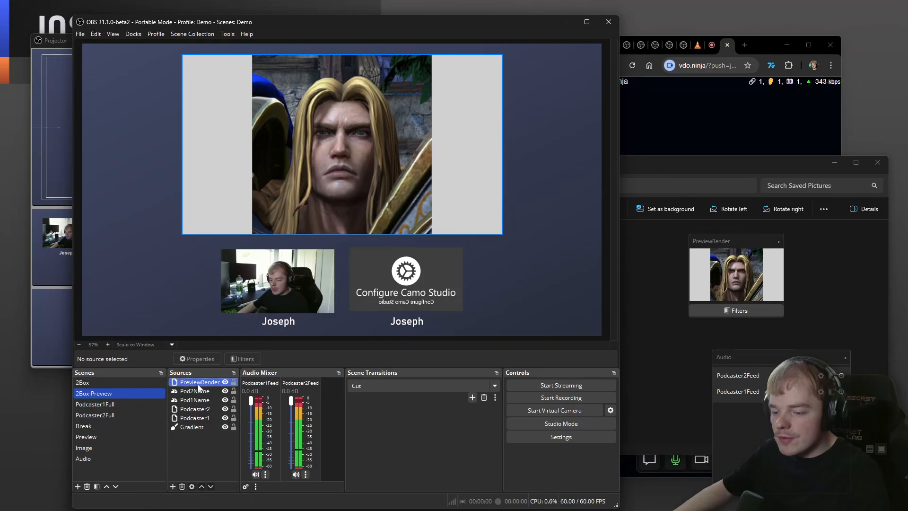
right_click(202, 382)
left_click(223, 367)
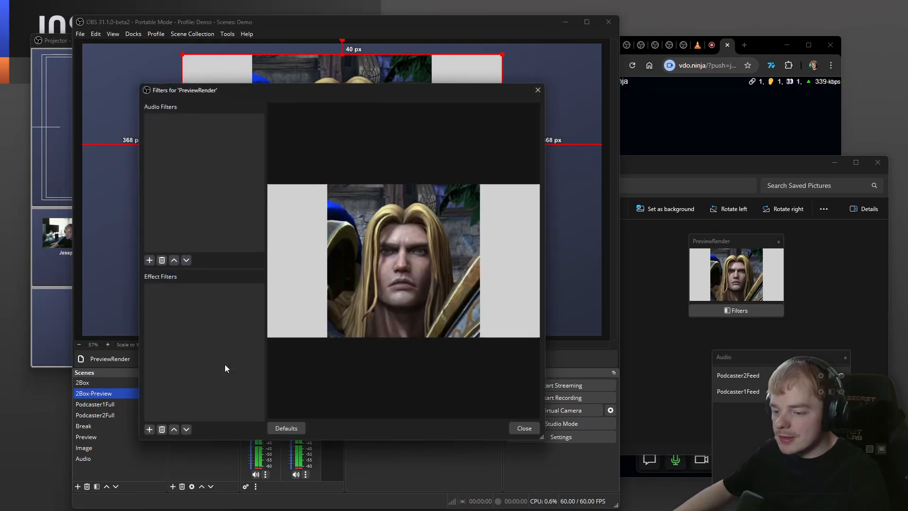
left_click(149, 429)
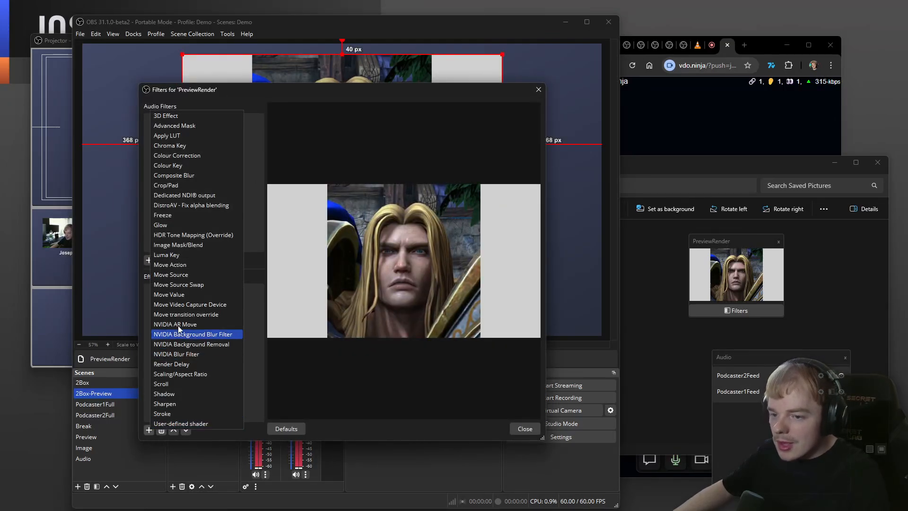
left_click(182, 216)
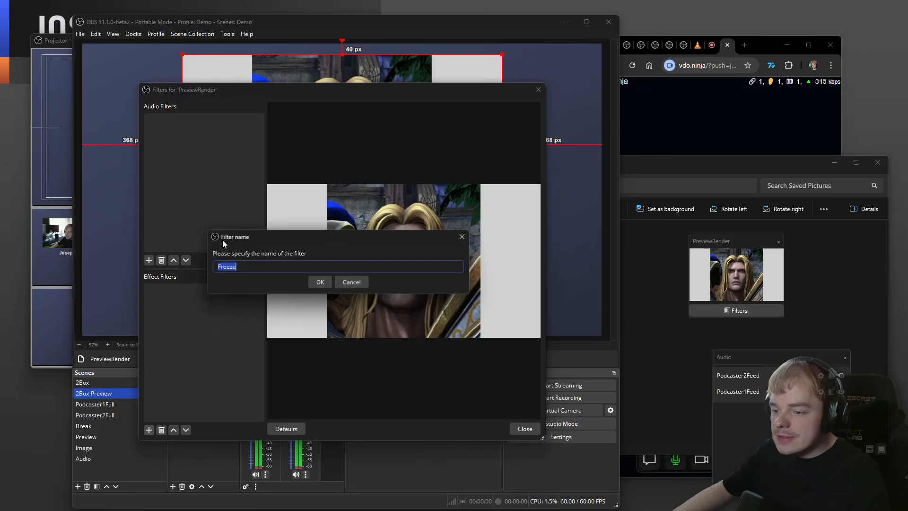
left_click(320, 282)
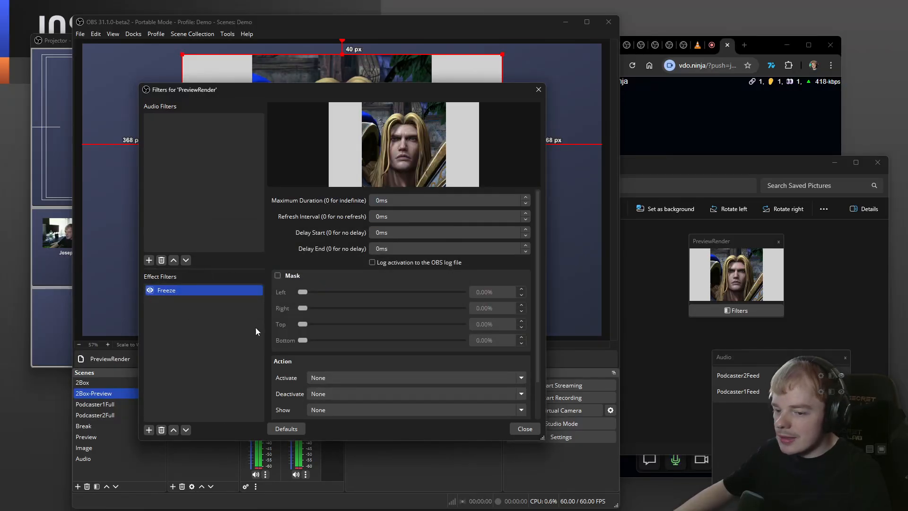
scroll(343, 265, "down", 2)
left_click(517, 432)
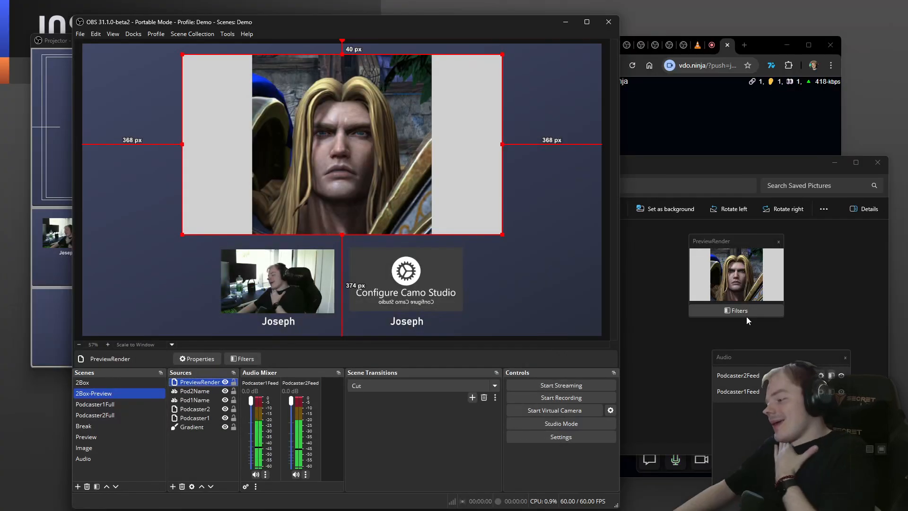
Open the PreviewRender filters from the floating dock to examine the Freeze filter, and shift the dock slightly aside.
left_click(748, 311)
left_click(524, 431)
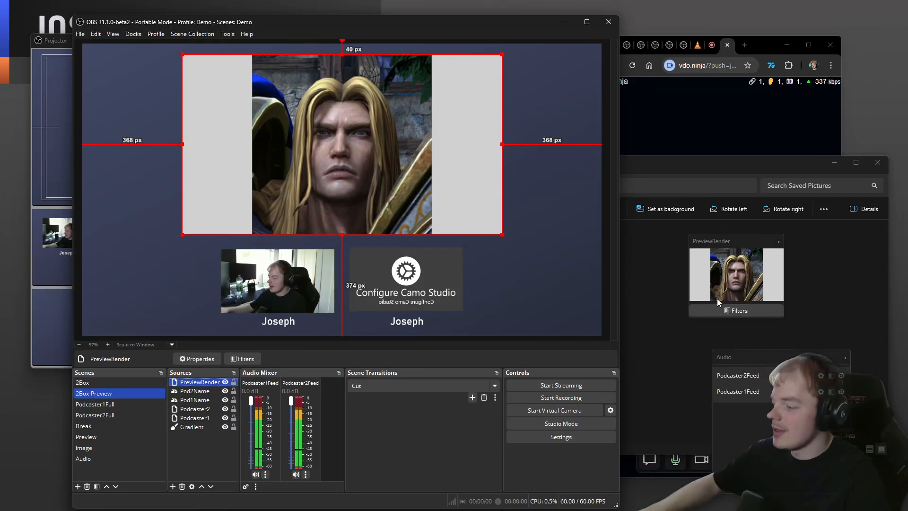
left_click_drag(722, 240, 748, 243)
left_click(769, 316)
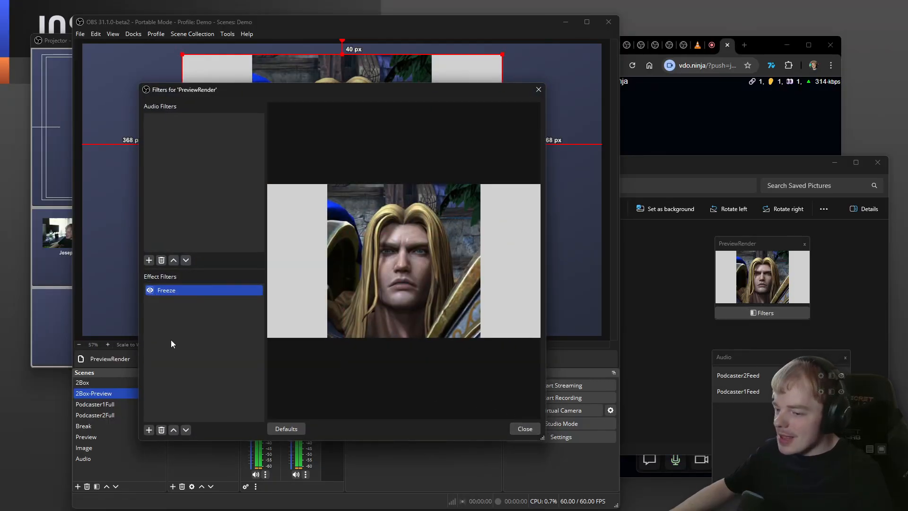
left_click(523, 429)
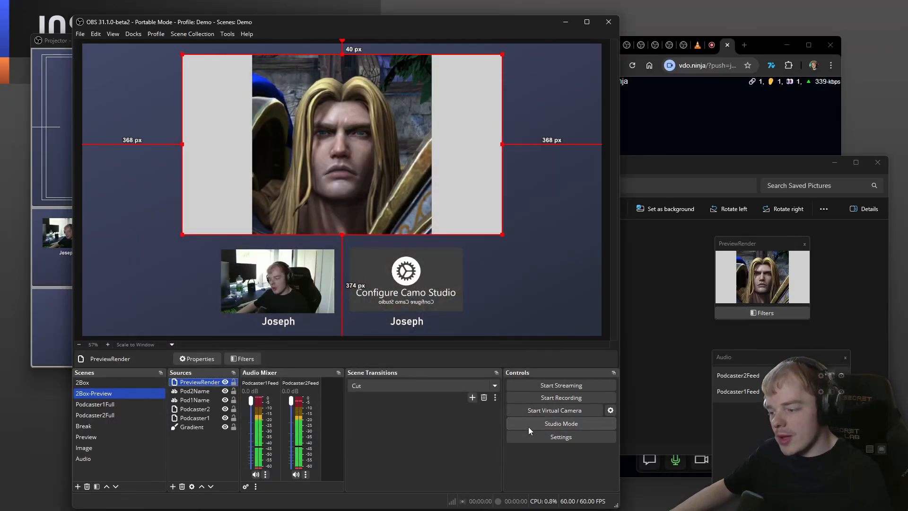
Enable Studio Mode, load the Preview scene, and enlarge and reposition the Culling_Cutscene_3.0.jpg image so it fills the canvas.
left_click(538, 424)
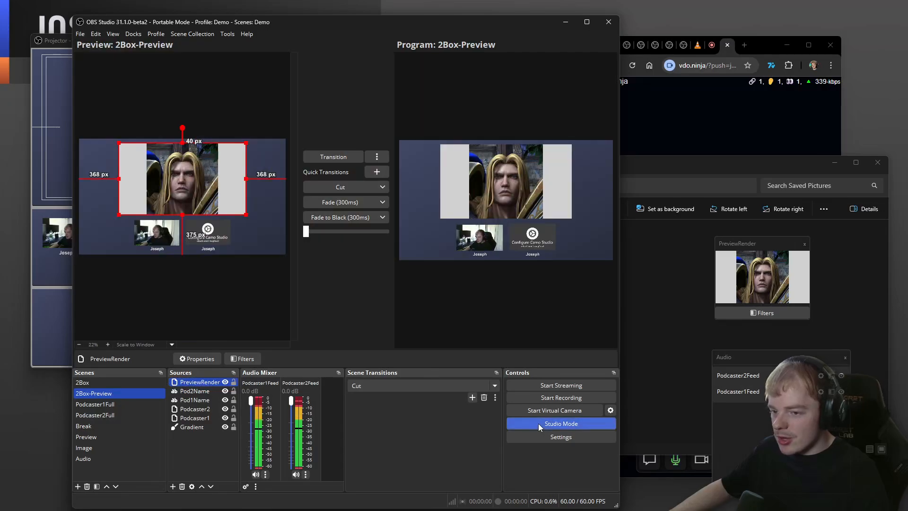
left_click(125, 436)
left_click(193, 383)
mouse_move(185, 212)
left_mouse_down()
mouse_move(239, 212)
mouse_move(185, 214)
mouse_move(187, 195)
mouse_move(217, 230)
mouse_move(199, 197)
mouse_move(215, 223)
mouse_move(198, 203)
mouse_move(191, 220)
left_mouse_up()
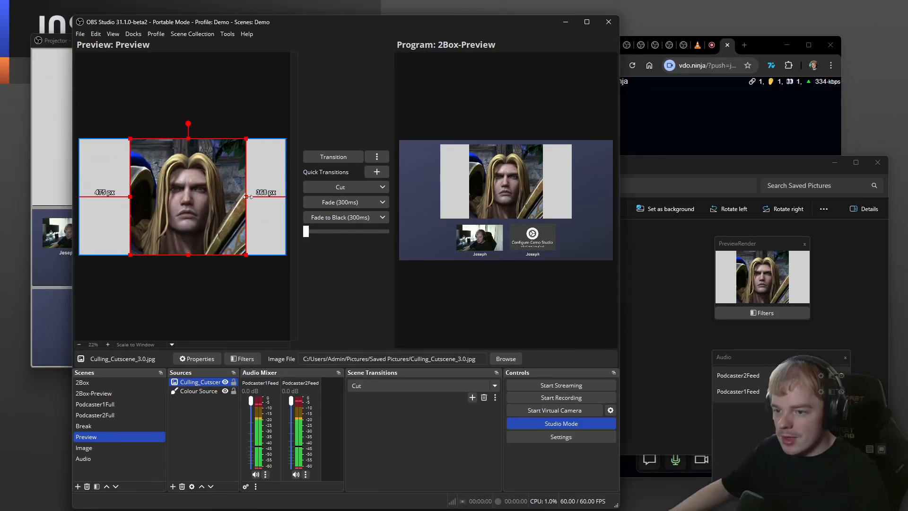
mouse_move(247, 196)
left_mouse_down()
mouse_move(189, 161)
mouse_move(412, 251)
left_mouse_up()
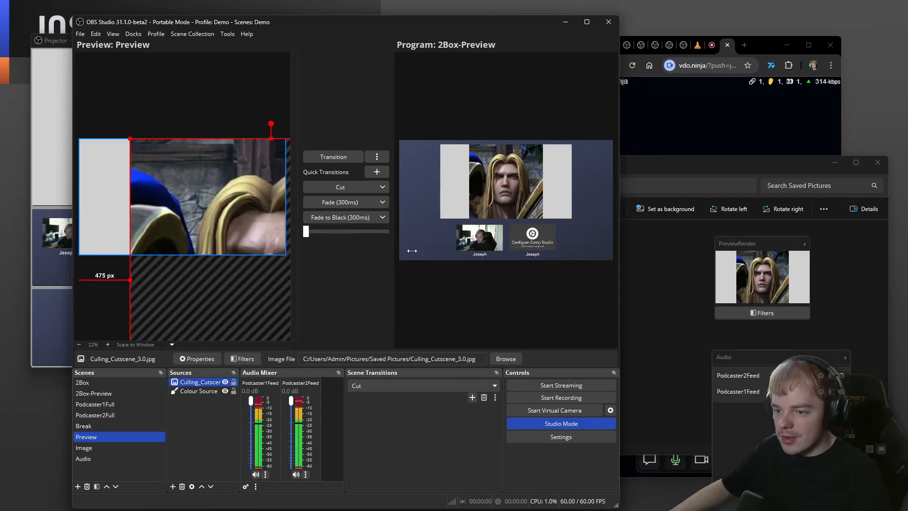
left_click_drag(254, 295, 170, 212)
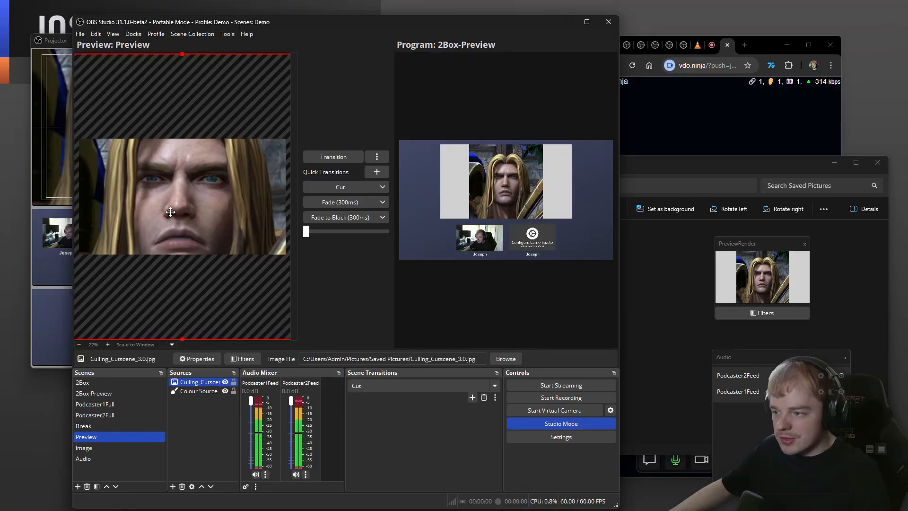
Open the PreviewRender filters from its dock and disable the Freeze filter to push the enlarged image to 2Box-Preview.
left_click(766, 313)
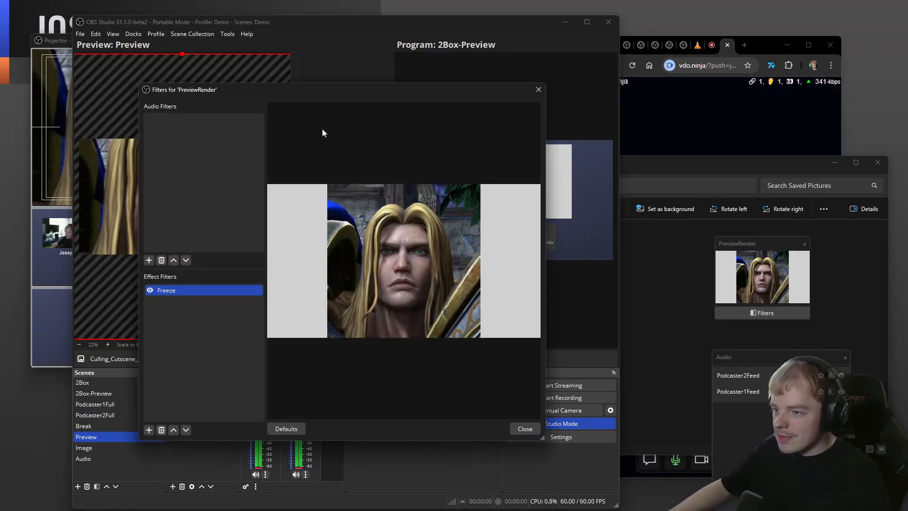
left_click_drag(314, 95, 767, 203)
left_click(606, 398)
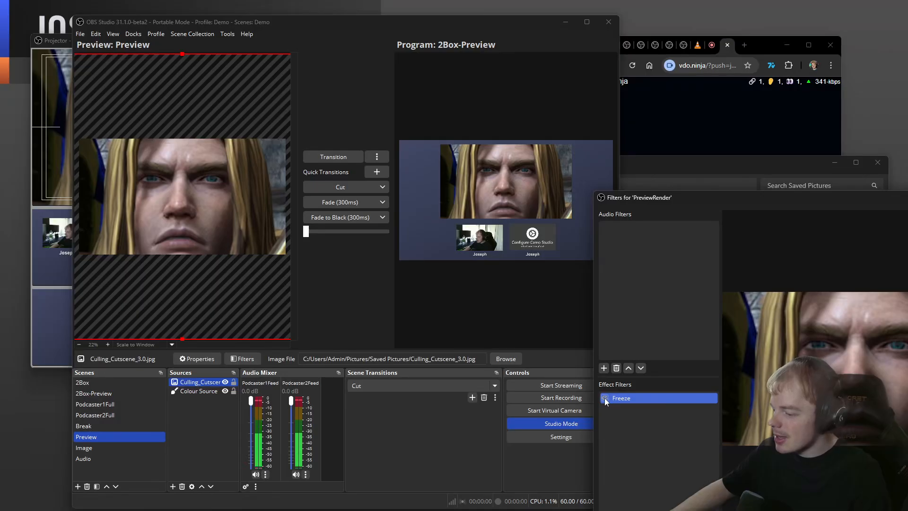
Freeze PreviewRender again while hiding the Culling_Cutscene_3.0.jpg image, release the freeze and close the filters.
left_click(606, 399)
left_click_drag(662, 198, 763, 181)
left_click(699, 384)
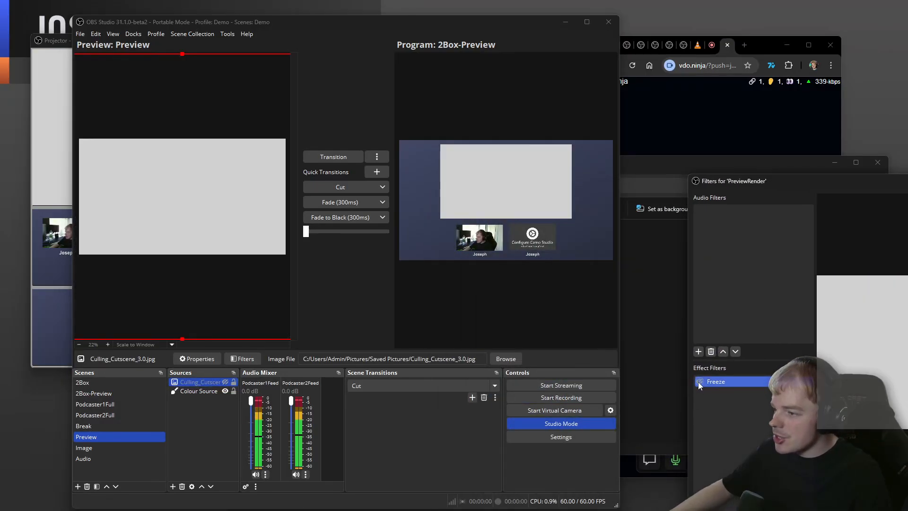
left_click_drag(729, 181, 440, 112)
key("Escape")
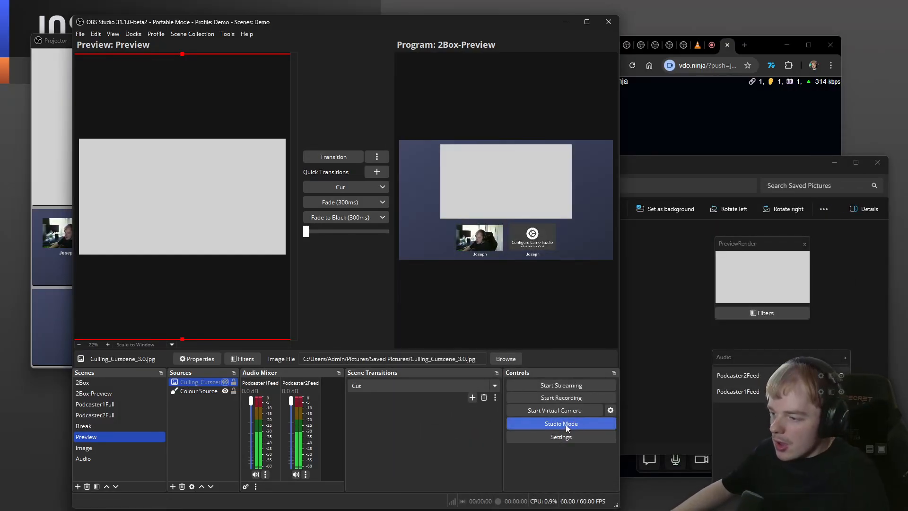
Turn off Studio Mode, move the main window aside and bring the Multiview projector to the front.
left_click(566, 424)
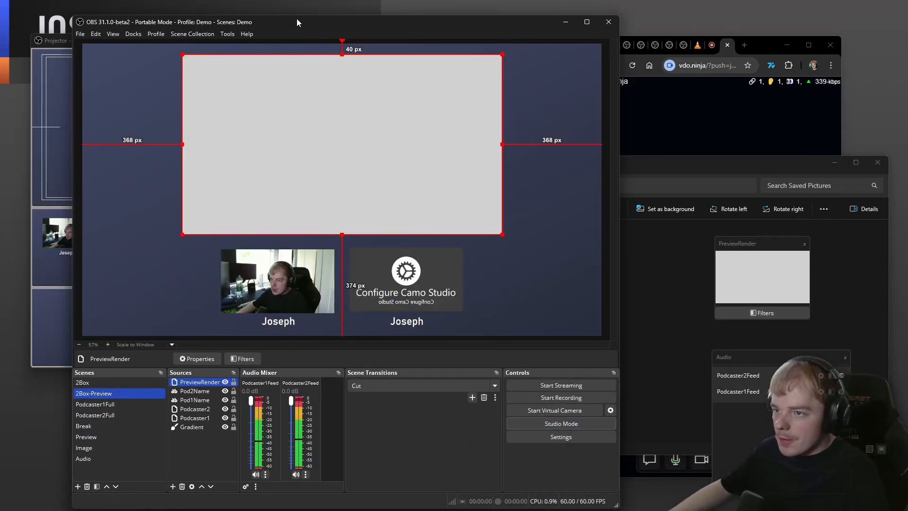
left_click_drag(293, 24, 510, 47)
left_click(229, 40)
Switch through Podcaster1Full, Podcaster2Full, 2Box, 2Box-Preview and Break from the Multiview, and deselect the Break scene's source.
left_click(405, 258)
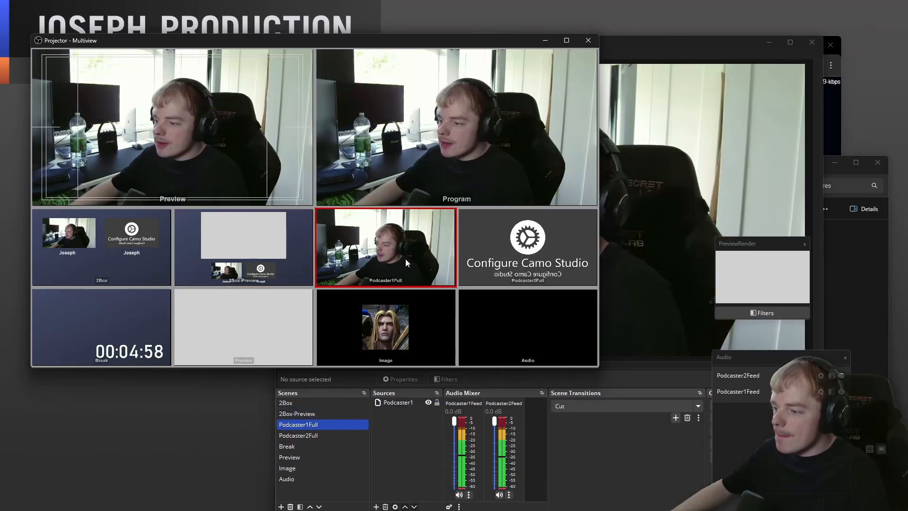
left_click(542, 260)
left_click(106, 253)
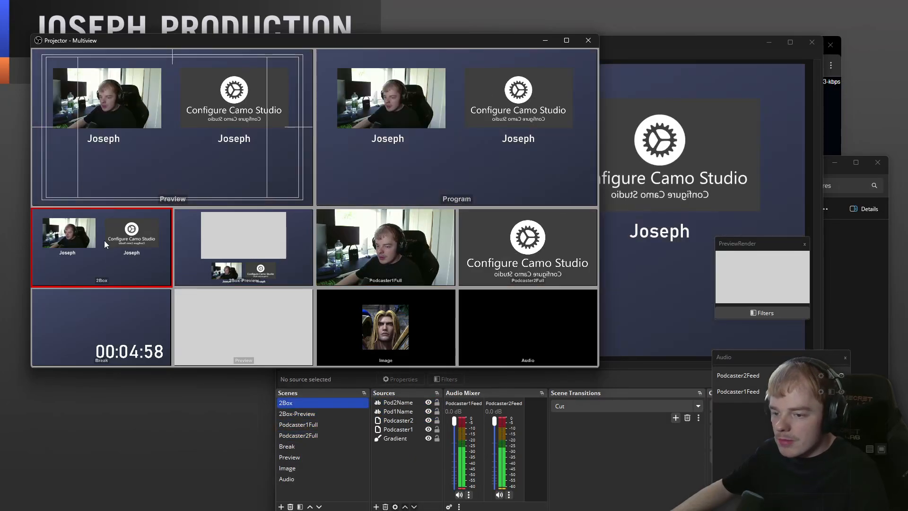
left_click(244, 251)
left_click(104, 321)
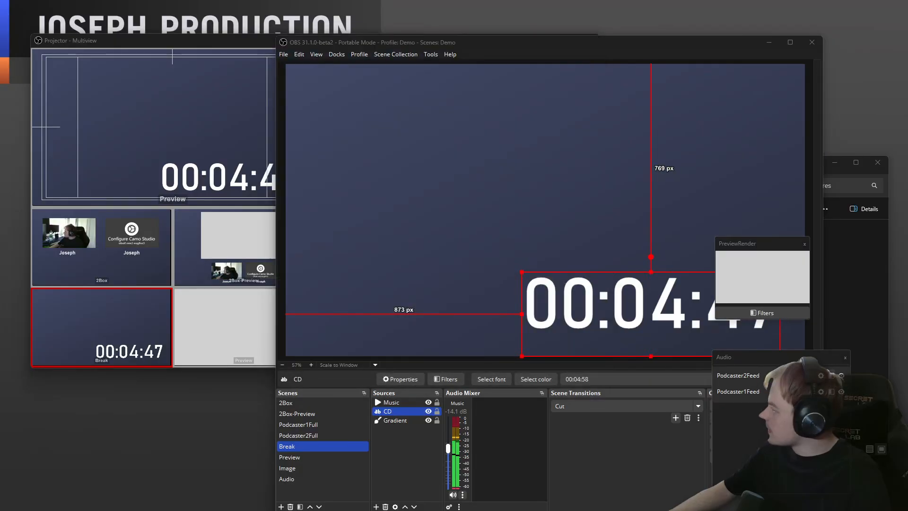
left_click(397, 450)
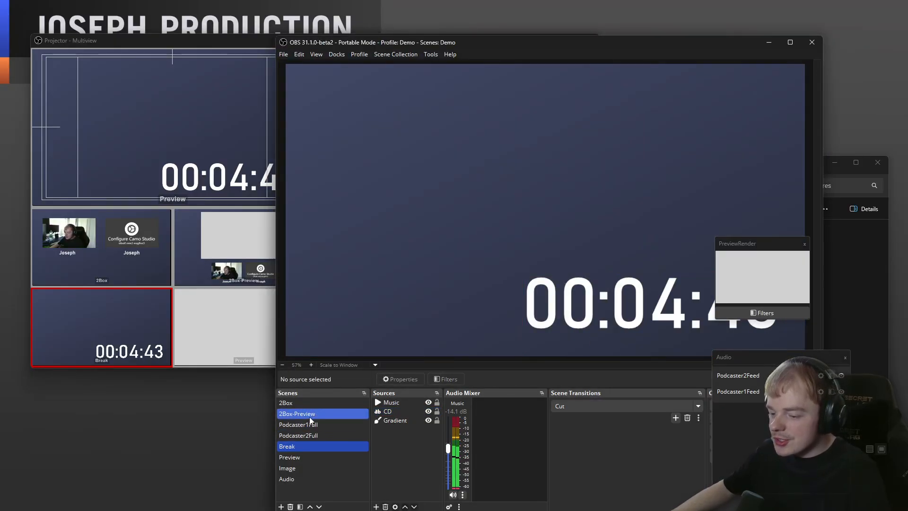
Add a Stroke effect filter with its default name to the Podcaster1 source in the 2Box scene.
left_click(309, 402)
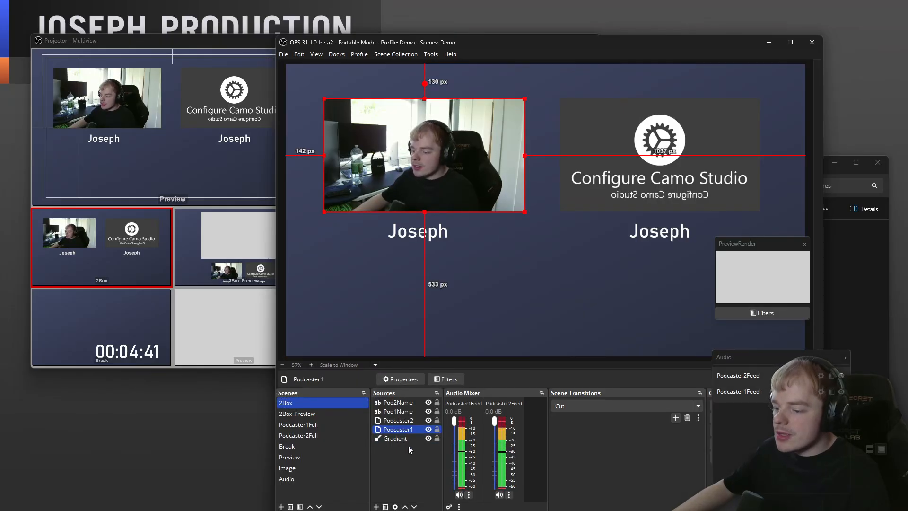
right_click(395, 432)
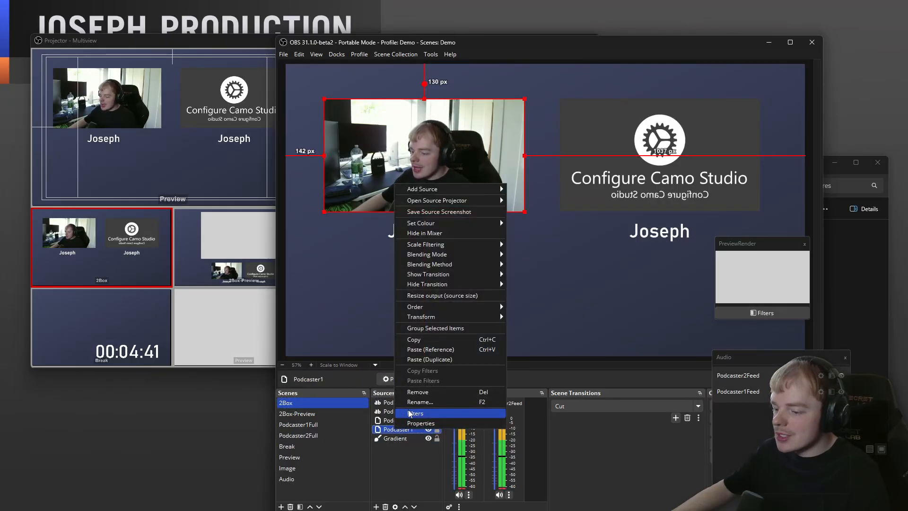
left_click(409, 427)
left_click(353, 450)
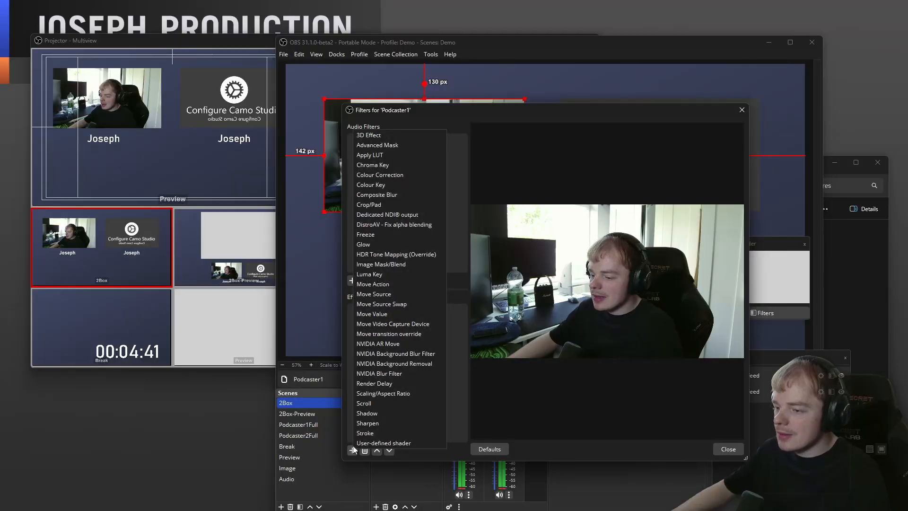
left_click(379, 433)
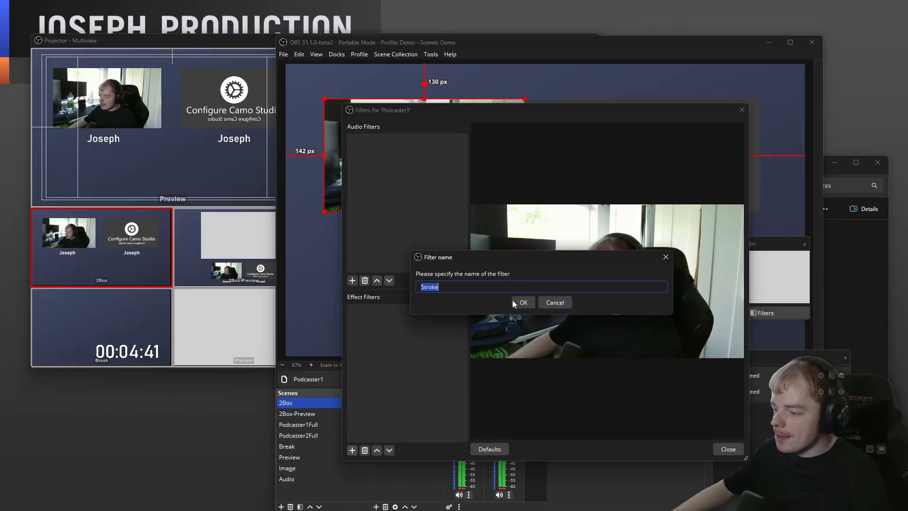
left_click(524, 301)
Set the stroke position to Inner Stroke, disable Ignore Source Border, and set the stroke size to 19 px.
left_click_drag(515, 115, 223, 140)
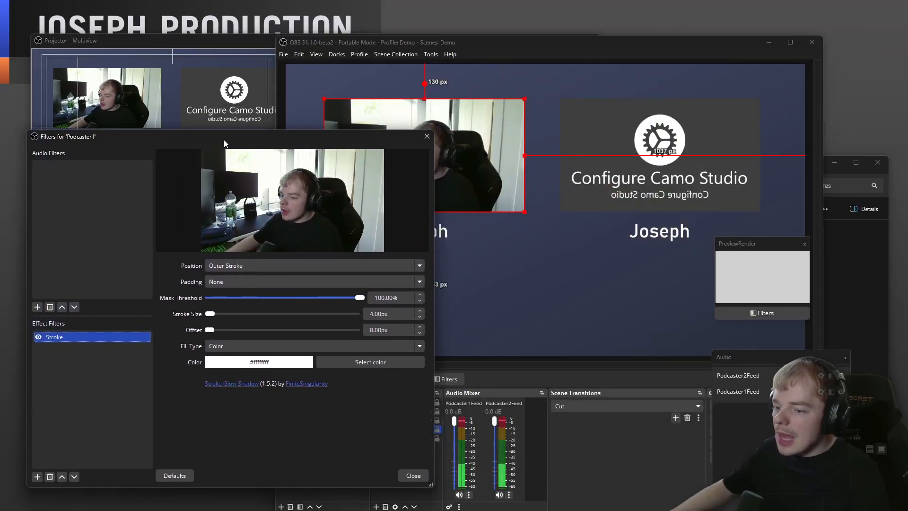
left_click(226, 273)
left_click(230, 294)
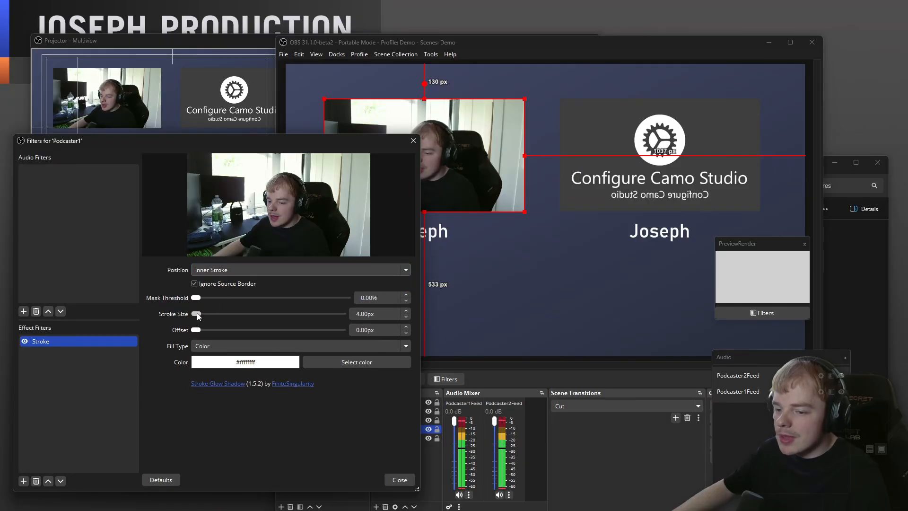
left_click(194, 284)
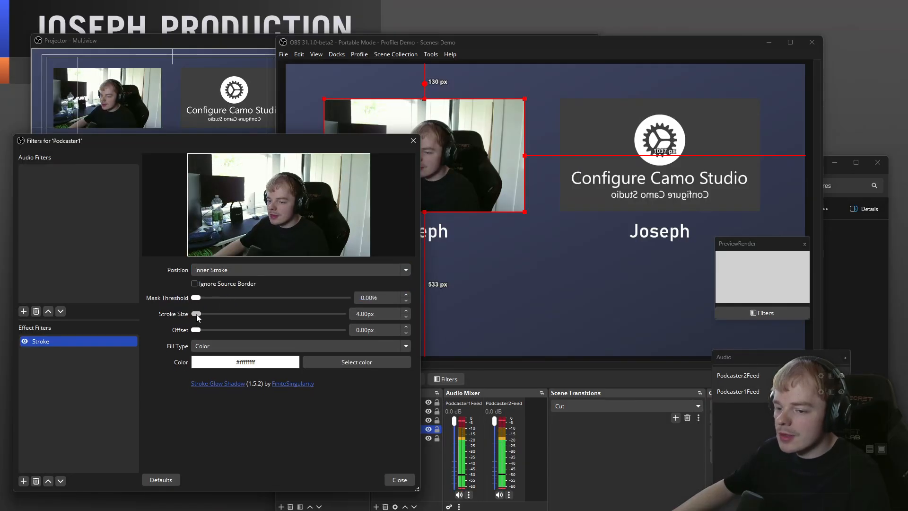
mouse_move(196, 314)
left_mouse_down()
mouse_move(206, 315)
mouse_move(200, 321)
left_mouse_up()
Change the stroke's fill type to Source and choose Gradient as the fill source.
left_click(215, 343)
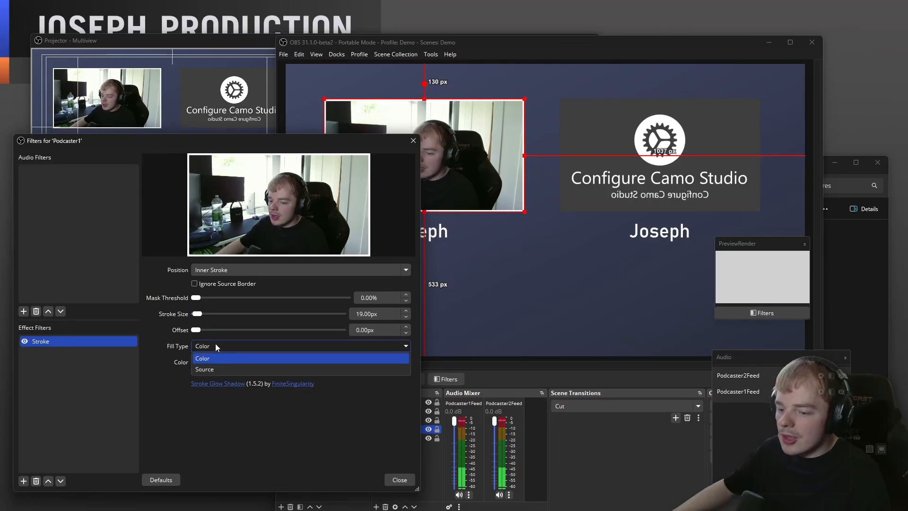
left_click(211, 342)
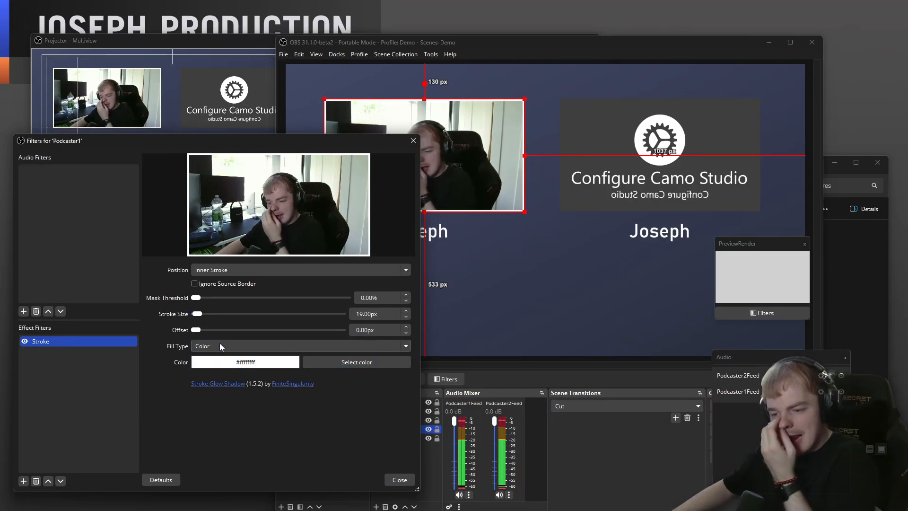
left_click(219, 345)
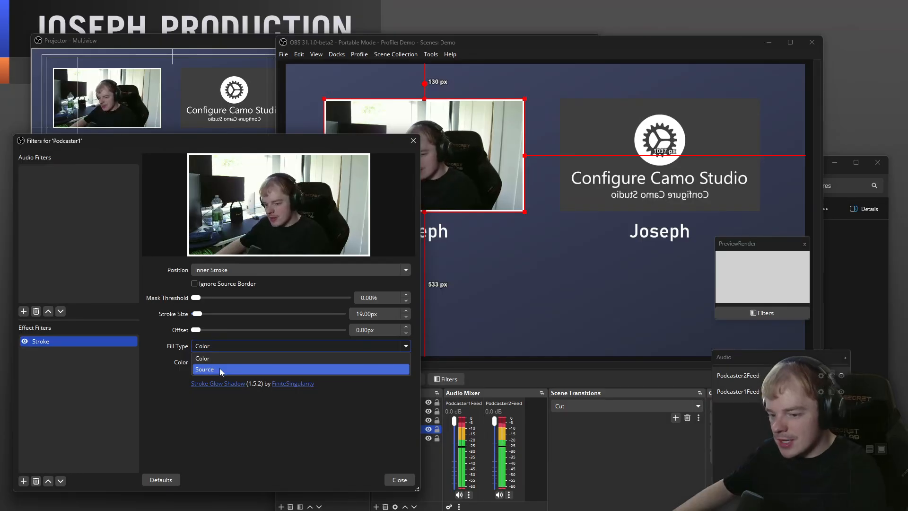
left_click(220, 368)
left_click(407, 362)
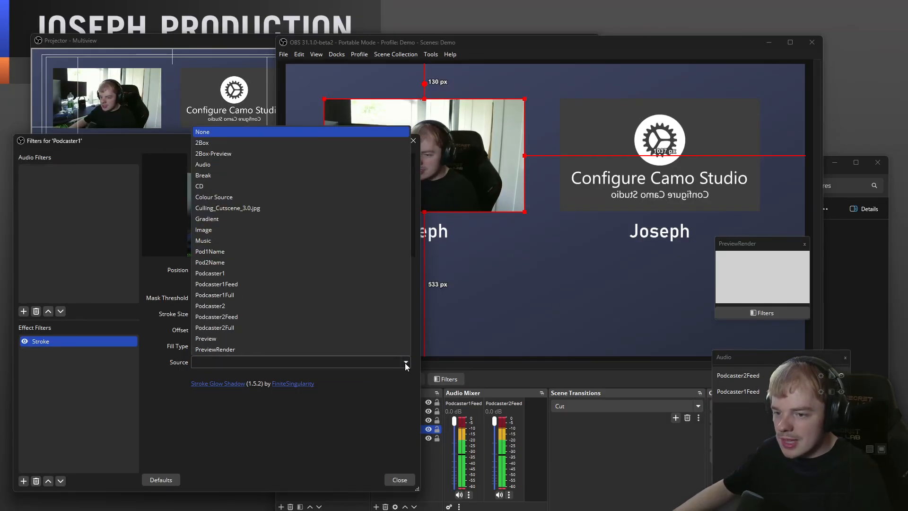
left_click(255, 219)
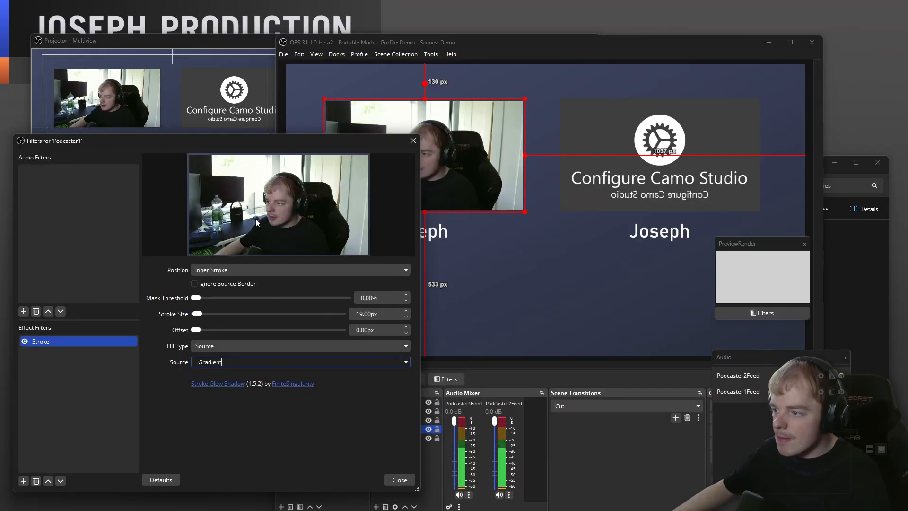
Shift the filter window aside to examine the gradient stroke around Podcaster1, and close the filters.
left_click_drag(308, 141, 547, 324)
left_click(308, 141)
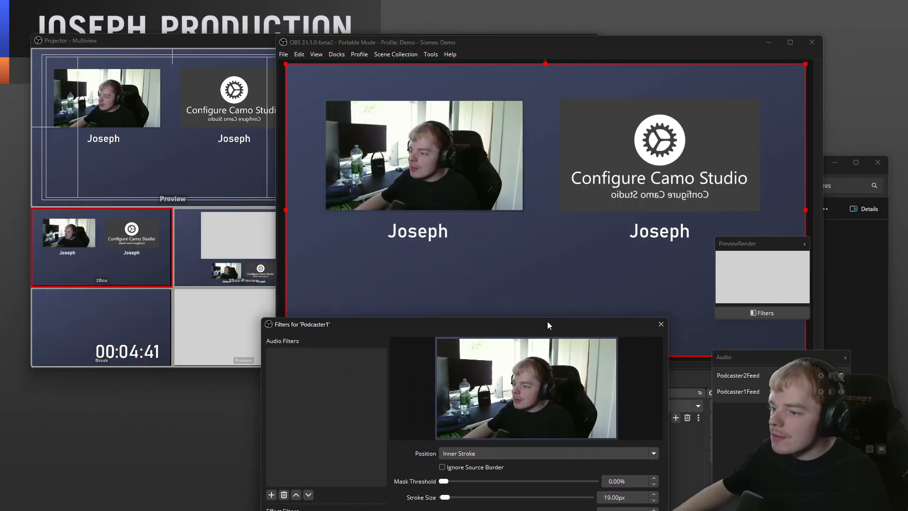
left_click_drag(447, 325, 216, 184)
left_click(602, 467)
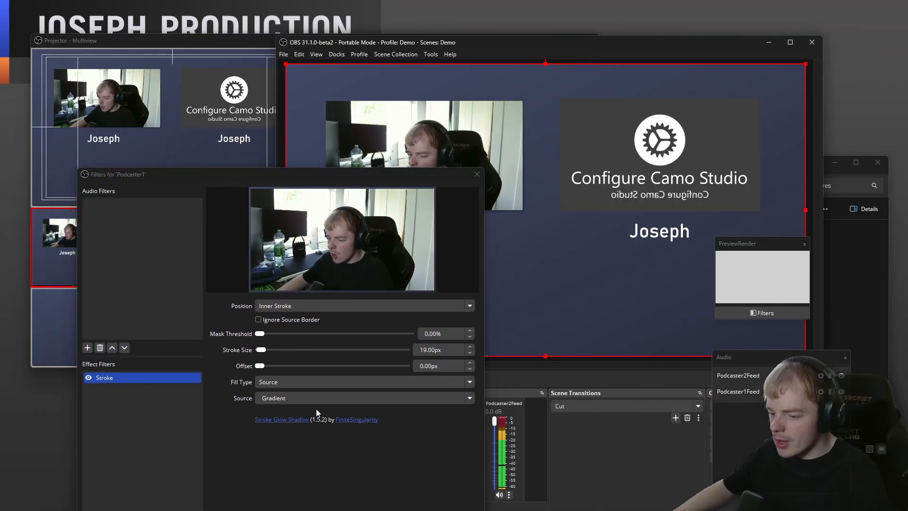
left_click(477, 175)
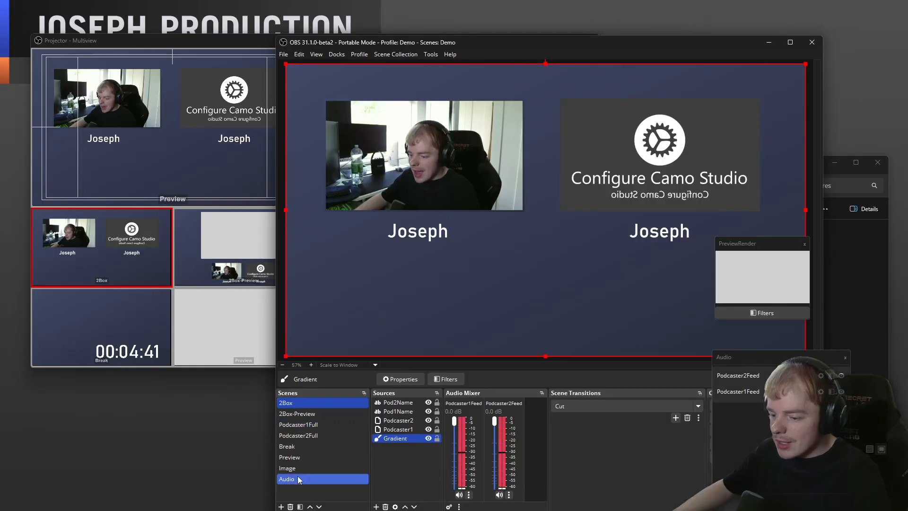
Copy the Gradient source in the Break scene, paste it as a duplicate and hide the duplicate.
left_click(294, 448)
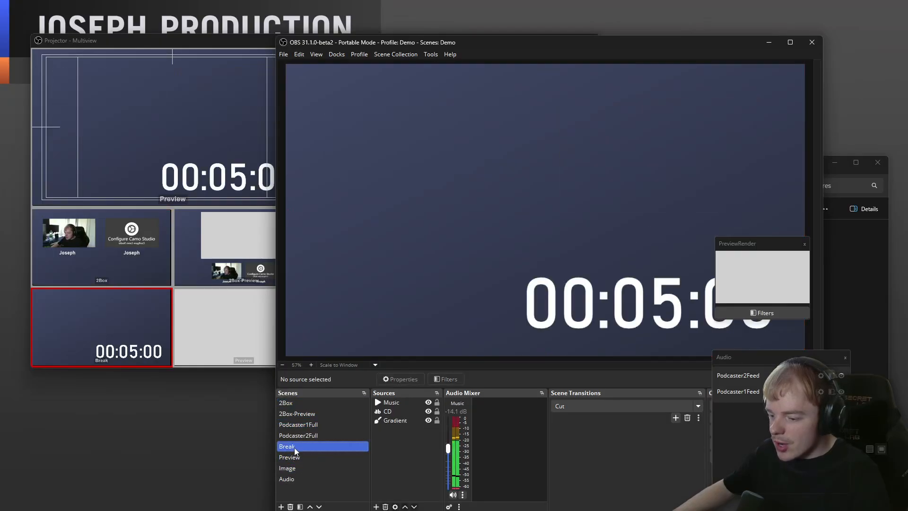
right_click(399, 418)
left_click(426, 325)
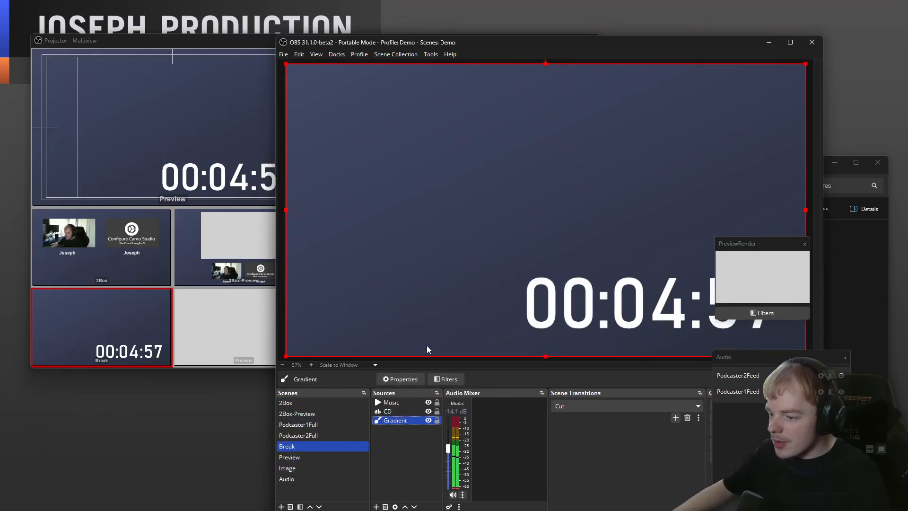
right_click(411, 458)
left_click(435, 485)
left_click(402, 402)
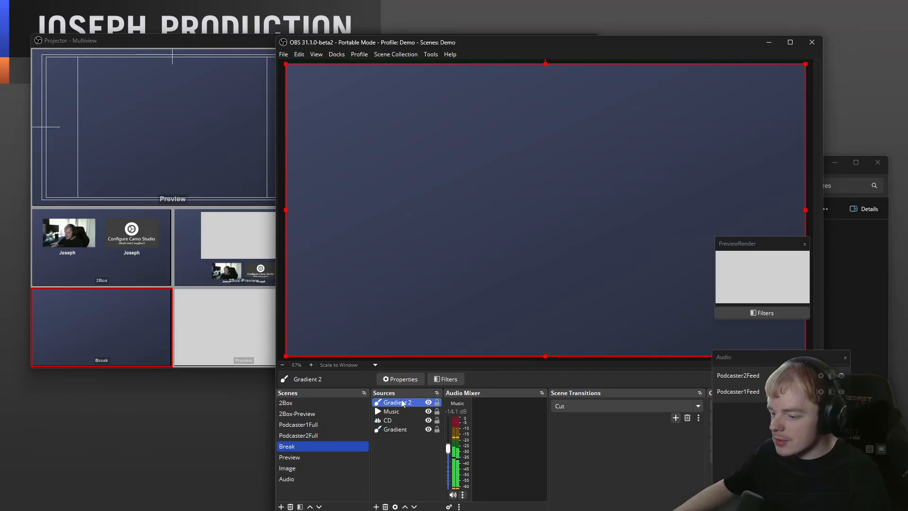
left_click(429, 402)
Rename the duplicated gradient source in the Break scene to Outline.
right_click(403, 402)
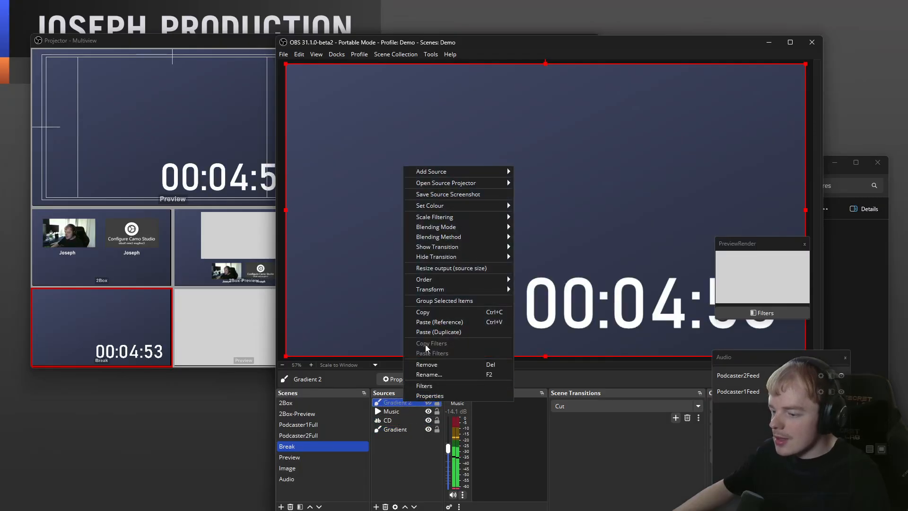
left_click(428, 374)
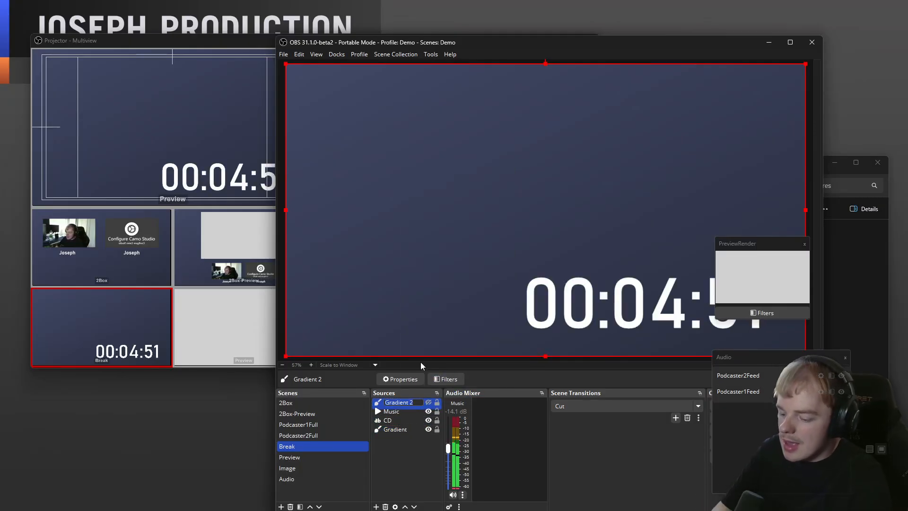
type("Outline")
key("Return")
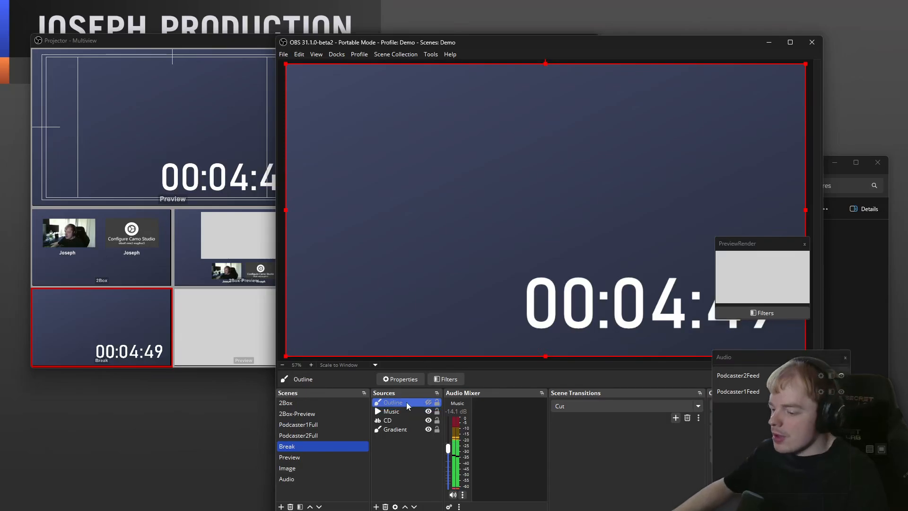
Darken the Outline gradient by setting its From Color to #0c0d12 and its To Color to #020203.
double_click(422, 402)
left_click_drag(517, 151, 336, 79)
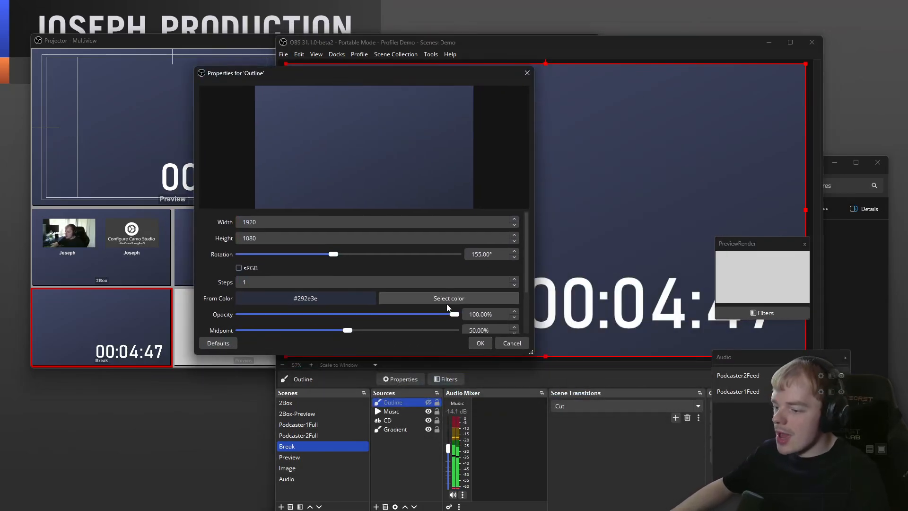
left_click(447, 297)
left_click_drag(451, 200, 456, 219)
left_click(450, 308)
scroll(246, 295, "down", 2)
left_click(458, 288)
left_click(451, 307)
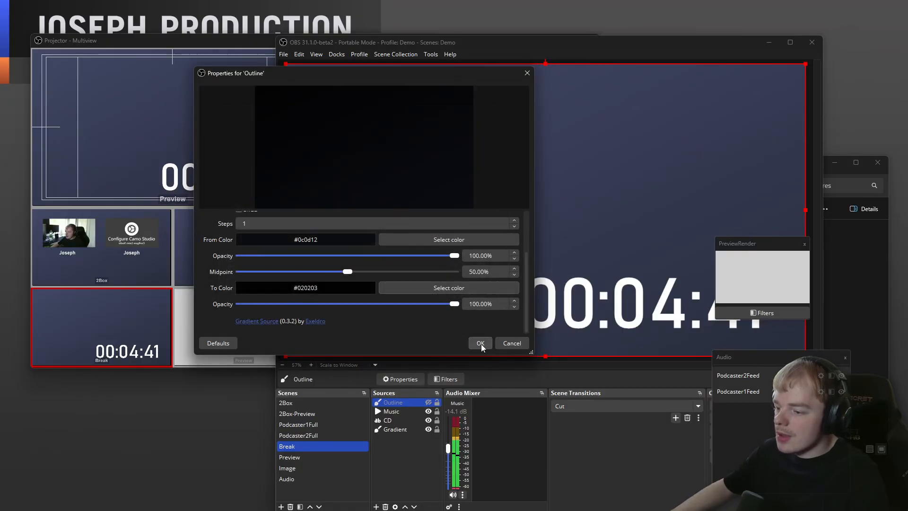
left_click(480, 343)
In the 2Box scene, set the fill source of Podcaster1's Stroke filter to Outline and close the filters.
left_click(308, 414)
left_click(290, 403)
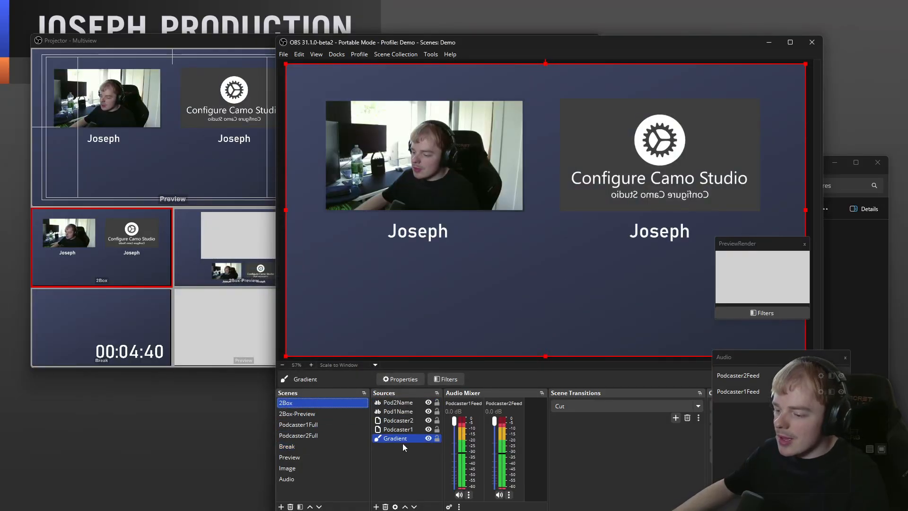
left_click(400, 430)
right_click(399, 429)
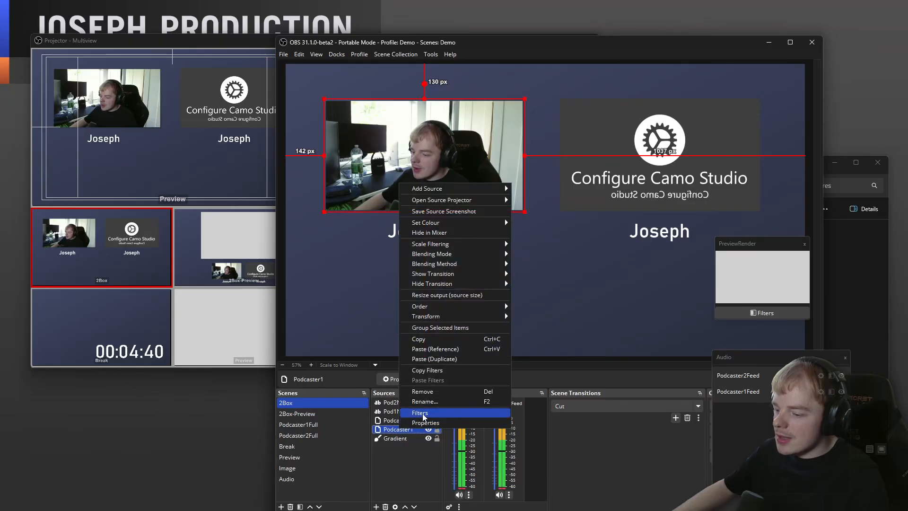
left_click(426, 419)
left_click_drag(465, 118, 160, 84)
left_click(104, 277)
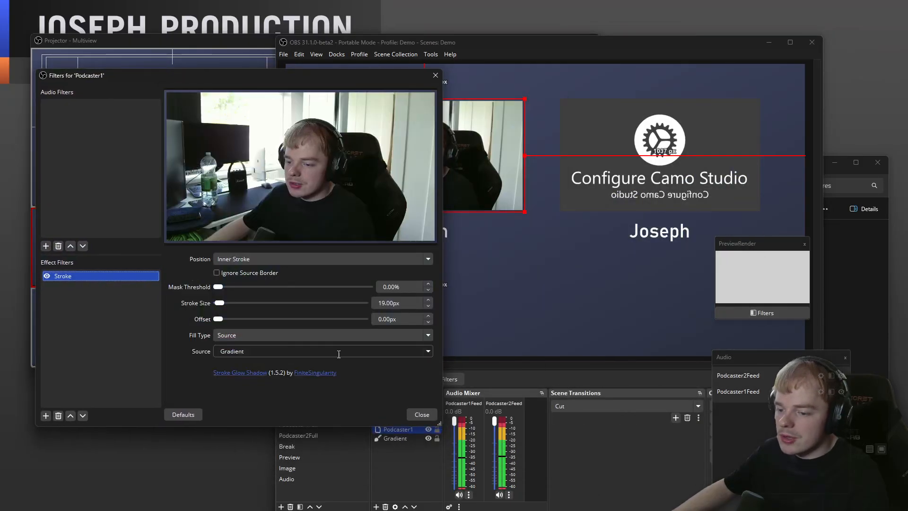
left_click(431, 351)
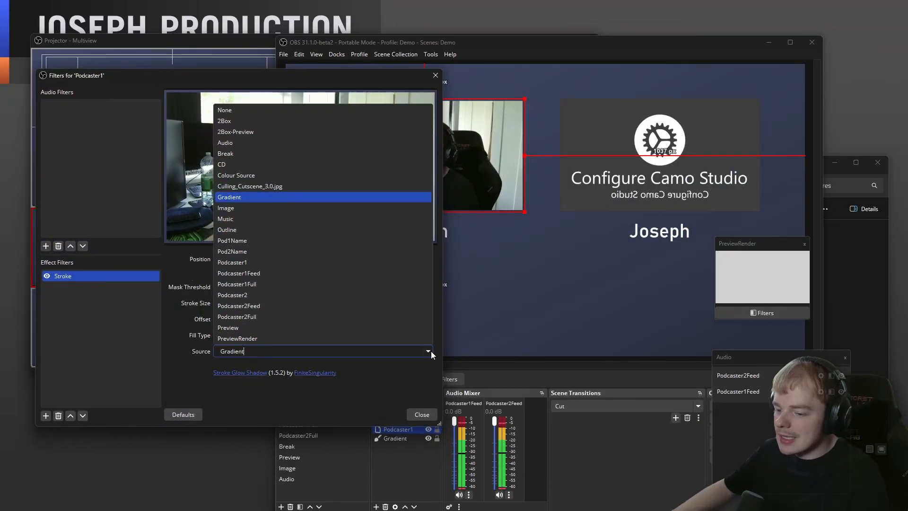
left_click(288, 229)
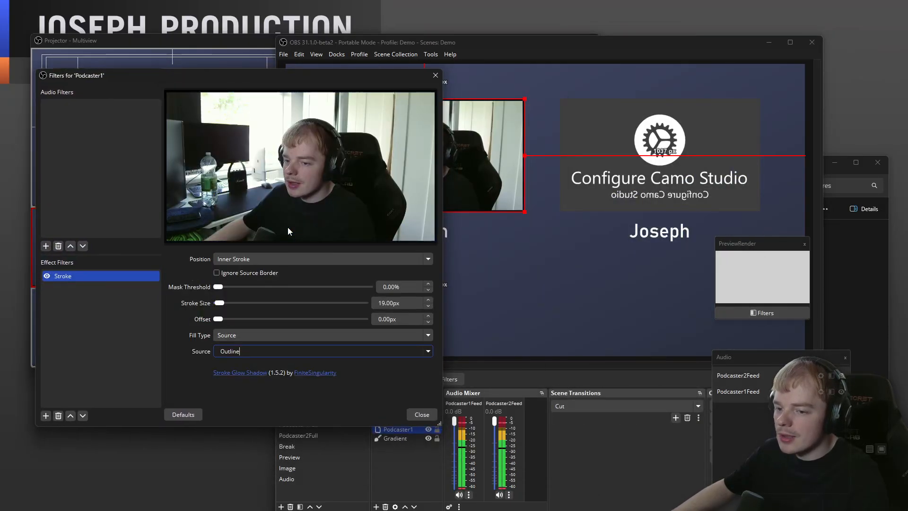
left_click(422, 414)
left_click(293, 326)
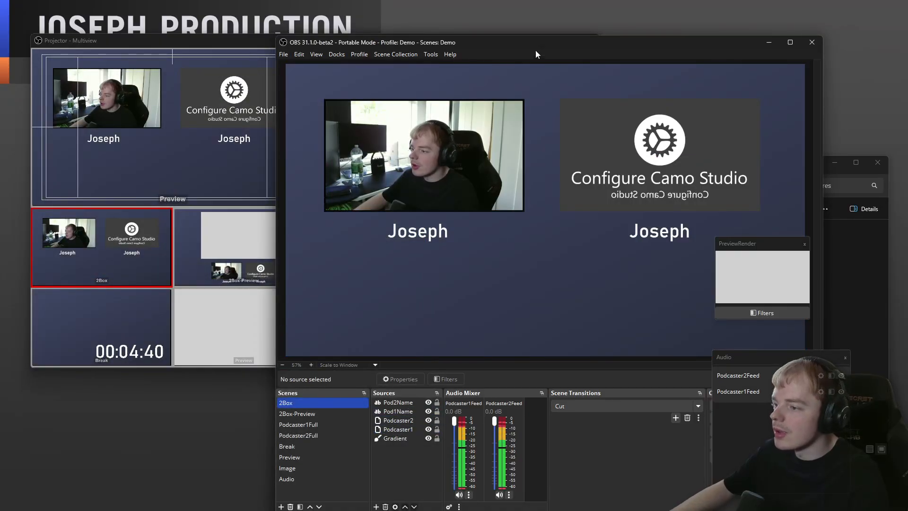
Copy the filters from Podcaster1 and paste them onto Podcaster2 in the 2Box scene.
left_click_drag(523, 44, 379, 33)
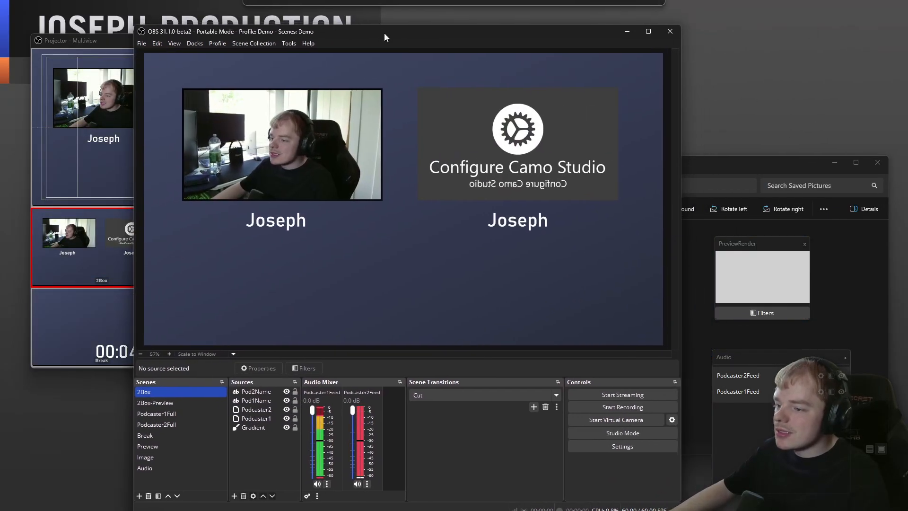
left_click(258, 419)
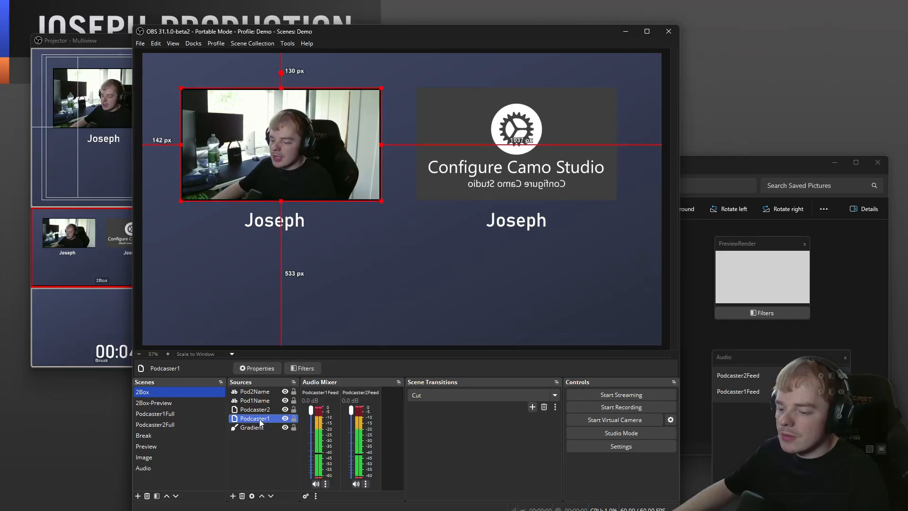
right_click(260, 419)
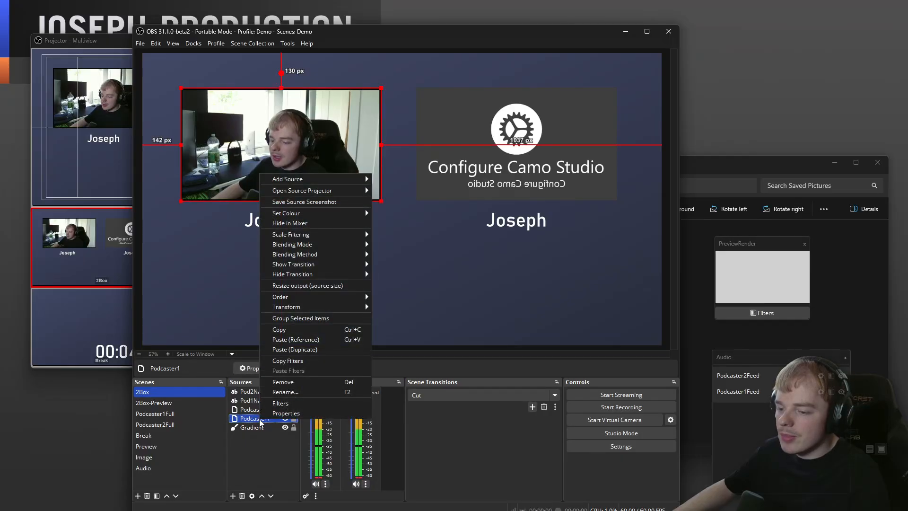
left_click(300, 361)
left_click(263, 411)
right_click(263, 412)
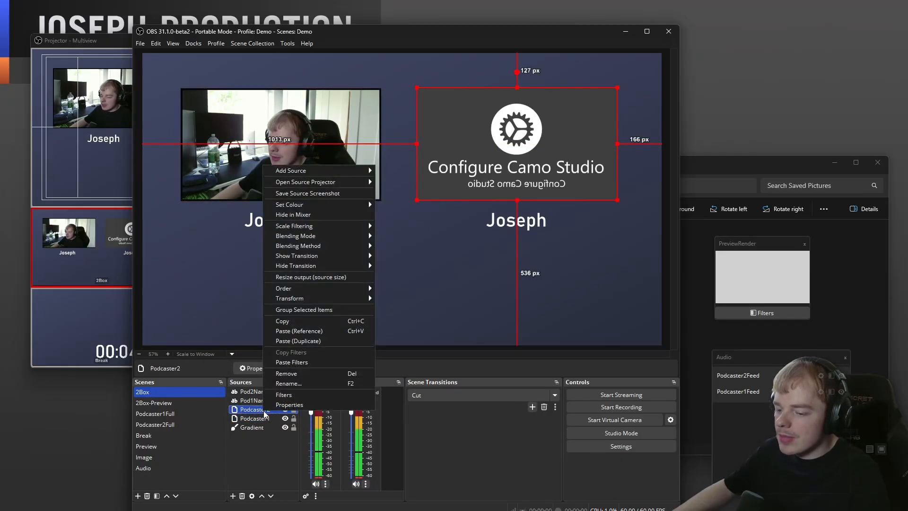
left_click(294, 363)
left_click(452, 266)
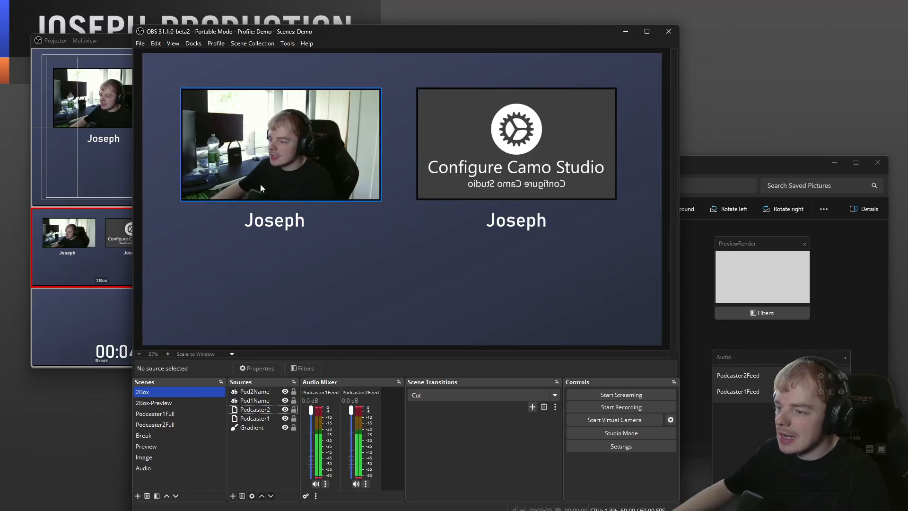
Turn on Studio Mode and try to bring the Outline source from Break into 2Box, removing the Gradient pasted instead.
left_click(637, 432)
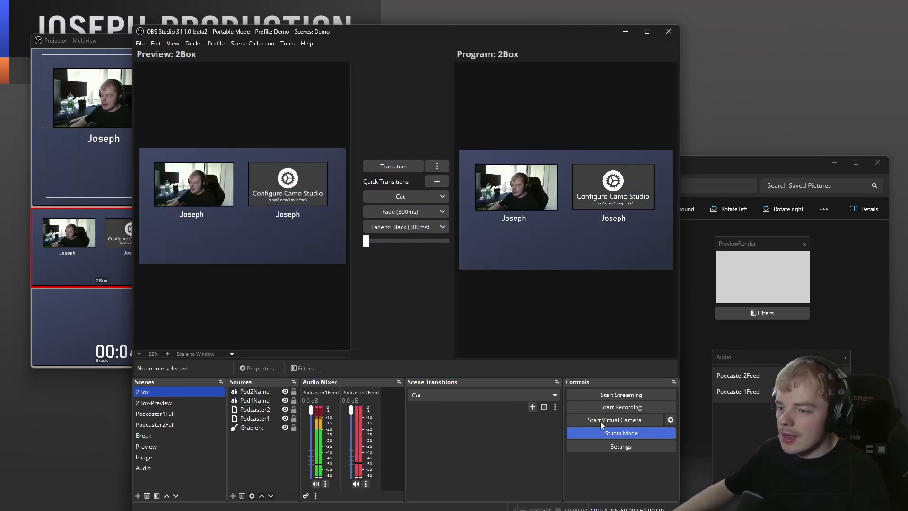
left_click(188, 466)
left_click(186, 457)
left_click(186, 446)
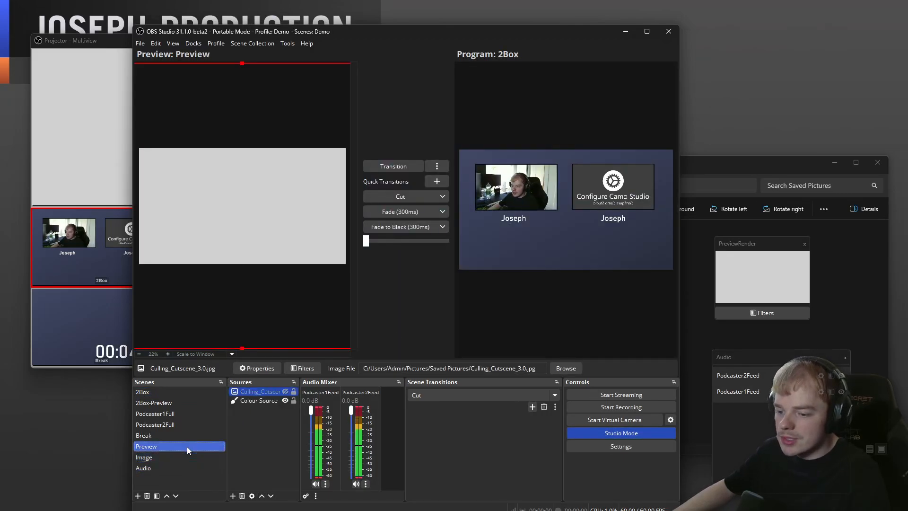
left_click(185, 435)
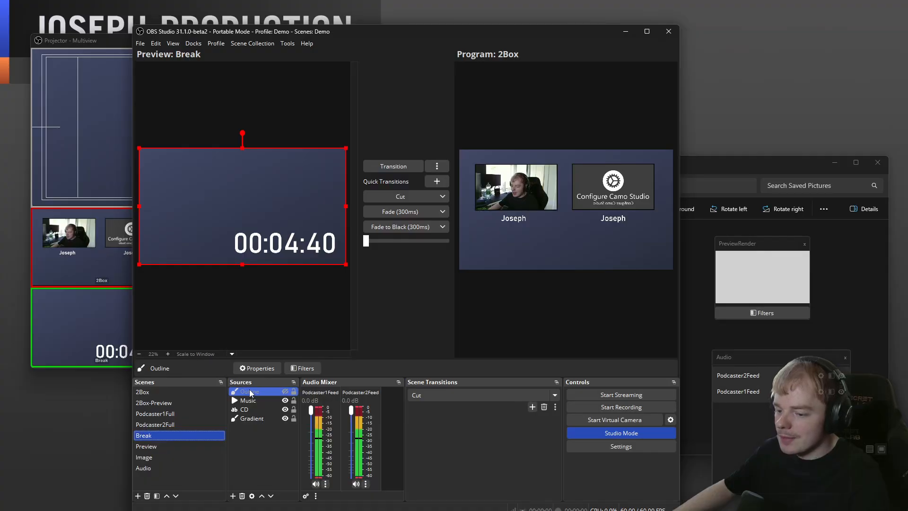
left_click(250, 393)
left_click(181, 392)
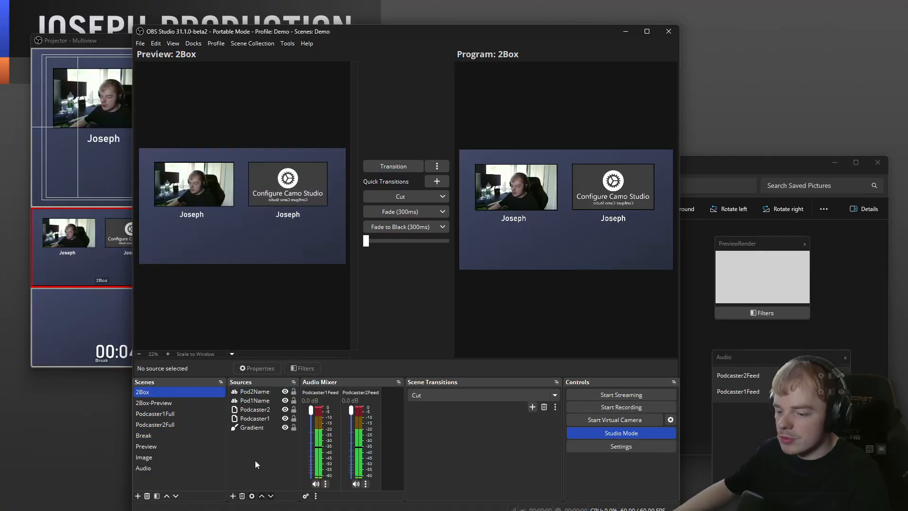
left_click(280, 393)
key("Delete")
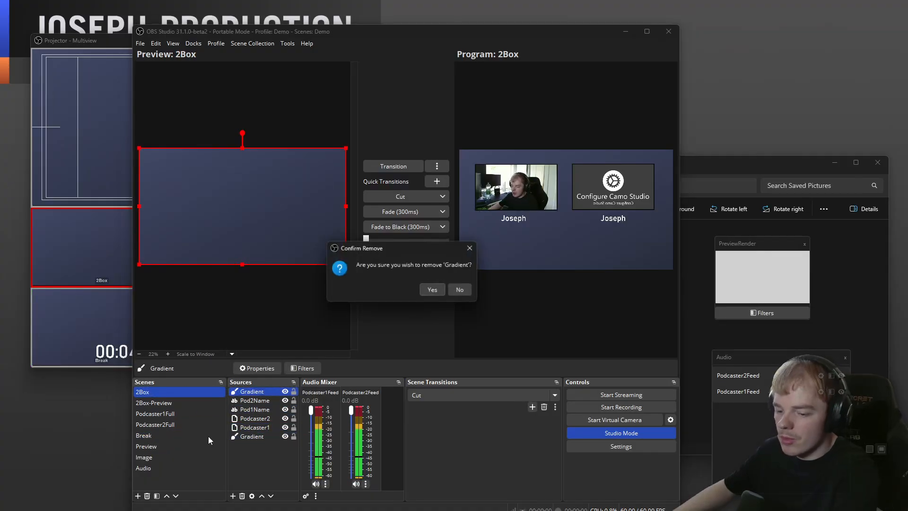
key("Return")
Try pasting the Outline source into the 2Box scene again, and remove the extra Gradient copy.
left_click(208, 436)
left_click(187, 392)
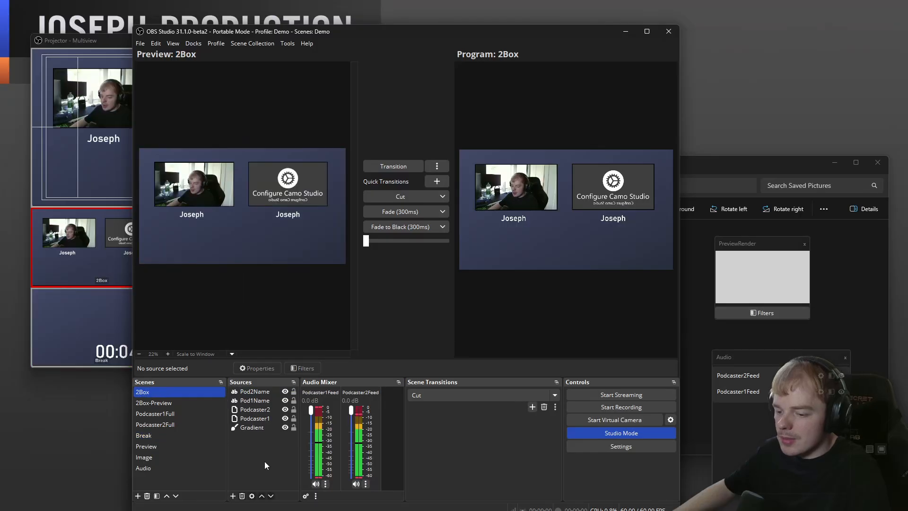
key("ctrl+v")
left_click(285, 391)
key("Delete")
key("Return")
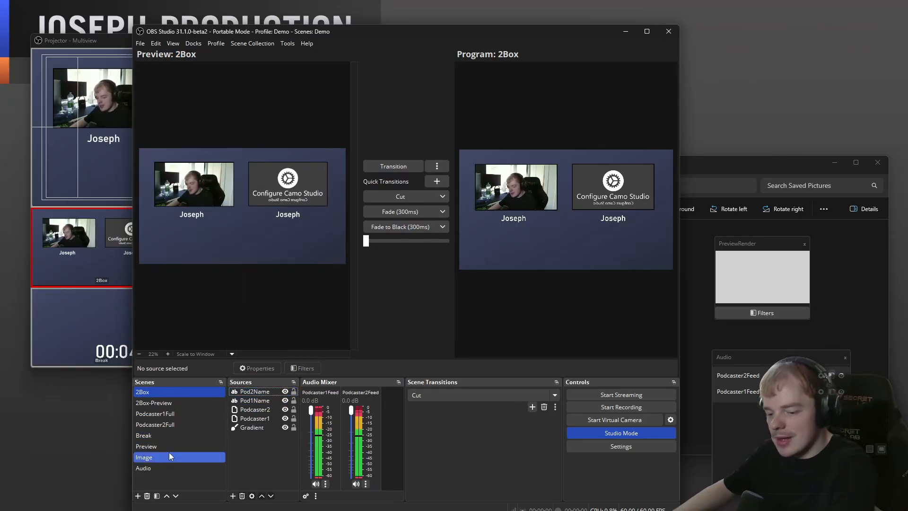
Copy the hidden Outline source from the Break scene and paste it as a reference into the 2Box scene.
left_click(160, 437)
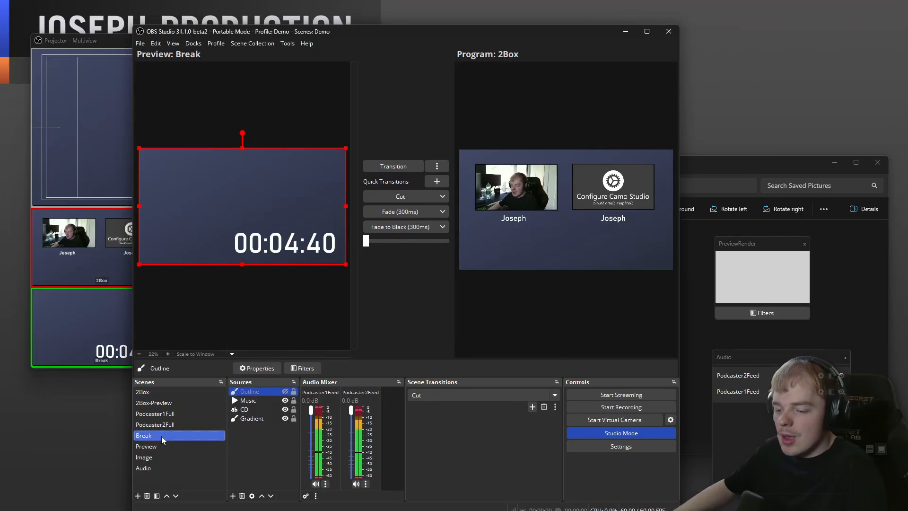
right_click(252, 393)
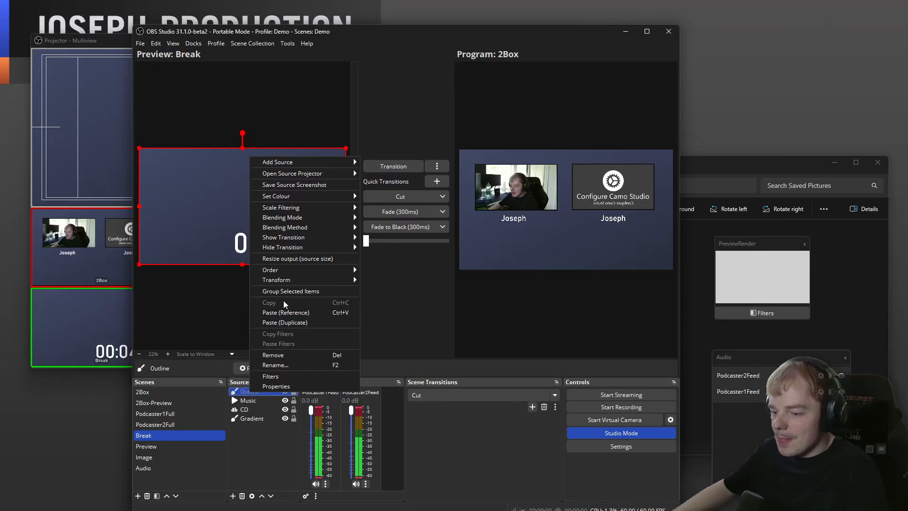
left_click(253, 436)
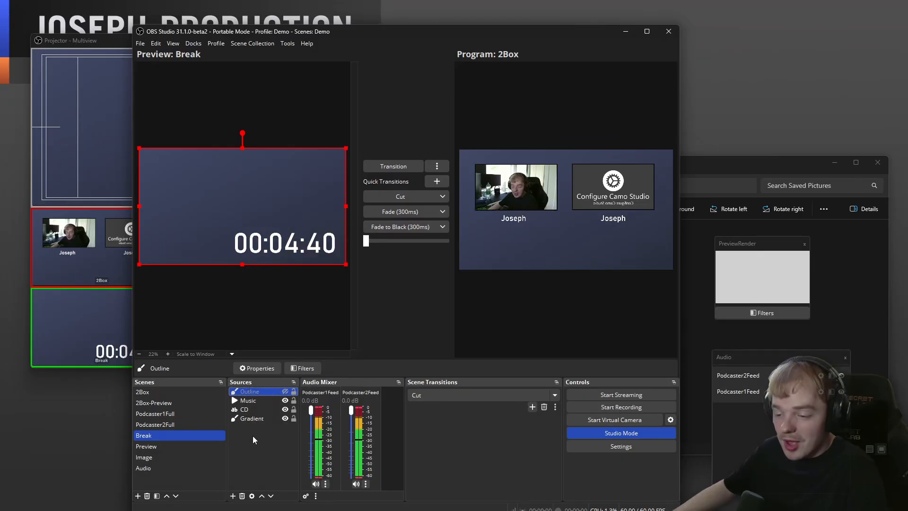
right_click(247, 394)
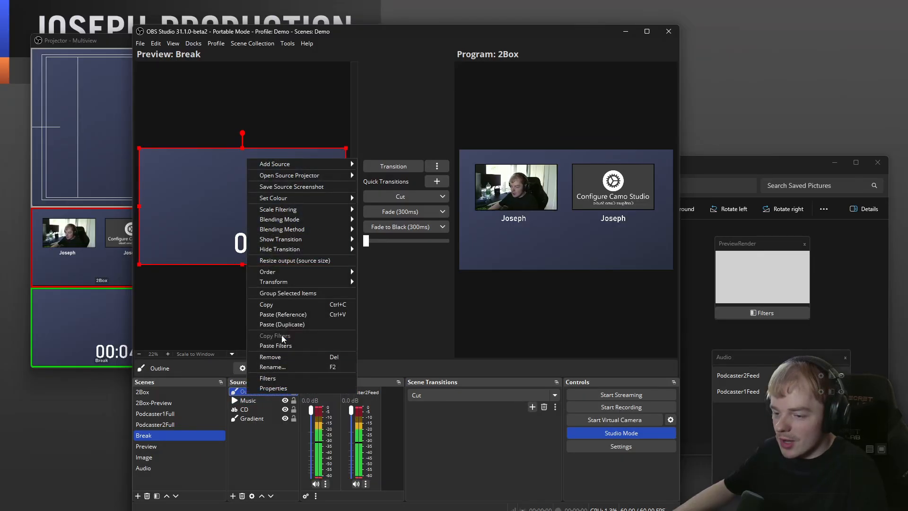
left_click(290, 304)
left_click(143, 392)
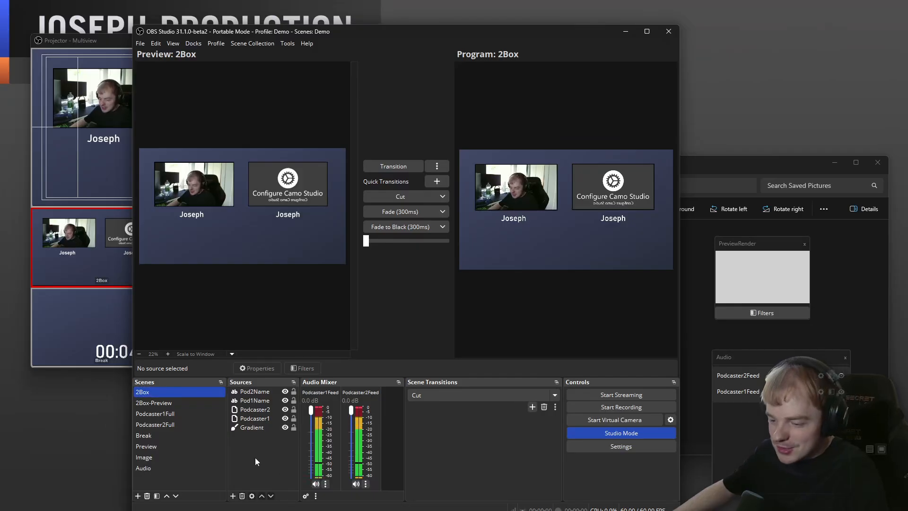
right_click(255, 458)
left_click(280, 475)
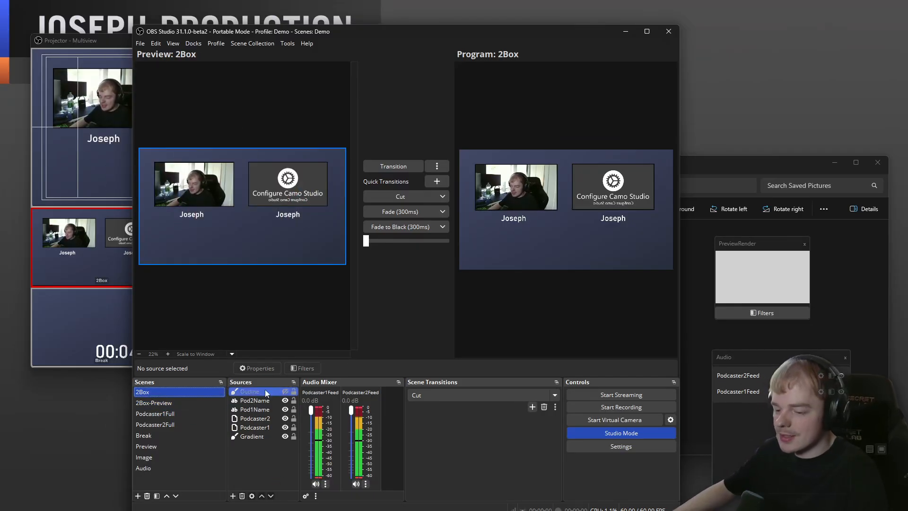
Remove the Outline source from the Break scene and turn off Studio Mode.
left_click(199, 435)
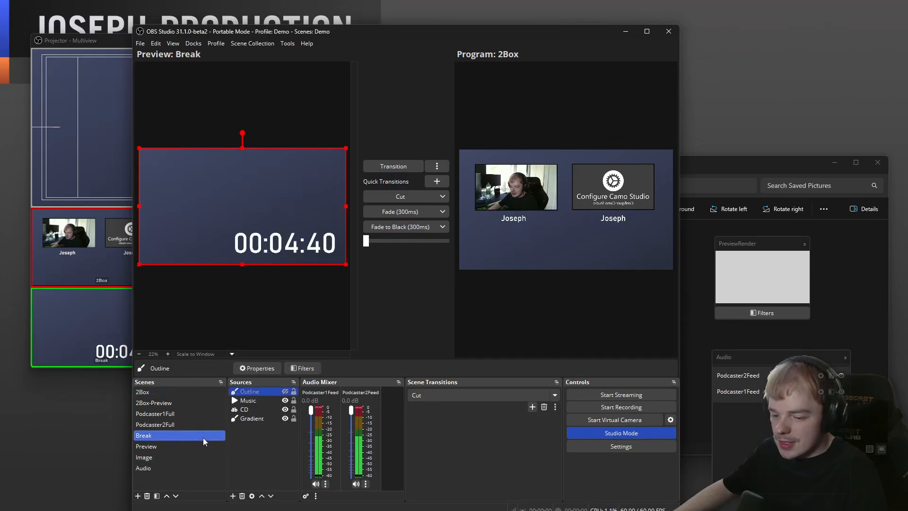
left_click(255, 391)
key("Delete")
key("Return")
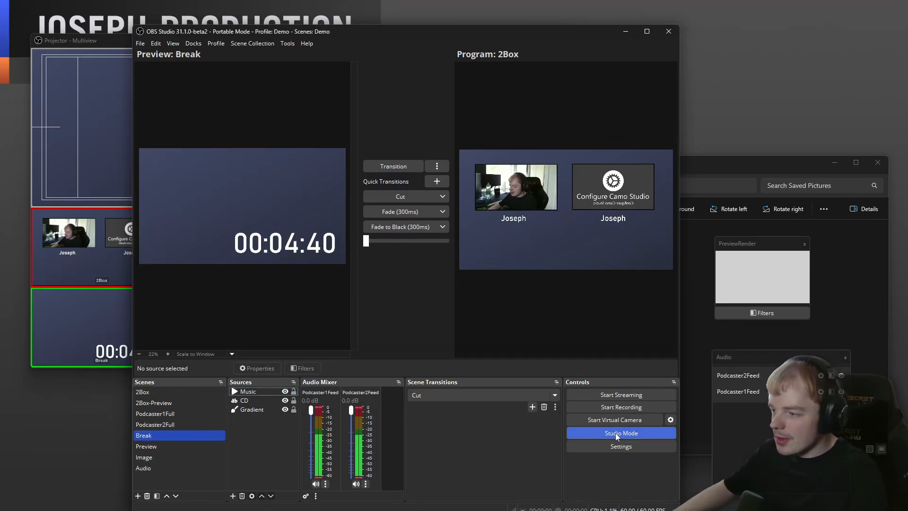
left_click(615, 433)
Set the From Color of the Outline source in 2Box to #7a4647 and increase its gradient rotation.
right_click(260, 392)
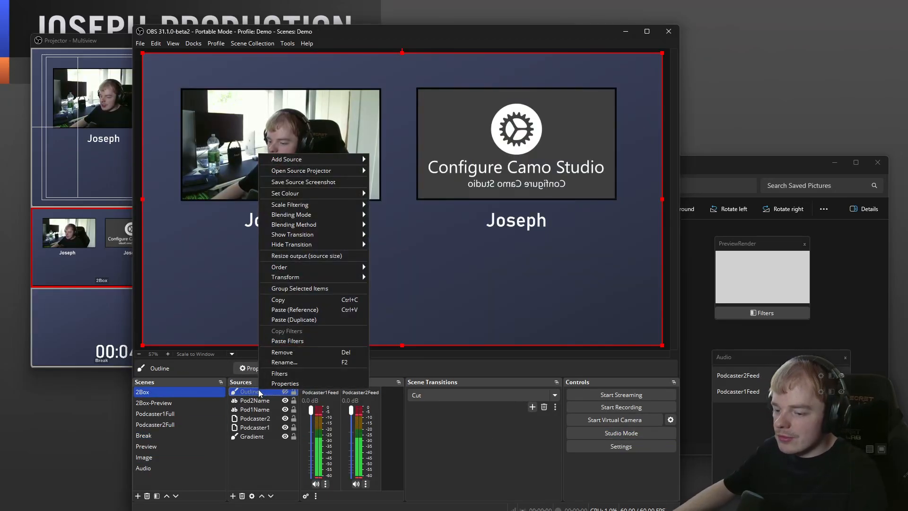
left_click(284, 373)
left_click_drag(393, 136, 675, 188)
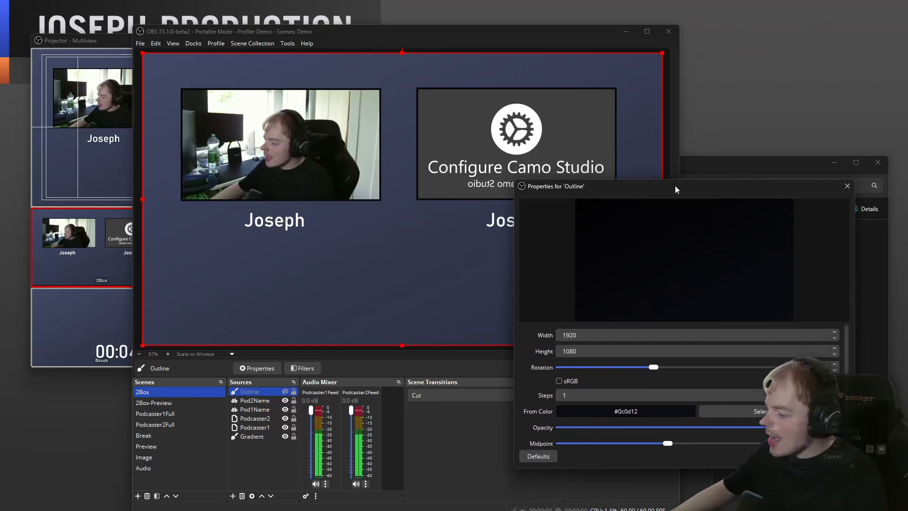
left_click(753, 412)
left_click_drag(709, 291, 656, 293)
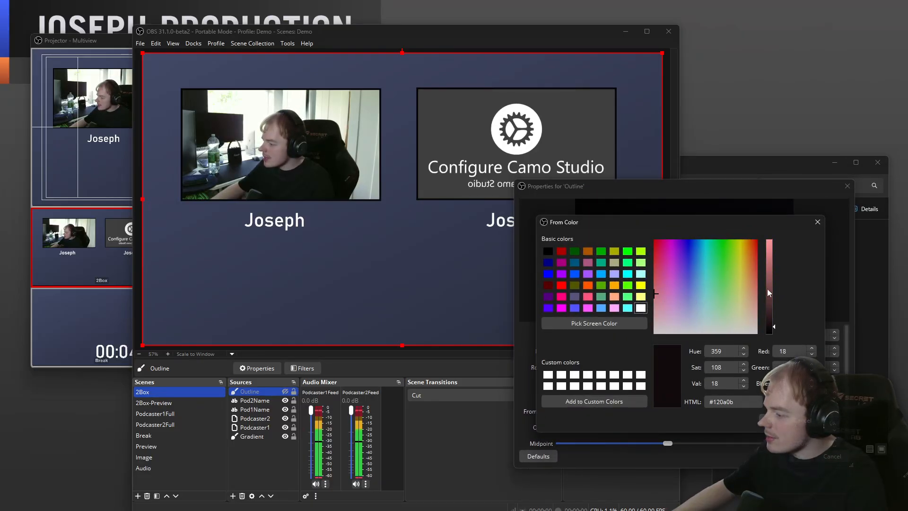
left_click(773, 420)
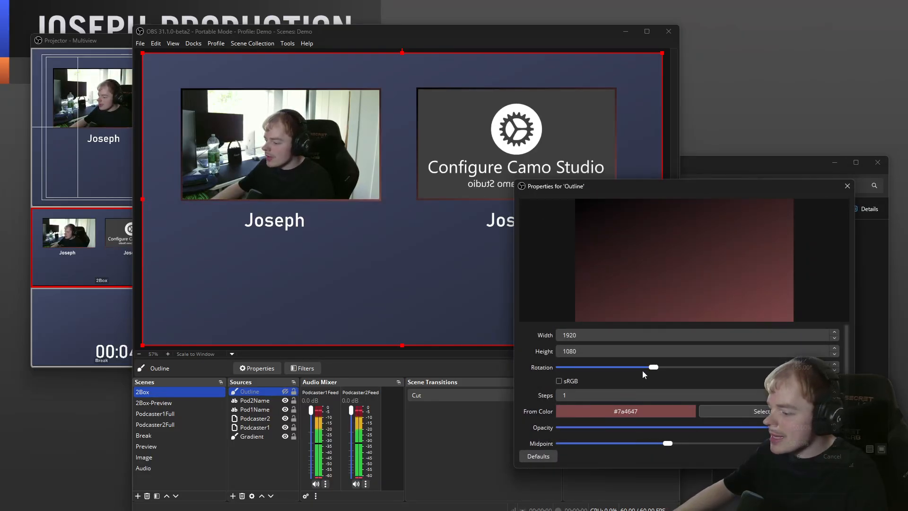
left_click_drag(655, 368, 749, 367)
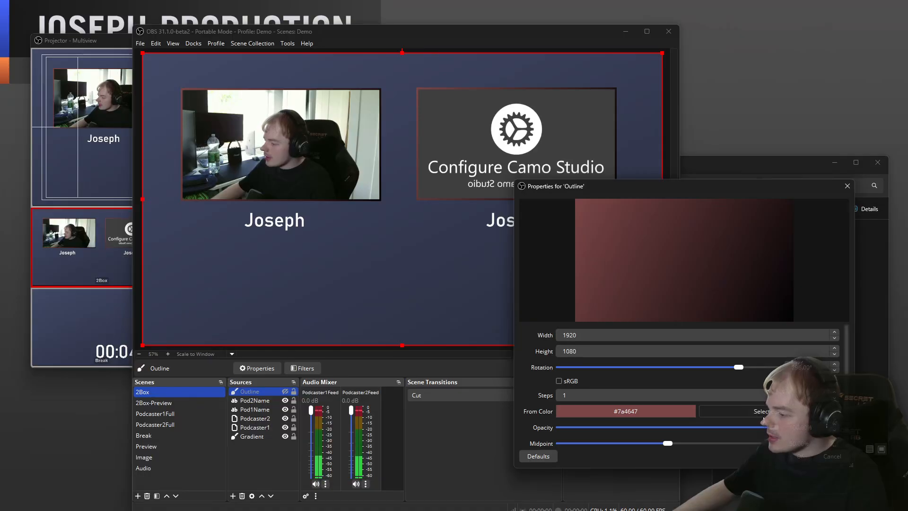
Try #4f466a as the Outline gradient's From Color, and settle on the brighter purple #6b419a.
left_click(760, 411)
left_click_drag(689, 300, 684, 302)
left_click_drag(772, 286, 775, 294)
left_click(768, 421)
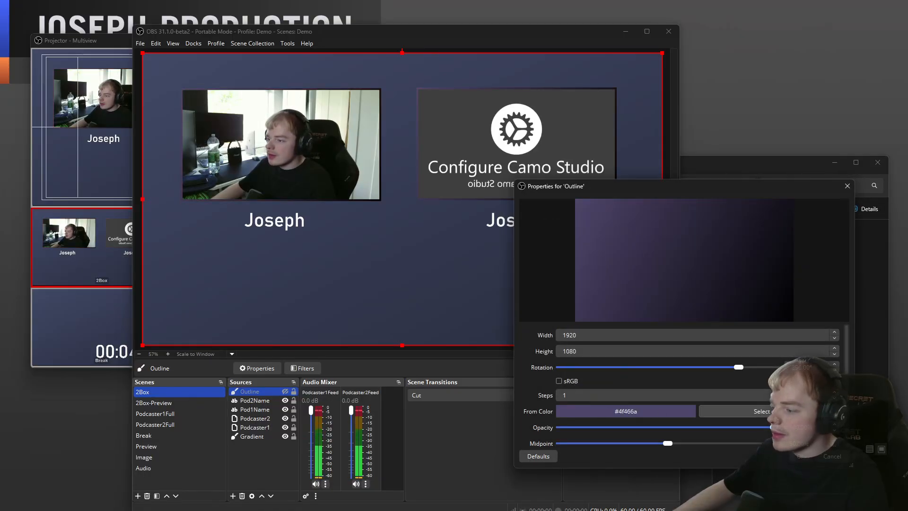
left_click(760, 411)
mouse_move(694, 287)
left_mouse_down()
mouse_move(677, 288)
mouse_move(773, 276)
mouse_move(680, 280)
left_mouse_up()
left_click(772, 276)
left_click(767, 420)
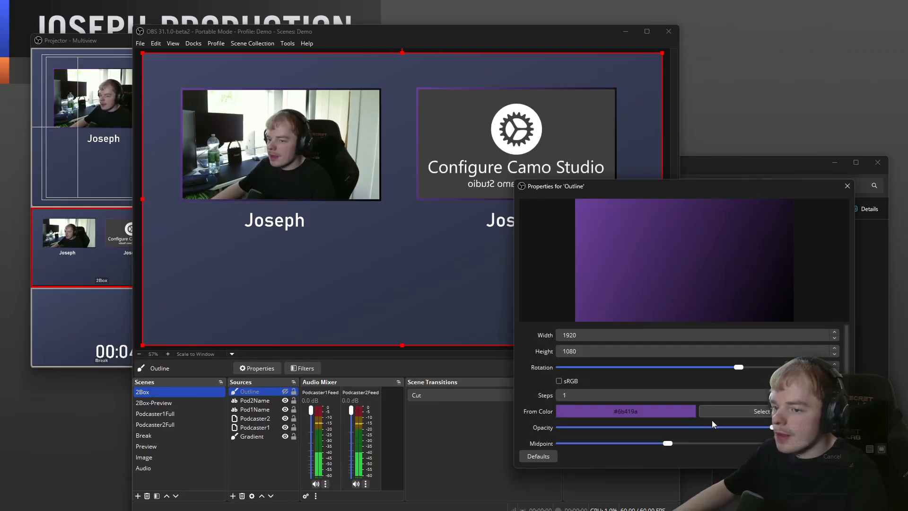
Set the Outline gradient's To Color to #412341.
scroll(723, 417, "down", 2)
left_click(730, 403)
left_click_drag(686, 301, 676, 290)
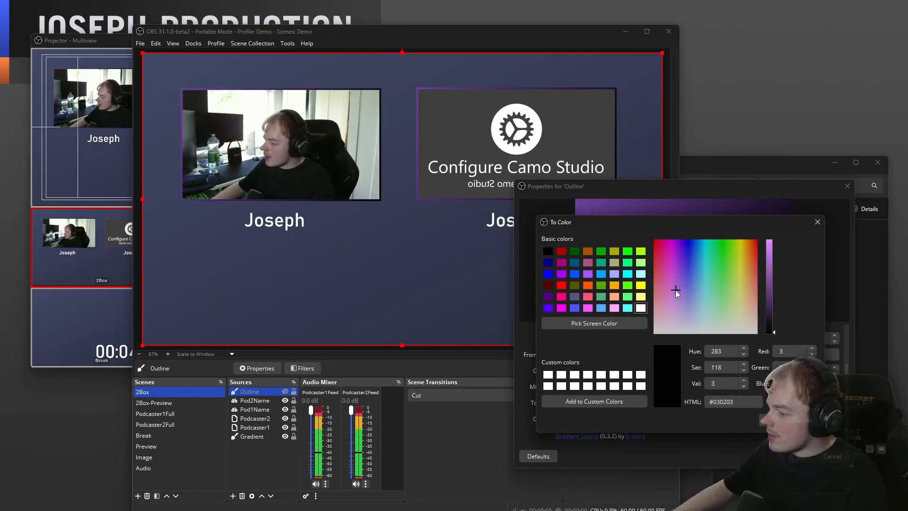
left_click(773, 307)
left_click(767, 420)
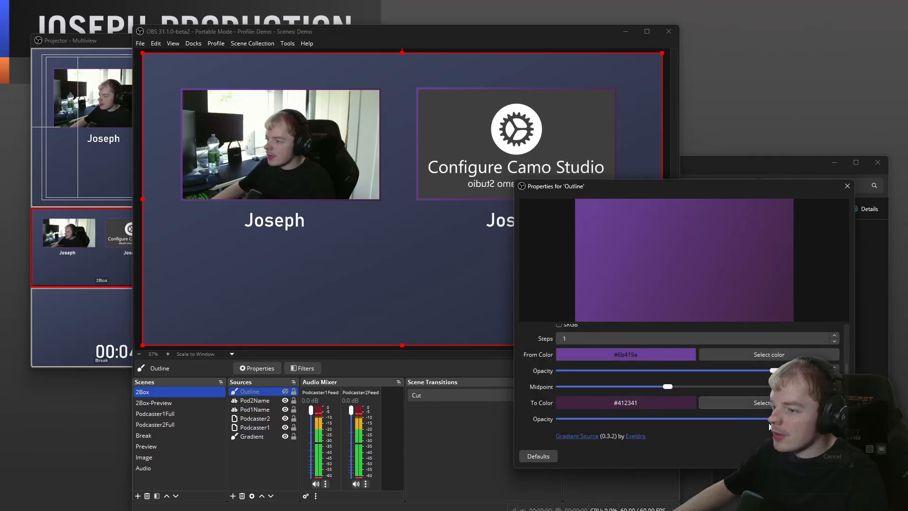
Set the Outline gradient's To Color to #311a31 and its rotation to 276°, and accept the changes.
left_click(731, 403)
left_click(772, 302)
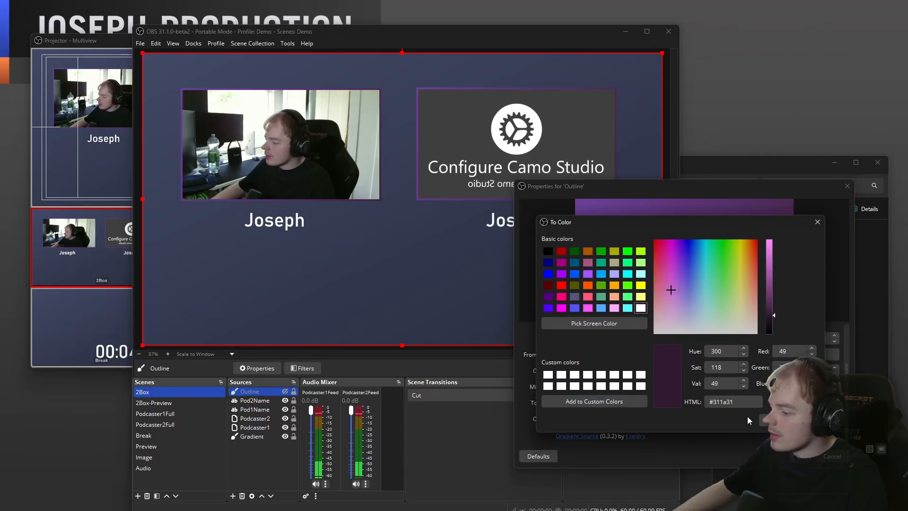
left_click(768, 421)
scroll(535, 370, "up", 1)
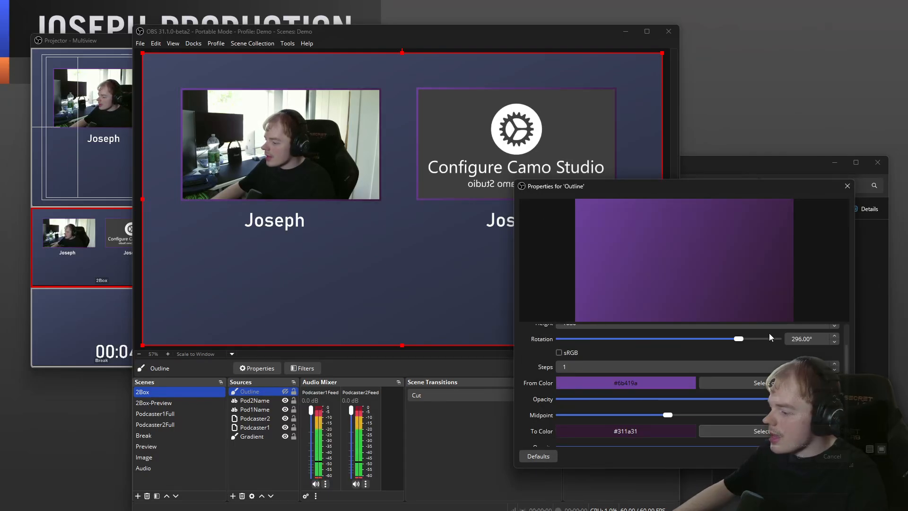
left_click_drag(770, 338, 725, 347)
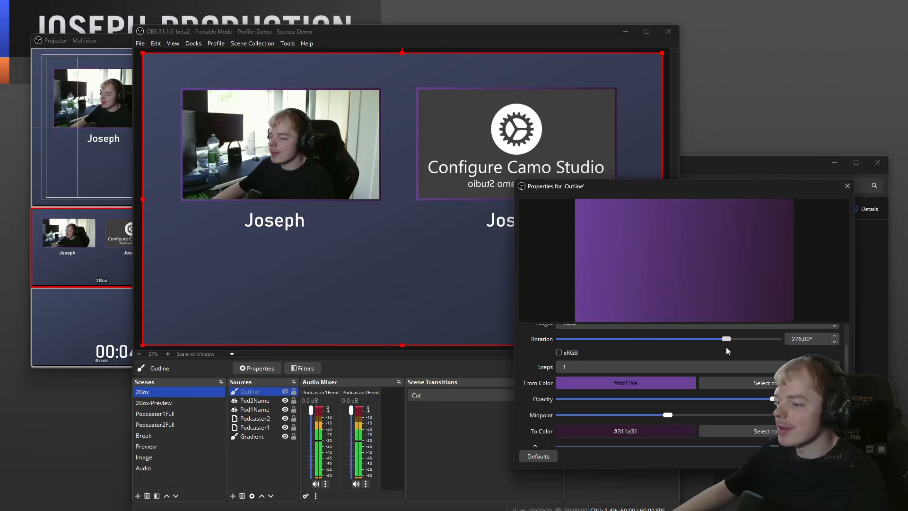
left_click(799, 456)
left_click(671, 313)
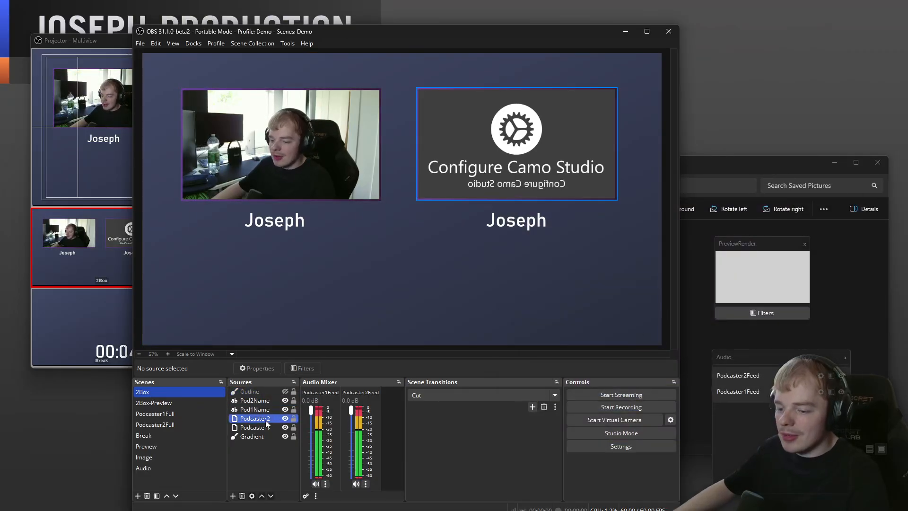
left_click(264, 470)
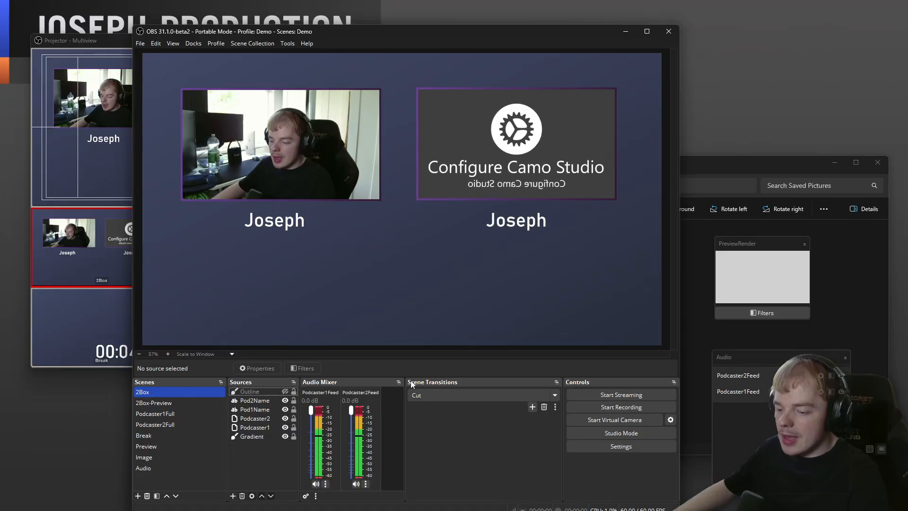
left_click(240, 439)
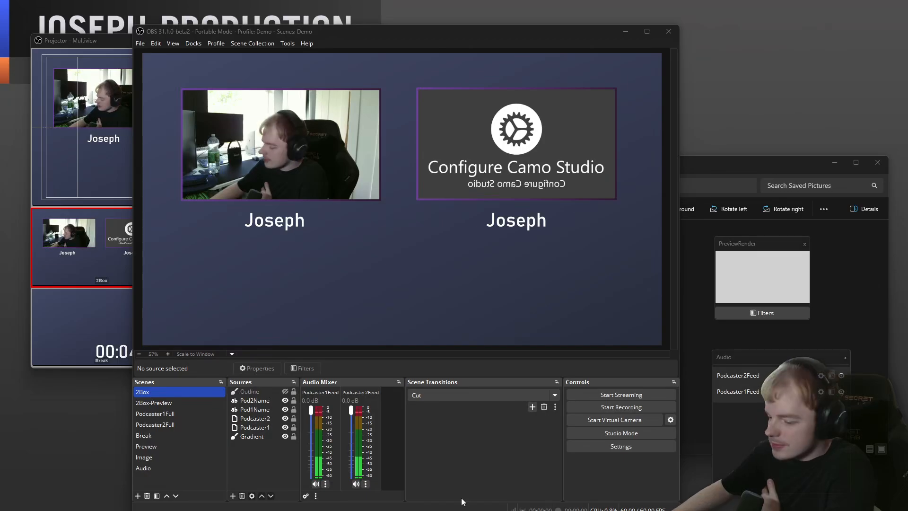
Set the audio monitoring of Podcaster1Feed to Monitor and Output in the advanced audio properties.
left_click(368, 484)
left_click(378, 477)
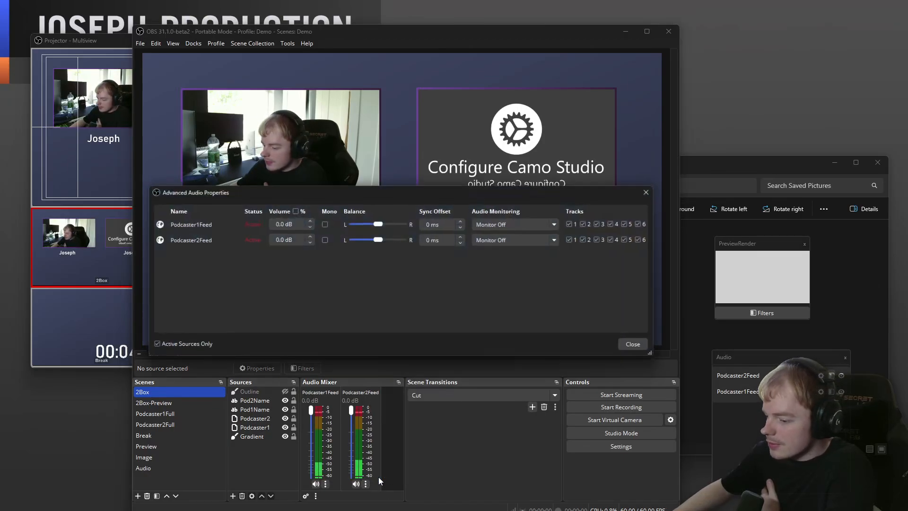
left_click(498, 224)
left_click(499, 258)
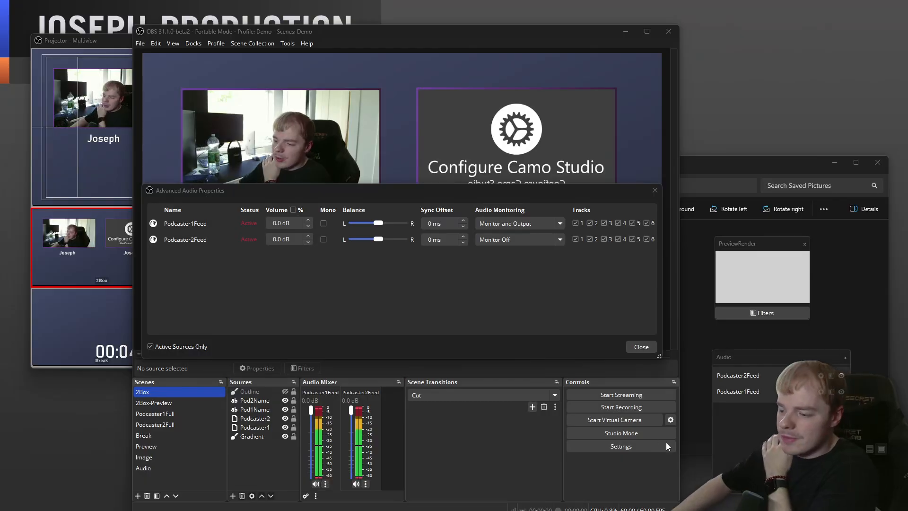
left_click(640, 348)
Switch to Chrome, shrink its window beside OBS, and show podcaster 1's VDO.Ninja page at a wider window width.
left_click(108, 499)
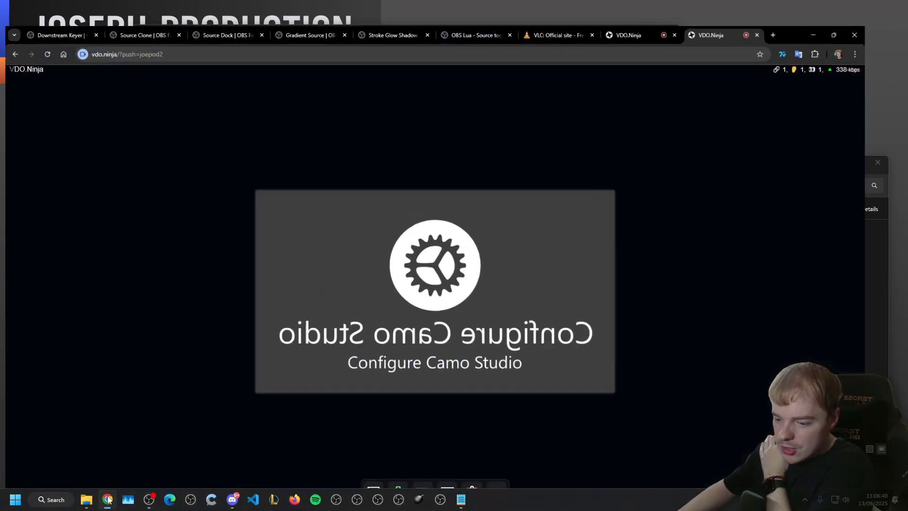
left_click_drag(829, 9, 717, 71)
left_click(666, 69)
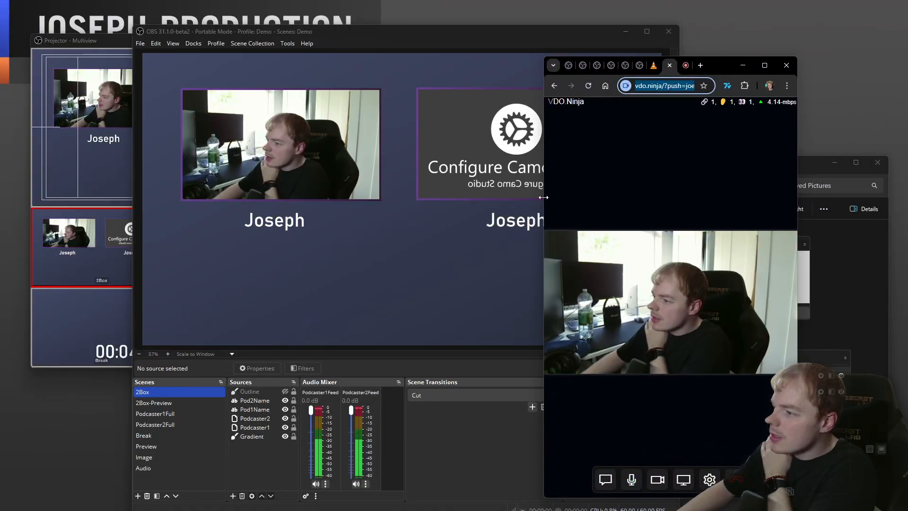
left_click_drag(544, 197, 412, 197)
Append &proaudio=1 to podcaster 1's VDO.Ninja push link and load the page again.
left_click(596, 87)
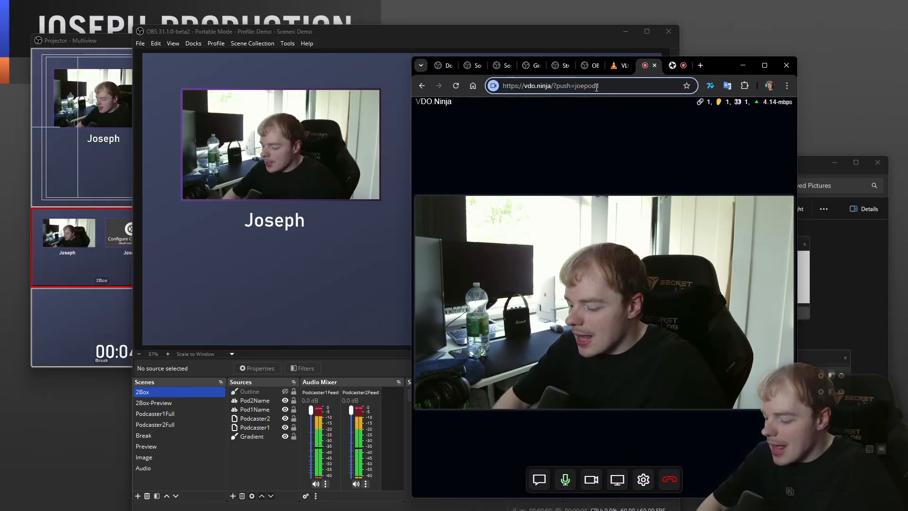
type("1&")
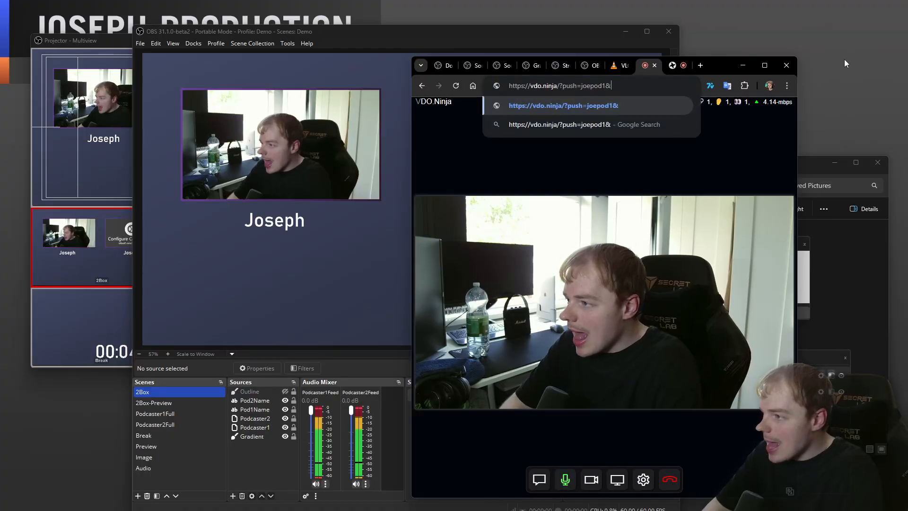
type("proaud")
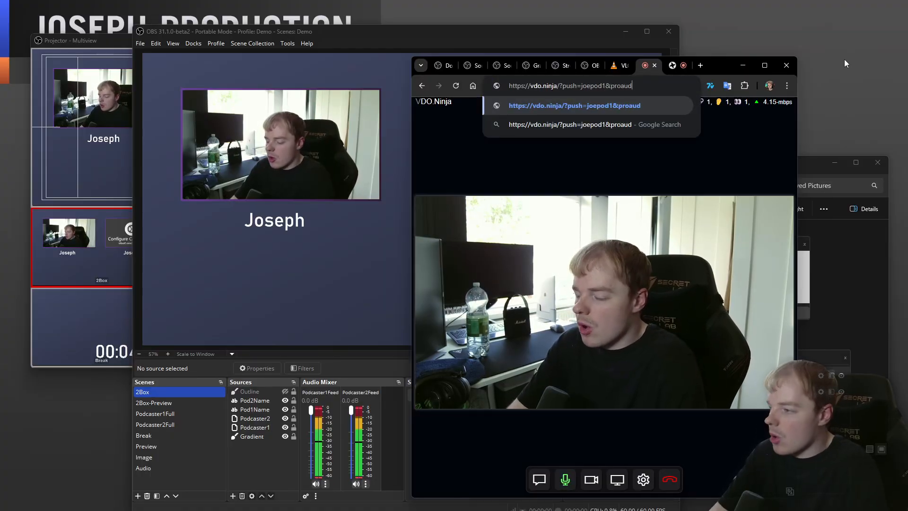
type("io=1")
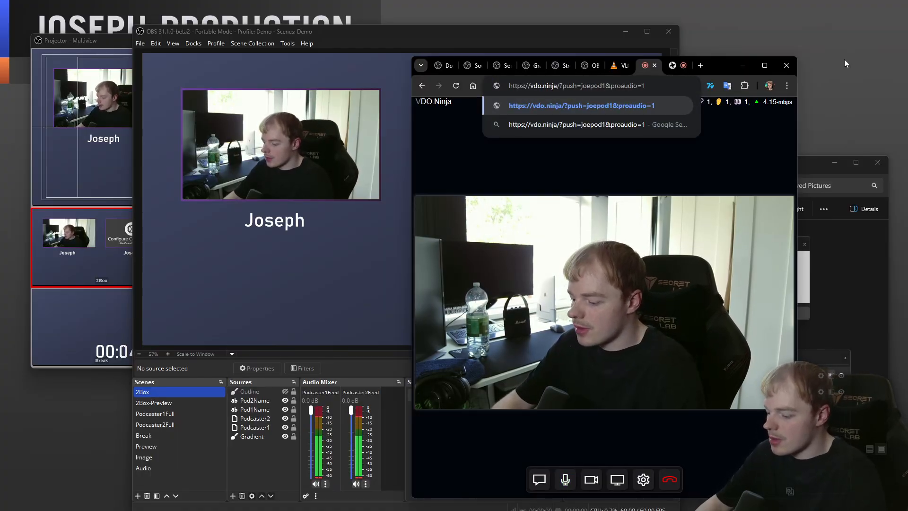
key("Return")
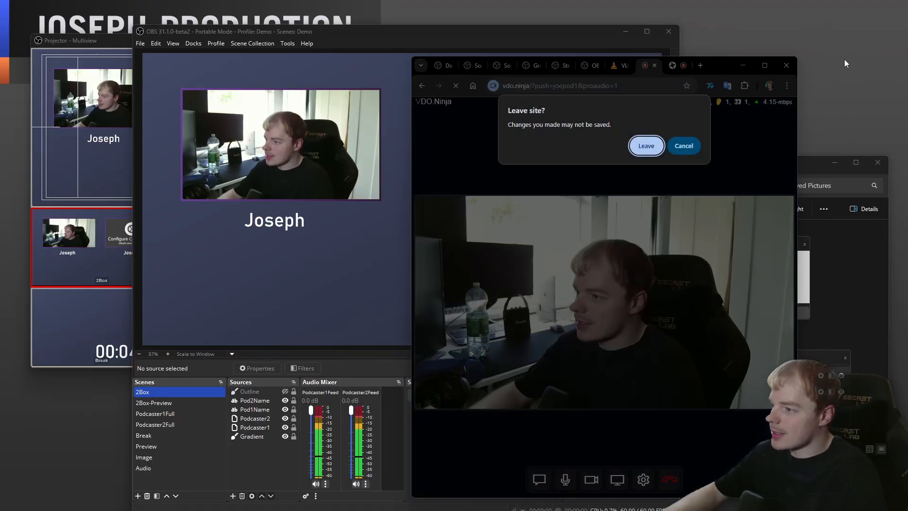
left_click(646, 145)
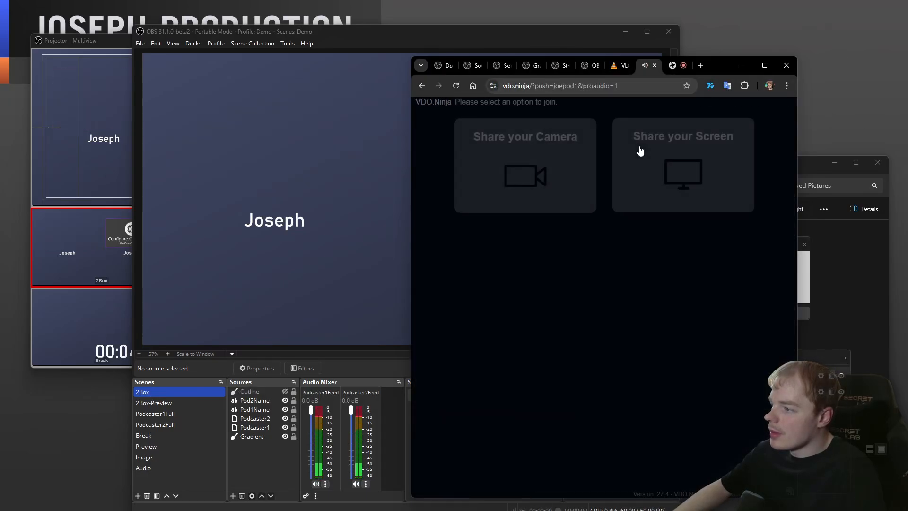
Start sharing podcaster 1's camera, trying Elgato Facecam Pro and settling on OBS Virtual Camera as the video source.
left_click(544, 156)
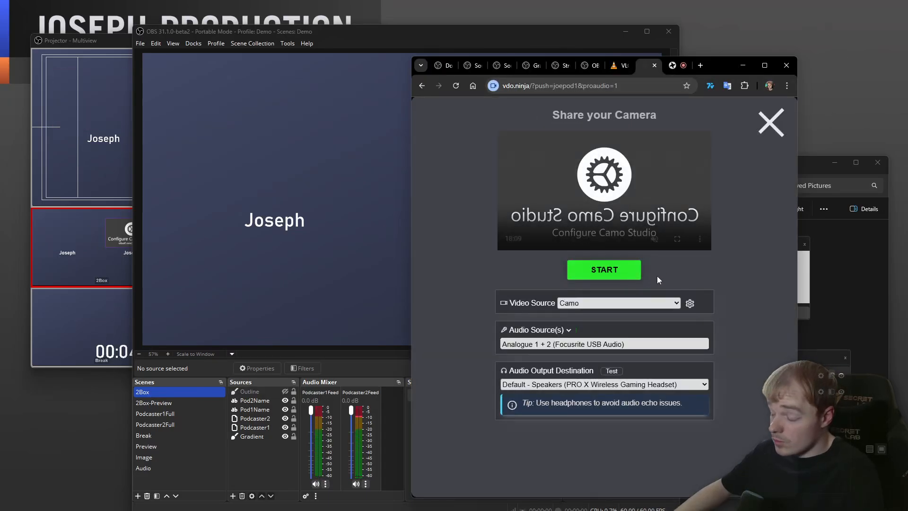
left_click(634, 305)
left_click(628, 339)
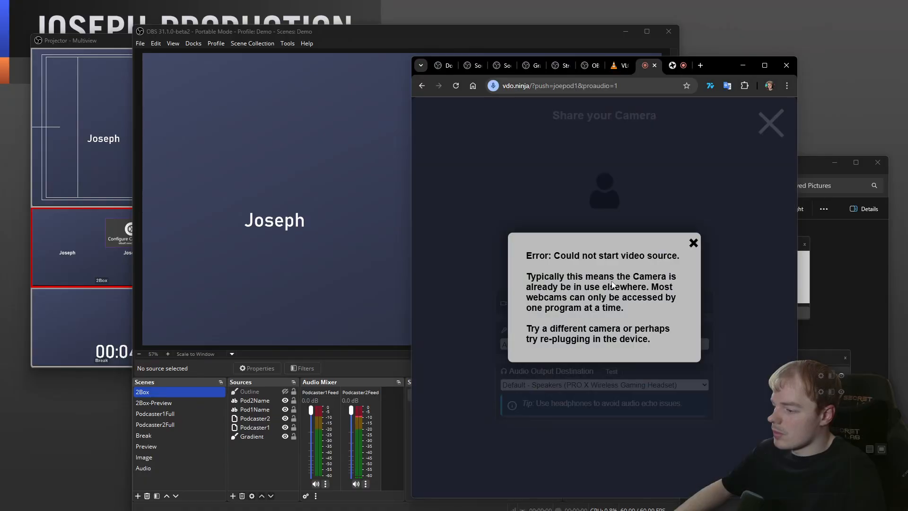
left_click(694, 243)
left_click(615, 302)
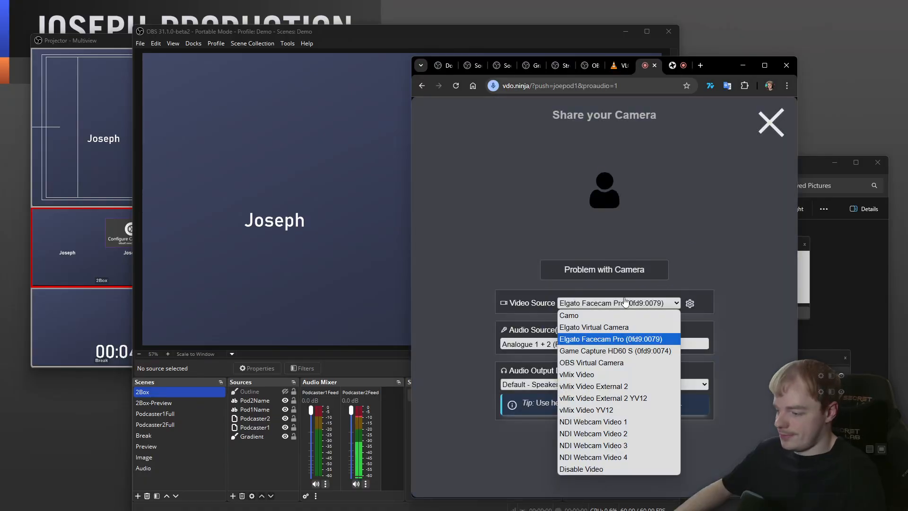
left_click(591, 363)
left_click(598, 275)
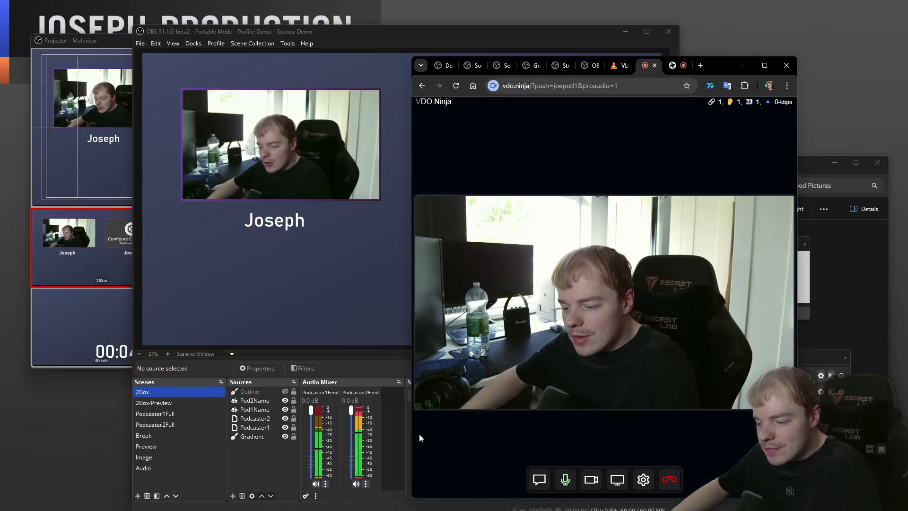
Switch back to OBS and add a Gain filter of 12 dB to the Podcaster1Feed audio.
left_click(271, 470)
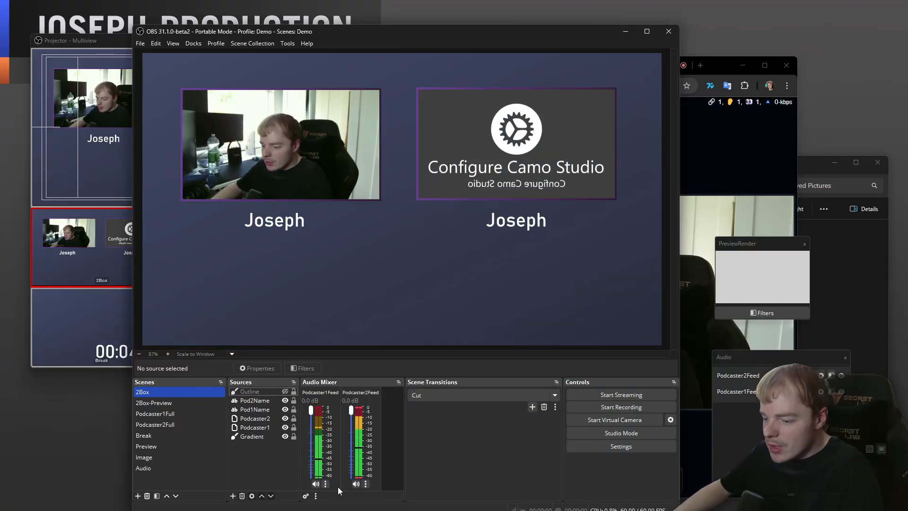
left_click(326, 484)
left_click(343, 463)
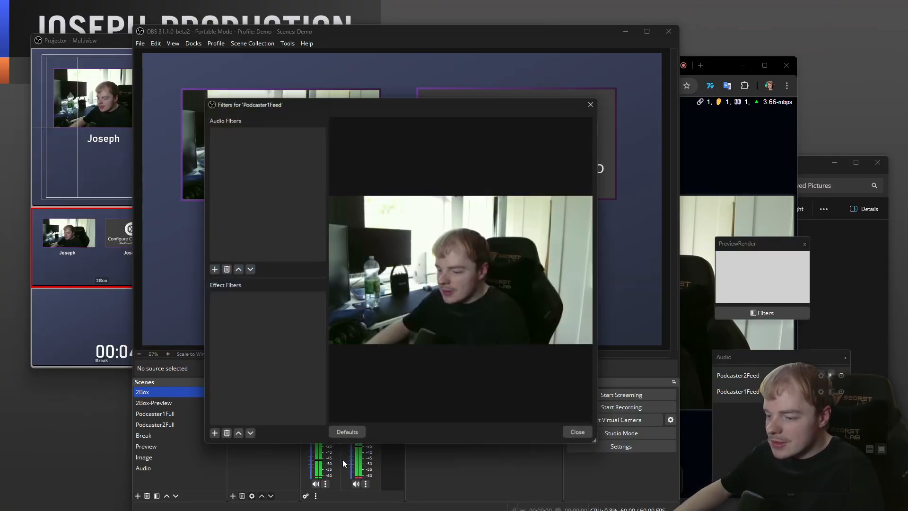
left_click_drag(319, 104, 544, 116)
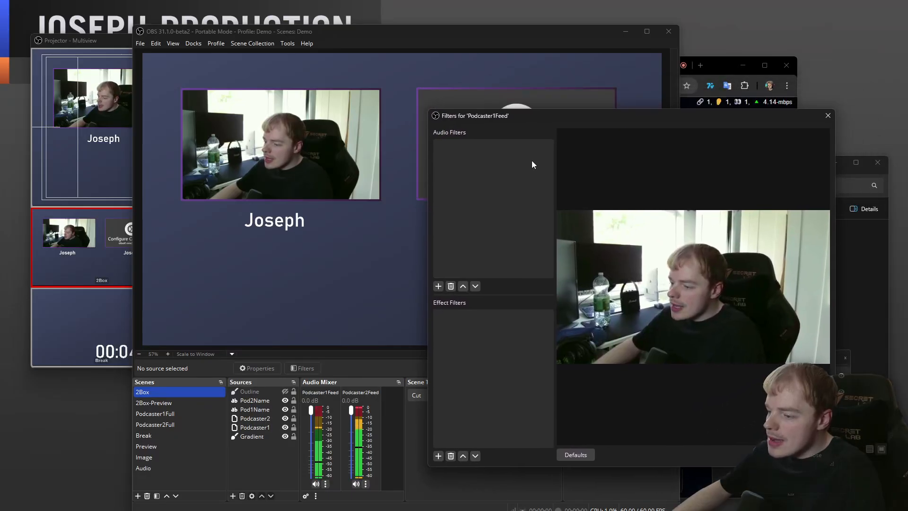
left_click(437, 287)
left_click(467, 350)
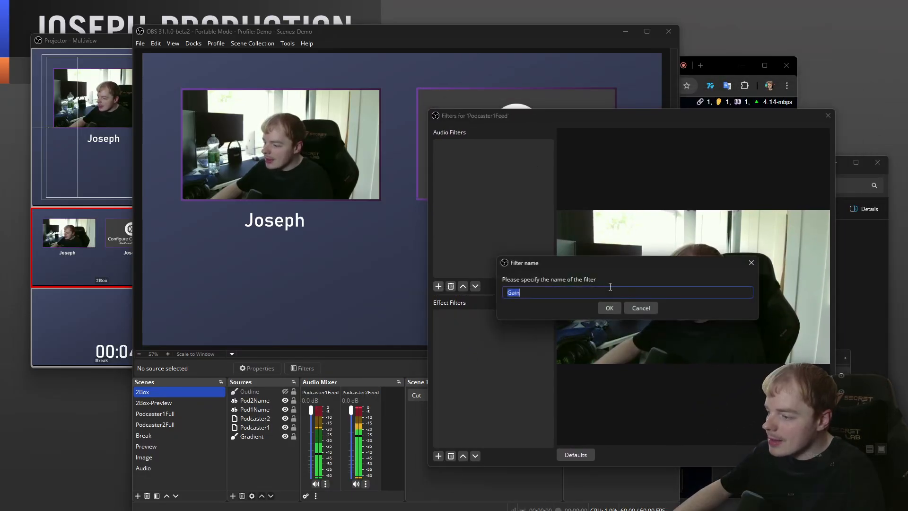
left_click(611, 307)
left_click_drag(669, 299, 706, 303)
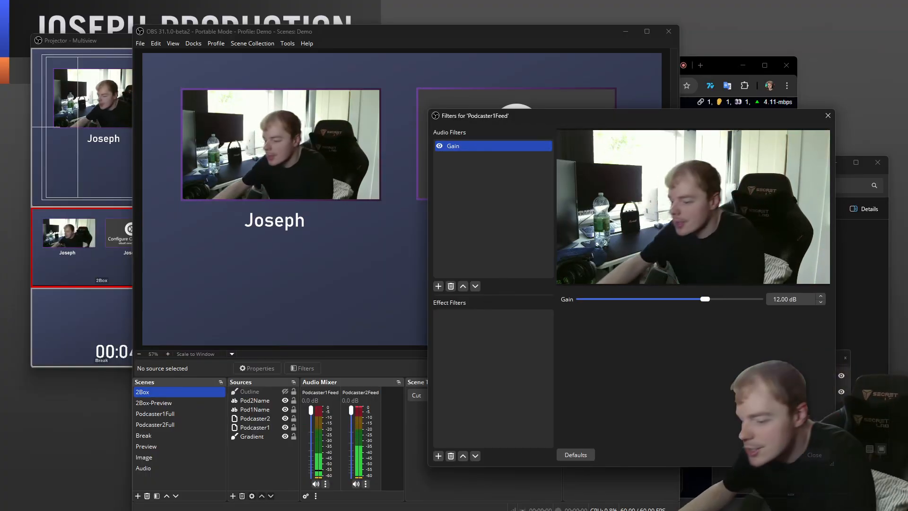
left_click(487, 363)
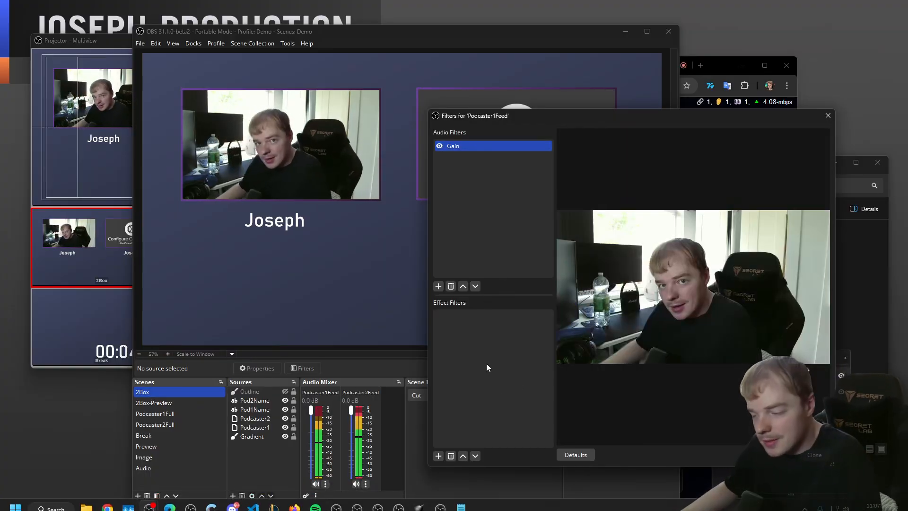
Add a Compressor audio filter with its default name to Podcaster1Feed.
left_click(438, 287)
left_click(473, 322)
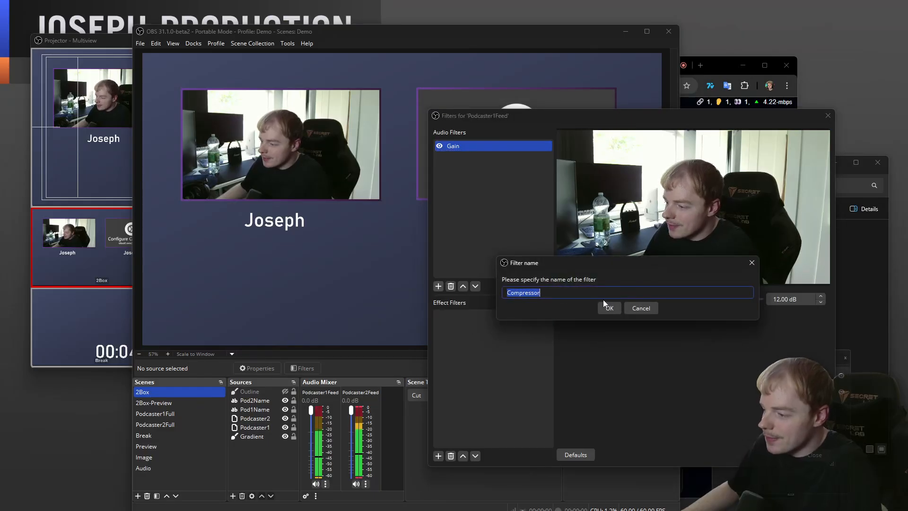
left_click(609, 308)
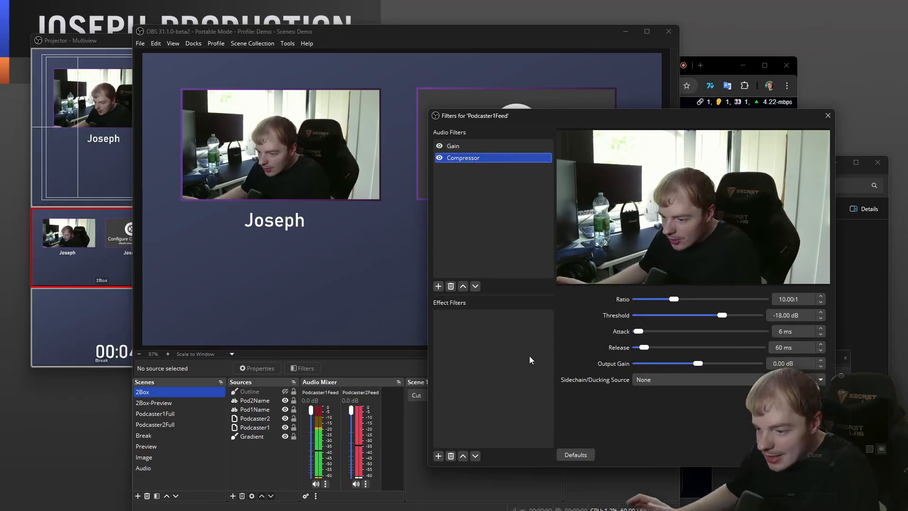
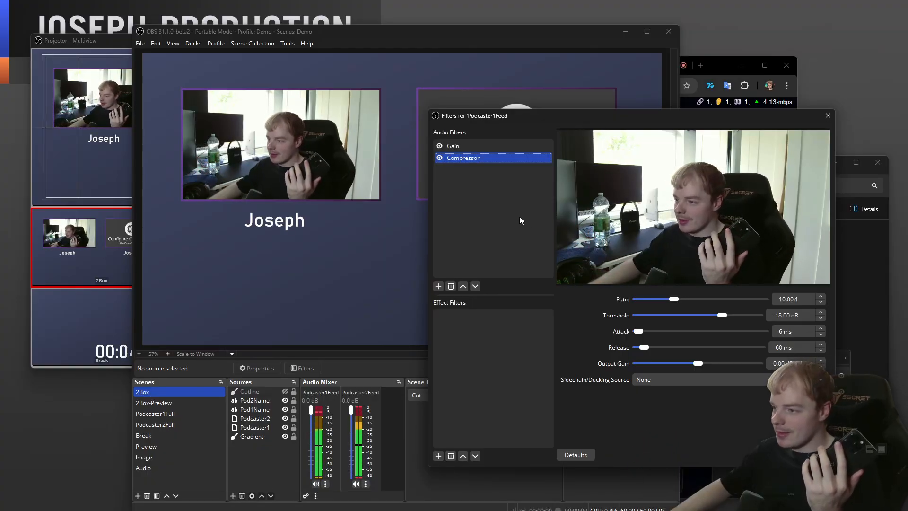
Add an Expander audio filter to Podcaster1Feed and move it above the Gain and Compressor filters.
left_click(439, 286)
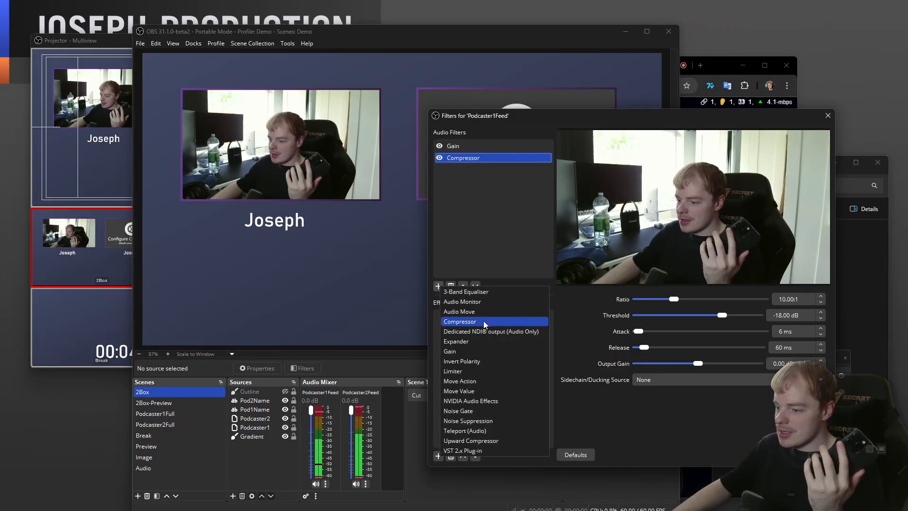
left_click(489, 341)
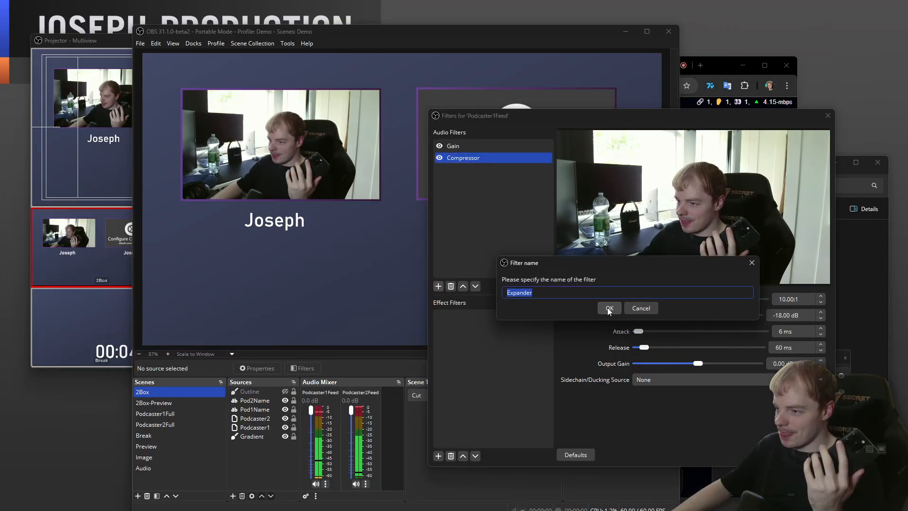
left_click(608, 308)
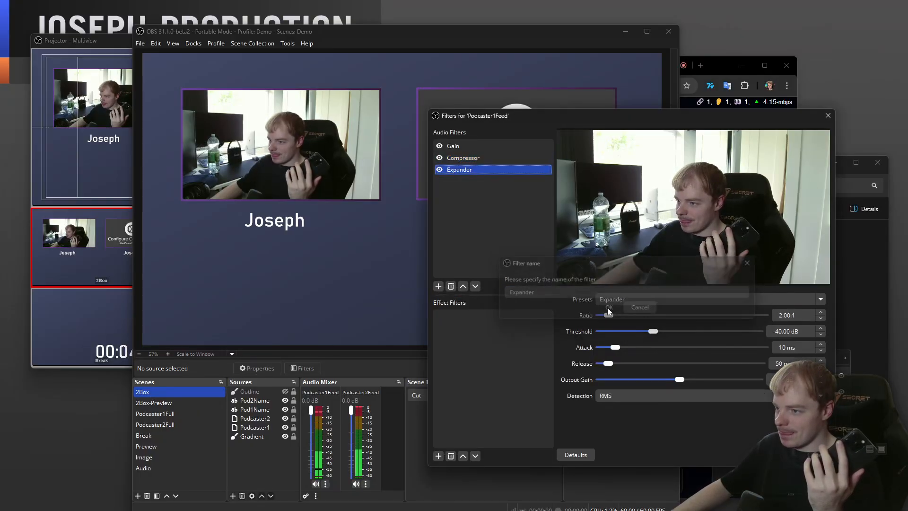
left_click(463, 286)
left_click(462, 287)
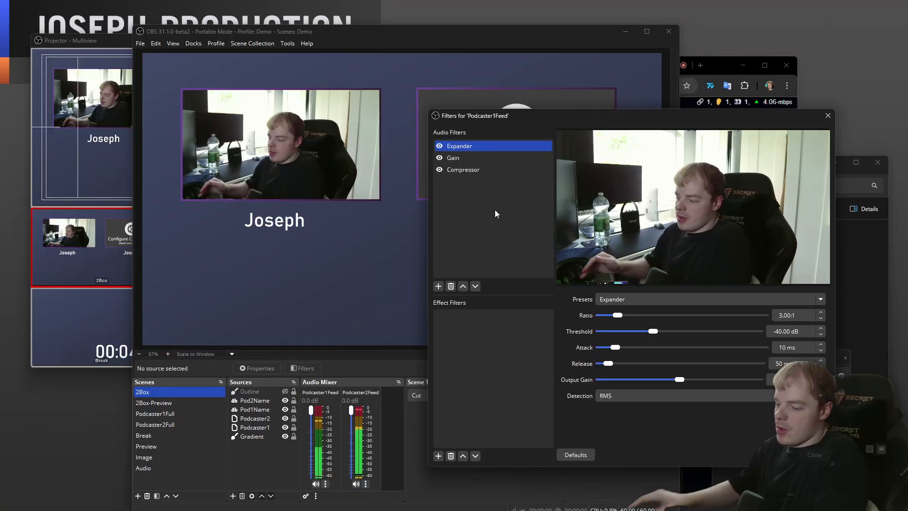
Review the settings of the Compressor, Gain and Expander filters on Podcaster1Feed.
left_click(474, 170)
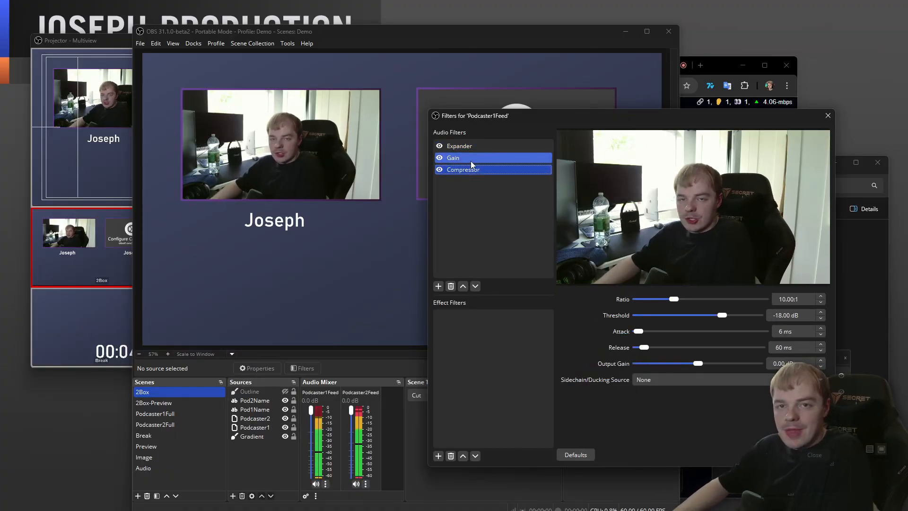
left_click(472, 159)
left_click(474, 145)
left_click(476, 160)
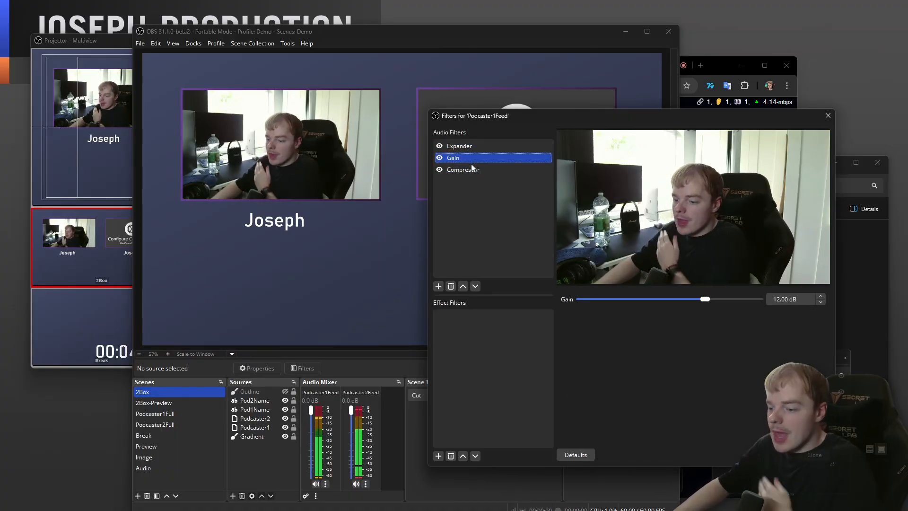
Look over the Compressor, Gain and Expander filters on Podcaster1Feed once more and close the filters window.
left_click(471, 169)
left_click(472, 158)
left_click(473, 146)
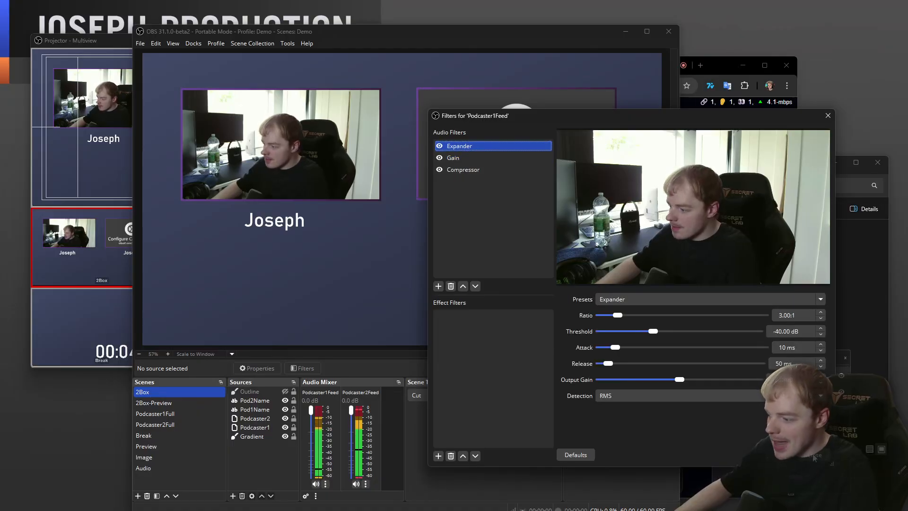
left_click(814, 457)
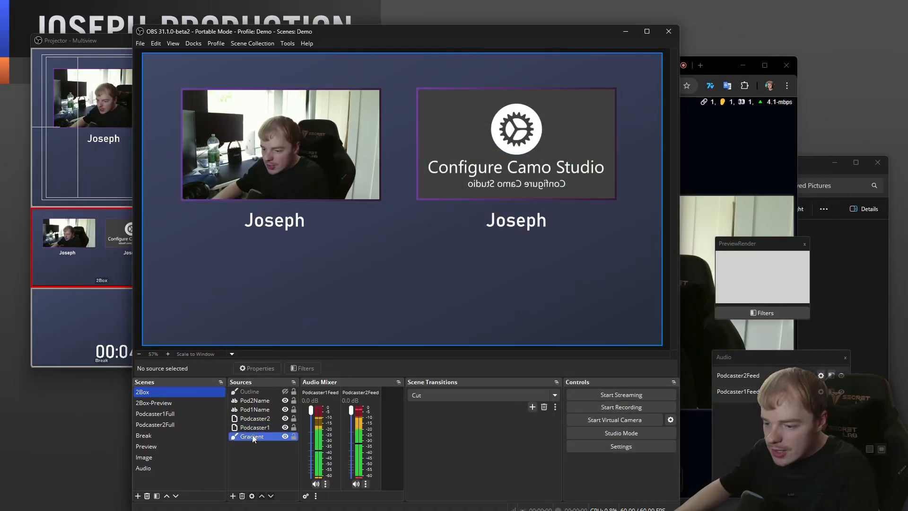
Copy the filters from Podcaster1Feed in the Audio scene and paste them onto Podcaster2Feed.
left_click(198, 448)
left_click(189, 468)
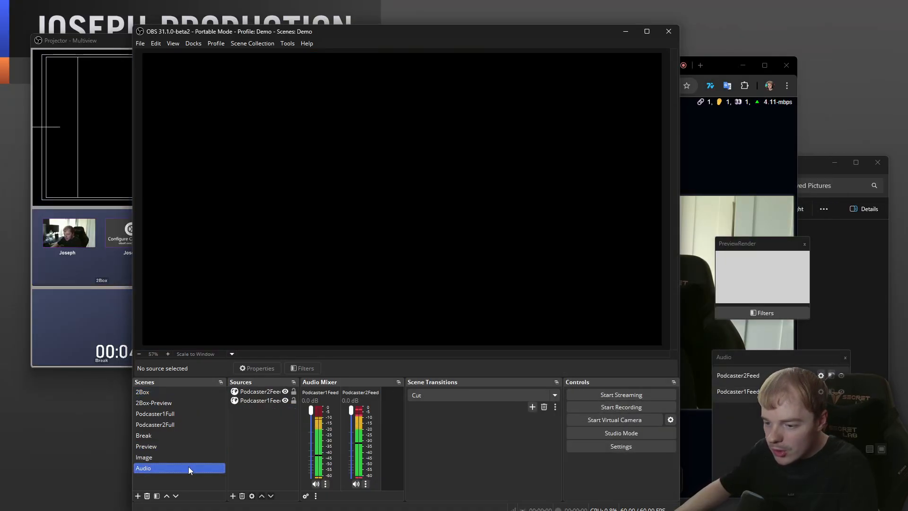
right_click(264, 406)
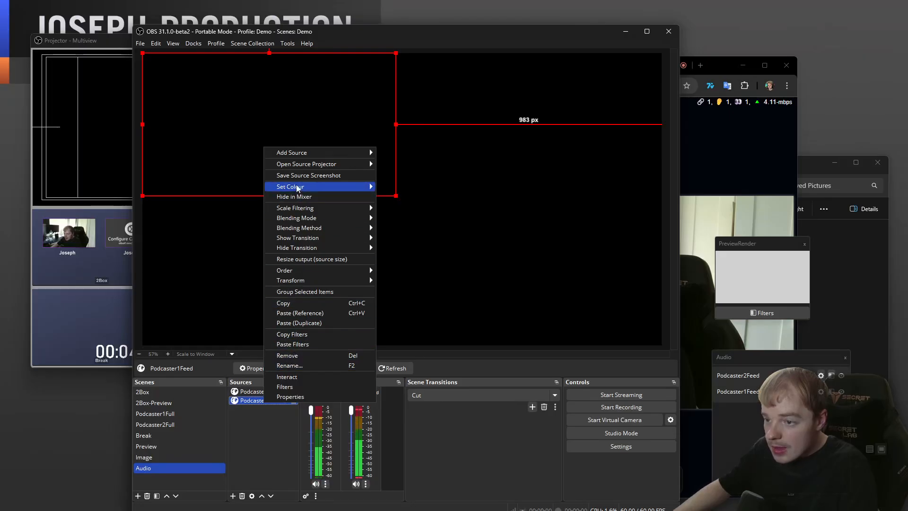
left_click(312, 344)
left_click(263, 393)
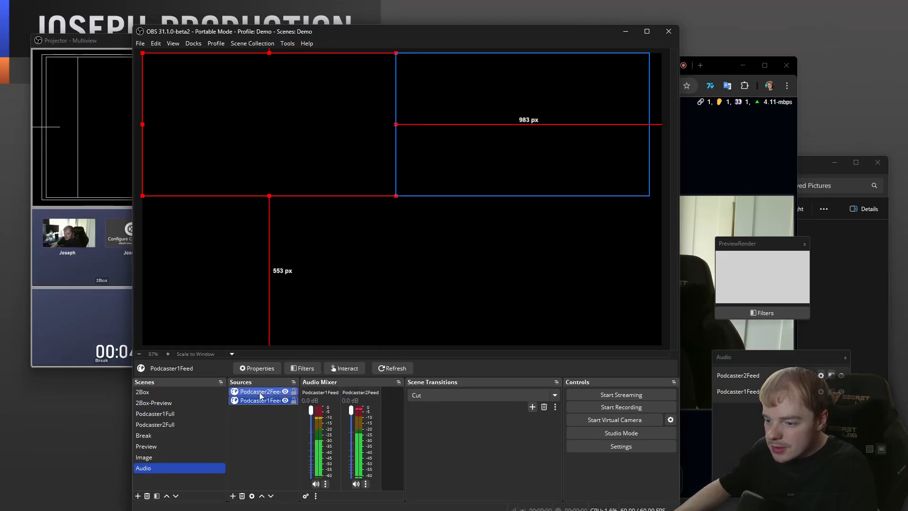
right_click(263, 394)
left_click(299, 334)
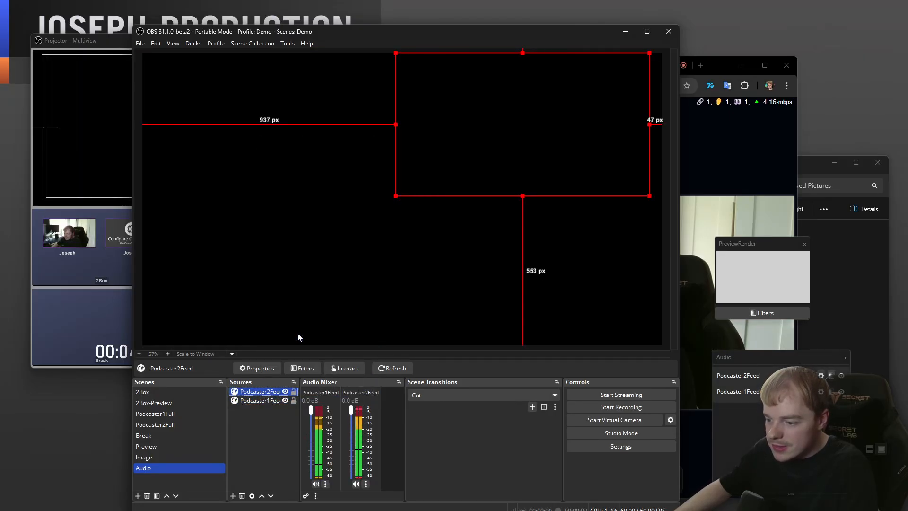
Check the Expander, Gain and Compressor audio filters on Podcaster2Feed and close its filters window.
left_click(366, 484)
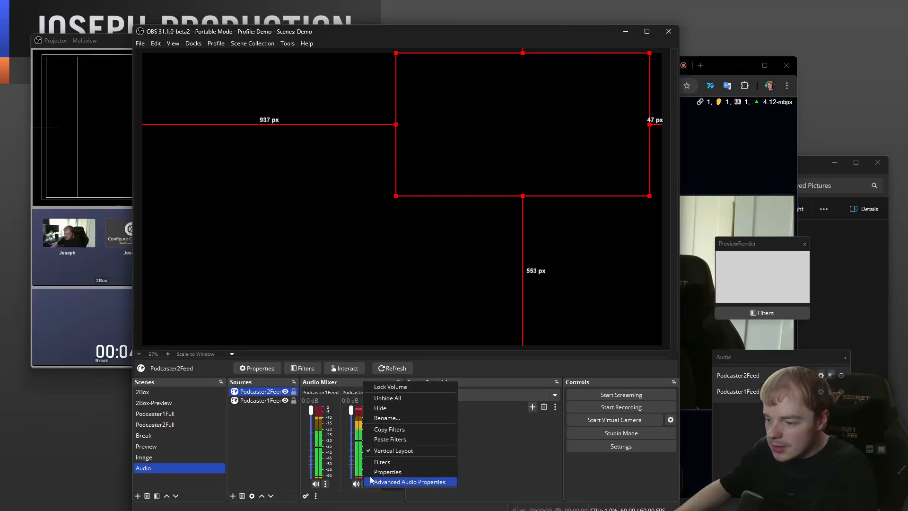
left_click(393, 464)
left_click(236, 141)
left_click(237, 151)
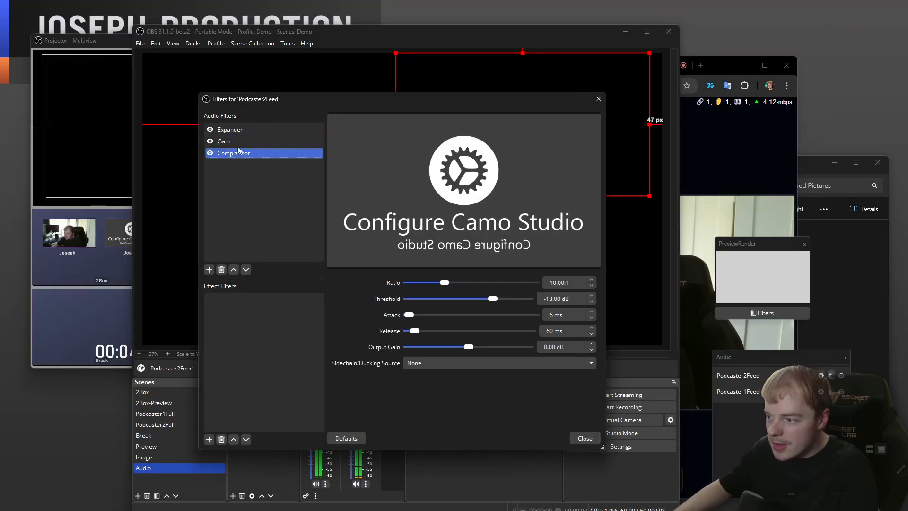
left_click(236, 142)
left_click(236, 131)
left_click(235, 143)
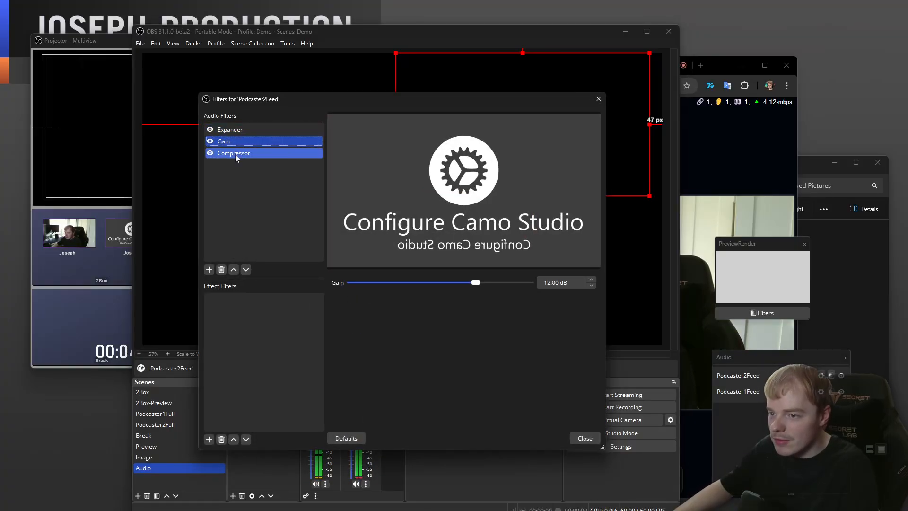
left_click(235, 153)
left_click(232, 140)
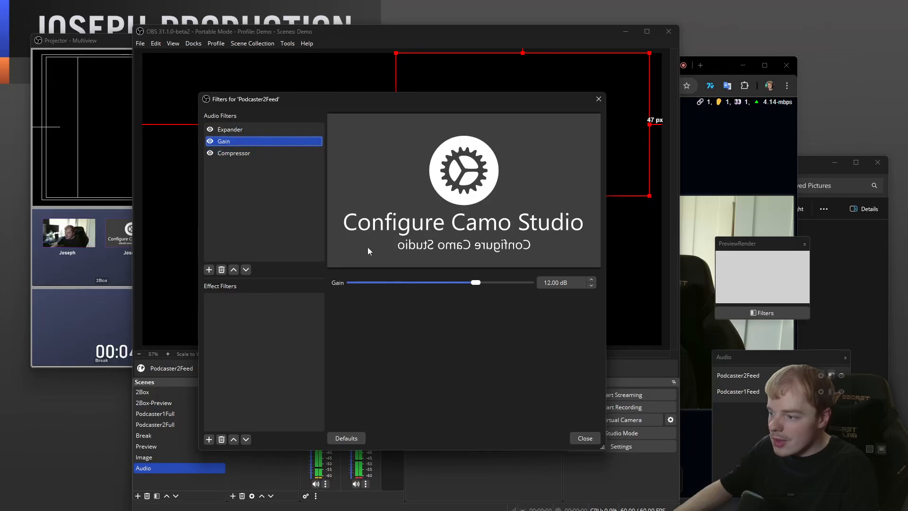
left_click(585, 439)
Switch to the browser, copy &proaudio=1 from the joepod1 link, append it to the joepod2 push link and load it.
left_click(730, 186)
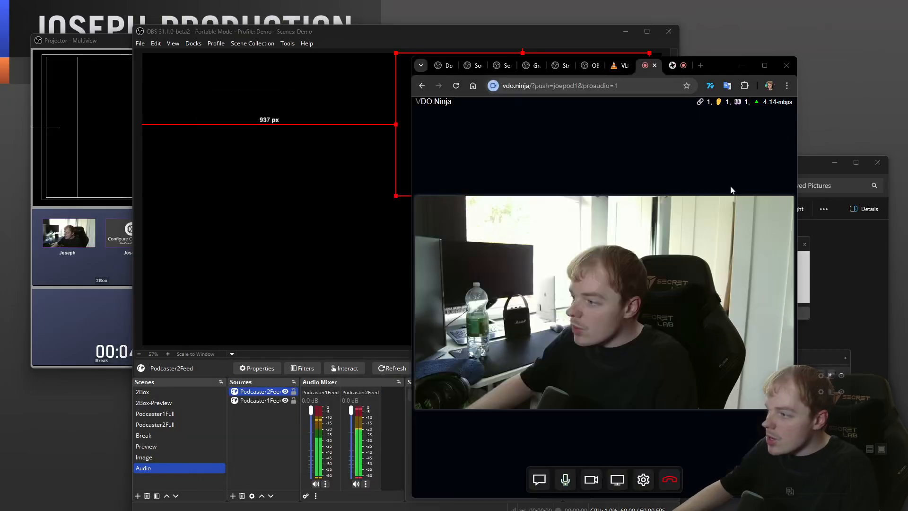
left_click(644, 69)
left_click_drag(618, 85, 578, 85)
key("ctrl+c")
left_click(677, 67)
left_click(648, 84)
left_click(647, 84)
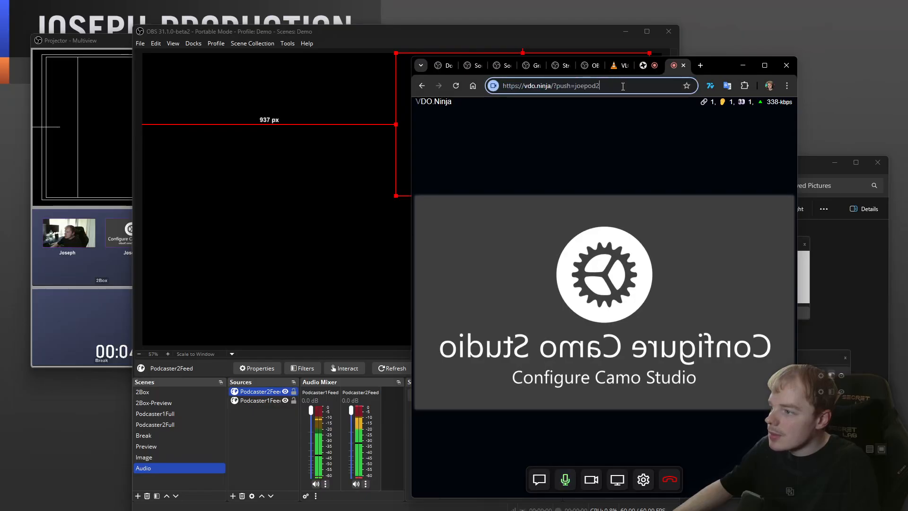
key("ctrl+v")
key("Return")
Start sharing the joepod2 camera with Camo as the video source, and switch back to OBS.
left_click(649, 147)
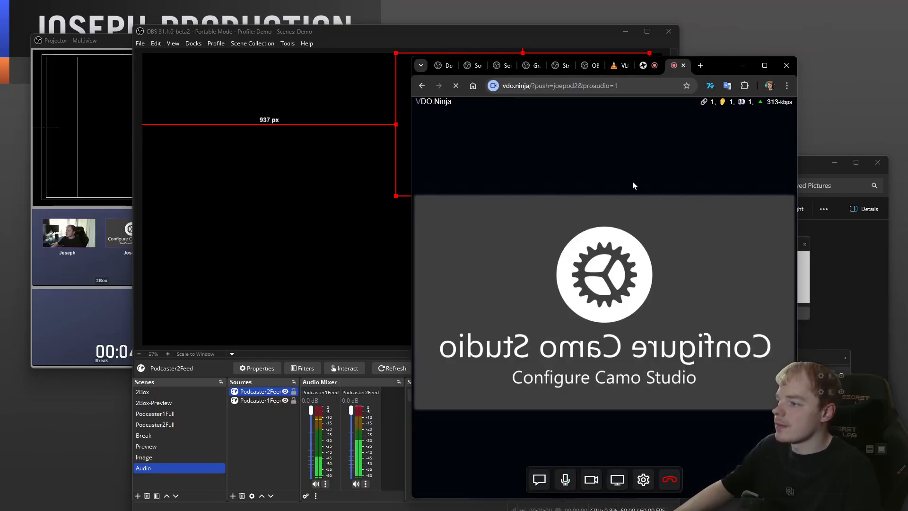
left_click(532, 175)
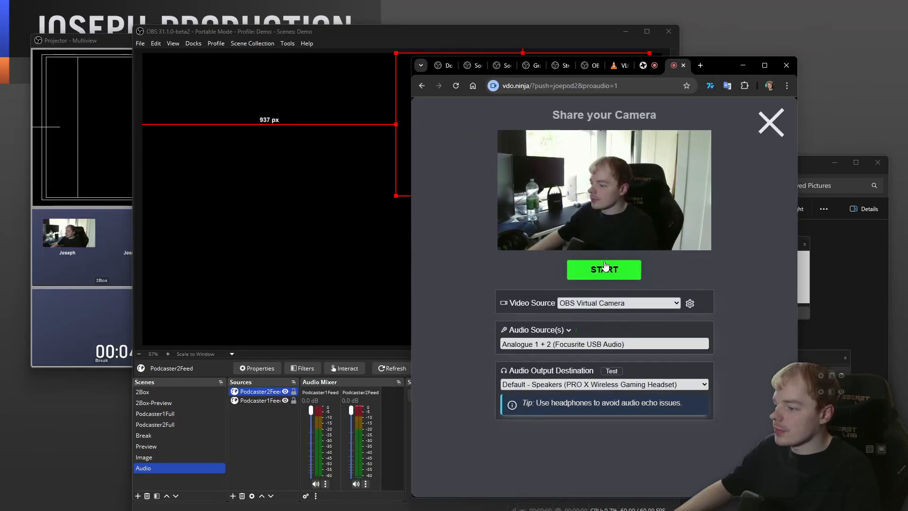
left_click(594, 304)
left_click(591, 323)
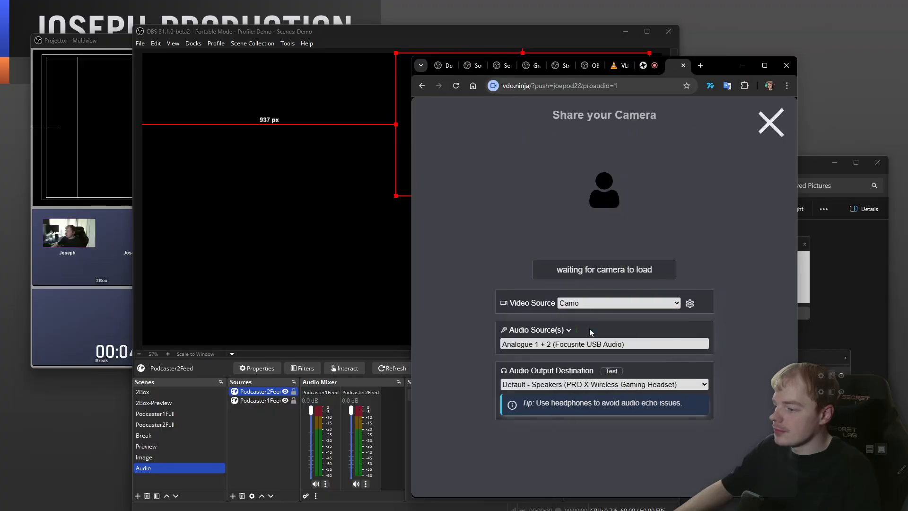
left_click(608, 269)
left_click(278, 441)
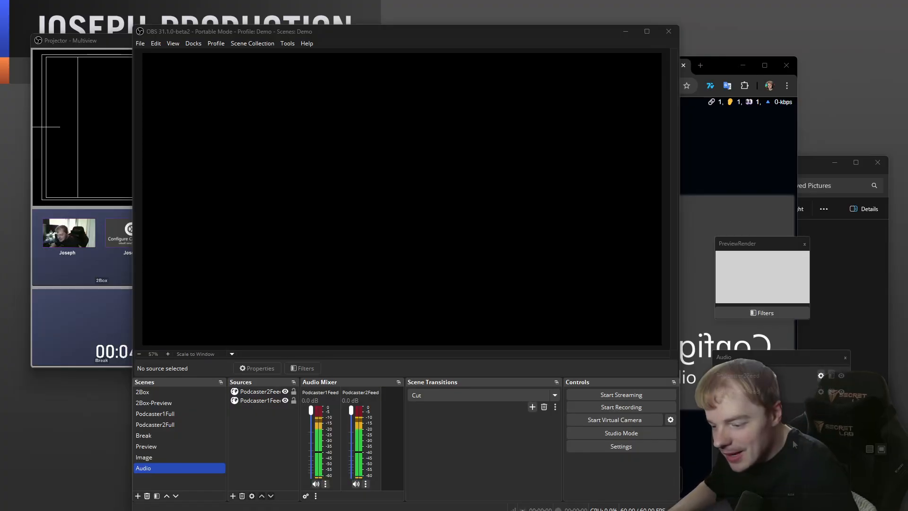
Examine the 2Box scene with its name and podcaster sources, and the joepod2 proaudio link in the browser.
left_click(142, 392)
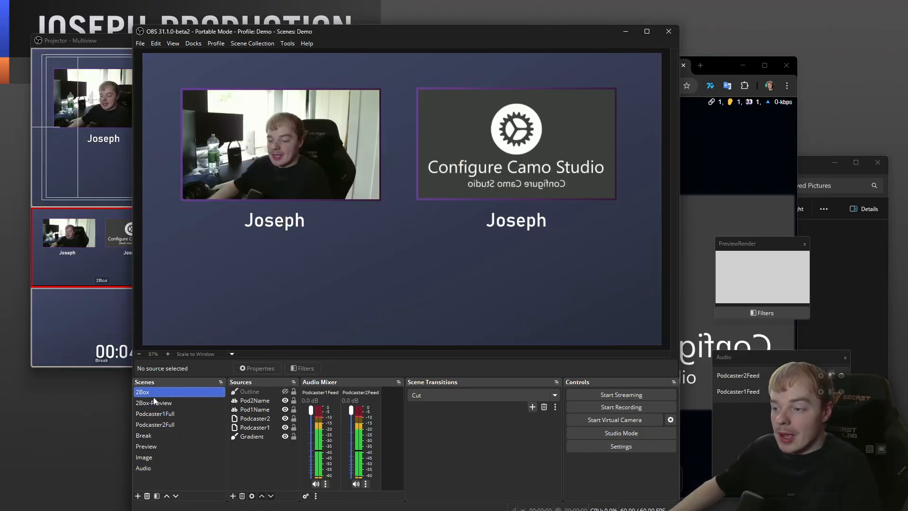
left_click_drag(726, 62, 737, 62)
left_click_drag(635, 85, 459, 71)
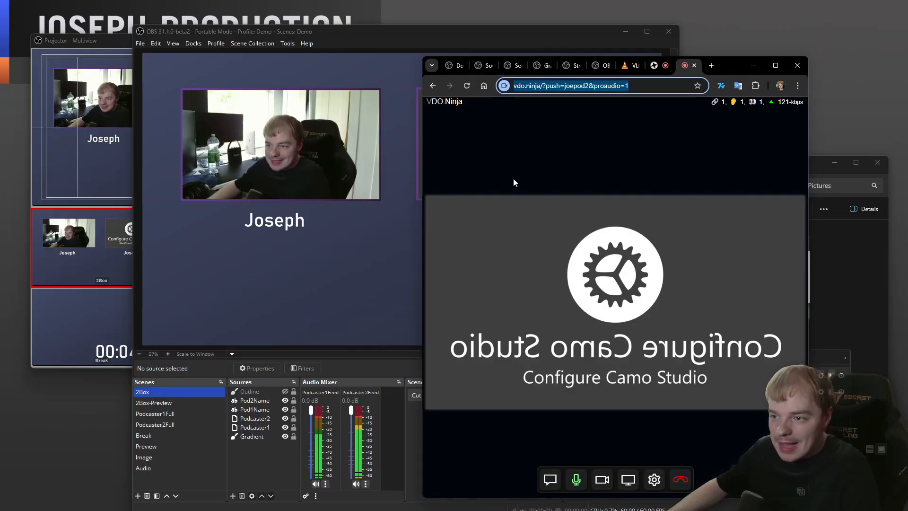
left_click(232, 446)
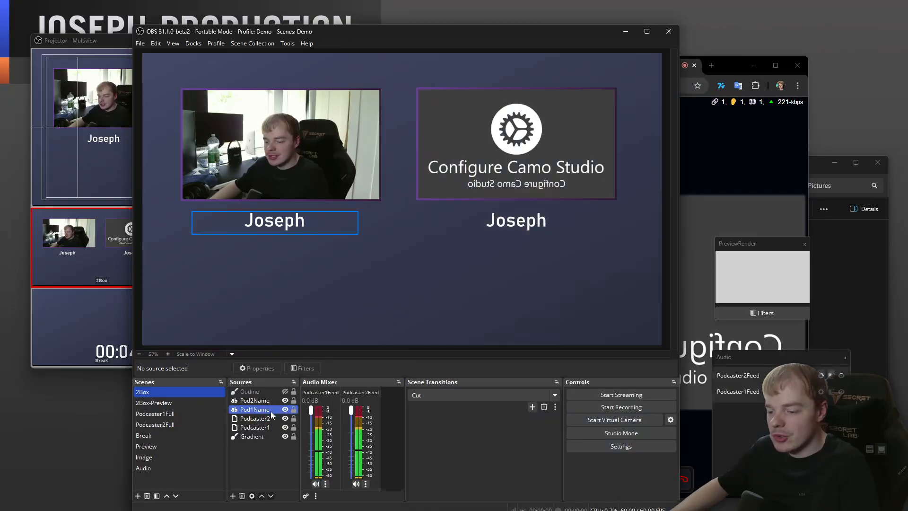
left_click(269, 410)
left_click(261, 419)
left_click(261, 428)
left_click(263, 464)
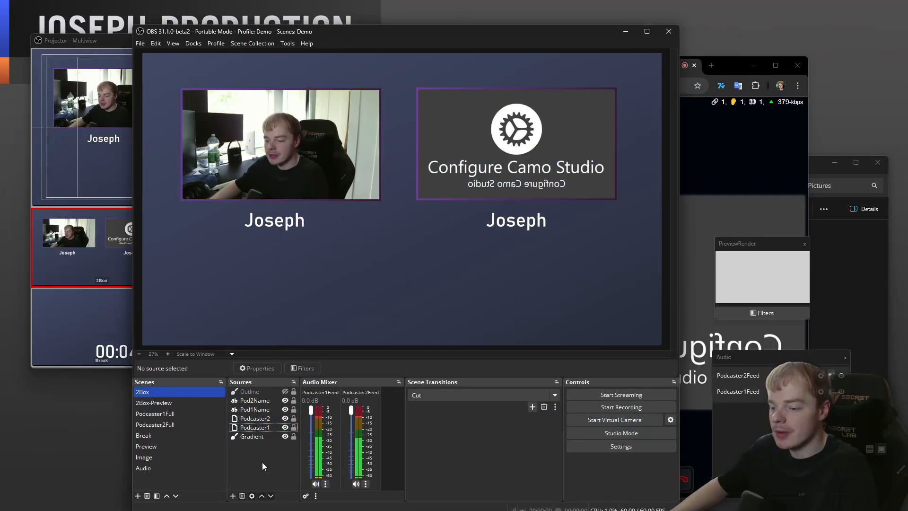
Compare the 2Box-Preview, Podcaster1Full and Podcaster2Full scenes, including the outlines around both full-screen podcasters.
left_click(179, 402)
left_click(177, 414)
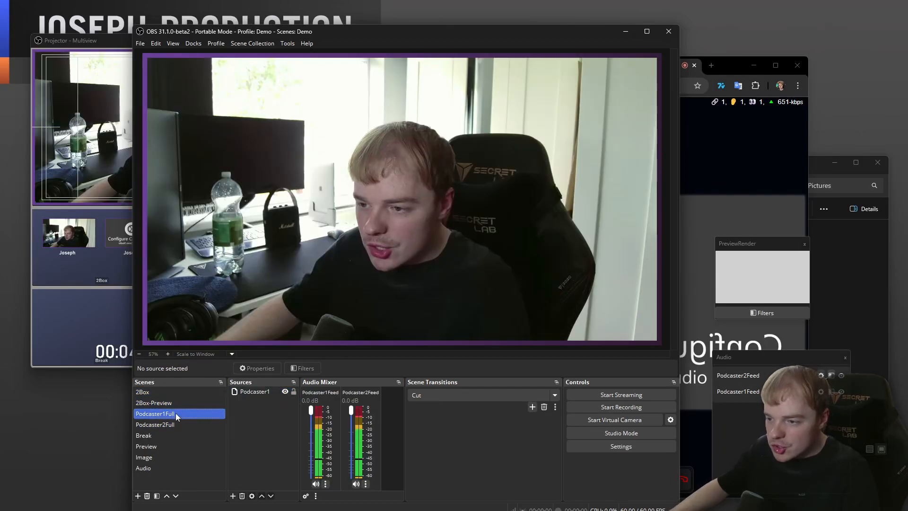
left_click(179, 425)
left_click(177, 414)
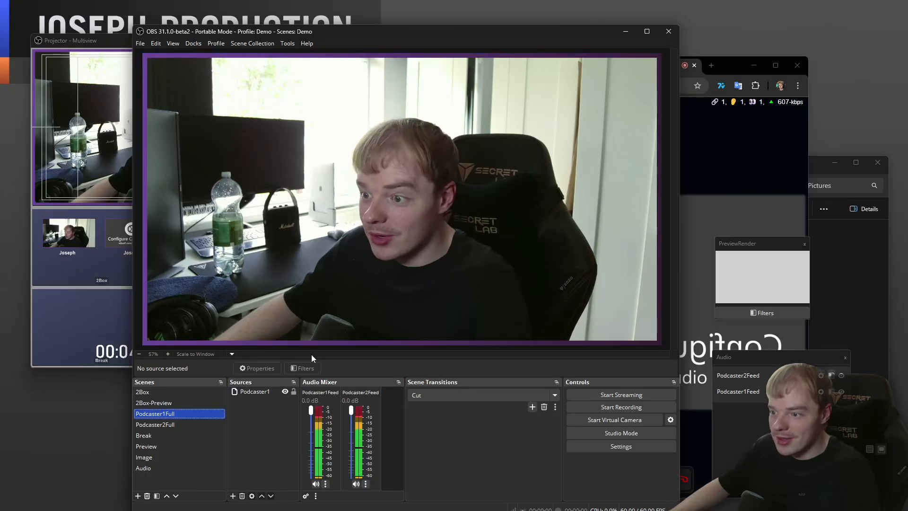
left_click(245, 392)
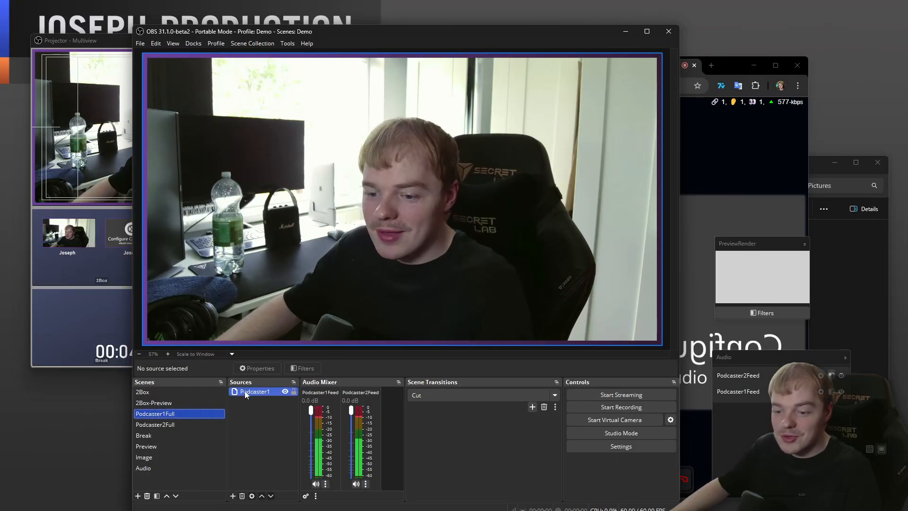
left_click(187, 423)
left_click(180, 414)
left_click(179, 424)
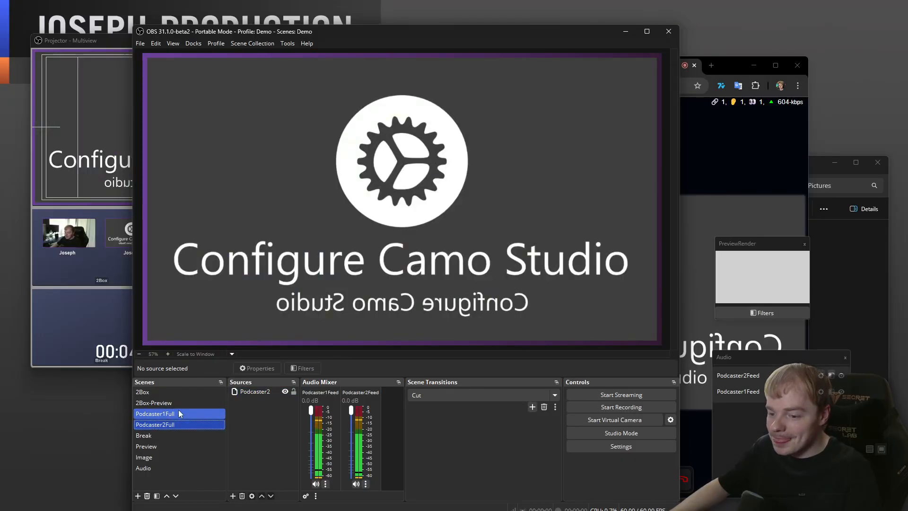
left_click(175, 403)
left_click(183, 414)
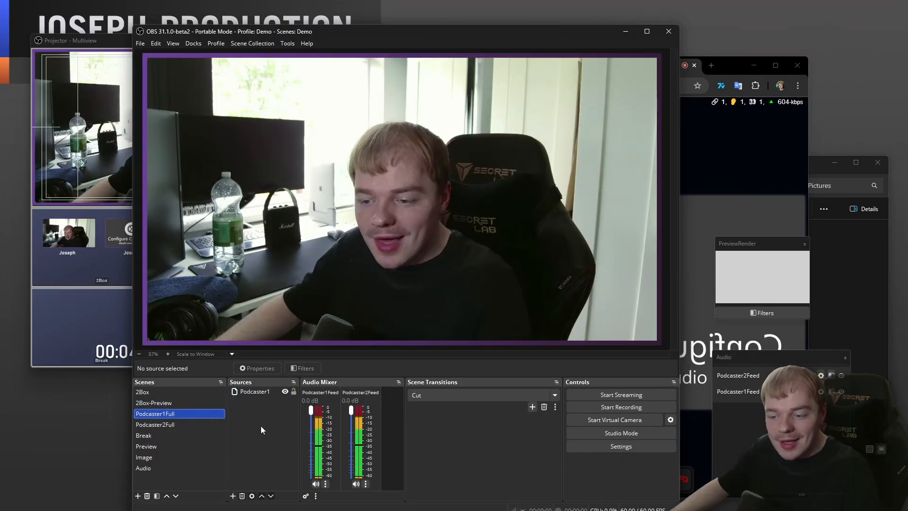
Paste a duplicate of the Podcaster1 source into the Podcaster1Full scene and hide the original.
right_click(264, 391)
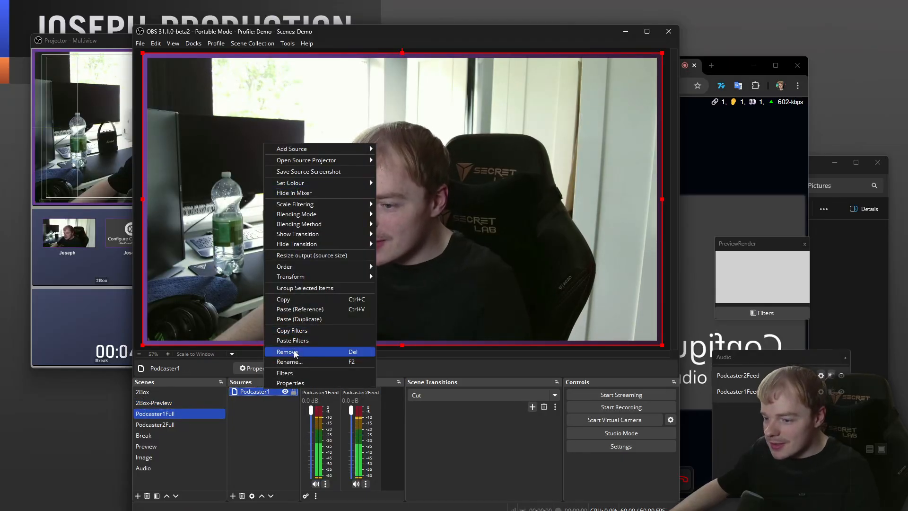
left_click(292, 303)
right_click(271, 425)
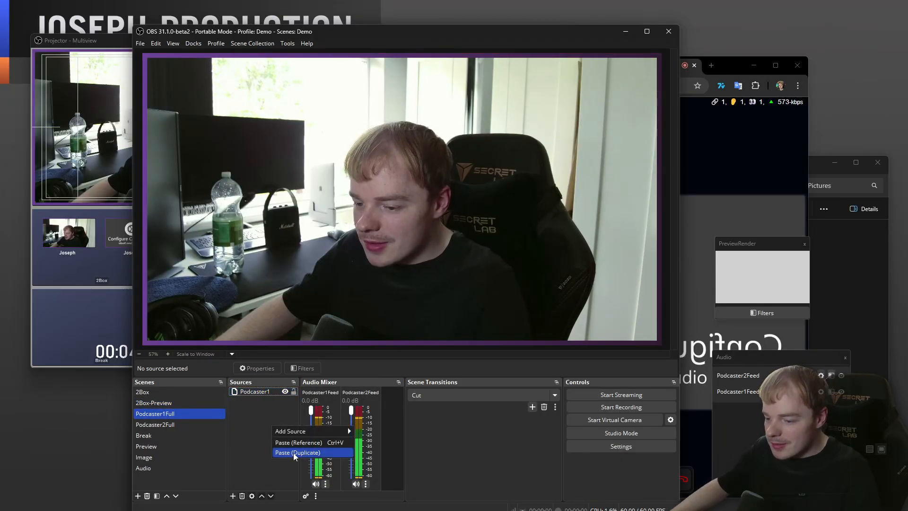
left_click(293, 453)
left_click(265, 391)
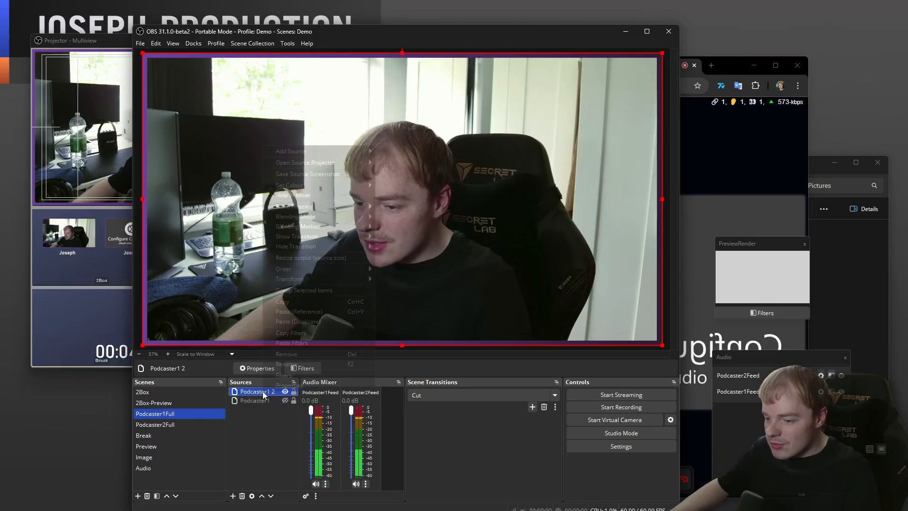
Inspect the No filters option in the duplicated Podcaster1 clone's properties and close the properties with OK.
right_click(268, 392)
left_click(275, 387)
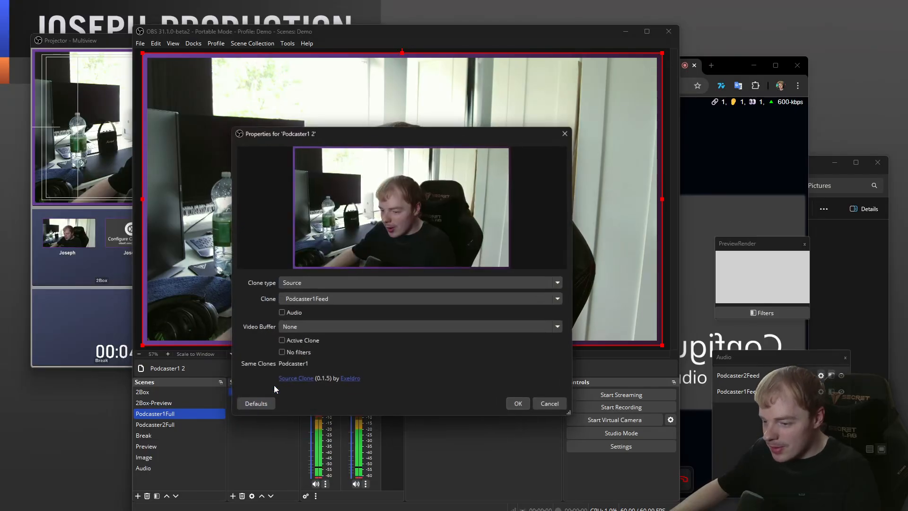
left_click(289, 353)
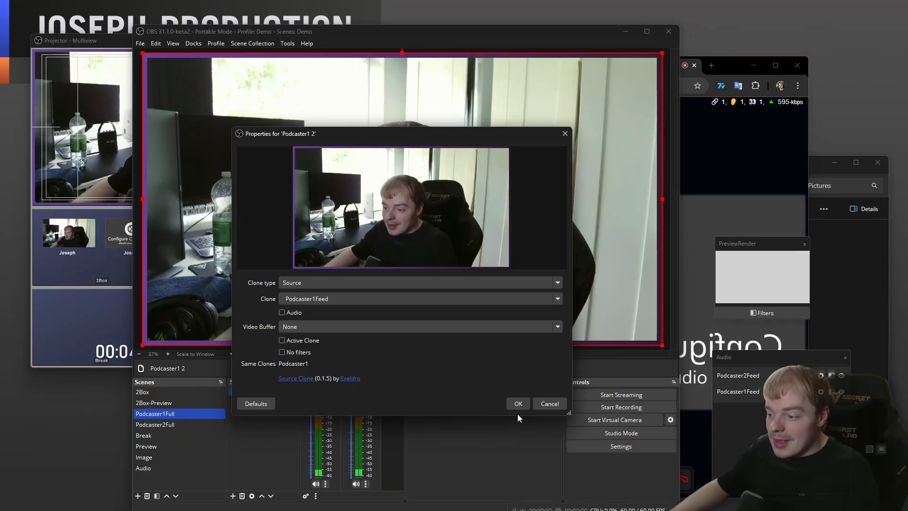
left_click(519, 405)
left_click(272, 416)
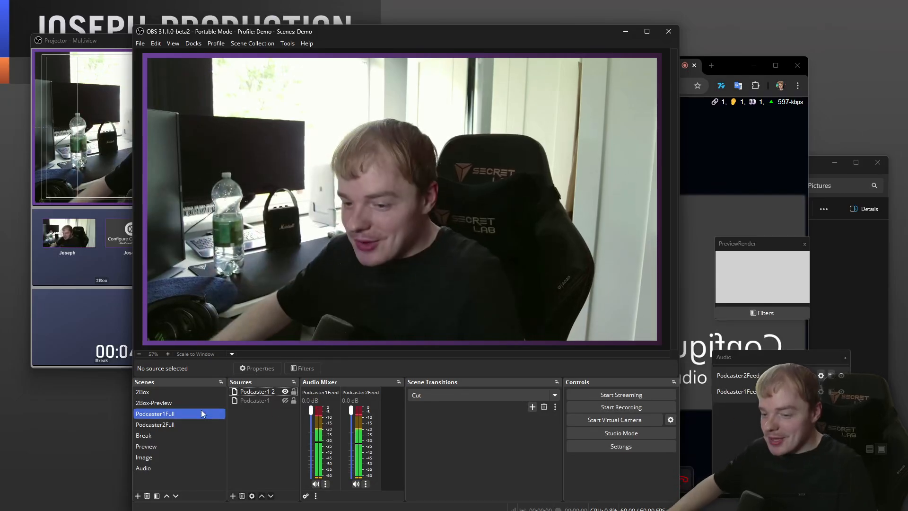
Go through the 2Box-Preview, Break, Preview, Image and Audio scenes to examine their sources and audio levels.
left_click(161, 402)
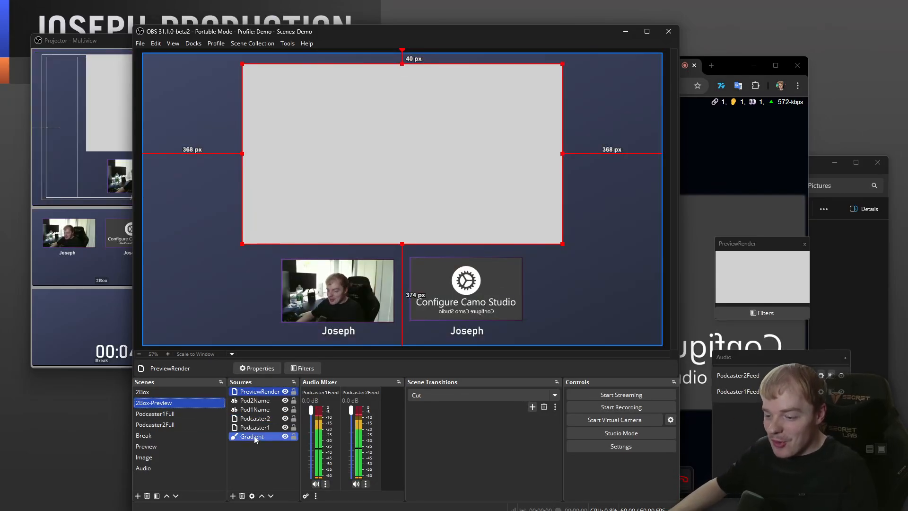
left_click(177, 434)
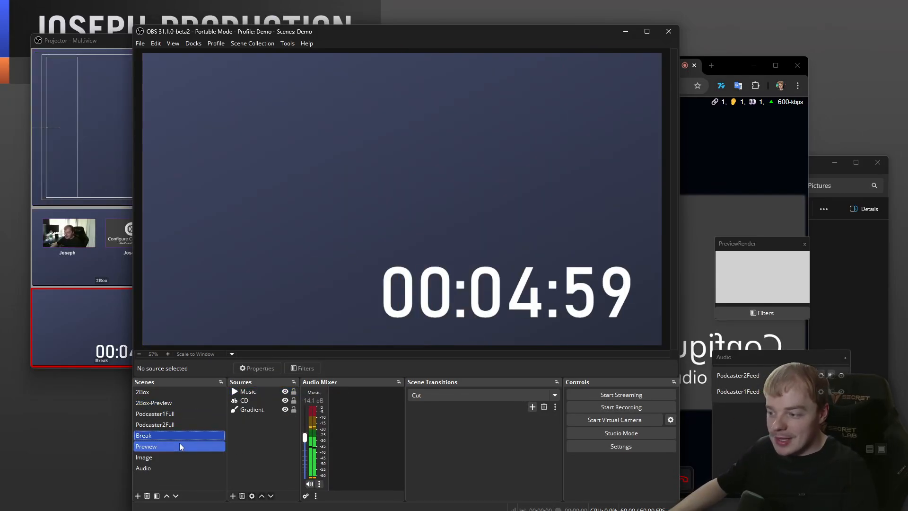
left_click(197, 448)
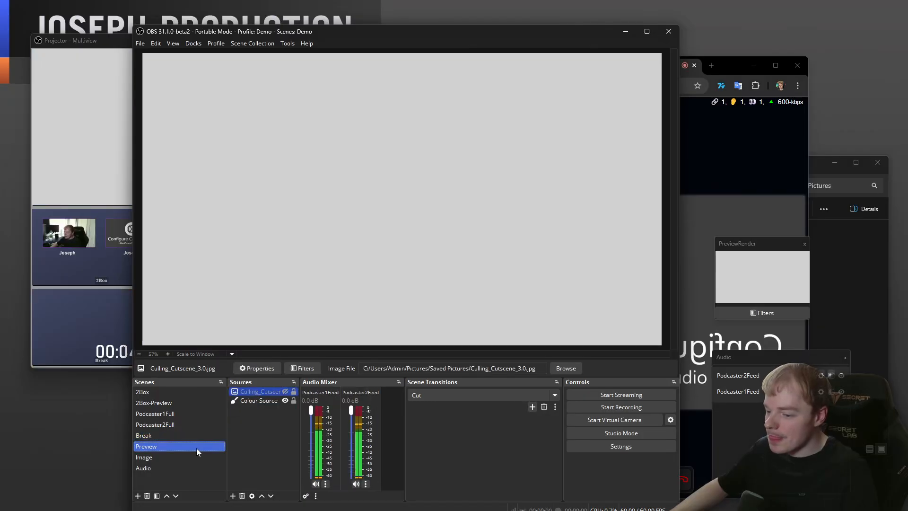
left_click(183, 456)
left_click(185, 468)
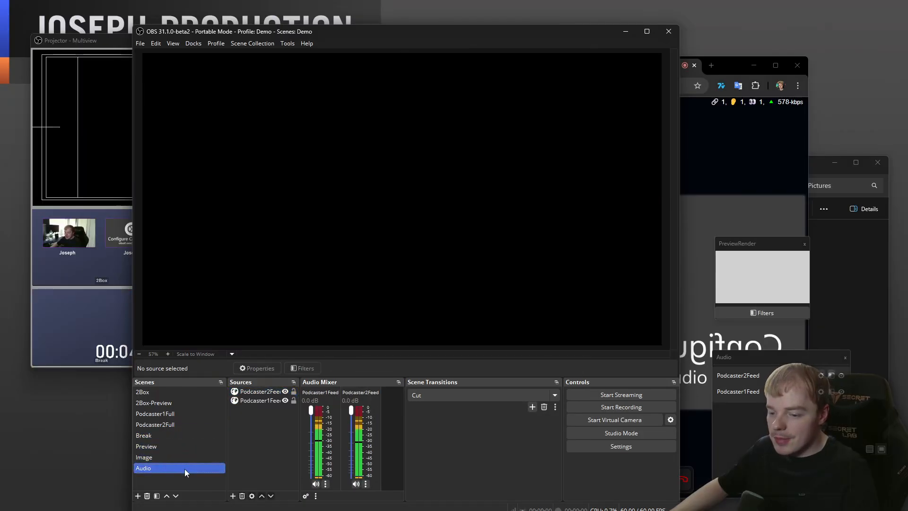
Go through the Podcaster2Full, Podcaster1Full, 2Box-Preview and 2Box scenes to check their sources and audio levels.
left_click(168, 425)
left_click(166, 413)
left_click(164, 402)
left_click(161, 391)
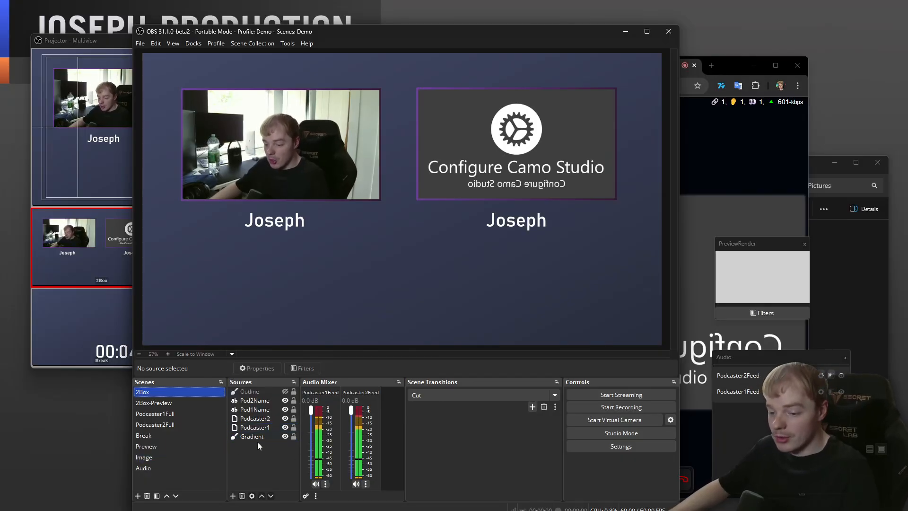
In the Break scene, set the Music source's audio monitoring to Monitor and Output and lower its volume to about -21.8 dB.
left_click(198, 436)
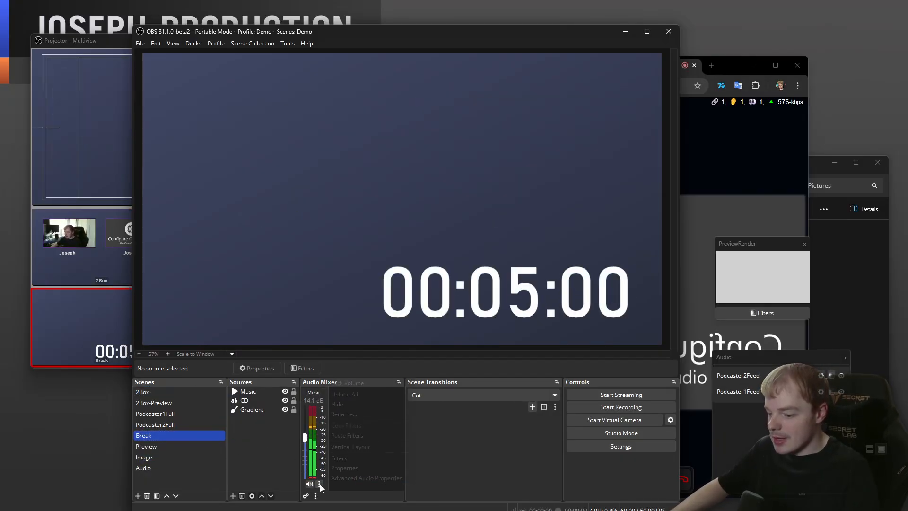
left_click(319, 484)
left_click(359, 486)
left_click(532, 224)
left_click(506, 258)
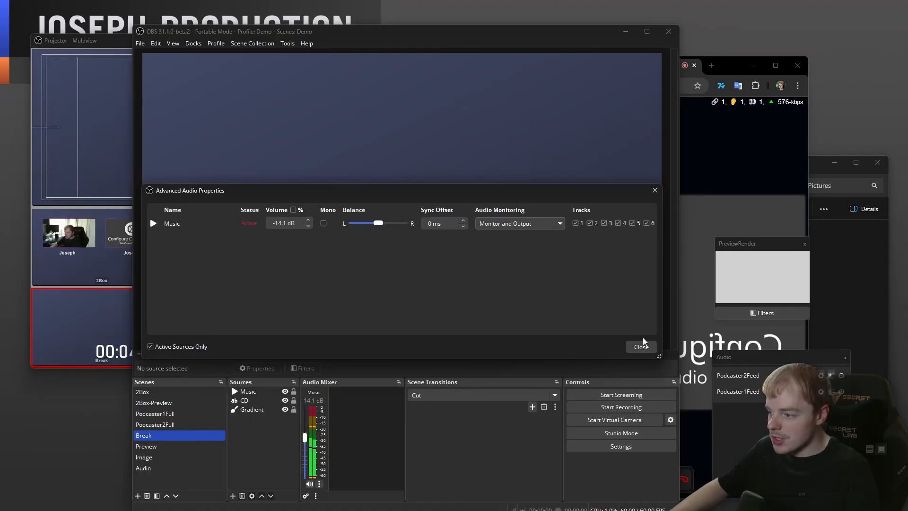
left_click(642, 347)
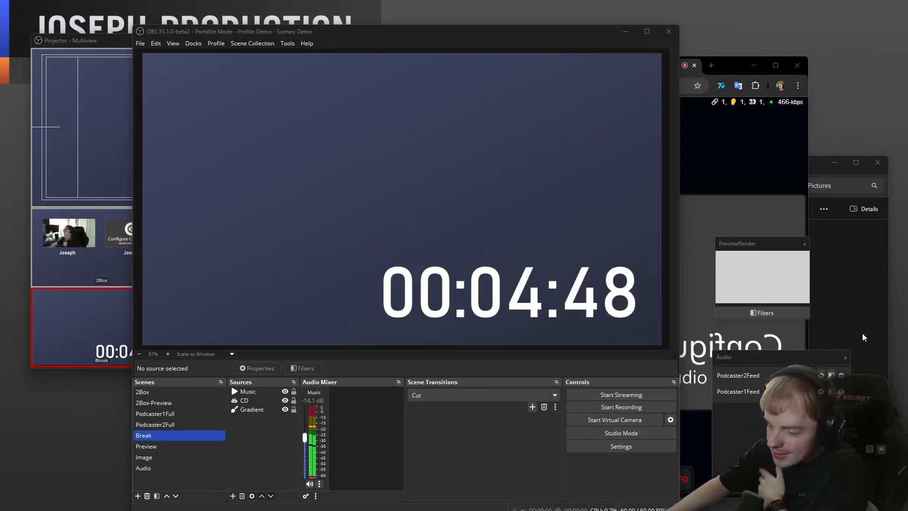
left_click_drag(306, 438, 308, 446)
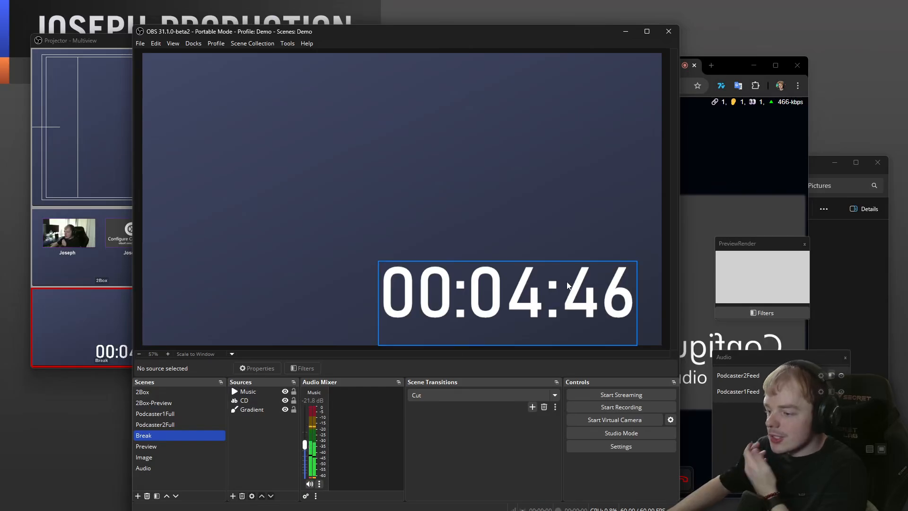
left_click(567, 282)
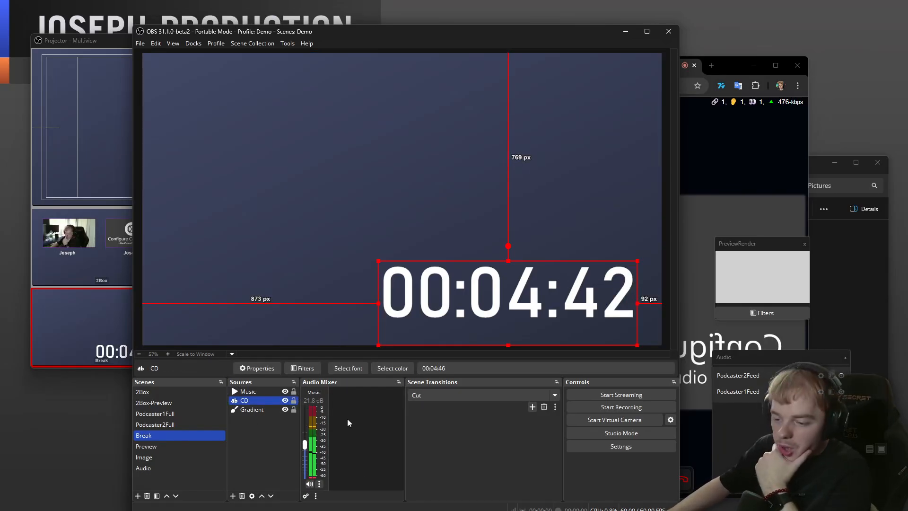
Enable Studio Mode and add an Audio Monitor filter to Podcaster1Feed in the Audio scene, leaving the filter switched off.
left_click_drag(738, 357, 684, 351)
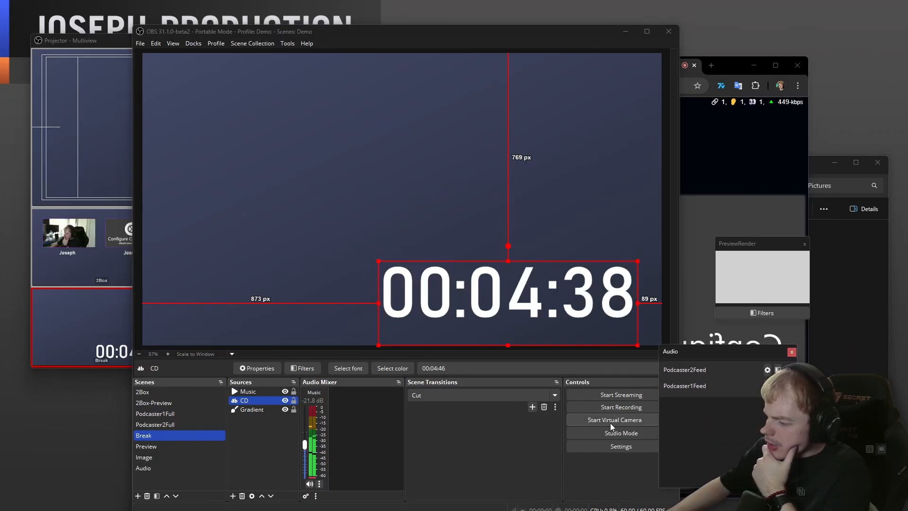
left_click(590, 432)
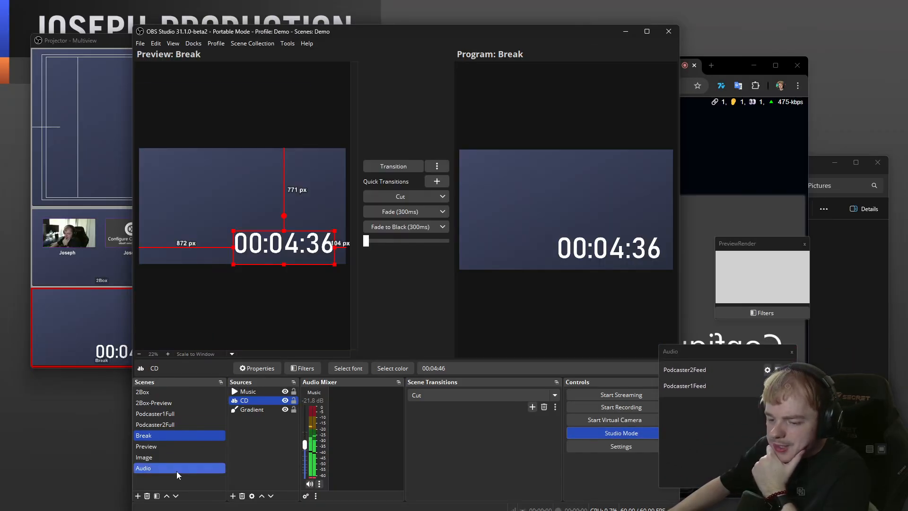
left_click(177, 470)
right_click(259, 400)
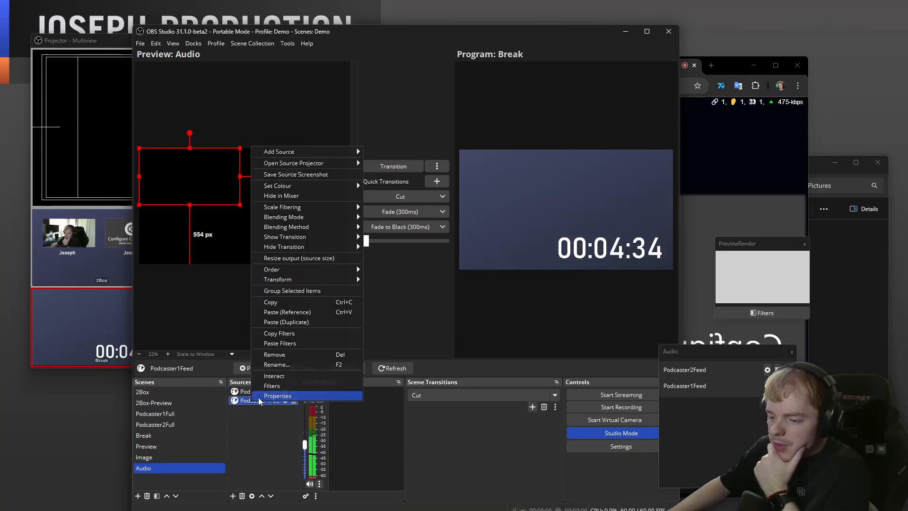
left_click(272, 385)
left_click(209, 269)
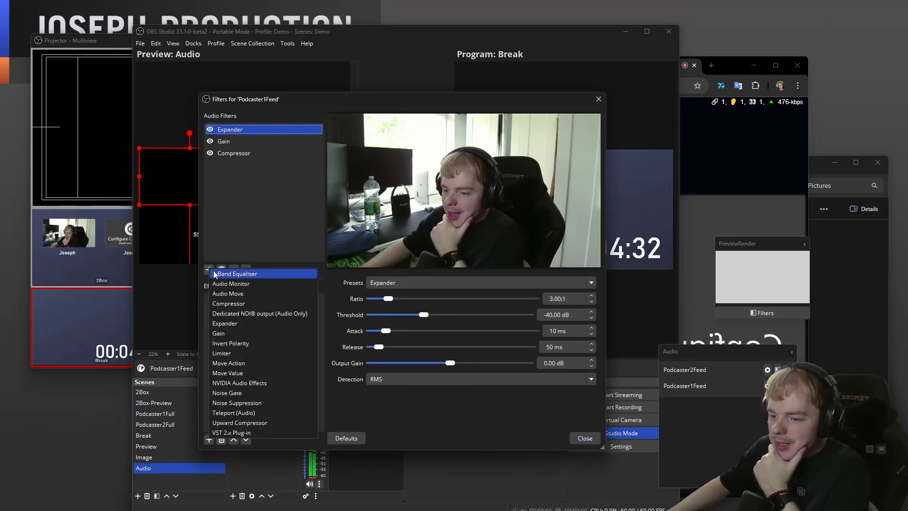
left_click(379, 291)
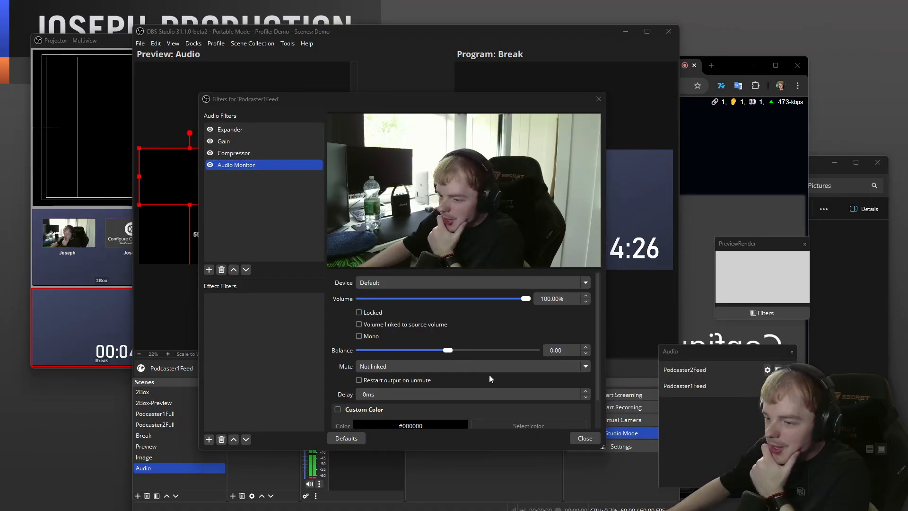
left_click(210, 165)
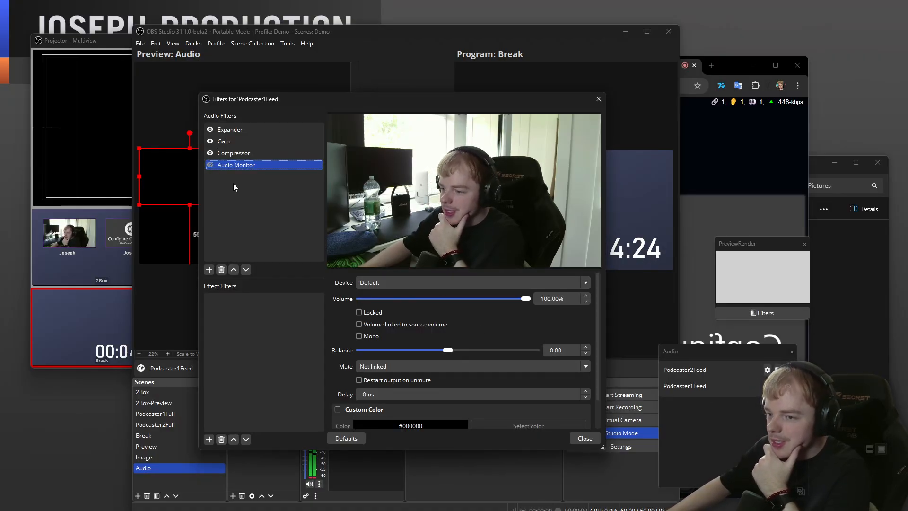
left_click(585, 438)
Add an Audio Monitor filter to Podcaster2Feed and leave it switched off.
right_click(271, 397)
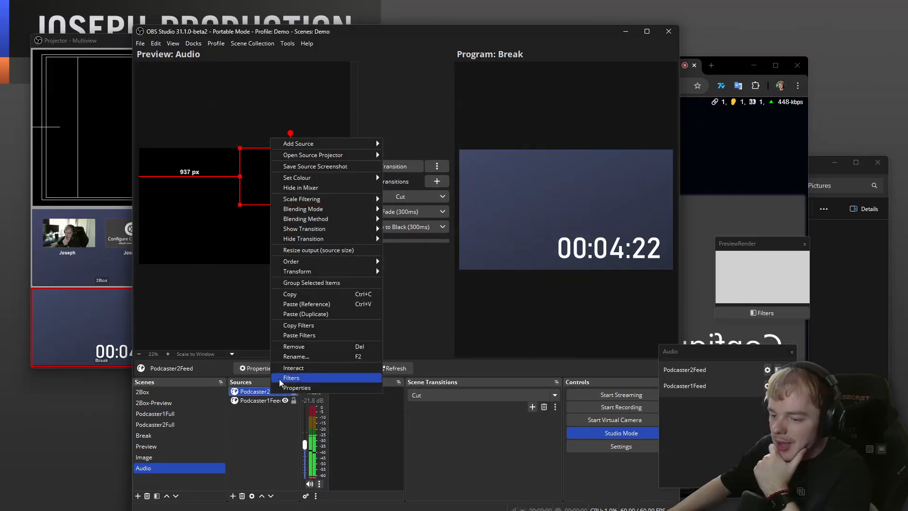
left_click(280, 379)
left_click(209, 268)
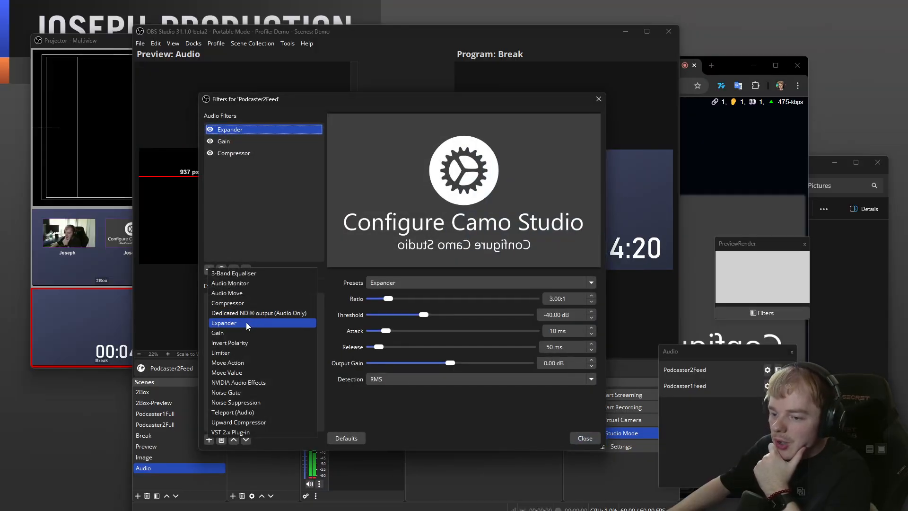
left_click(231, 284)
left_click(380, 290)
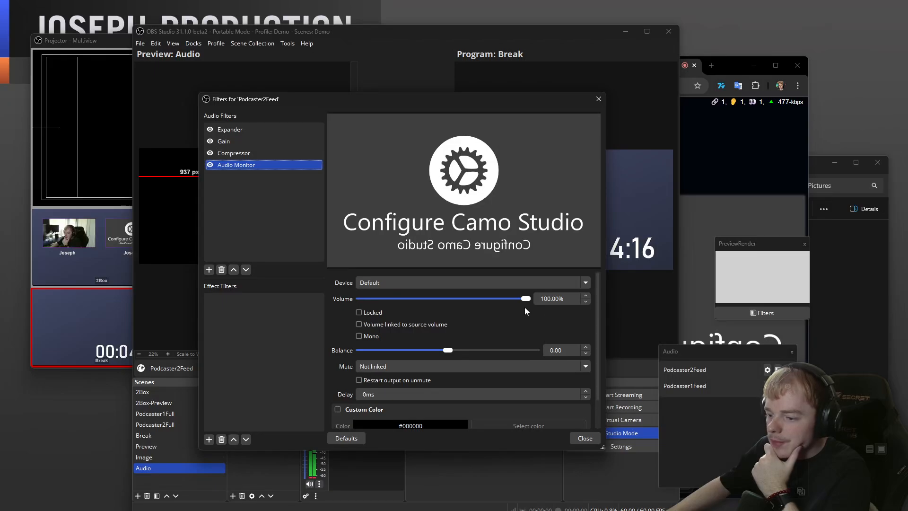
left_click(210, 165)
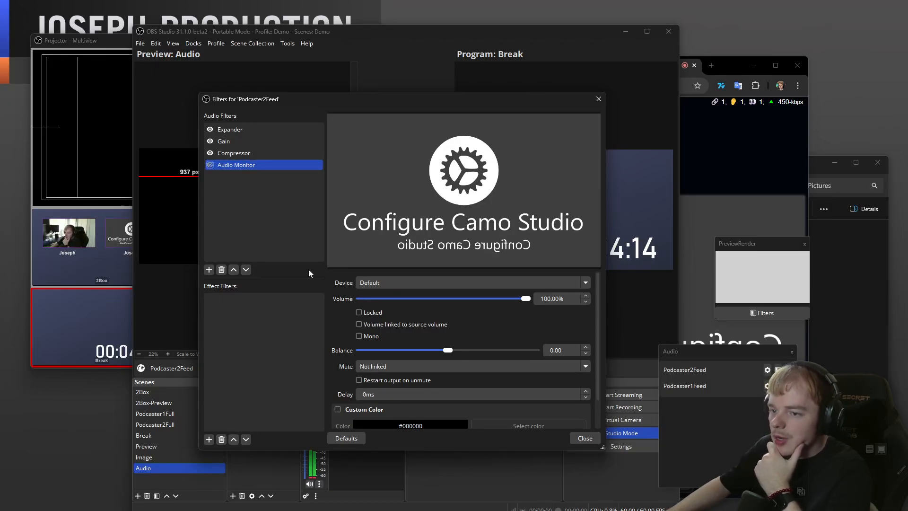
left_click(585, 438)
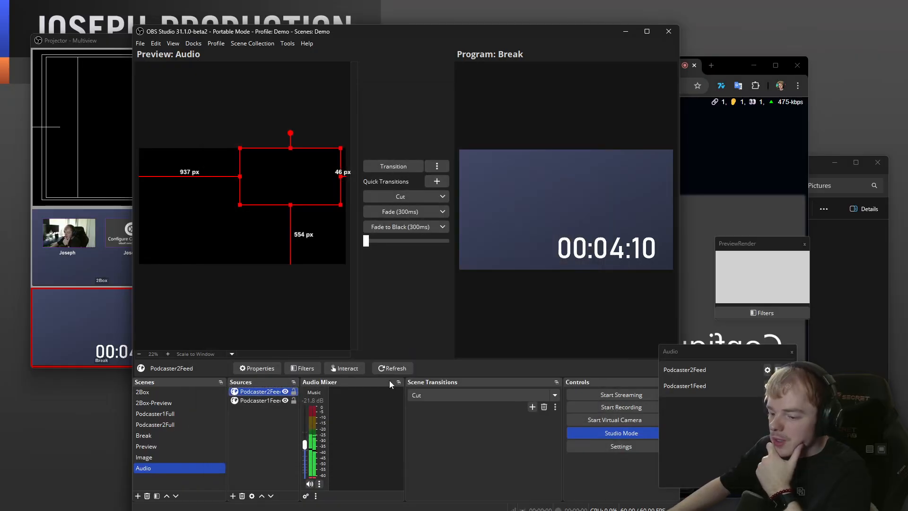
Review the Podcaster1Full, Podcaster2Full, 2Box-Preview, 2Box and Break scenes in the Studio Mode preview.
left_click(170, 414)
left_click(172, 424)
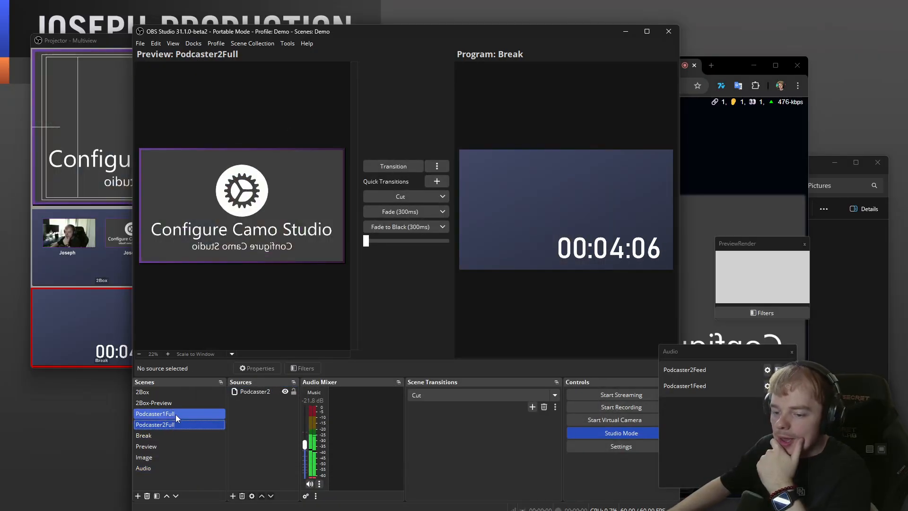
left_click(175, 414)
left_click(175, 407)
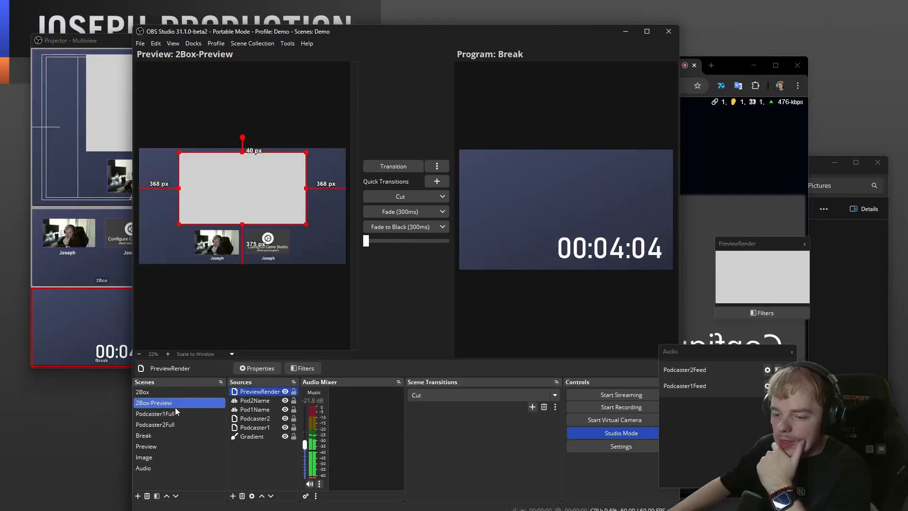
left_click(173, 395)
left_click(175, 405)
left_click(184, 394)
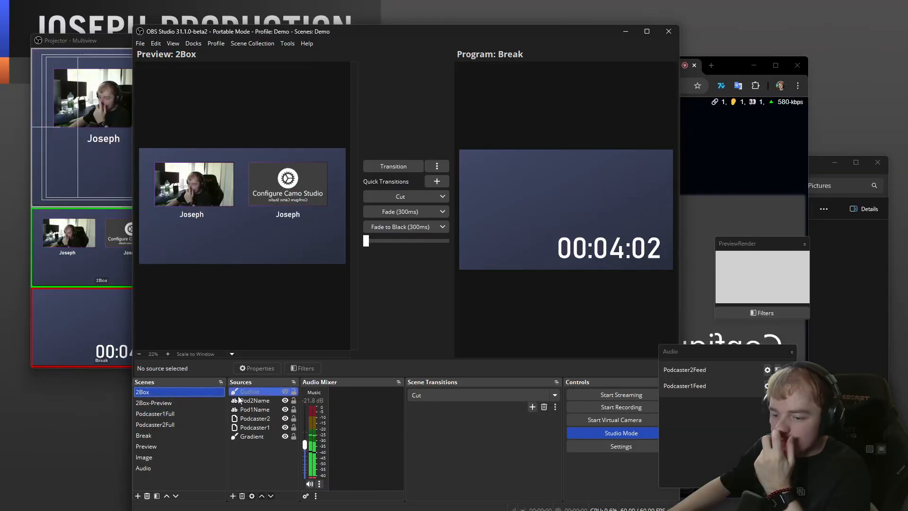
left_click(197, 436)
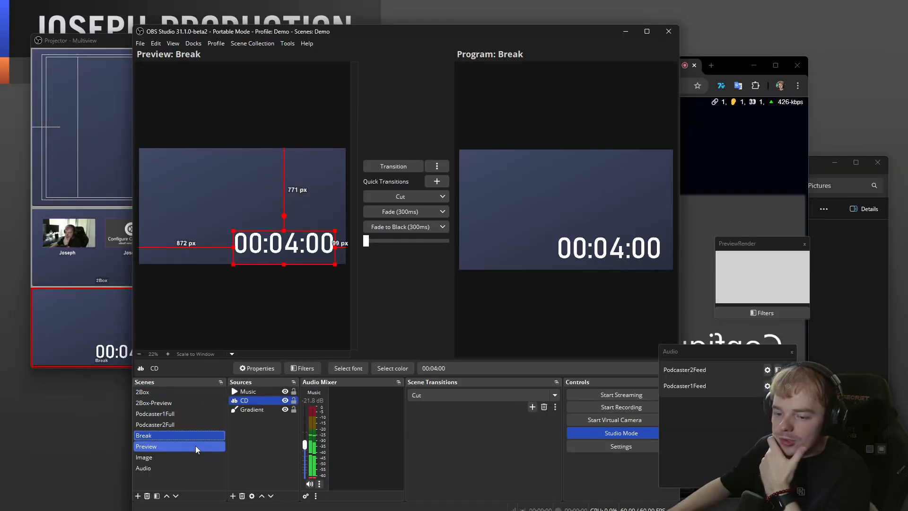
Duplicate the Colour Source in the Preview scene and set the copy's colour to green.
left_click(195, 445)
left_click(260, 400)
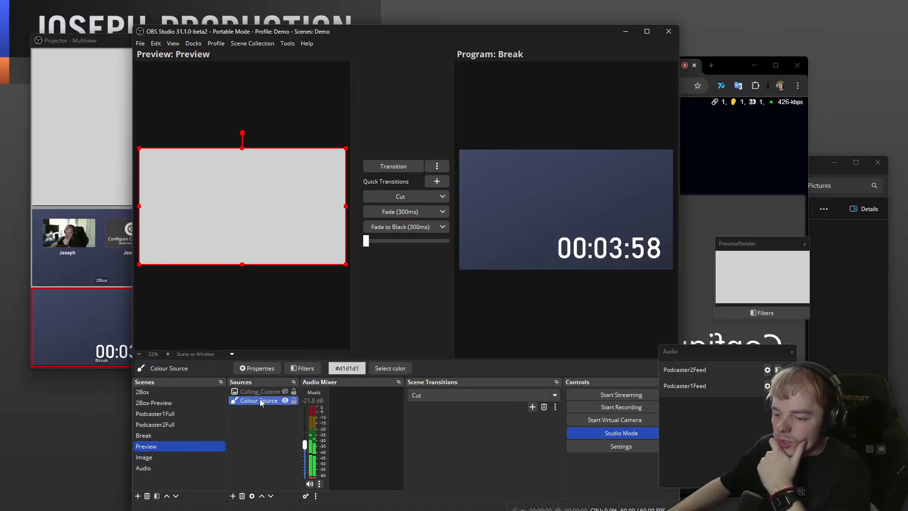
right_click(260, 401)
left_click(298, 309)
right_click(274, 433)
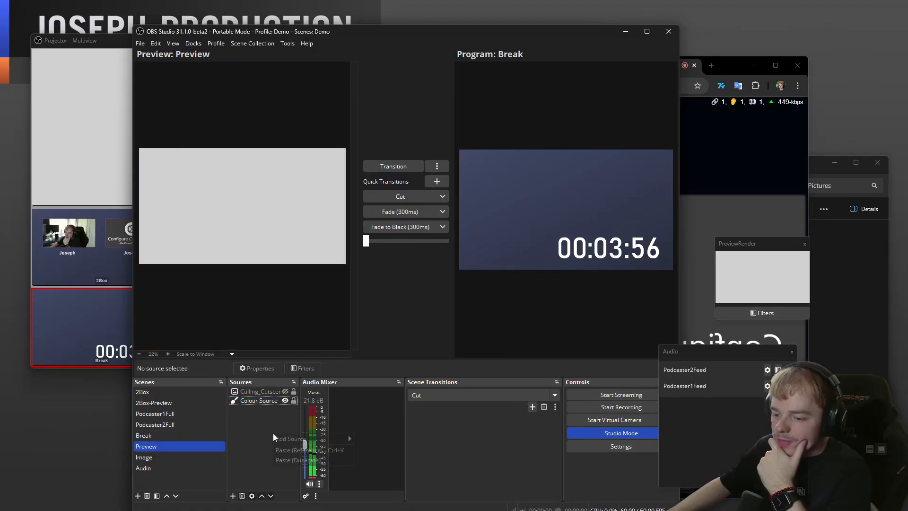
left_click(298, 460)
left_click(431, 213)
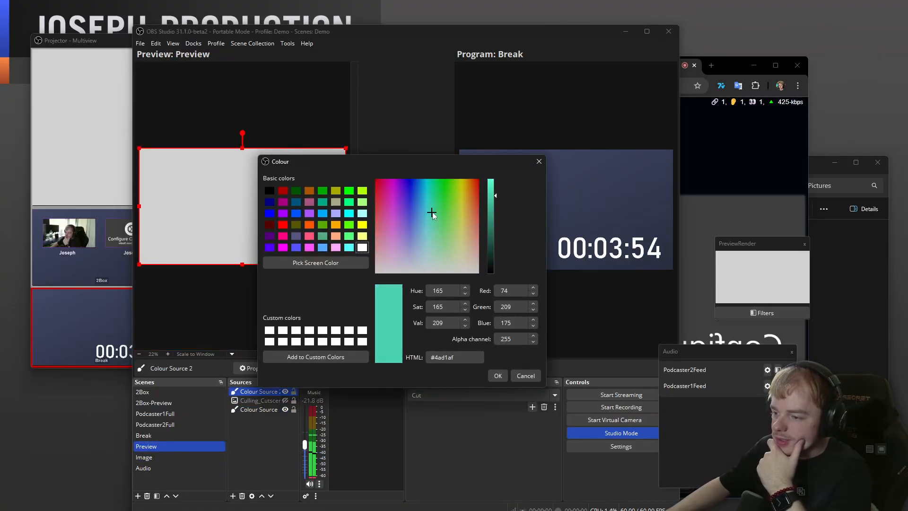
left_click(498, 375)
Paste another duplicate of the Colour Source coloured red (#d13335), and hide both coloured duplicates.
right_click(261, 439)
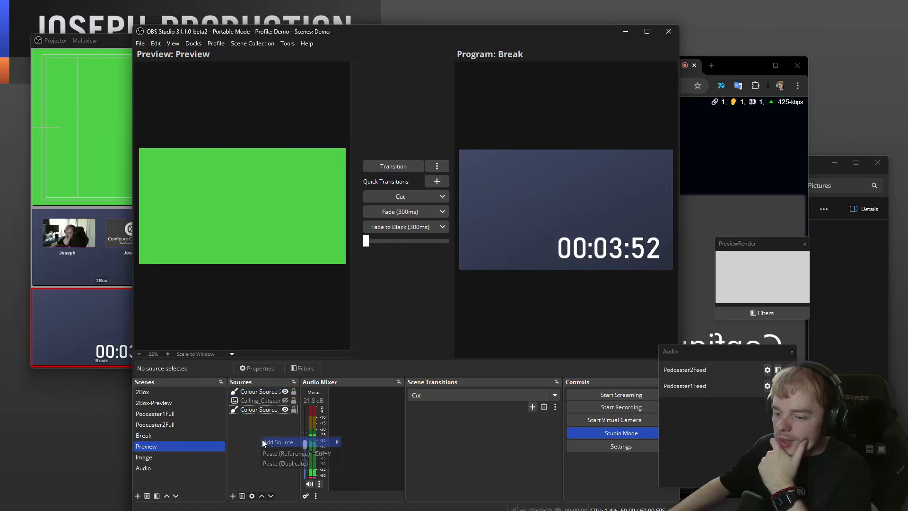
left_click(290, 464)
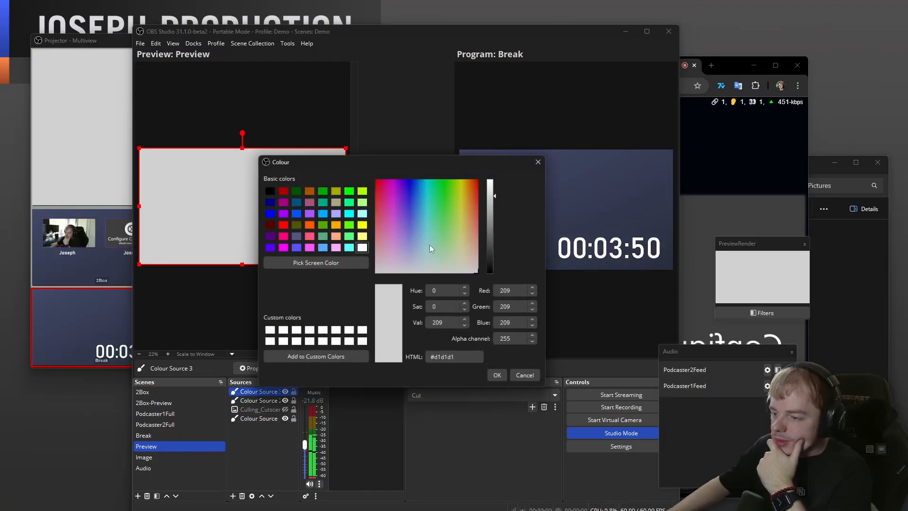
left_click(497, 377)
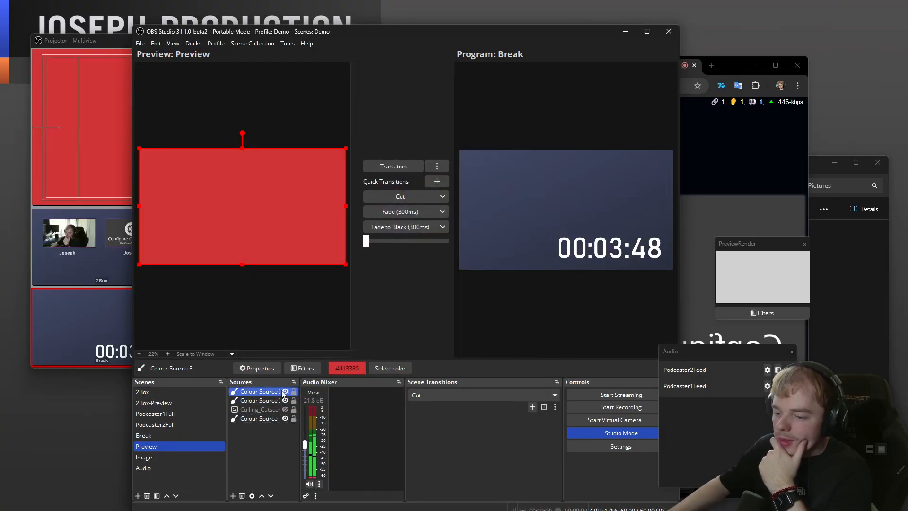
left_click(285, 392)
left_click(285, 401)
left_click(272, 442)
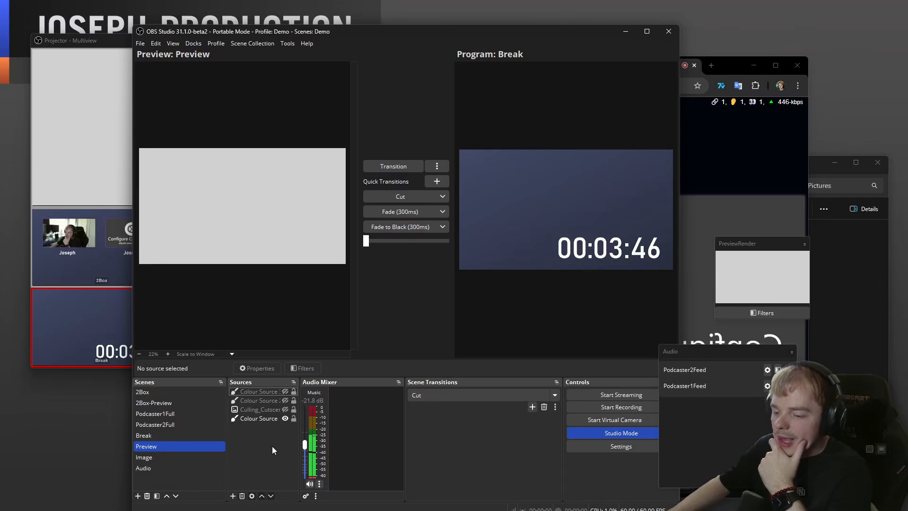
Compare the 2Box and 2Box-Preview scenes in the Studio Mode preview.
left_click(185, 413)
left_click(184, 393)
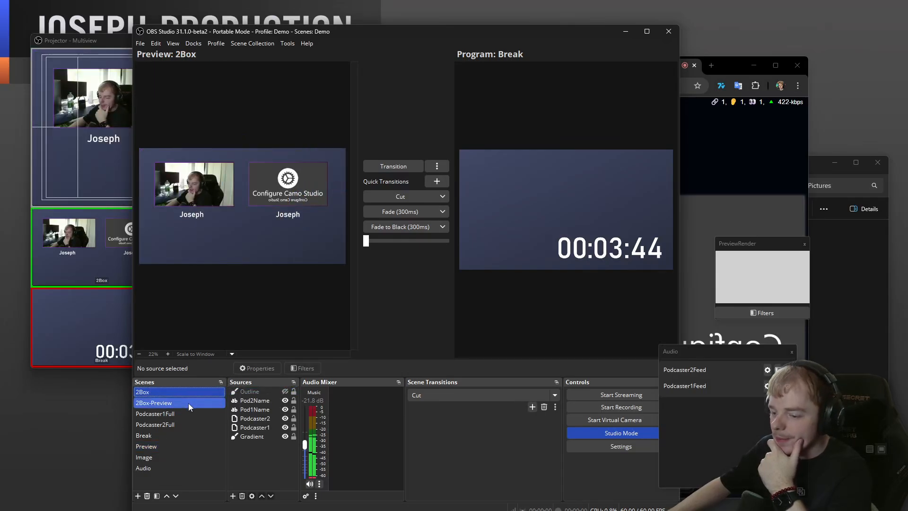
left_click(189, 403)
left_click(185, 393)
left_click(194, 399)
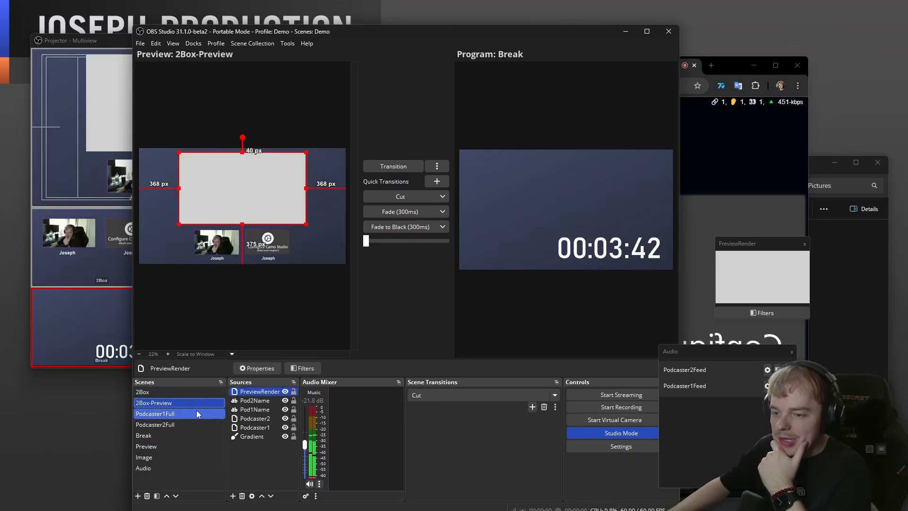
left_click(189, 392)
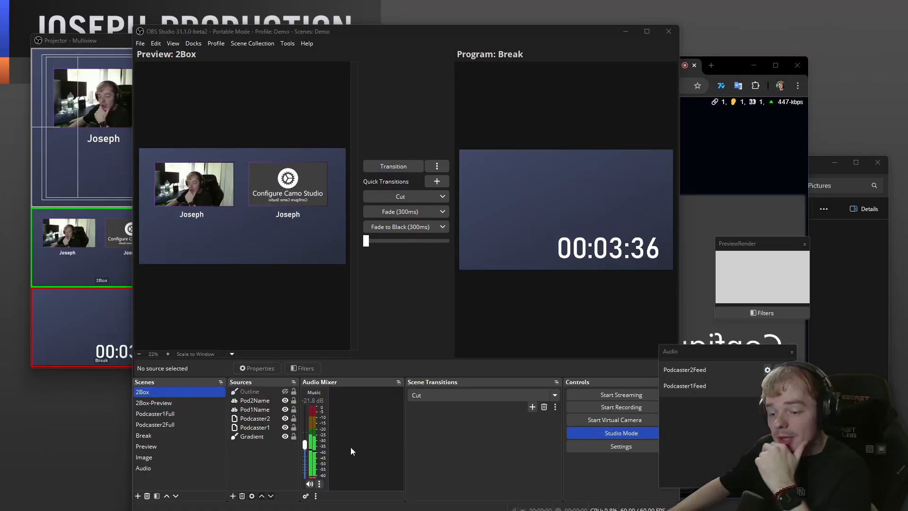
Review the advanced audio properties with inactive sources included, keeping Podcaster1Feed's audio monitoring at Monitor and Output.
left_click(216, 469)
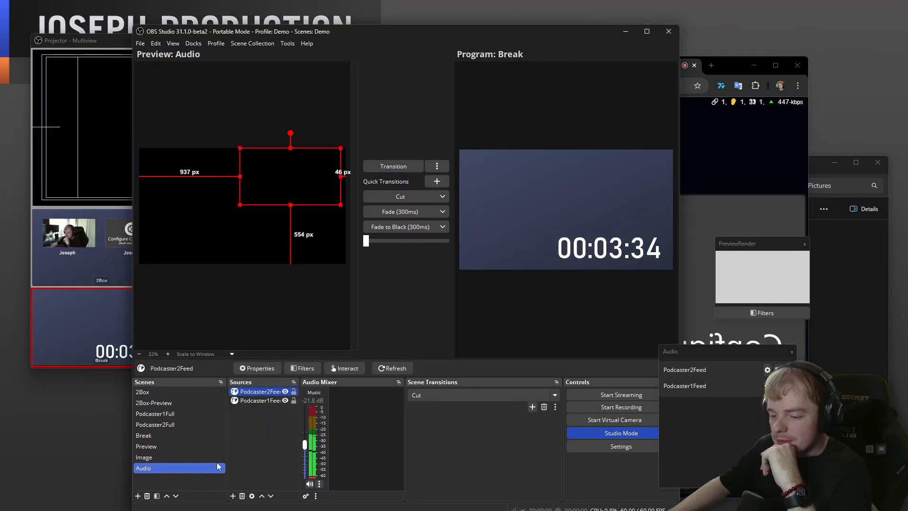
left_click(281, 436)
left_click(320, 484)
left_click(334, 479)
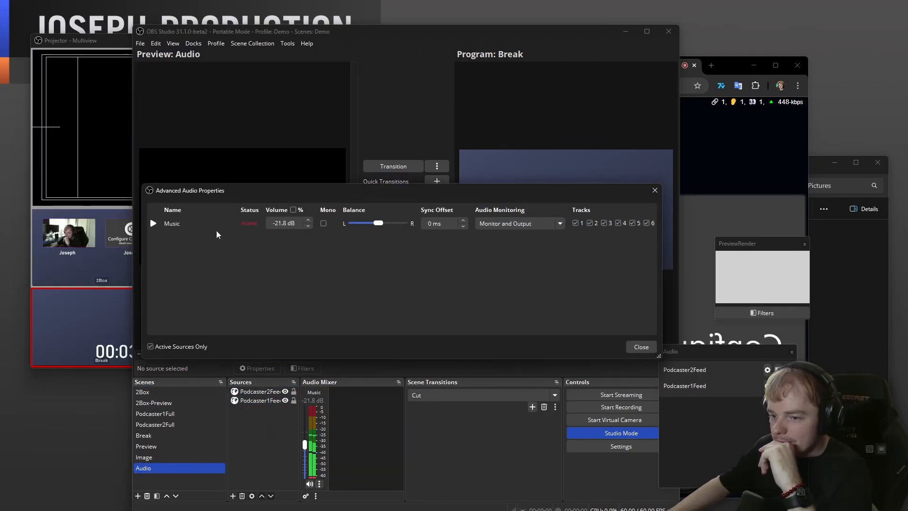
left_click(151, 346)
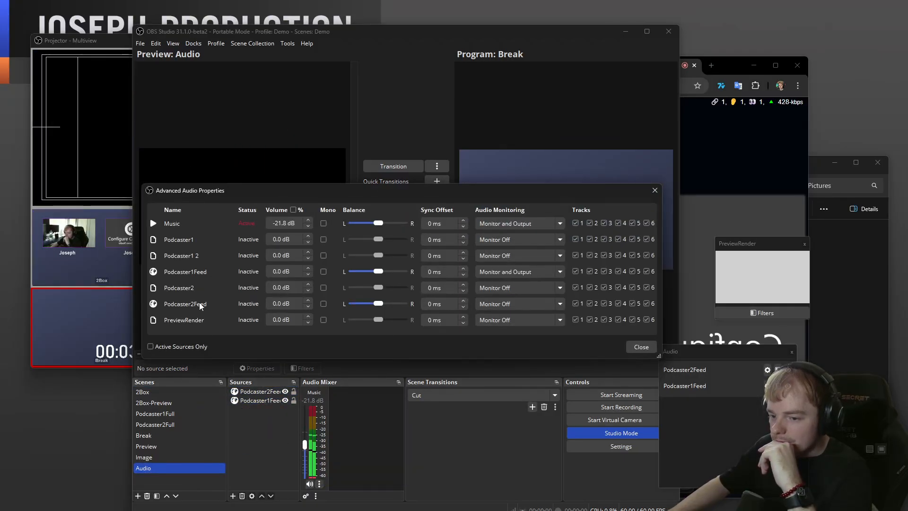
left_click(521, 273)
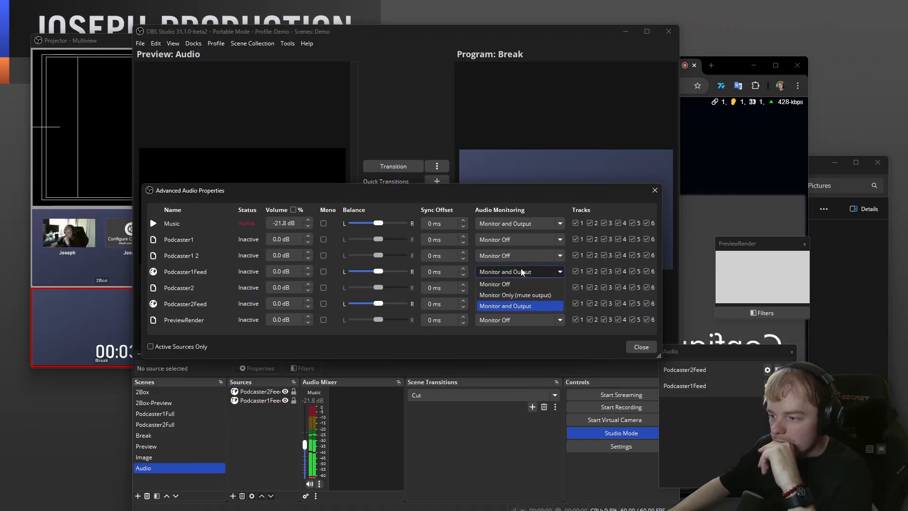
left_click(507, 306)
left_click(642, 346)
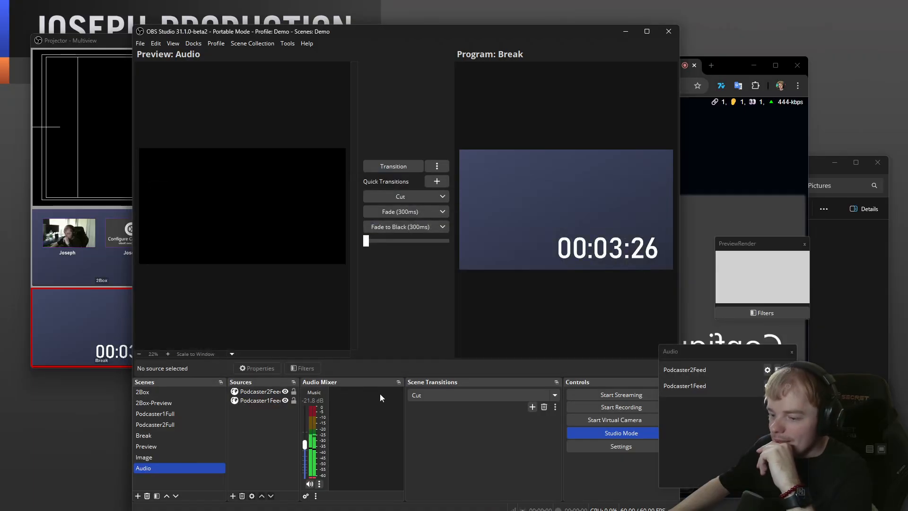
Load the 2Box scene into the preview, switch Studio Mode off, and switch it back on.
left_click(166, 392)
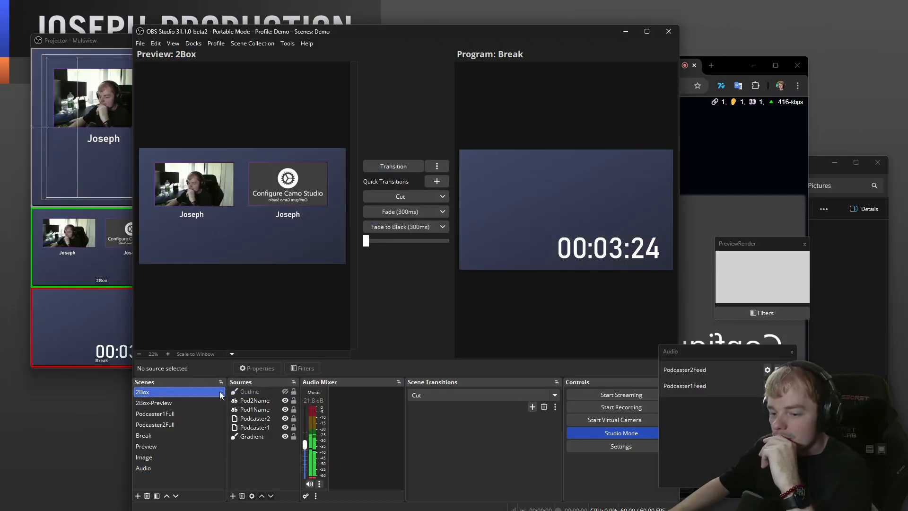
left_click(624, 433)
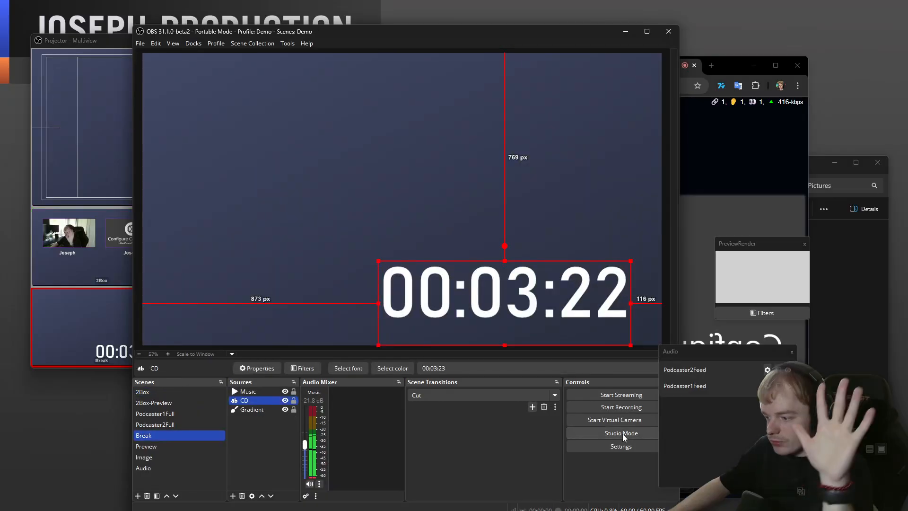
left_click(622, 433)
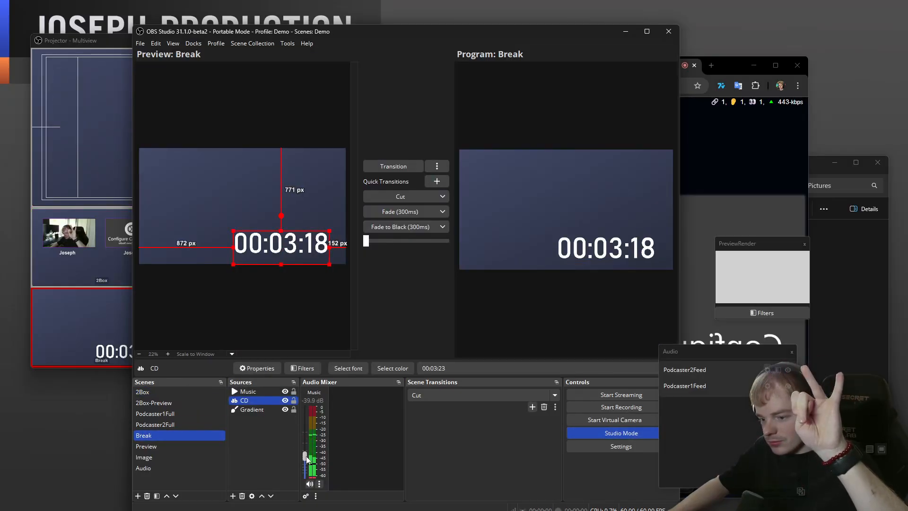
Send the Podcaster1Full scene to the program with the 300 ms Fade and switch Studio Mode off.
left_click(184, 416)
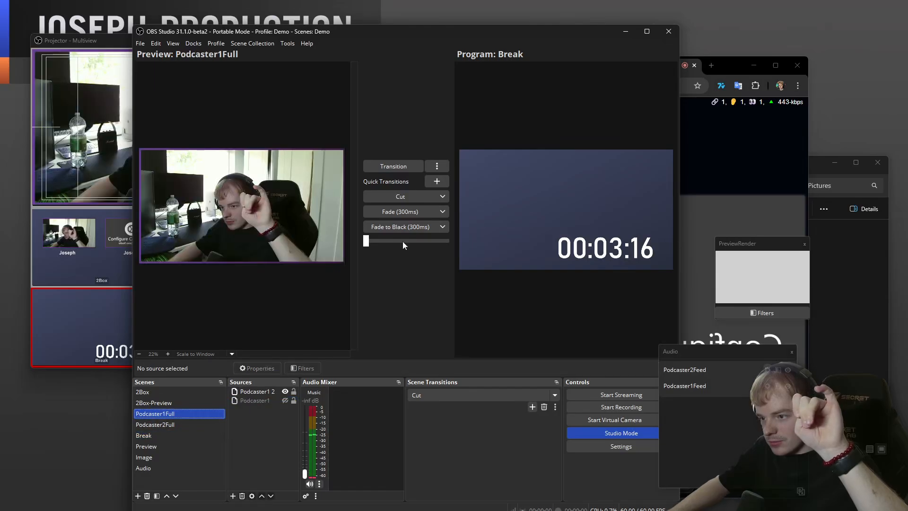
left_click(397, 214)
left_click(598, 432)
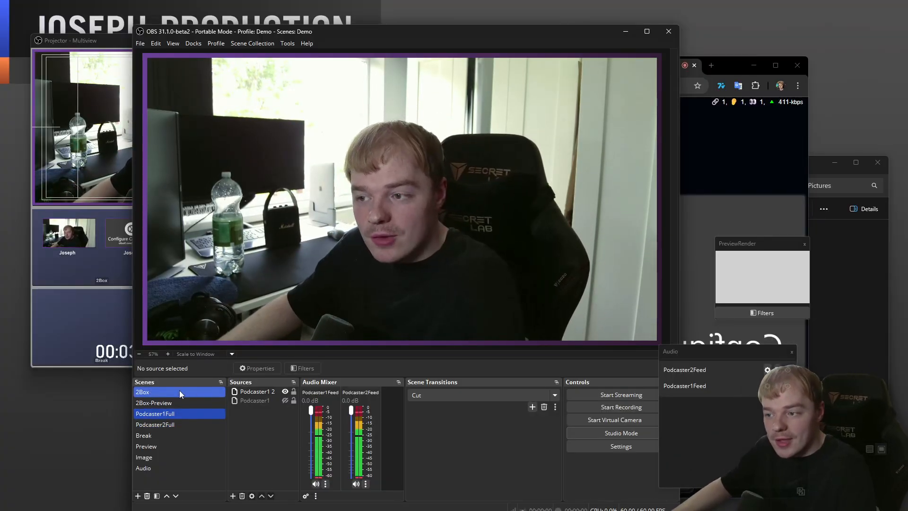
Put the 2Box scene live from the multiview projector and arrange the main window beside the multiview.
left_click(109, 46)
left_click_drag(109, 45, 99, 43)
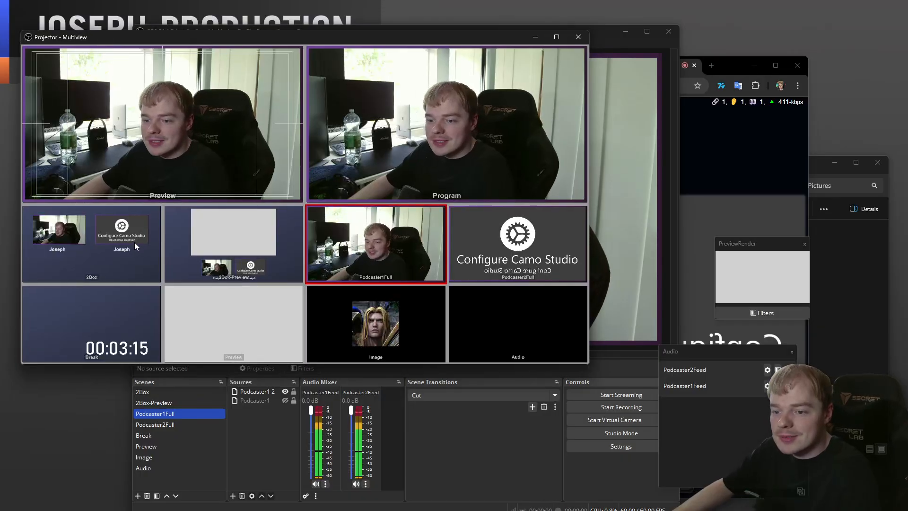
left_click(121, 239)
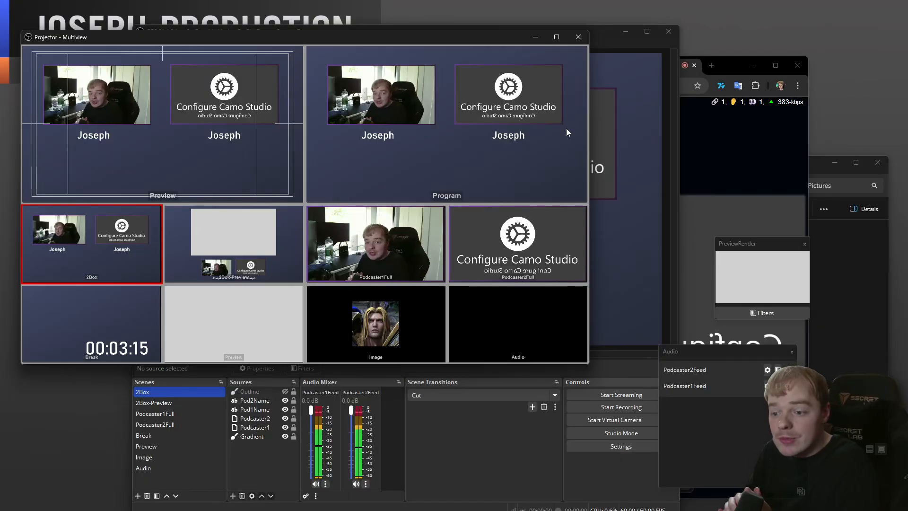
left_click(472, 470)
left_click_drag(481, 37, 627, 34)
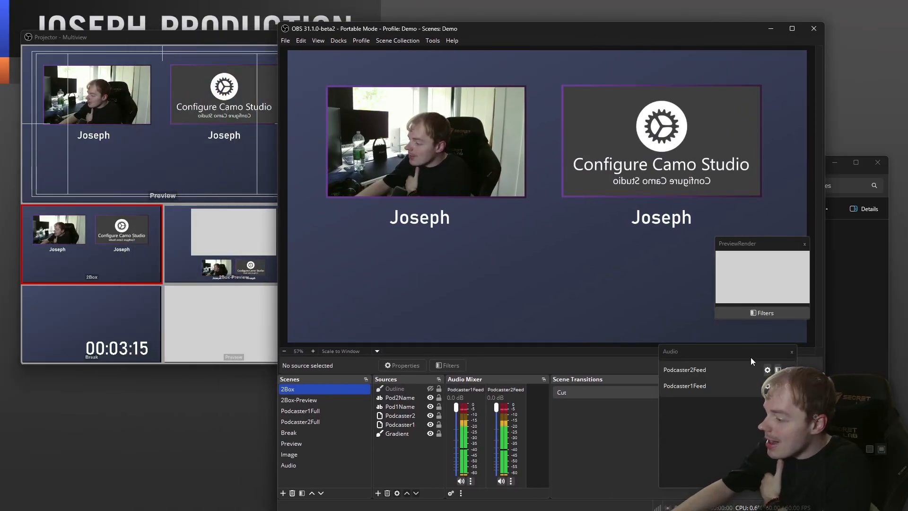
Close the floating Audio, PreviewRender and filters windows, and put the 2Box-Preview scene live from the multiview.
left_click(792, 351)
left_click(813, 244)
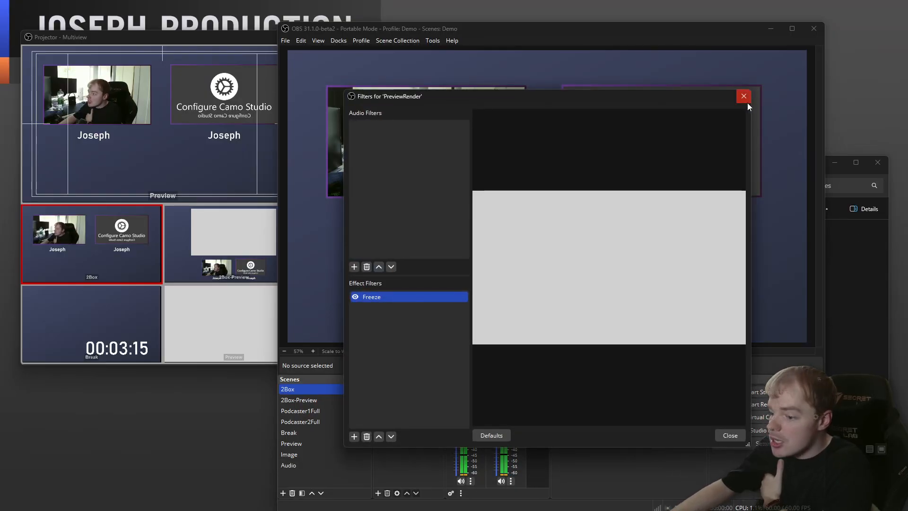
left_click(744, 96)
left_click(229, 250)
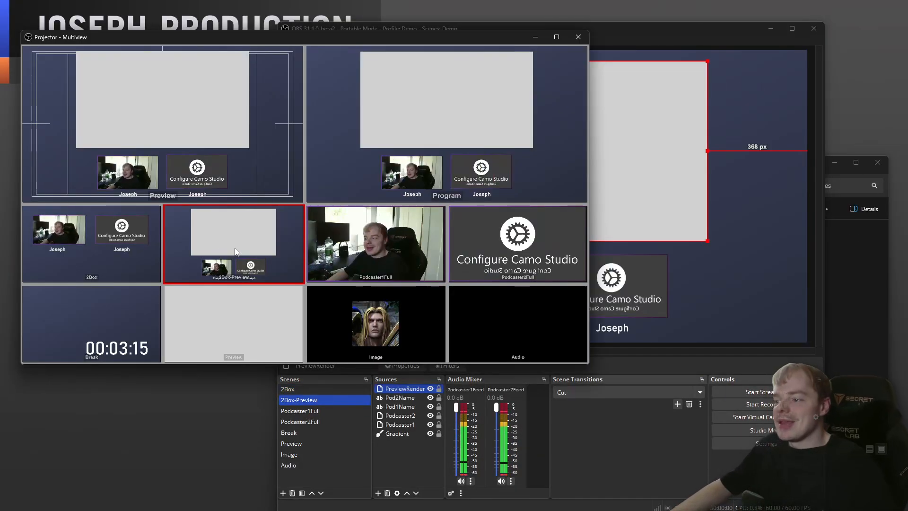
left_click(633, 458)
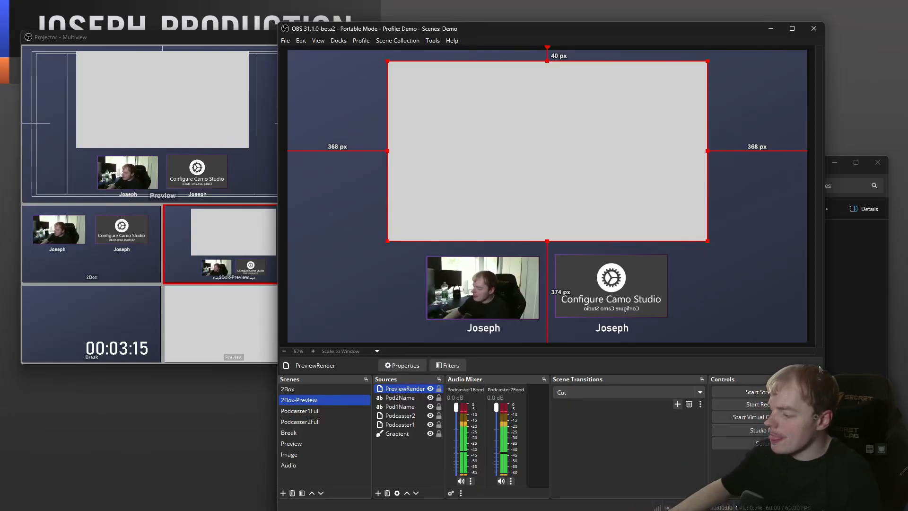
Turn on Studio Mode and load the Preview scene into the preview.
left_click(753, 430)
left_click(331, 433)
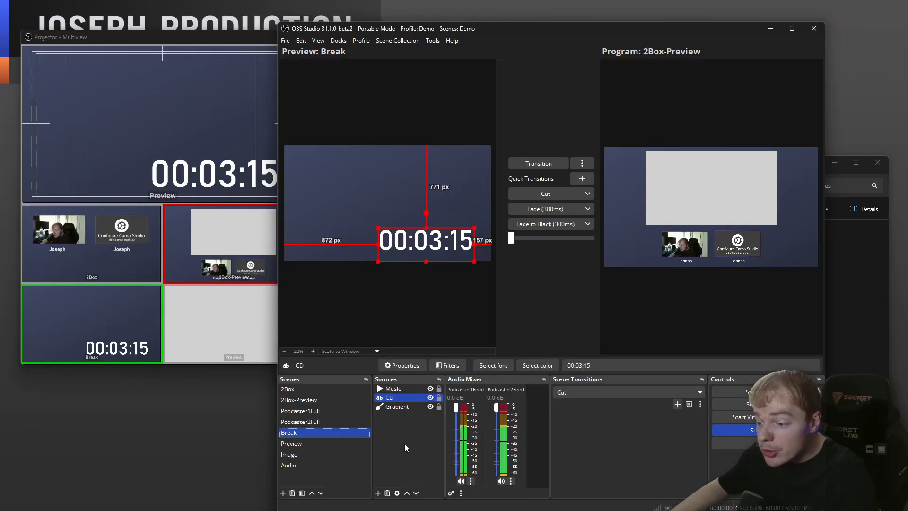
left_click(330, 443)
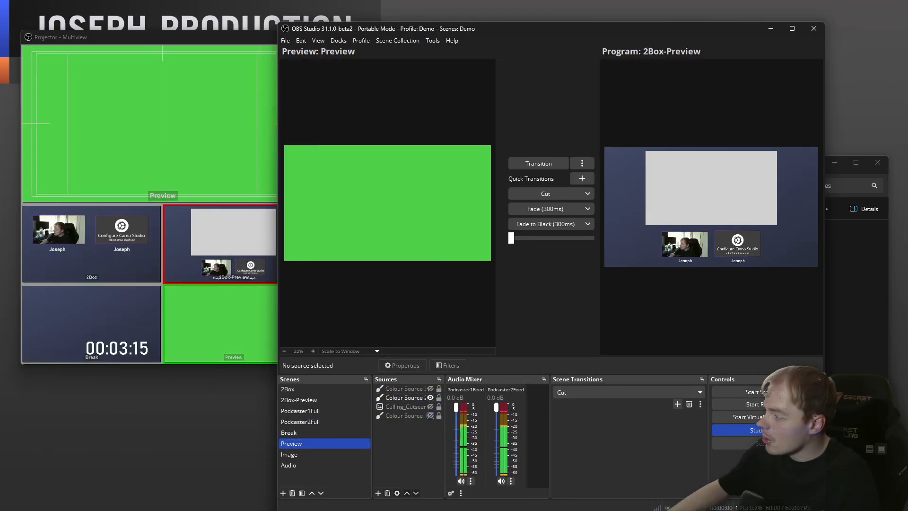
Switch PreviewRender's Freeze filter off and back on to update the live 2Box-Preview scene with the green image.
key("alt+Tab")
left_click_drag(475, 99, 138, 265)
left_click(19, 466)
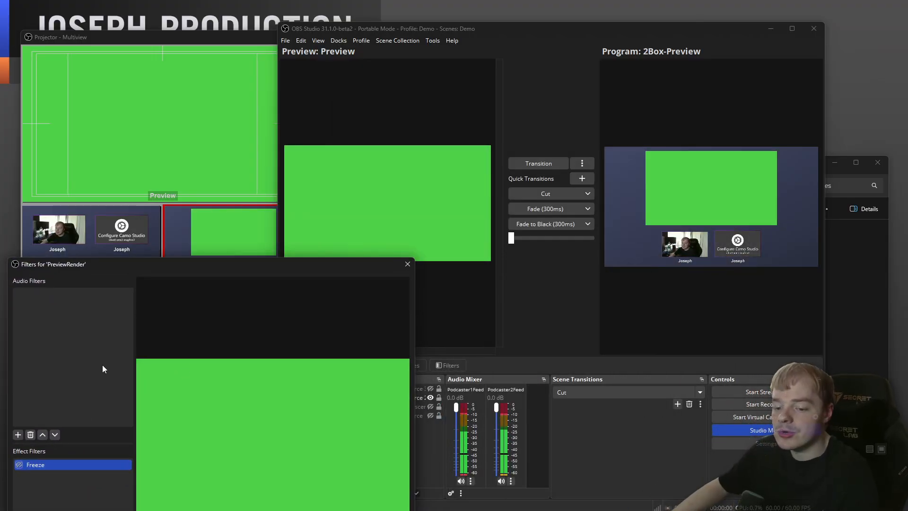
left_click_drag(151, 264, 716, 267)
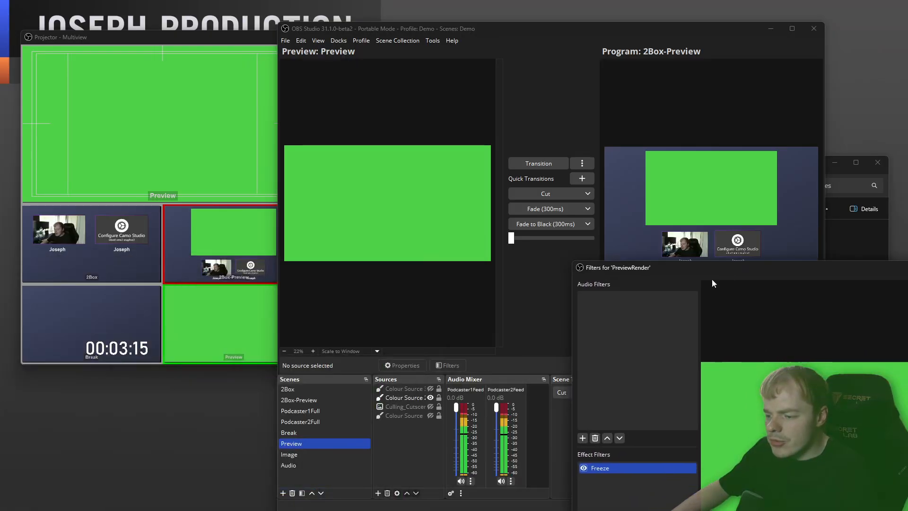
Place the grey Colour Source above the green one, show it, and narrow it to leave about 901 px uncovered on the right.
left_click(403, 397)
left_click(403, 390)
left_click(418, 398)
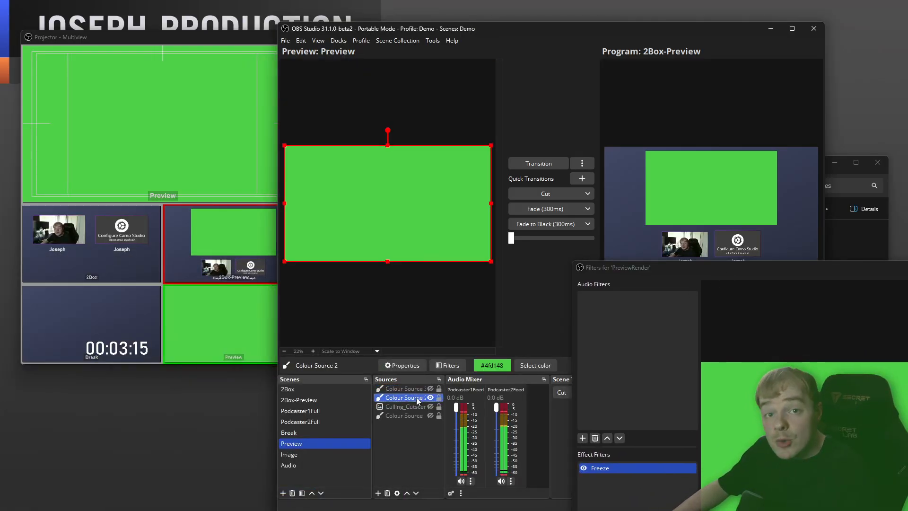
left_click_drag(407, 416, 409, 390)
left_click(430, 398)
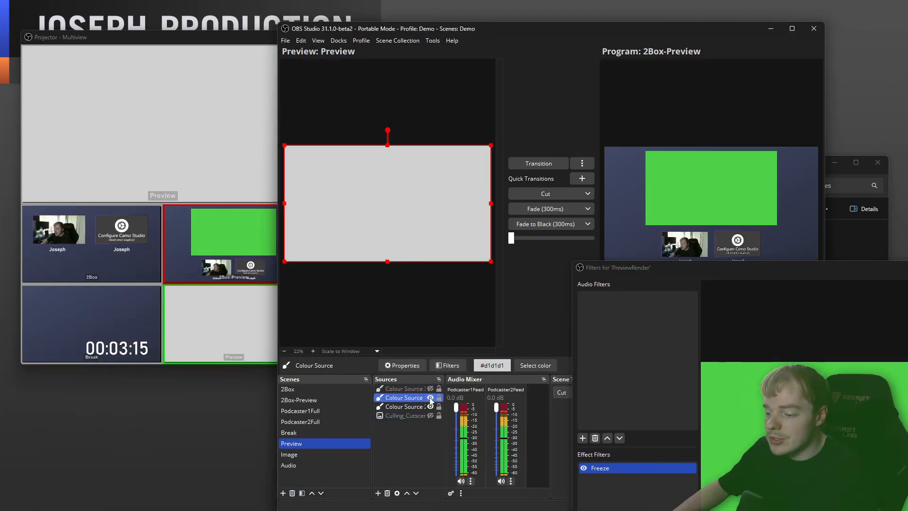
left_click_drag(492, 203, 394, 203)
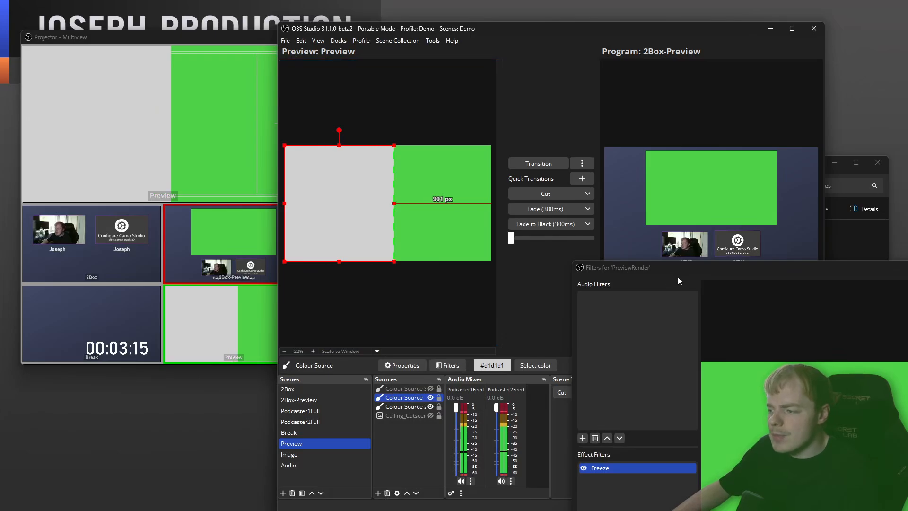
Switch PreviewRender's Freeze filter off and on again to send the grey-and-green image to program.
left_click_drag(667, 271, 139, 209)
left_click(56, 407)
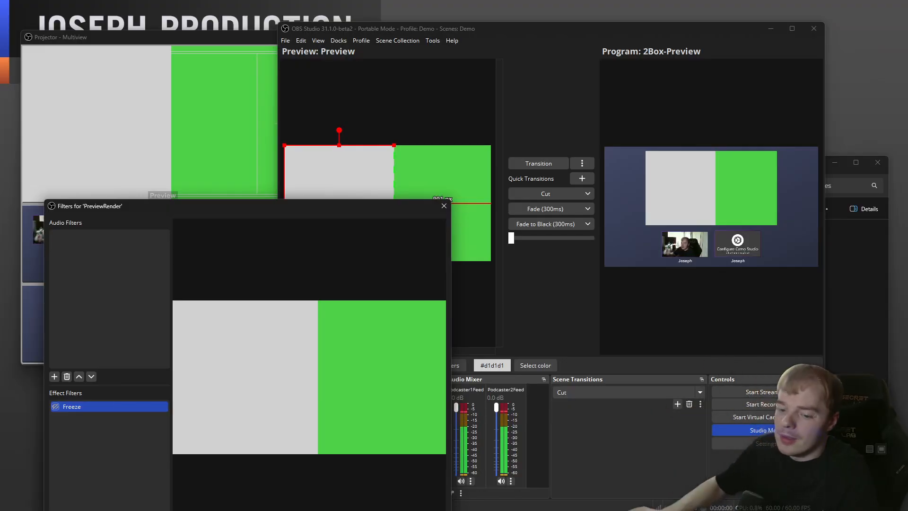
left_click_drag(274, 211, 740, 200)
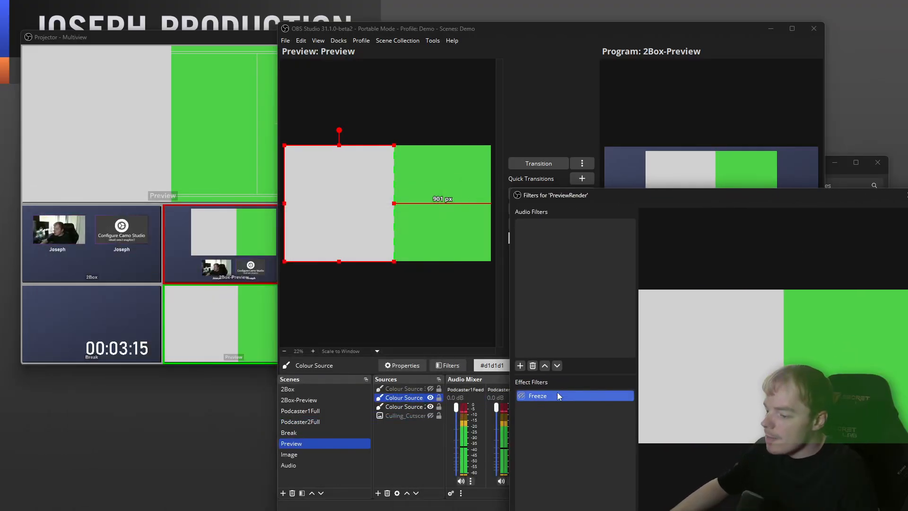
left_click(522, 396)
Hide the grey and green colour sources in the Preview scene and show the red one.
left_click(431, 398)
left_click(430, 406)
left_click(430, 389)
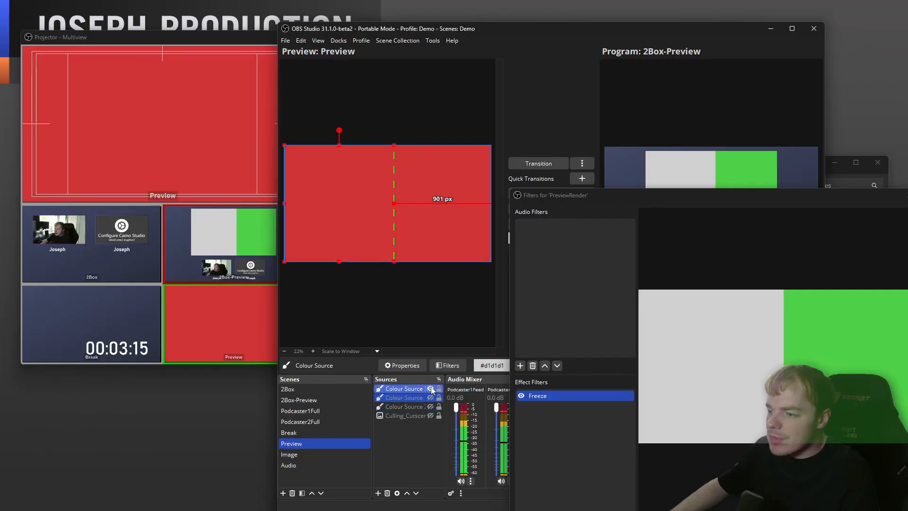
Turn off PreviewRender's Freeze filter to send the red image to program, and close the filters window.
left_click_drag(593, 196, 177, 130)
left_click(104, 331)
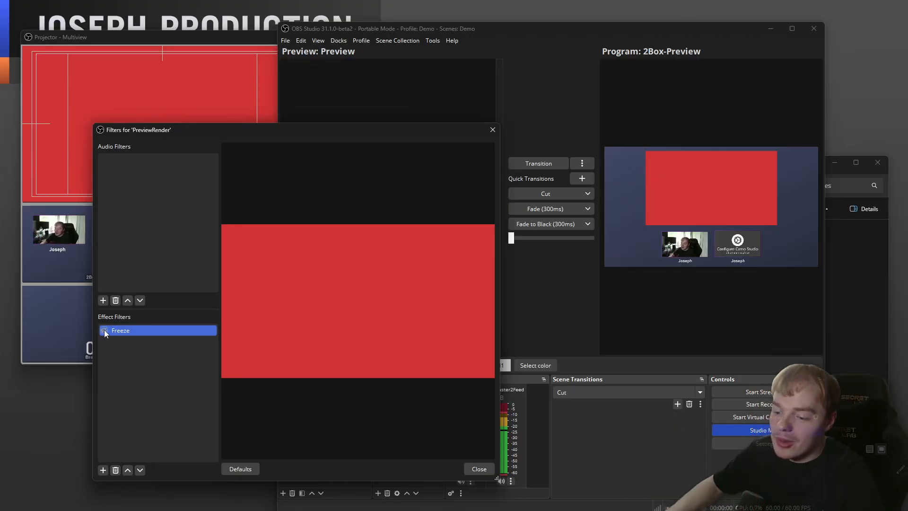
left_click(476, 470)
Cut the program to Podcaster1Full and after that to Podcaster2Full, loading each scene into the preview first.
left_click(321, 420)
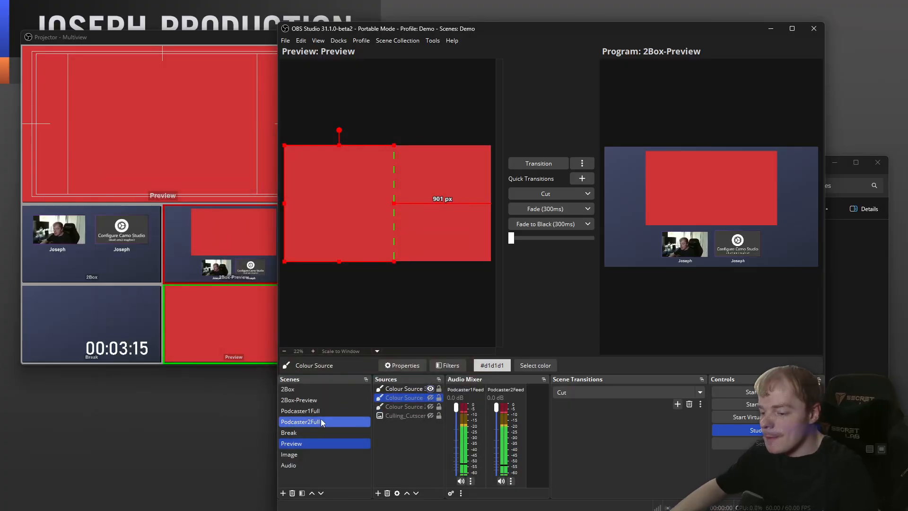
left_click(328, 412)
left_click(538, 194)
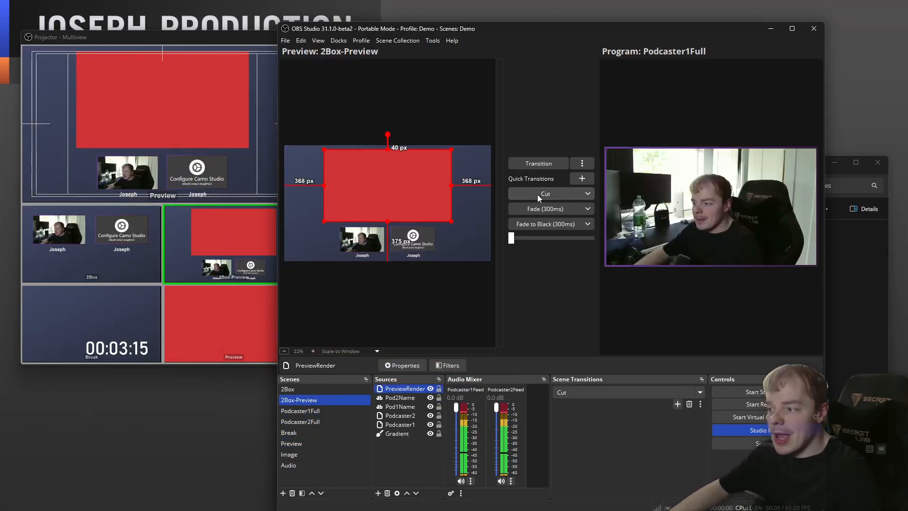
left_click(323, 422)
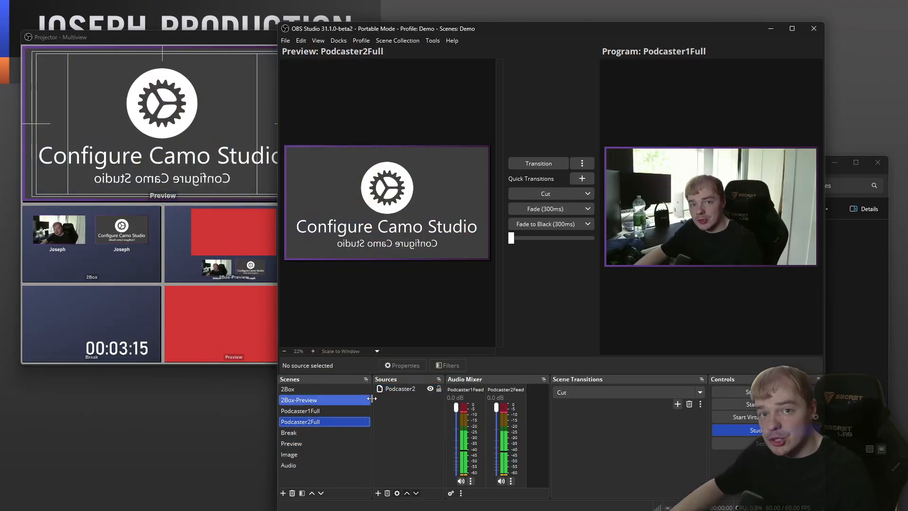
left_click(552, 193)
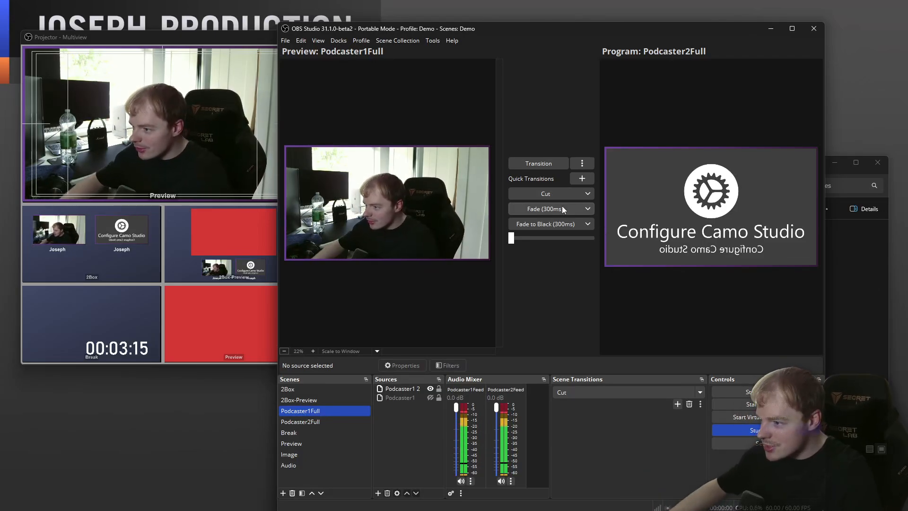
Load 2Box-Preview into the preview, cut the program to it, and cut back to Podcaster2Full.
left_click(332, 402)
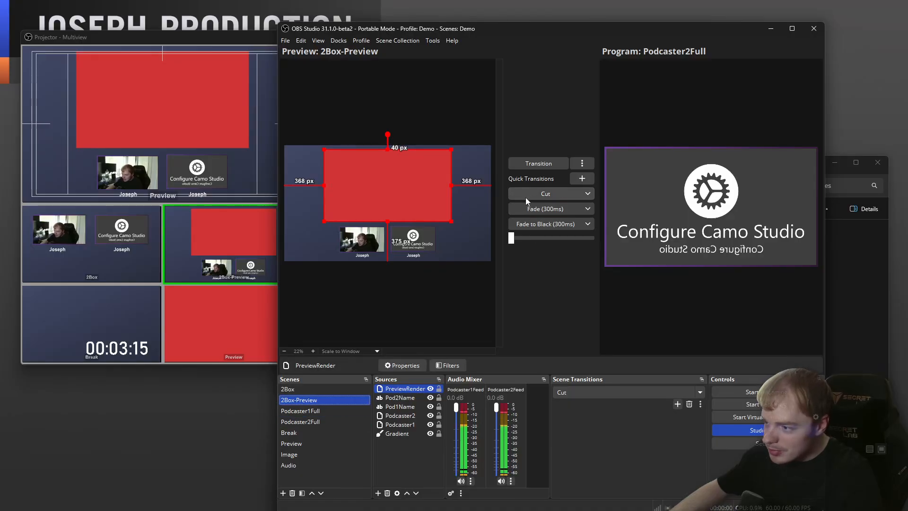
left_click(534, 191)
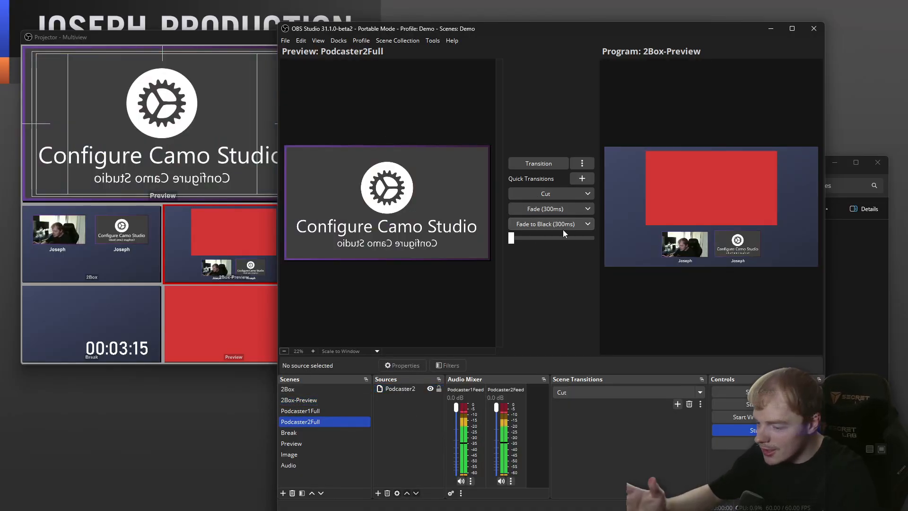
left_click(536, 191)
left_click(350, 422)
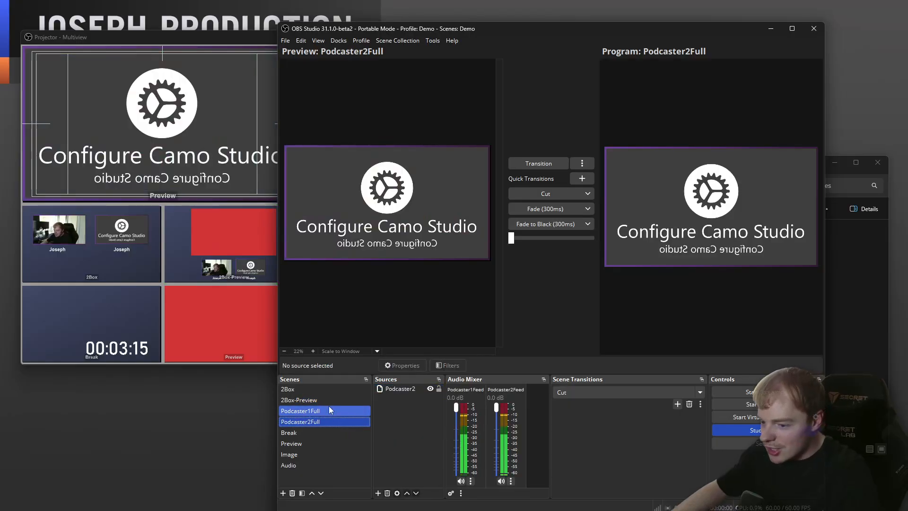
Load Podcaster1Full into the preview and cut the program to it.
left_click(319, 392)
left_click(319, 399)
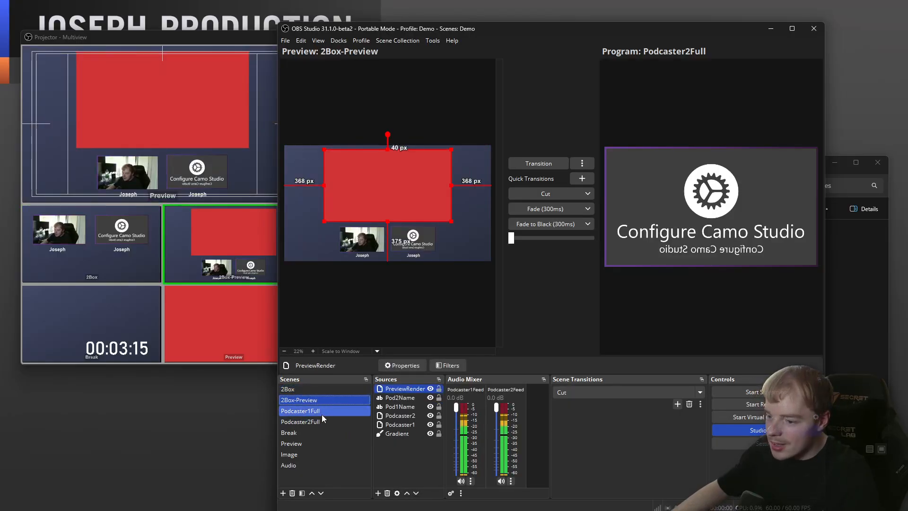
left_click(322, 412)
left_click(547, 191)
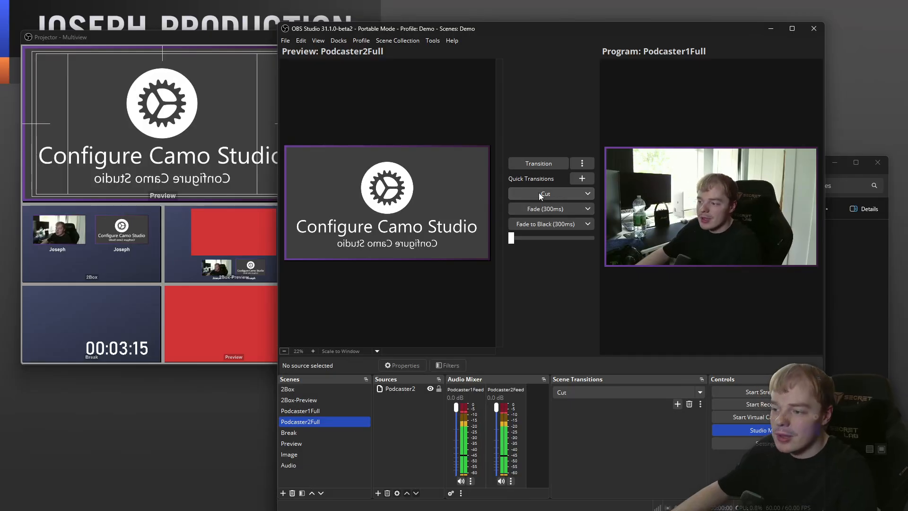
Cut the program back and forth between Podcaster1Full and Podcaster2Full, ending on Podcaster2Full.
left_click(544, 193)
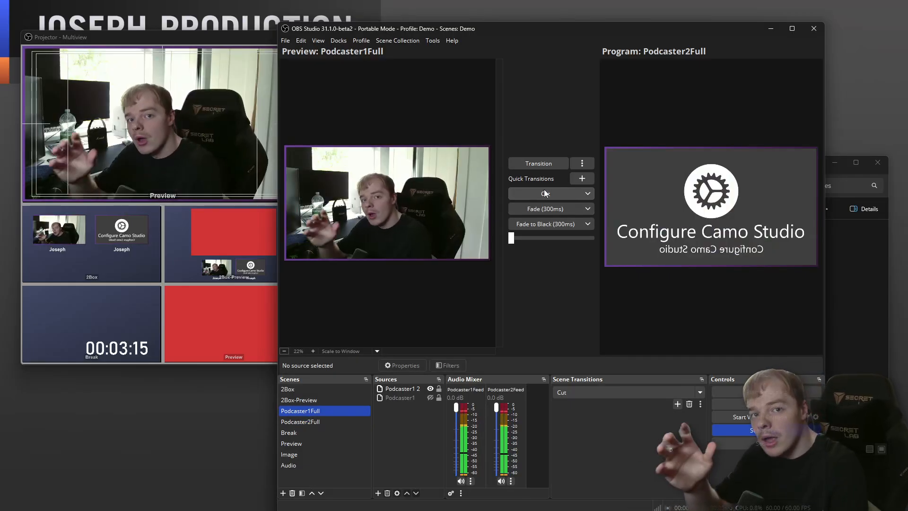
left_click(544, 192)
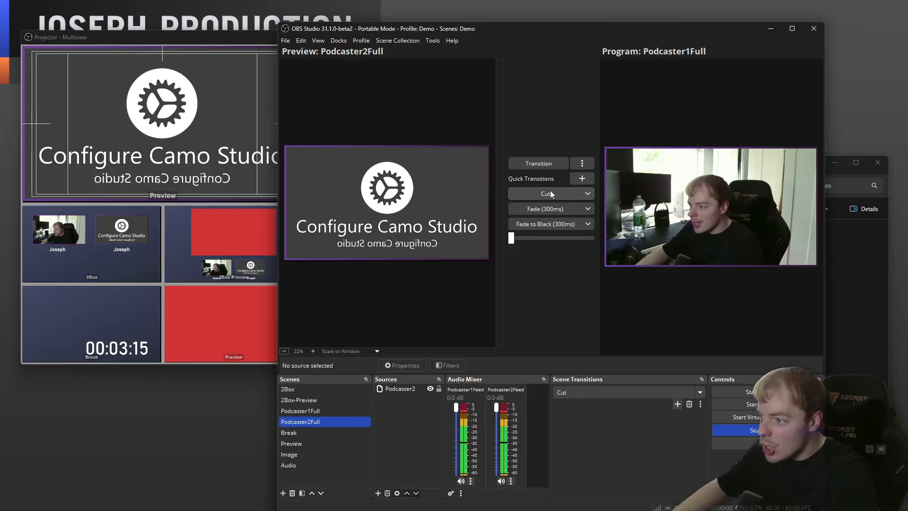
left_click(556, 192)
left_click(556, 192)
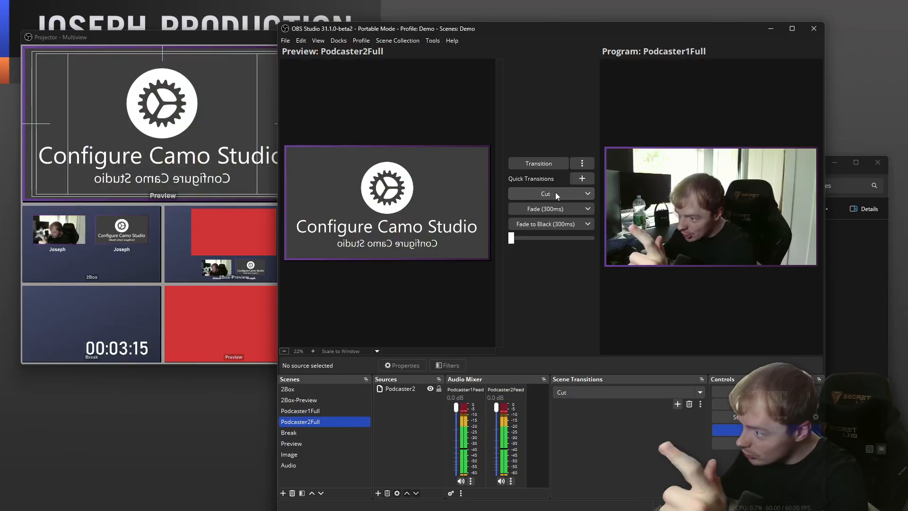
left_click(555, 192)
Change the previewed scene from Podcaster2Full to Podcaster1Full and cut the program back to Podcaster1Full.
left_click(316, 422)
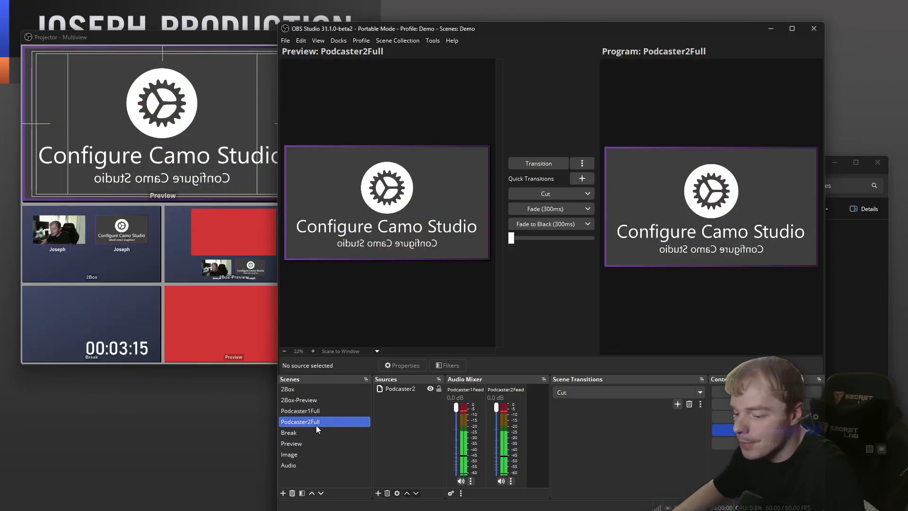
left_click(317, 429)
left_click(318, 422)
left_click(323, 410)
left_click(546, 195)
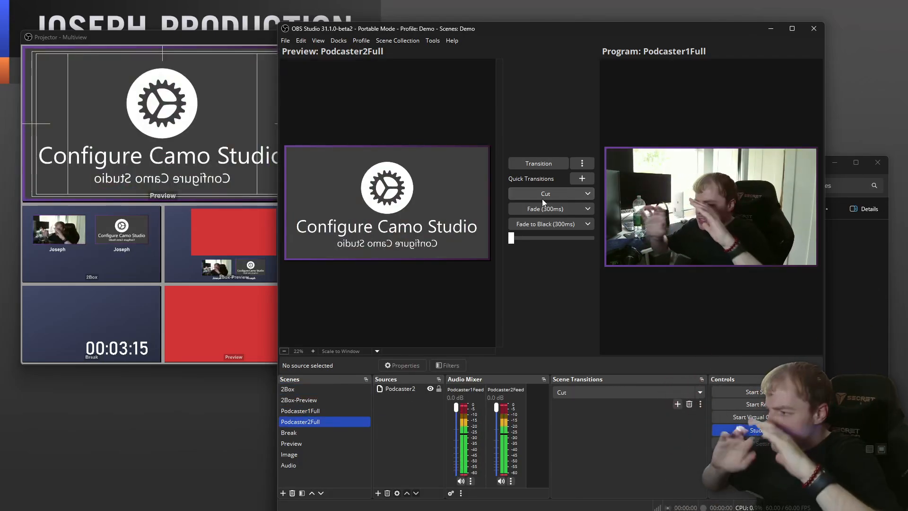
Load the Break scene into the preview and bring it to program with the 300 ms fade.
left_click(331, 432)
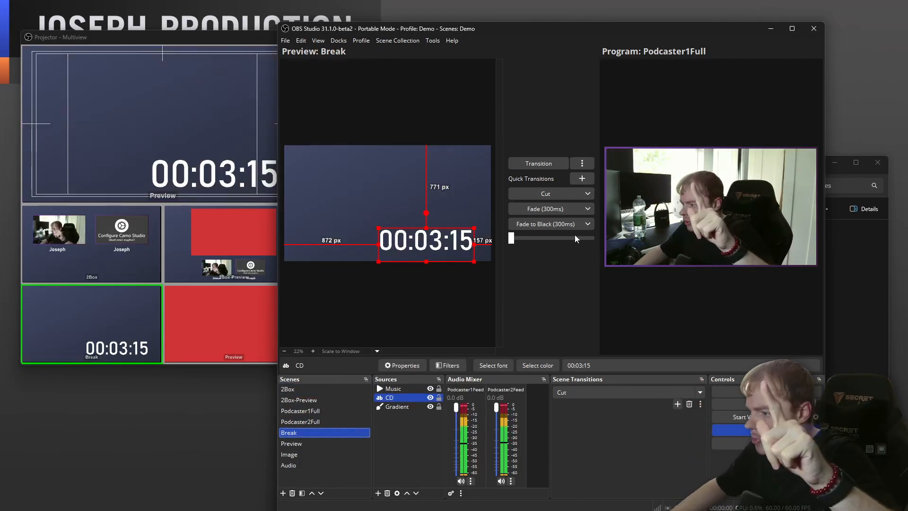
left_click(550, 207)
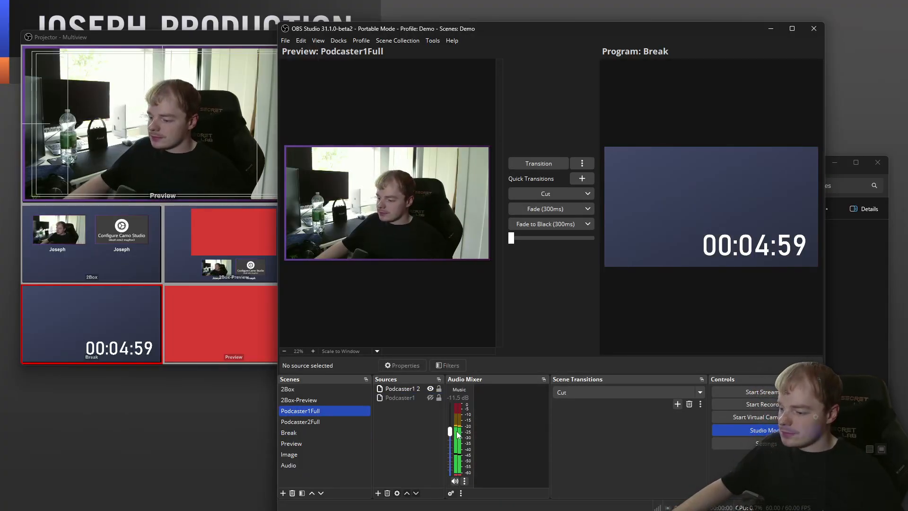
Lower the Music volume to about -37 dB and bring Podcaster1Full back to program with the 300 ms fade.
right_click(541, 385)
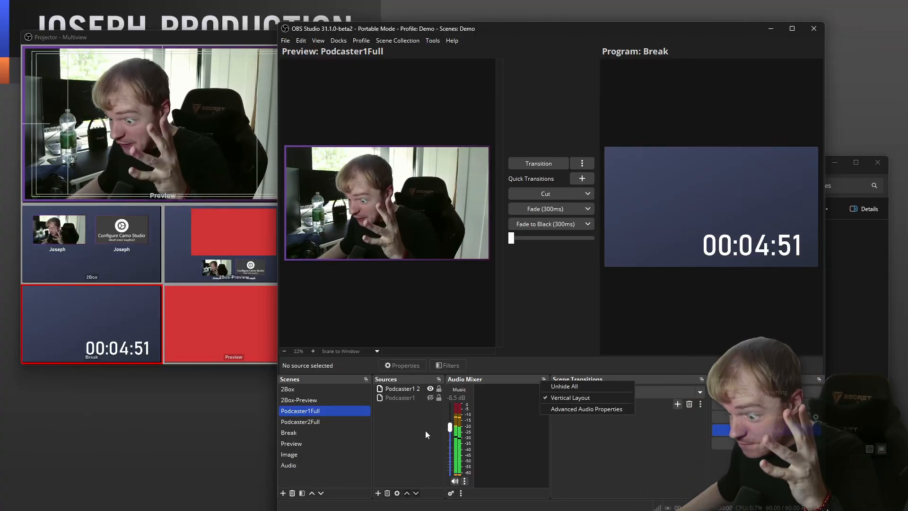
left_click_drag(450, 426, 456, 440)
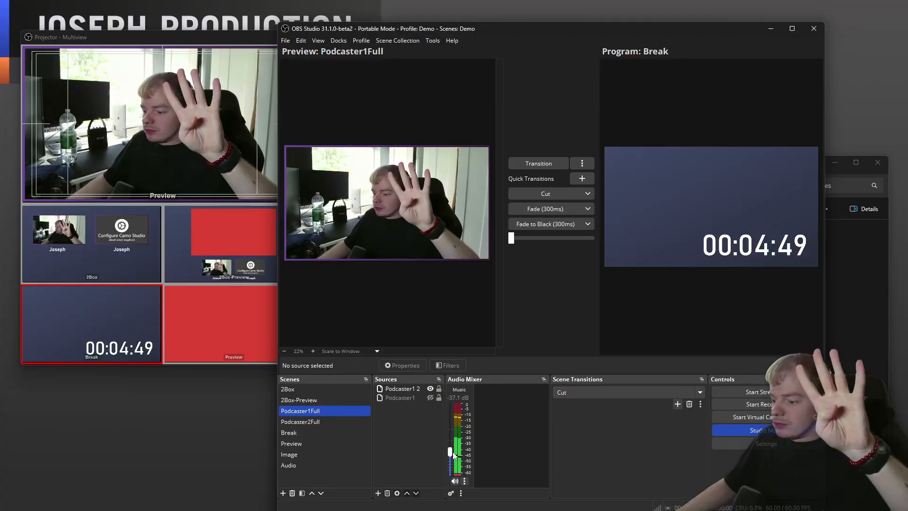
left_click(542, 209)
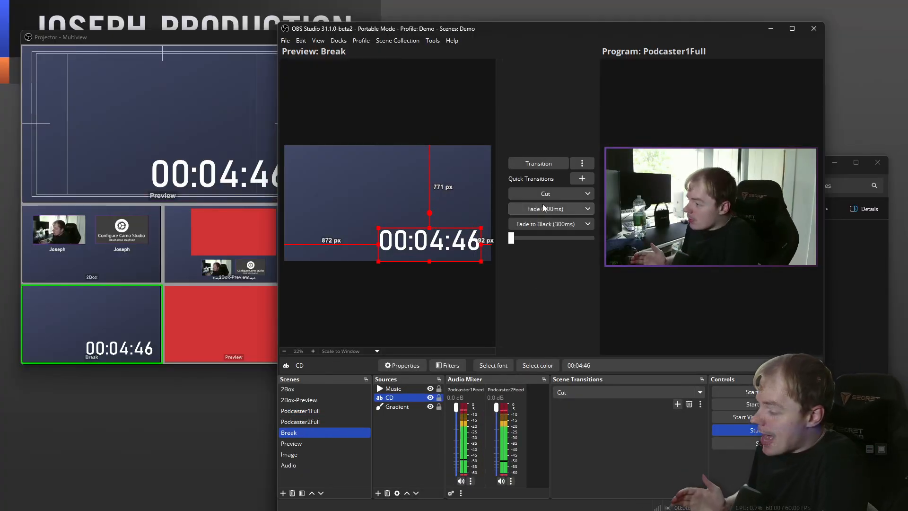
Load the 2Box-Preview scene into the preview.
left_click(331, 410)
left_click(331, 399)
left_click(332, 410)
left_click(333, 400)
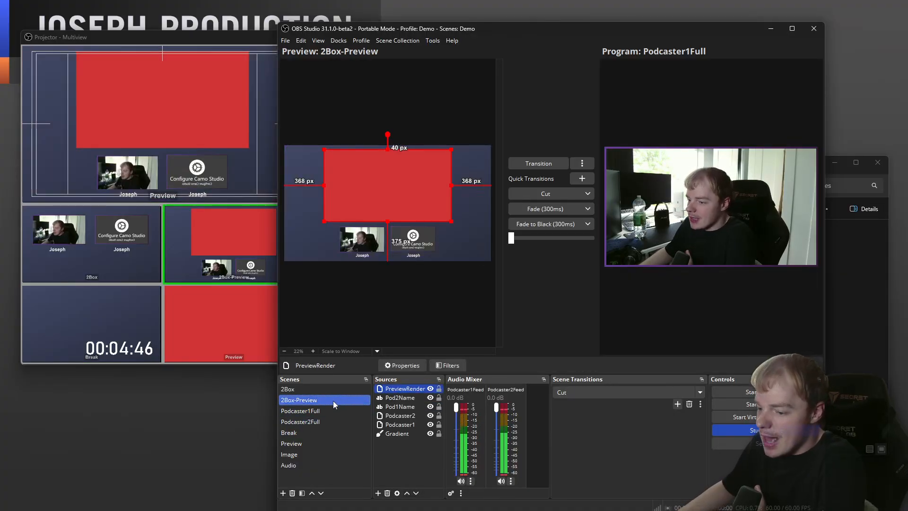
left_click(328, 389)
left_click(330, 400)
Hide the Podcaster2 feed and the Pod2Name label in the 2Box-Preview scene.
left_click(420, 248)
left_click(428, 426, "ctrl")
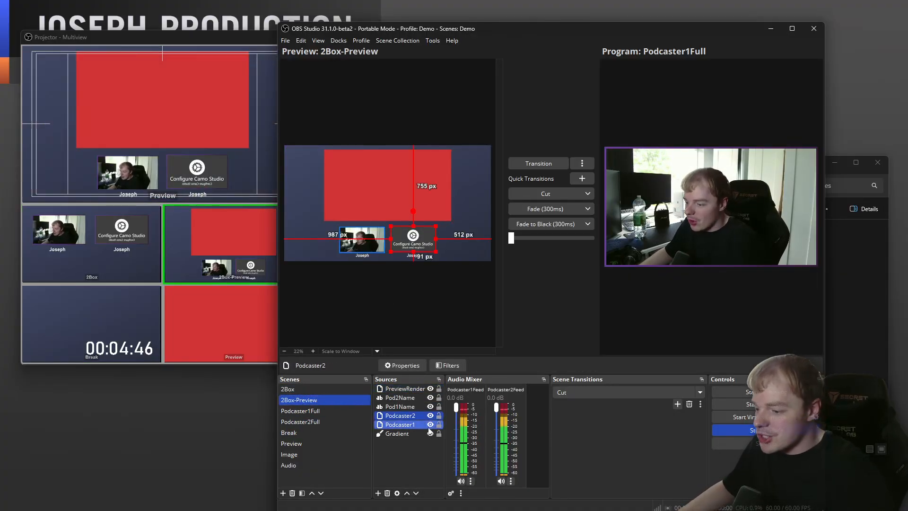
left_click(430, 415)
left_click(425, 398)
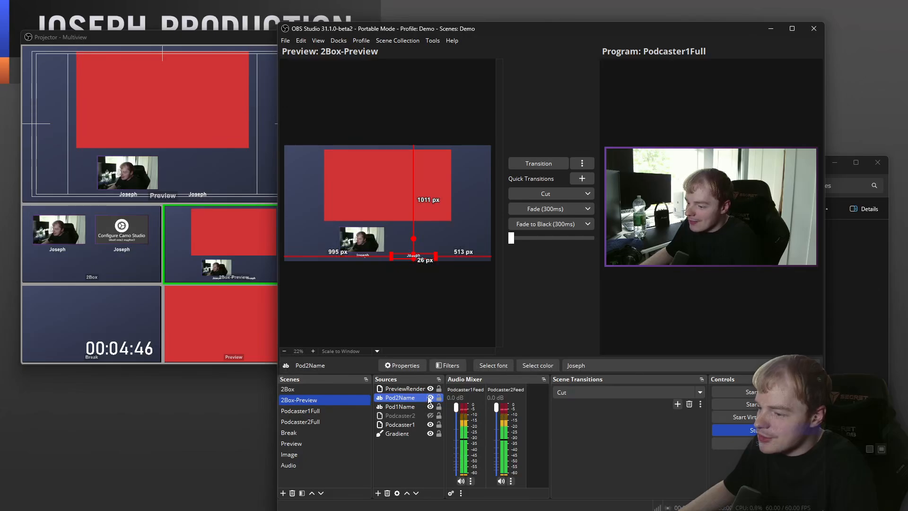
Centre Podcaster1 and Pod1Name together beneath the preview render and bring 2Box-Preview to program with the 300 ms fade.
left_click(400, 407)
left_click(400, 425, "ctrl")
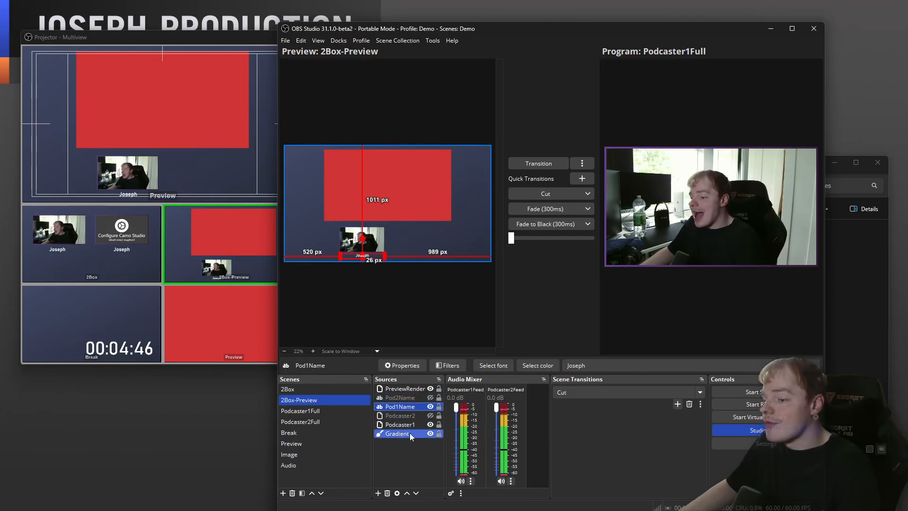
left_click_drag(377, 252, 402, 254)
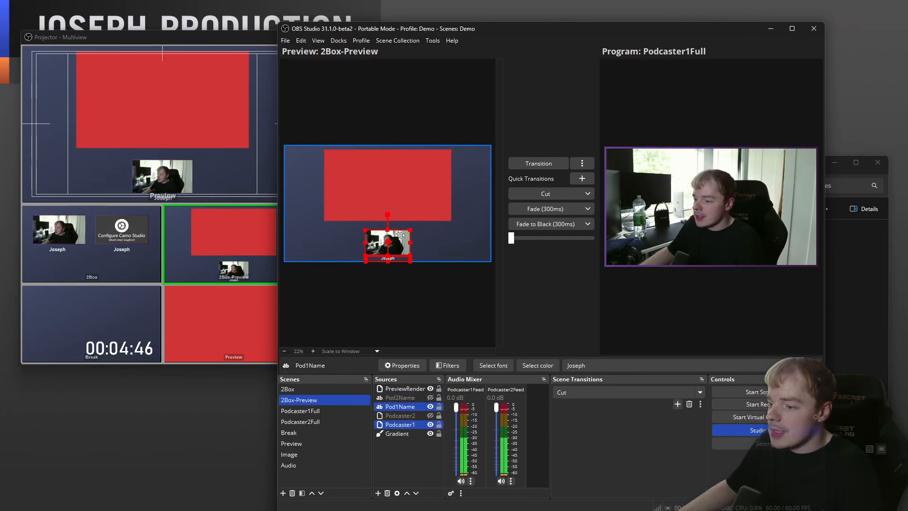
left_click(544, 209)
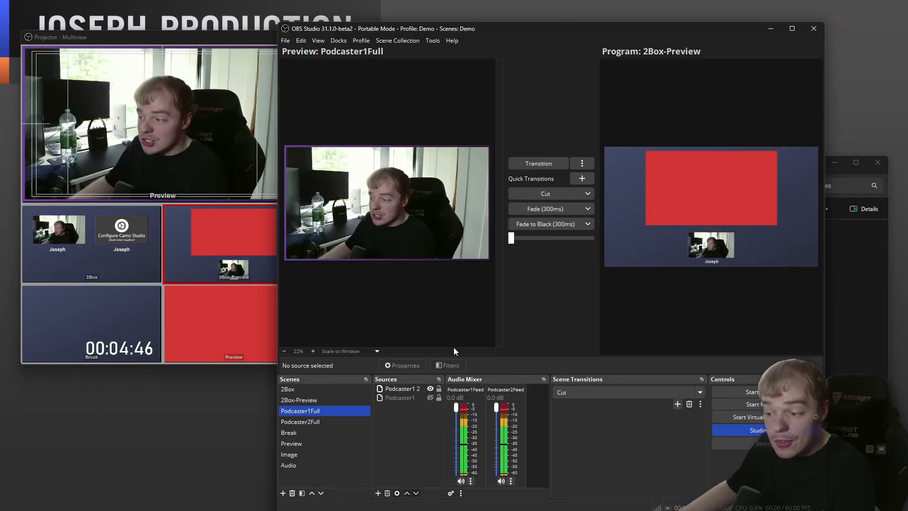
Add a new colour source to the Preview scene with the turquoise colour #27c3d1.
left_click(312, 443)
left_click(390, 390)
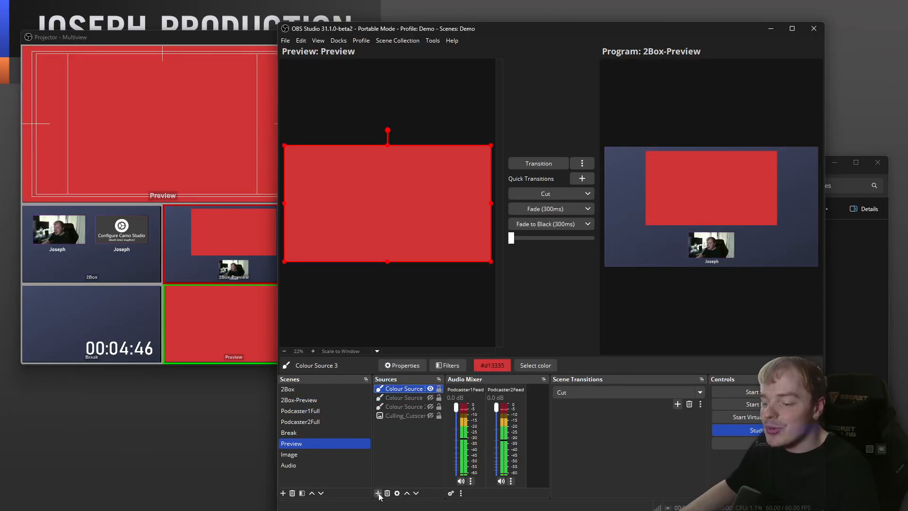
left_click(378, 493)
left_click(410, 284)
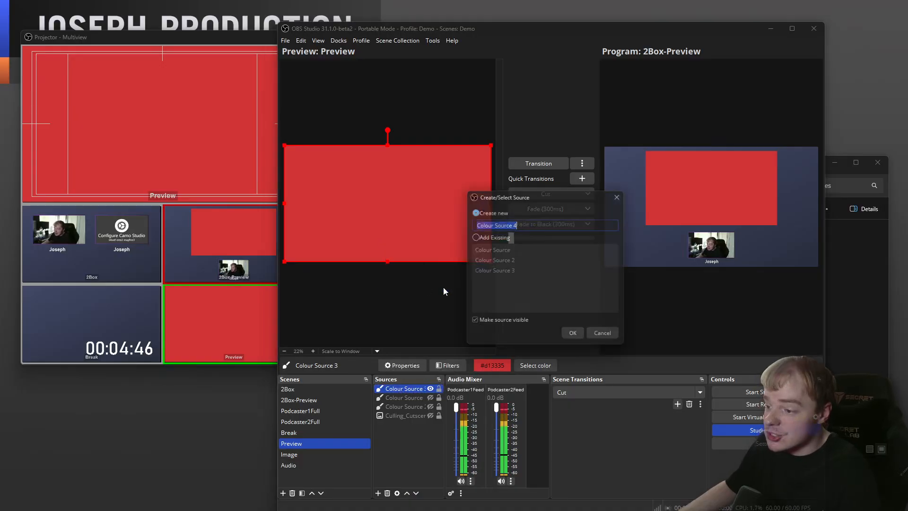
left_click(573, 339)
left_click(609, 283)
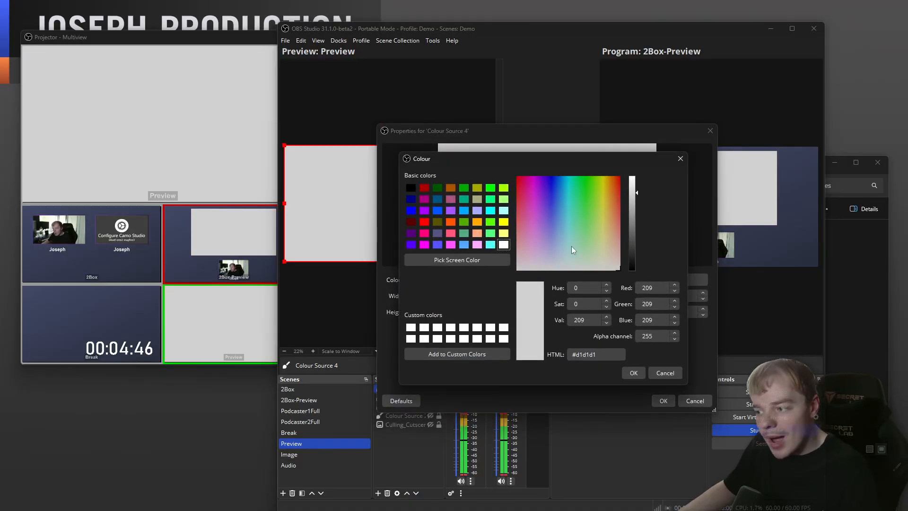
left_click_drag(572, 227, 568, 198)
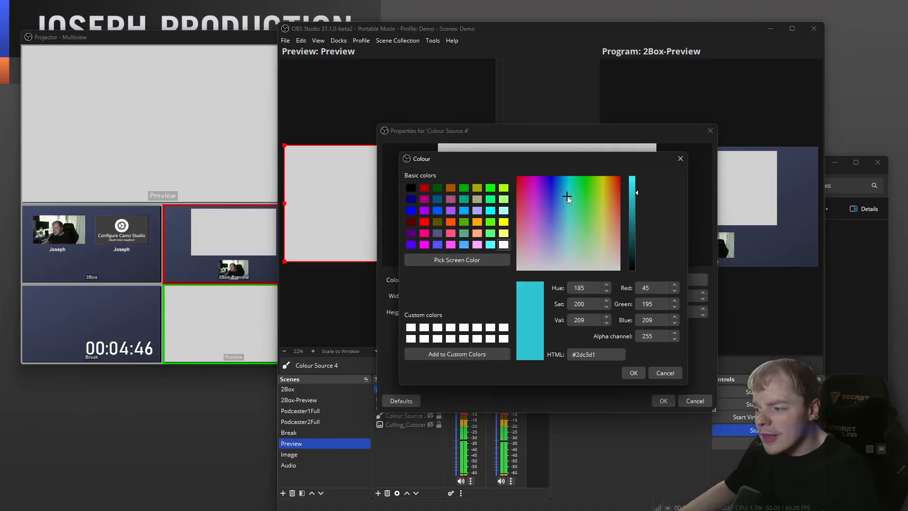
left_click(629, 372)
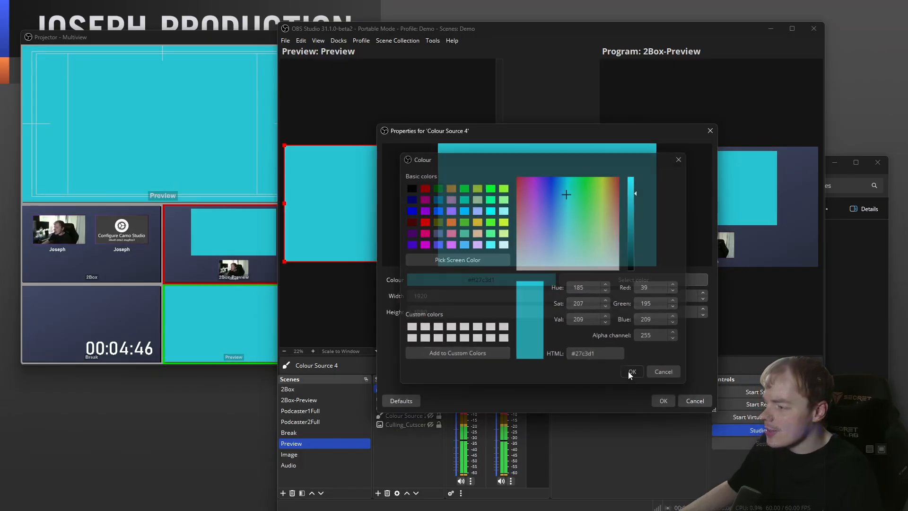
left_click(662, 404)
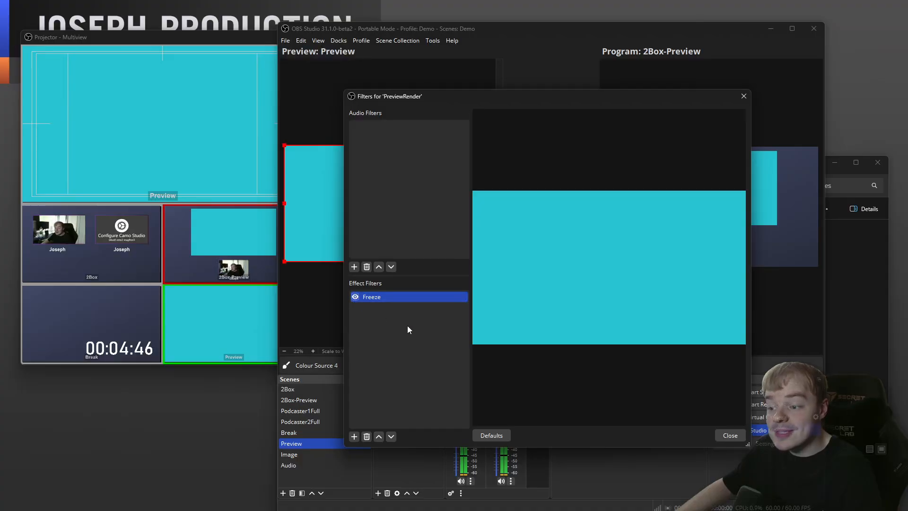
Turn off the Freeze filter on PreviewRender and close its filter settings.
left_click(355, 296)
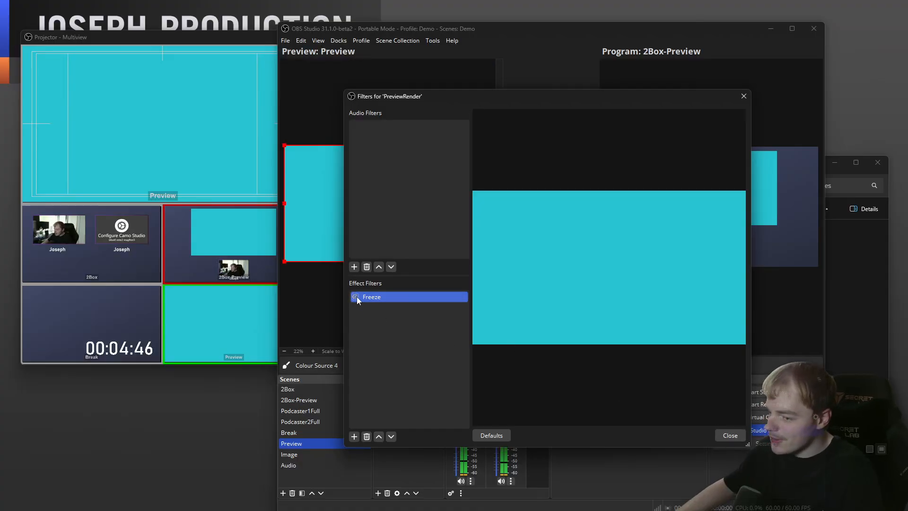
left_click(730, 435)
left_click(393, 470)
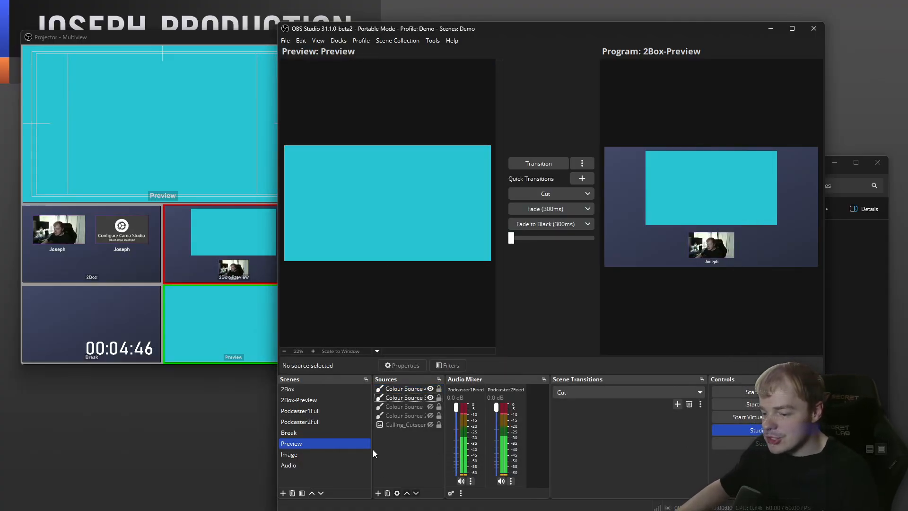
Load the Image scene into the preview and bring it to program with the 300 ms fade.
left_click(362, 454)
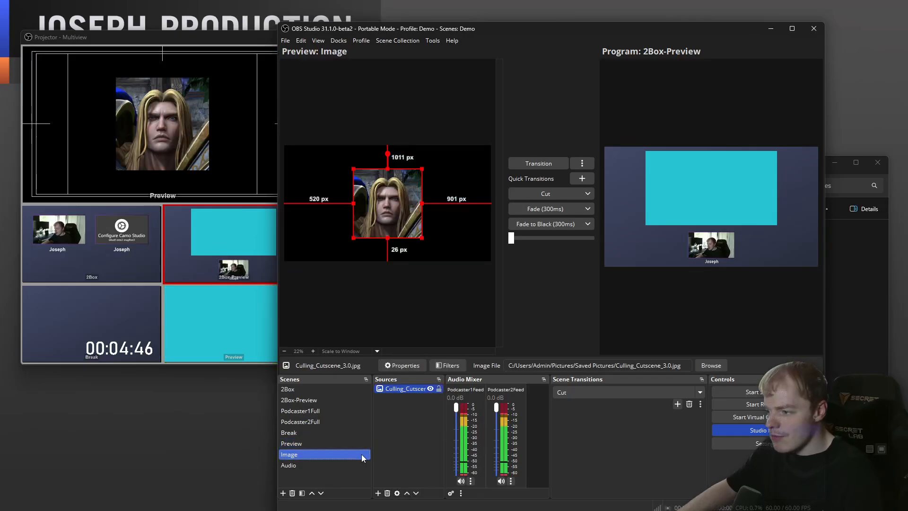
left_click(540, 207)
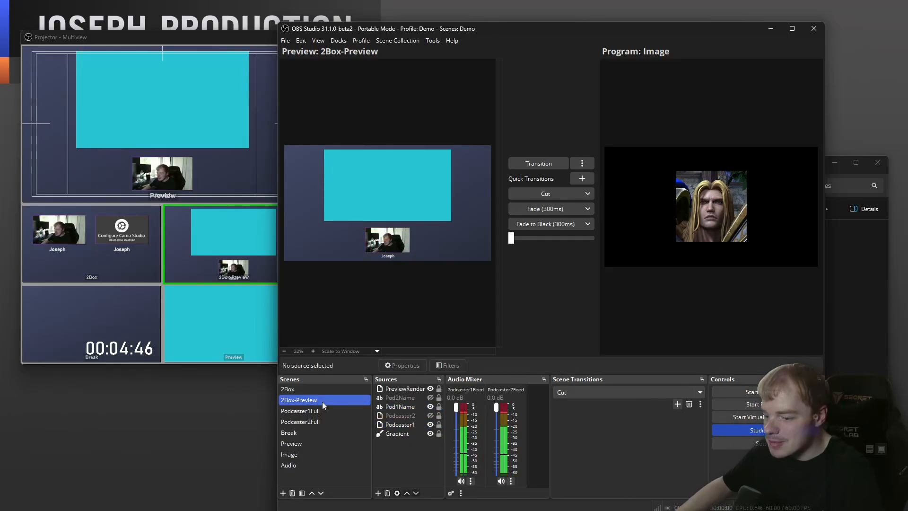
Set PreviewRender in 2Box-Preview to clone the Image scene and bring 2Box-Preview to program with the 300 ms fade.
left_click(410, 389)
right_click(411, 391)
left_click(438, 385)
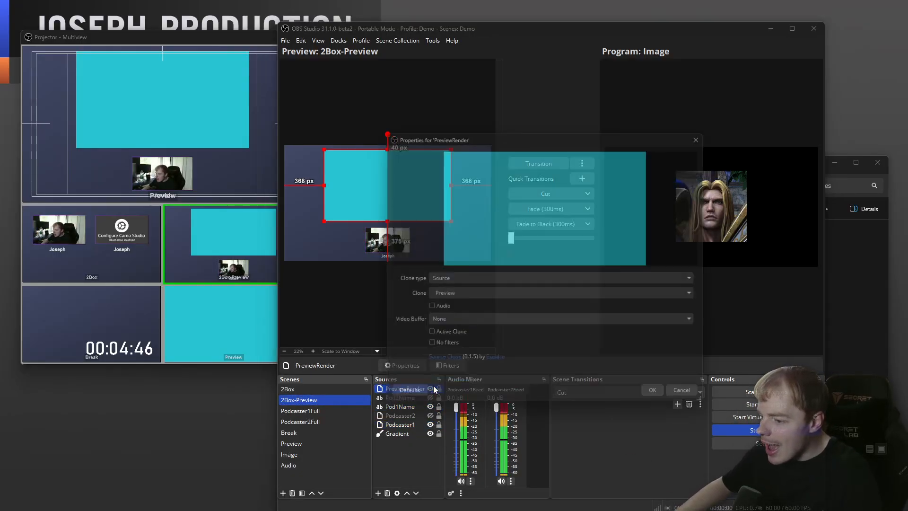
left_click(702, 296)
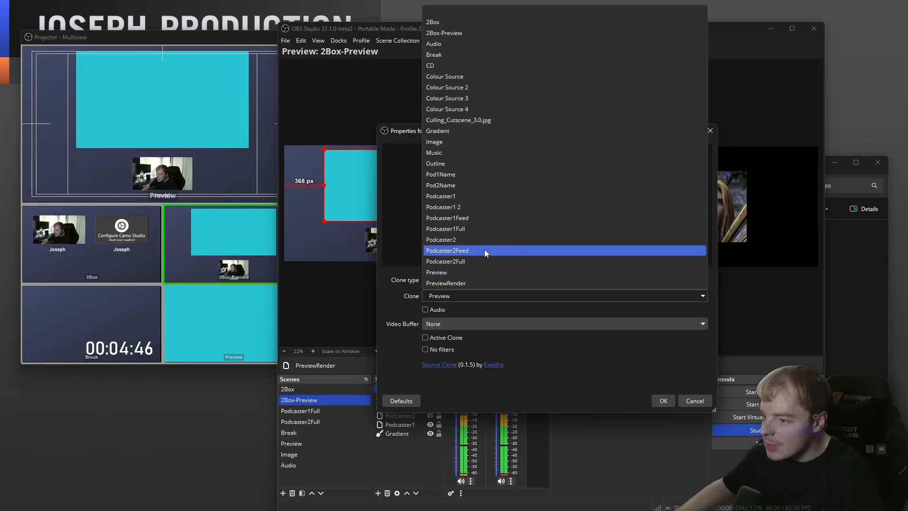
left_click(444, 142)
left_click(663, 401)
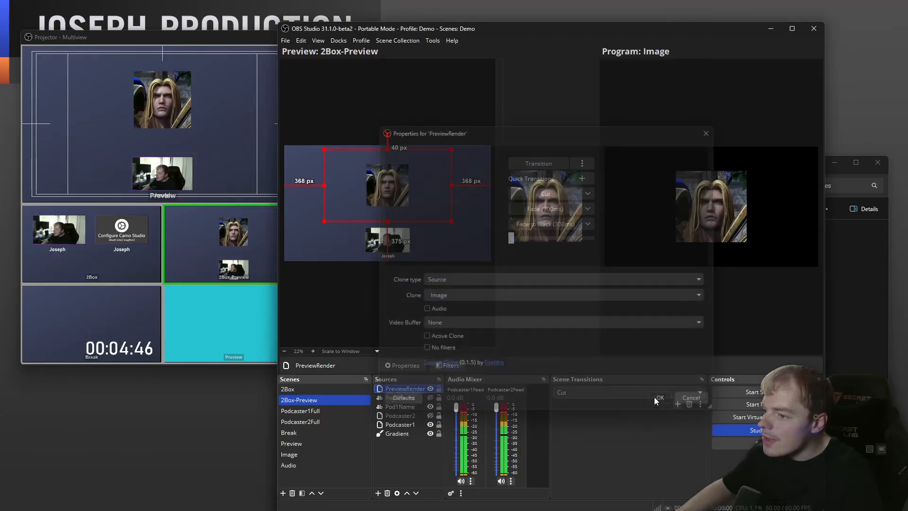
left_click(537, 207)
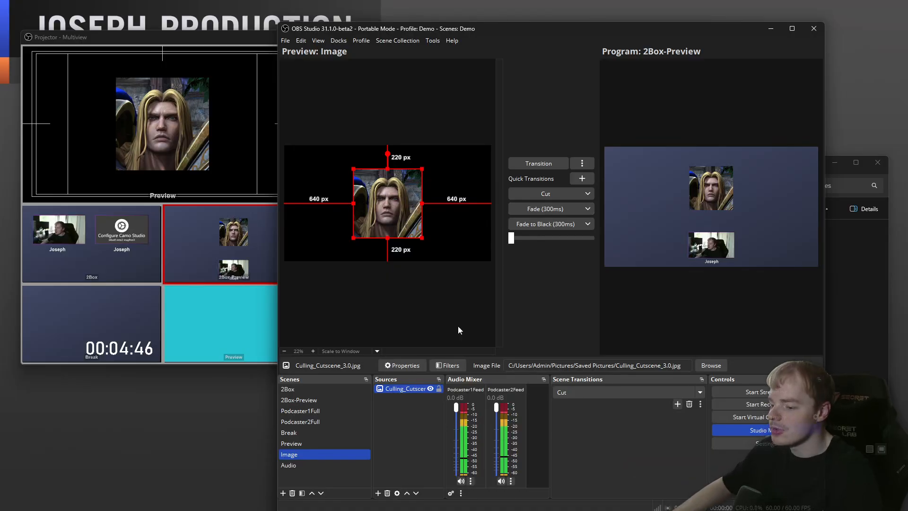
Copy the red Colour Source 3 from the Preview scene into the Image scene and place it behind the picture.
left_click(386, 464)
left_click(339, 442)
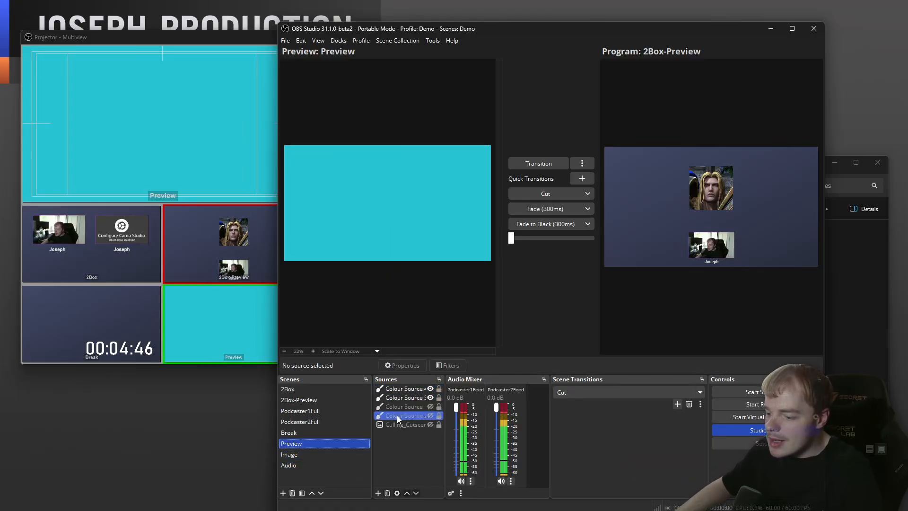
left_click(407, 398)
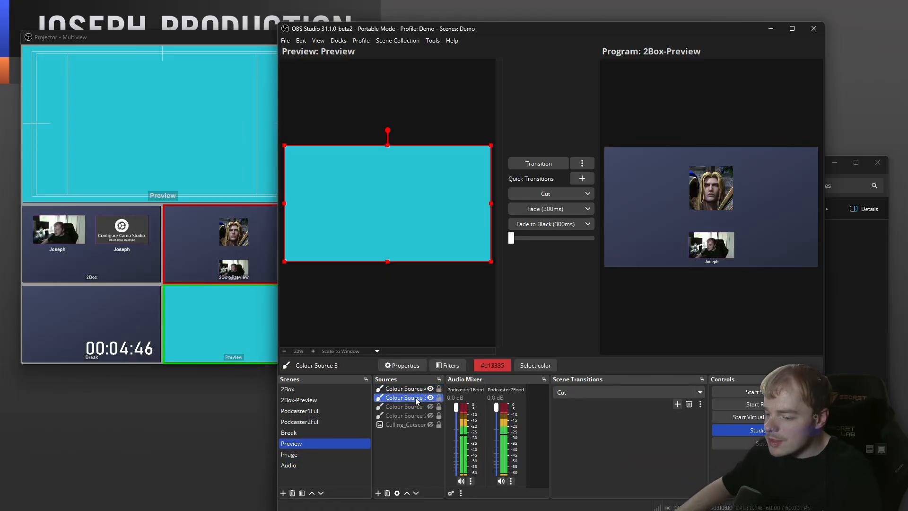
left_click(316, 465)
left_click(342, 454)
key("ctrl+v")
left_click_drag(407, 388, 406, 411)
left_click(410, 432)
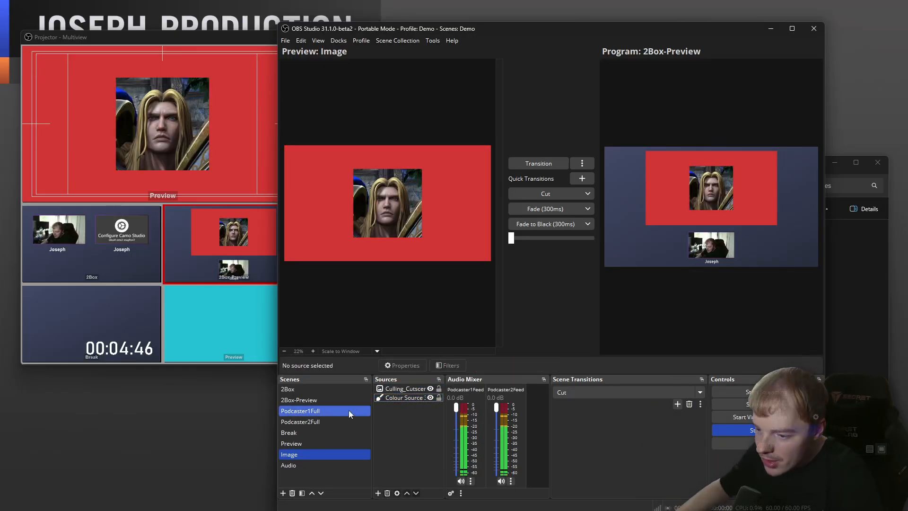
Change the previewed scene from 2Box to Podcaster1Full and cut the program to it.
left_click(322, 391)
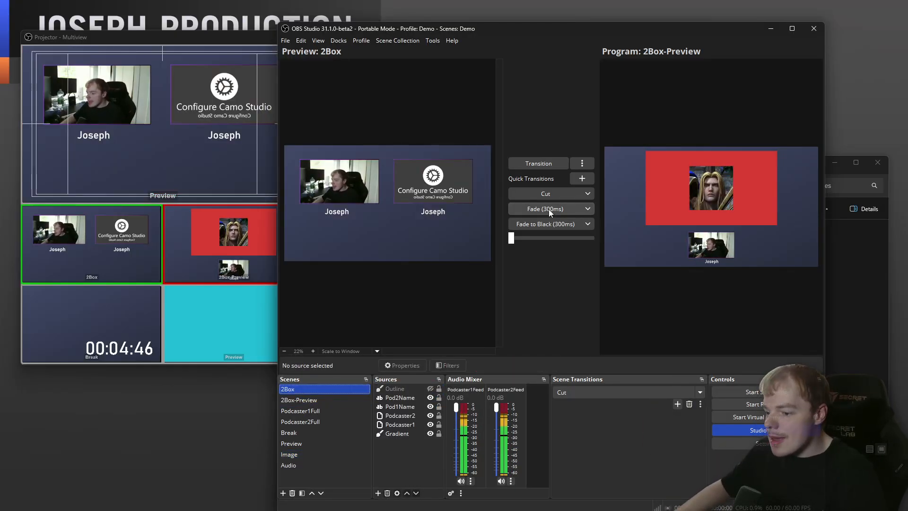
left_click(320, 411)
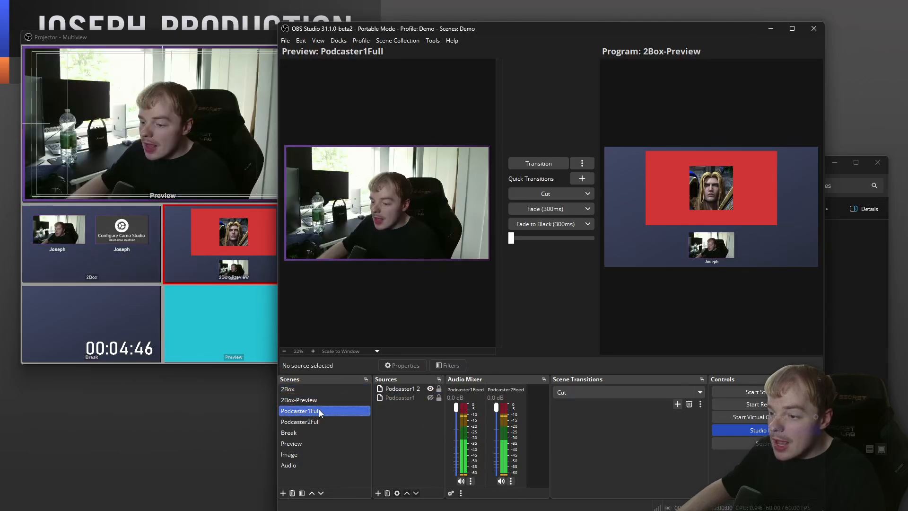
left_click(538, 194)
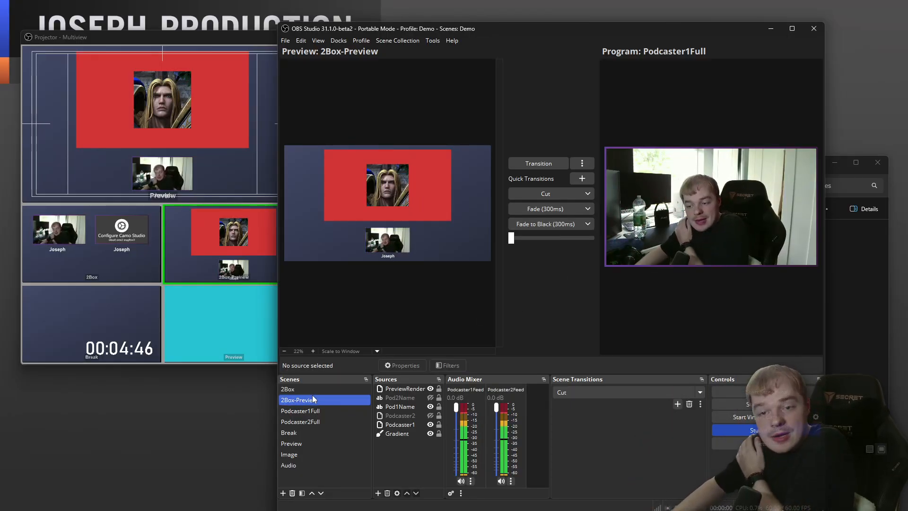
Hide the CD countdown text in the Break scene and paste a duplicate of it as a separate text source.
left_click(310, 435)
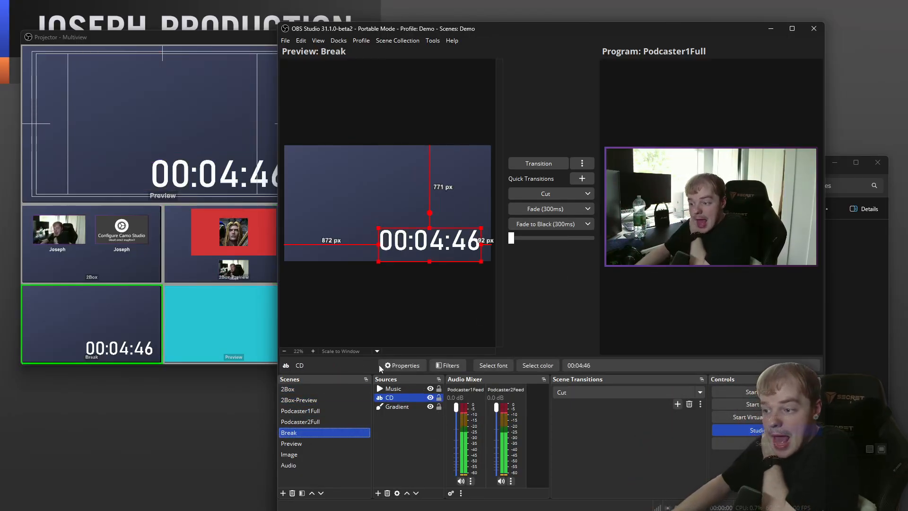
left_click(431, 398)
right_click(395, 399)
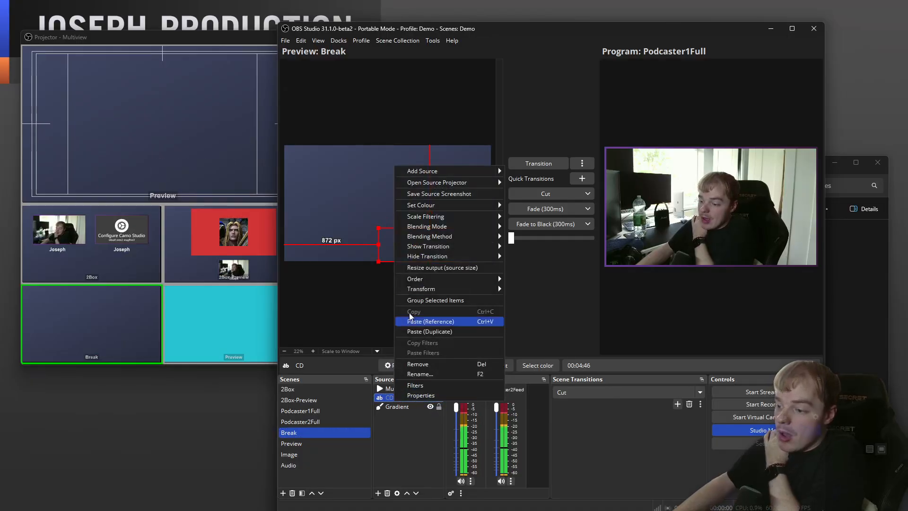
left_click(382, 331)
right_click(388, 399)
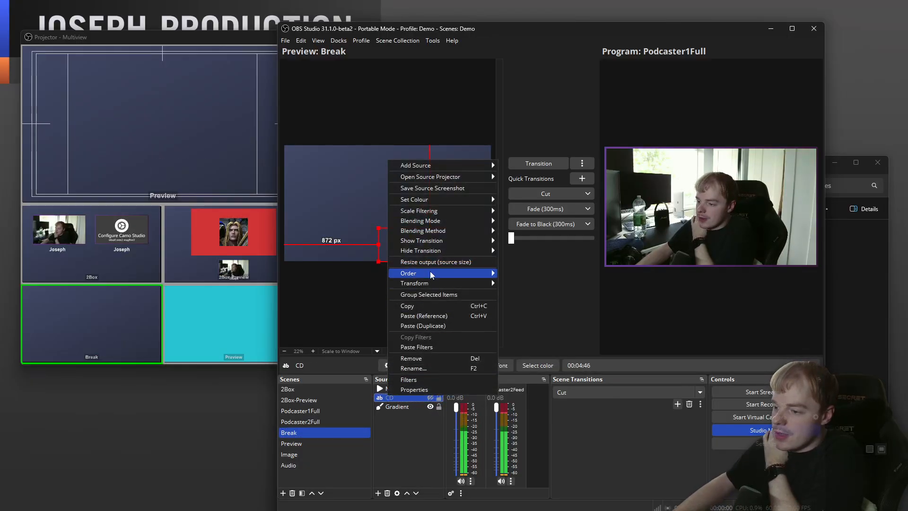
left_click(414, 308)
right_click(419, 461)
left_click(457, 488)
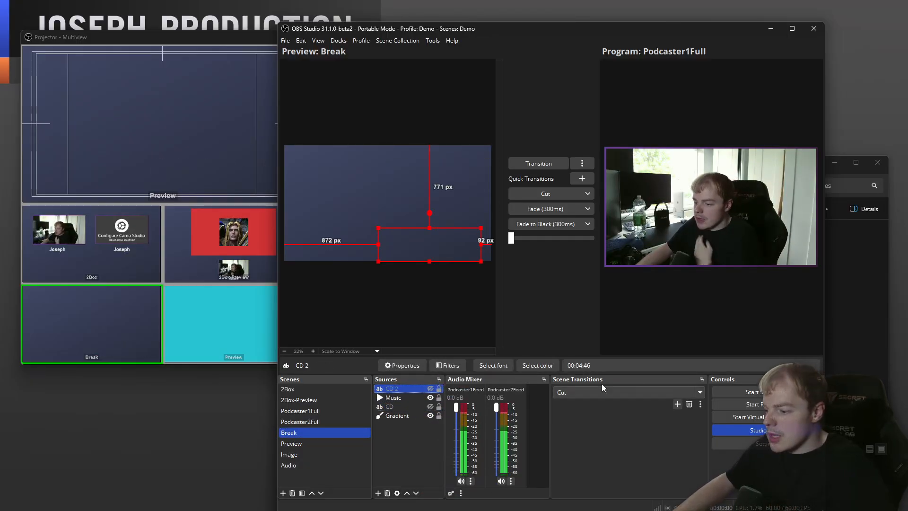
Change the CD 2 text to "Join next time!", move it to the middle of the canvas and unhide it.
left_click(599, 366)
type("Join ")
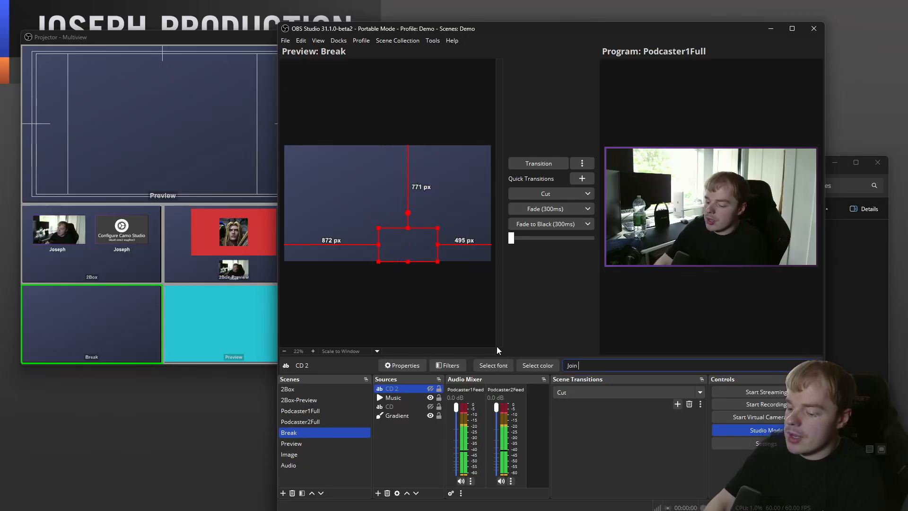
type("next time!")
left_click(429, 239)
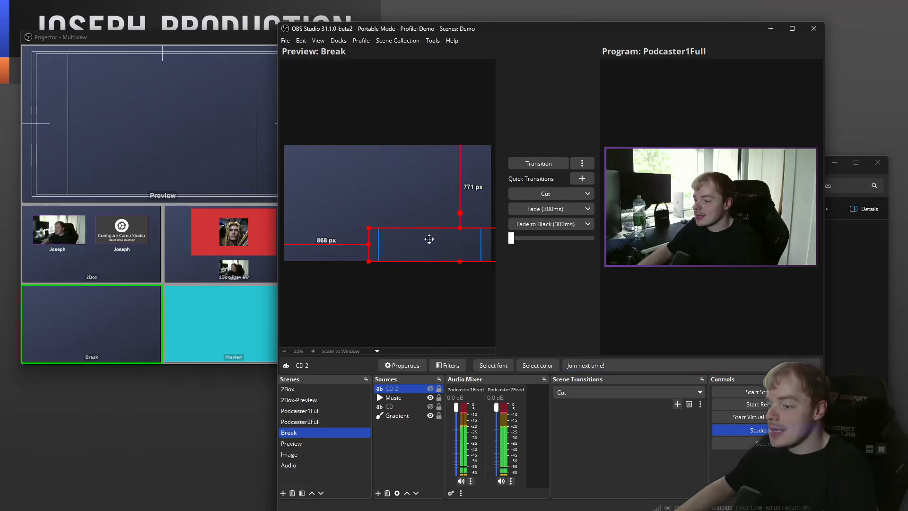
left_click_drag(430, 239, 377, 205)
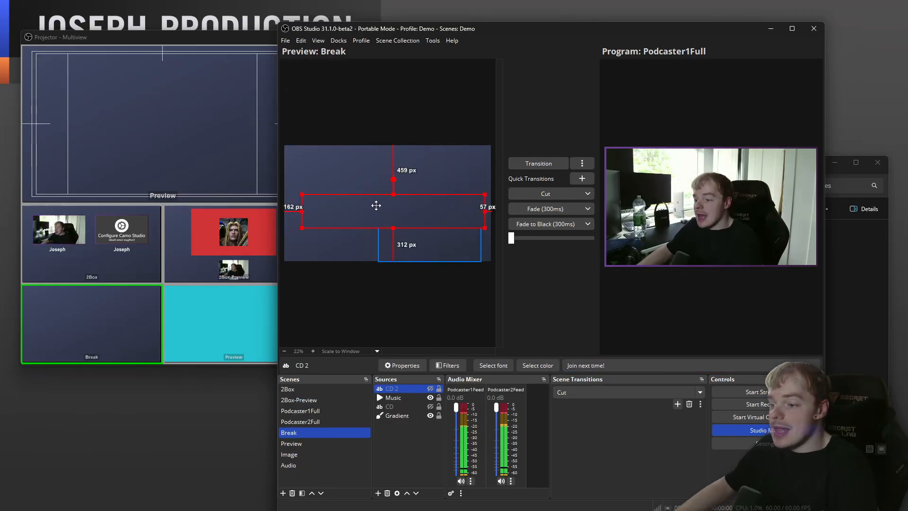
left_click(430, 389)
Bring the Break scene to program with the 300 ms fade, and raise the Music volume to -7.9 dB before muting it.
left_click(549, 209)
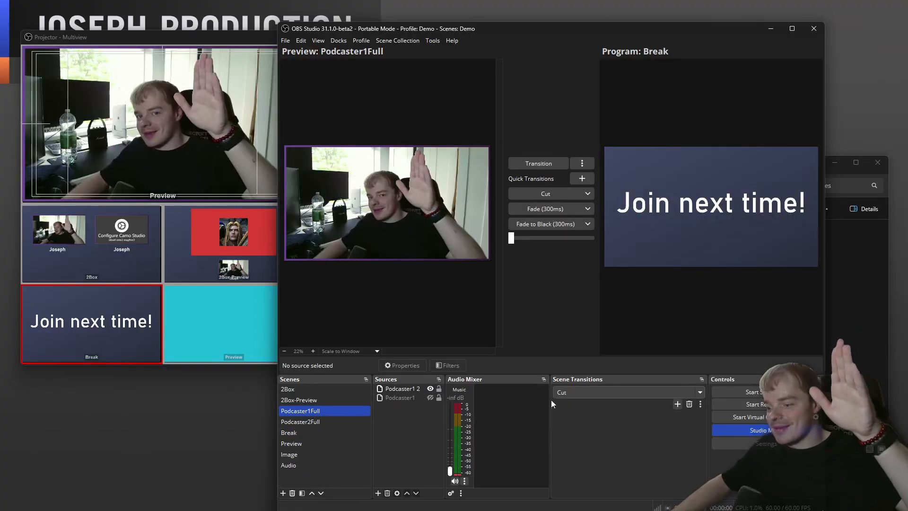
left_click_drag(451, 470, 455, 455)
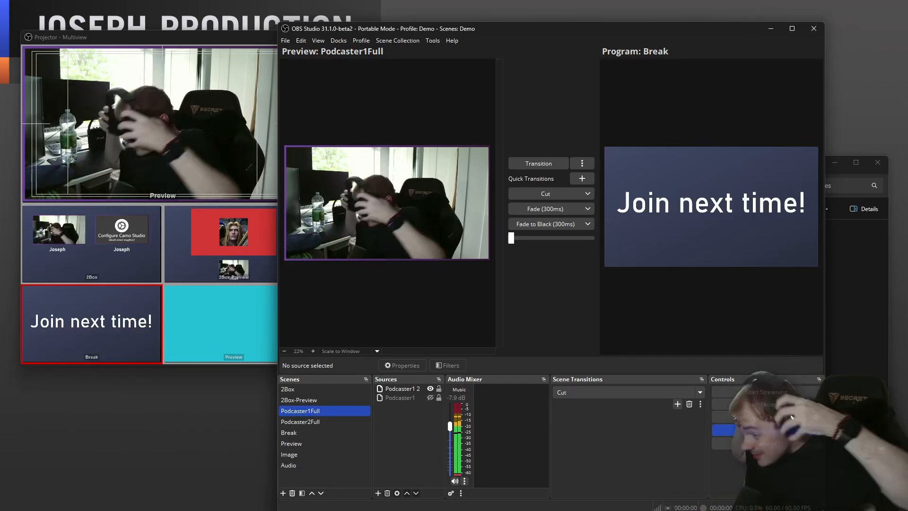
left_click(455, 482)
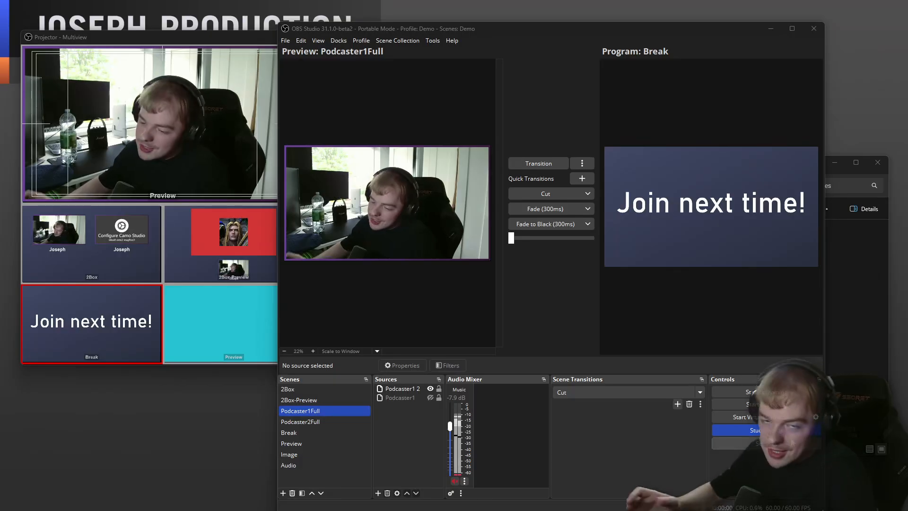
Look through the scenes one by one in the preview, ending on Break, and check the Multiview projector.
left_click(327, 432)
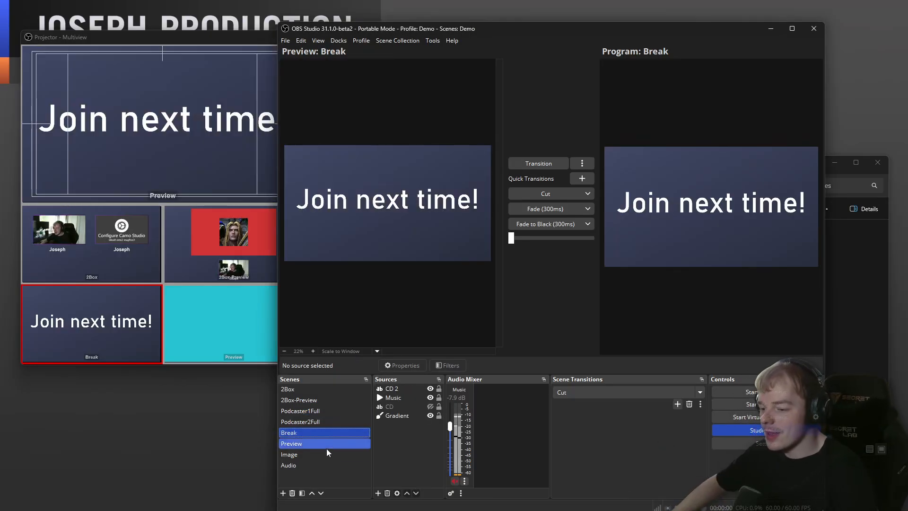
left_click(325, 410)
left_click(324, 390)
left_click(326, 411)
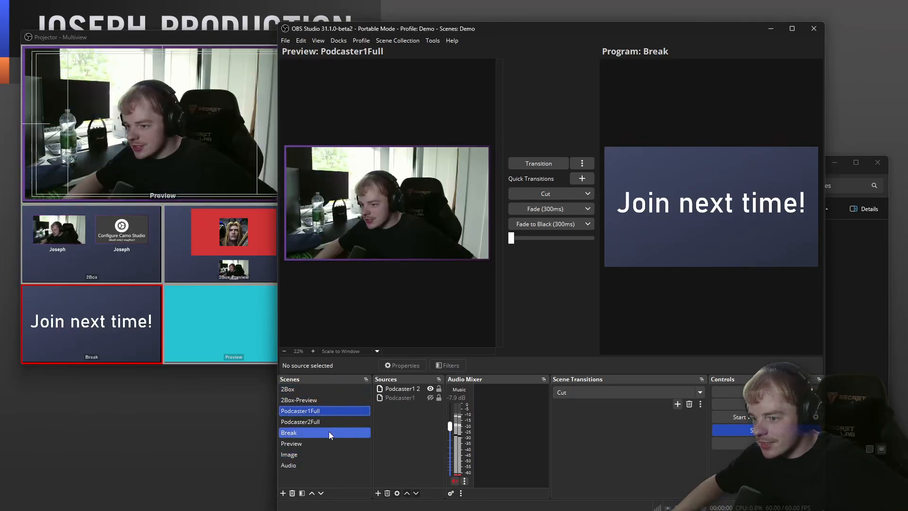
left_click(328, 432)
left_click(327, 411)
left_click(324, 401)
left_click(320, 390)
left_click(323, 408)
left_click(322, 390)
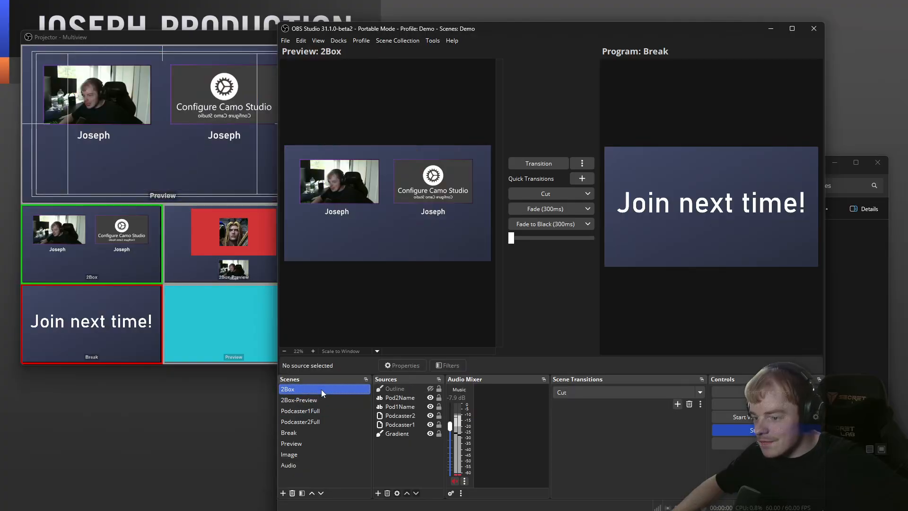
left_click(323, 400)
left_click(322, 429)
left_click(333, 440)
left_click(341, 452)
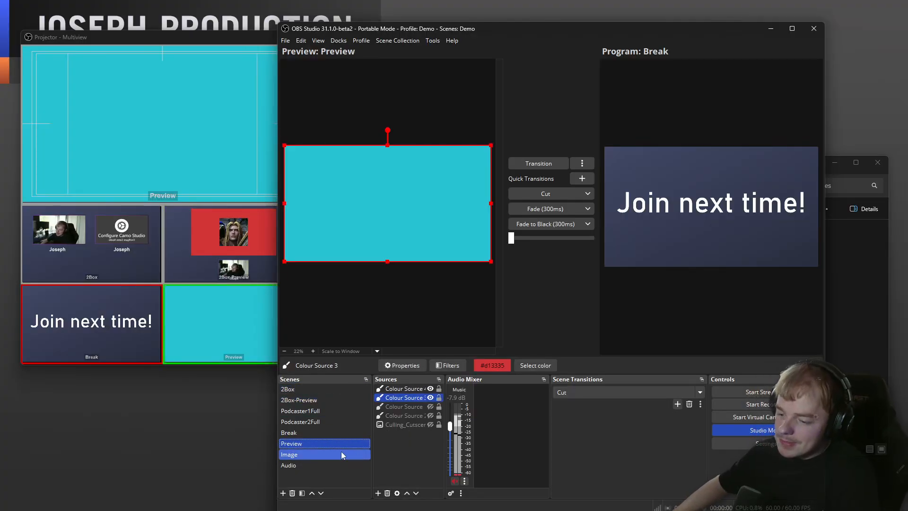
left_click(345, 463)
left_click(342, 451)
left_click(340, 441)
left_click(338, 431)
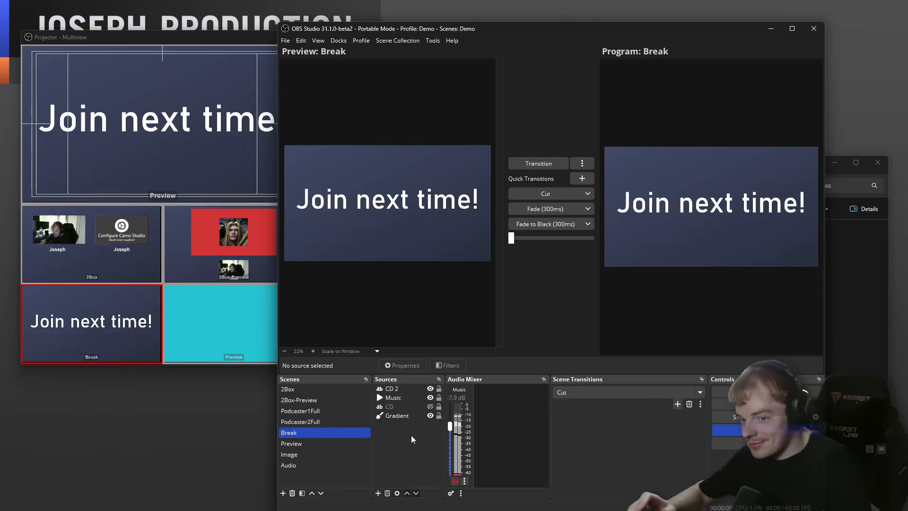
left_click(186, 37)
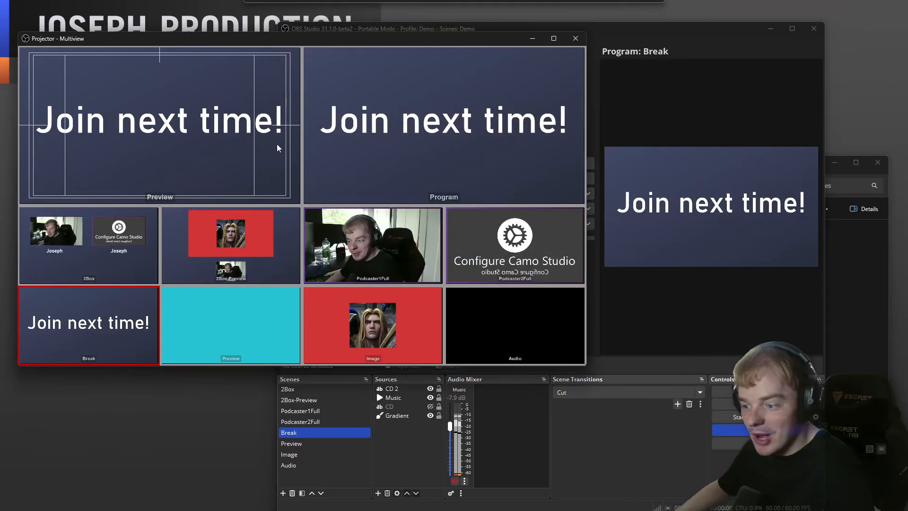
left_click(418, 436)
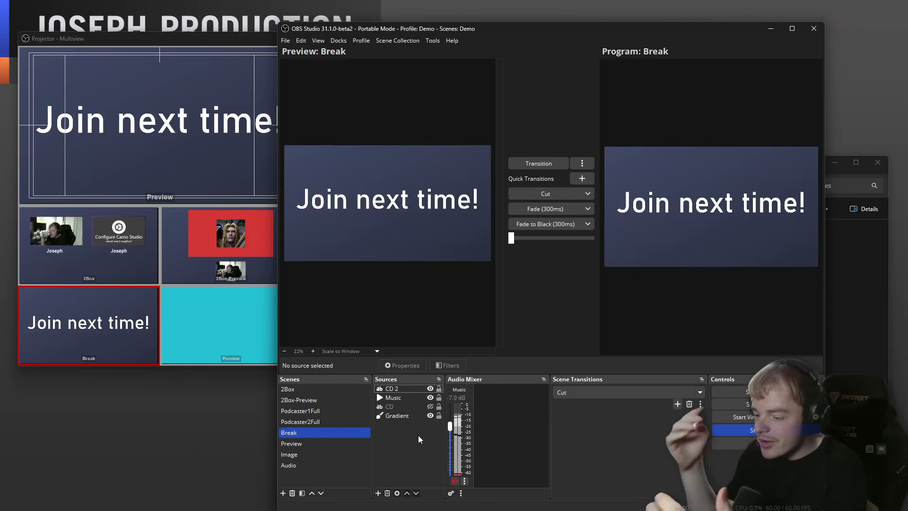
Load the 2Box scene into the preview and cut the program to it.
left_click(317, 411)
left_click(324, 400)
left_click(330, 390)
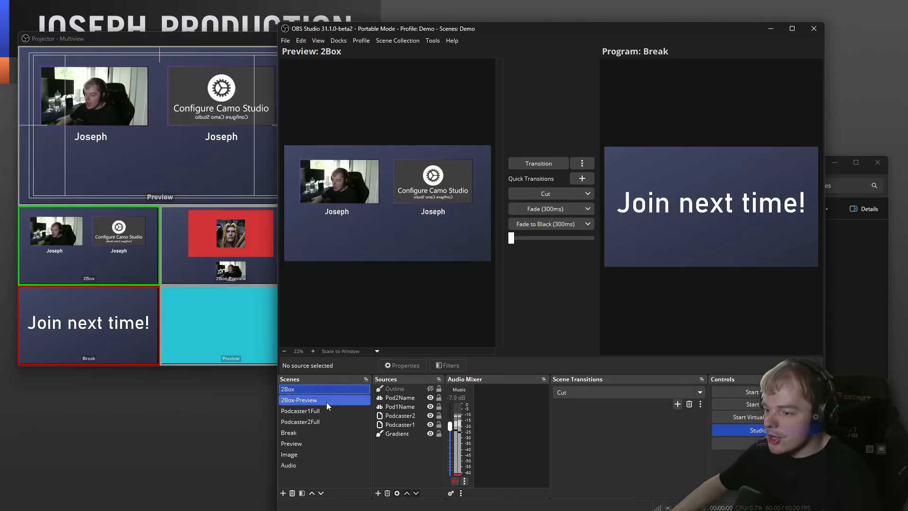
left_click(542, 195)
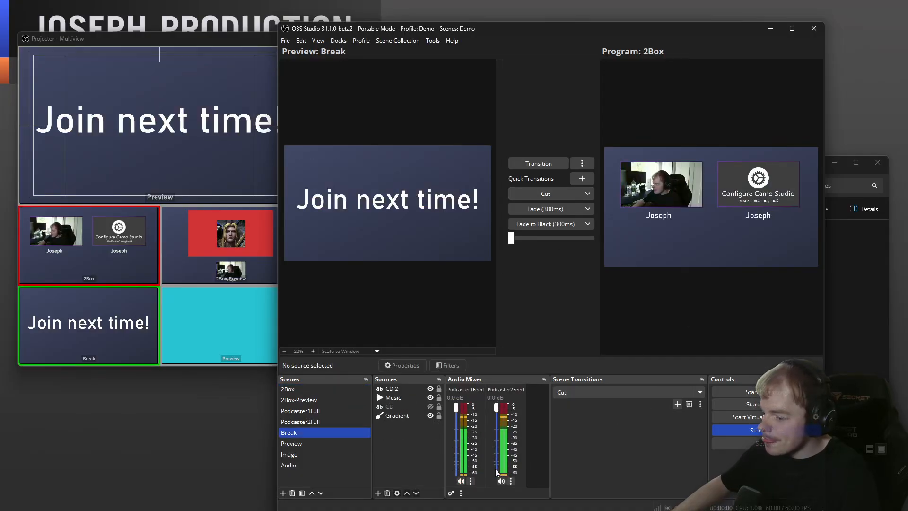
Turn off Studio Mode and hide Podcaster1Feed and Podcaster2Feed in the Audio window before closing it.
left_click(753, 432)
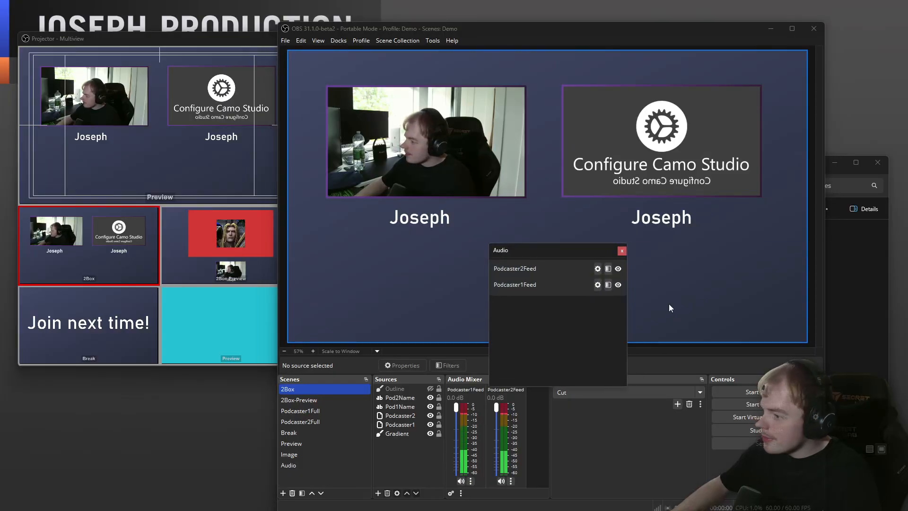
left_click(618, 285)
left_click(618, 269)
left_click(622, 251)
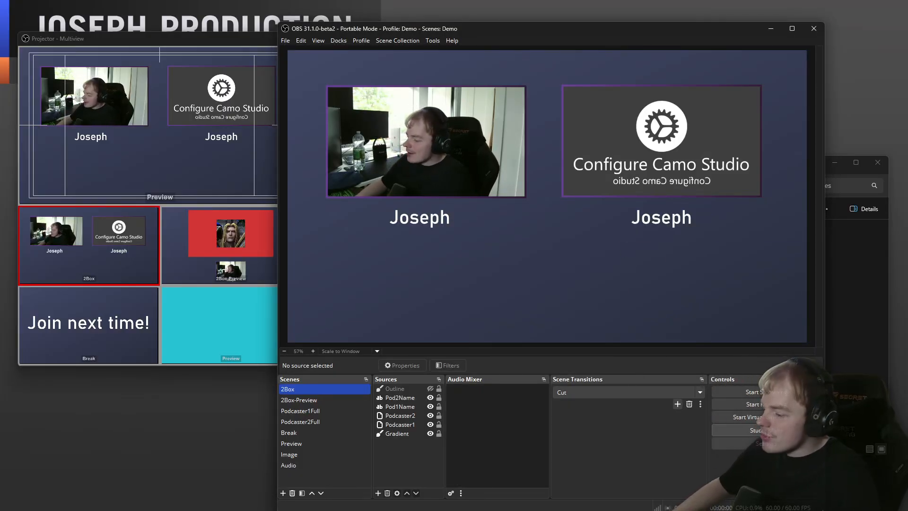
Add a Move scene transition with its suggested name and default properties.
left_click(678, 405)
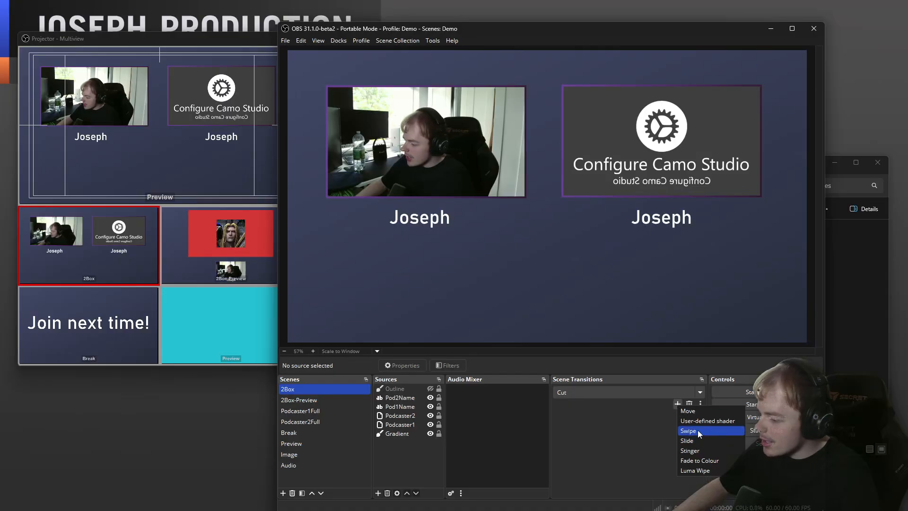
left_click(701, 432)
left_click(527, 284)
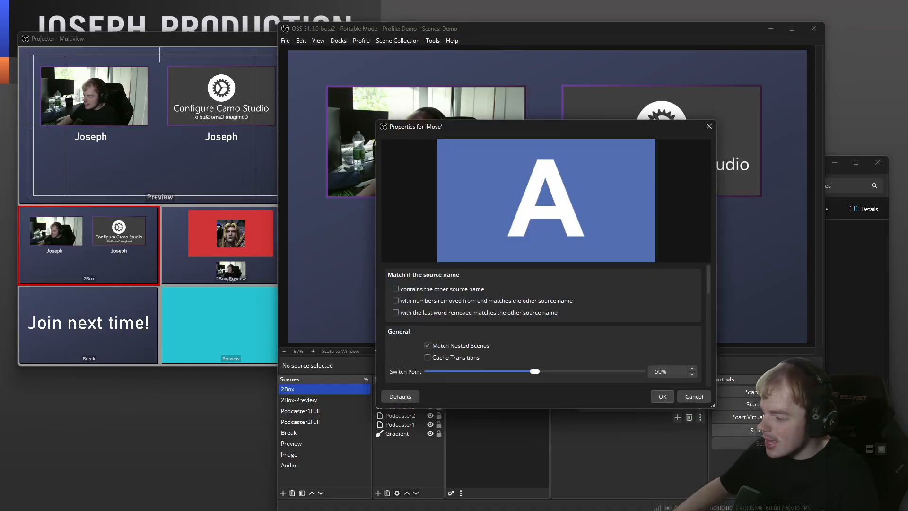
left_click(662, 397)
Turn Studio Mode back on and duplicate the 2Box scene as 2Box 2.
left_click(754, 430)
right_click(344, 391)
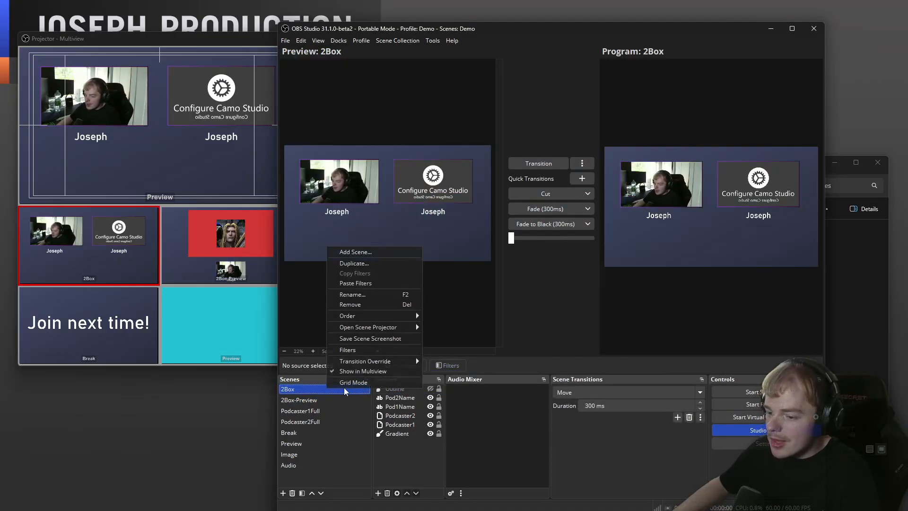
left_click(379, 261)
left_click(525, 283)
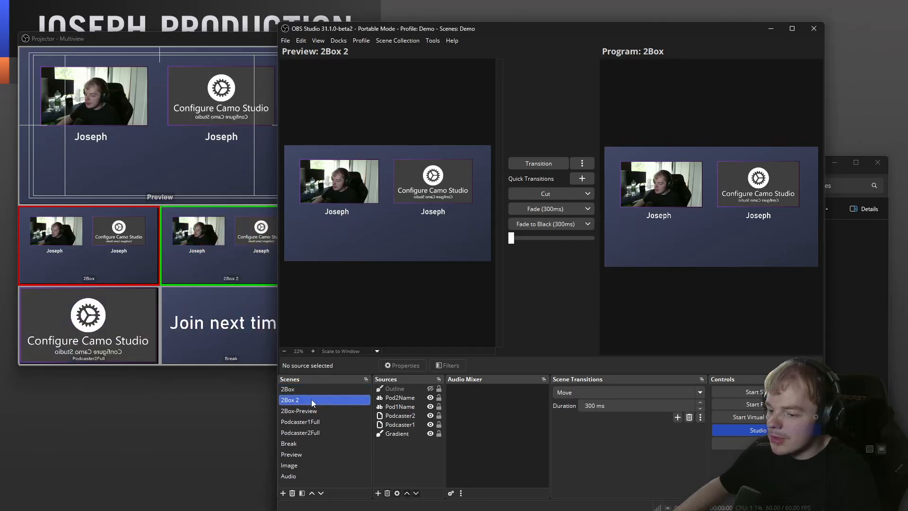
In 2Box 2, move Podcaster2 and Pod2Name off the canvas's right edge and move Podcaster1 with Pod1Name to the middle.
left_click(400, 398)
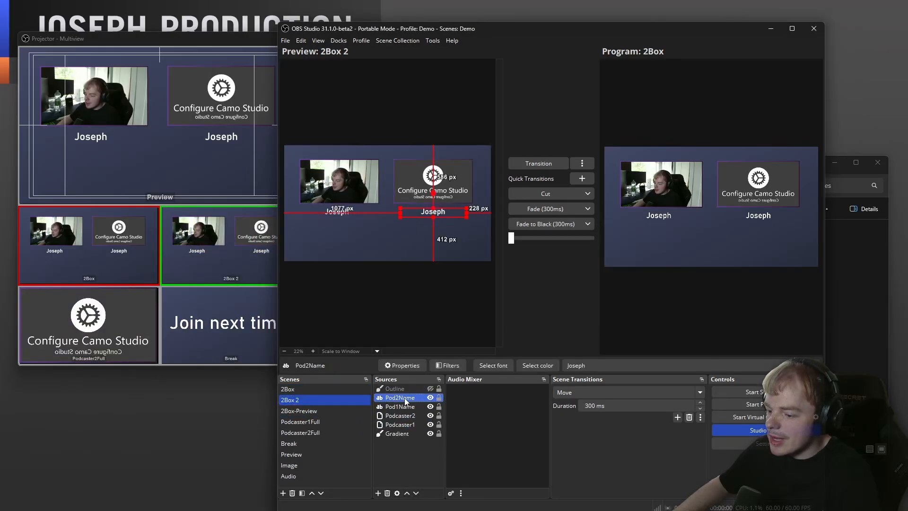
left_click_drag(440, 190, 524, 182)
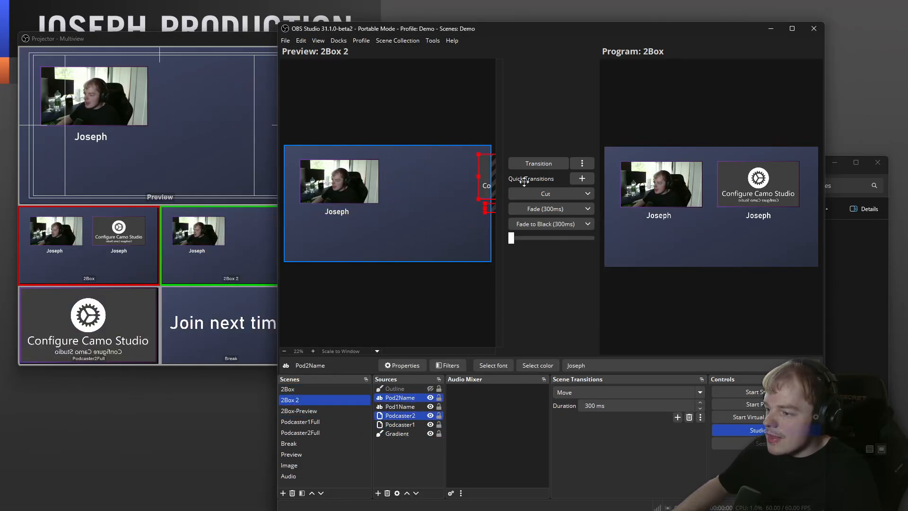
left_click(407, 408)
left_click(406, 425, "ctrl")
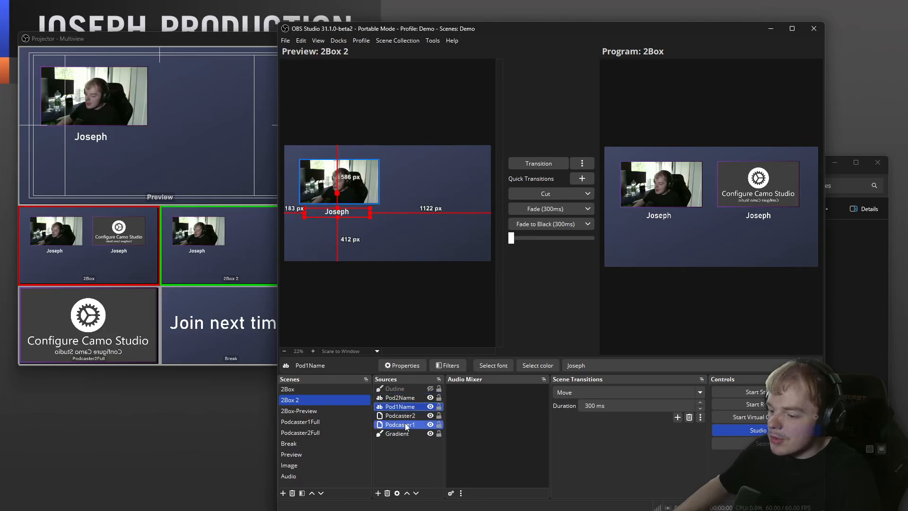
left_click_drag(354, 195, 402, 208)
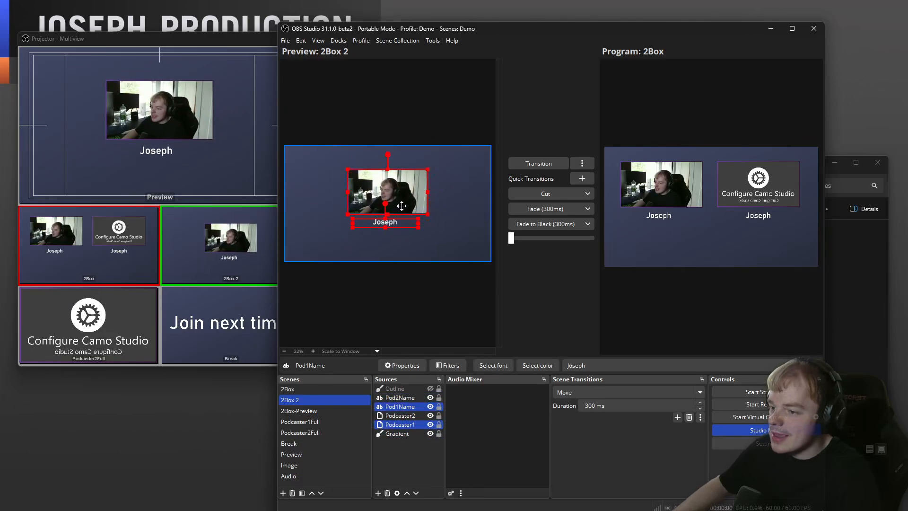
Turn off Studio Mode, set the Move transition's duration to 2000 ms and test it by switching between 2Box and 2Box 2.
left_click(331, 390)
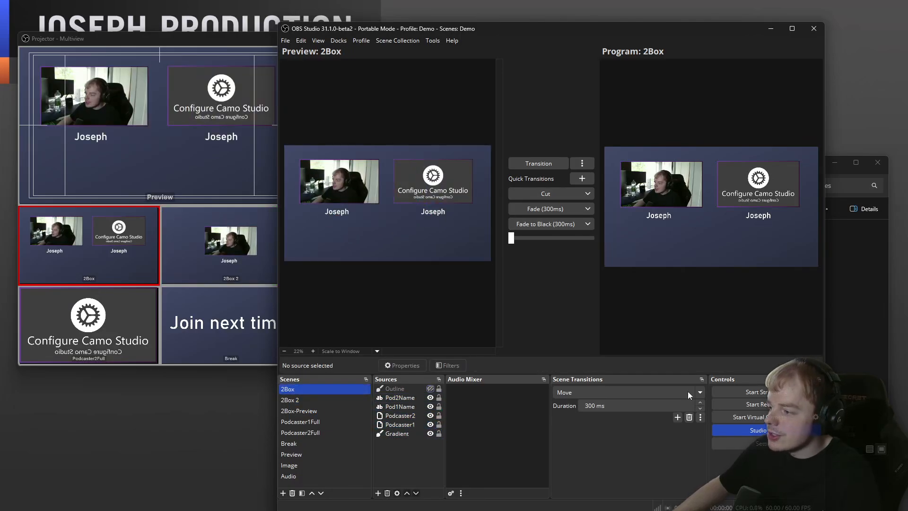
left_click(754, 431)
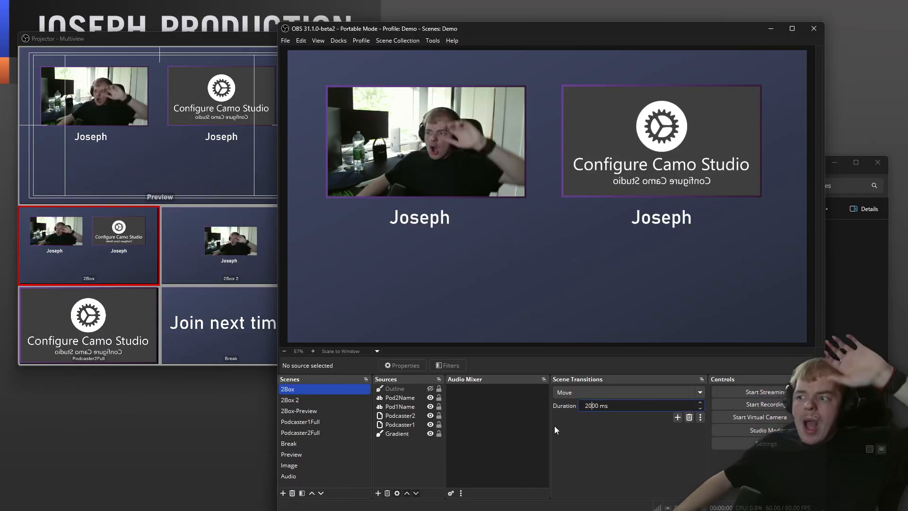
left_click(319, 400)
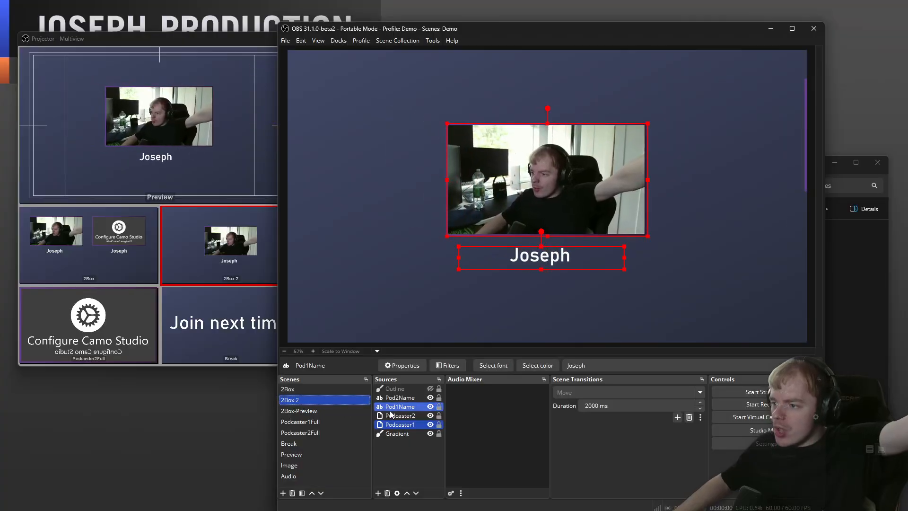
left_click(325, 388)
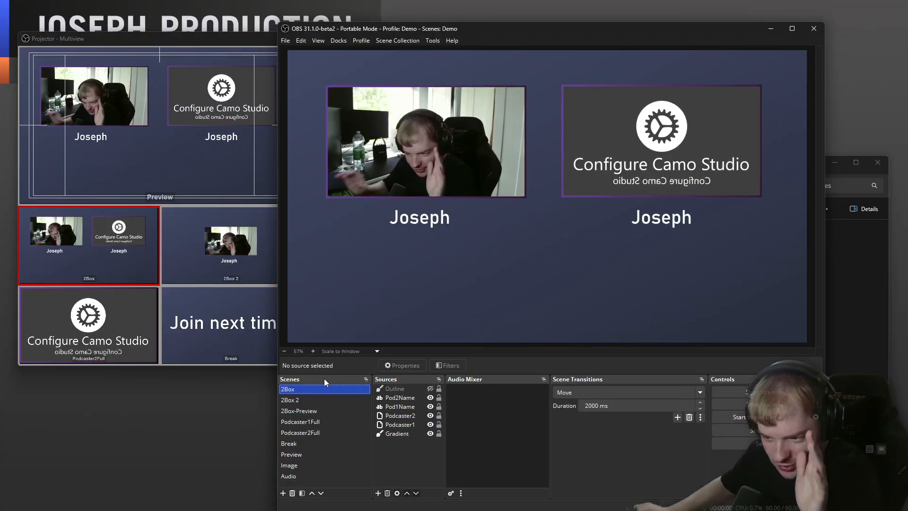
left_click(335, 397)
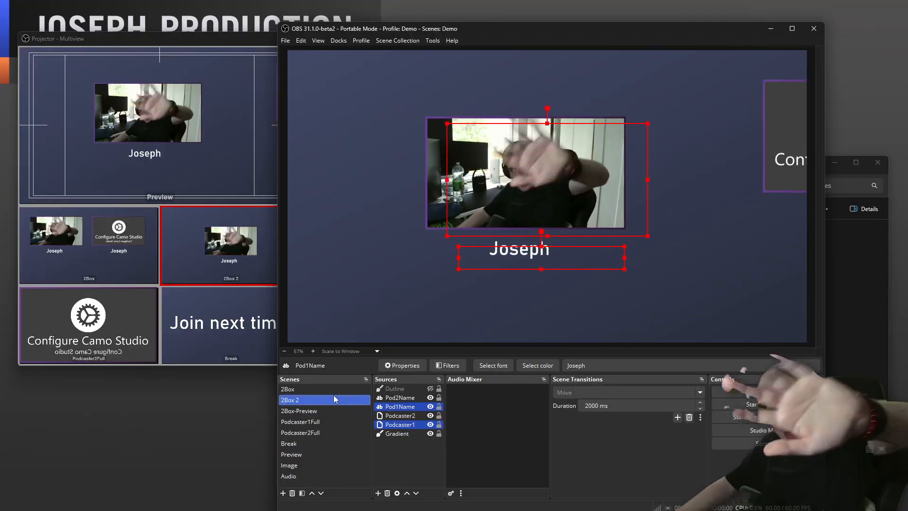
Examine the placement of the Pod1Name text in 2Box 2 and return to the 2Box scene.
left_click(407, 468)
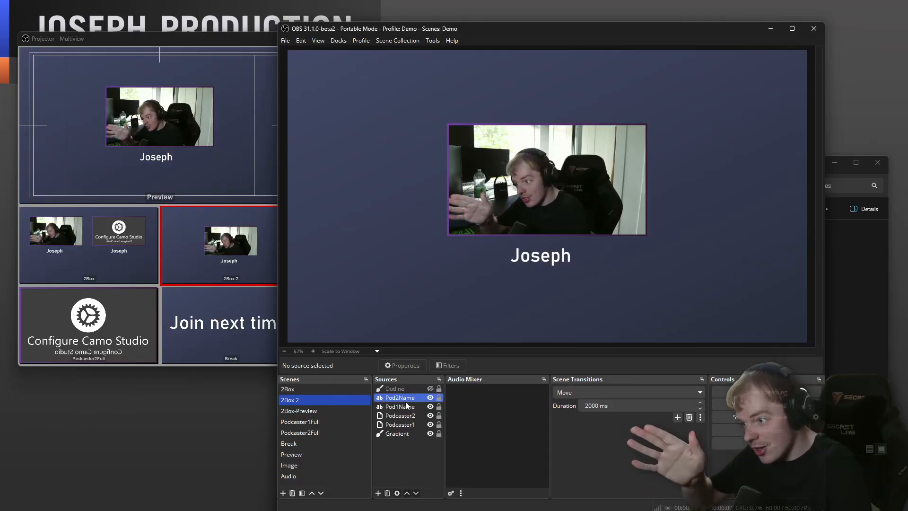
left_click(570, 246)
left_click(540, 258)
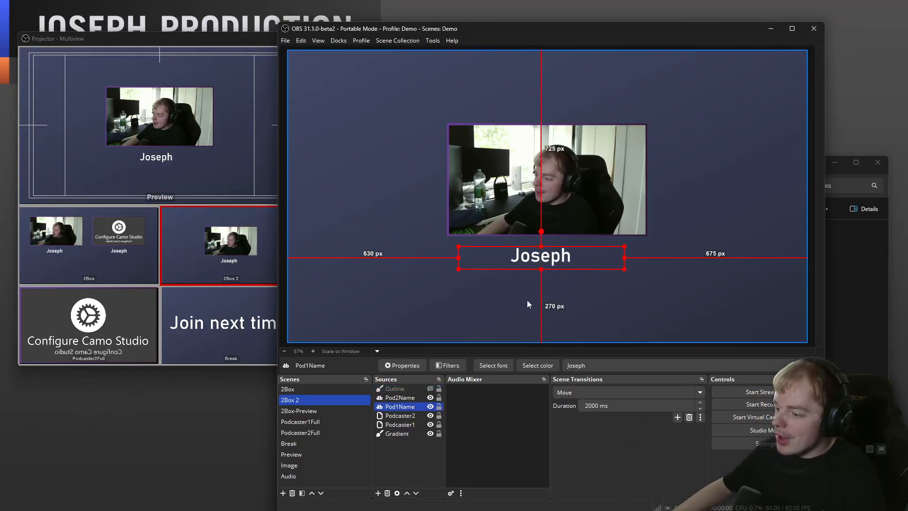
left_click(294, 389)
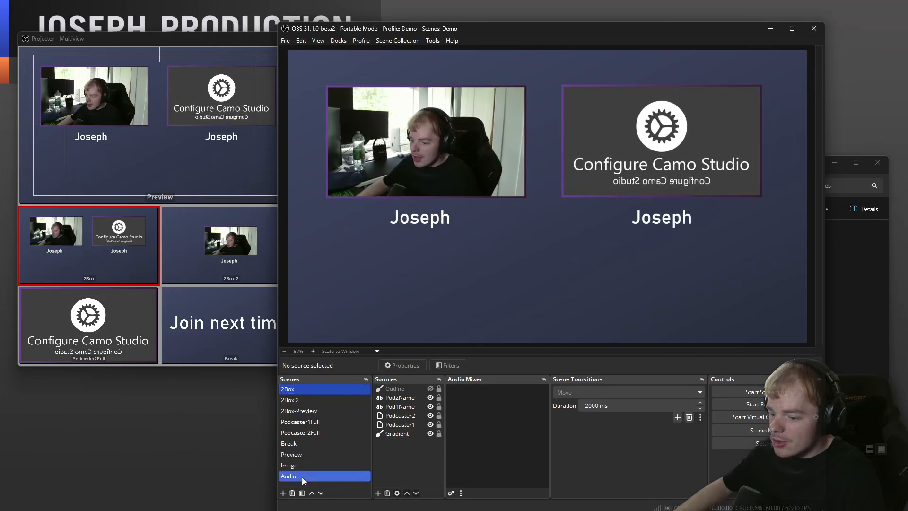
Add a new scene named LowerThird.
left_click(283, 492)
type("LowerThird")
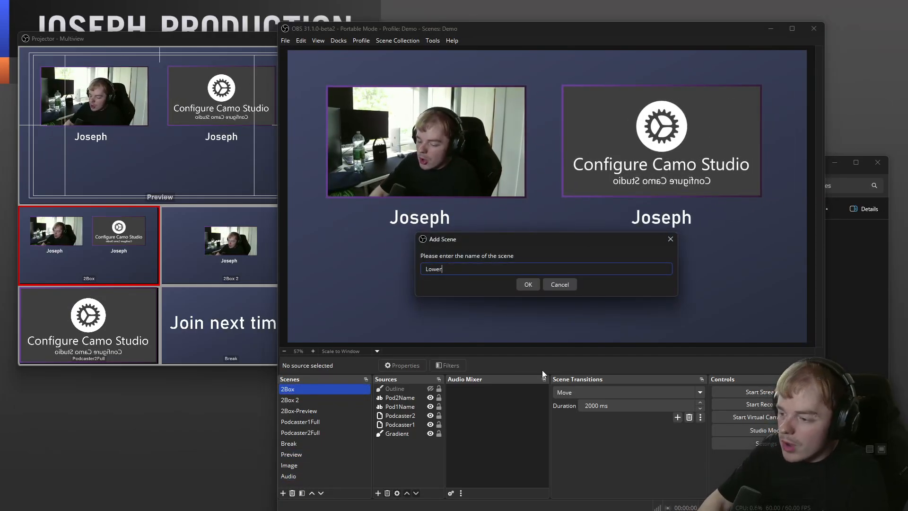
key("Return")
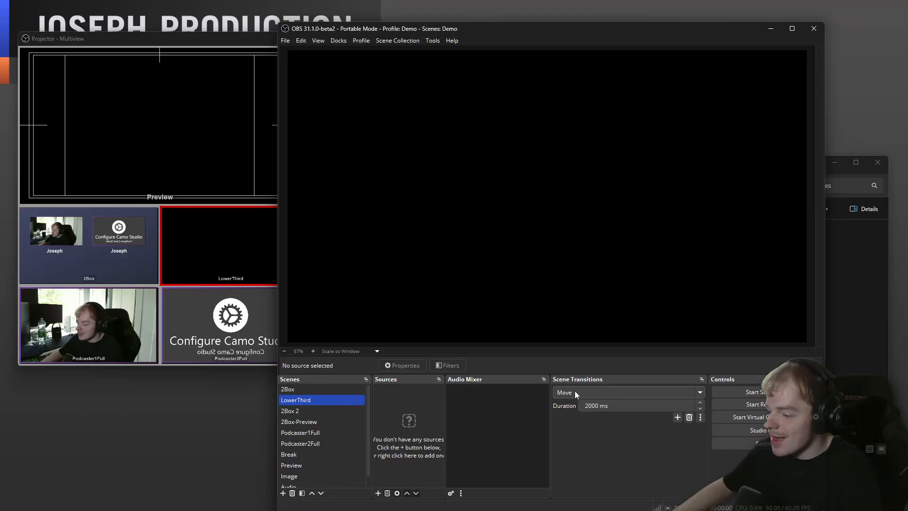
Change the scene transition to Cut and add a Gradient source to LowerThird with #1b191d as its From Color.
left_click(575, 393)
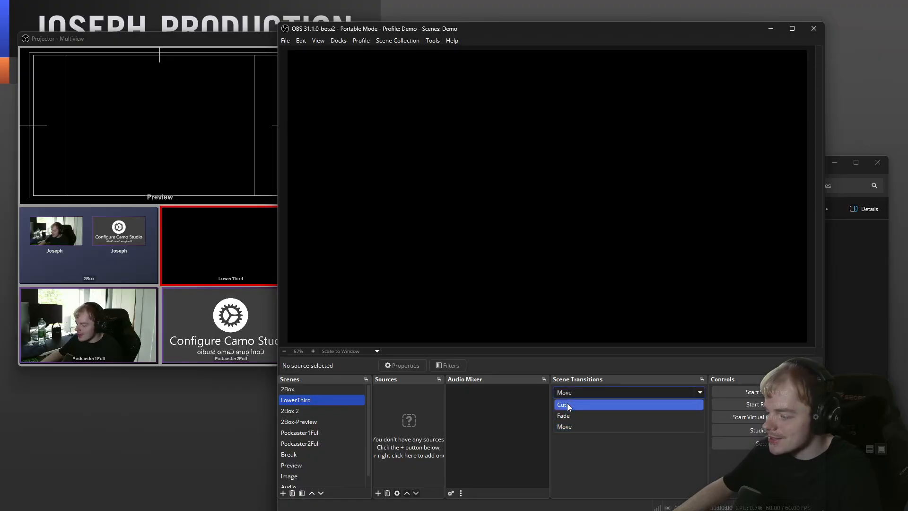
left_click(567, 403)
left_click(378, 493)
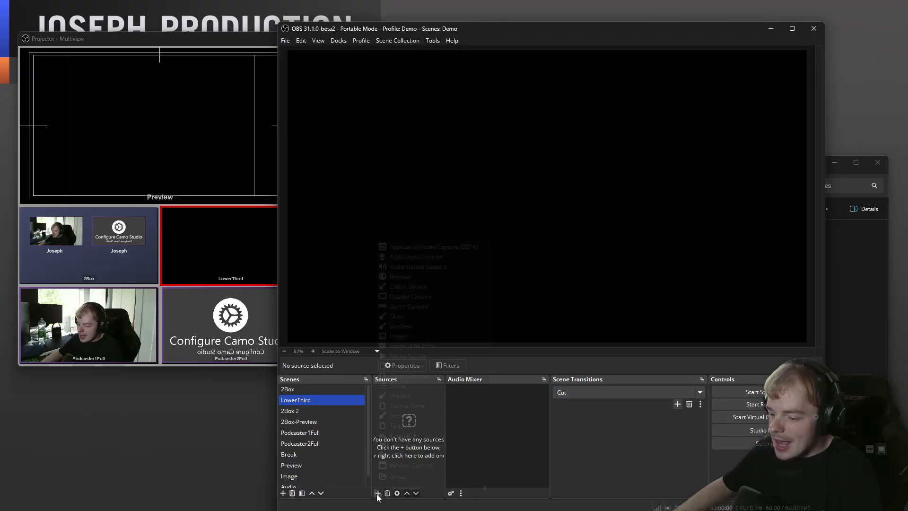
left_click(422, 327)
left_click(578, 332)
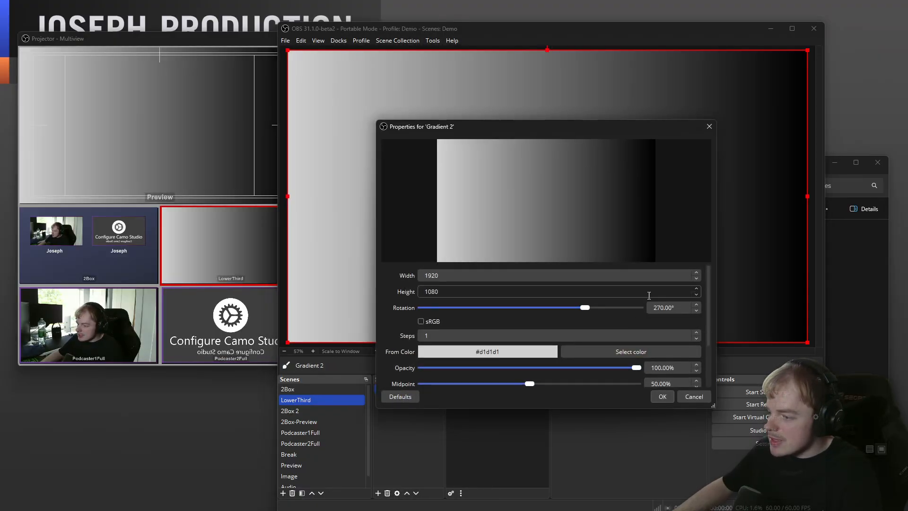
left_click(631, 351)
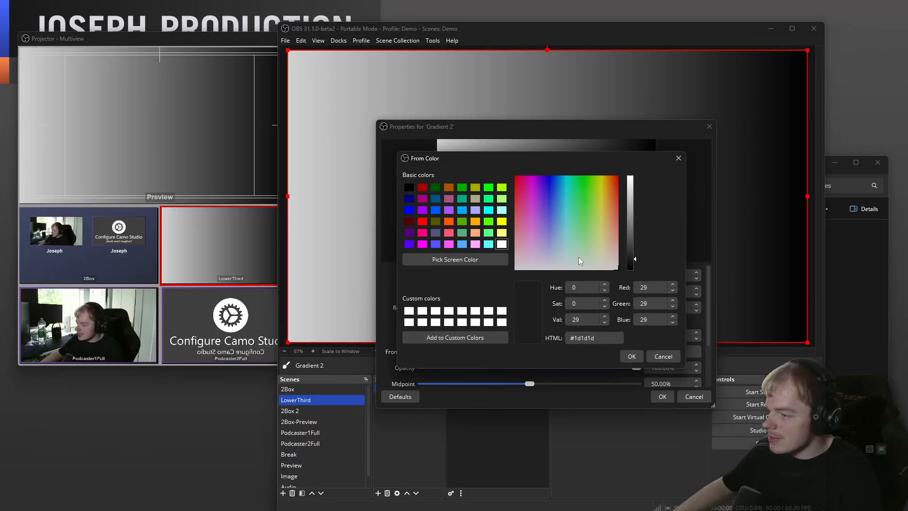
left_click(632, 356)
Set the gradient's To Color to a dark grey and accept its properties.
scroll(567, 365, "down", 2)
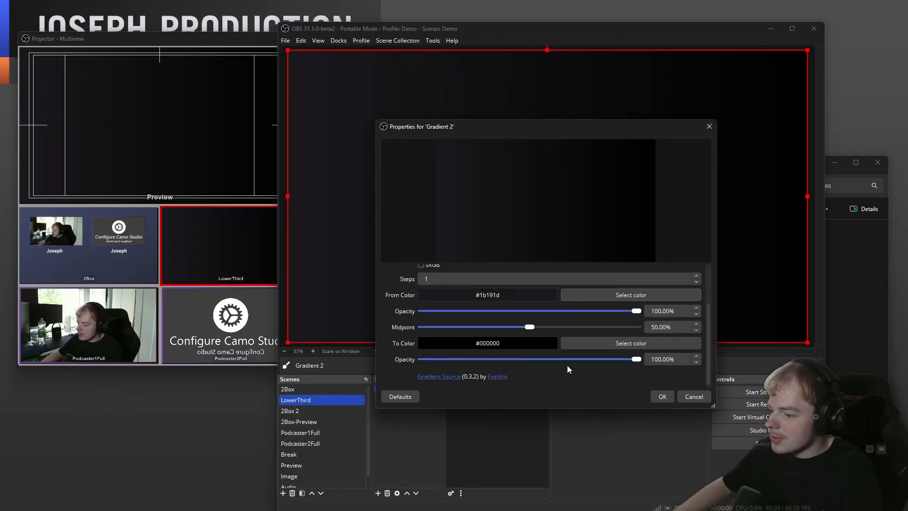
left_click(672, 343)
left_click(631, 246)
left_click(518, 258)
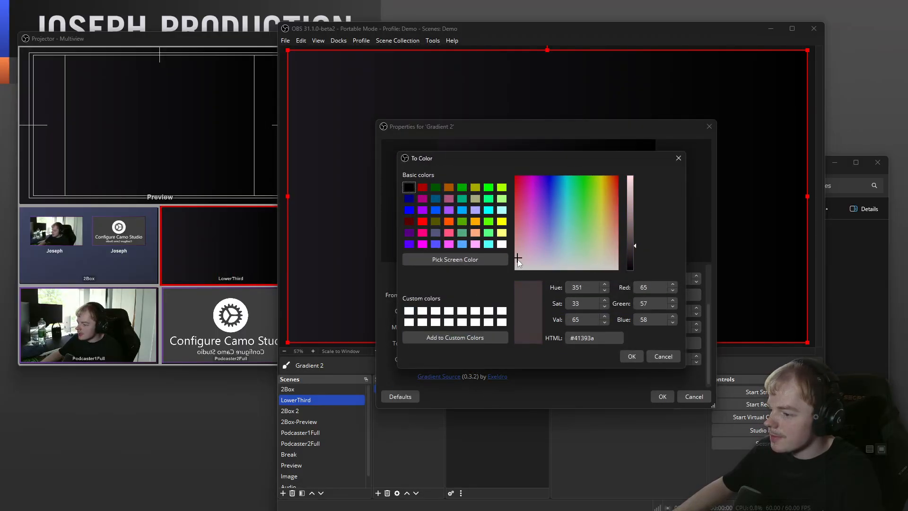
left_click(631, 357)
left_click(662, 396)
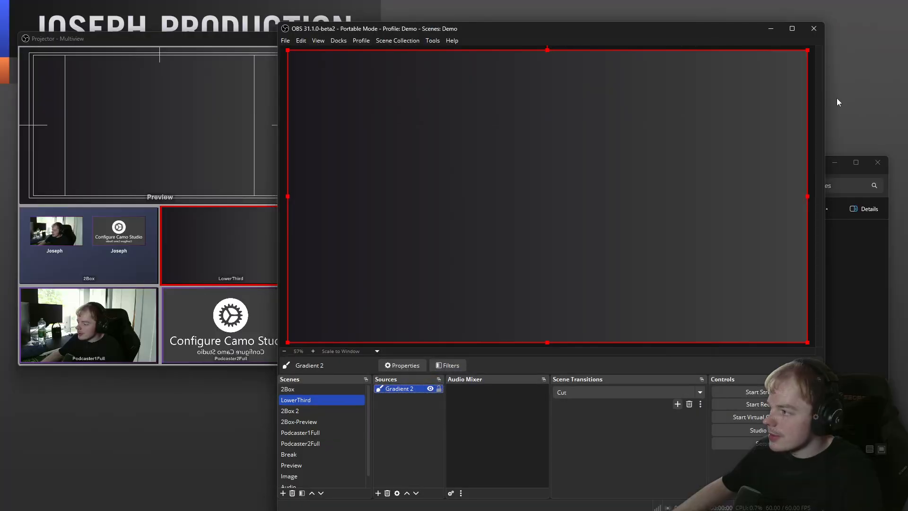
Shrink the gradient to a bar about 816 by 138 px and place it in the canvas's lower left area.
left_click_drag(808, 50, 509, 304)
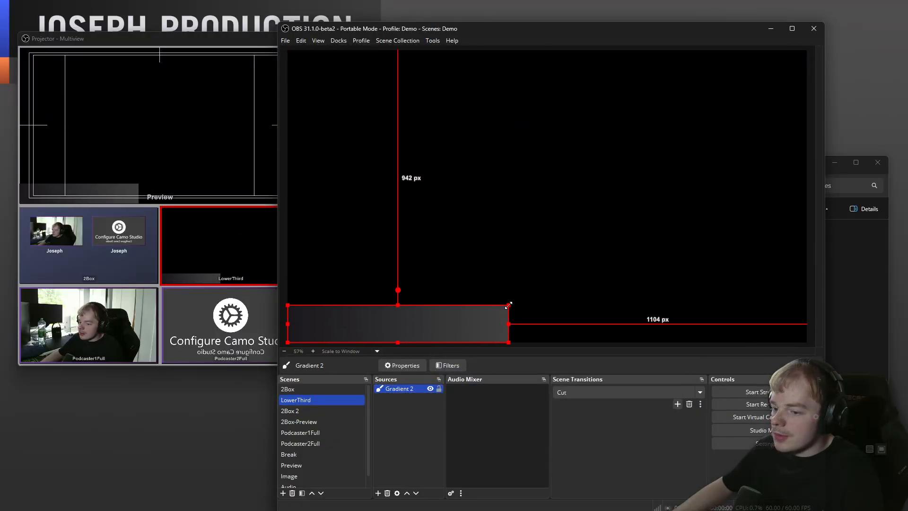
left_click_drag(454, 324, 536, 270)
left_click(496, 340)
Add a Text (GDI+) source named LTText to the LowerThird scene with the text "Colour: Red".
left_click(378, 493)
left_click(416, 434)
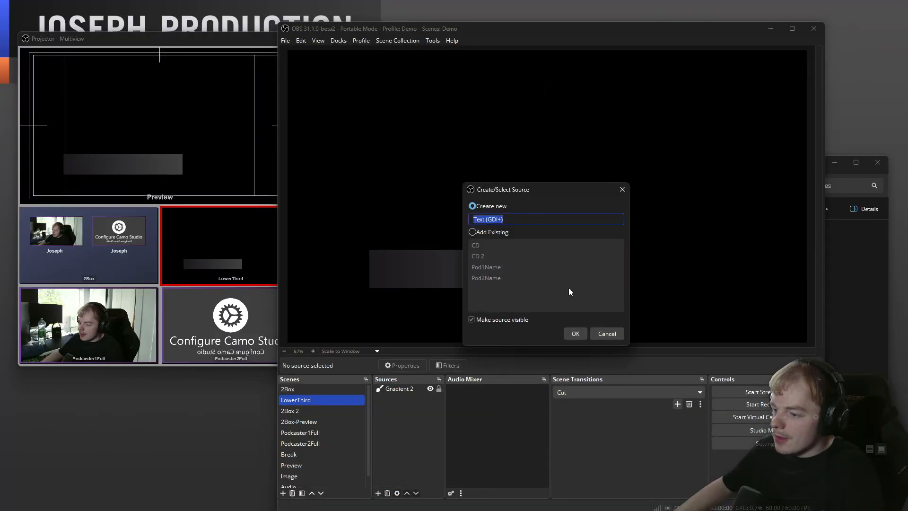
type("LTText")
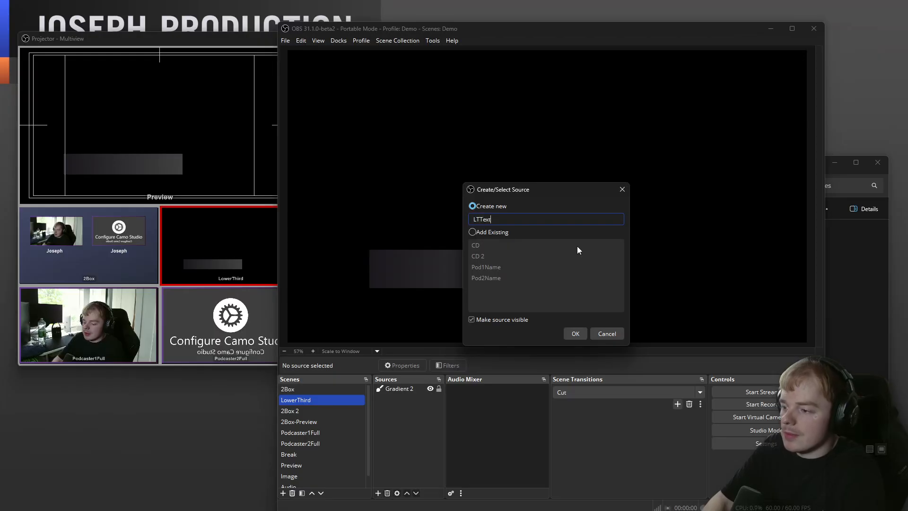
key("Return")
left_click(610, 305)
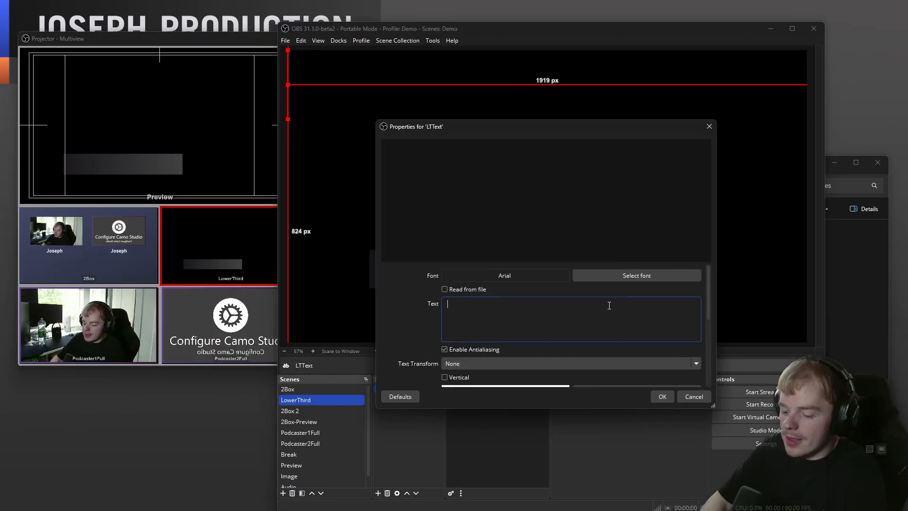
type("Jo")
key("BackSpace")
key("BackSpace")
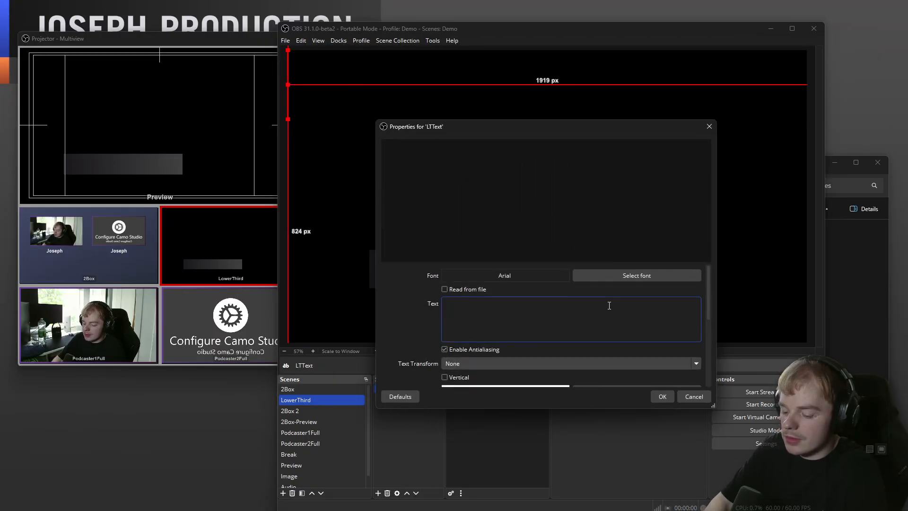
type("Colour: R")
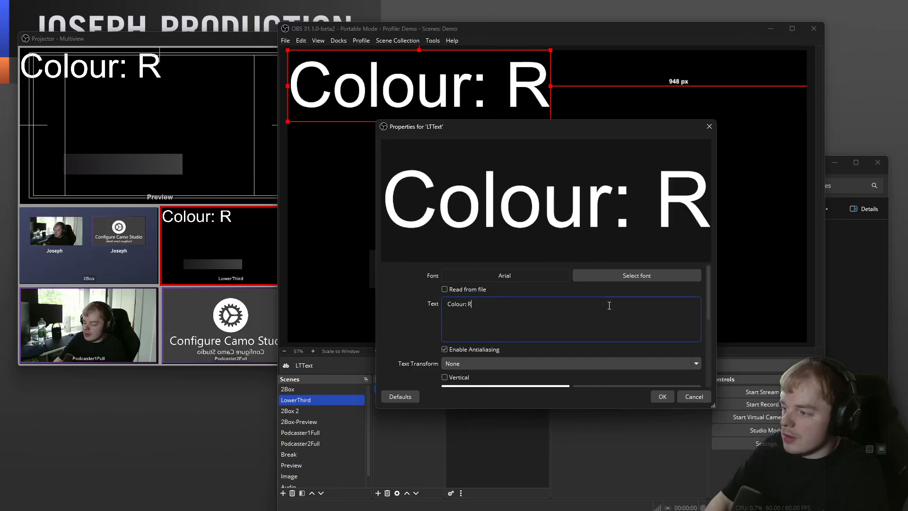
type("ed")
left_click(663, 396)
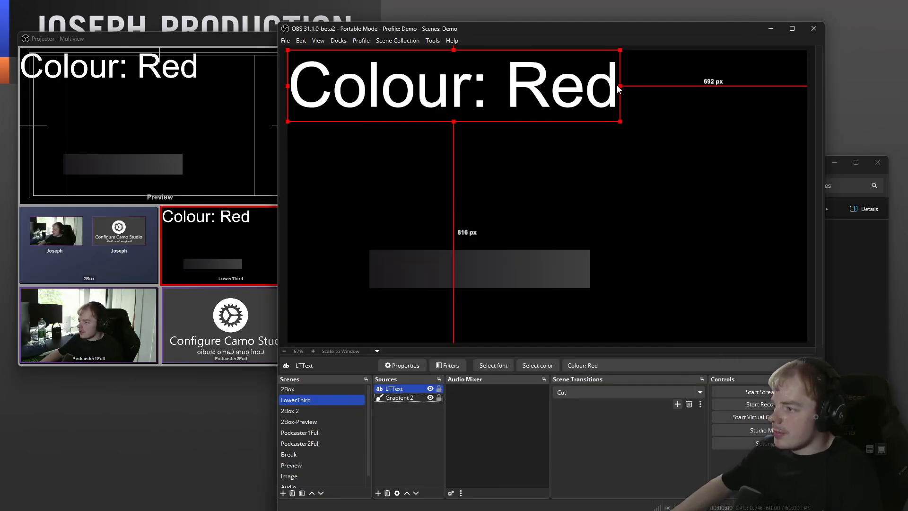
Scale LTText down onto the gradient bar and set its font to Barlow.
left_click_drag(617, 88, 497, 280)
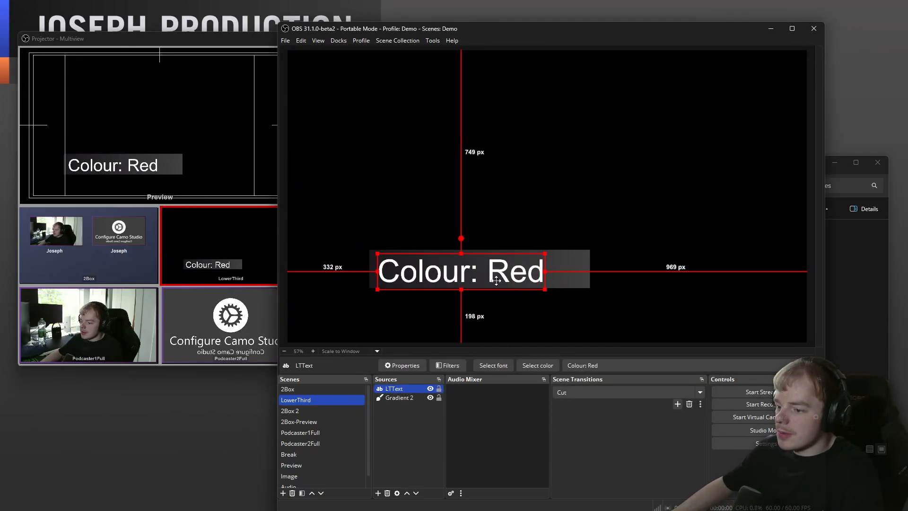
left_click(487, 365)
left_click(483, 252)
scroll(482, 245, "down", 3)
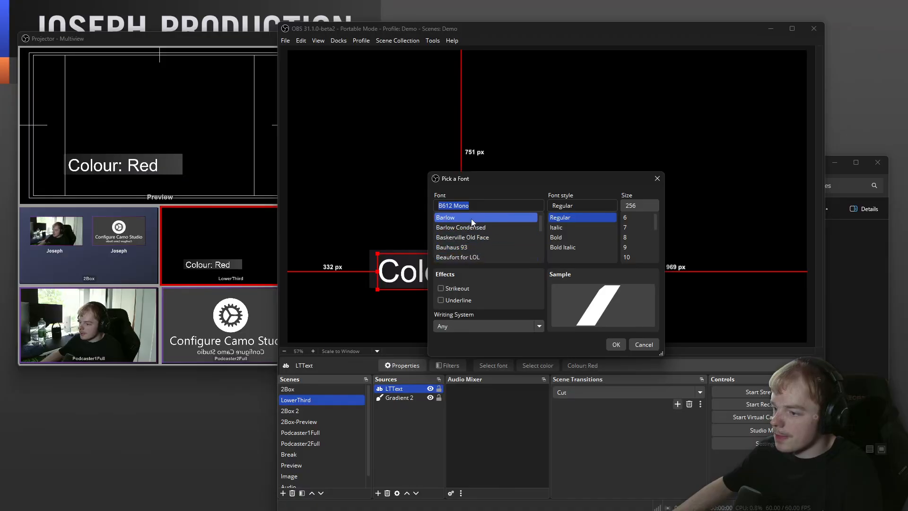
left_click(472, 220)
left_click(616, 344)
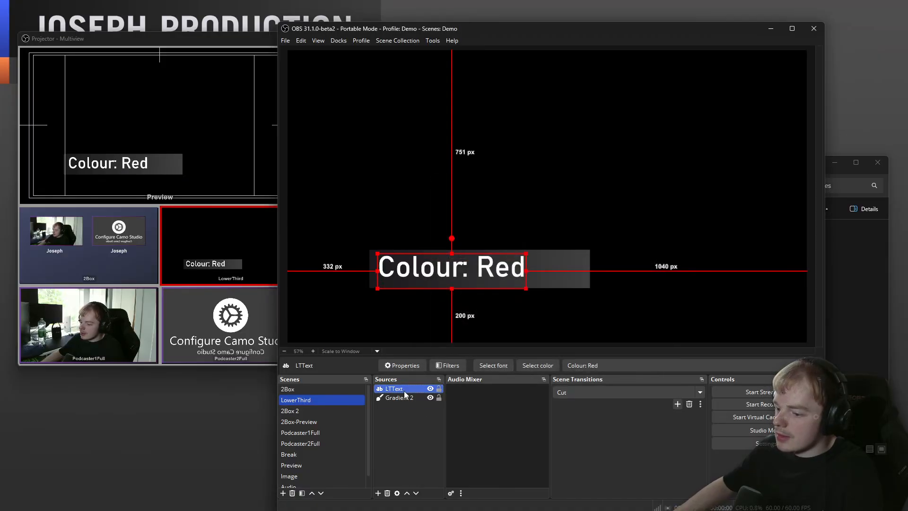
Set LTText's scale filtering to Bilinear and reset its transform.
right_click(404, 390)
mouse_move(482, 210)
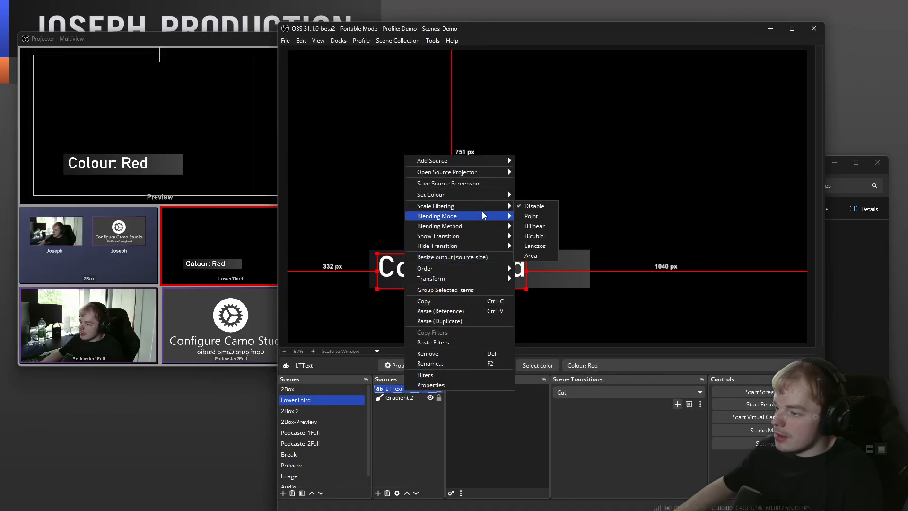
left_click(546, 227)
left_click_drag(470, 271, 489, 275)
right_click(489, 275)
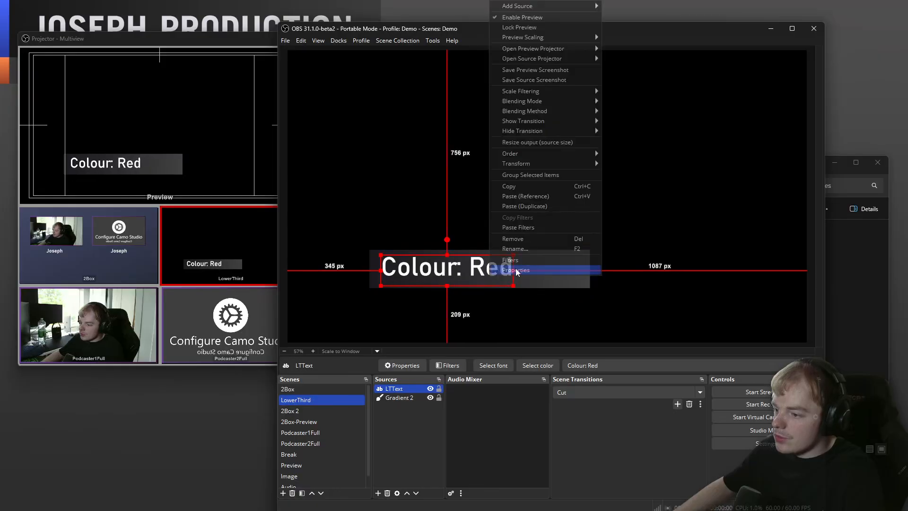
left_click(466, 265)
key("ctrl+r")
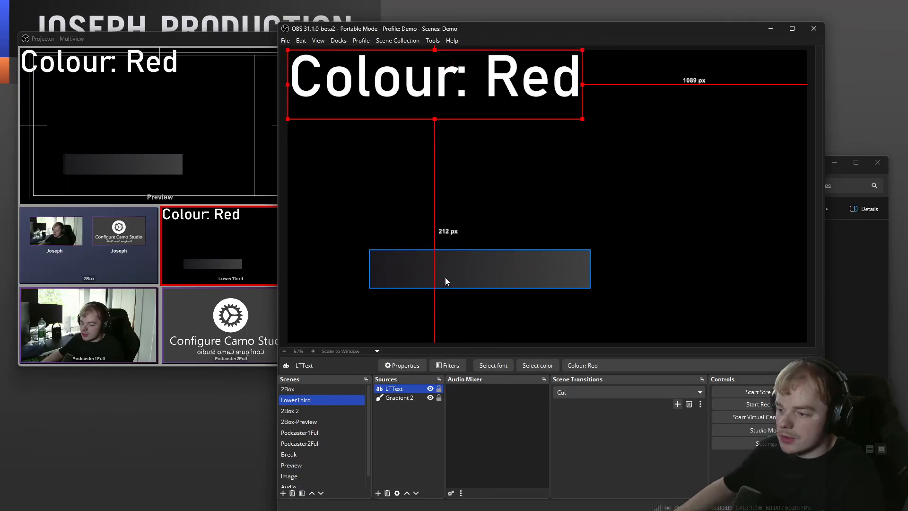
Edit LTText's transform and set its bounding box type to Maximum size only.
right_click(399, 389)
mouse_move(497, 278)
left_click(527, 275)
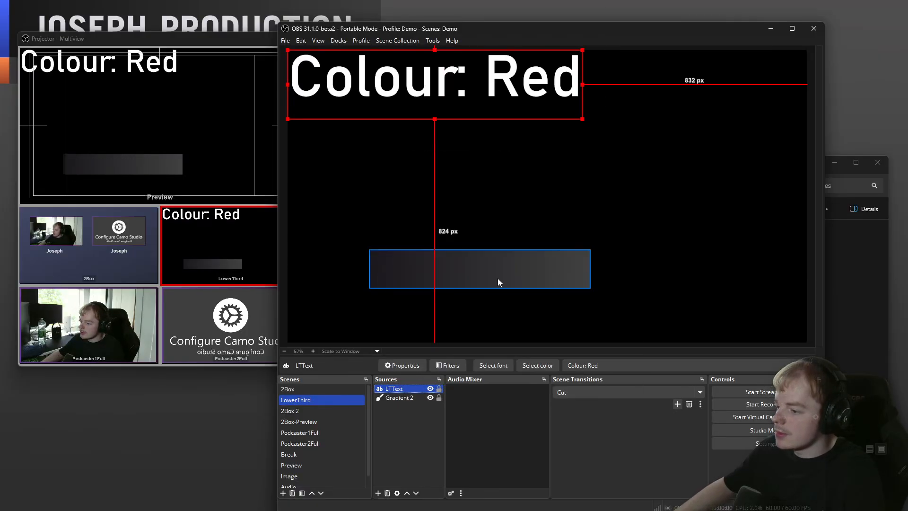
right_click(413, 391)
left_click(553, 272)
left_click(550, 259)
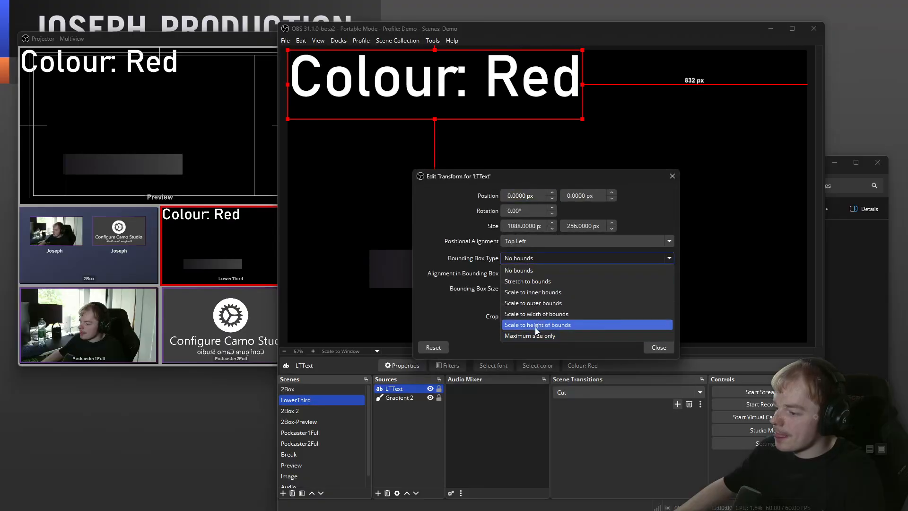
left_click(532, 336)
Place LTText over the gradient bar with a shallower bounding box and align the text Centre Left in it.
left_click_drag(550, 71, 611, 238)
left_click_drag(564, 174, 868, 305)
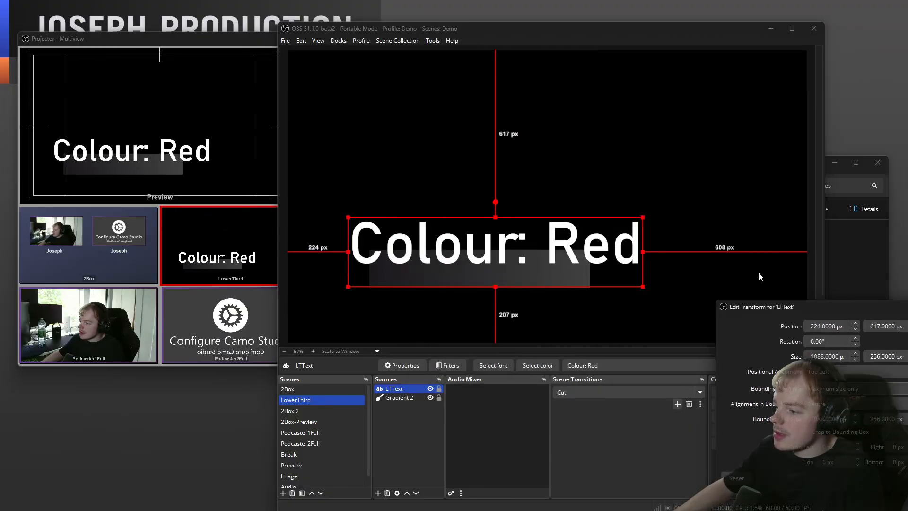
left_click_drag(641, 287, 598, 281)
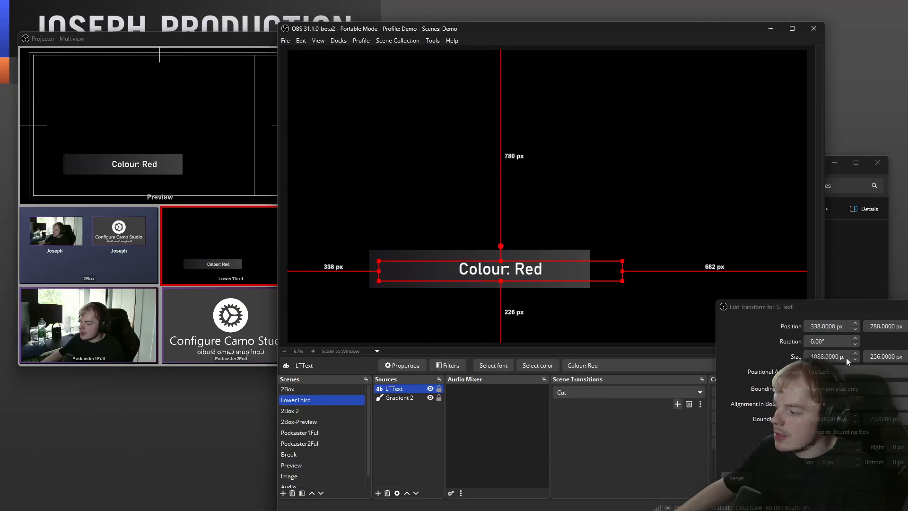
left_click(844, 405)
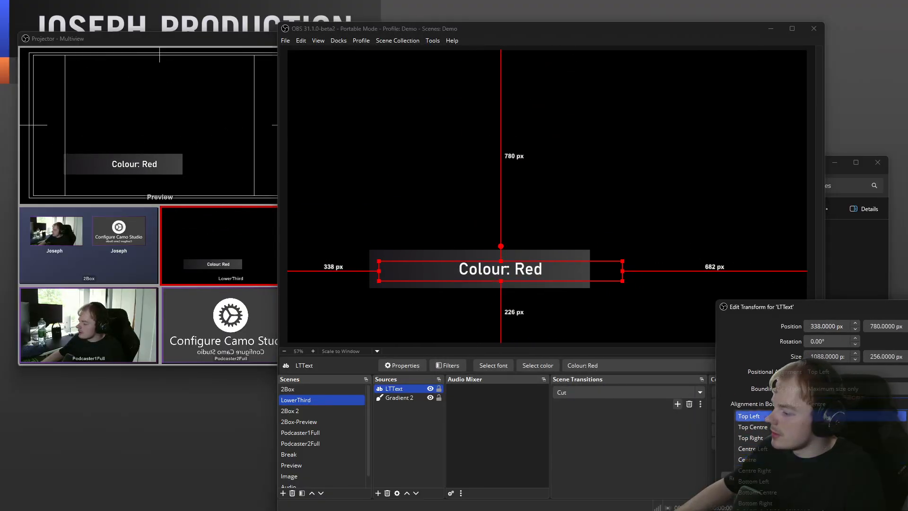
left_click(782, 452)
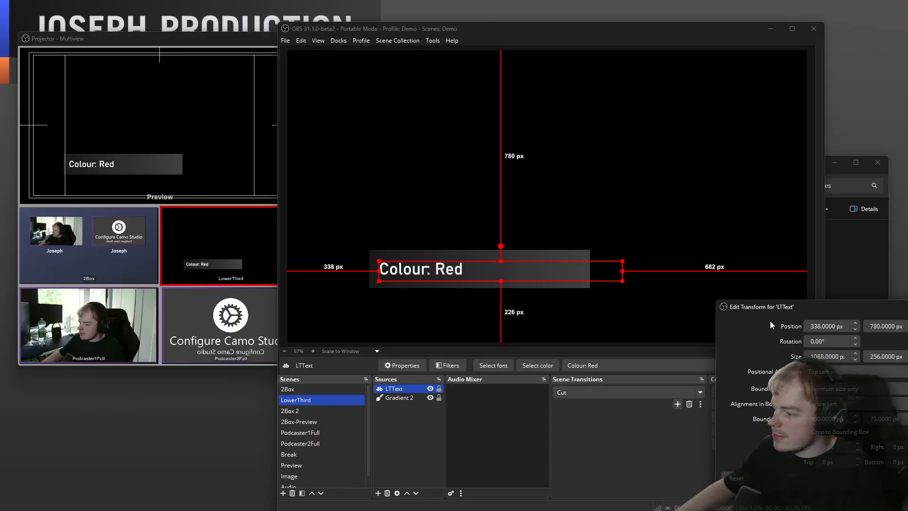
Resize LTText's bounding box to about 559 by 107 px and place it within the gradient bar, then finish the transform edit.
left_click_drag(785, 307, 467, 330)
left_click_drag(625, 273, 556, 258)
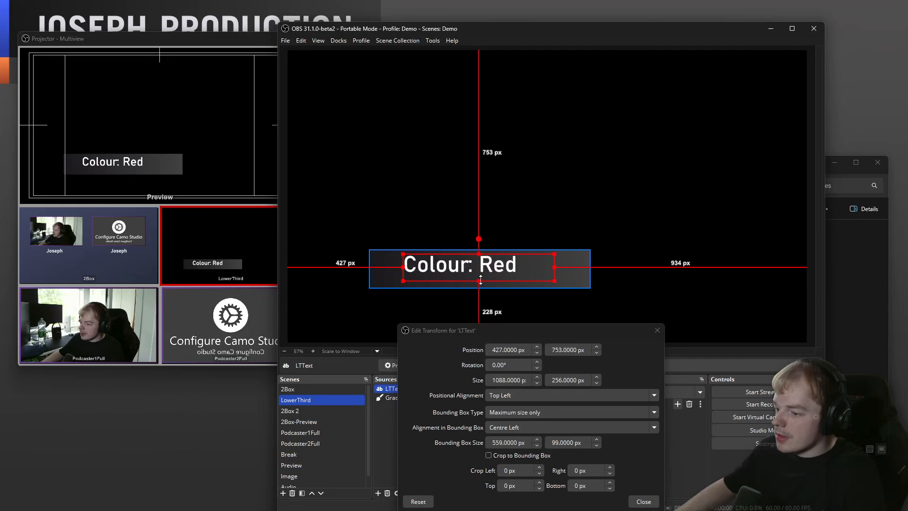
left_click_drag(481, 280, 501, 270)
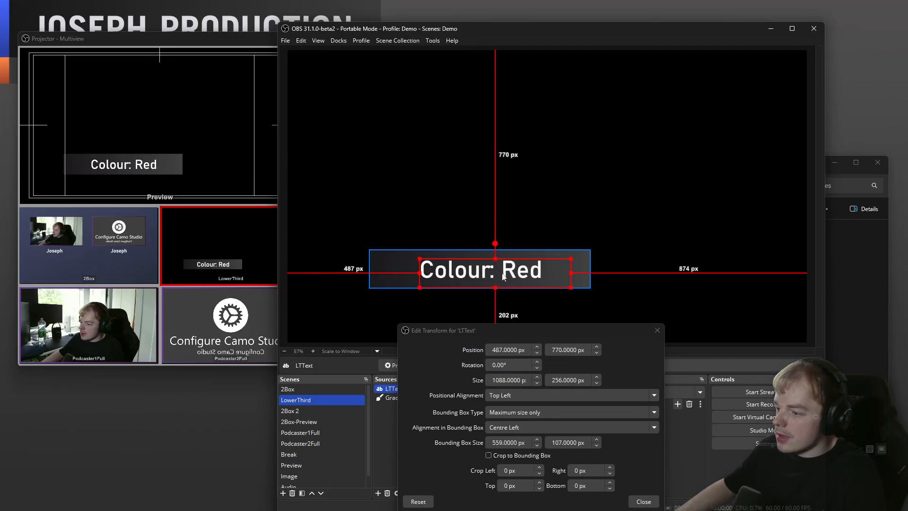
left_click(657, 331)
left_click(410, 445)
In the 2Box-Preview scene, set the PreviewRender source to clone the Preview scene.
left_click(332, 412)
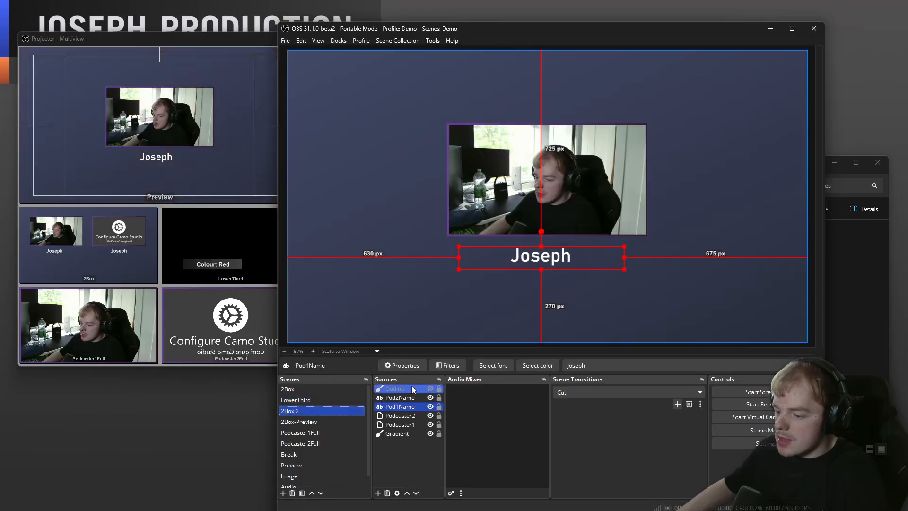
left_click(326, 421)
left_click(388, 390)
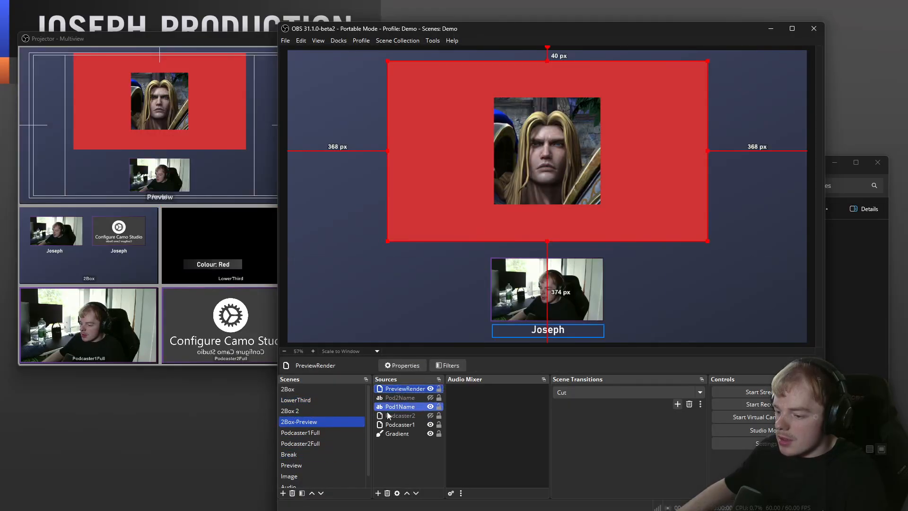
left_click(338, 465)
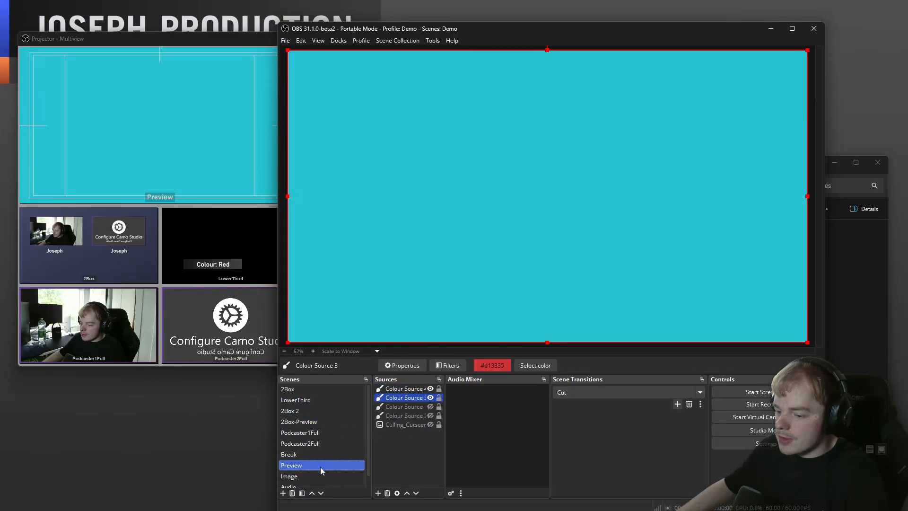
left_click(311, 411)
left_click(320, 421)
double_click(400, 389)
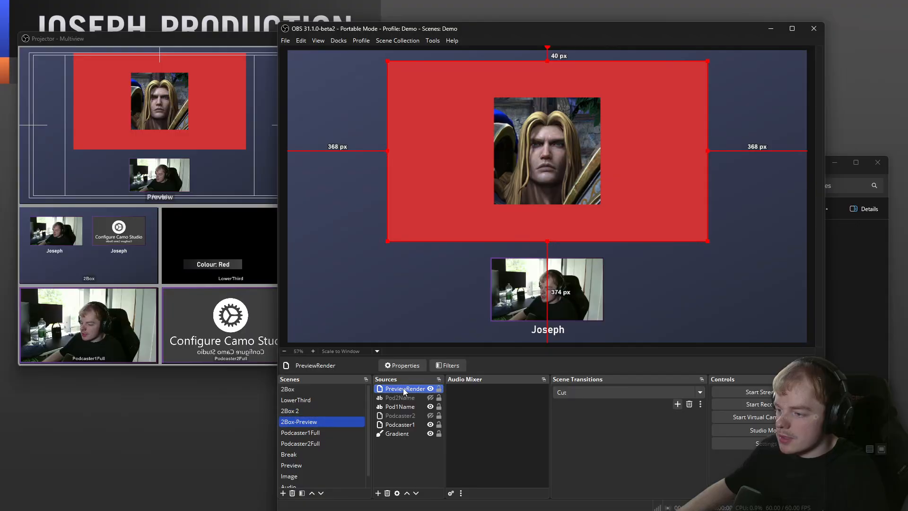
left_click(699, 291)
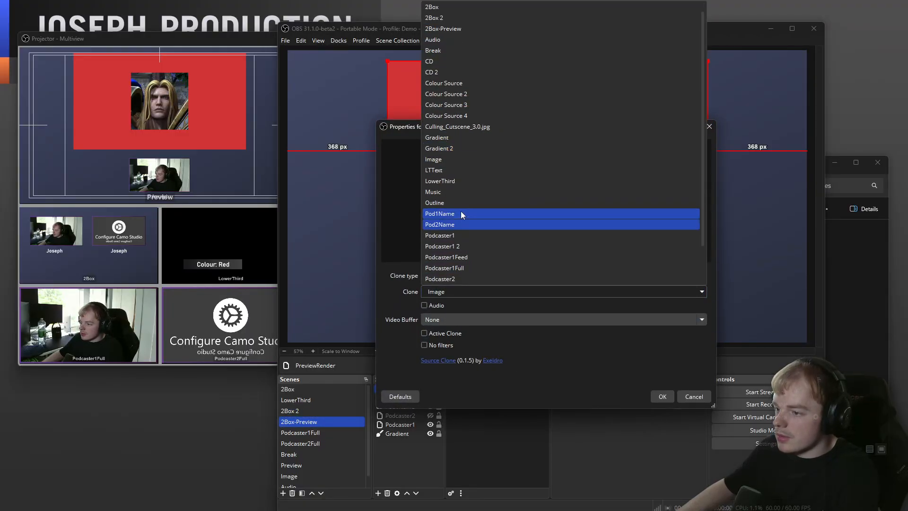
scroll(466, 163, "down", 2)
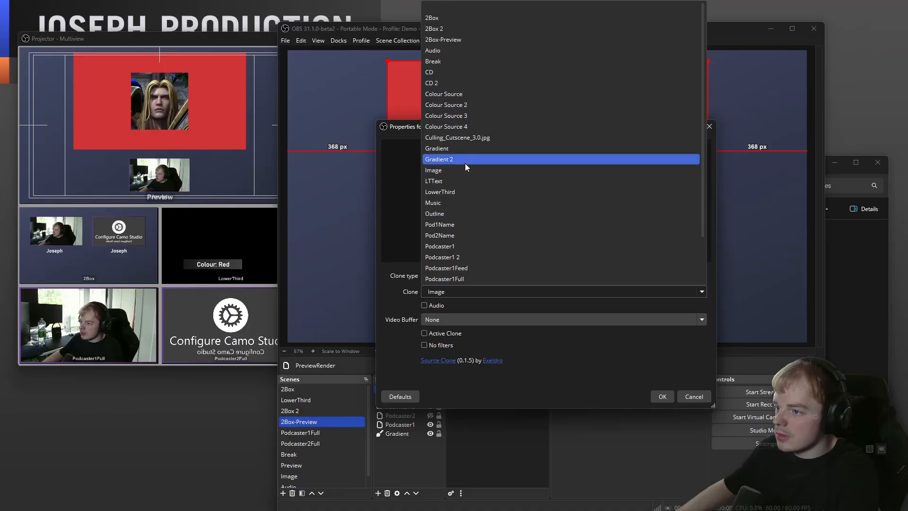
left_click(452, 268)
left_click(663, 396)
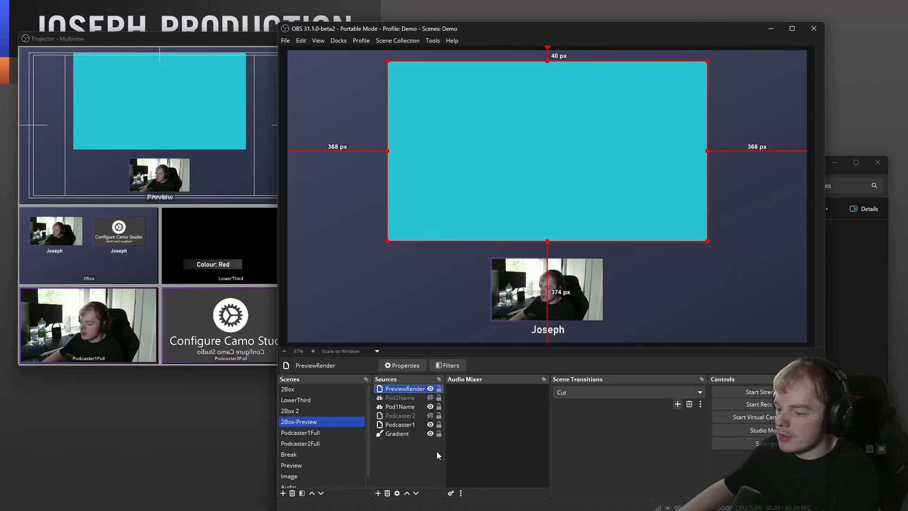
left_click(317, 411)
left_click(407, 468)
left_click(379, 415)
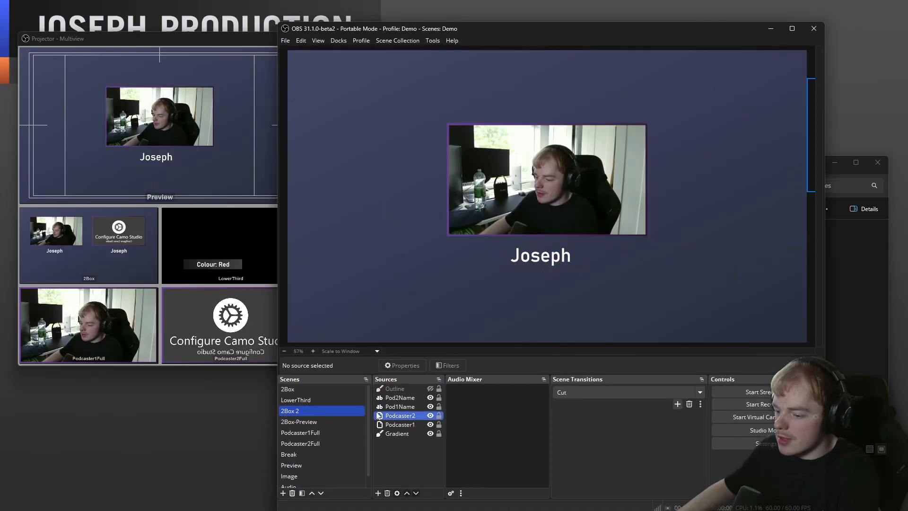
Add the existing PreviewRender source clone to the LowerThird scene.
left_click(311, 401)
left_click(378, 493)
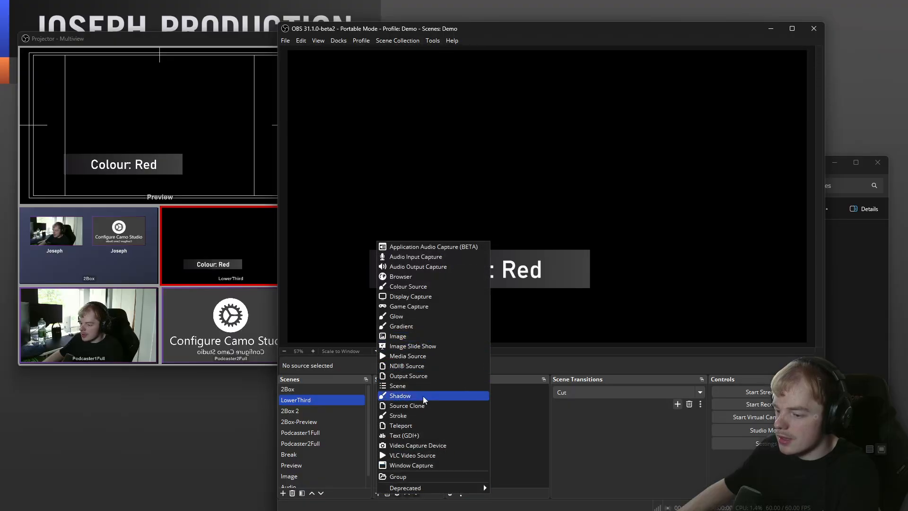
left_click(431, 407)
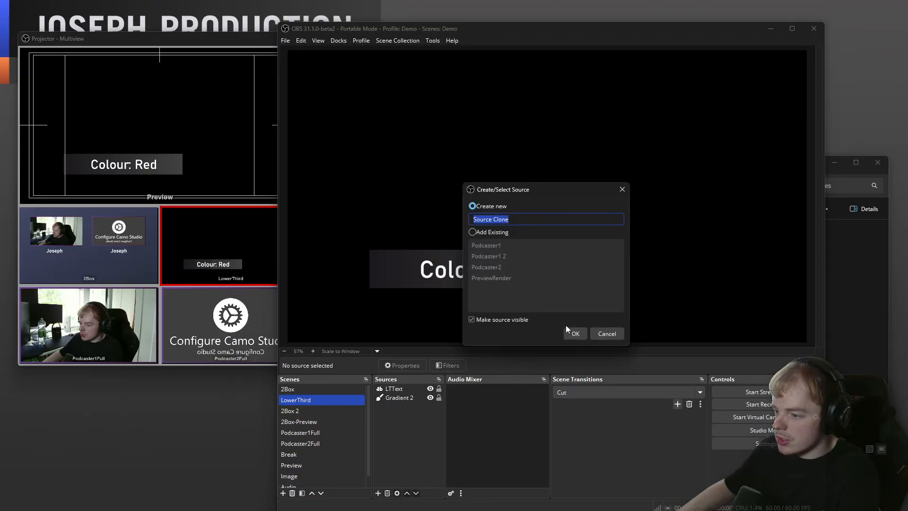
left_click(494, 233)
left_click(510, 278)
left_click(575, 334)
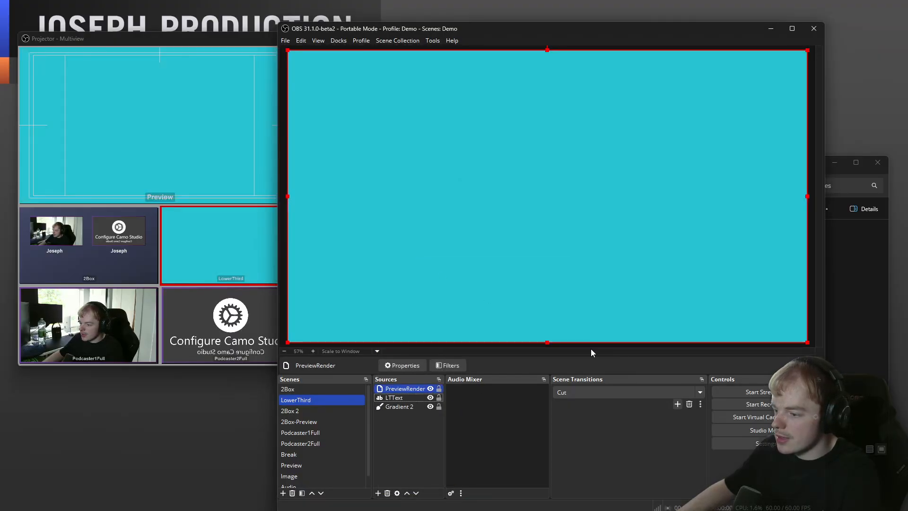
Set PreviewRender's bounding box type to Stretch to bounds in its transform settings.
right_click(392, 389)
mouse_move(454, 274)
left_click(524, 279)
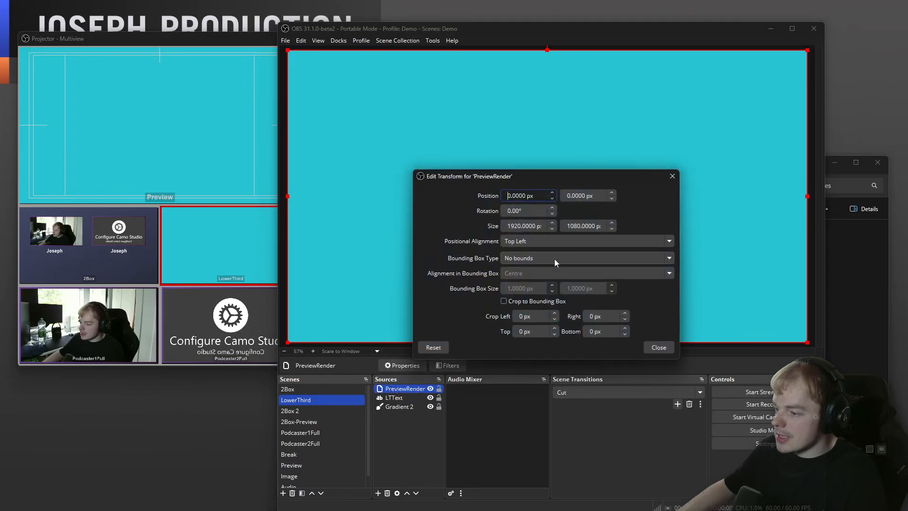
left_click(555, 259)
left_click(540, 282)
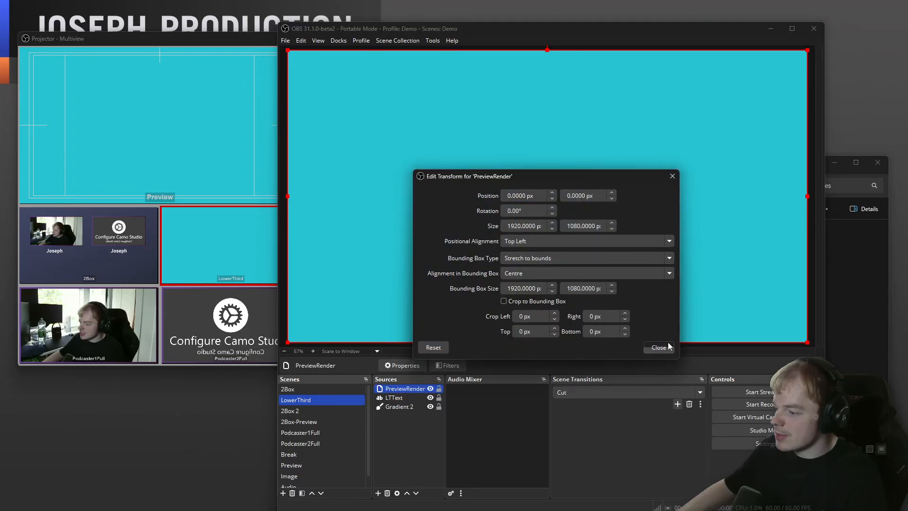
left_click(659, 347)
Shrink PreviewRender to a block of about 110 by 126 px and place it at the gradient bar's left end.
left_click_drag(807, 51, 401, 285)
left_click(336, 295)
left_click(383, 267)
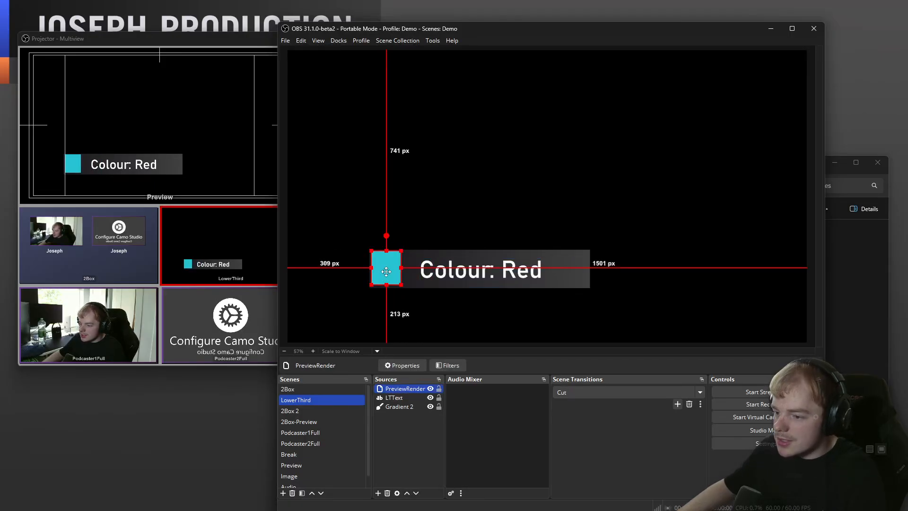
left_click(339, 311)
Fit the PreviewRender block exactly against the gradient bar's left edge and stretch it to the bar's full height.
left_click(314, 351)
left_click(313, 351)
left_click(313, 351)
left_click(313, 351)
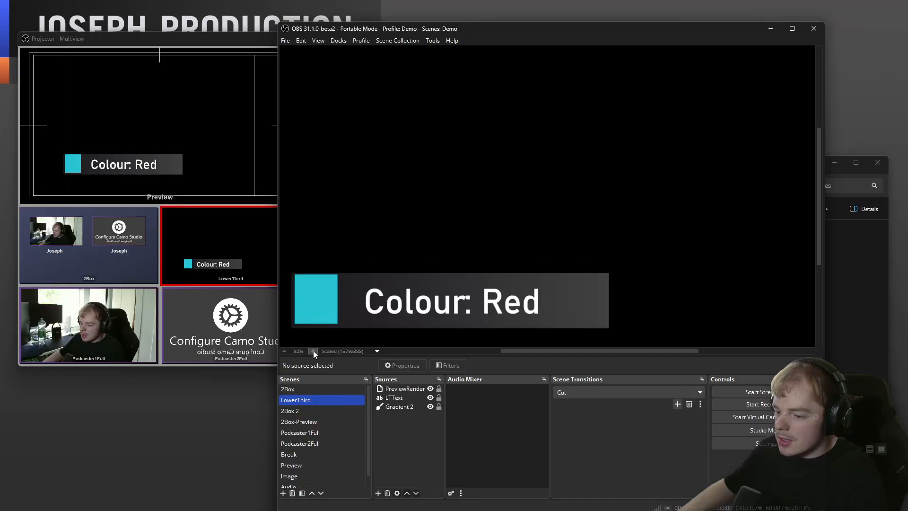
left_click(314, 351)
left_click(314, 351)
left_click(314, 351)
left_click(313, 351)
left_click(313, 351)
scroll(822, 228, "down", 5)
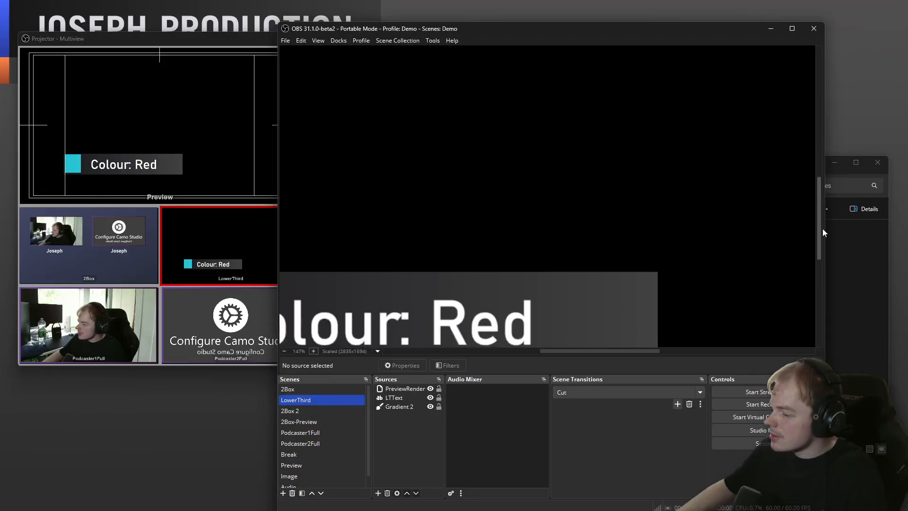
left_click_drag(581, 351, 492, 334)
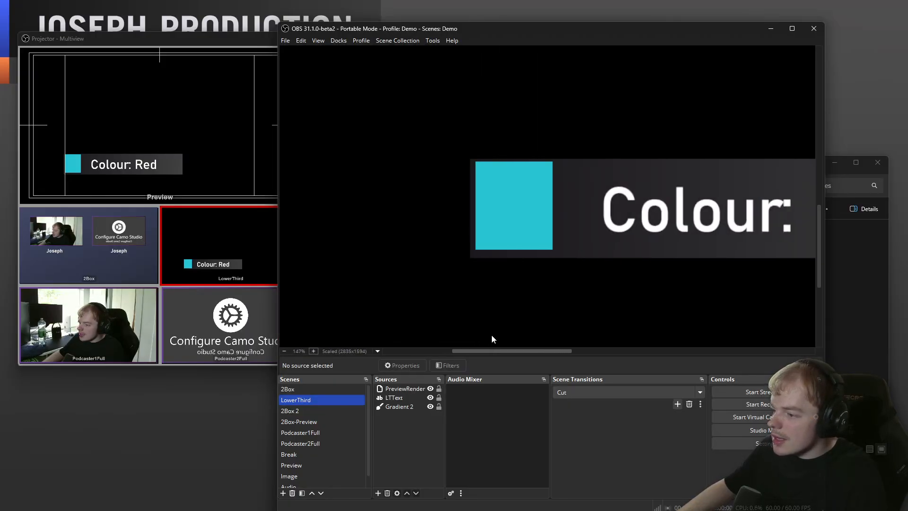
left_click(517, 217)
left_click_drag(517, 218, 513, 214)
left_click_drag(547, 246, 566, 259)
left_click(571, 250)
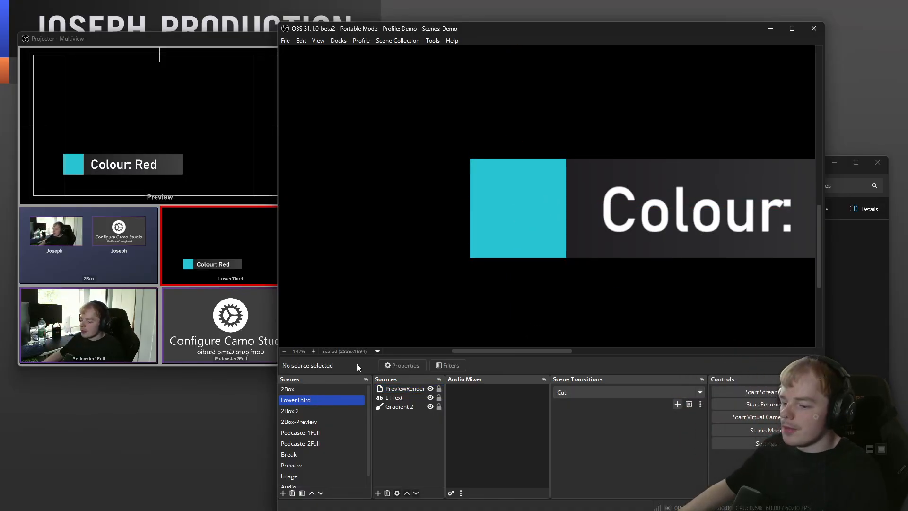
left_click(340, 360)
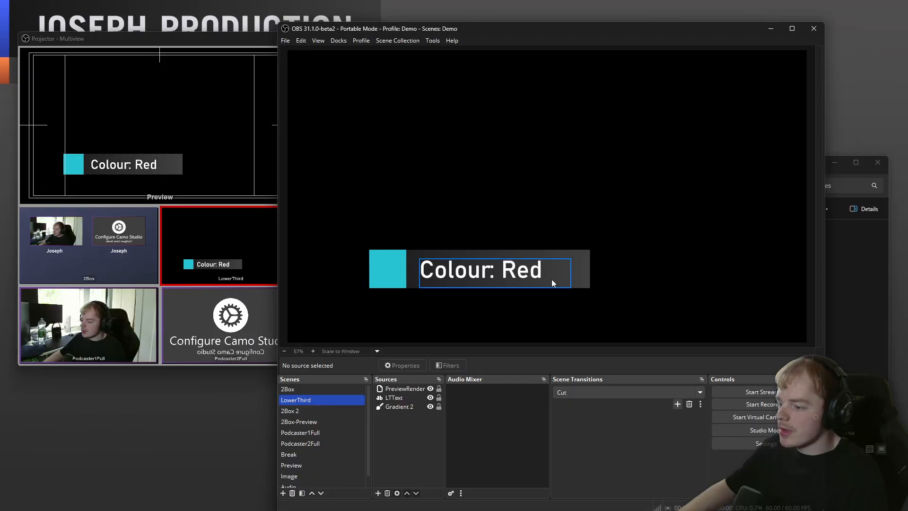
Group PreviewRender, LTText and Gradient 2 in the LowerThird scene.
left_click(402, 405)
left_click(402, 389, "shift")
right_click(400, 388)
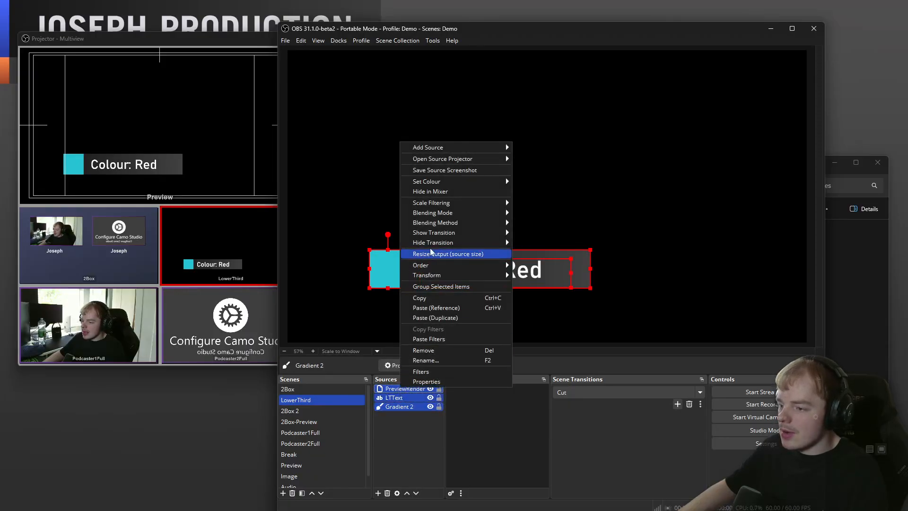
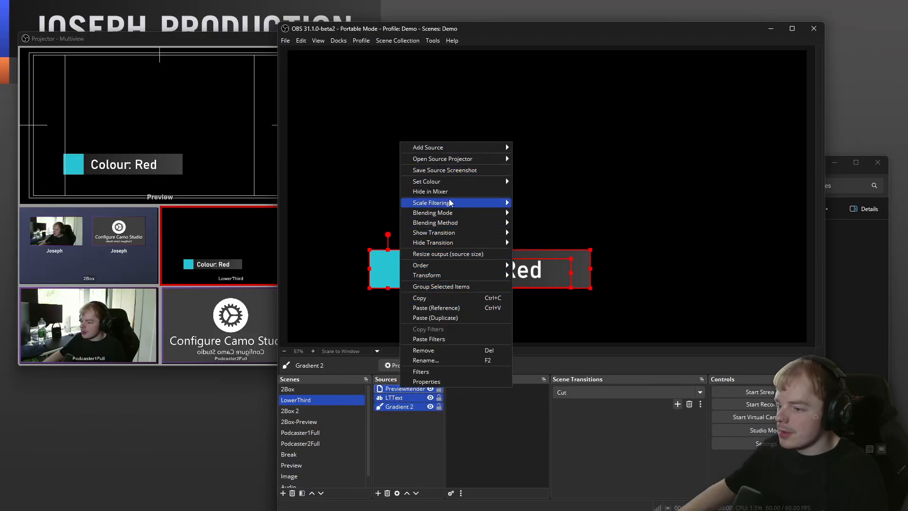
left_click(448, 287)
left_click(401, 422)
Give PreviewRender a Slide show transition entering from the left and test it by hiding and showing the source.
left_click(404, 398)
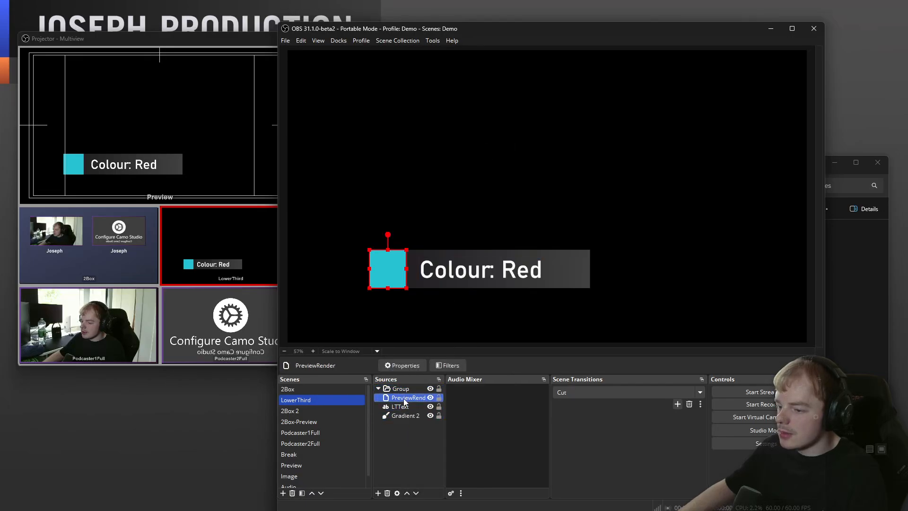
right_click(404, 398)
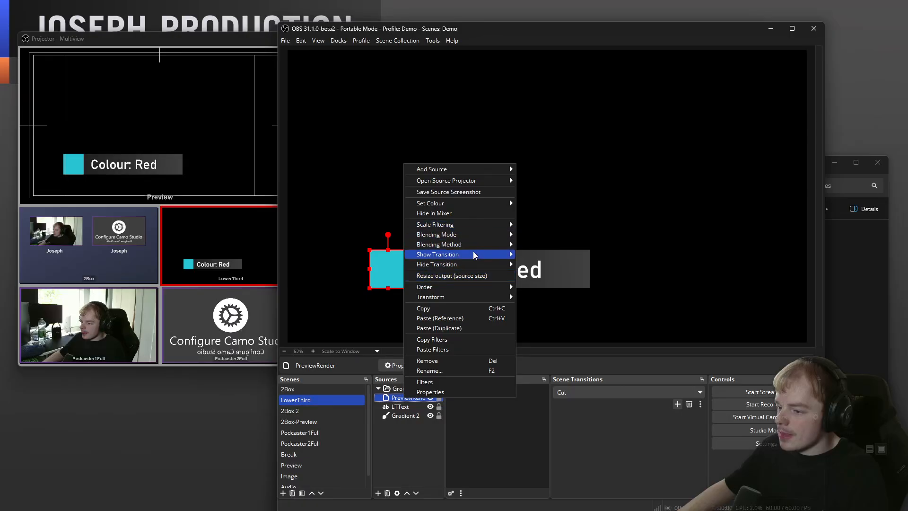
mouse_move(475, 255)
left_click(551, 314)
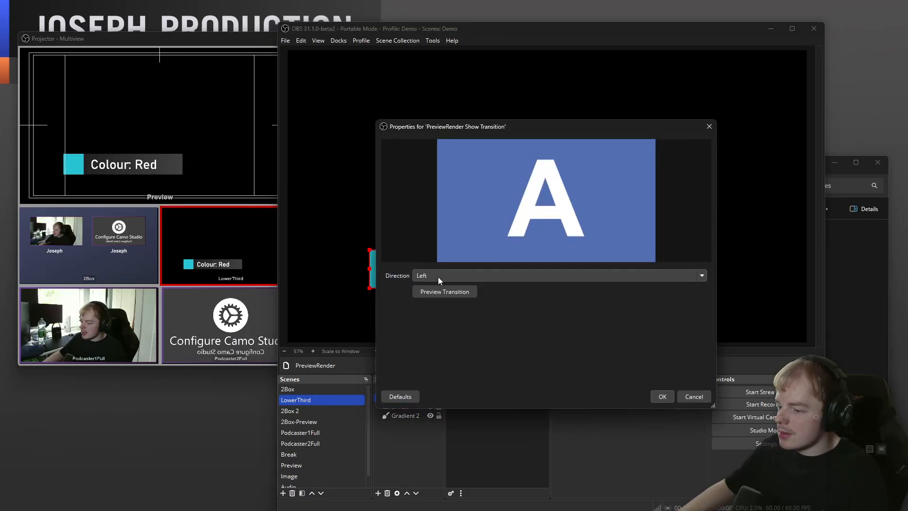
left_click(438, 276)
left_click(447, 309)
left_click(663, 396)
left_click(430, 398)
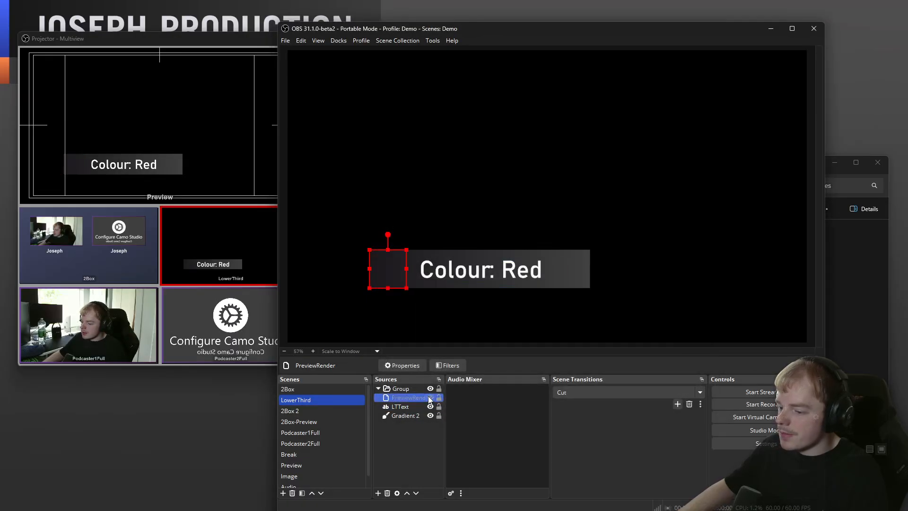
left_click(430, 398)
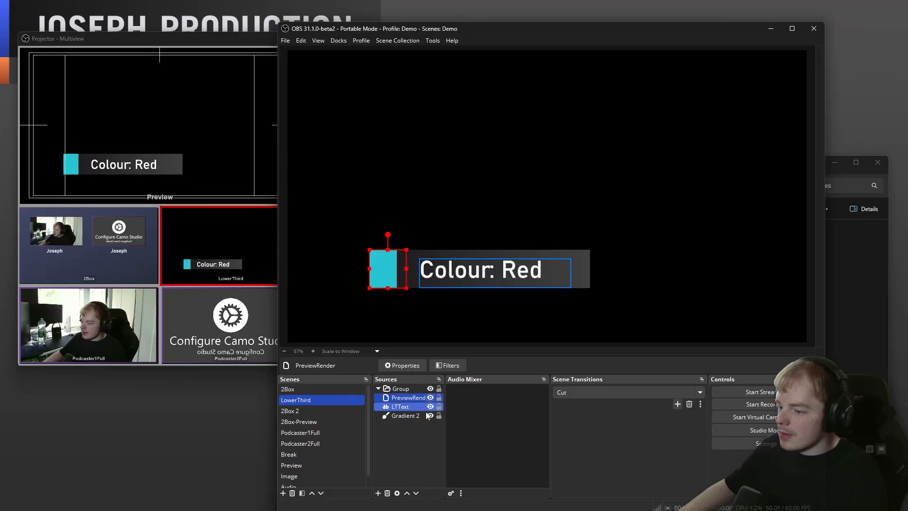
Give LTText a Slide show transition with the direction Up.
left_click(401, 389)
left_click(400, 407)
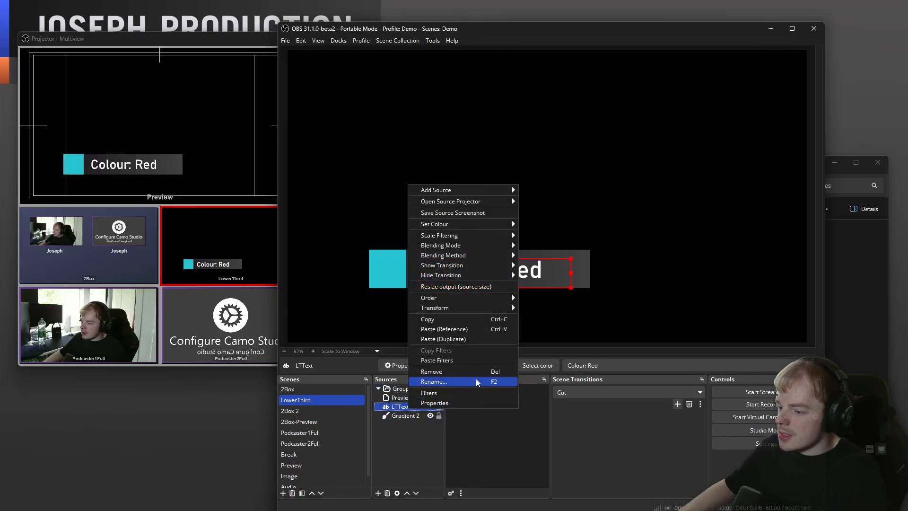
right_click(409, 407)
mouse_move(492, 265)
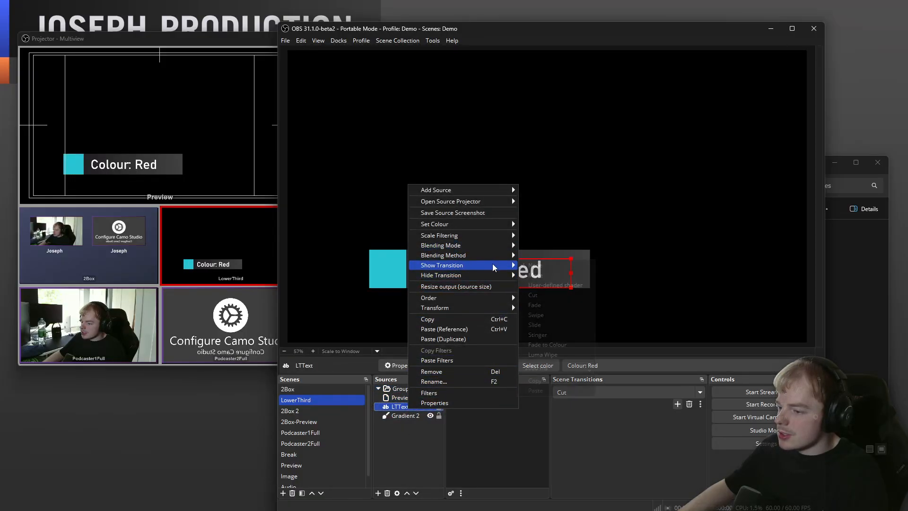
left_click(552, 322)
left_click(450, 273)
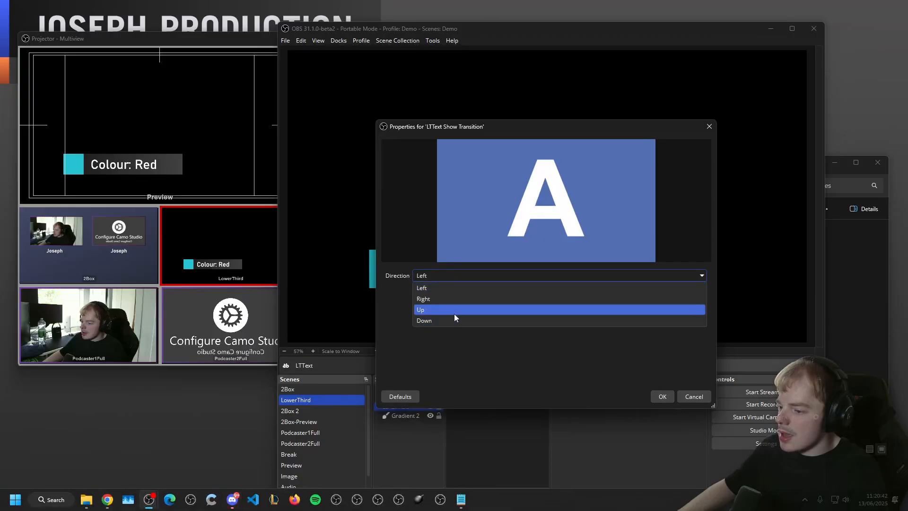
left_click(455, 311)
left_click(661, 397)
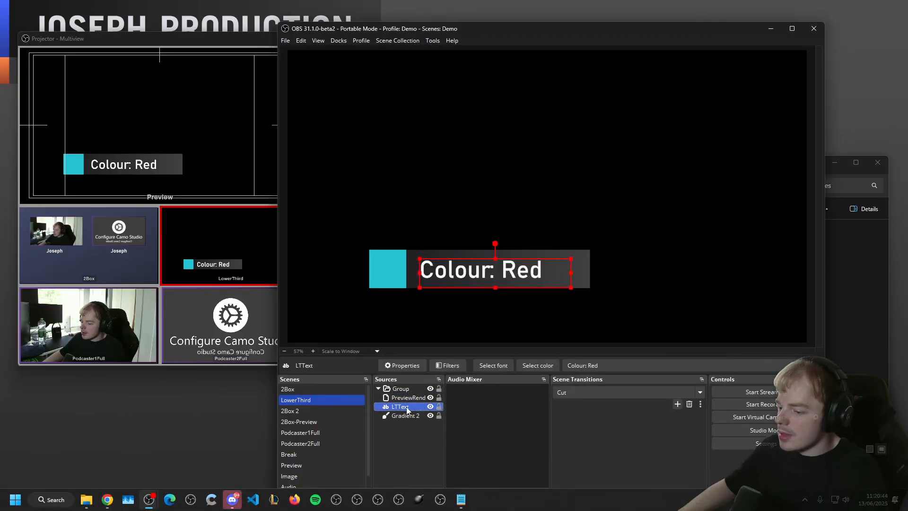
Check the duration of LTText's show transition.
right_click(408, 407)
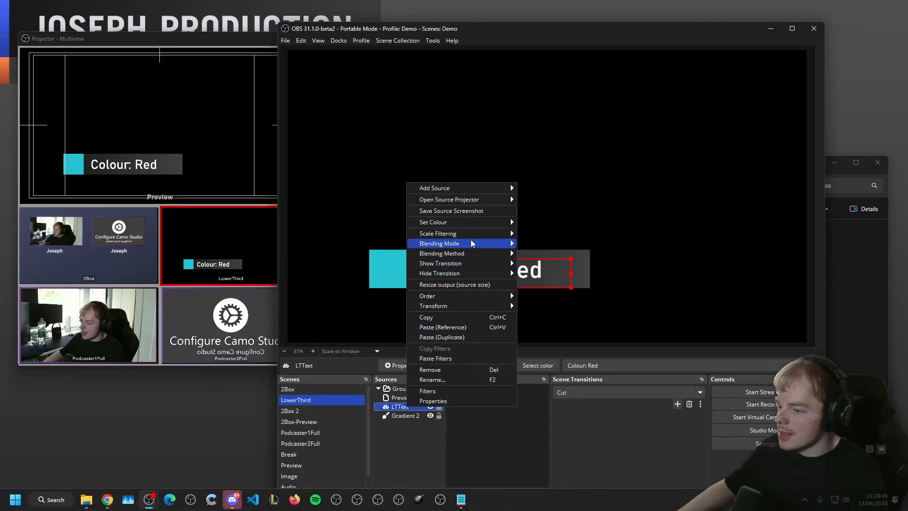
left_click(516, 429)
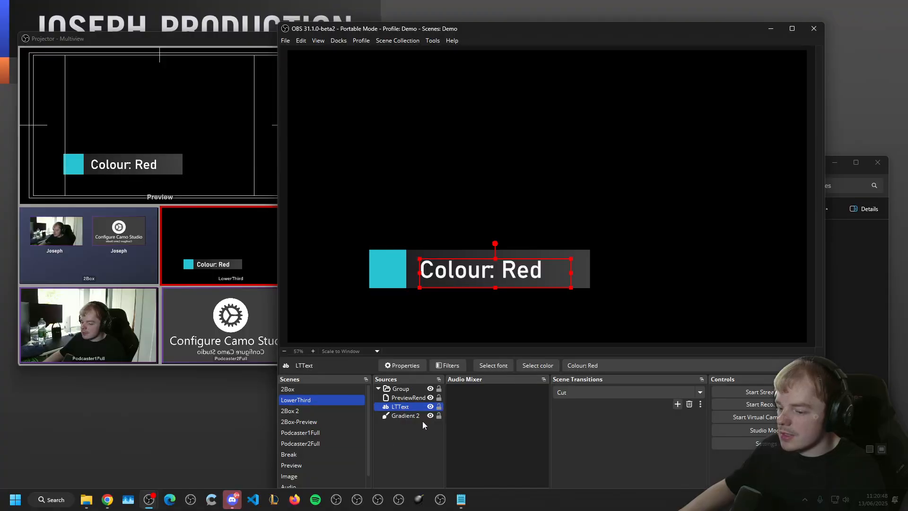
right_click(411, 405)
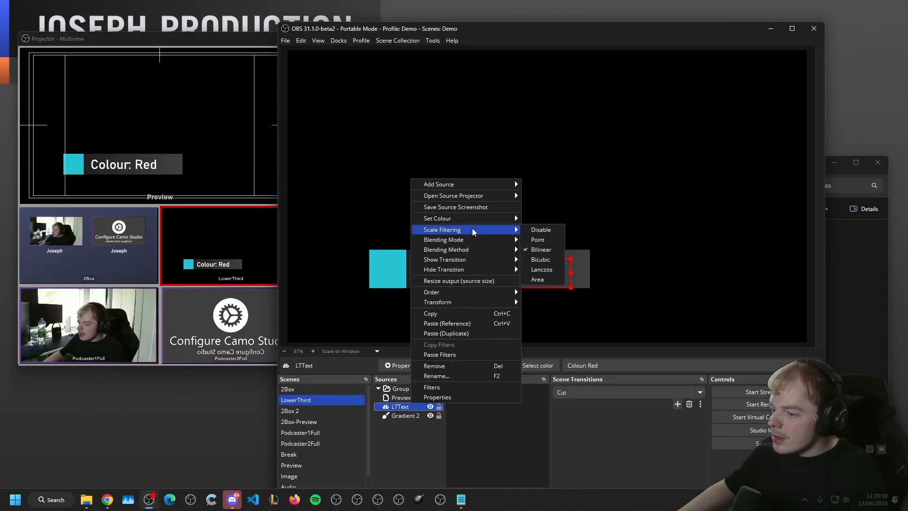
mouse_move(465, 260)
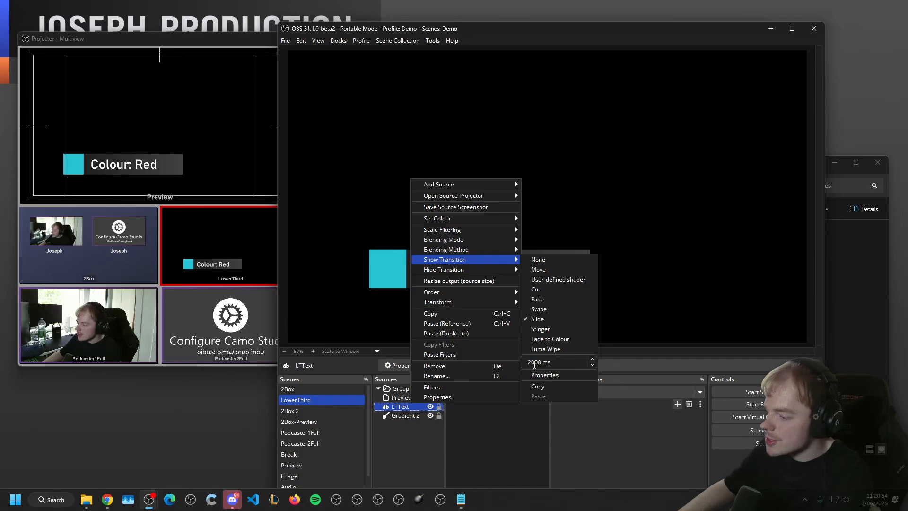
left_click(527, 439)
Give the lower third group a Slide hide transition with the direction Down.
right_click(412, 389)
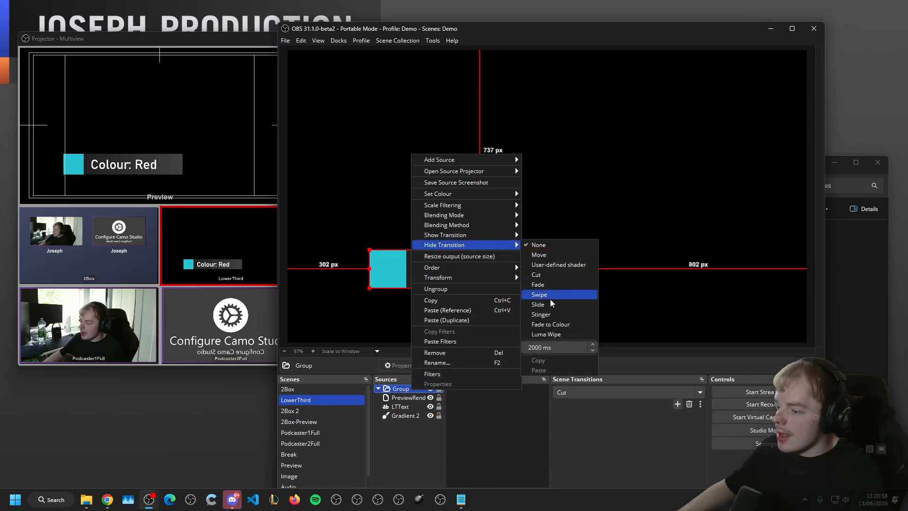
left_click(546, 303)
left_click(439, 276)
left_click(447, 320)
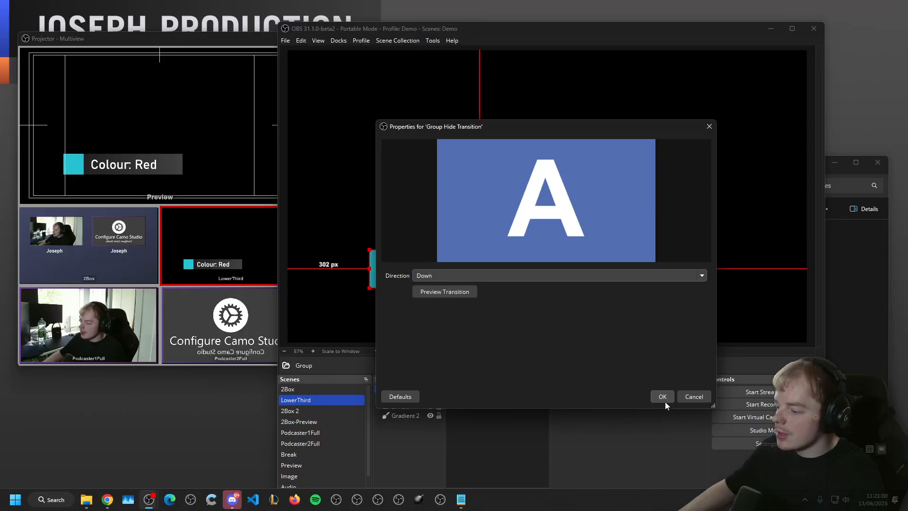
left_click(664, 398)
Give the lower third group a Slide show transition with the direction Up.
right_click(408, 387)
mouse_move(473, 231)
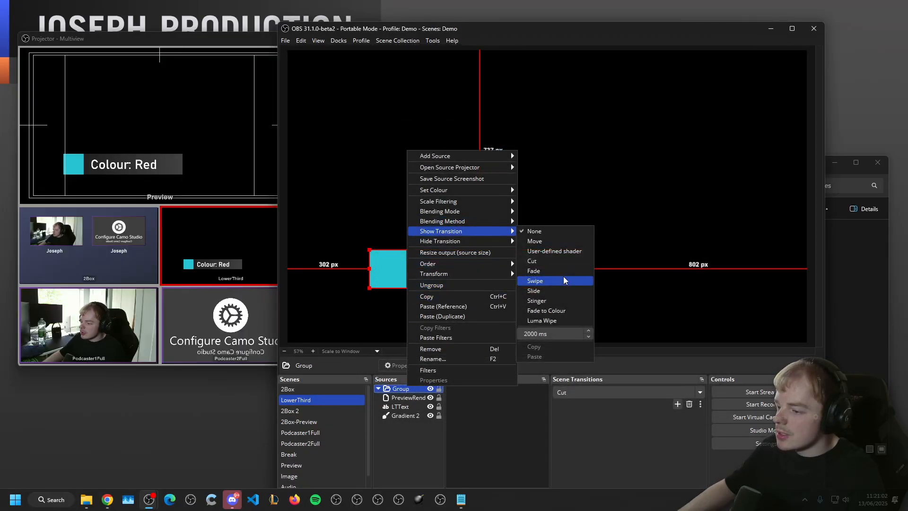
left_click(539, 290)
left_click(477, 276)
left_click(476, 288)
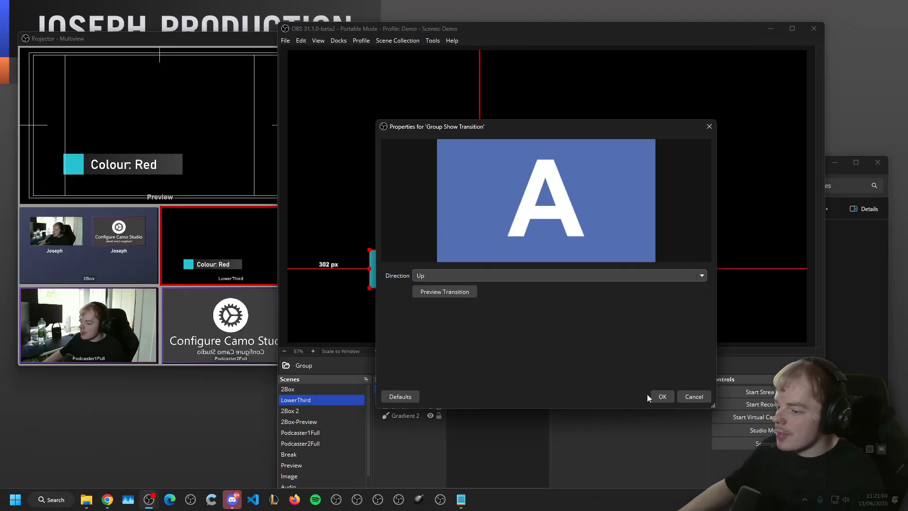
left_click(663, 397)
Check the durations of the group's show and hide transitions, then clear the source selection.
right_click(410, 389)
mouse_move(486, 234)
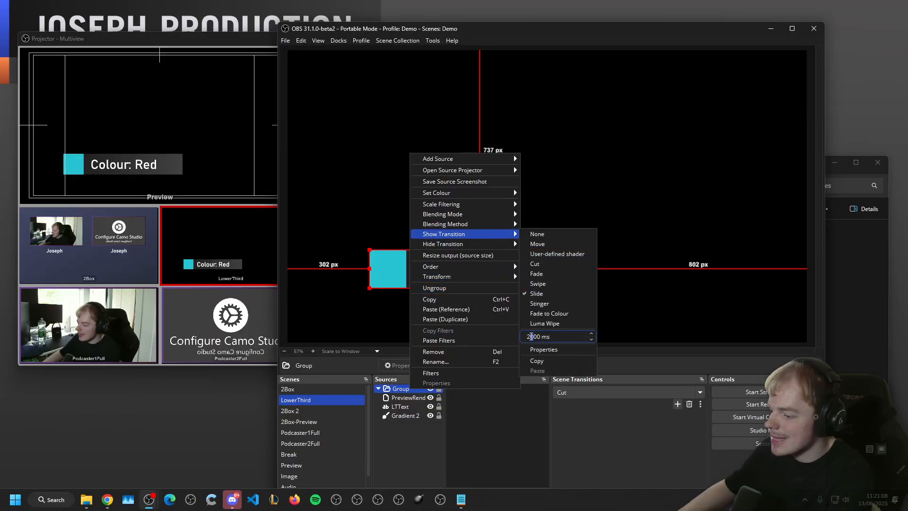
right_click(404, 390)
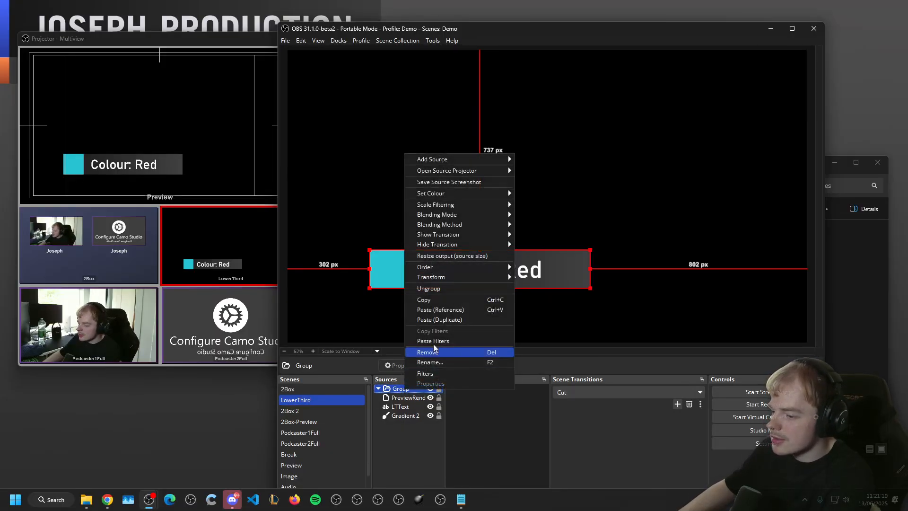
mouse_move(477, 243)
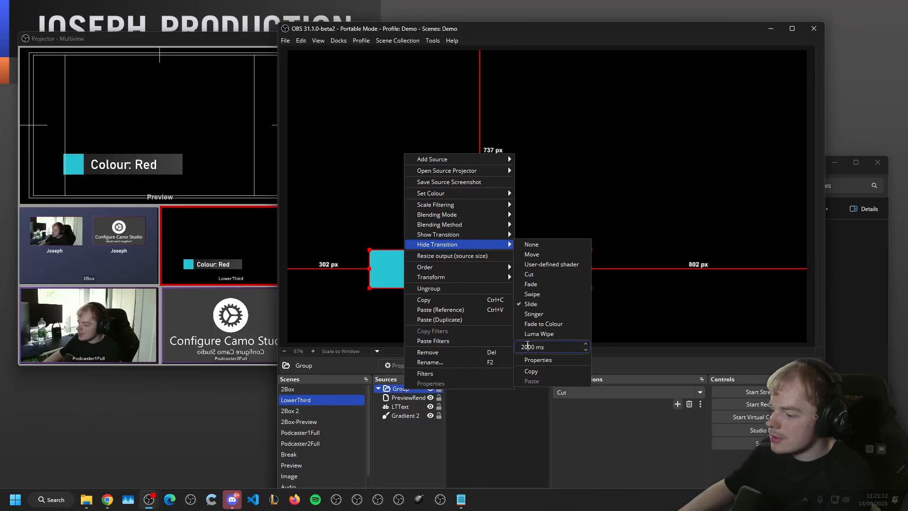
left_click(500, 427)
left_click(391, 452)
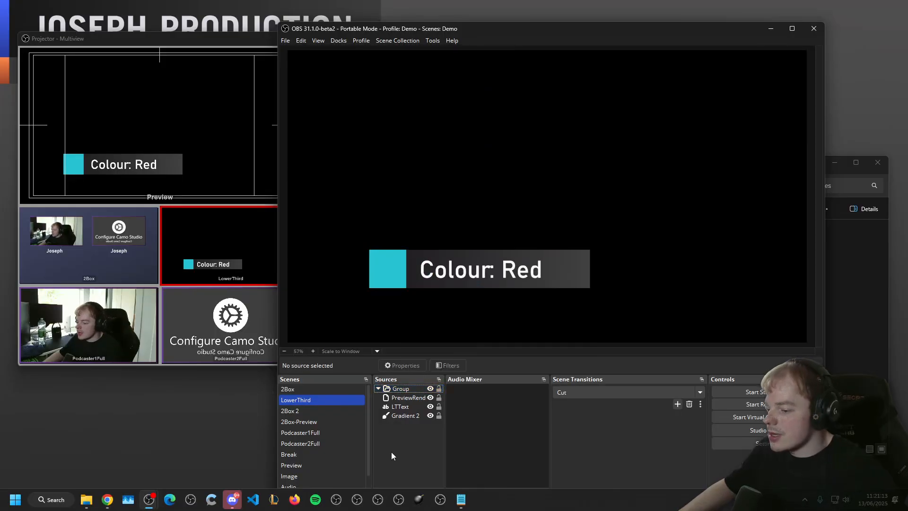
Hide and show the lower third group repeatedly to preview its slide animations.
left_click(430, 389)
left_click(431, 389)
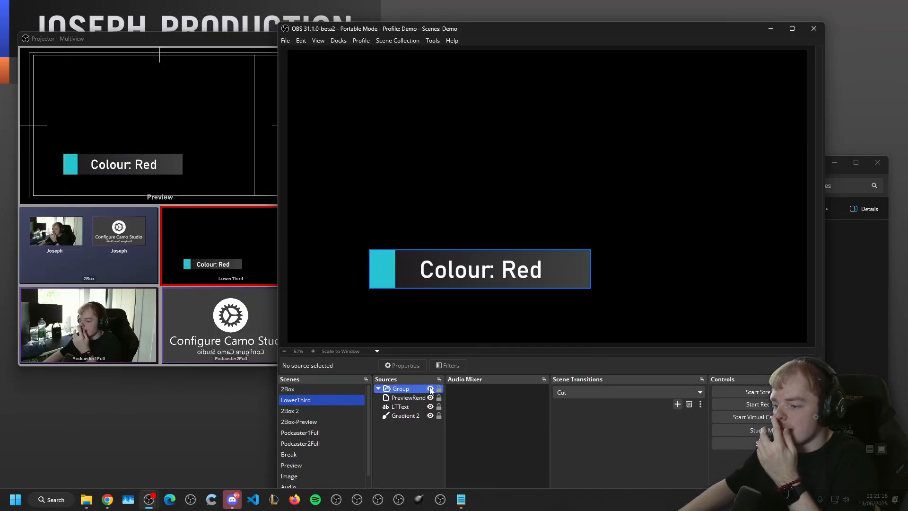
left_click(430, 388)
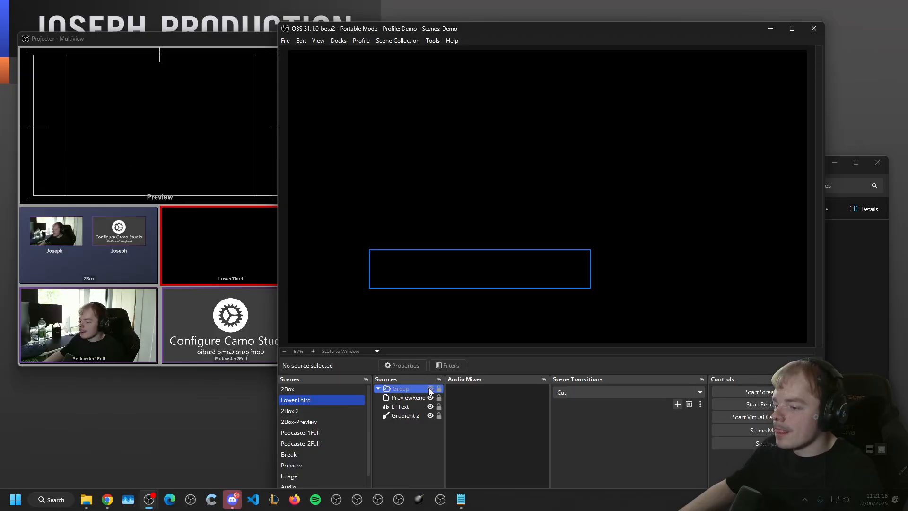
left_click(430, 389)
Check the duration of LTText's show transition and replay the lower third group's hide and show animations.
left_click(418, 406)
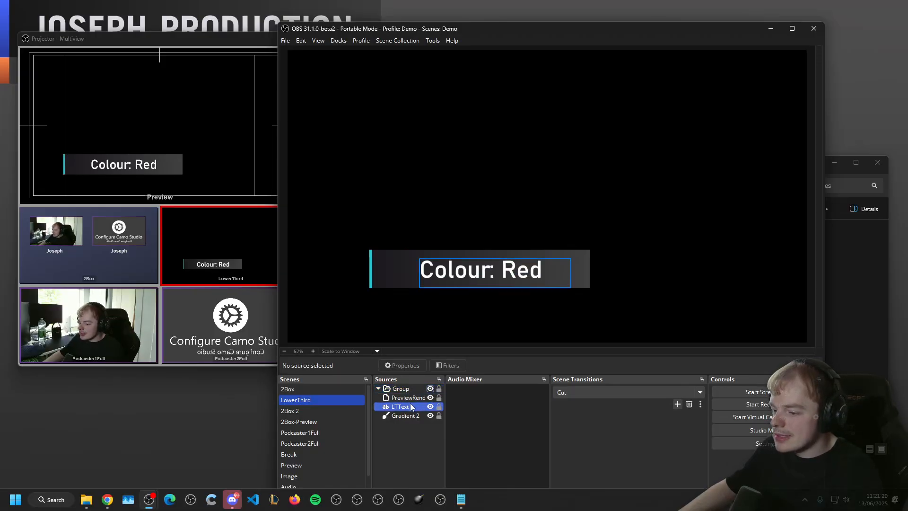
right_click(419, 404)
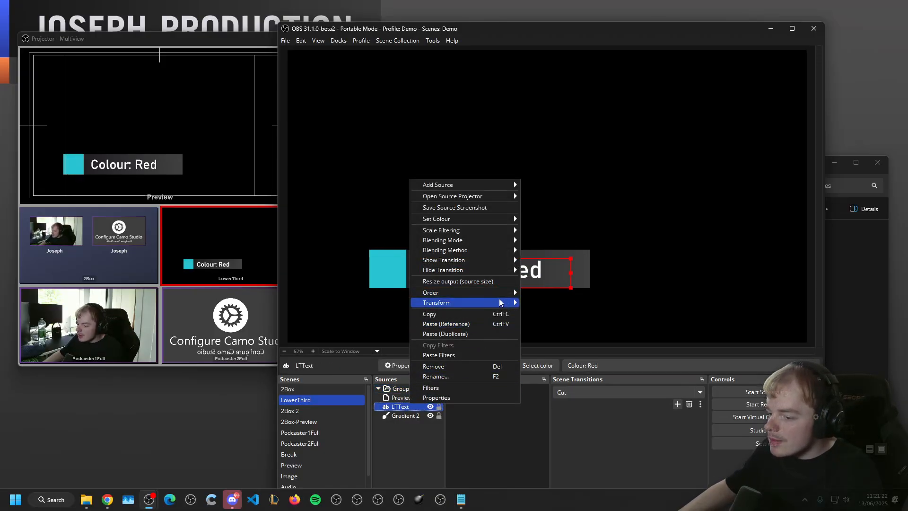
mouse_move(498, 260)
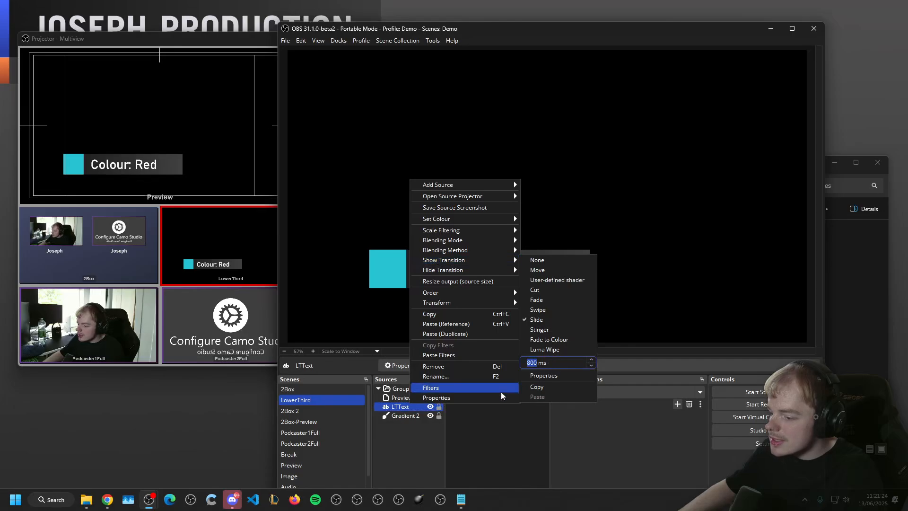
key("Escape")
left_click(430, 388)
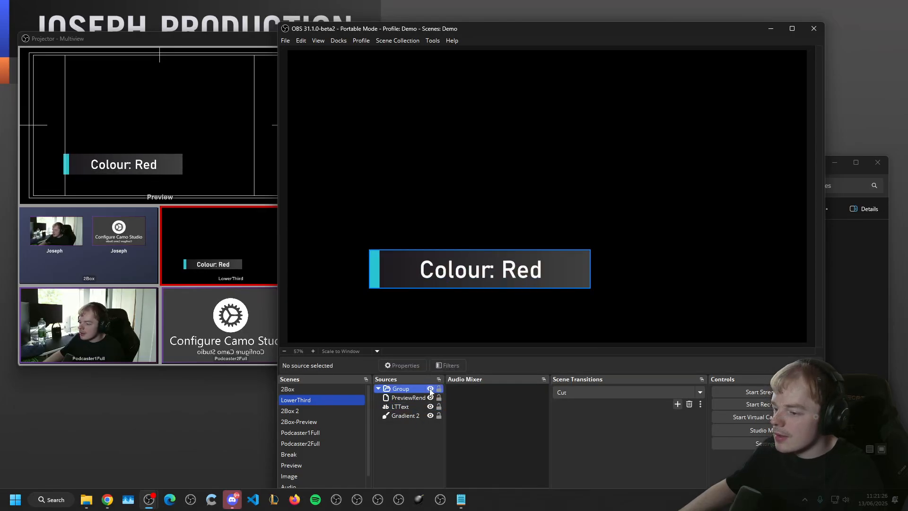
left_click(433, 429)
double_click(430, 389)
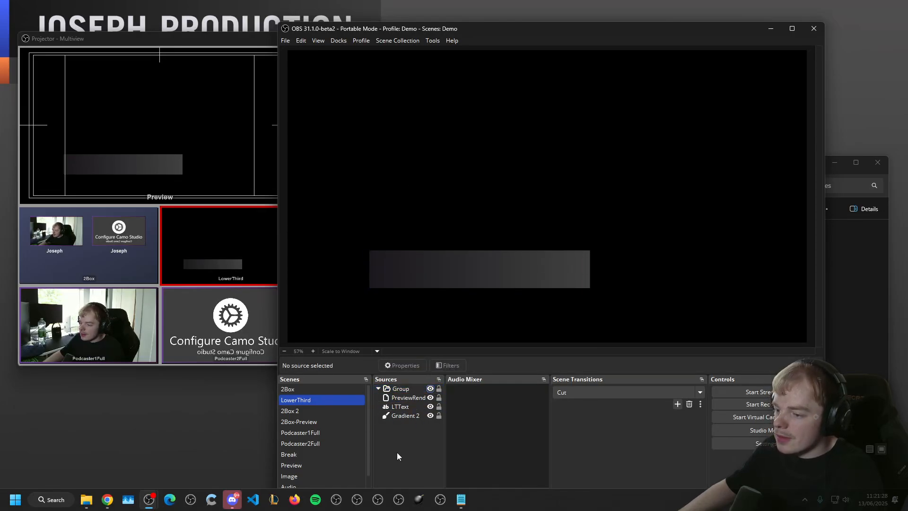
Move the lower third group closer to the lower-left corner of the canvas and clear the selection.
left_click(395, 456)
left_click(401, 389)
left_click_drag(495, 282, 462, 307)
left_click(444, 329)
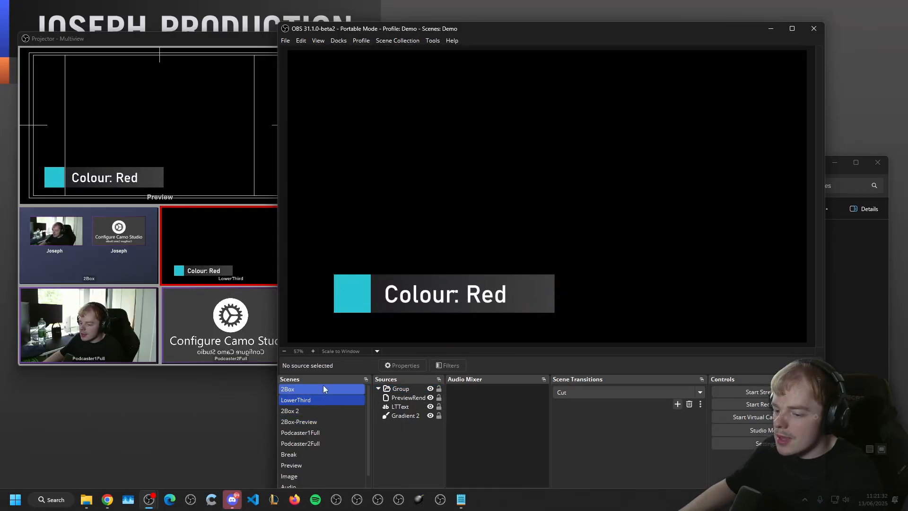
Add a Source Clone named LTRender to the 2Box scene, cloning the LowerThird scene.
double_click(479, 26)
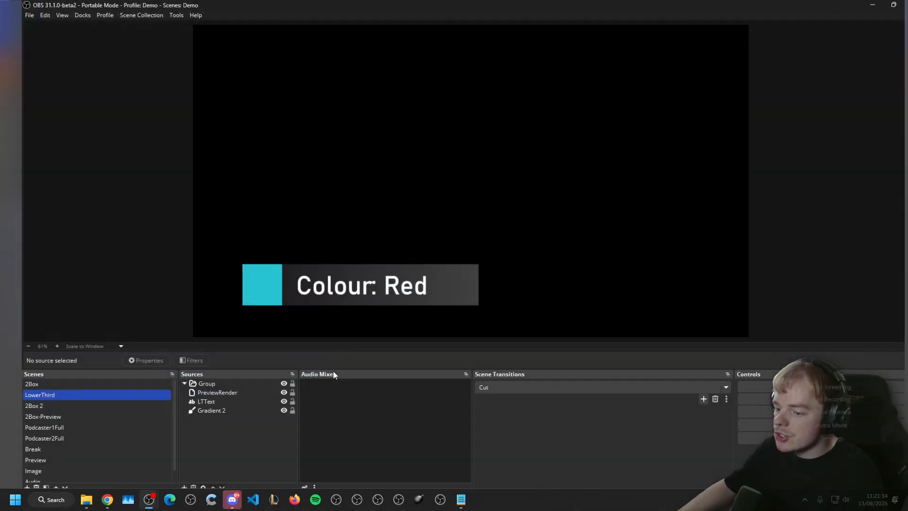
left_click_drag(333, 5, 558, 37)
left_click(361, 394)
left_click(431, 463)
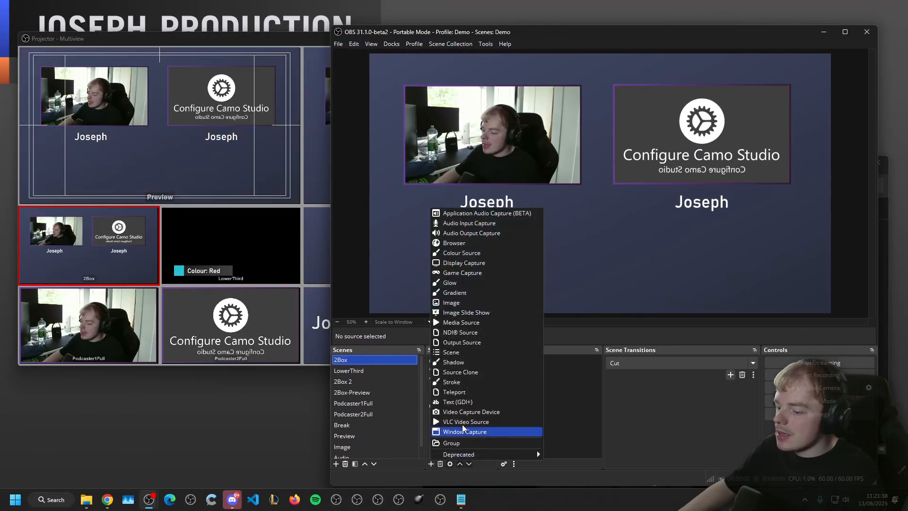
left_click(461, 372)
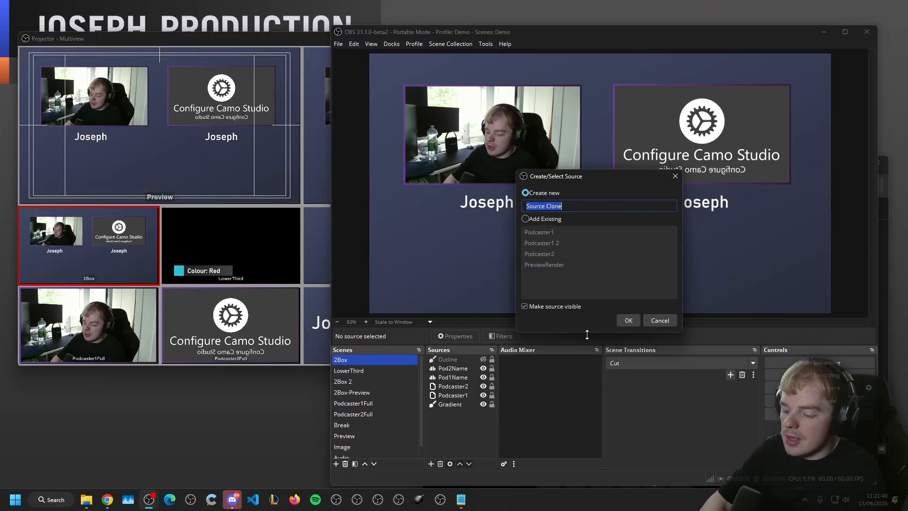
type("e")
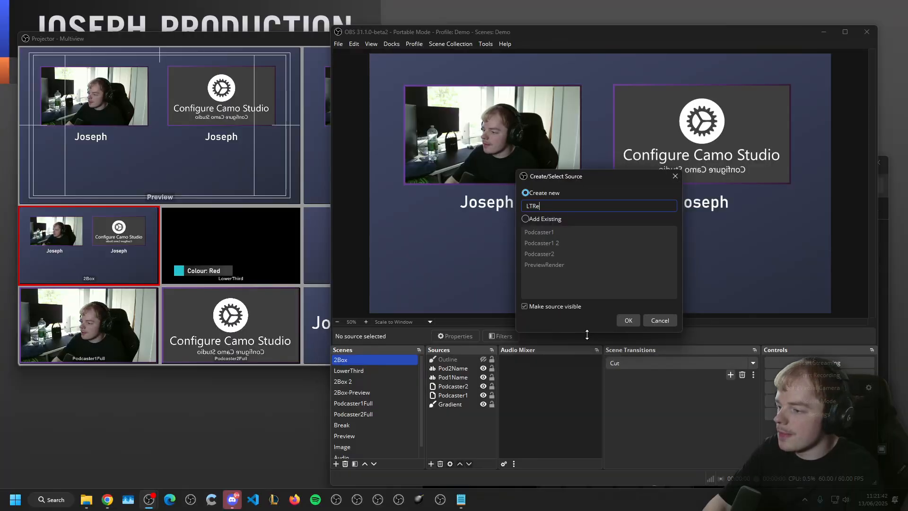
type("nder")
key("Return")
left_click(755, 278)
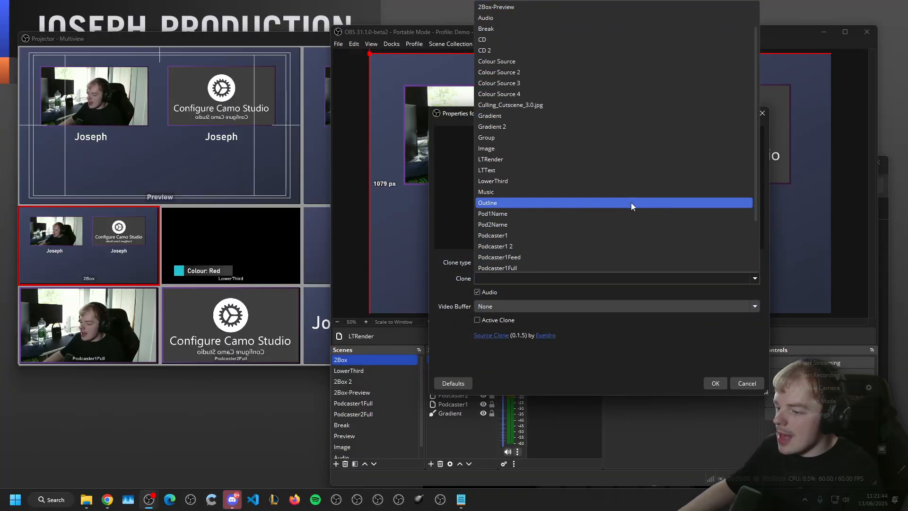
left_click(567, 170)
left_click(716, 384)
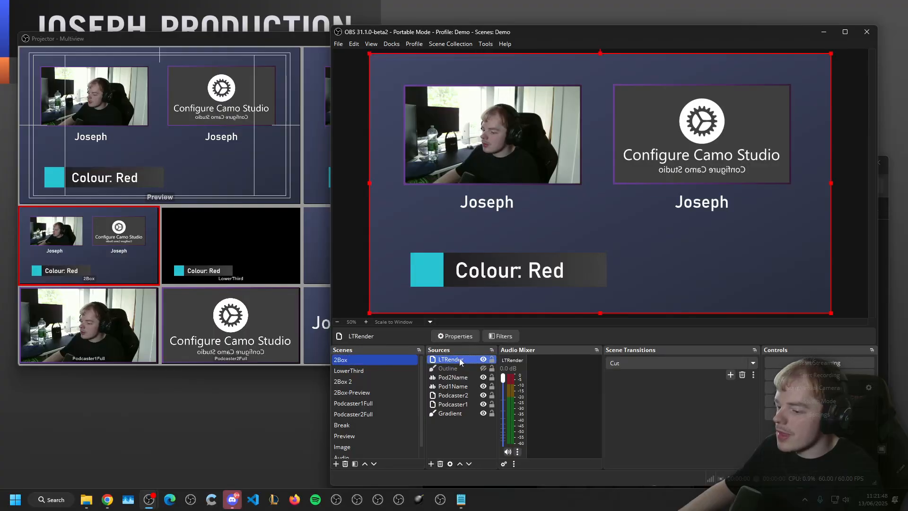
Give LTRender in the 2Box scene a Fade hide transition and check its duration.
right_click(469, 361)
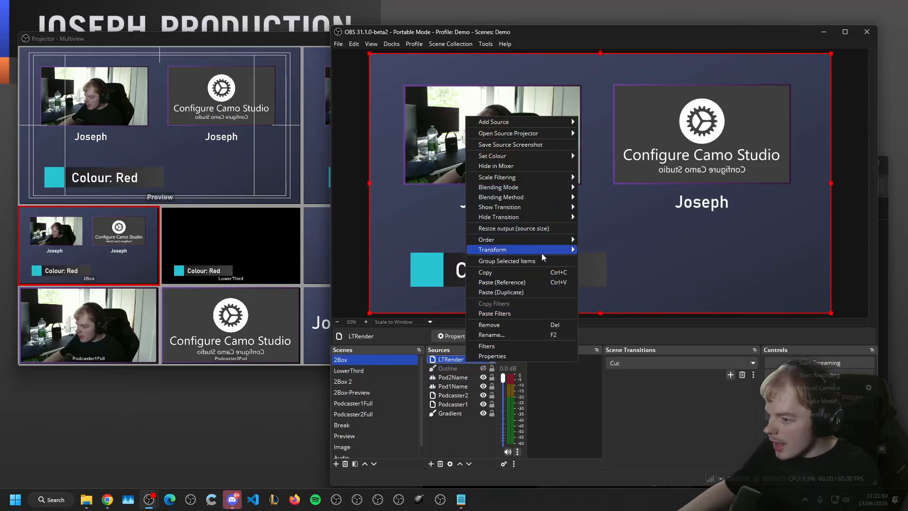
mouse_move(547, 218)
left_click(611, 260)
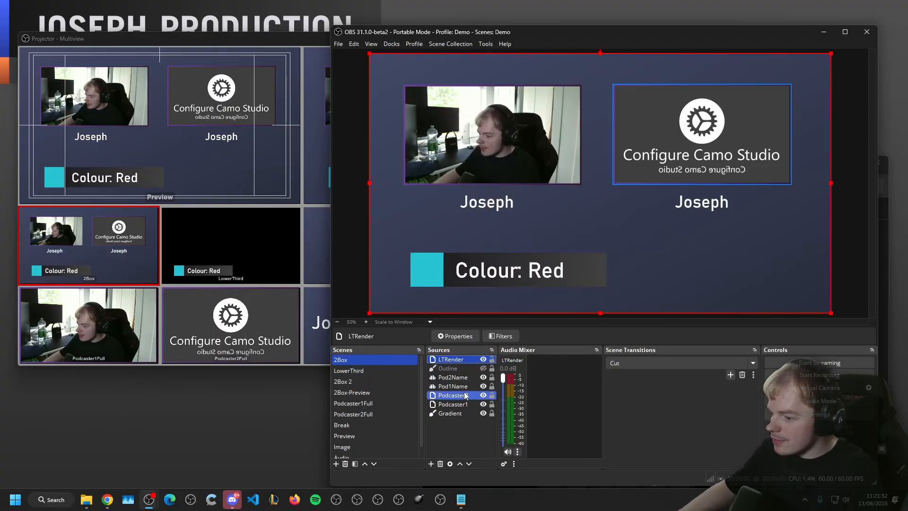
right_click(473, 359)
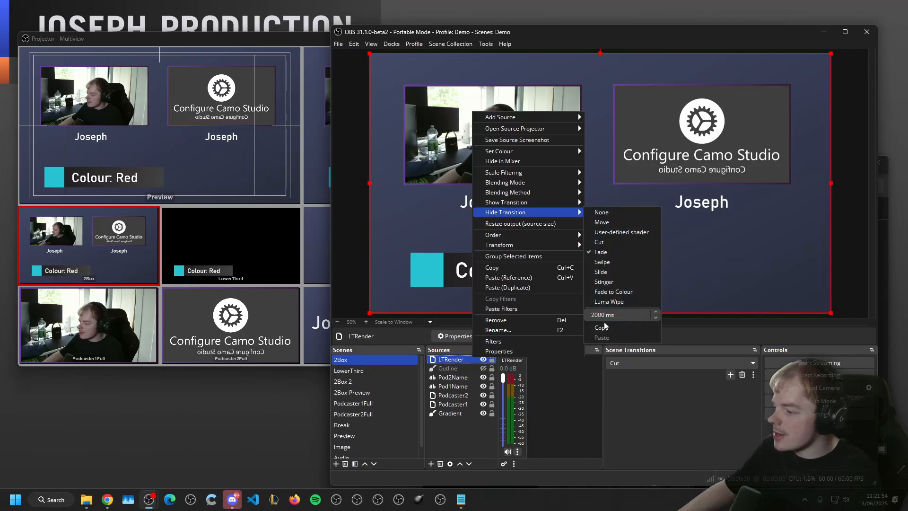
Hide and show LTRender to test its fade, leaving it visible and deselected.
left_click(483, 360)
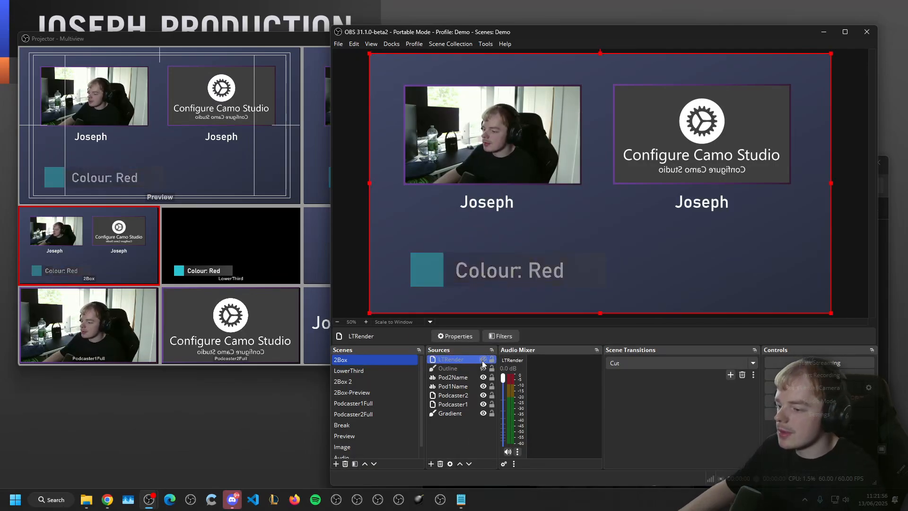
left_click(483, 362)
left_click(483, 361)
left_click(482, 362)
left_click(476, 435)
Enable Studio Mode and load the LowerThird scene into the preview while 2Box stays in program.
left_click(795, 402)
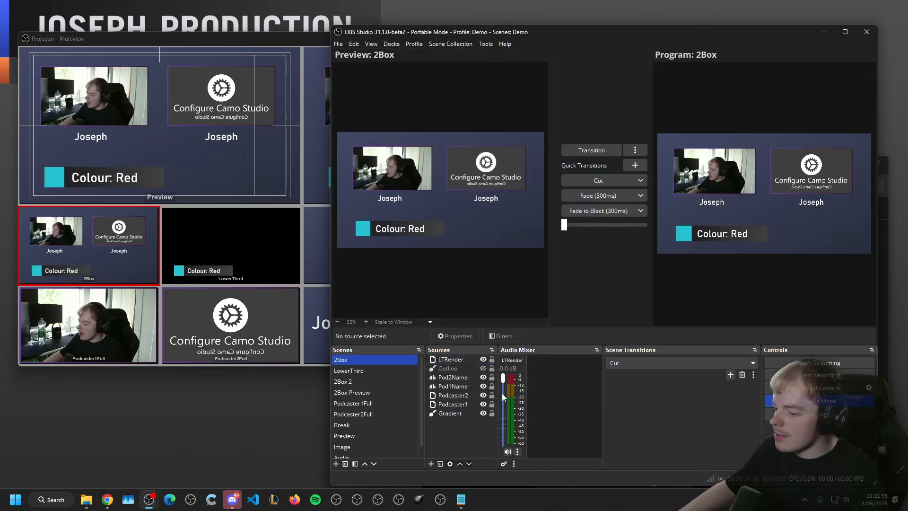
left_click(377, 381)
key("Up")
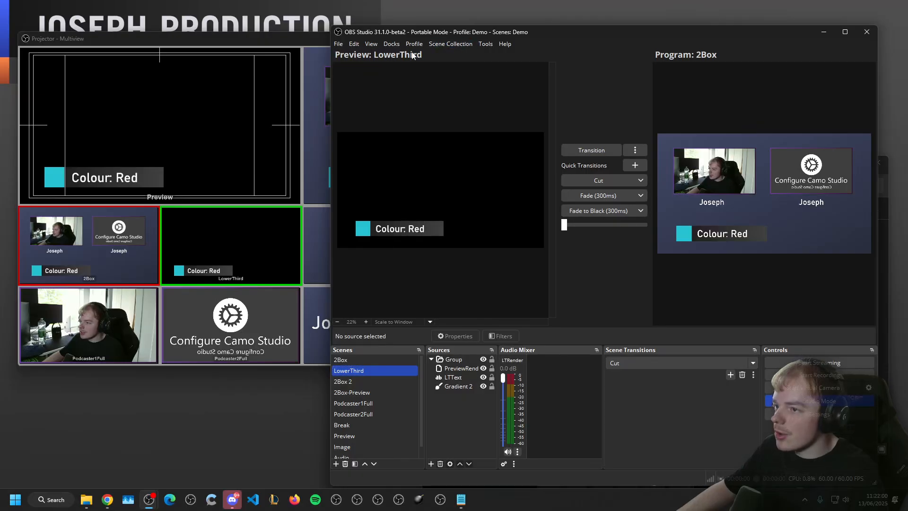
Add a source dock for the LowerThird scene with the Visible and Preview options enabled.
left_click(392, 43)
mouse_move(487, 46)
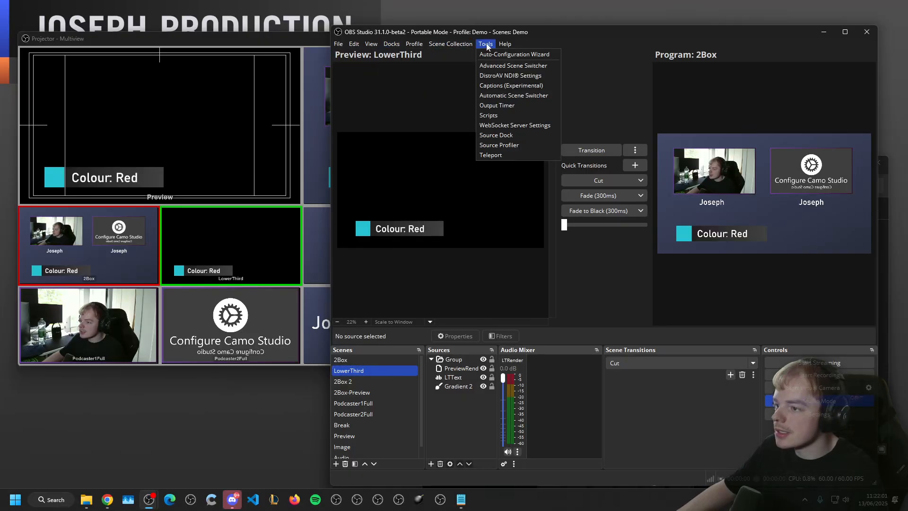
left_click(500, 137)
left_click(538, 261)
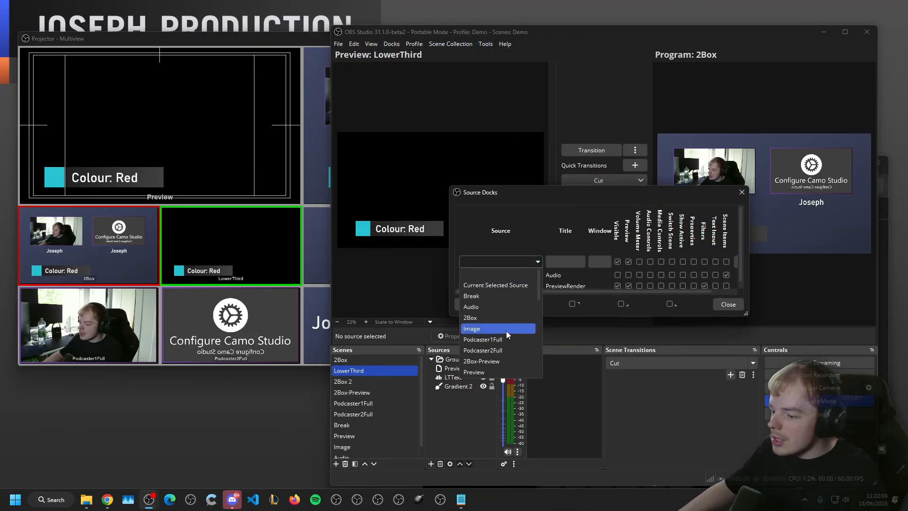
left_click(508, 362)
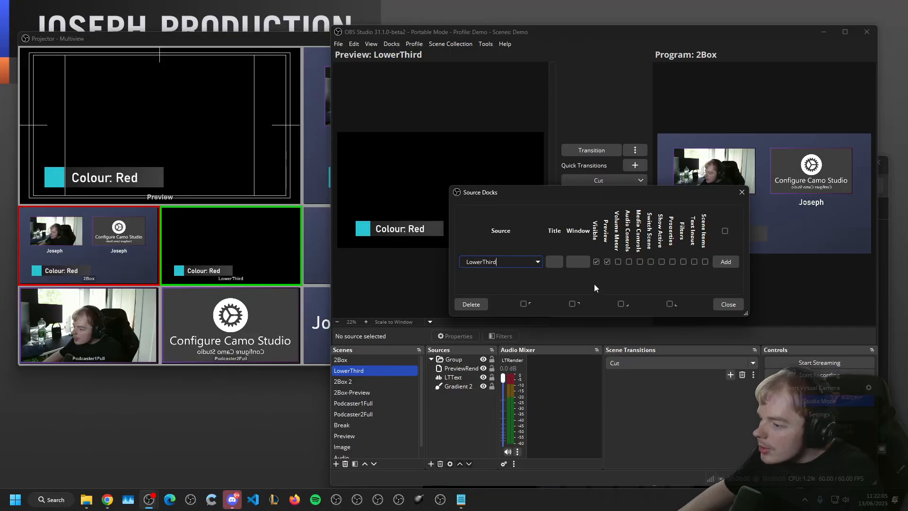
left_click(729, 262)
Enable Scene Items for the LowerThird dock, then enlarge the dock and place it over the multiview.
left_click_drag(624, 249, 303, 191)
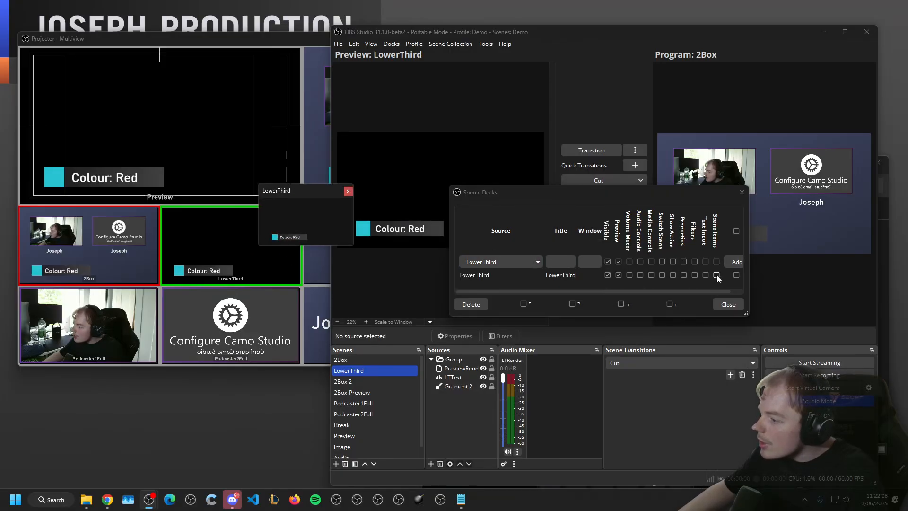
left_click(717, 276)
left_click(729, 304)
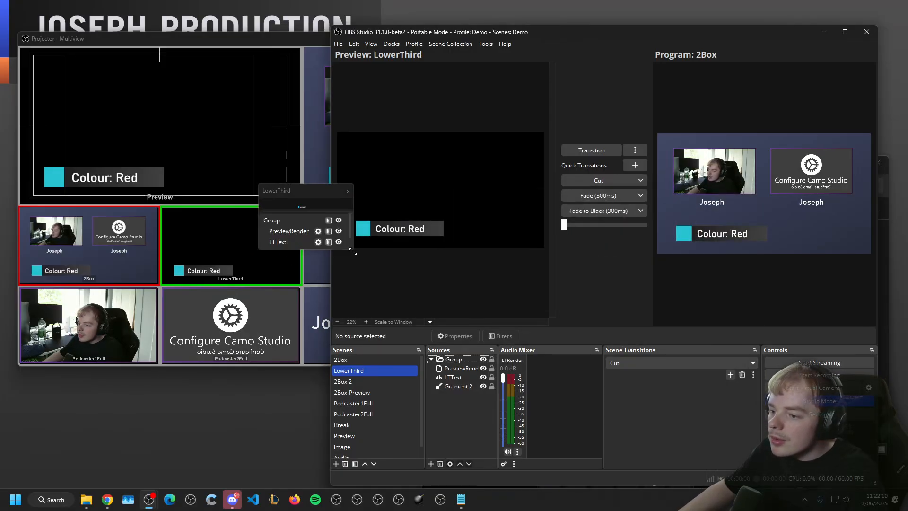
left_click_drag(352, 252, 450, 371)
left_click_drag(379, 190, 196, 219)
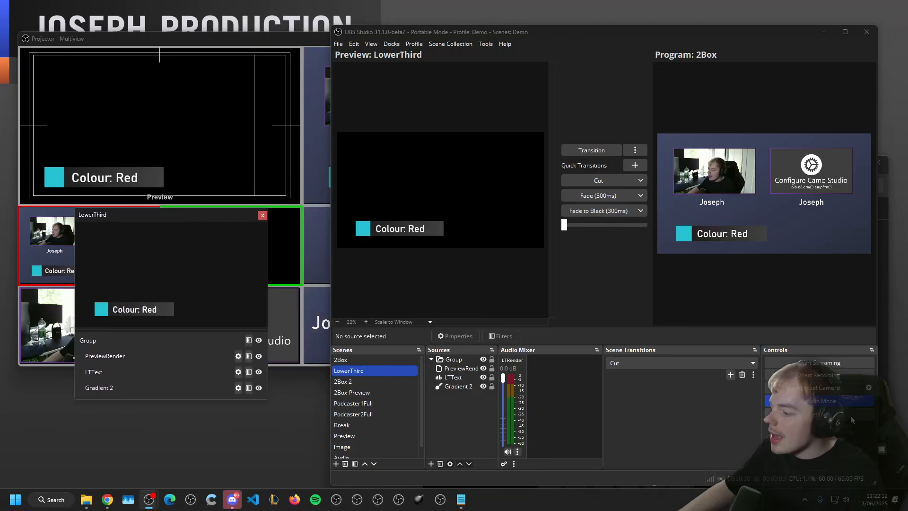
left_click(832, 401)
left_click(826, 401)
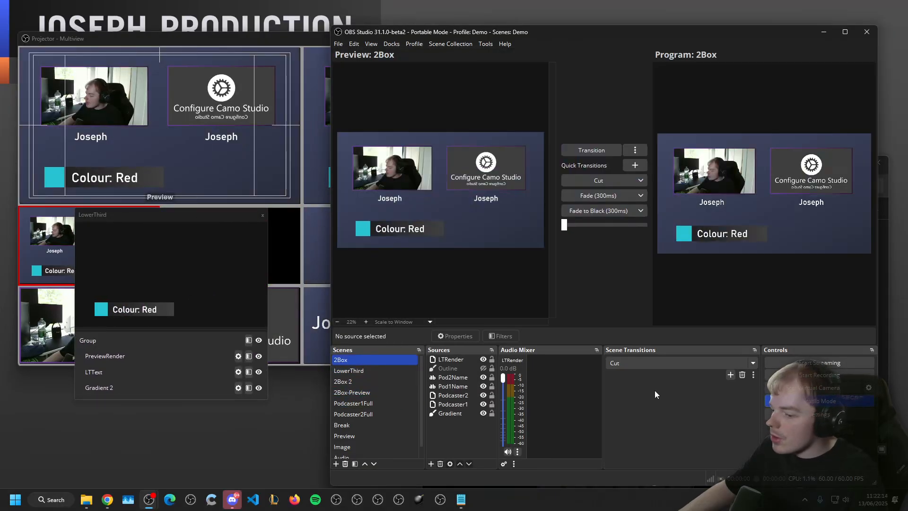
left_click(381, 381)
left_click(373, 371)
Paste a duplicate of LTText into the LowerThird scene and position it directly over the original text.
right_click(453, 378)
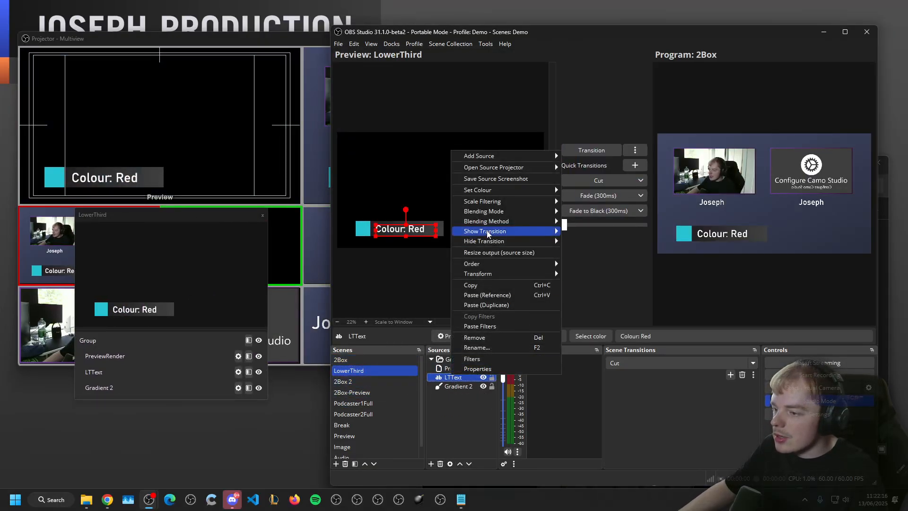
left_click(486, 284)
right_click(467, 415)
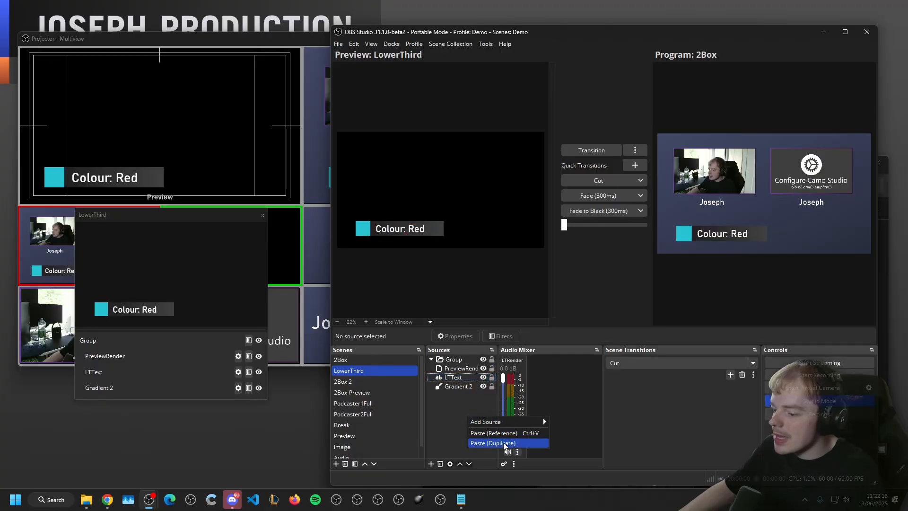
left_click(488, 445)
left_click_drag(394, 145, 413, 234)
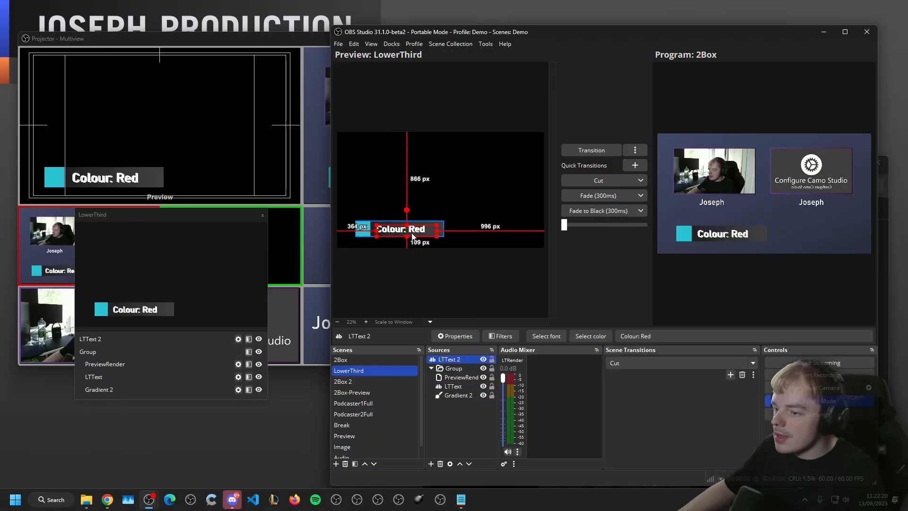
Move LTText 2 into the lower third group above LTText and clear the selection.
left_click_drag(457, 359, 459, 381)
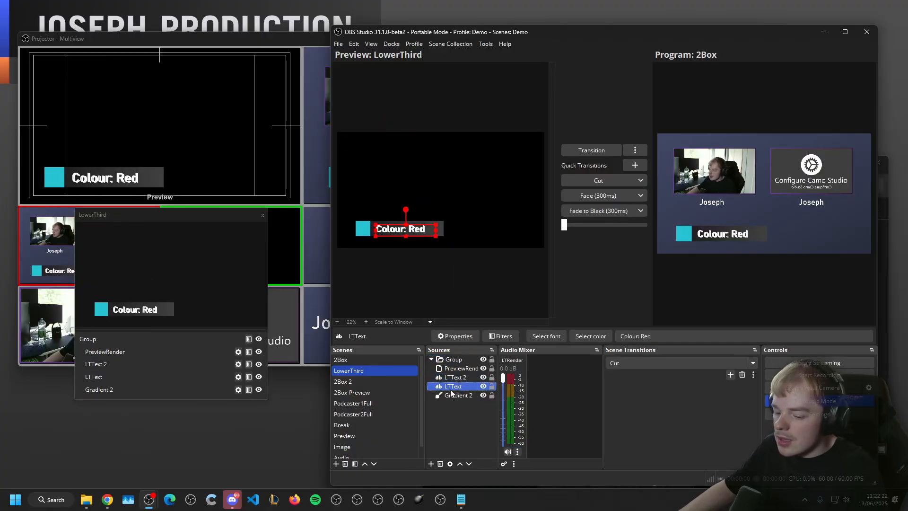
left_click(456, 387)
left_click(460, 418)
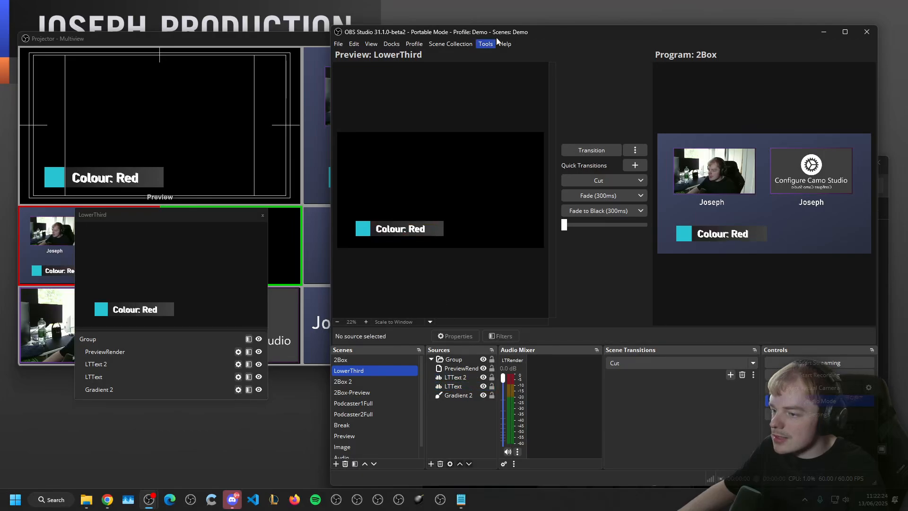
Move LTText 2 and LTText out of the lower third group to the top of the source list, and select both.
left_click_drag(499, 33, 485, 0)
left_click_drag(186, 217, 616, 231)
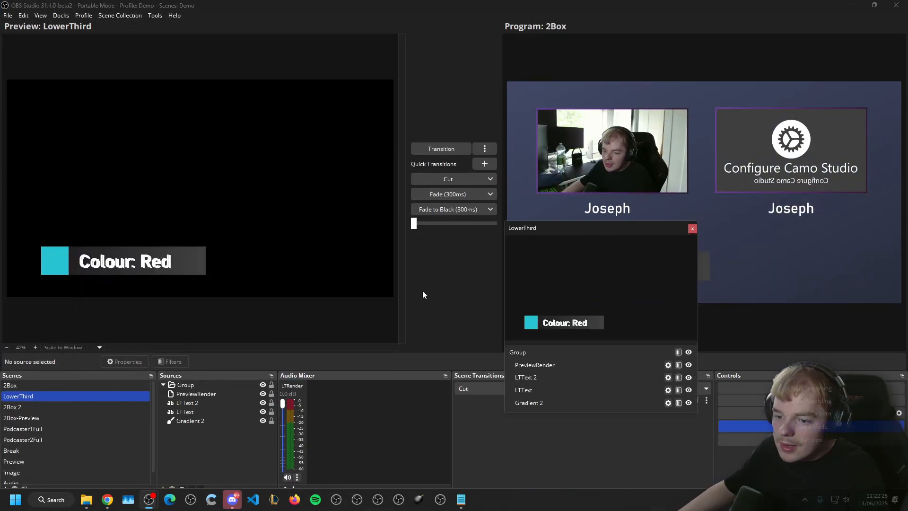
left_click(198, 412)
left_click(185, 402, "ctrl")
left_click_drag(185, 401, 200, 383)
left_click(201, 385)
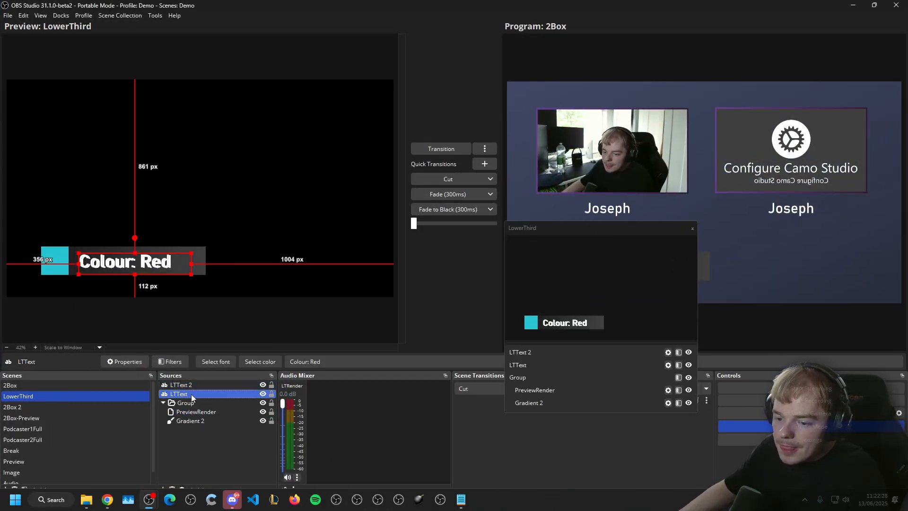
left_click(191, 394, "ctrl")
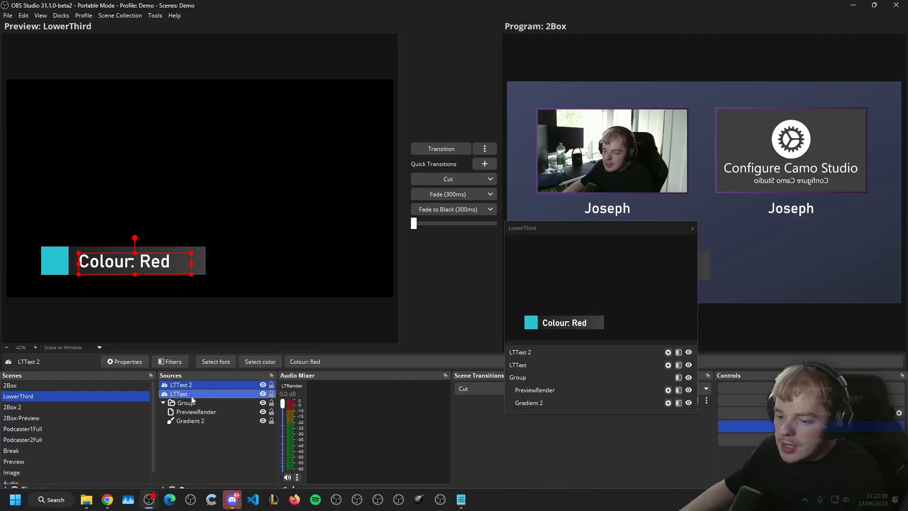
Move LTText 2 and LTText back into the lower third group and set scale filtering on each text source.
mouse_move(191, 396)
left_mouse_down()
mouse_move(204, 408)
mouse_move(189, 401)
left_mouse_up()
right_click(190, 402)
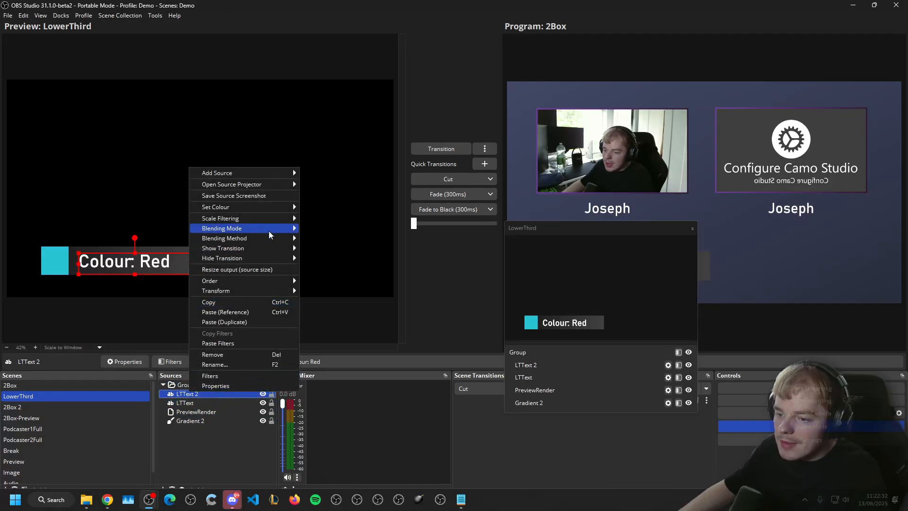
mouse_move(274, 219)
left_click(353, 257)
left_click(196, 403)
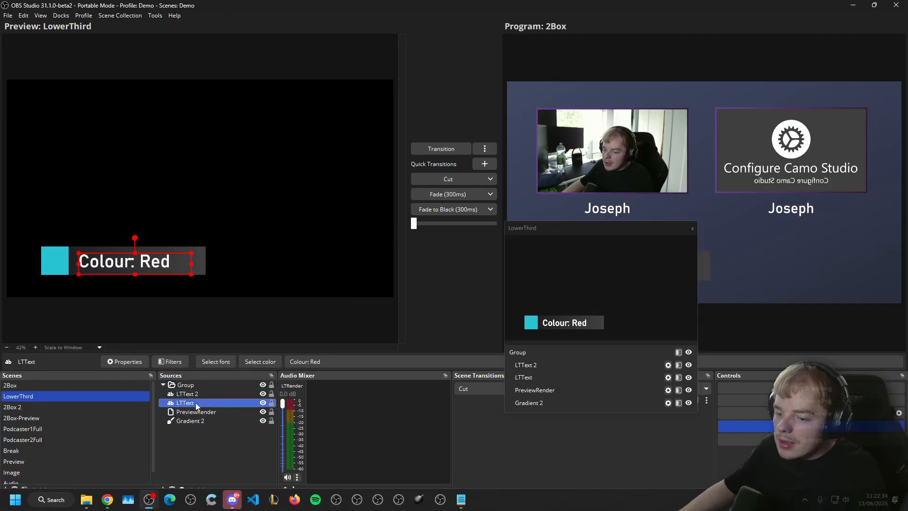
right_click(196, 403)
left_click(326, 249)
left_click(198, 394, "ctrl")
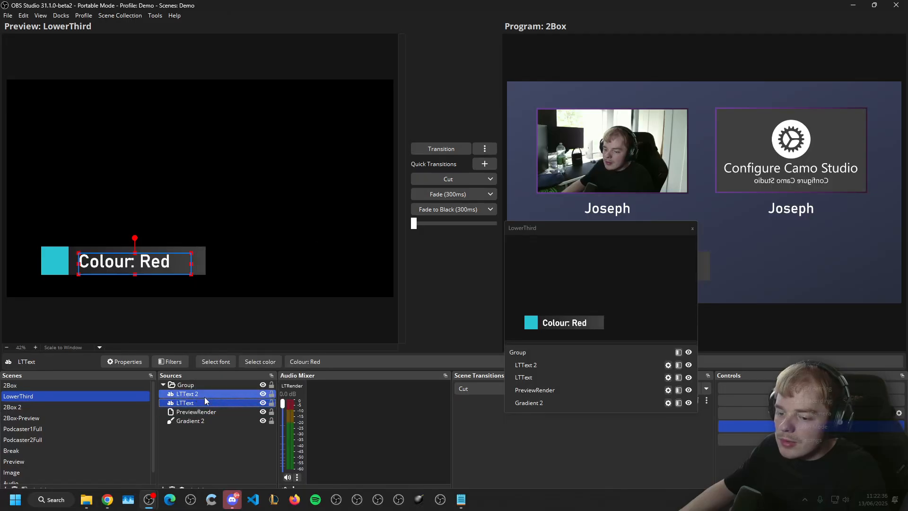
Give LTText 2 a Slide show transition matching LTText's 800 ms duration, and set its slide direction.
left_click(211, 394)
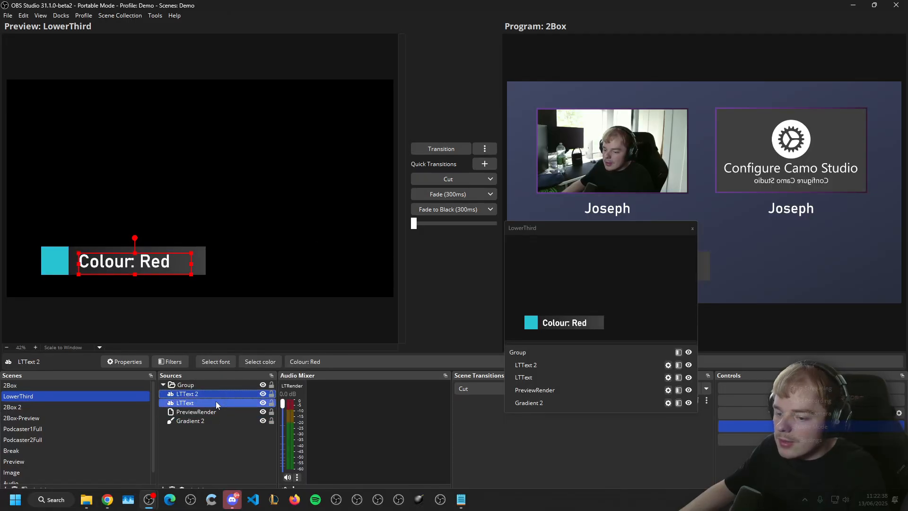
right_click(242, 393)
mouse_move(343, 260)
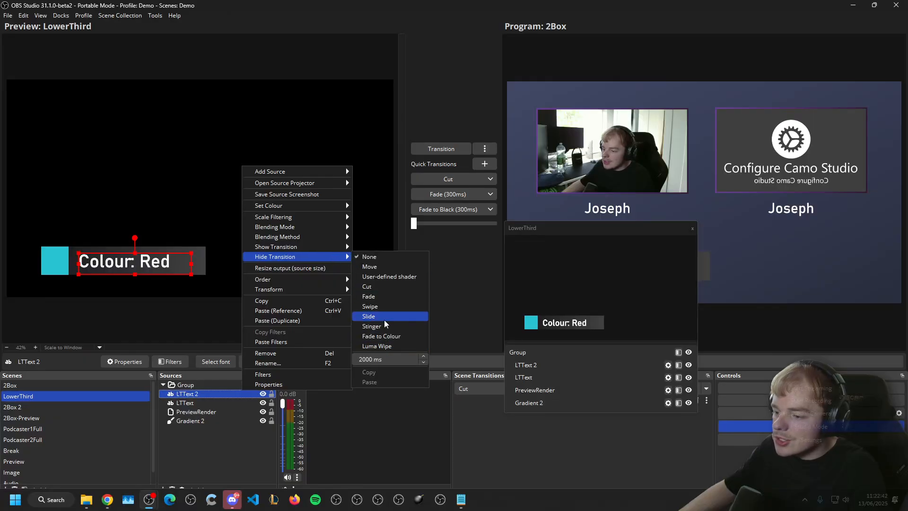
right_click(204, 403)
mouse_move(291, 263)
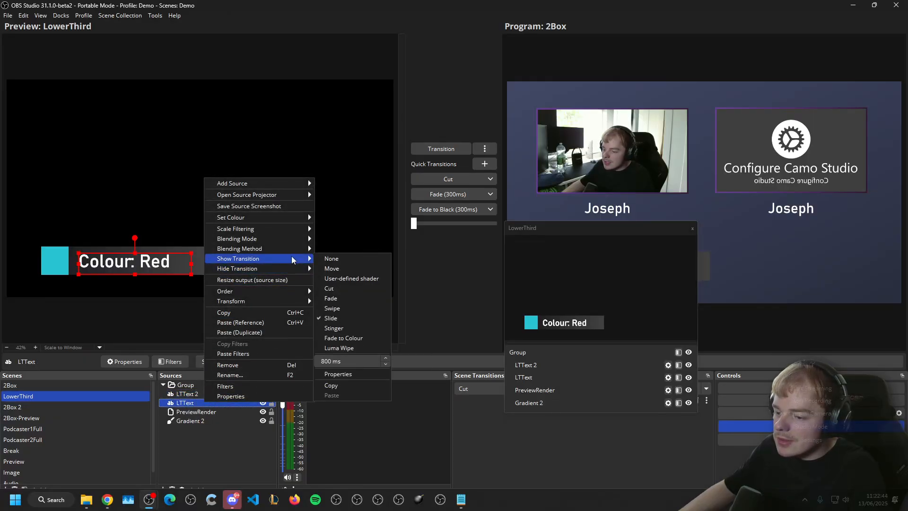
right_click(185, 393)
mouse_move(274, 249)
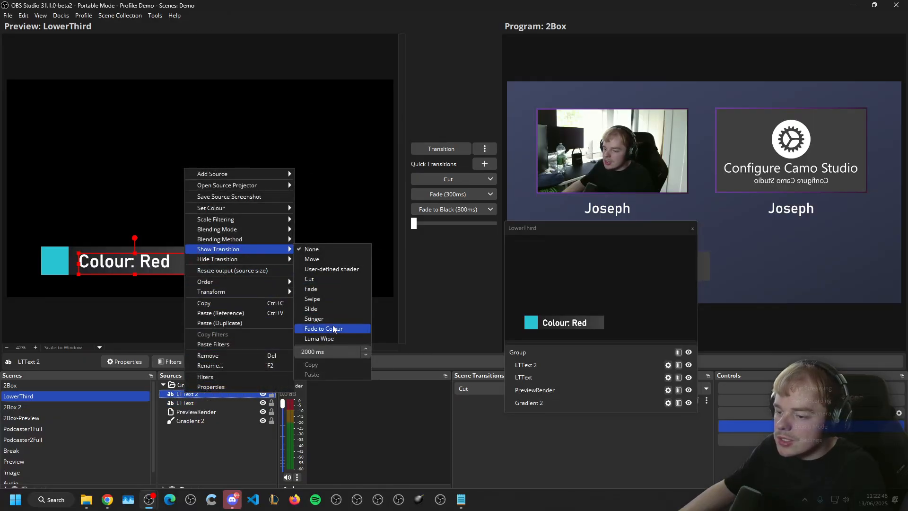
double_click(328, 352)
type("8")
left_click(323, 309)
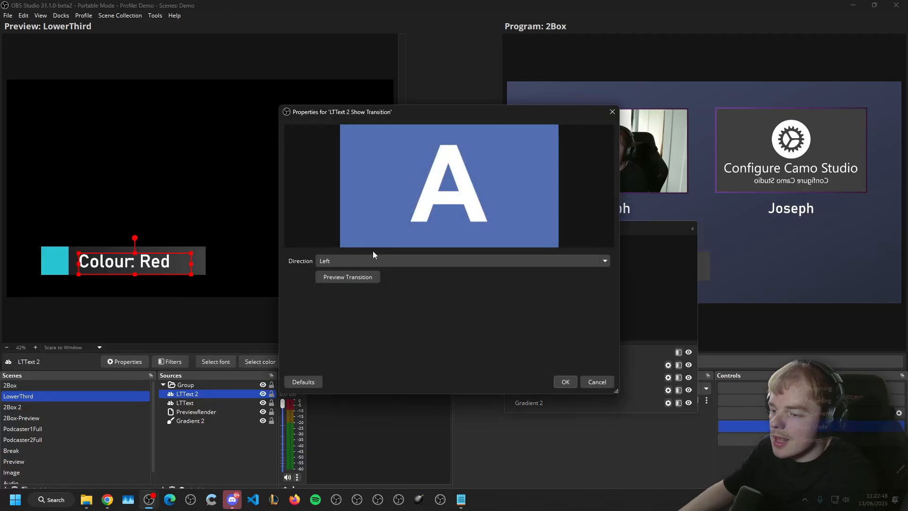
left_click(372, 260)
left_click(368, 296)
left_click(571, 380)
Hide LTText 2 in the lower third group and move the LowerThird dock off the program view.
left_click(251, 394)
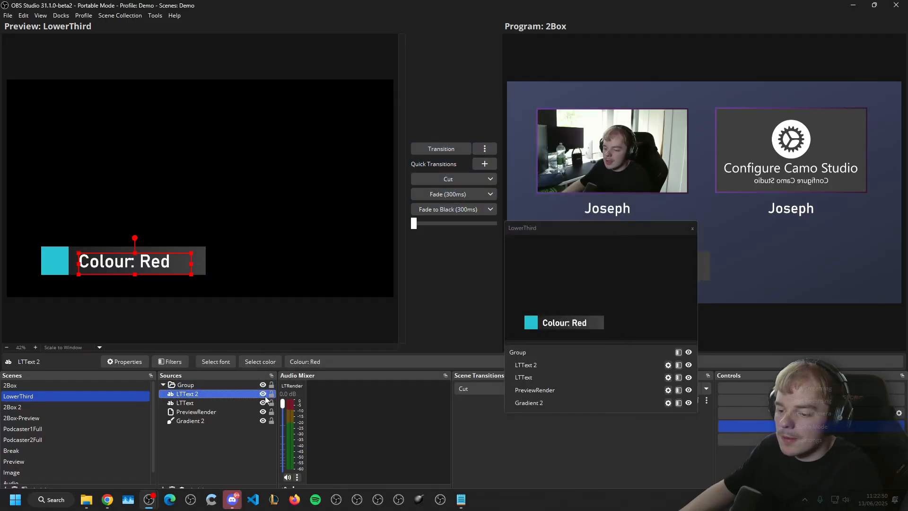
left_click(243, 402)
left_click(241, 385)
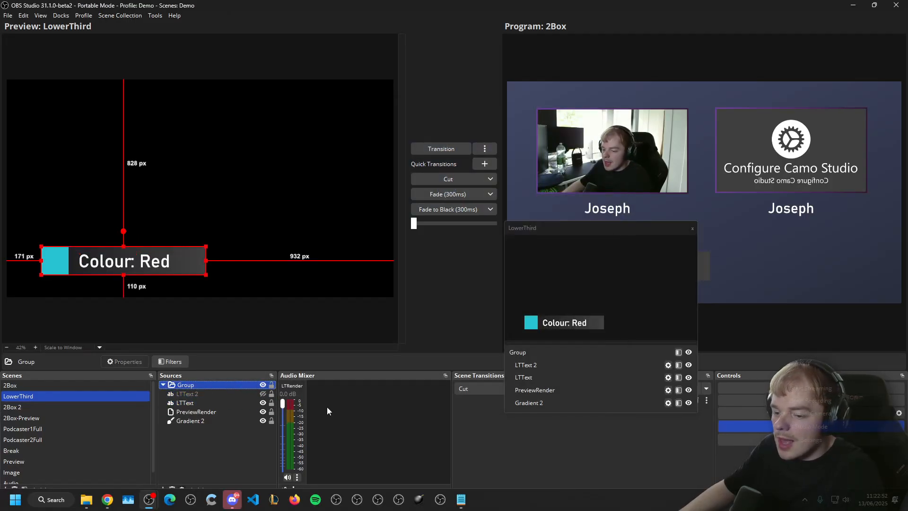
left_click_drag(579, 229, 907, 228)
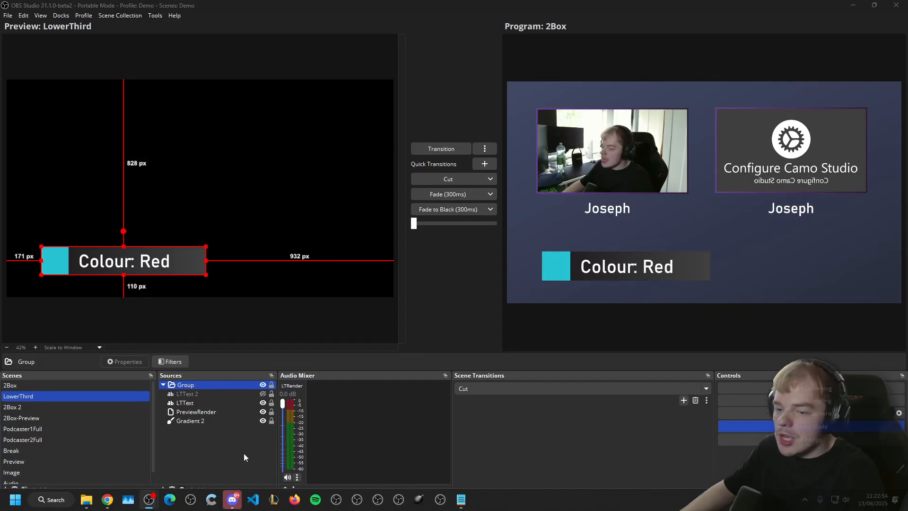
Change the text of the hidden LTText 2 source to "Colour: White" and clear the selection.
left_click(201, 392)
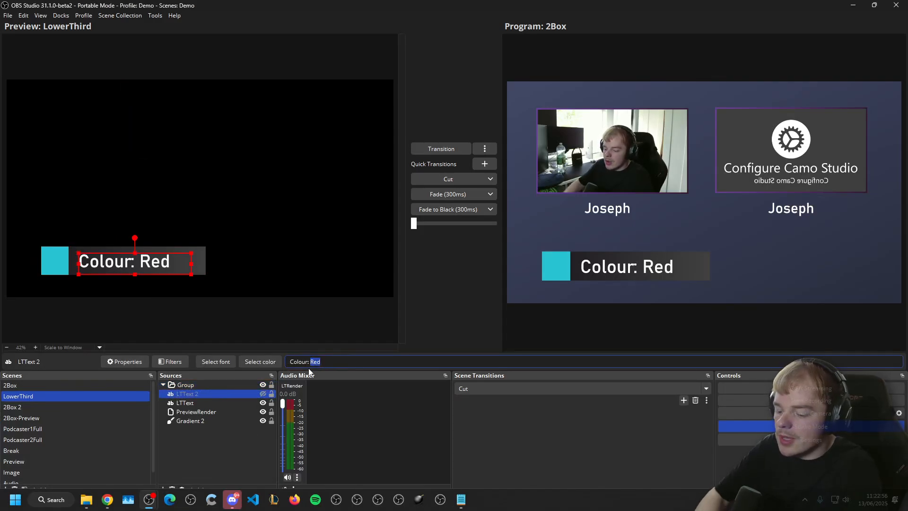
type("White")
key("Return")
left_click(222, 443)
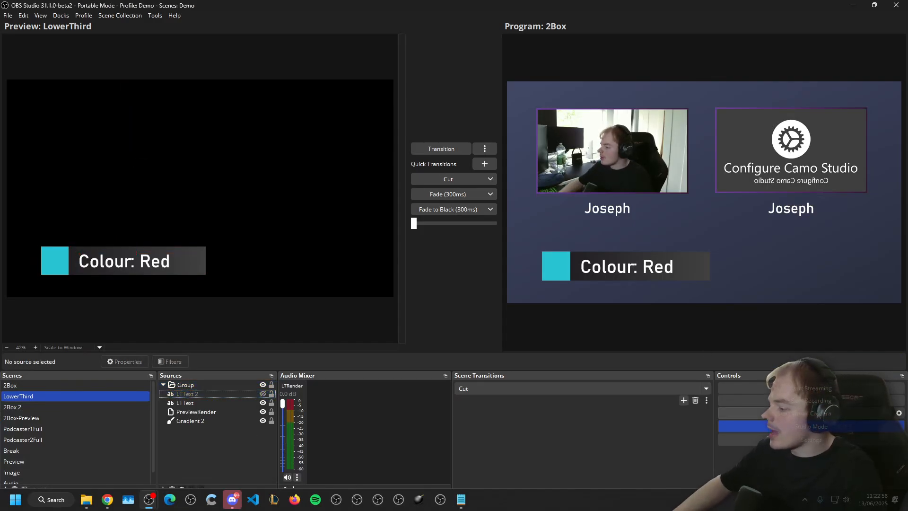
Shrink the main window beside the multiview projector and place the LowerThird dock over the multiview.
left_click(762, 426)
left_click_drag(476, 5, 571, 28)
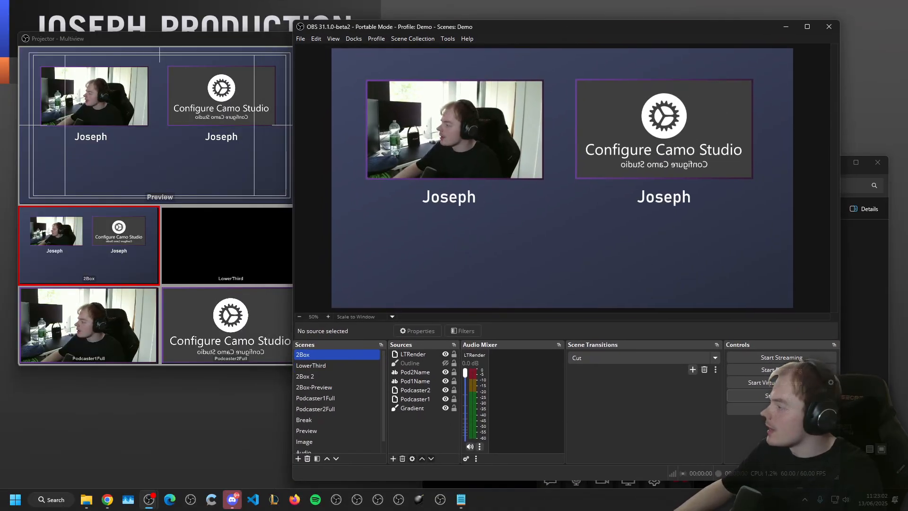
left_click_drag(642, 1, 100, 180)
With Studio Mode on, hide Colour Source 4 in the Preview scene and keep the red Colour Source 3 visible.
left_click(778, 323)
left_click(778, 323)
left_click(330, 431)
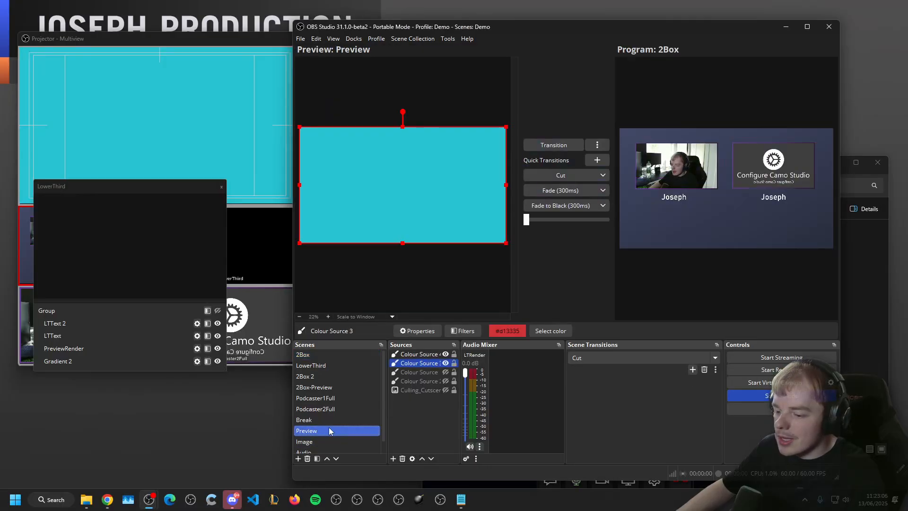
left_click(432, 363)
left_click(446, 354)
left_click(446, 364)
left_click(433, 419)
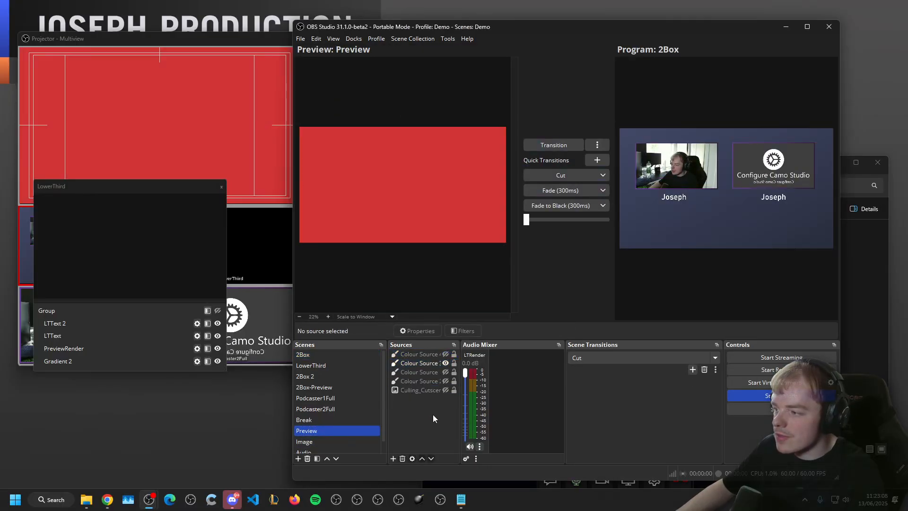
Turn Studio Mode off to show the lower third group on 2Box from the dock, and re-enable Studio Mode.
left_click(781, 396)
left_click(218, 311)
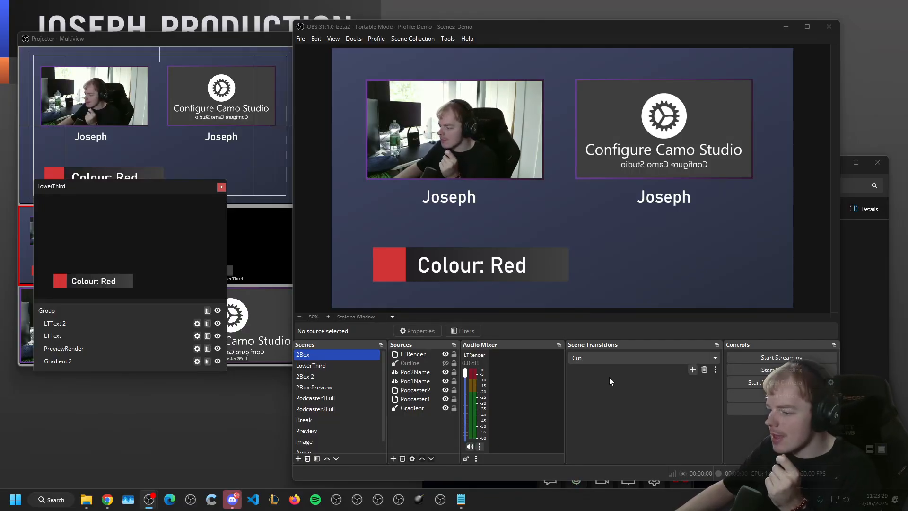
left_click(739, 395)
Add a Slide hide transition to the PreviewRender source in the LowerThird scene's group.
left_click(315, 387)
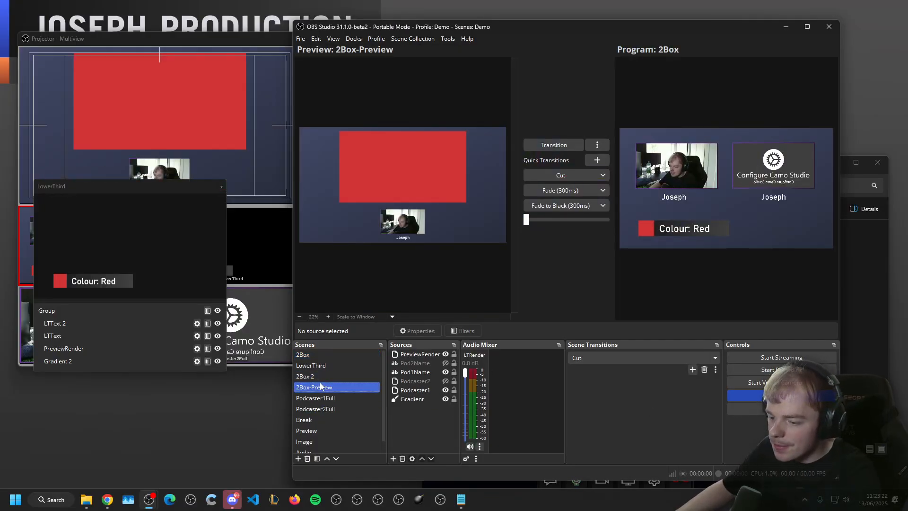
left_click(350, 366)
left_click(425, 381)
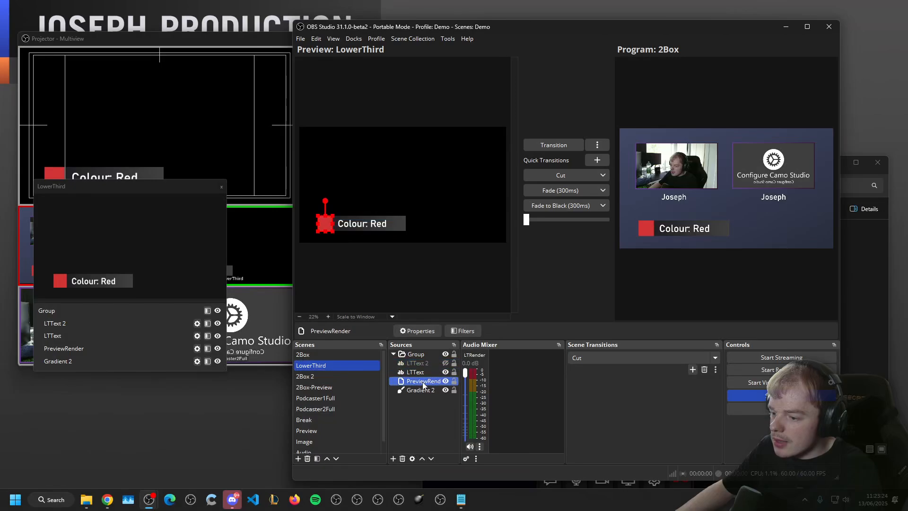
right_click(425, 381)
left_click(501, 198)
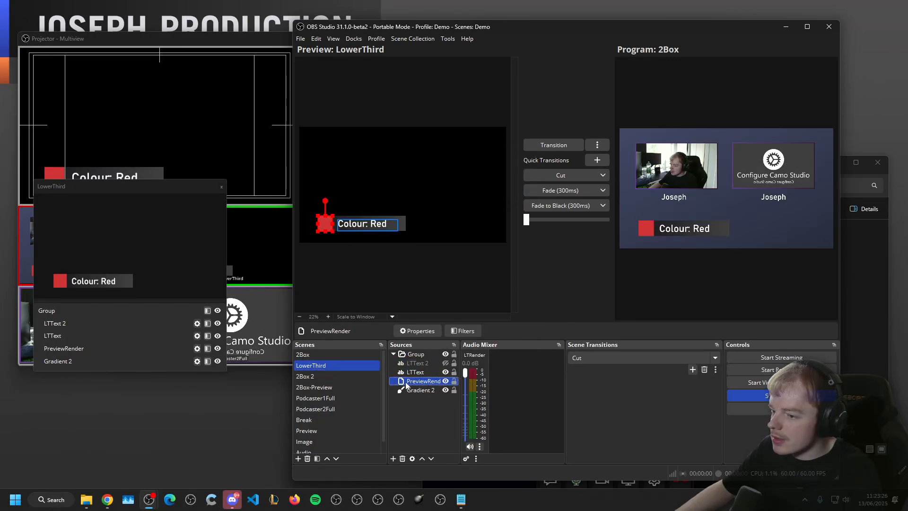
right_click(413, 380)
left_click(484, 195)
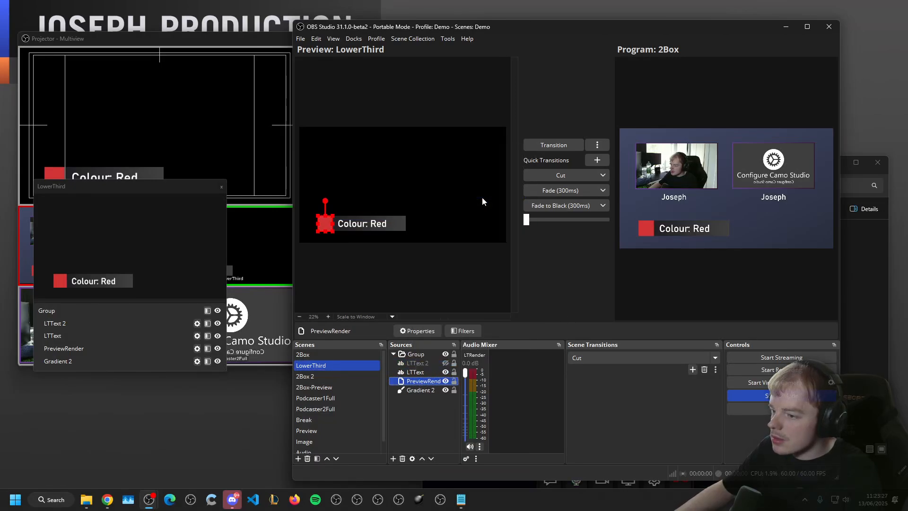
right_click(421, 382)
mouse_move(496, 246)
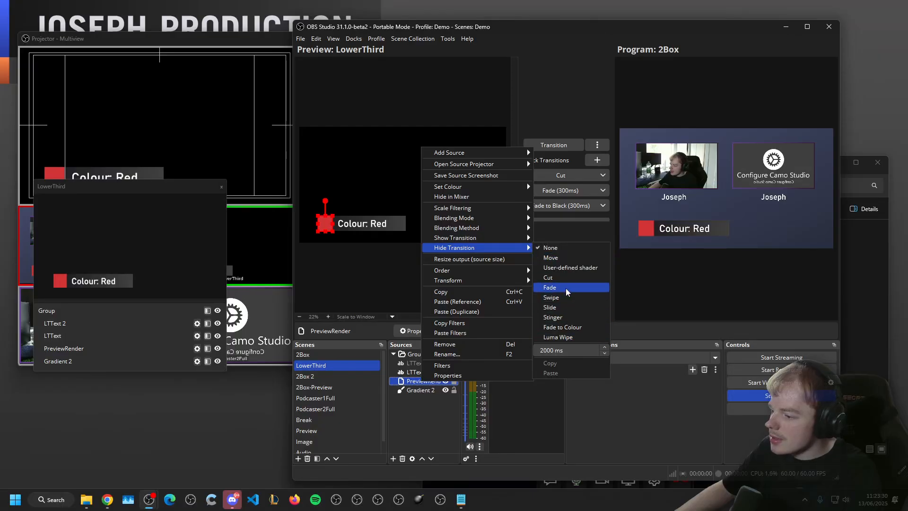
left_click(566, 298)
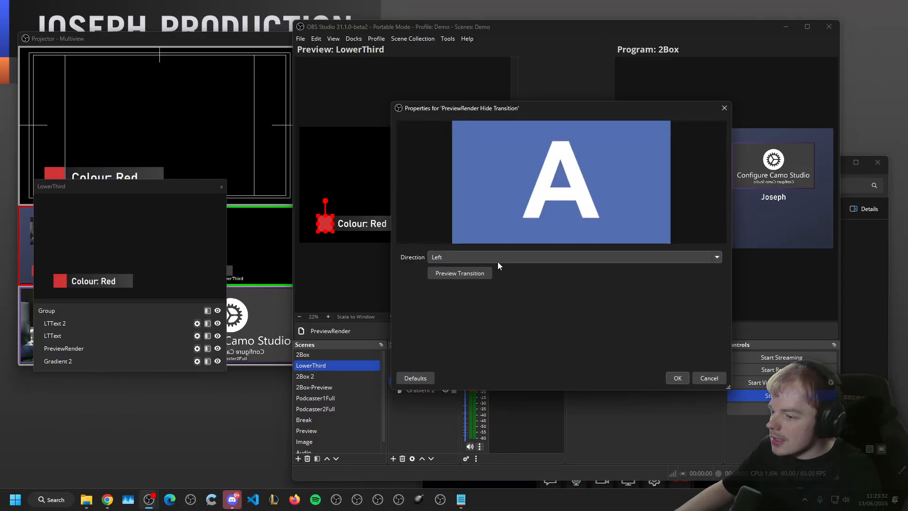
left_click(677, 377)
right_click(418, 381)
left_click(750, 396)
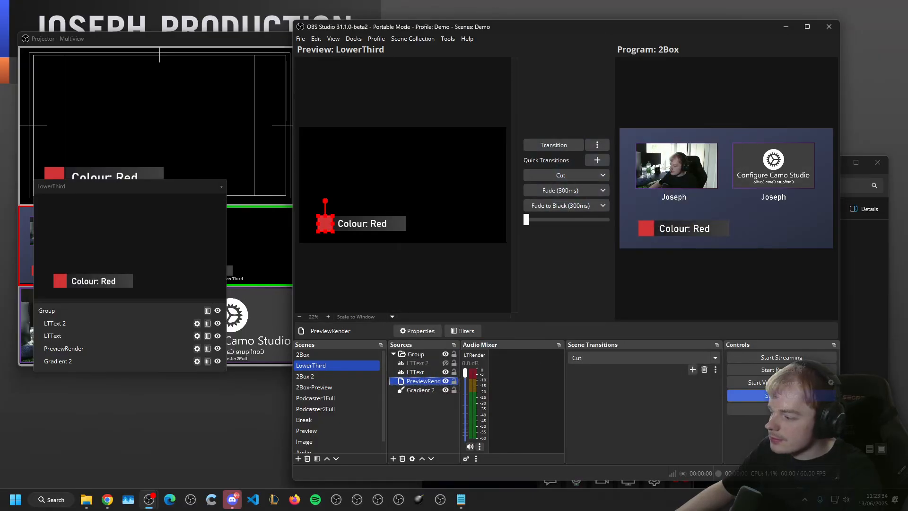
Make the light grey Colour Source visible beneath Colour Source 3 in the Preview scene, leaving Colour Source 3 selected.
left_click(749, 396)
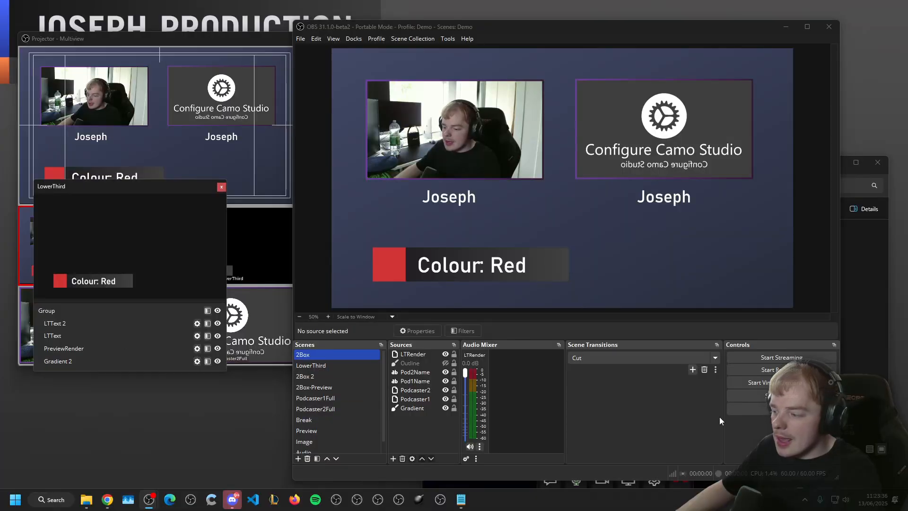
left_click(750, 396)
left_click(333, 430)
left_click(425, 364)
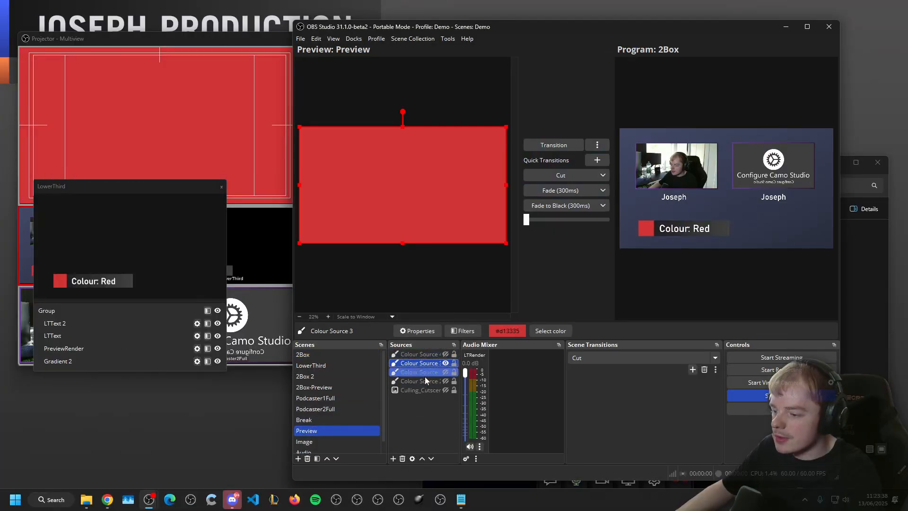
left_click(425, 374)
left_click(428, 381)
left_click(427, 388)
left_click(428, 381)
left_click(429, 374)
left_click(429, 381)
left_click(428, 389)
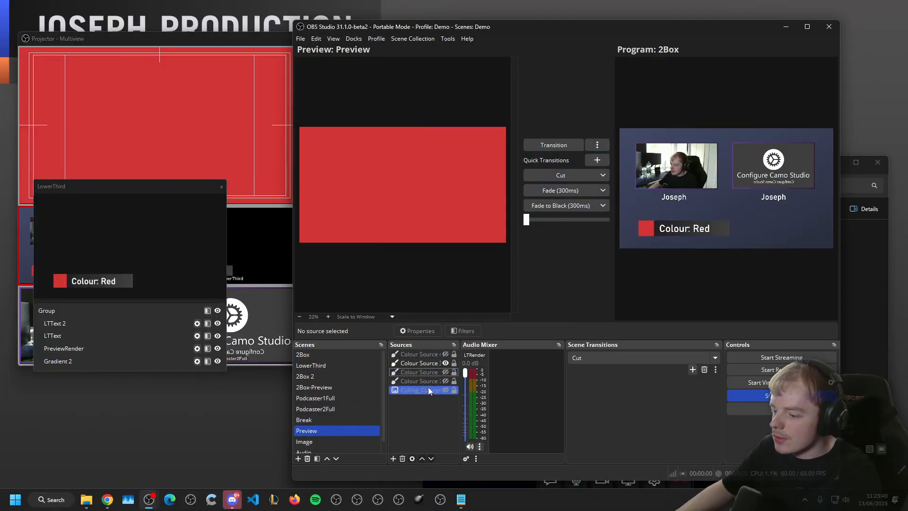
left_click(431, 381)
left_click(435, 374)
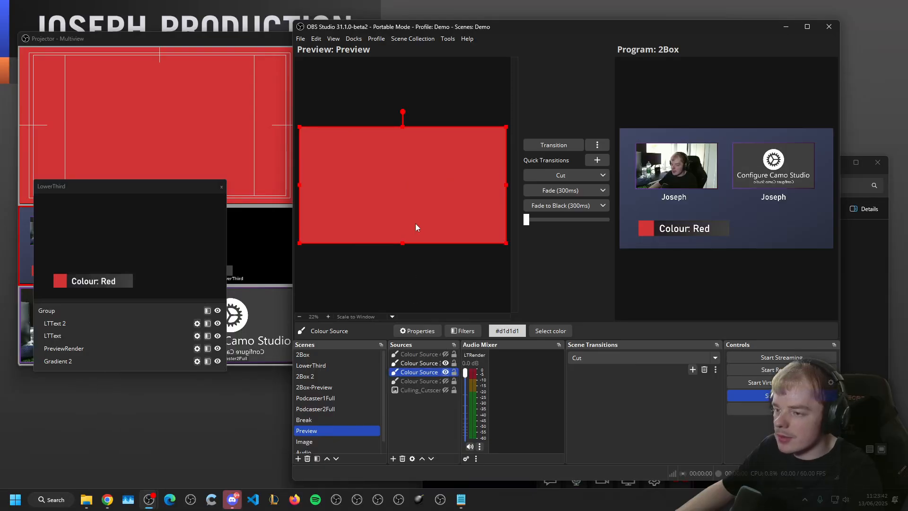
left_click(428, 364)
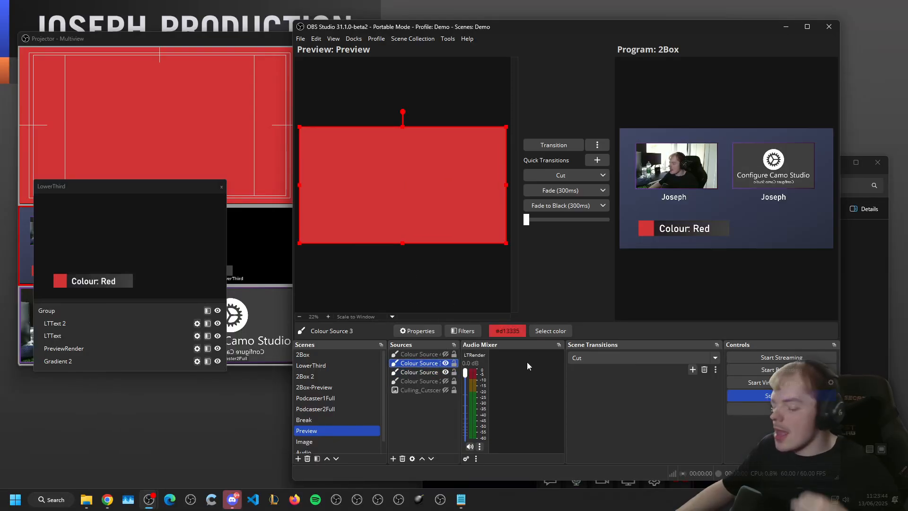
Toggle LTText 2 and LTText from the LowerThird dock to test how each text shows and hides.
left_click(218, 324)
left_click(218, 323)
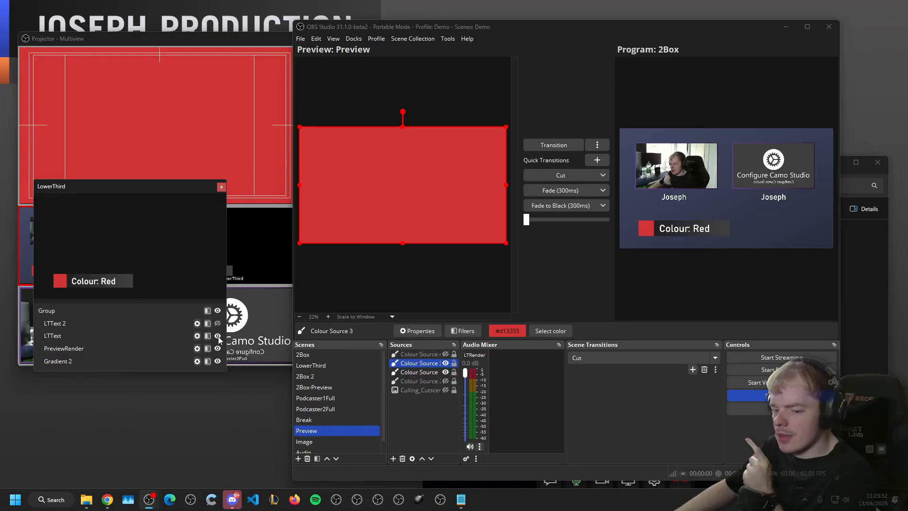
left_click(218, 337)
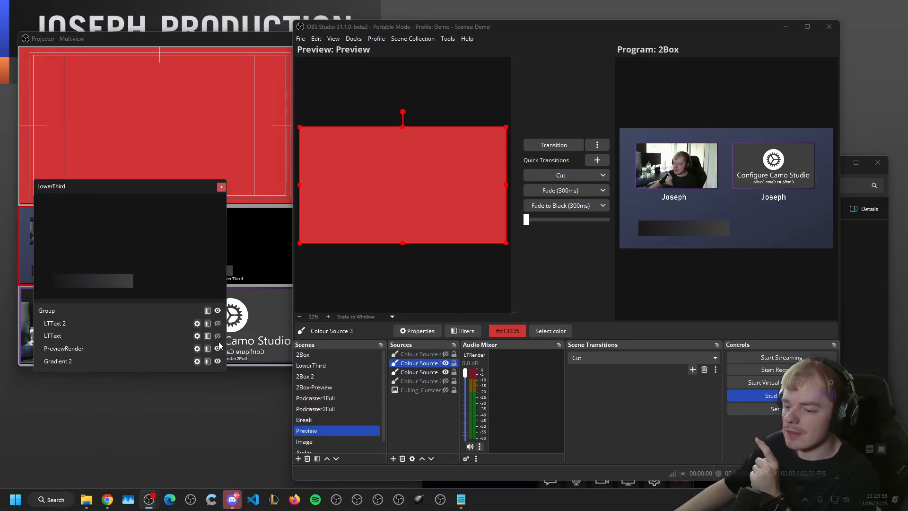
left_click(218, 336)
Give LTText in the LowerThird scene a 600 ms Slide hide transition with direction Down.
left_click(321, 377)
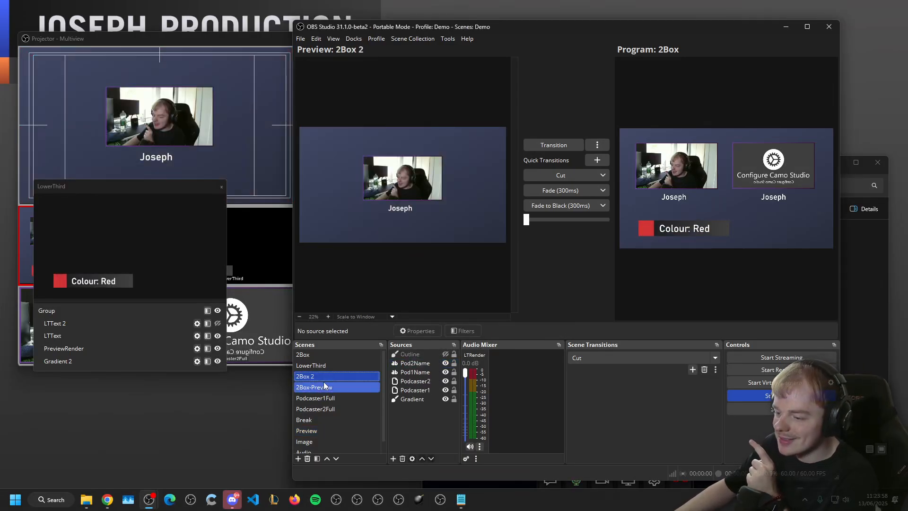
left_click(369, 386)
left_click(351, 369)
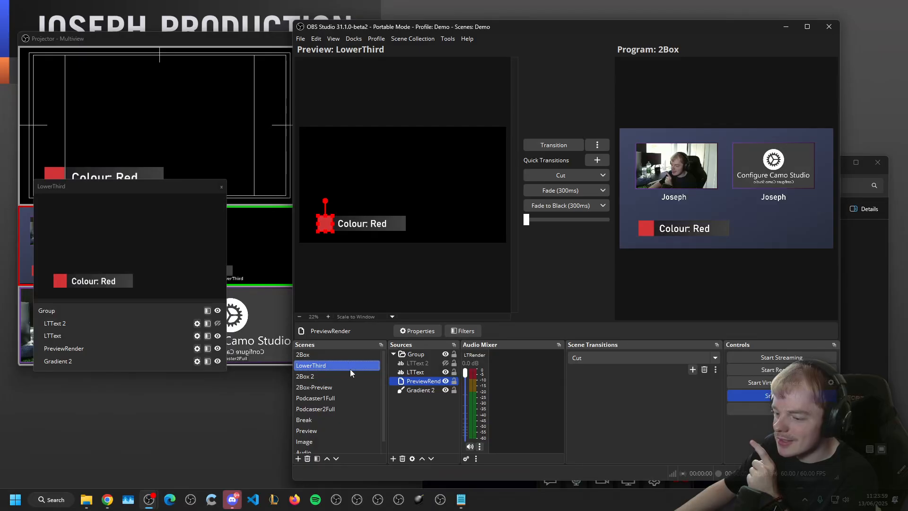
right_click(428, 372)
mouse_move(510, 237)
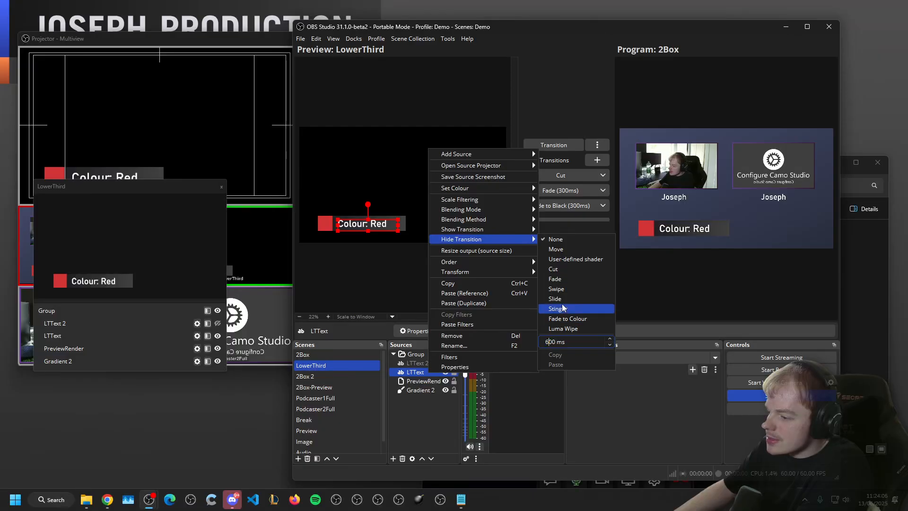
left_click(555, 298)
left_click(521, 257)
left_click(487, 298)
left_click(675, 377)
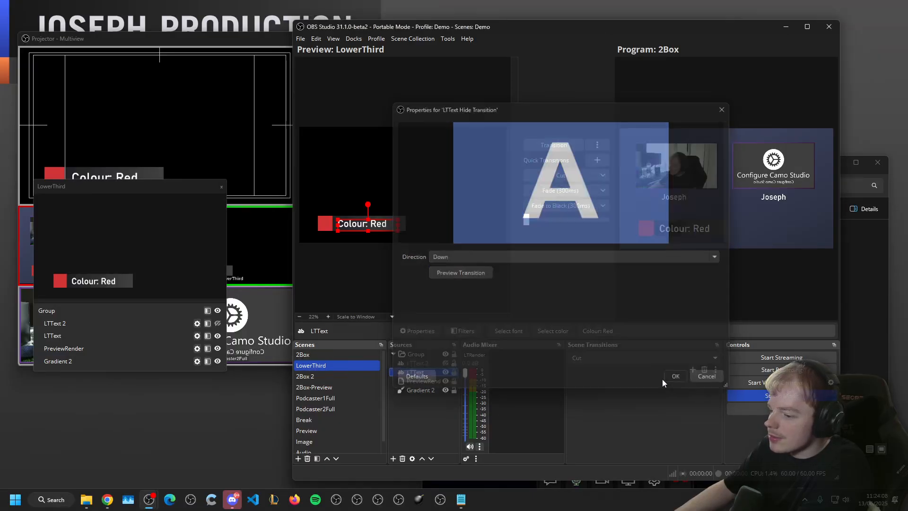
Give LTText 2 in the LowerThird scene a Slide hide transition with direction Down.
right_click(434, 362)
mouse_move(492, 227)
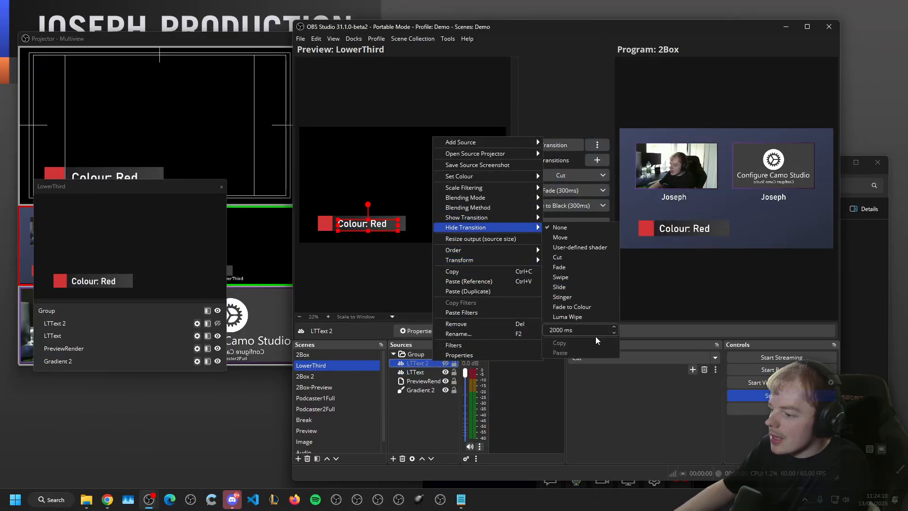
left_click(563, 287)
left_click(533, 259)
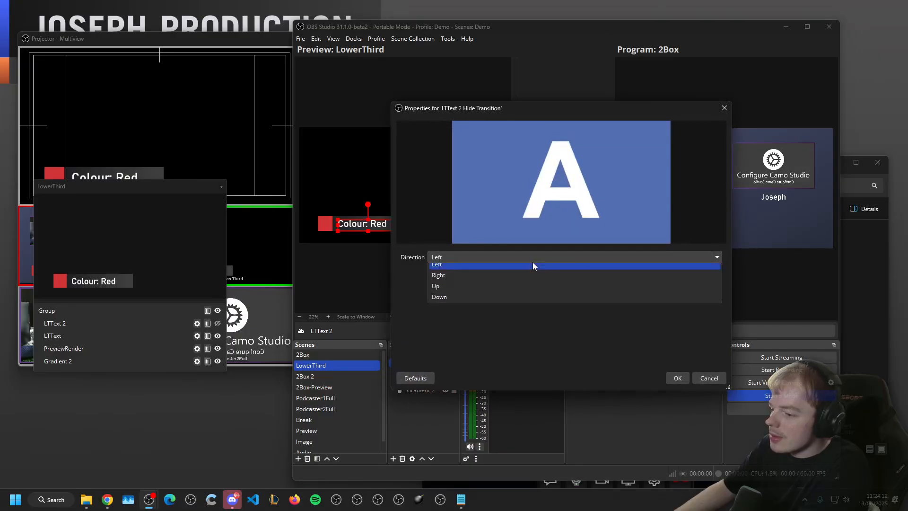
left_click(513, 299)
left_click(678, 378)
left_click(400, 411)
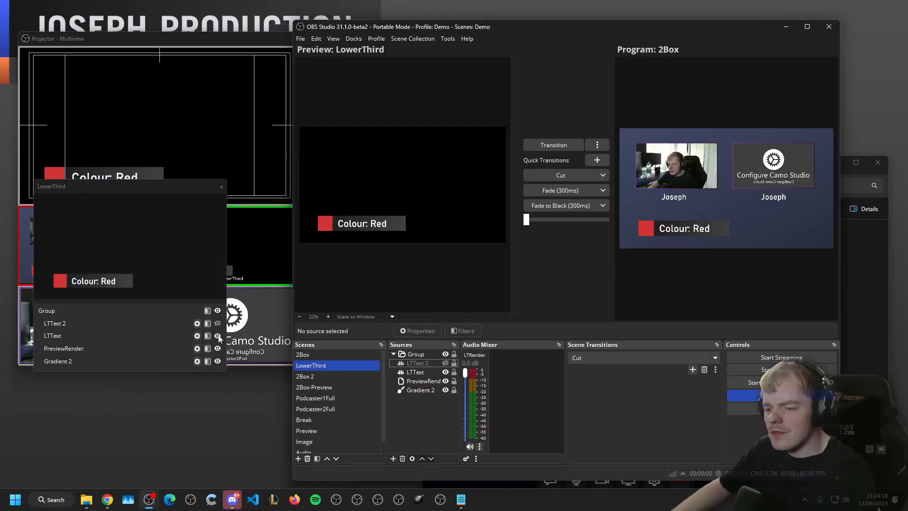
Swap the lower third to white by hiding LTText and Colour Source 3, showing LTText 2, and re-showing PreviewRender.
left_click(334, 430)
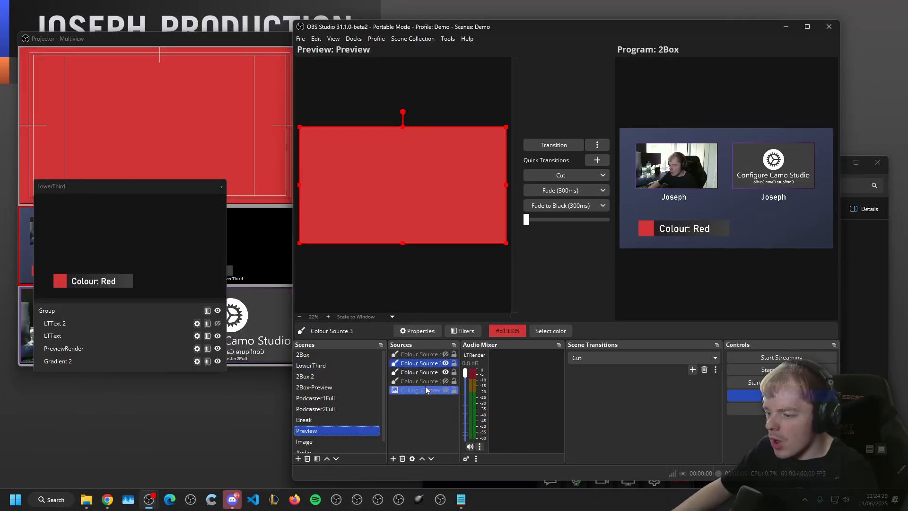
left_click(419, 372)
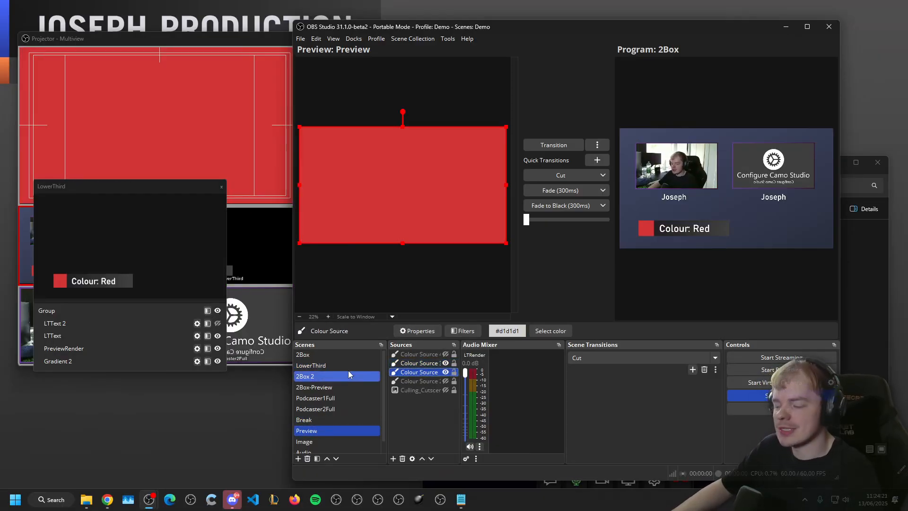
left_click(218, 337)
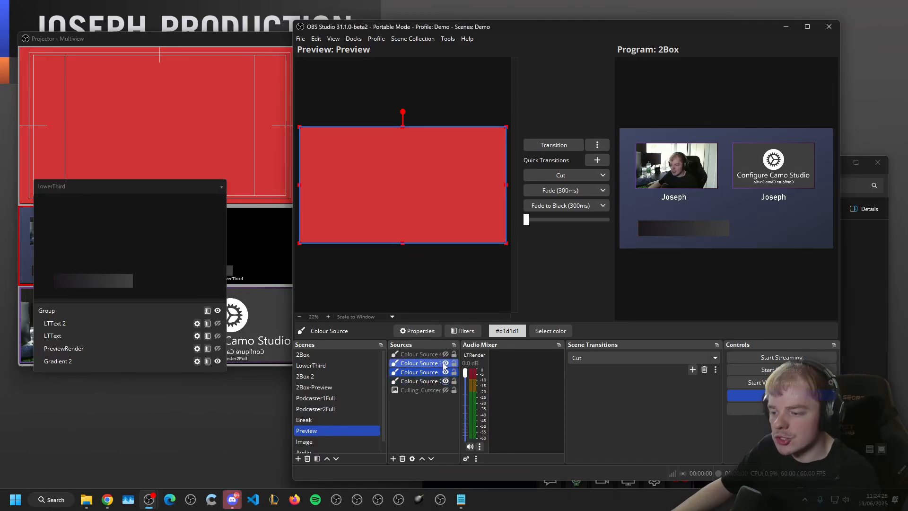
left_click(445, 381)
left_click(446, 363)
left_click(218, 326)
left_click(219, 347)
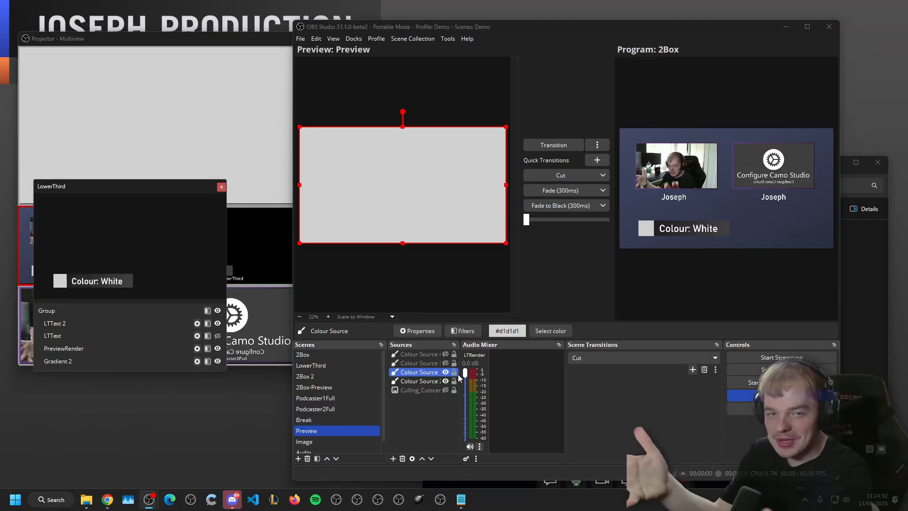
Swap the lower third back to red by hiding LTText 2, showing Colour Source 3 and LTText, and re-showing PreviewRender.
left_click(218, 324)
left_click(217, 348)
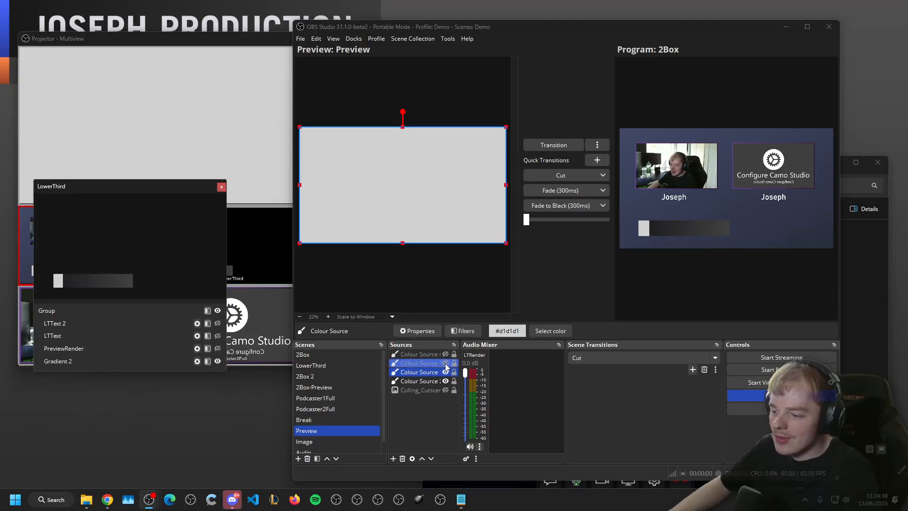
left_click(446, 364)
left_click(217, 335)
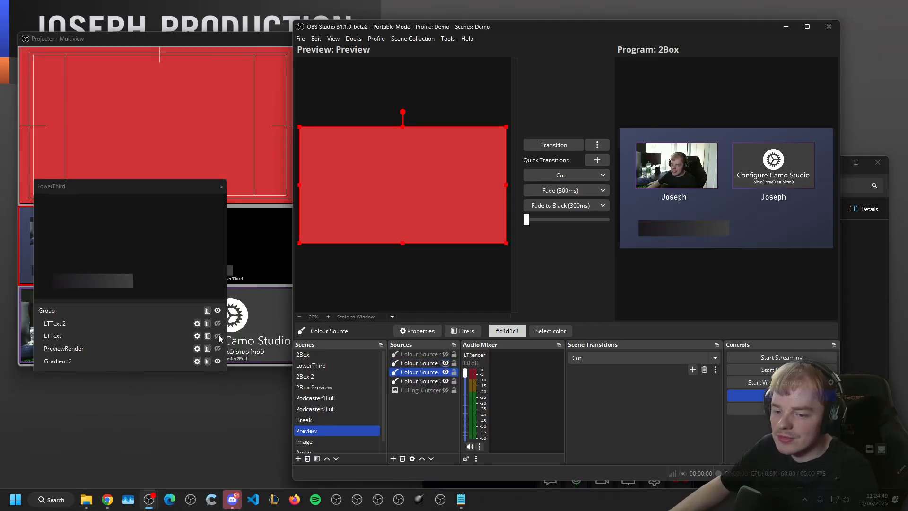
left_click(218, 348)
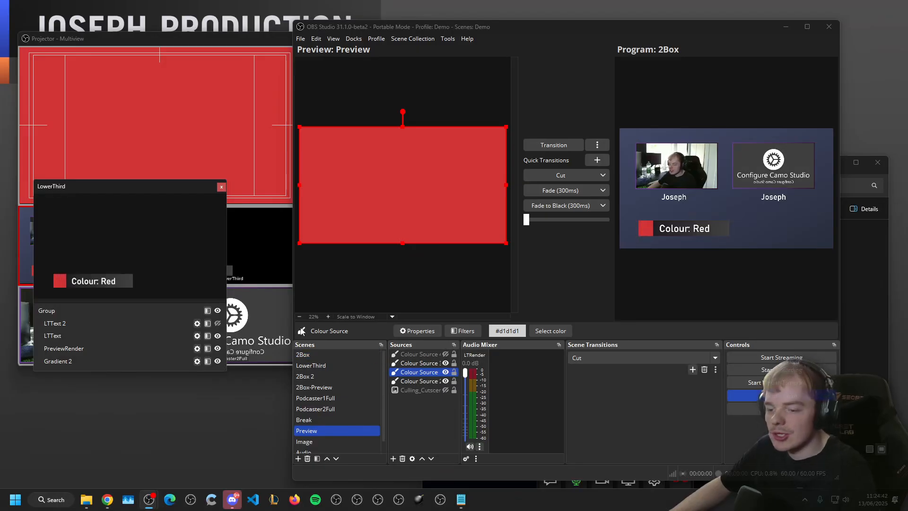
Hide and show the whole lower-third Group twice from the LowerThird dock to test its animation.
left_click(218, 311)
left_click(218, 311)
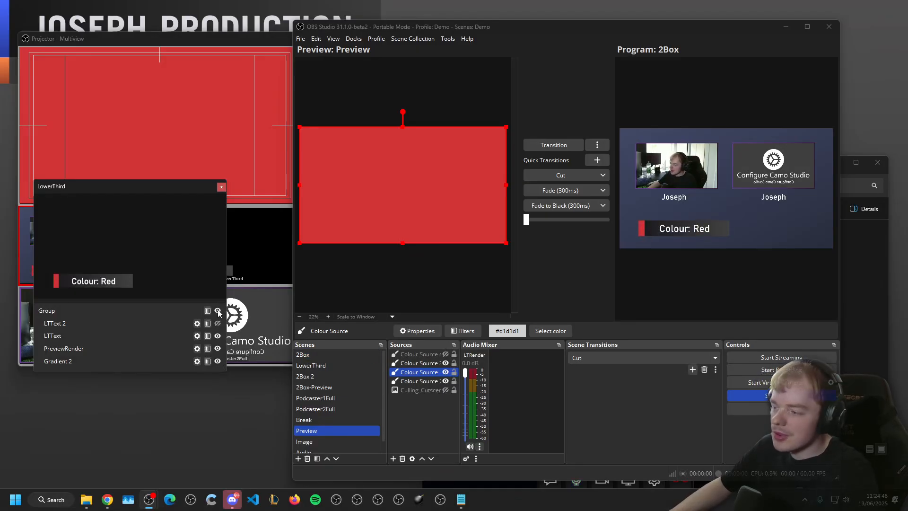
left_click(218, 311)
left_click(218, 310)
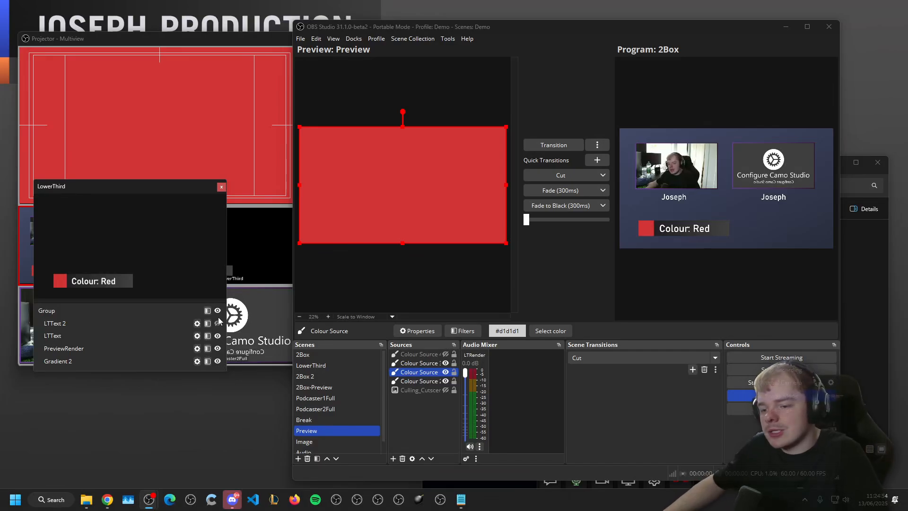
Open the Source Dock settings and widen the window to reach every option column.
left_click(419, 363)
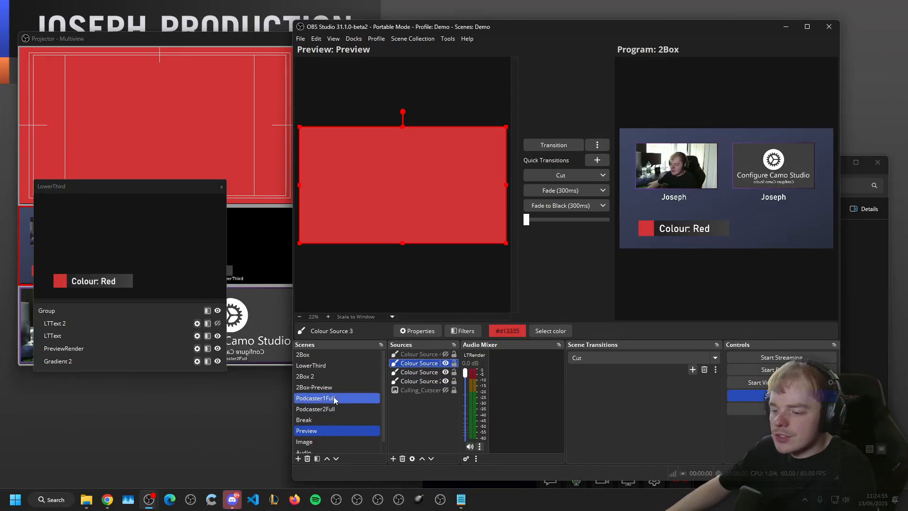
left_click(90, 322)
left_click(354, 38)
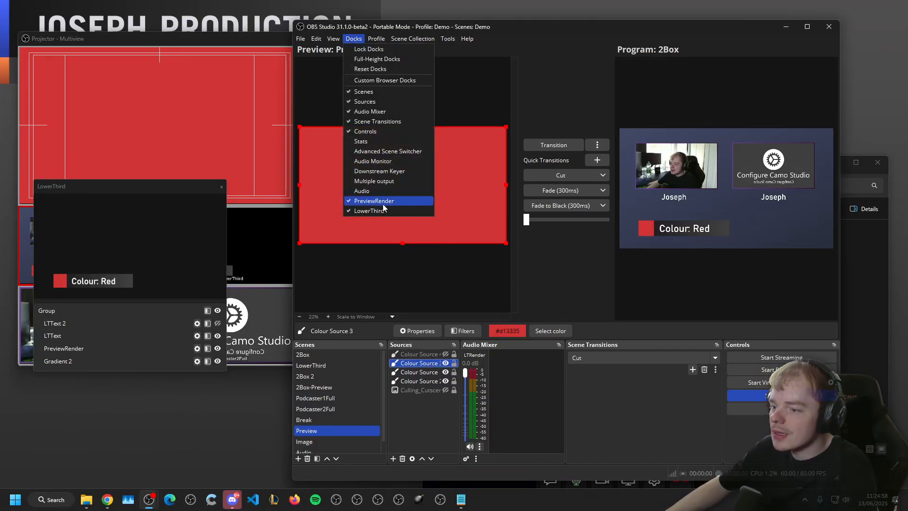
mouse_move(448, 38)
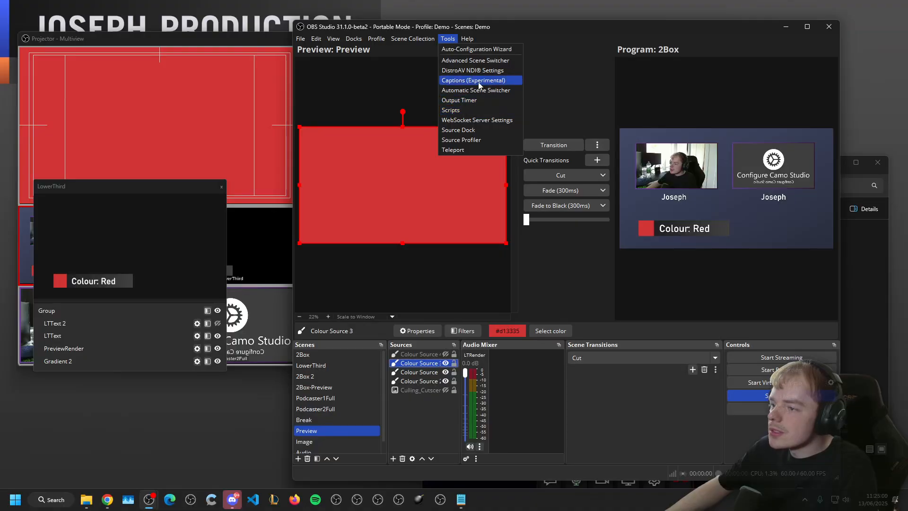
left_click(459, 130)
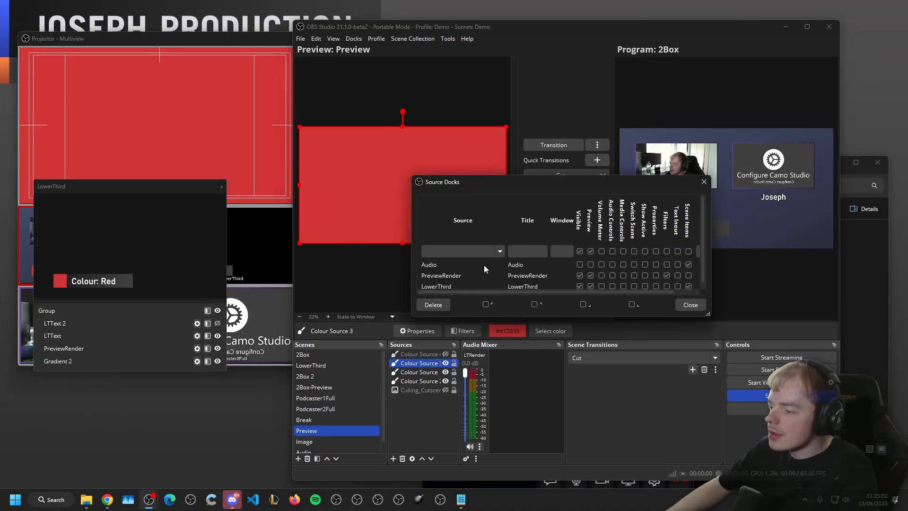
left_click_drag(705, 255, 769, 255)
left_click(500, 251)
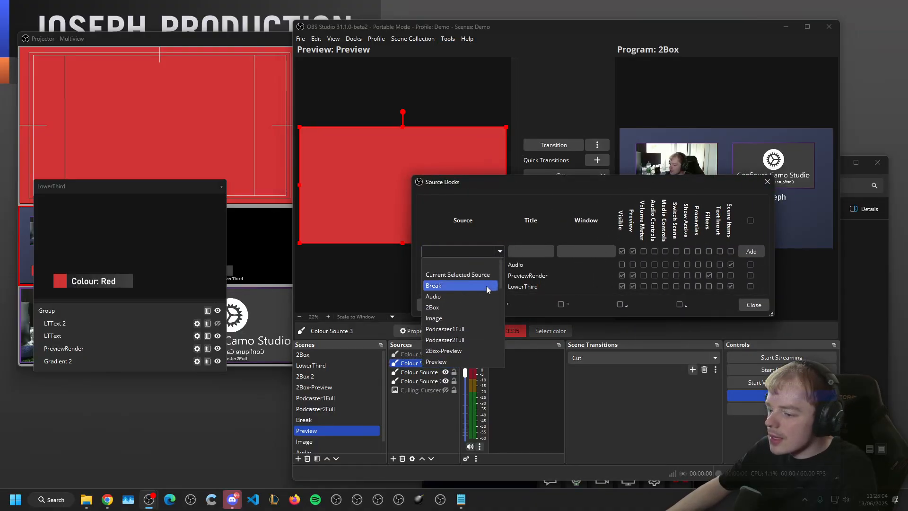
scroll(476, 318, "down", 5)
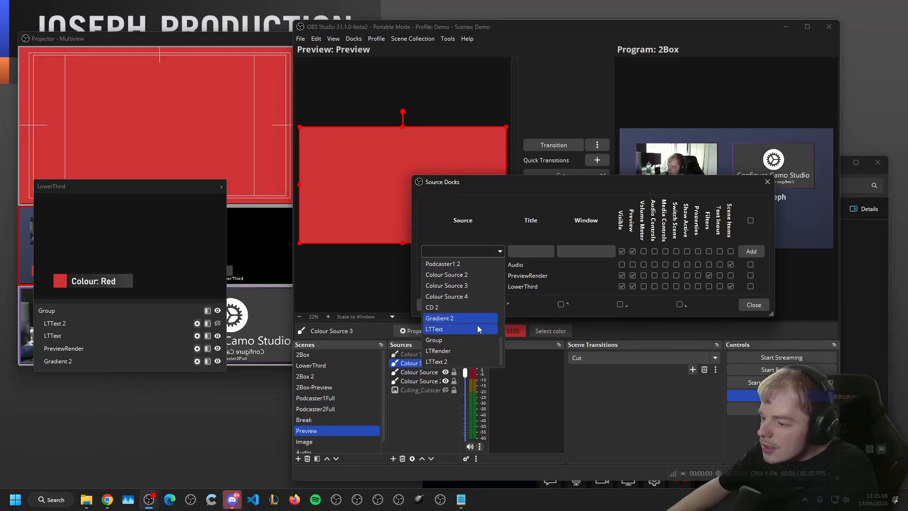
scroll(482, 340, "up", 1)
left_click(567, 224)
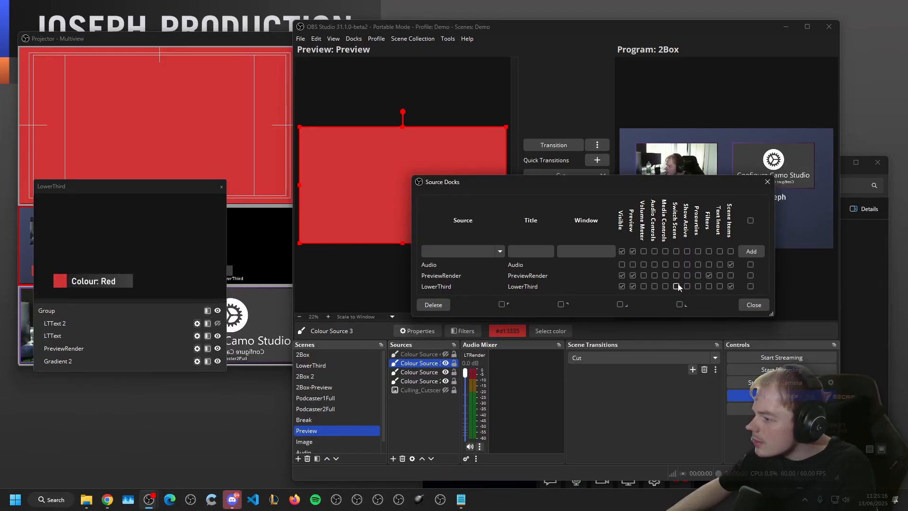
Try the Text Input option on the LowerThird source dock.
left_click(721, 287)
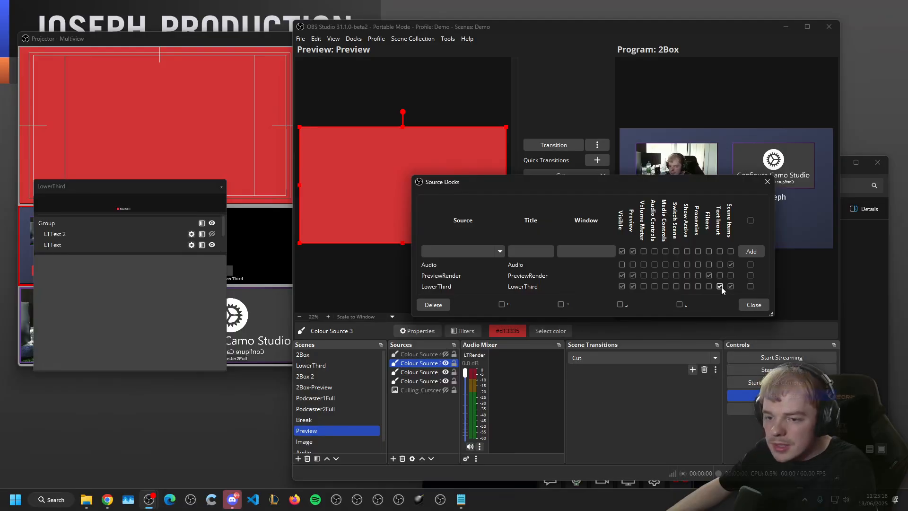
left_click(106, 290)
type("rr")
key("BackSpace")
key("BackSpace")
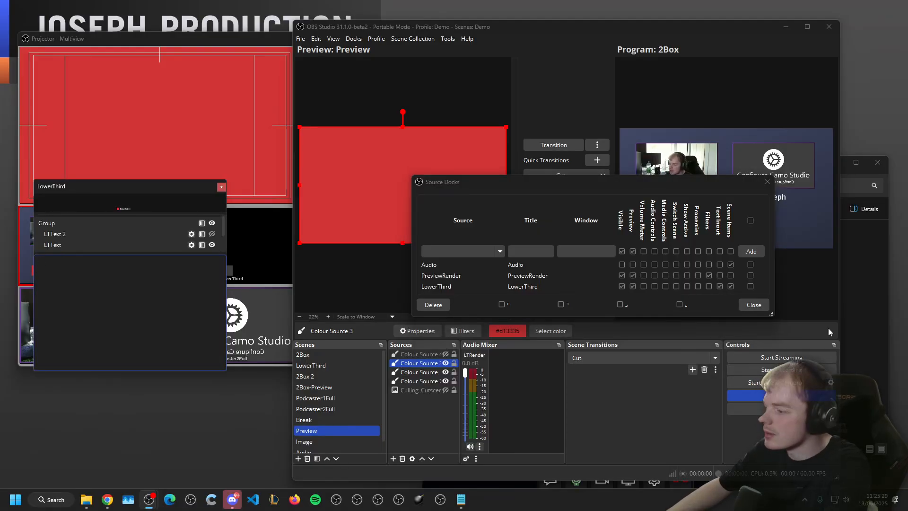
left_click(710, 276)
left_click(720, 286)
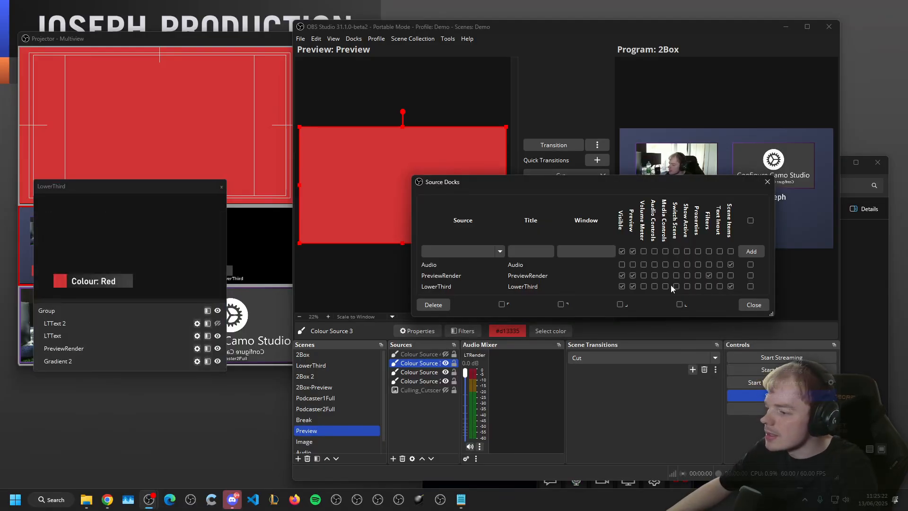
Add a source dock for LTText with Text Input enabled and place it below the LowerThird dock.
left_click(502, 252)
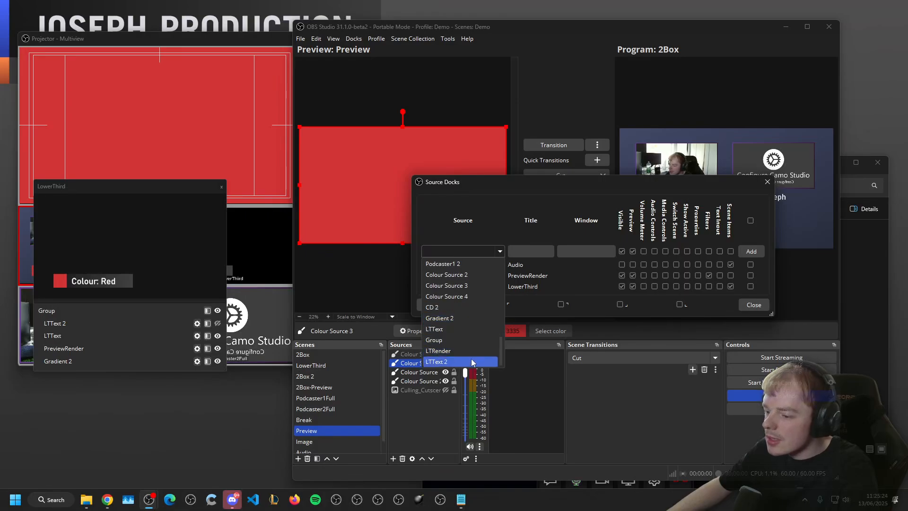
left_click(469, 329)
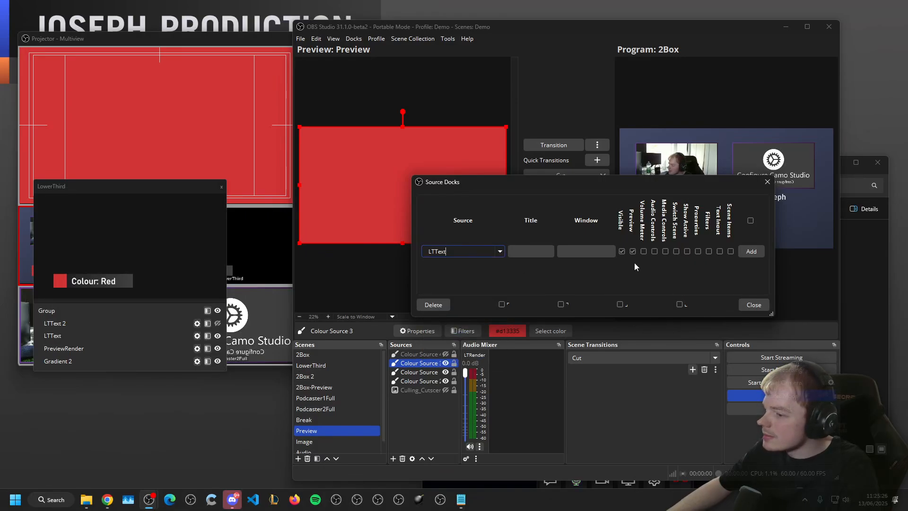
left_click(751, 251)
left_click(720, 265)
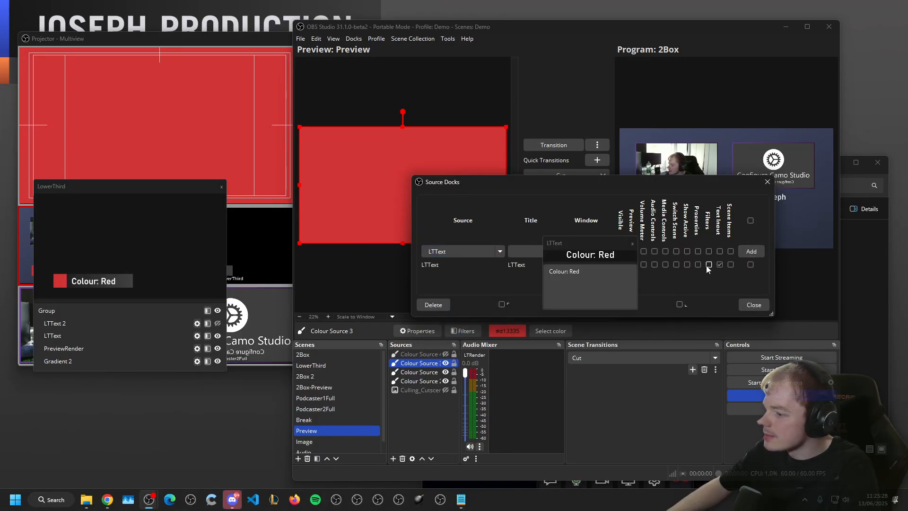
left_click_drag(581, 249, 68, 400)
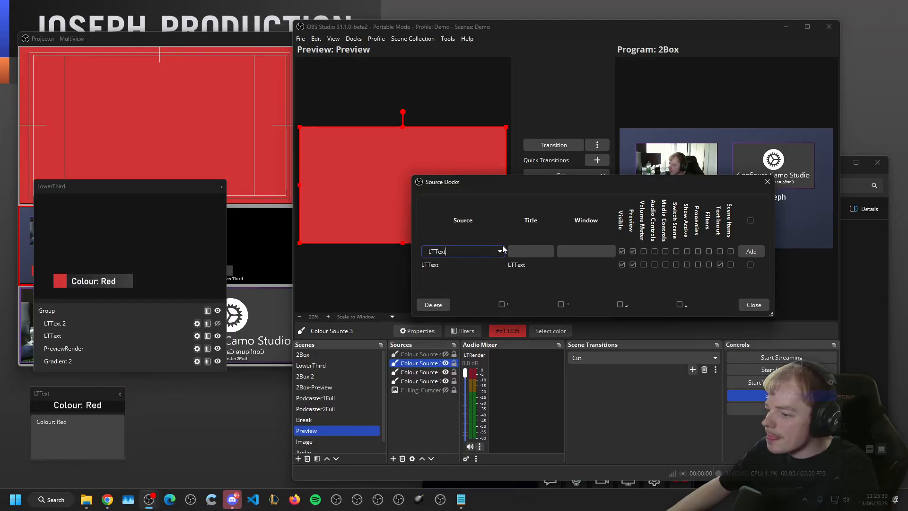
Add a source dock for LTText 2 with Text Input enabled, placed beside the LTText dock, and close the dock settings.
left_click(500, 251)
left_click(437, 361)
left_click(753, 251)
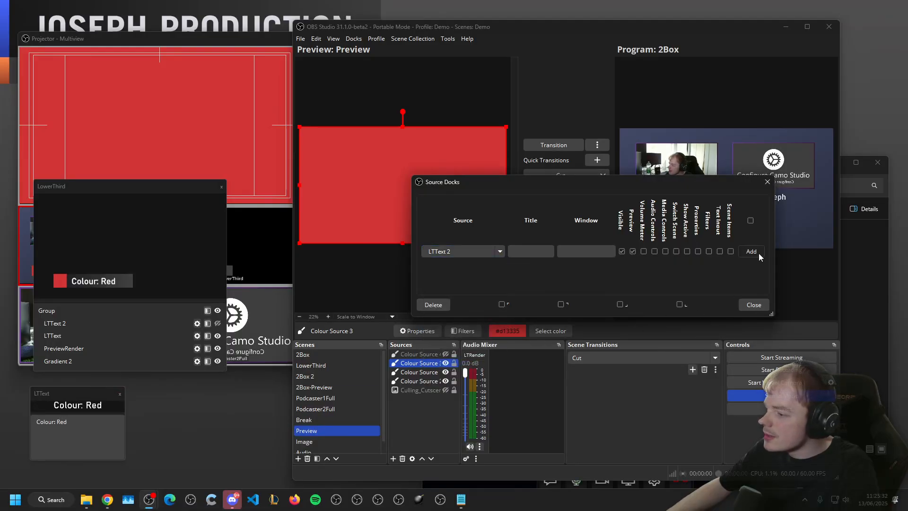
left_click(720, 265)
left_click_drag(573, 244, 157, 394)
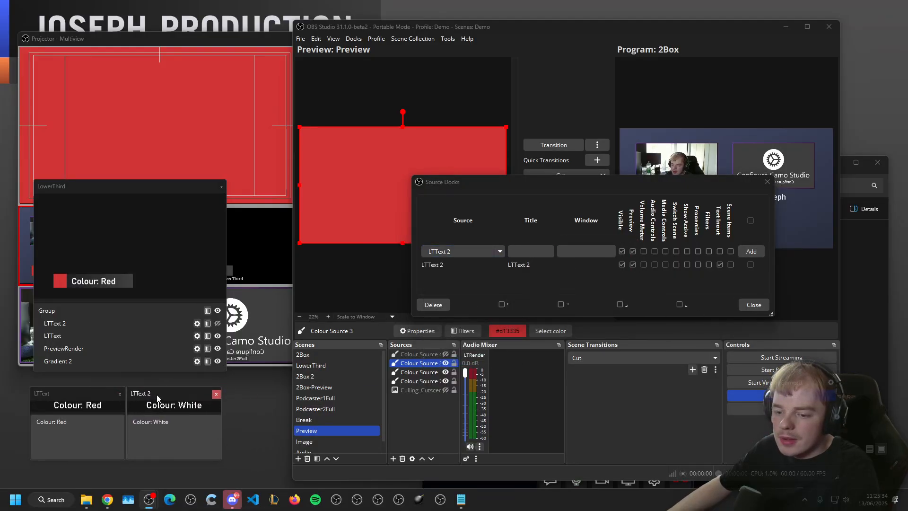
left_click(756, 305)
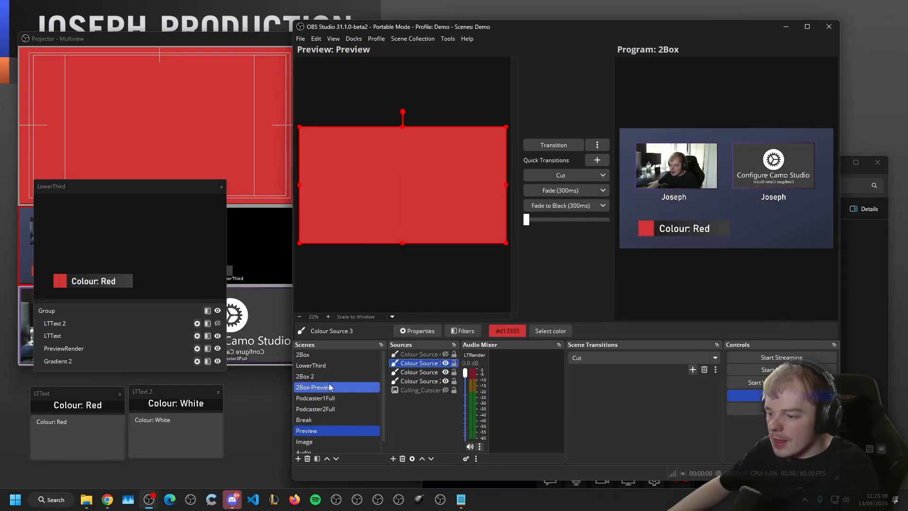
Set the duration of PreviewRender's Slide hide transition in the LowerThird scene to 800 ms.
left_click(419, 354)
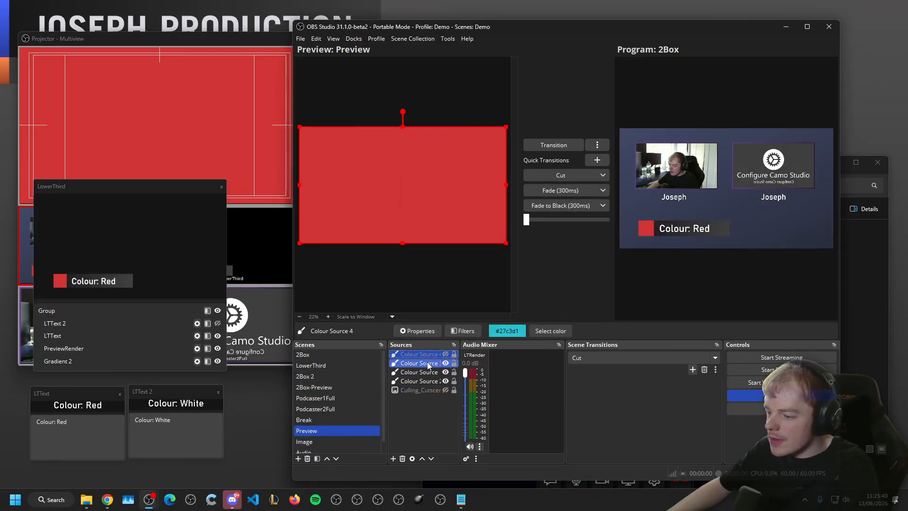
left_click(188, 432)
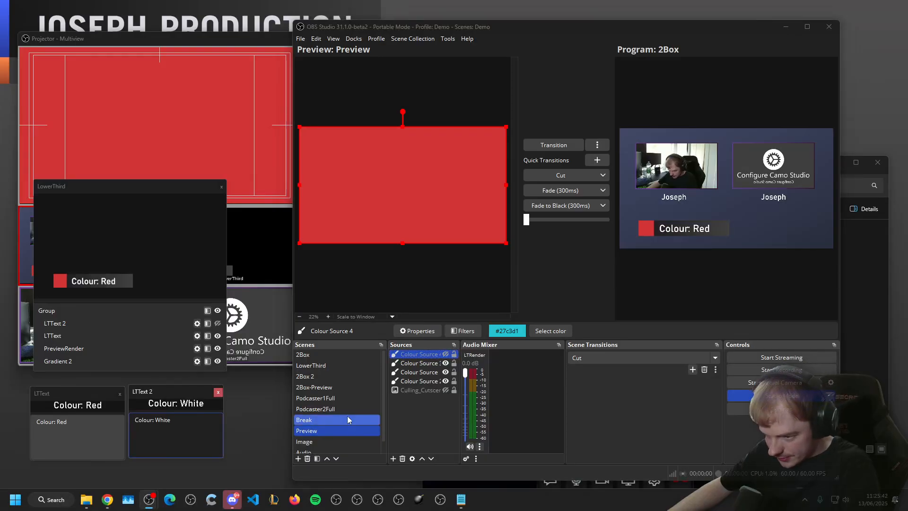
left_click(345, 386)
left_click(335, 377)
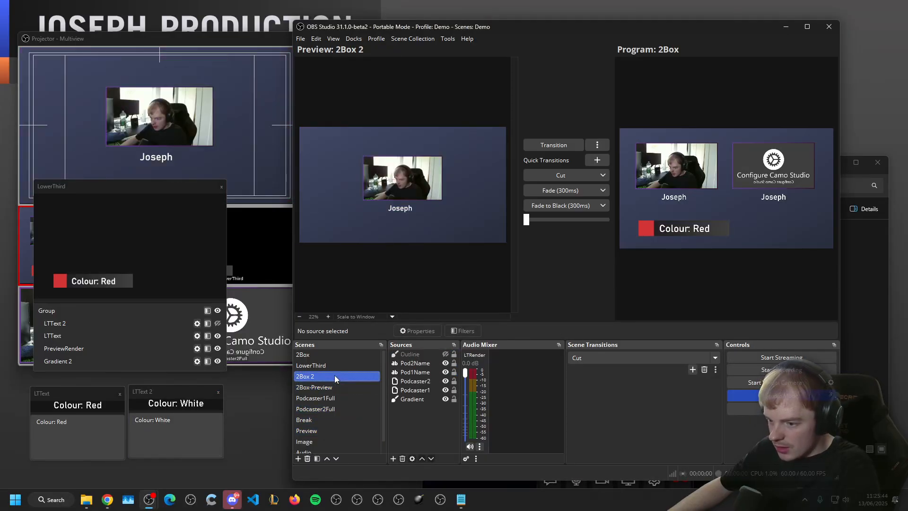
left_click(311, 365)
left_click(421, 381)
right_click(419, 381)
mouse_move(491, 244)
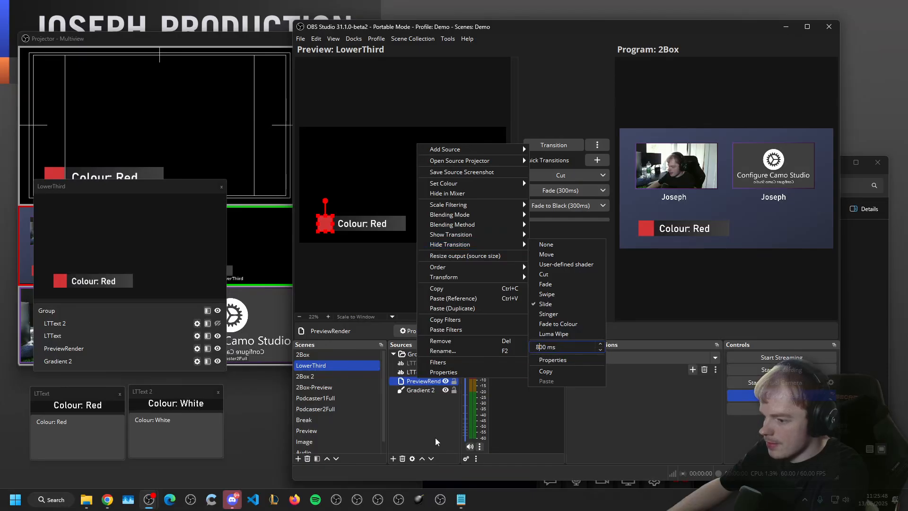
left_click(365, 442)
Load the Preview scene into preview, cut it to program, and cut back to 2Box.
left_click(362, 430)
key("Down")
left_click(360, 432)
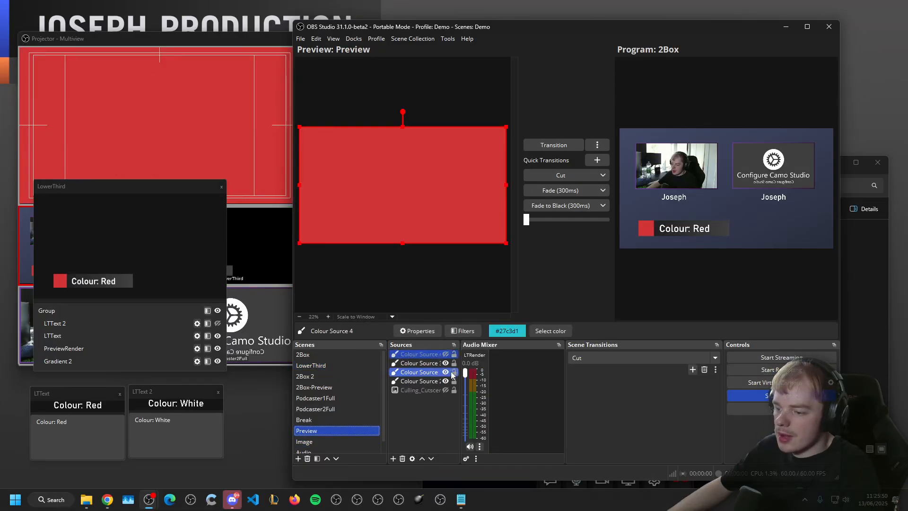
left_click_drag(180, 421, 159, 418)
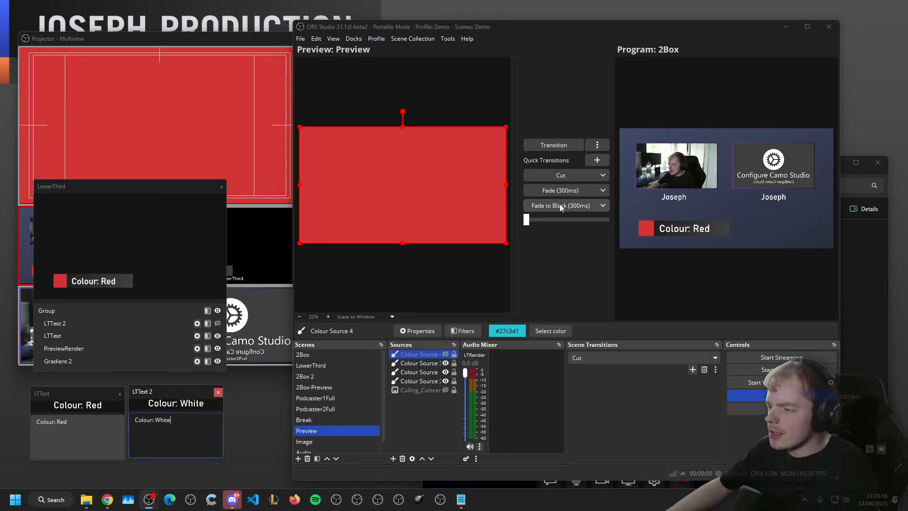
left_click(558, 176)
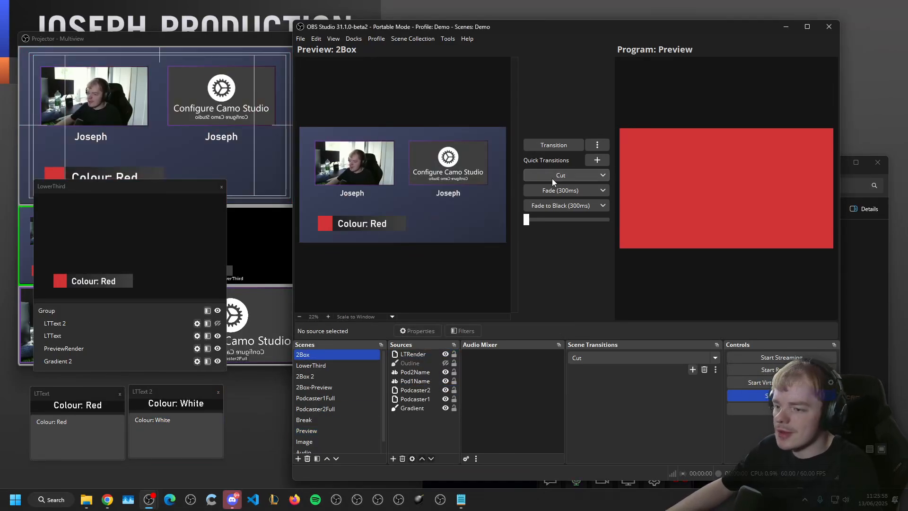
left_click(553, 182)
Change the LTText 2 dock's text to "Colour: Blue".
left_click(165, 421)
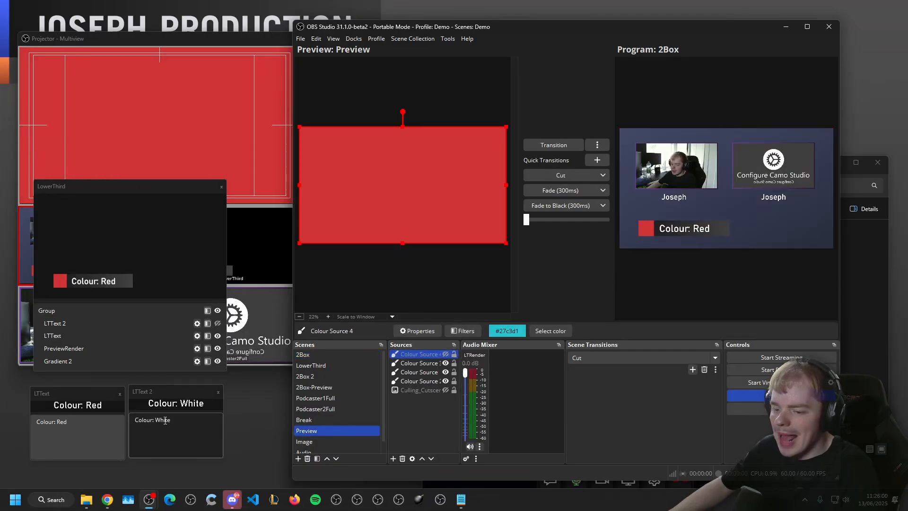
left_click_drag(181, 421, 152, 421)
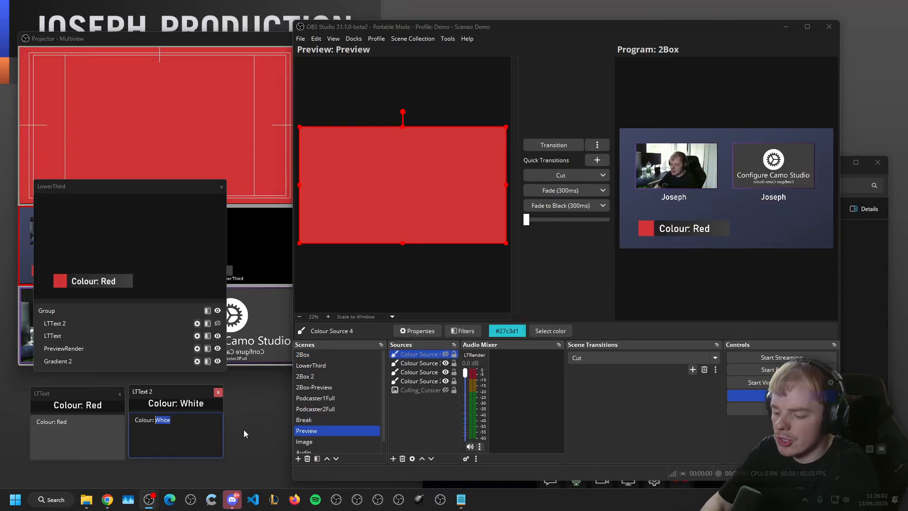
type("Blue")
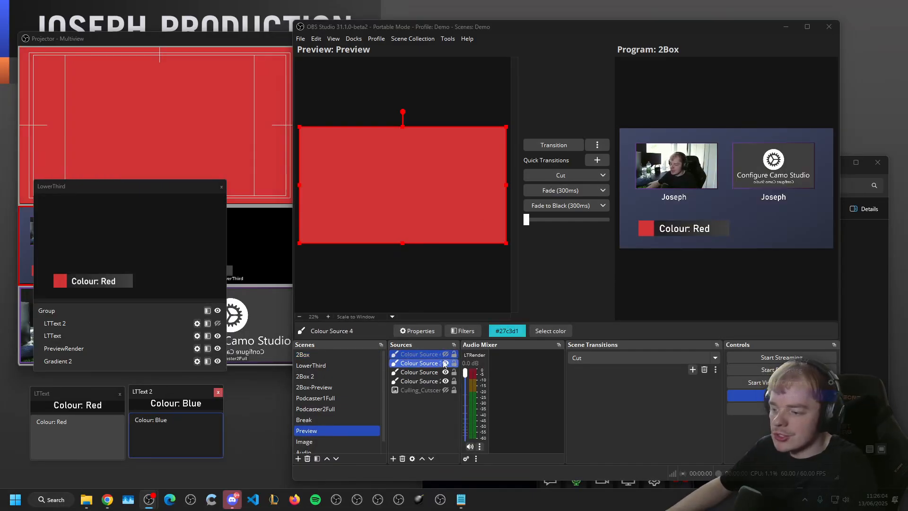
Swap the lower third to LTText 2 with the blue Colour Source 4, and test a cut to Preview and back.
left_click(218, 336)
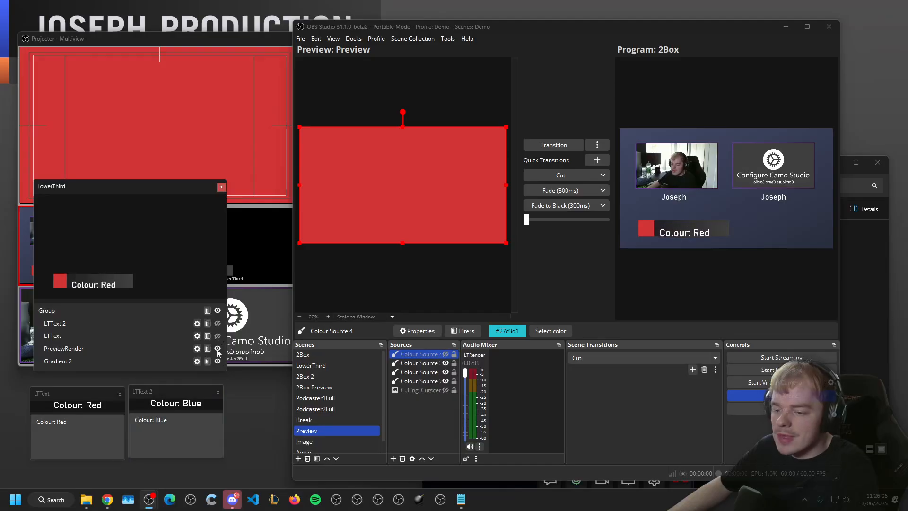
left_click(217, 349)
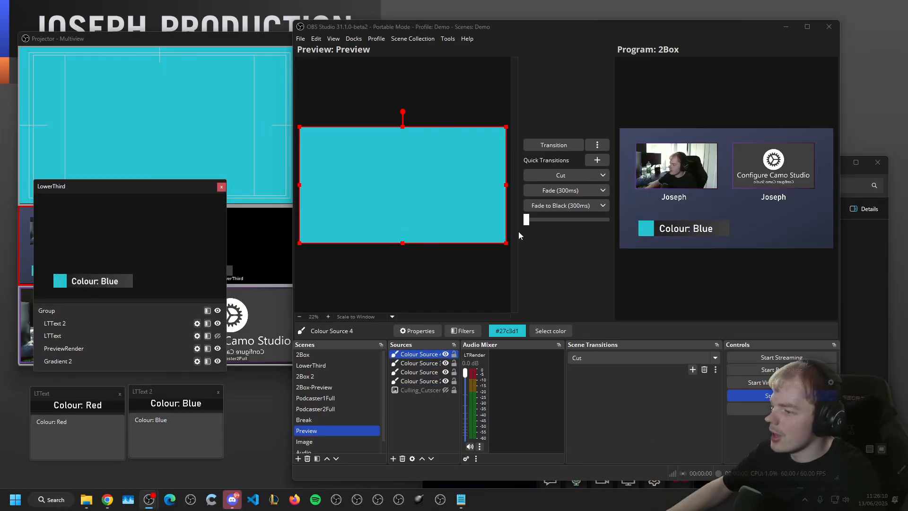
left_click(570, 176)
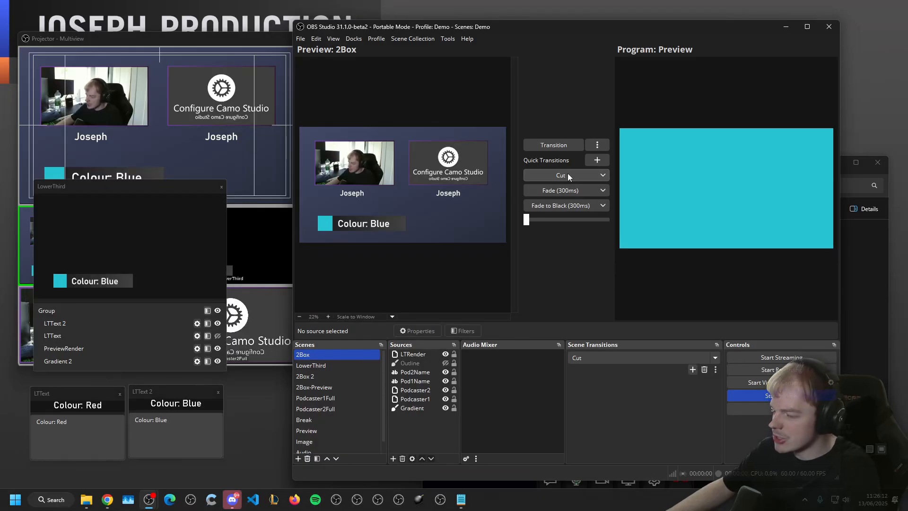
left_click(569, 176)
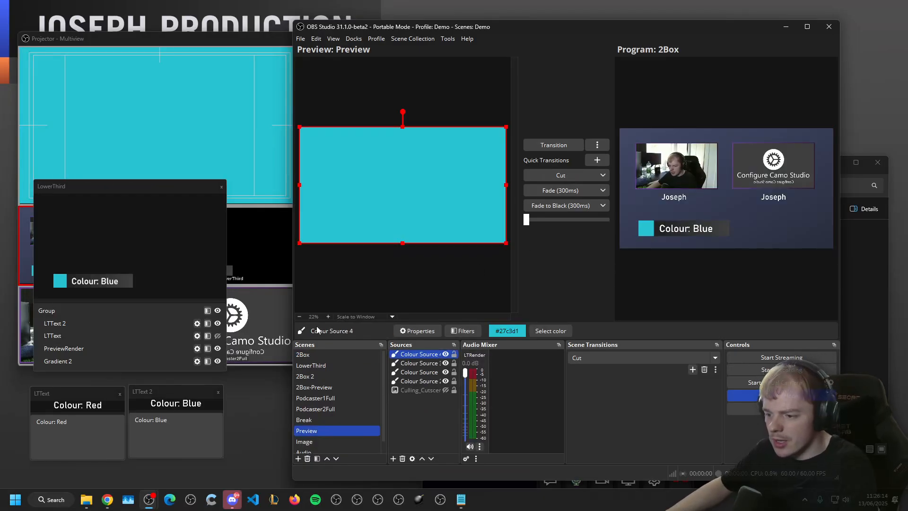
Hide the lower third Group and all colour sources in the Preview scene so only the Culling_Cutscene image shows.
left_click(217, 312)
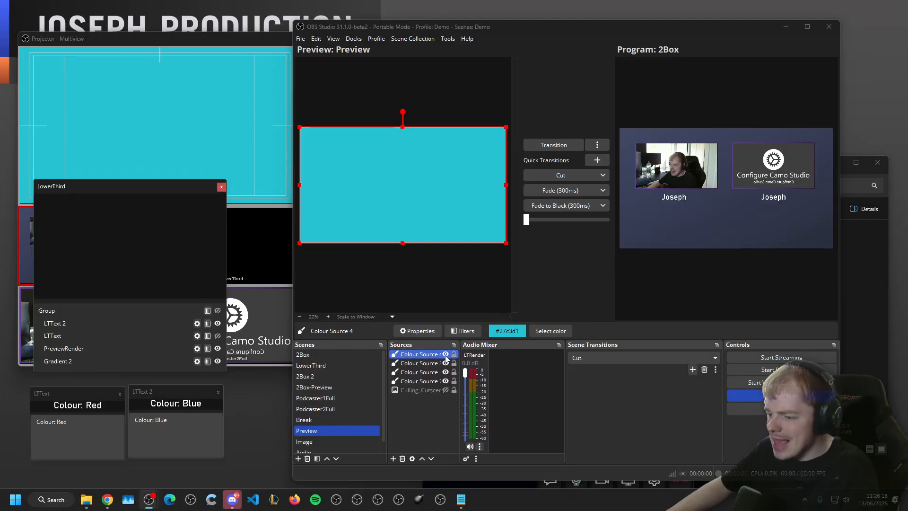
left_click(446, 354)
left_click(446, 365)
left_click(445, 363)
left_click(445, 372)
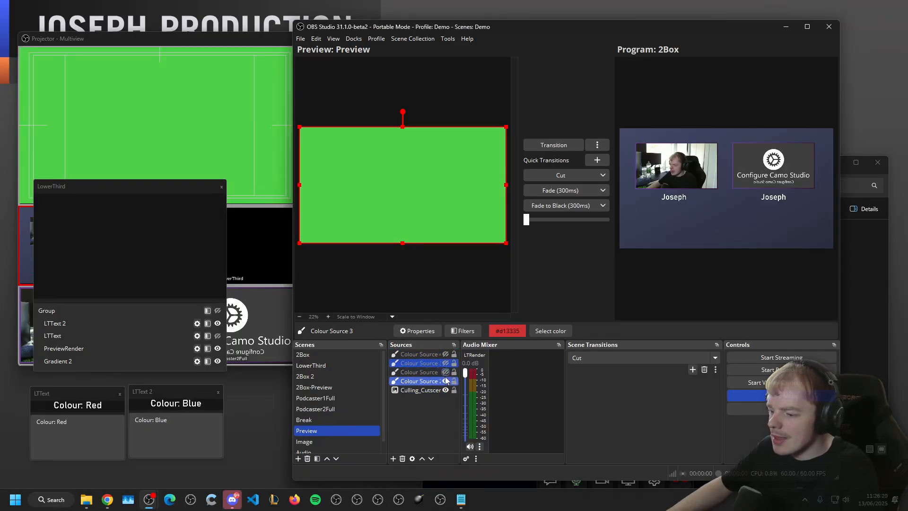
left_click(446, 381)
Set the LTText 2 dock's text to "image" and show the lower third Group.
left_click(172, 422)
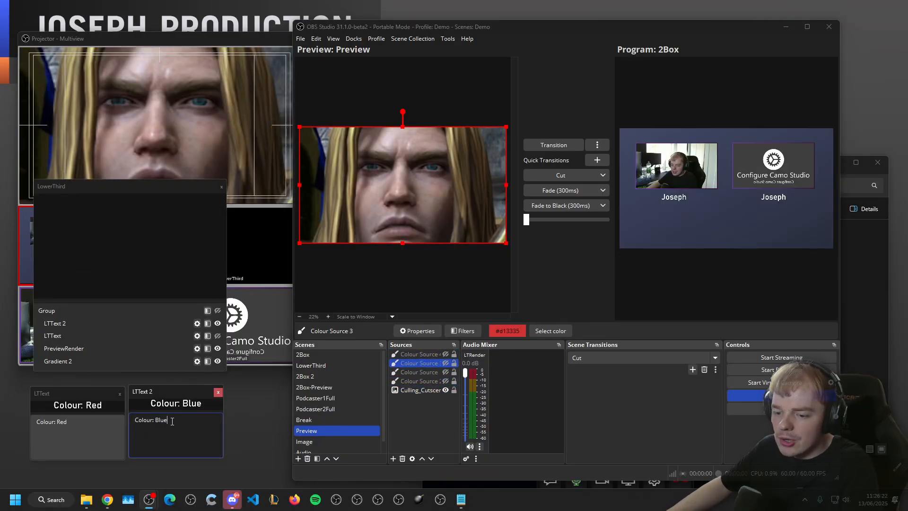
type("image")
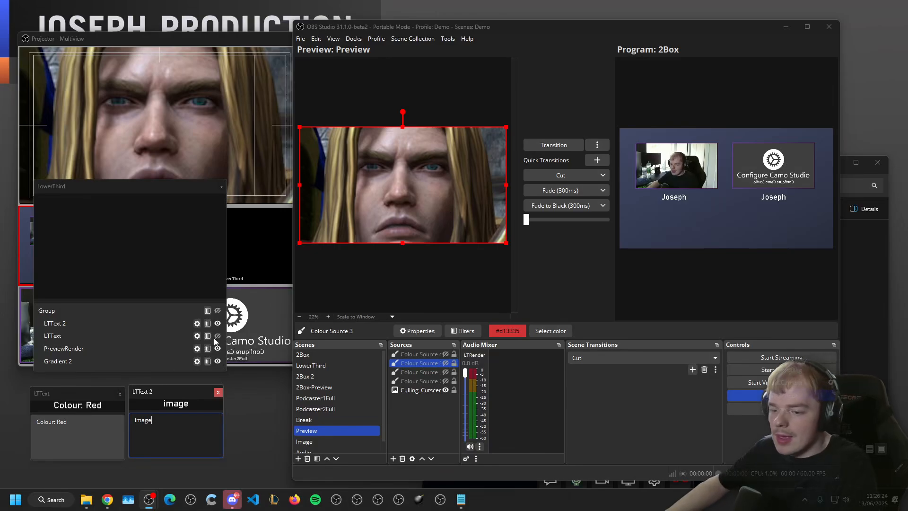
left_click(218, 311)
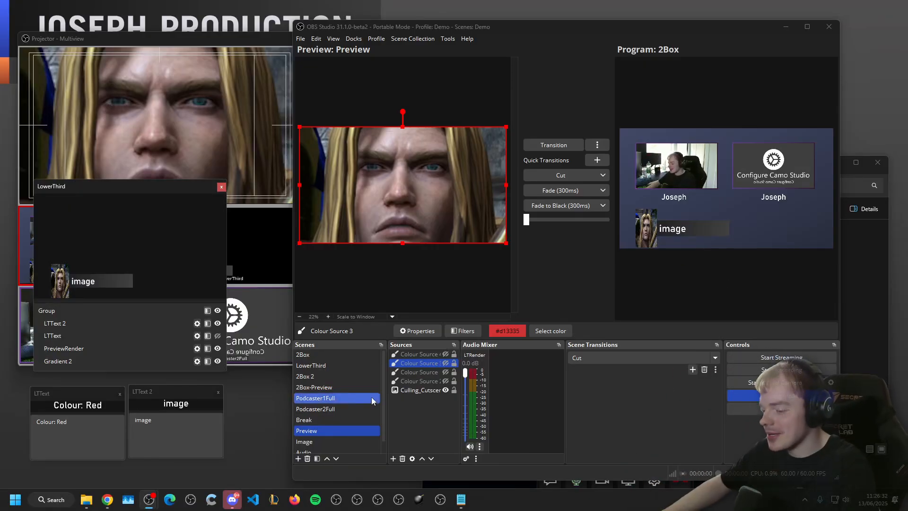
left_click(343, 420)
left_click(346, 387)
left_click(350, 365)
scroll(350, 360, "down", 1)
left_click(347, 365)
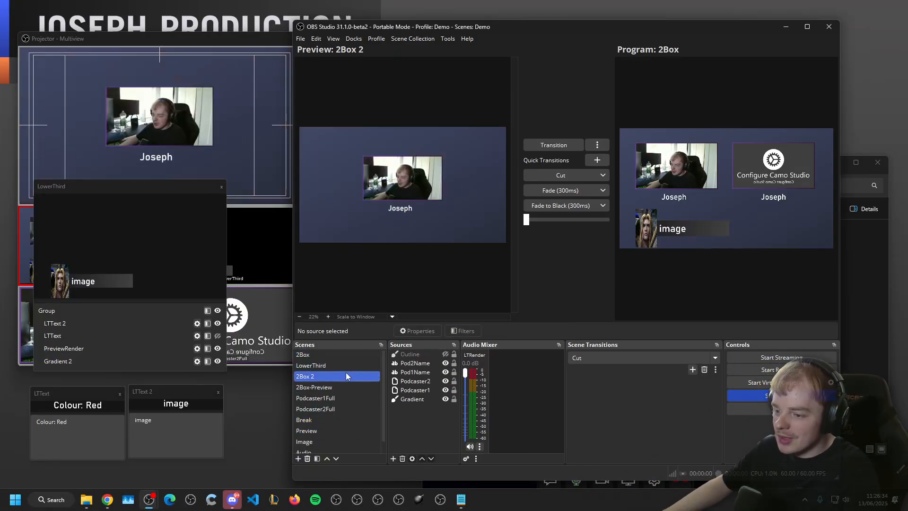
left_click(341, 421)
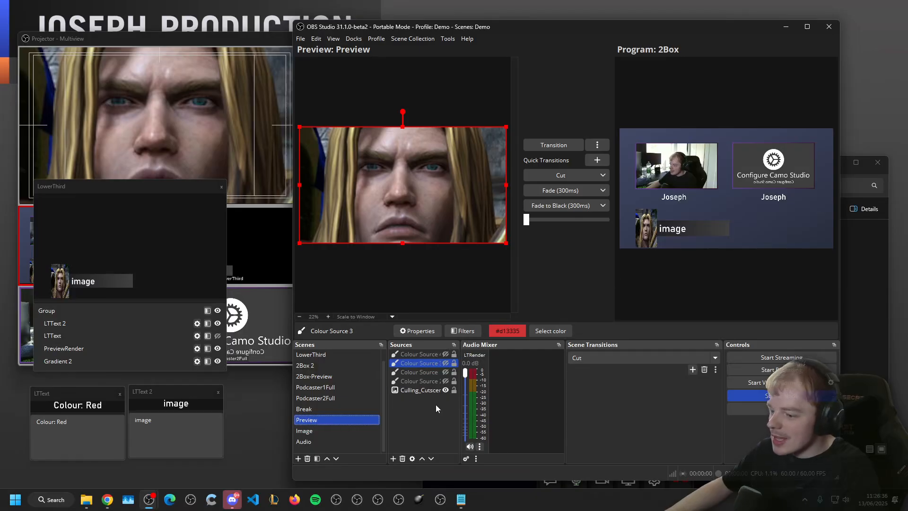
scroll(331, 376, "up", 1)
Hide the lower third Group, swap its text to LTText, and show the light grey Colour Source in the Preview scene.
left_click(218, 311)
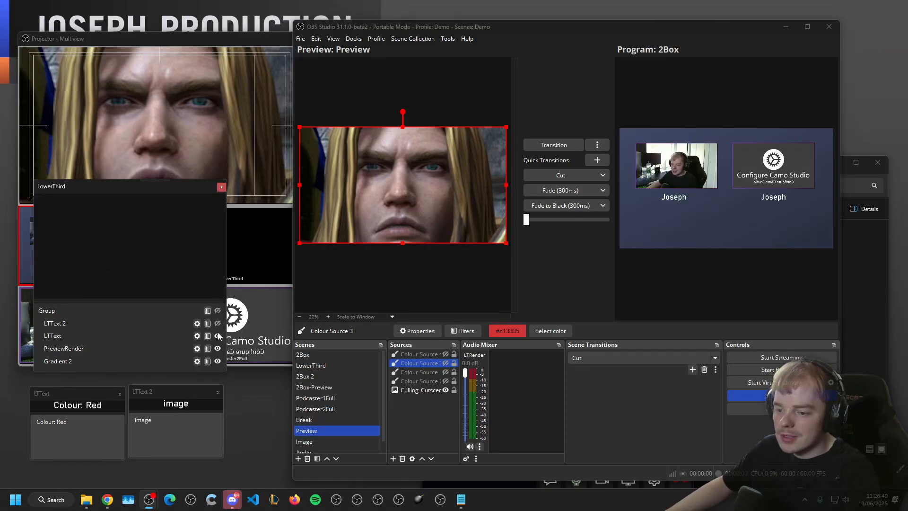
left_click(445, 363)
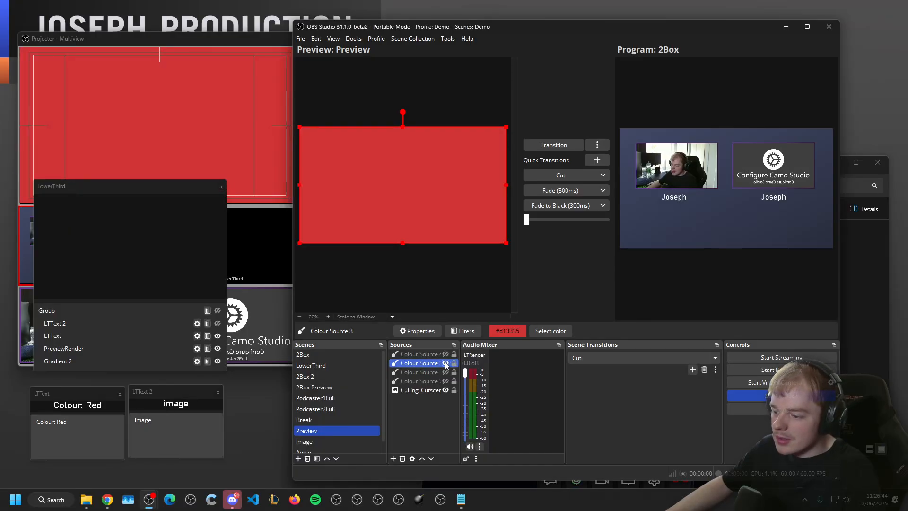
left_click(445, 363)
left_click(445, 373)
left_click(428, 373)
Change the LTText dock's text to "Colour: White" and show the lower third Group.
double_click(59, 421)
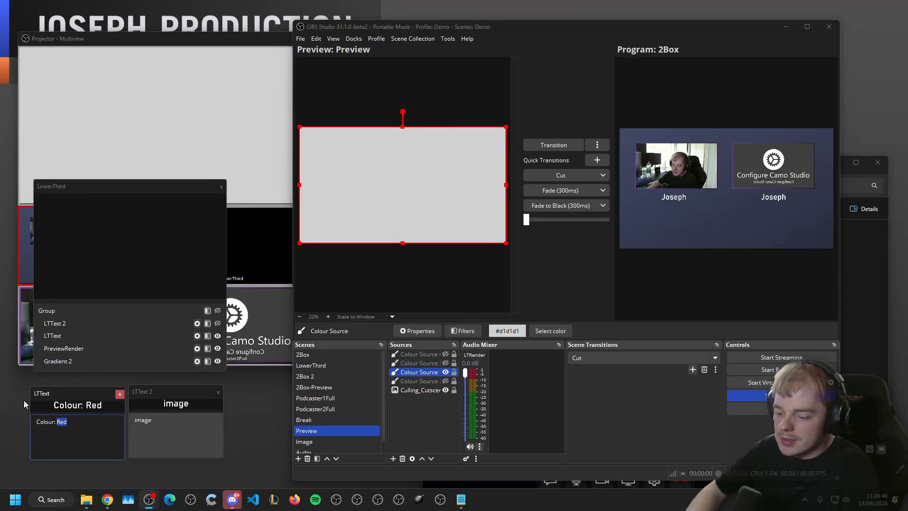
type("White")
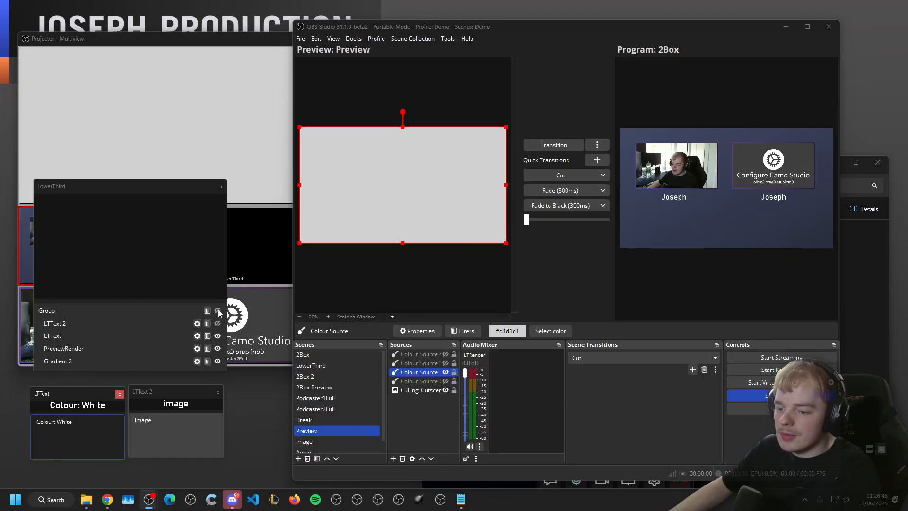
left_click(218, 311)
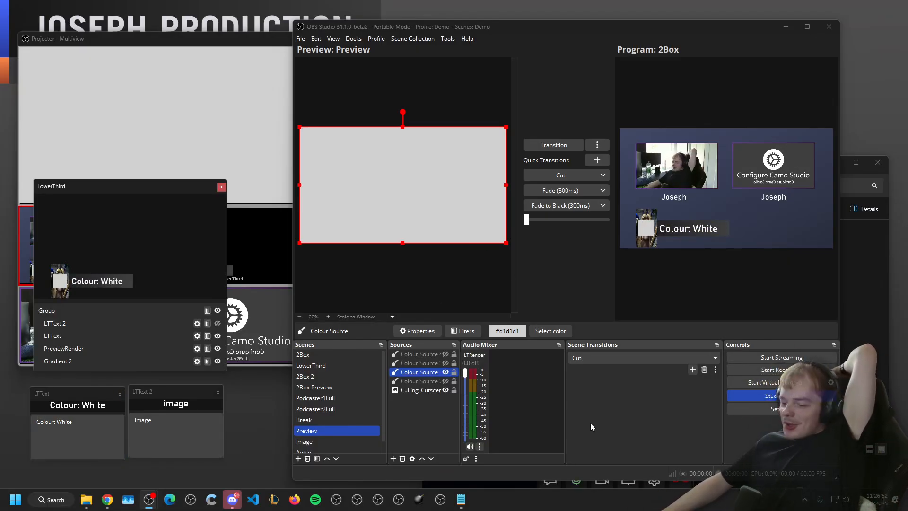
Examine the source lists of the scenes to find where the image behind the lower third's colour square comes from.
left_click(422, 425)
left_click(349, 420)
left_click(347, 400)
left_click(347, 386)
left_click(347, 398)
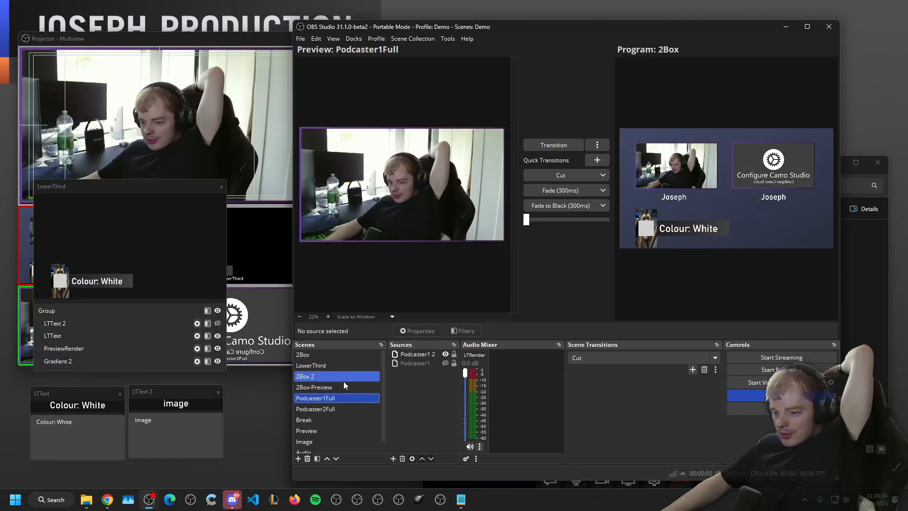
left_click(345, 376)
left_click(346, 368)
left_click(346, 376)
left_click(350, 367)
left_click(350, 357)
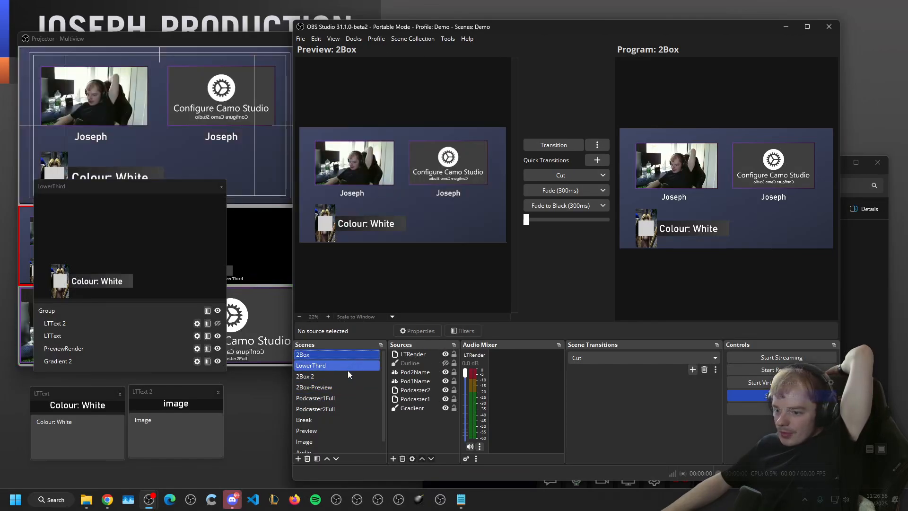
left_click(346, 373)
left_click(346, 367)
left_click(345, 375)
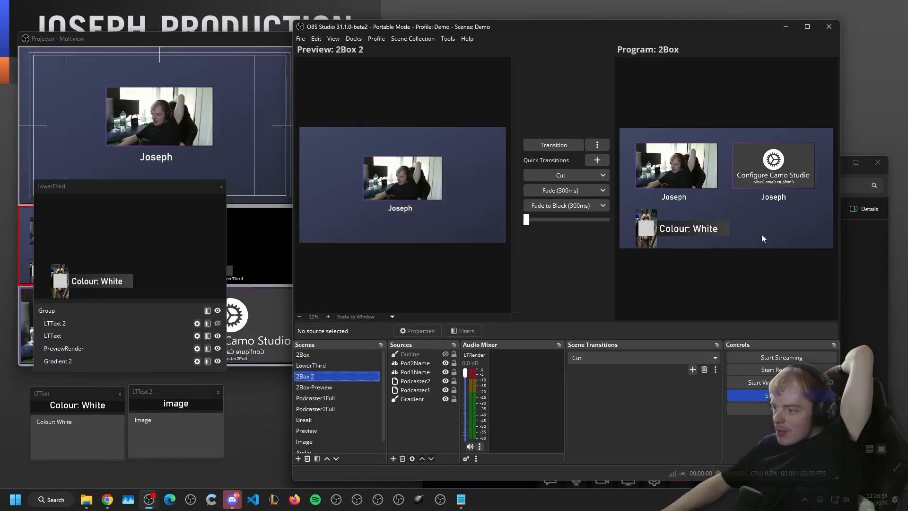
left_click(346, 420)
left_click(346, 429)
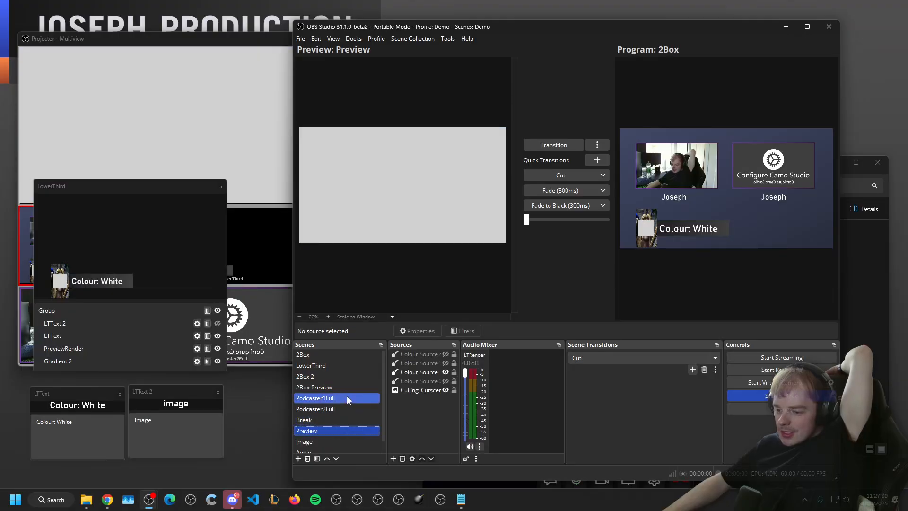
left_click(348, 388)
left_click(412, 398)
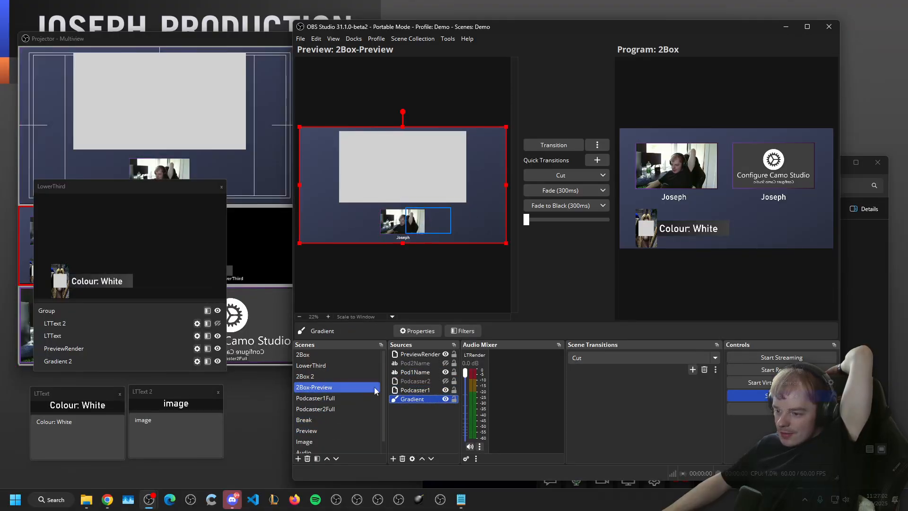
left_click(336, 366)
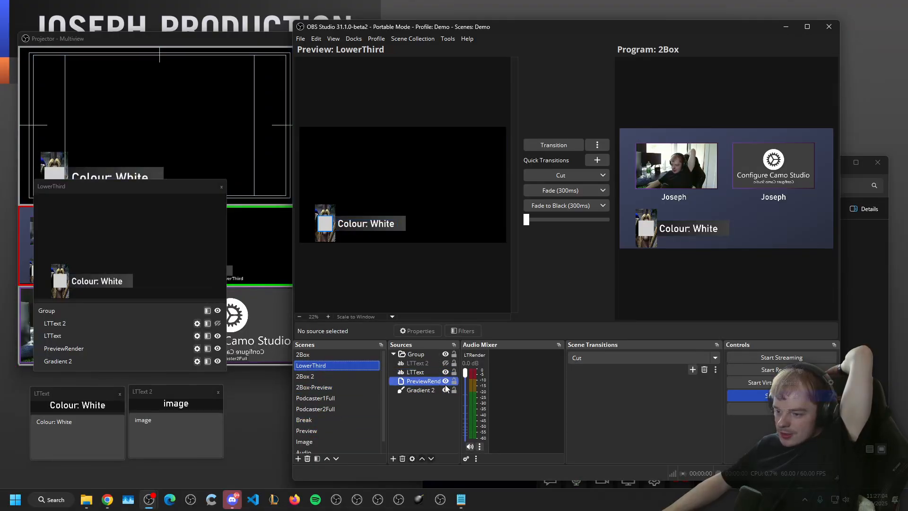
Hide the Culling_Cutscene image source in the Preview scene.
left_click(342, 431)
scroll(341, 429, "down", 1)
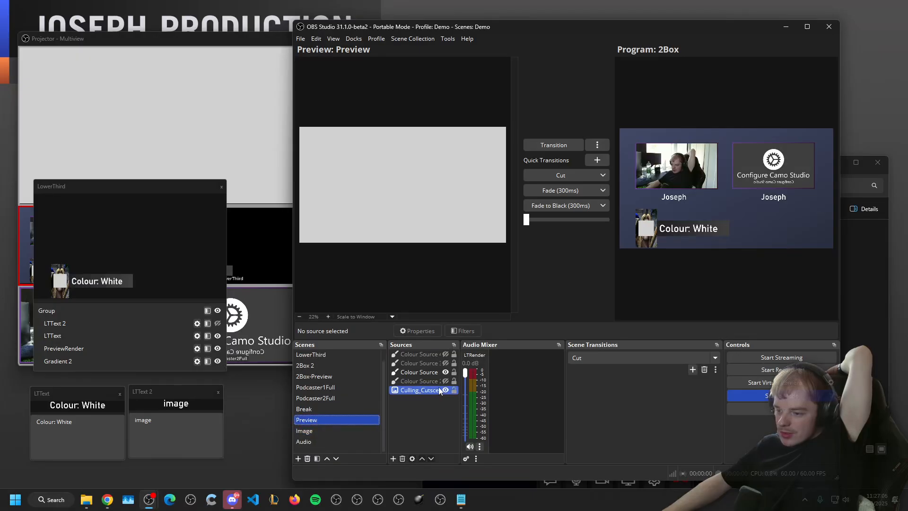
left_click(446, 390)
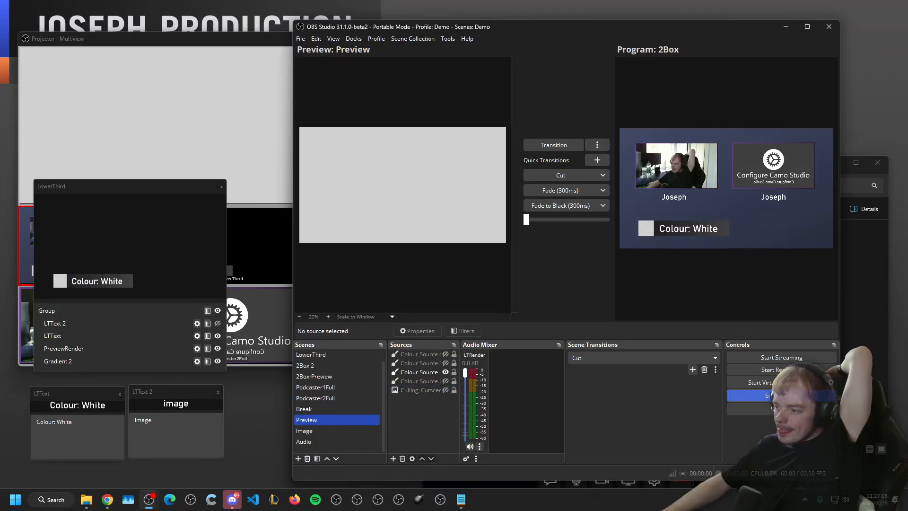
Load the 2Box scene into preview and turn off Studio Mode.
left_click(325, 376)
left_click(326, 367)
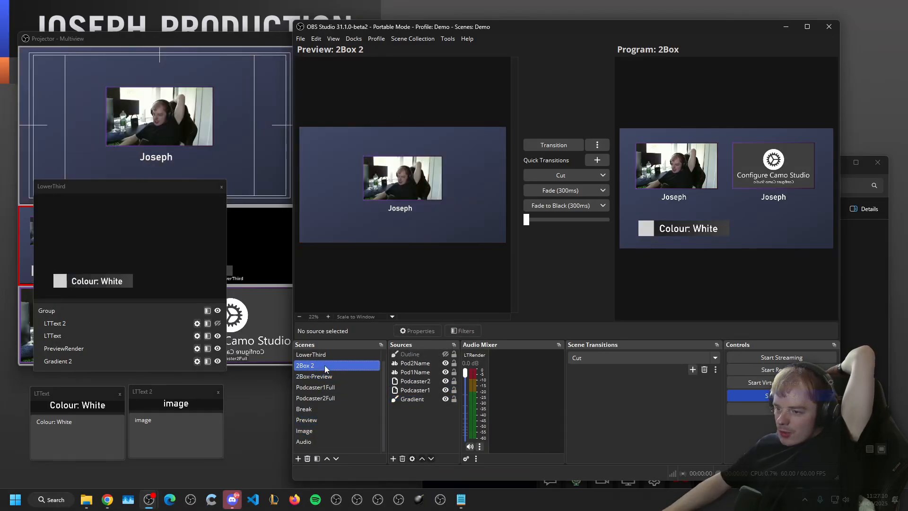
left_click(330, 356)
left_click(337, 369)
scroll(338, 374, "up", 1)
left_click(334, 366)
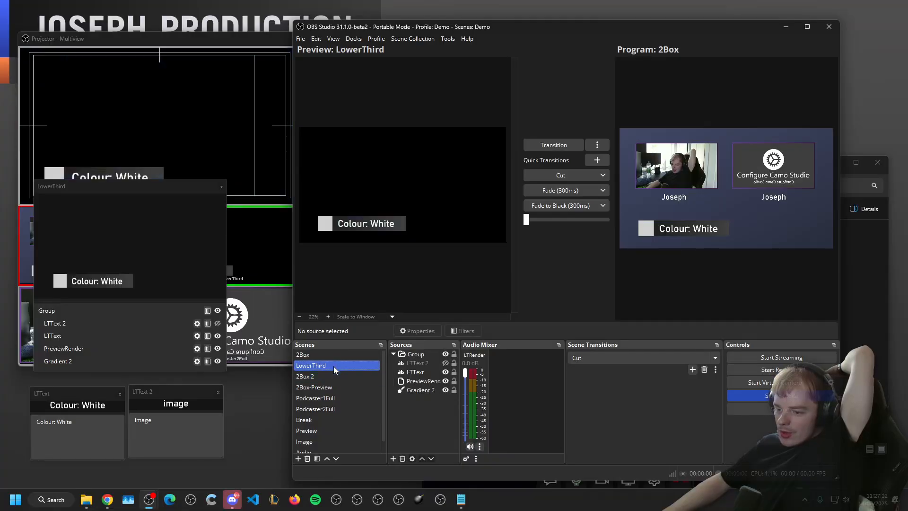
left_click(343, 354)
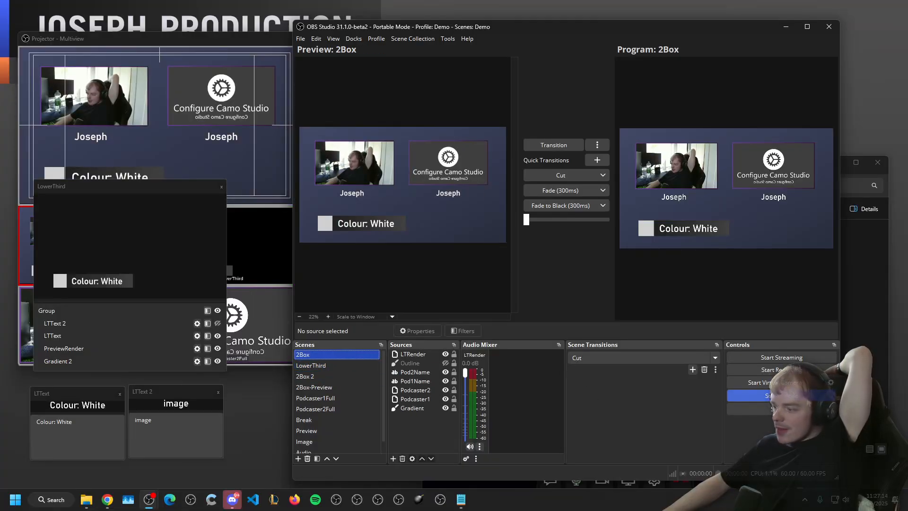
left_click(733, 395)
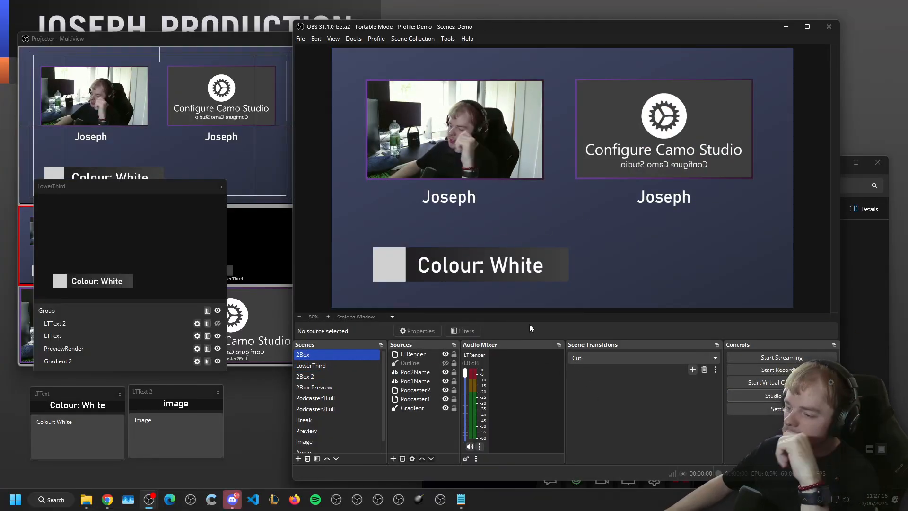
left_click(410, 410)
left_click(416, 423)
scroll(356, 425, "down", 1)
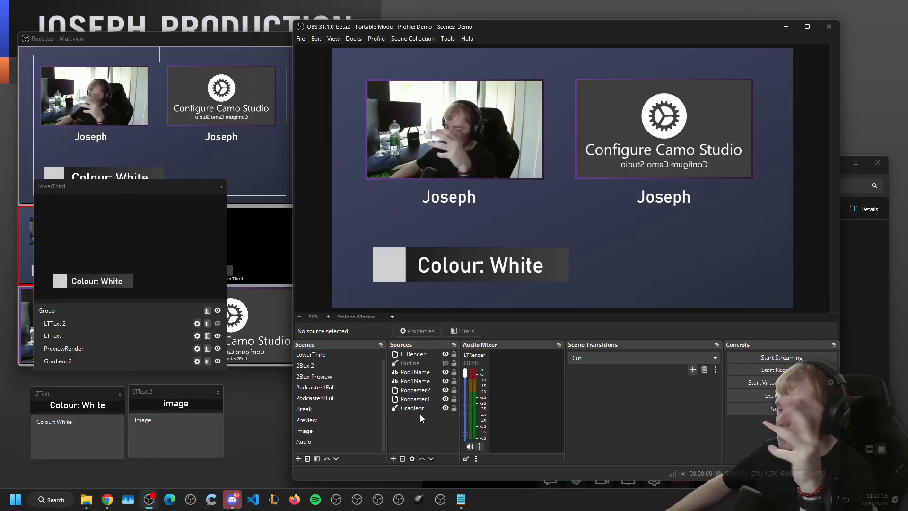